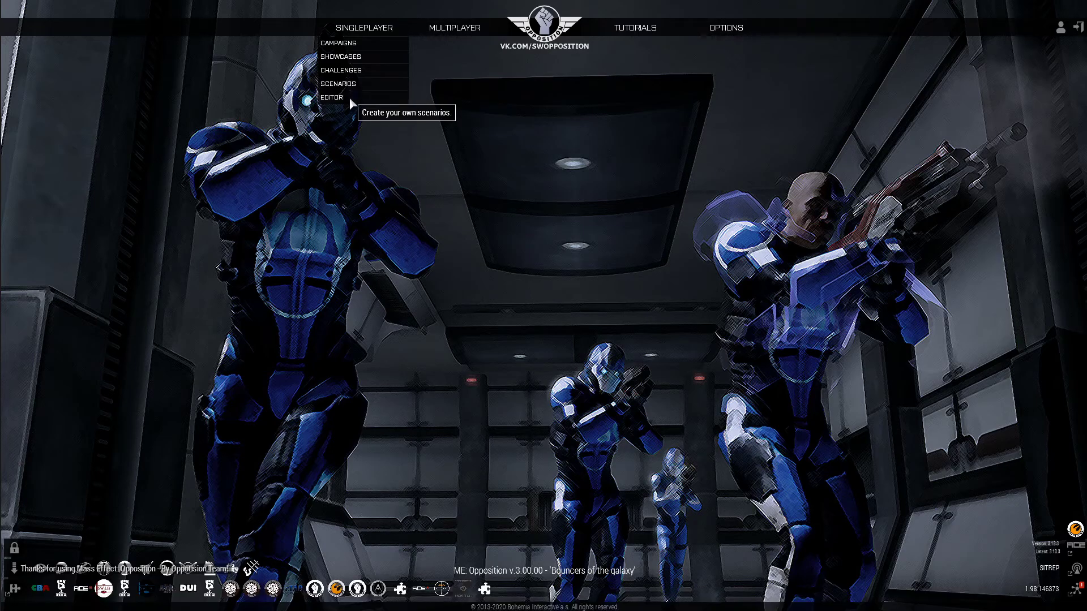
Open the scenario editor with the Altis map and dismiss the missing-entry error
click(349, 98)
scroll(435, 278, up, 3)
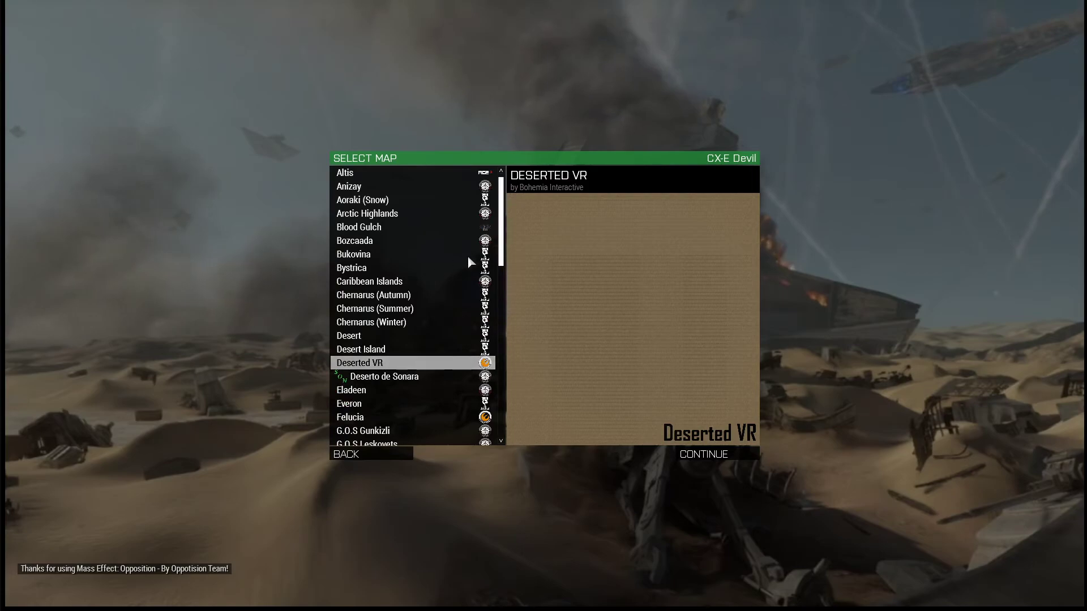
click(357, 173)
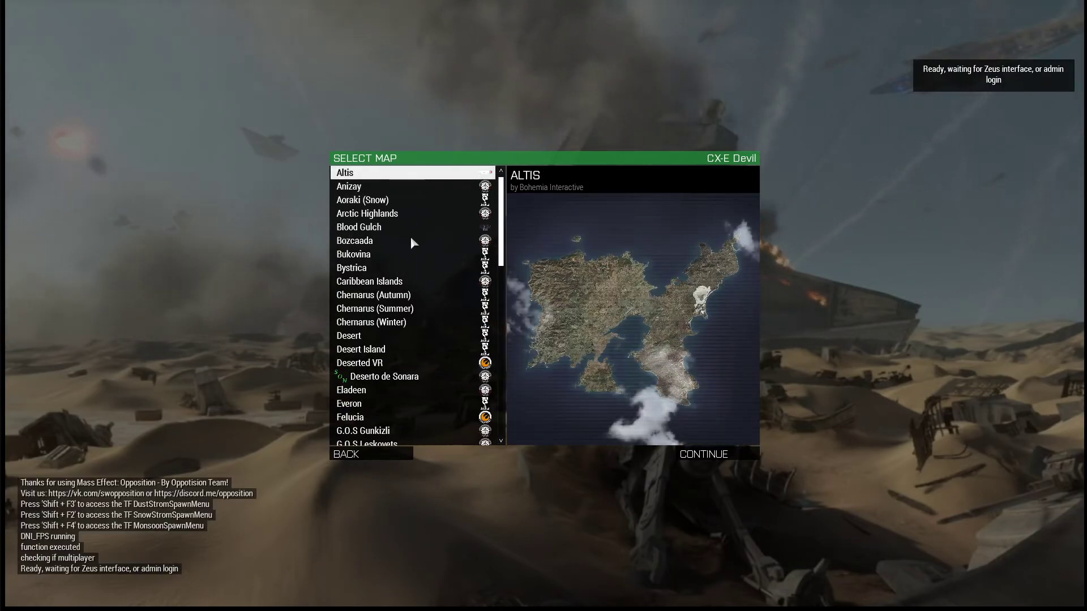
click(702, 454)
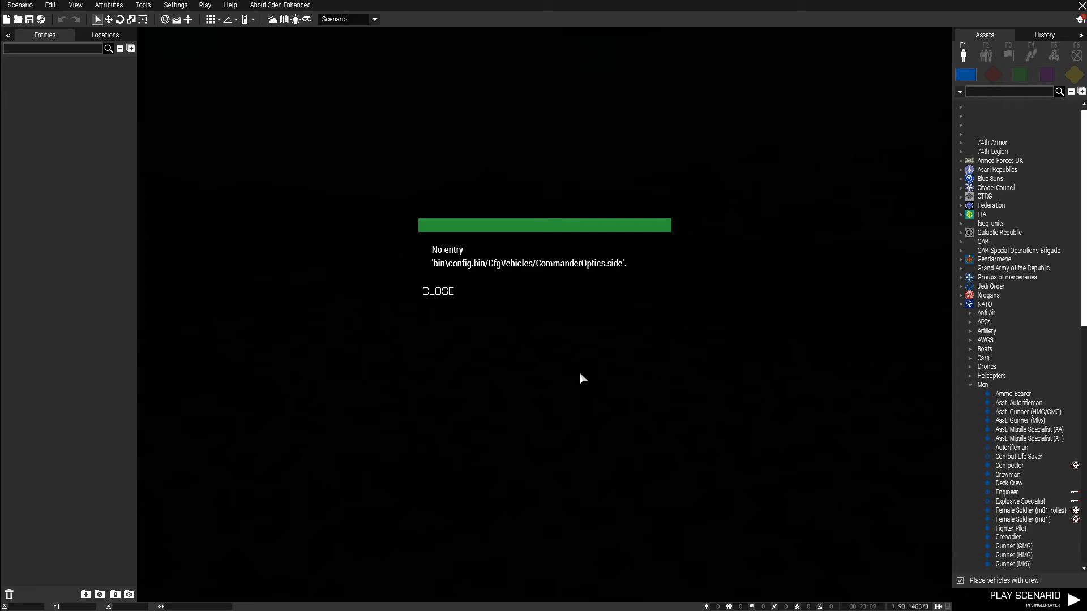
click(471, 289)
Examine the open farmland around the starting location from different heights and angles
right_drag(417, 396, 528, 355)
key(q)
key(w)
key(w)
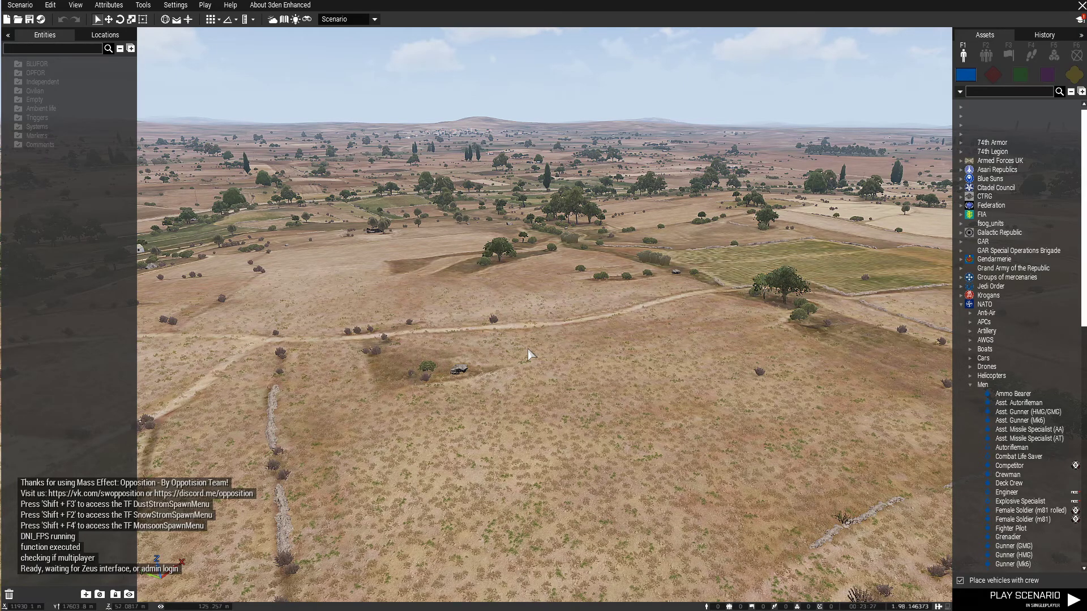
key(w)
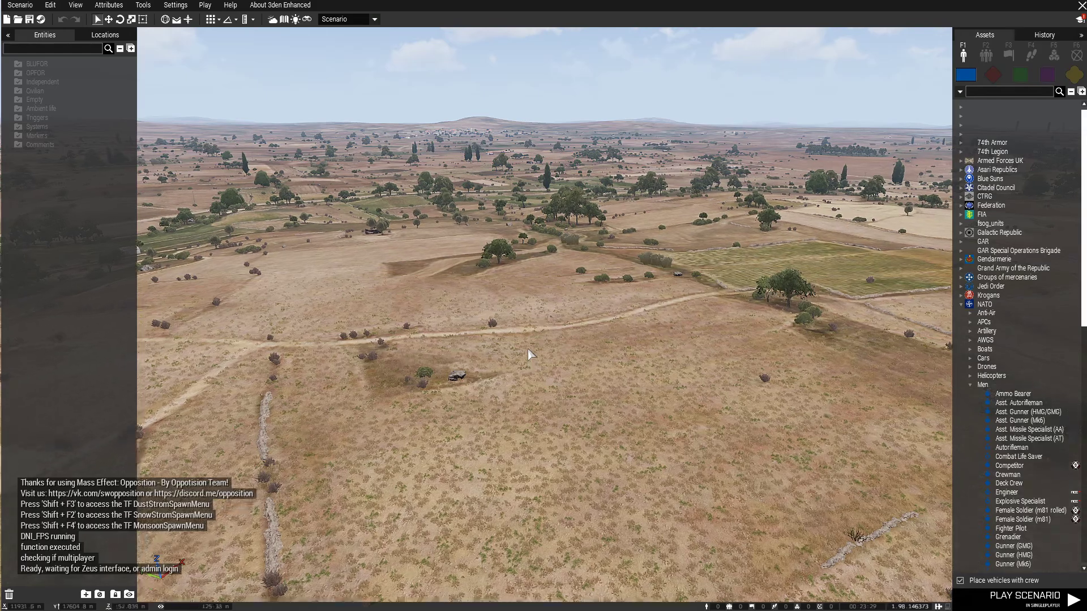
key(w)
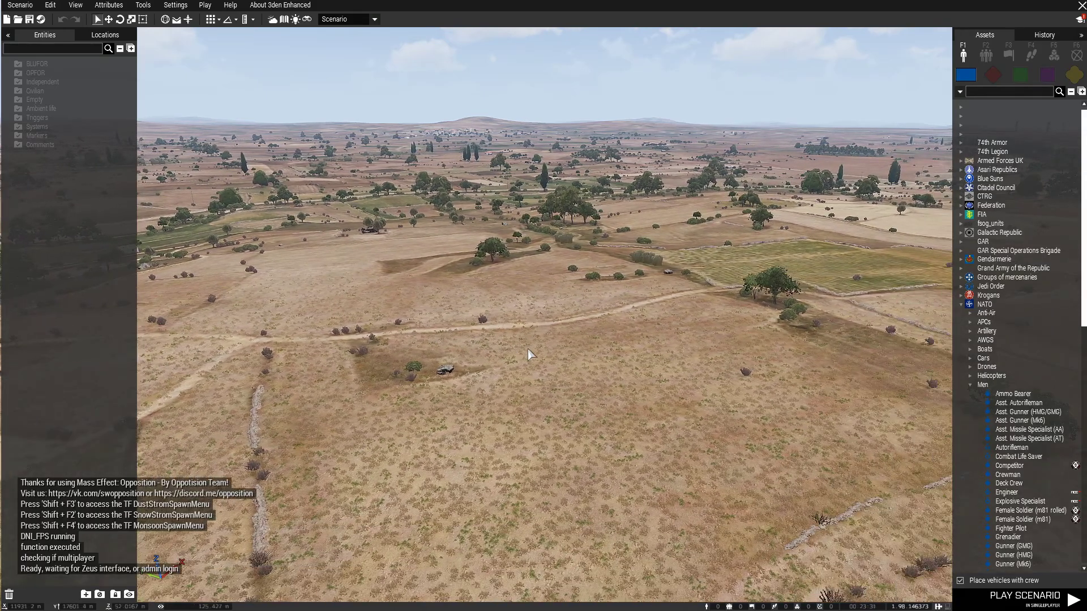
key(w)
key(w)
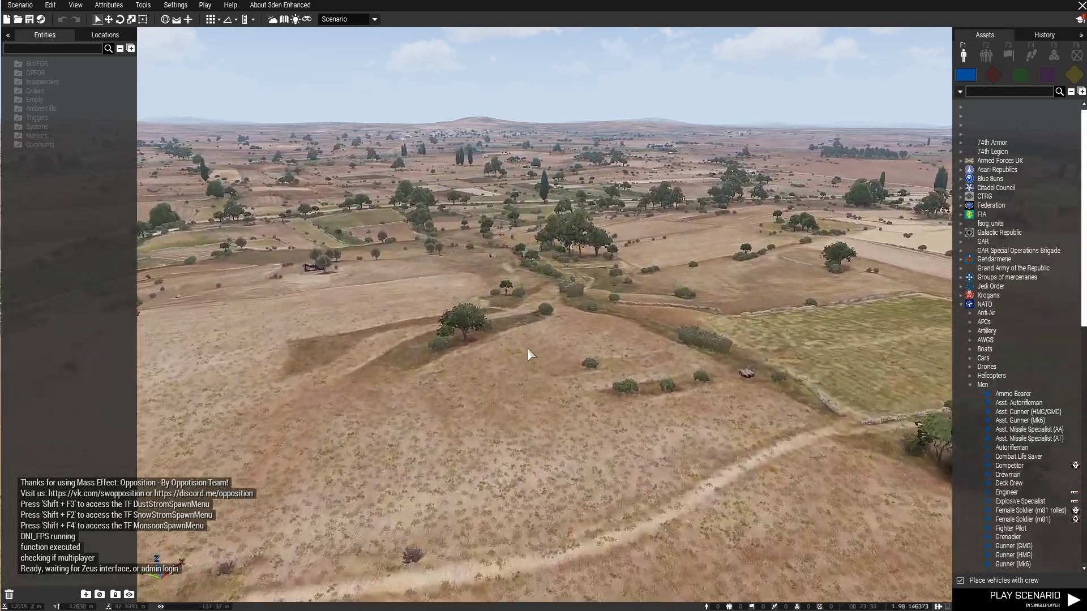
key(w)
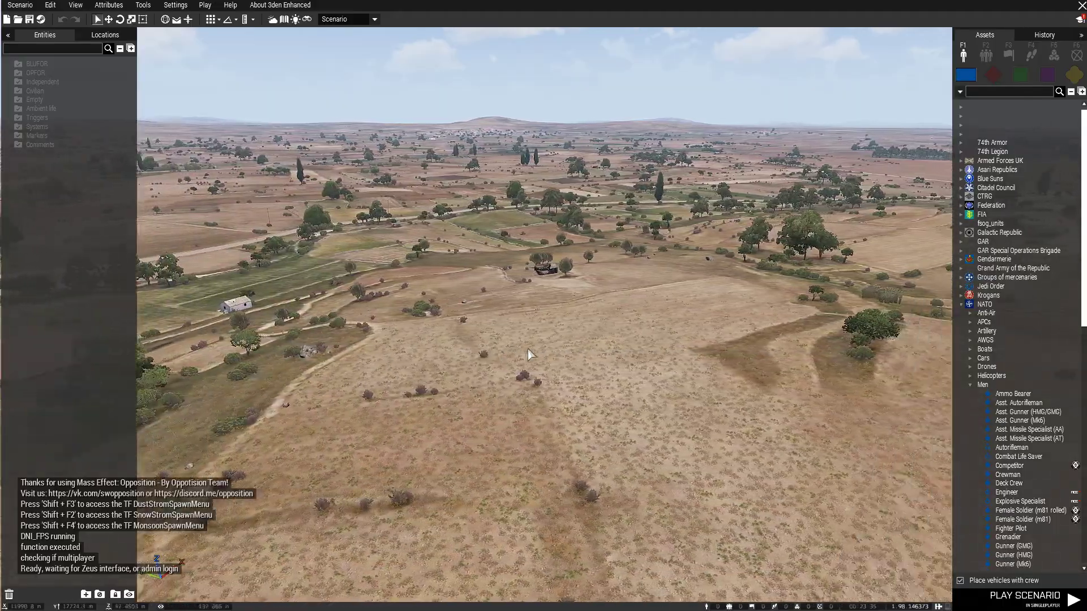
key(w)
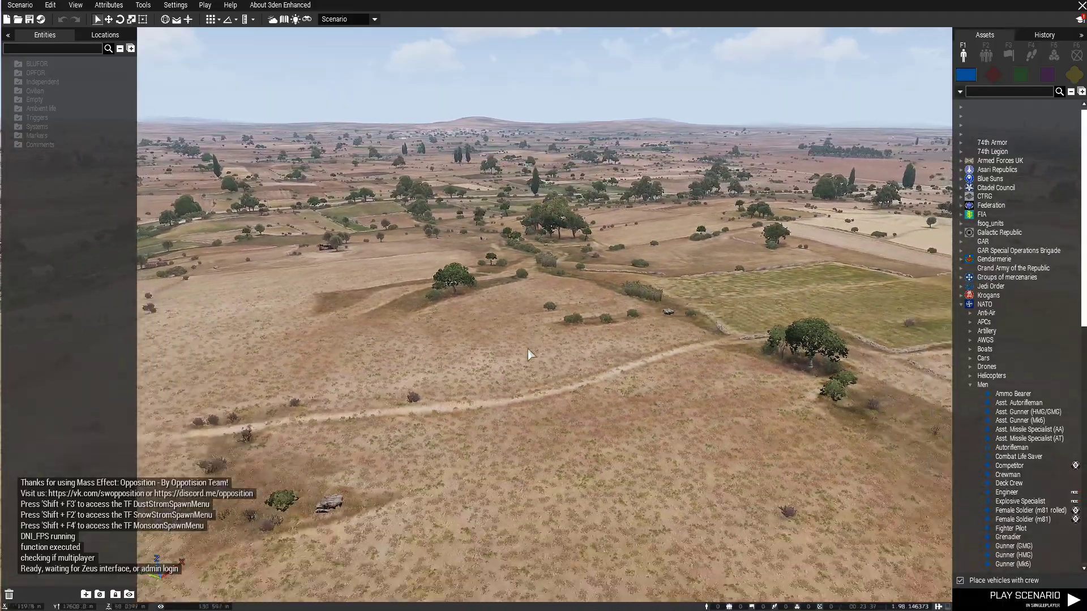
key(w)
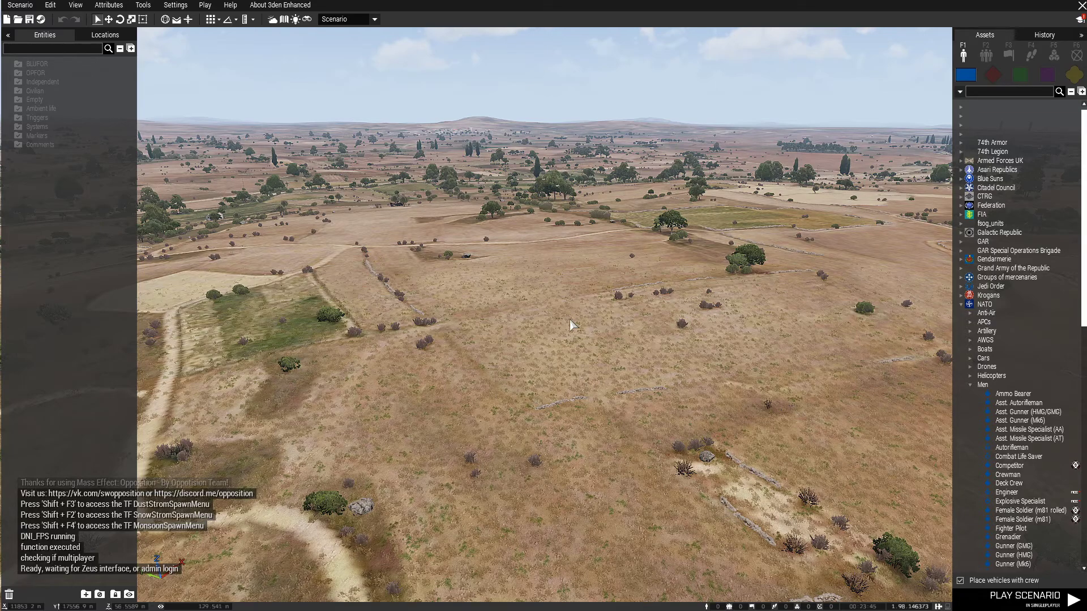
key(w)
mouse_move(595, 321)
right_down()
mouse_move(650, 308)
mouse_move(774, 308)
mouse_move(574, 315)
mouse_move(558, 286)
mouse_move(558, 248)
mouse_move(549, 394)
mouse_move(595, 317)
right_up()
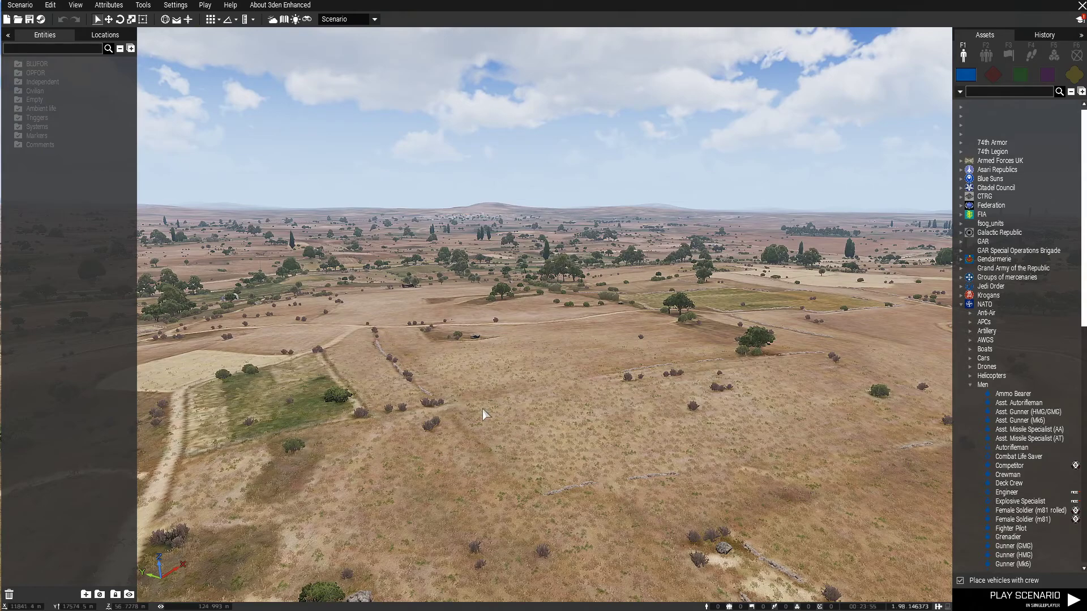
right_drag(471, 406, 487, 411)
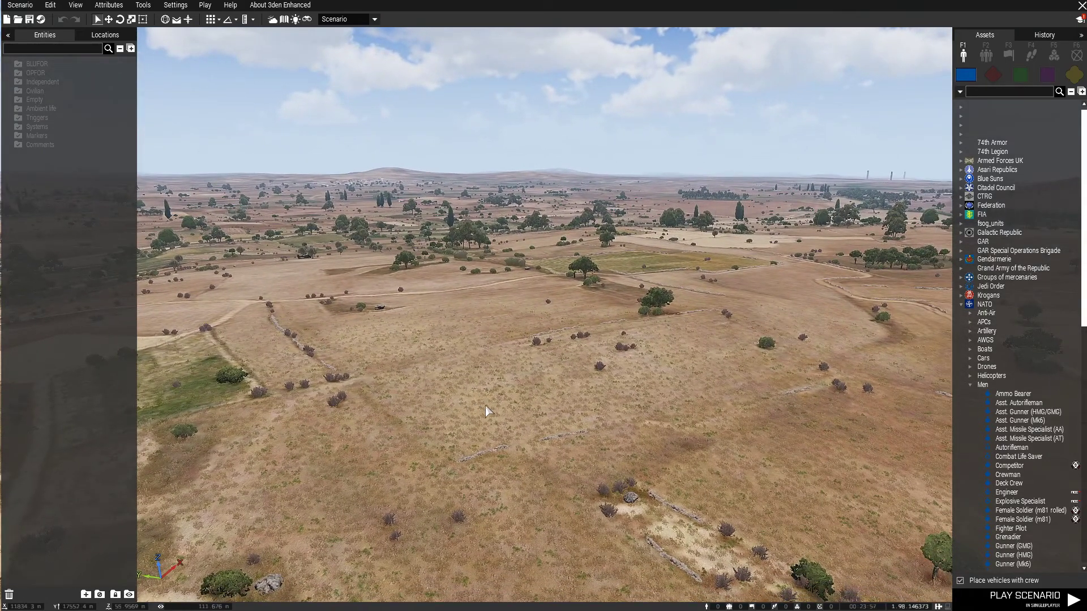
key(w)
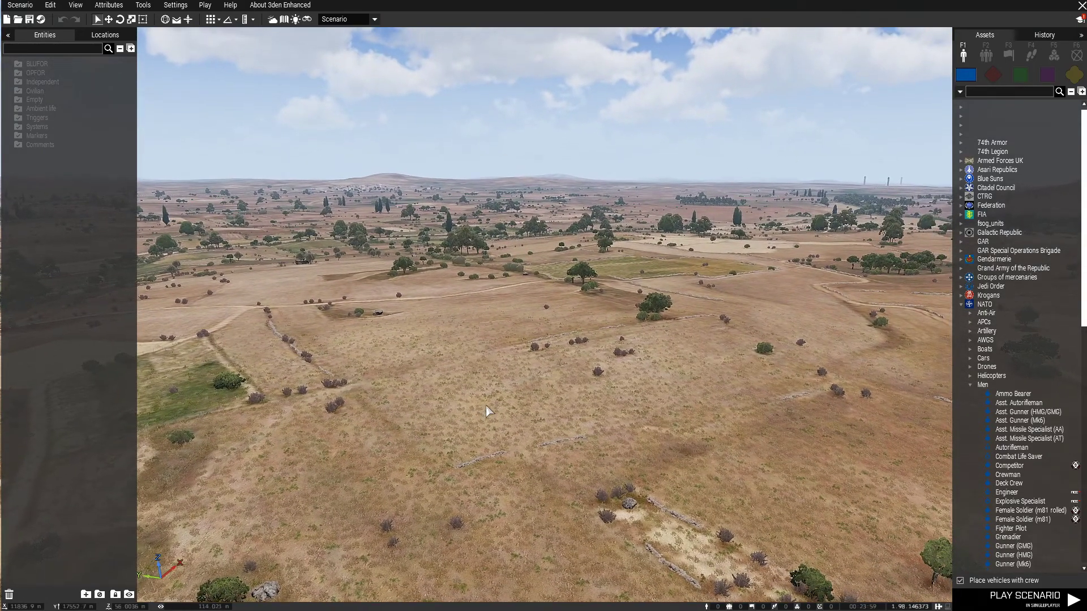
key(w)
key(w)
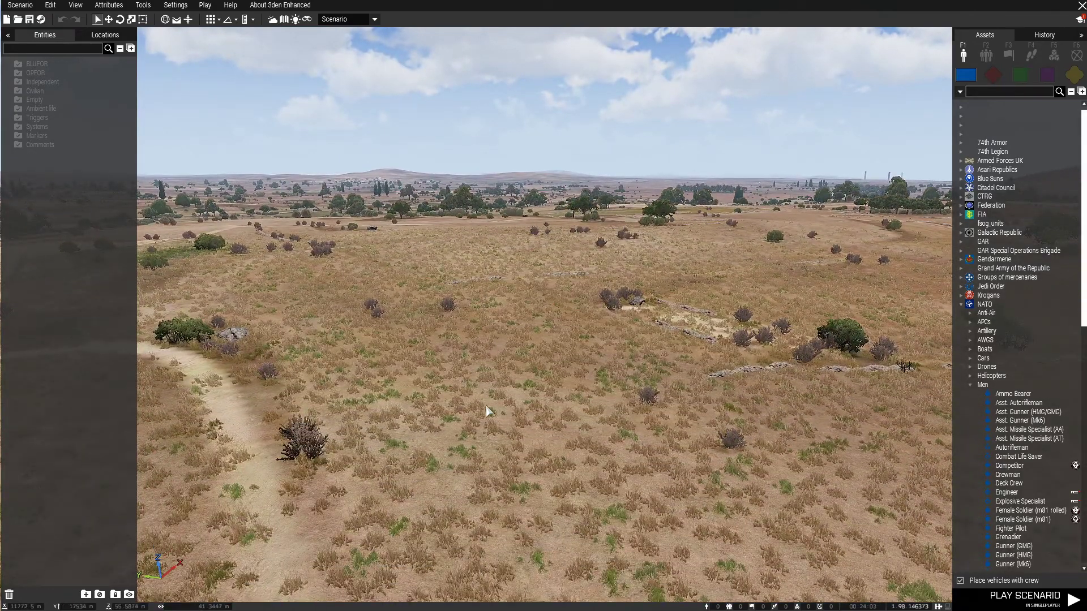
key(w)
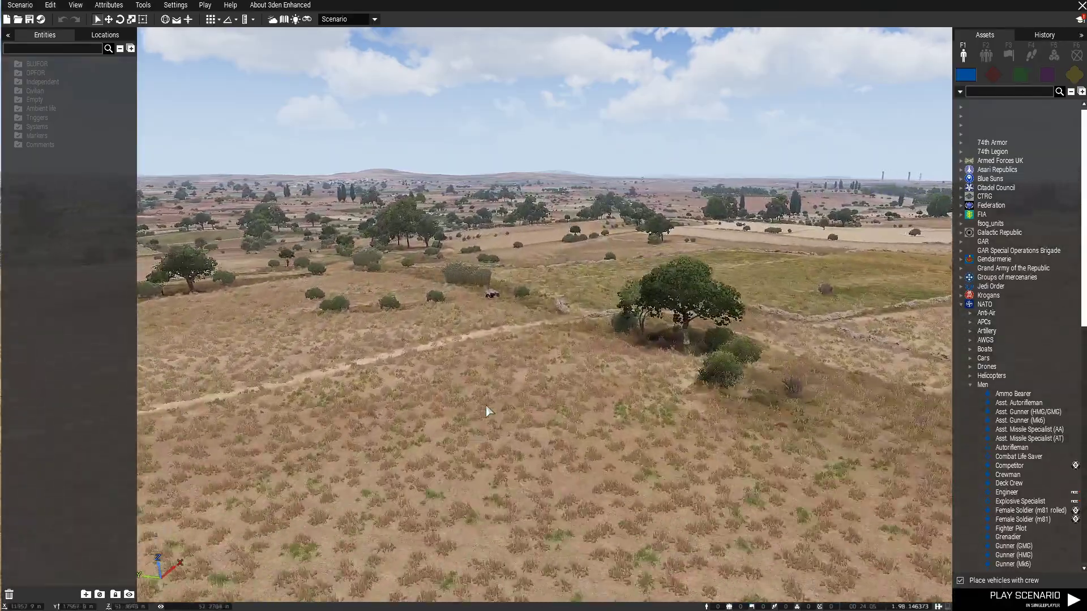
right_drag(487, 408, 553, 407)
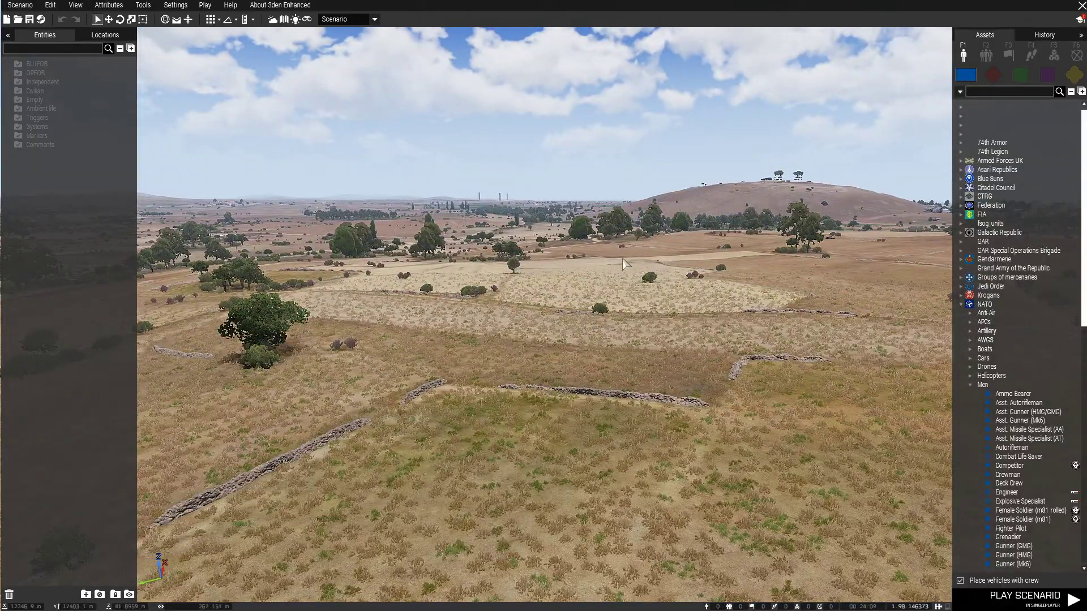
key(w)
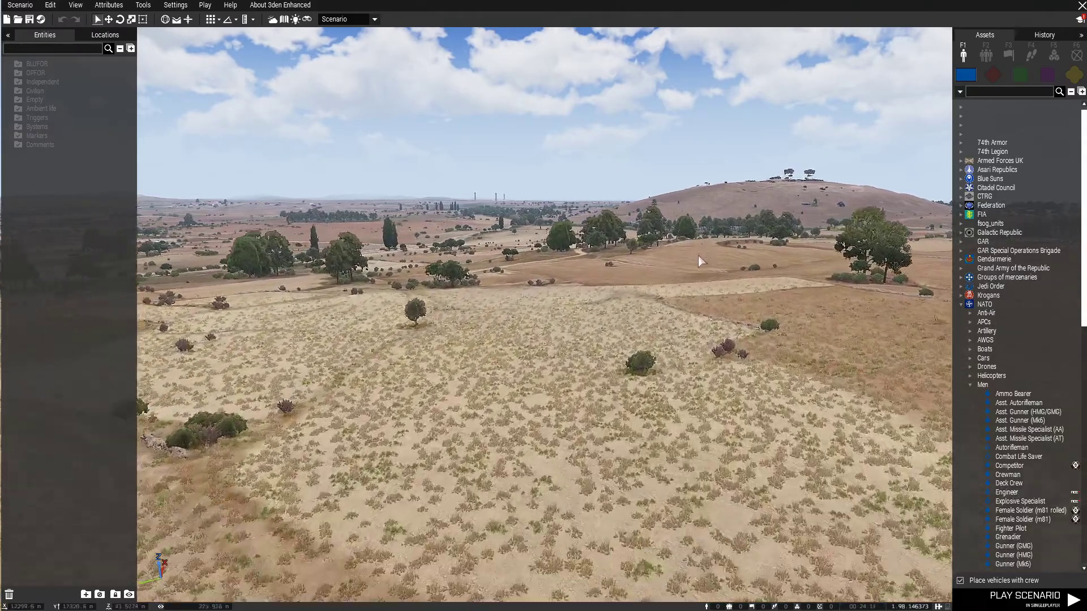
key(s)
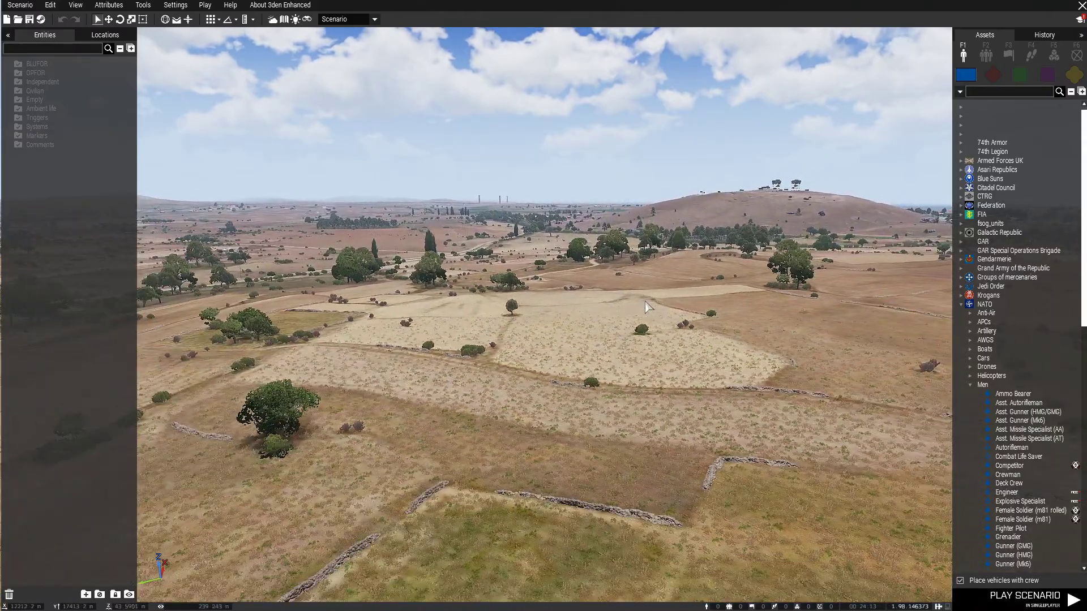
Examine the hilltop military outpost, including its watchtowers, helipads and headquarters building
right_drag(534, 325, 435, 327)
key(w)
key(w)
key(w)
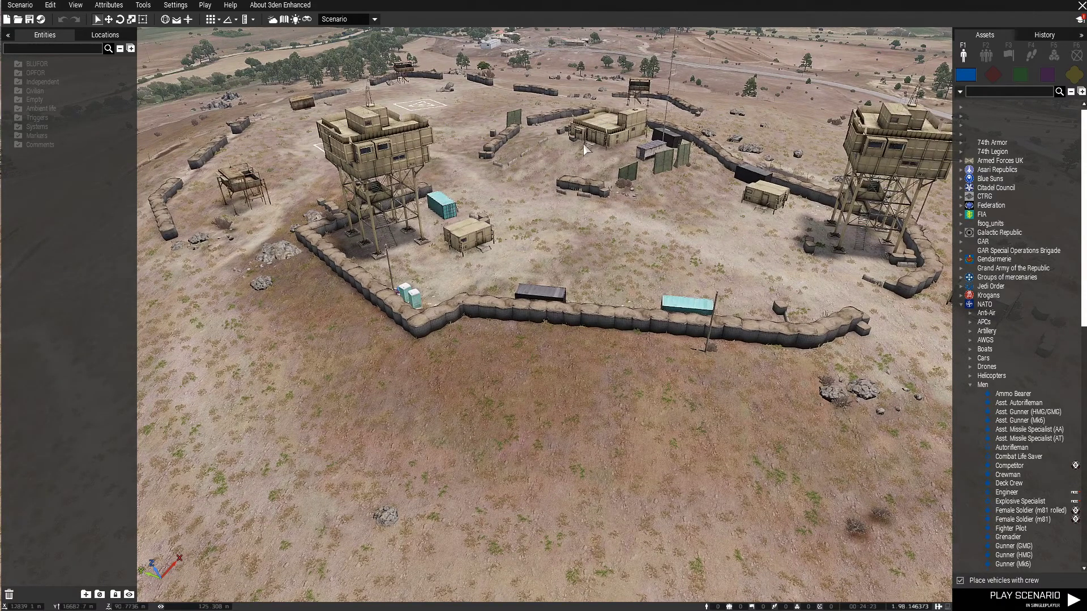
scroll(609, 168, up, 3)
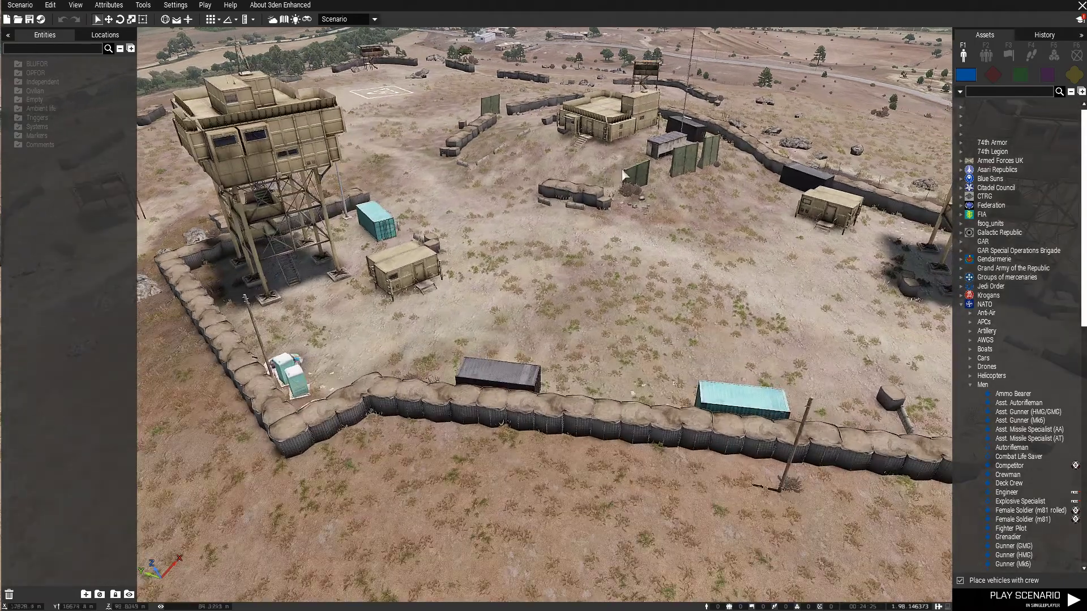
scroll(624, 175, up, 5)
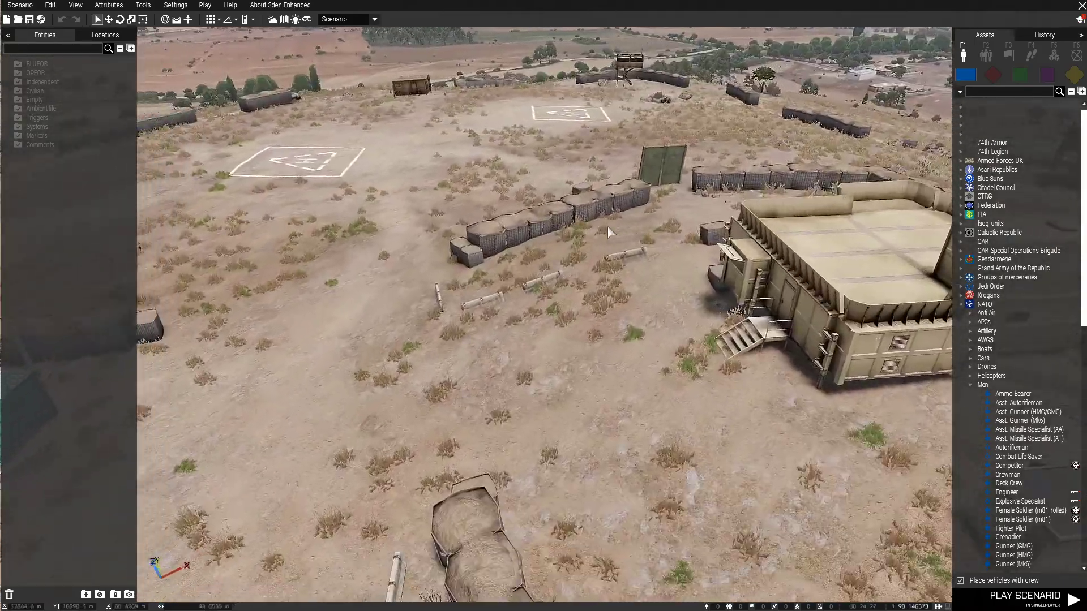
right_drag(608, 228, 608, 228)
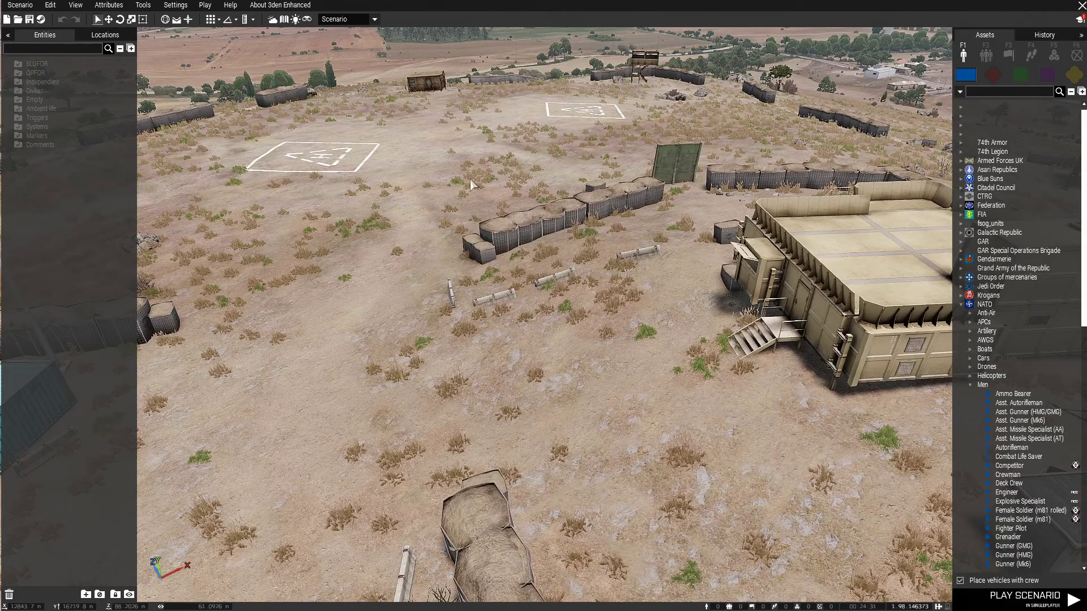
key(w)
right_drag(508, 202, 353, 198)
key(w)
right_drag(684, 309, 395, 271)
key(w)
key(w)
key(w)
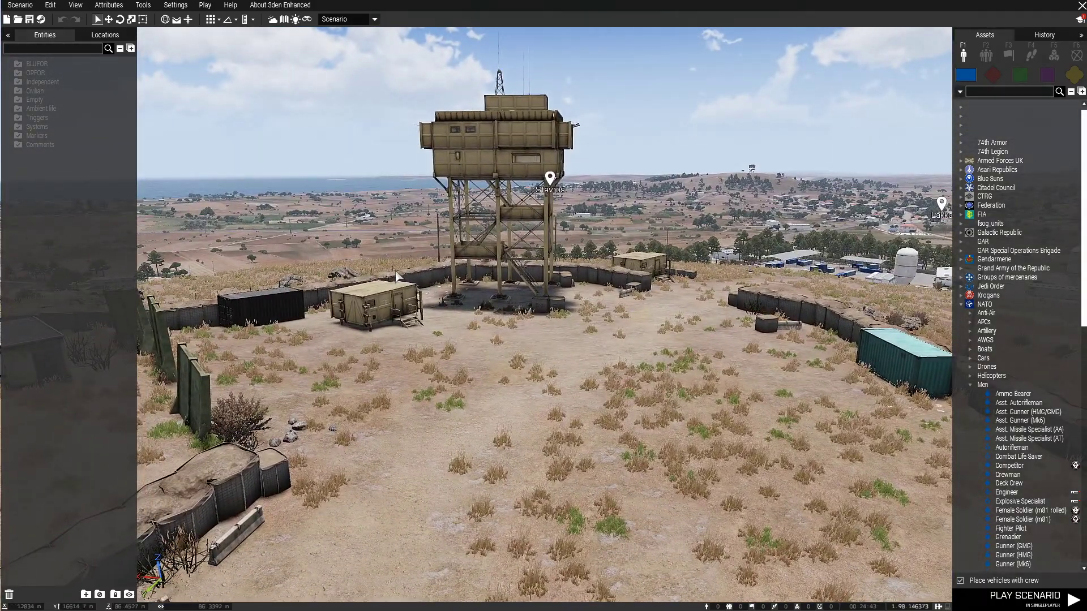
key(w)
right_drag(395, 271, 286, 298)
right_drag(622, 349, 675, 358)
key(a)
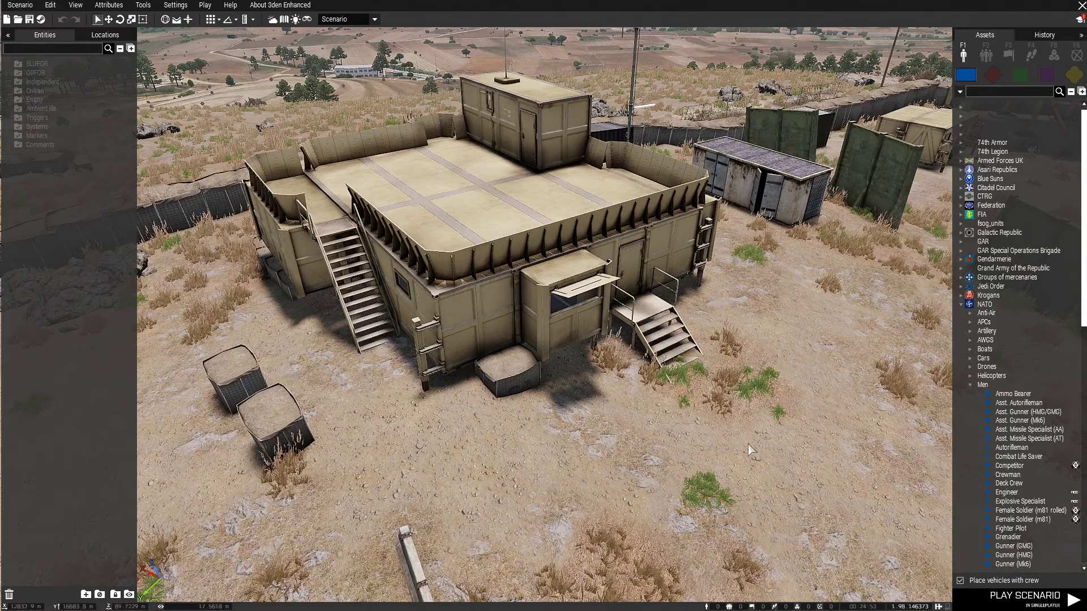
right_drag(540, 419, 585, 417)
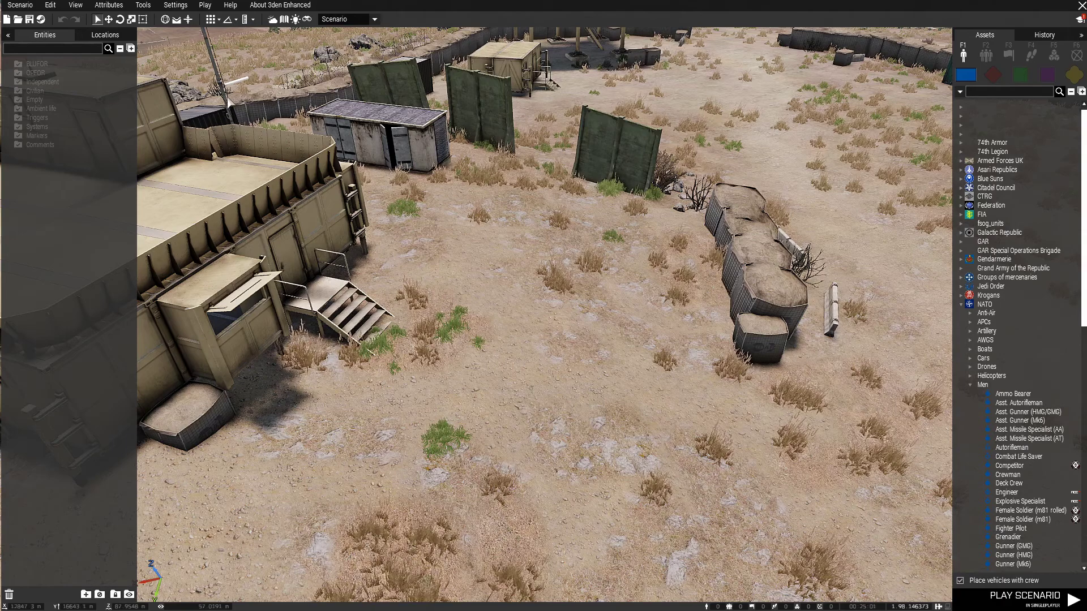
Place a NATO Asst. Missile Specialist (AA) on the open ground beside the outpost's inner barrier wall, and deselect the unit
drag(1025, 429, 659, 324)
key(w)
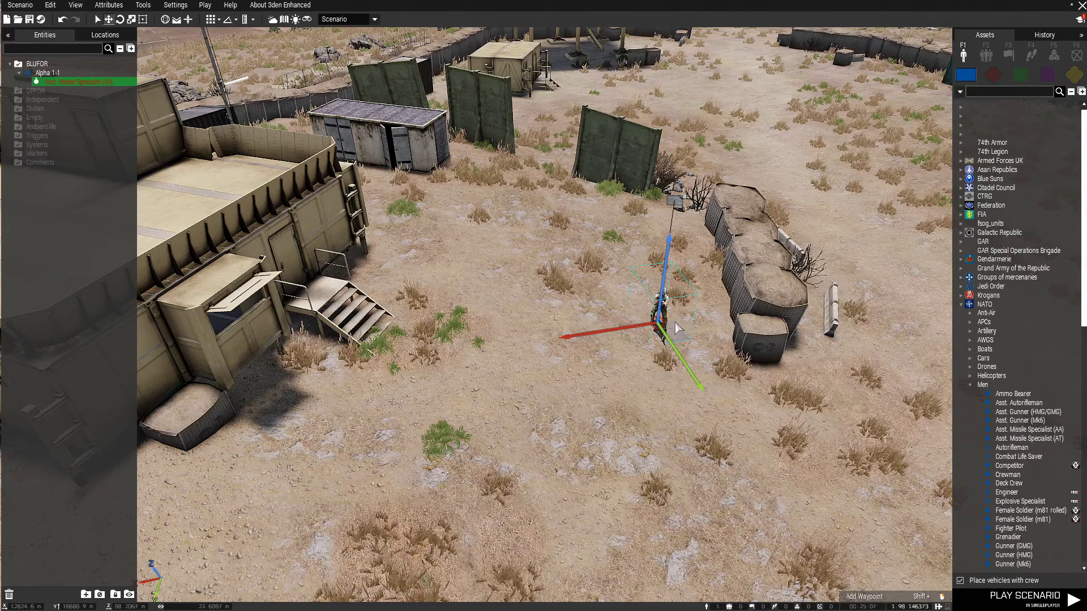
key(e)
key(q)
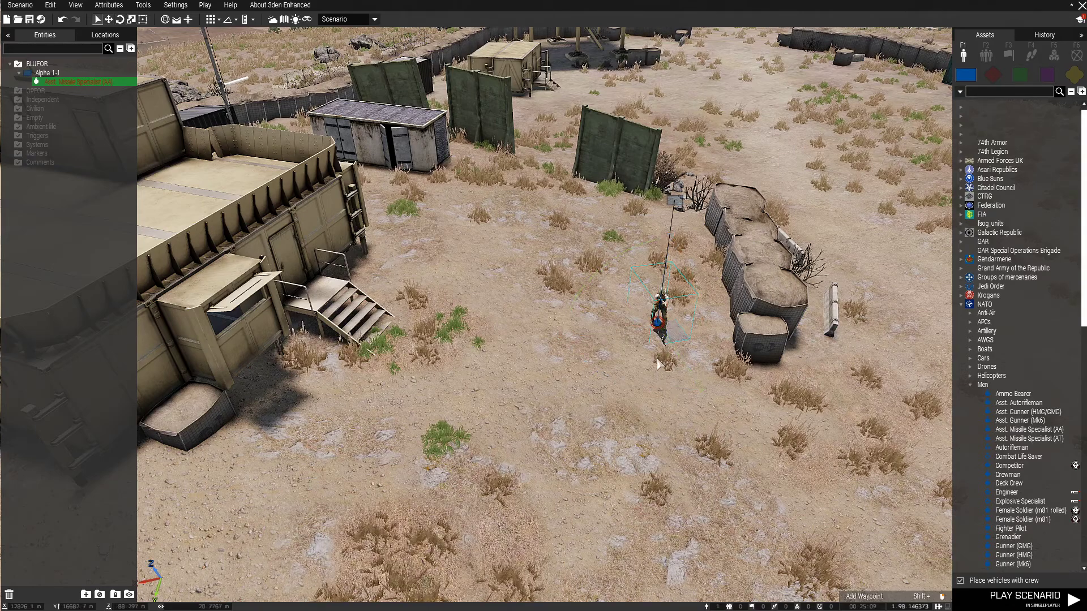
click(610, 414)
right_drag(548, 402, 558, 372)
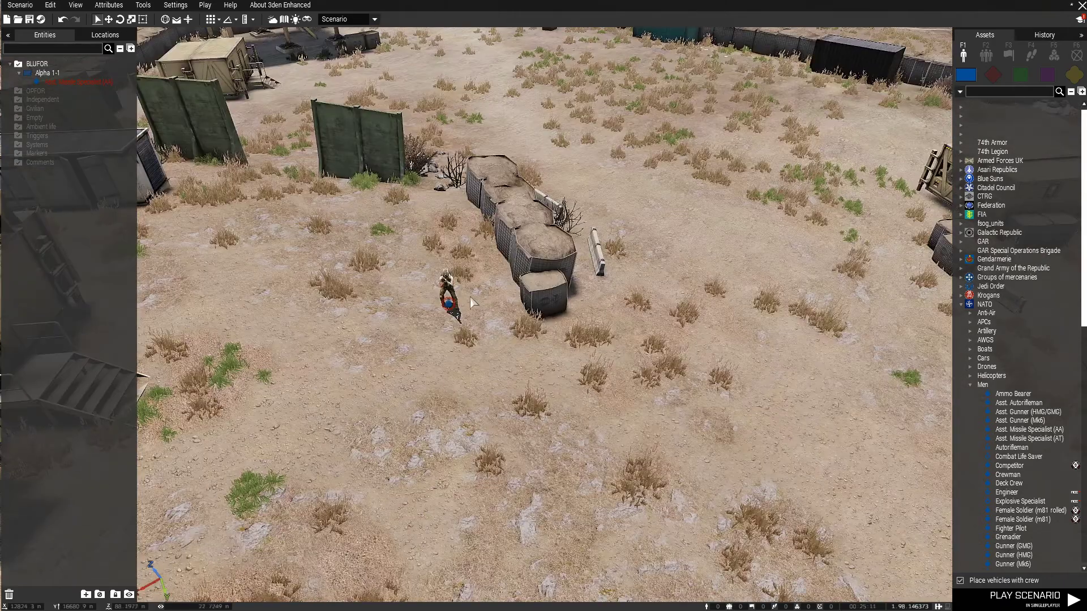
Hide and restore the editor interface, and delete the soldier beside the barrier wall
key(BackSpace)
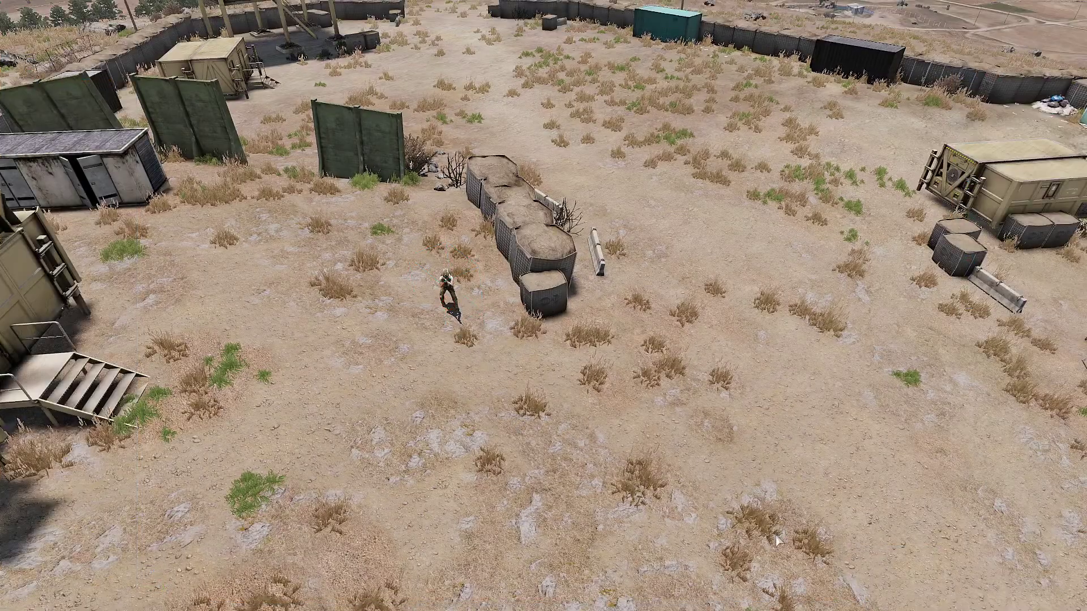
key(BackSpace)
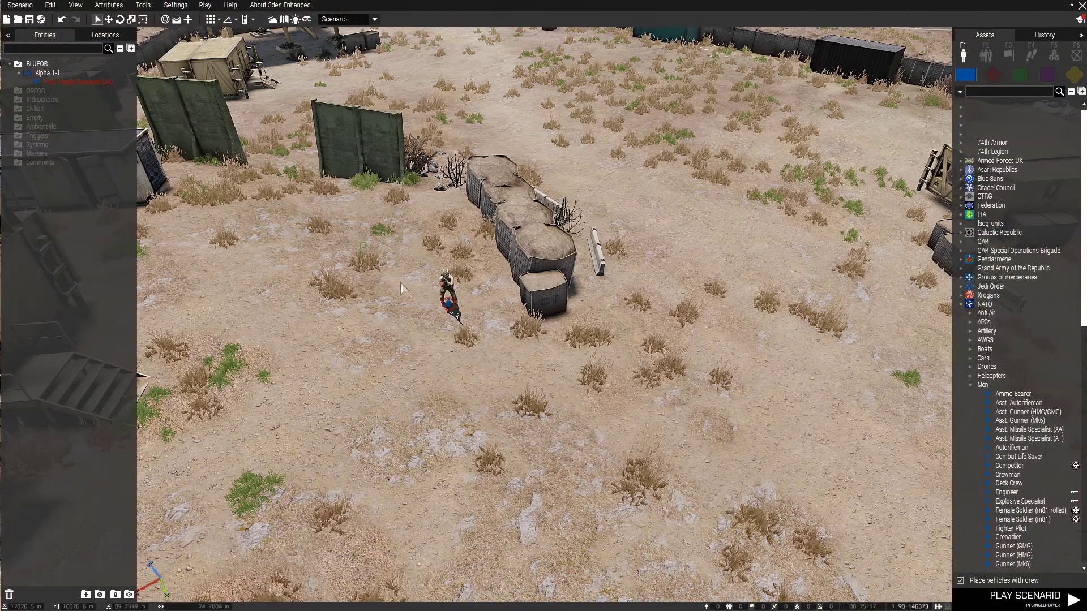
key(Delete)
right_drag(584, 335, 788, 205)
key(w)
key(a)
right_drag(714, 192, 438, 193)
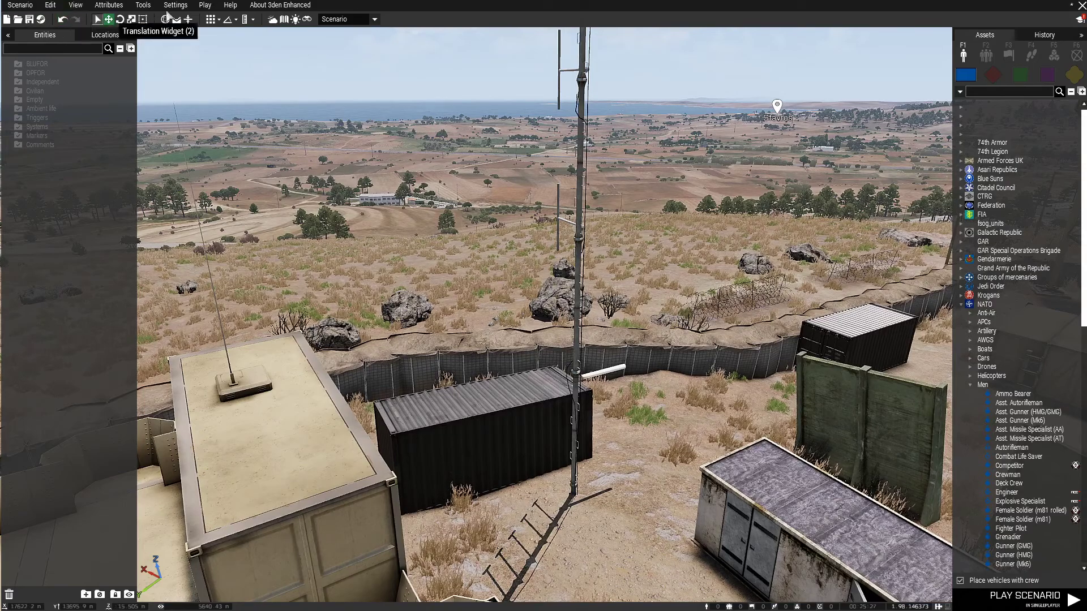
Browse the terrains offered for a new scenario, and cancel without creating one
click(35, 8)
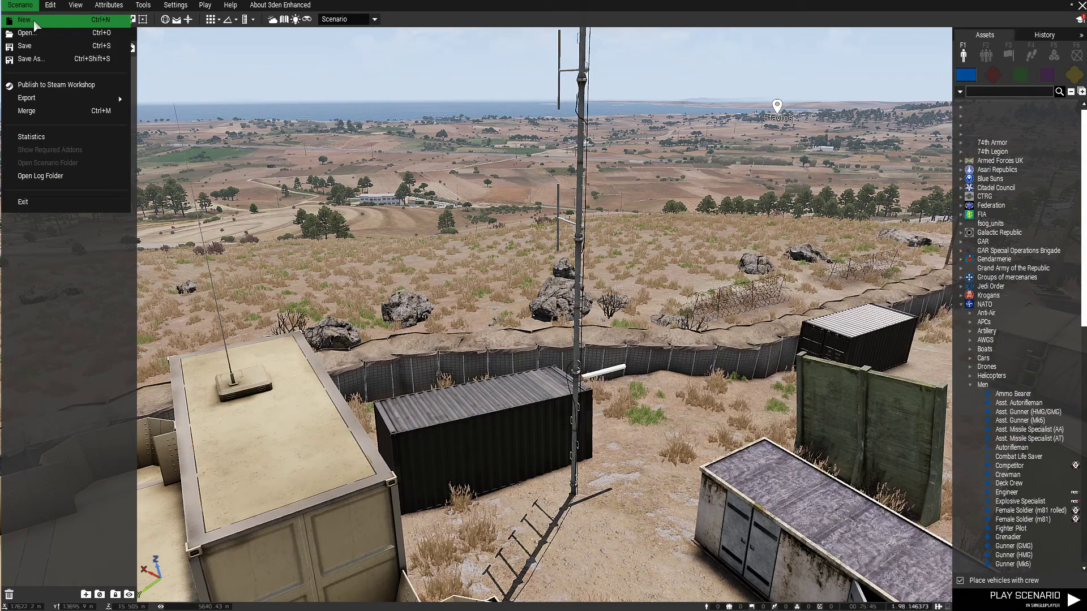
click(34, 23)
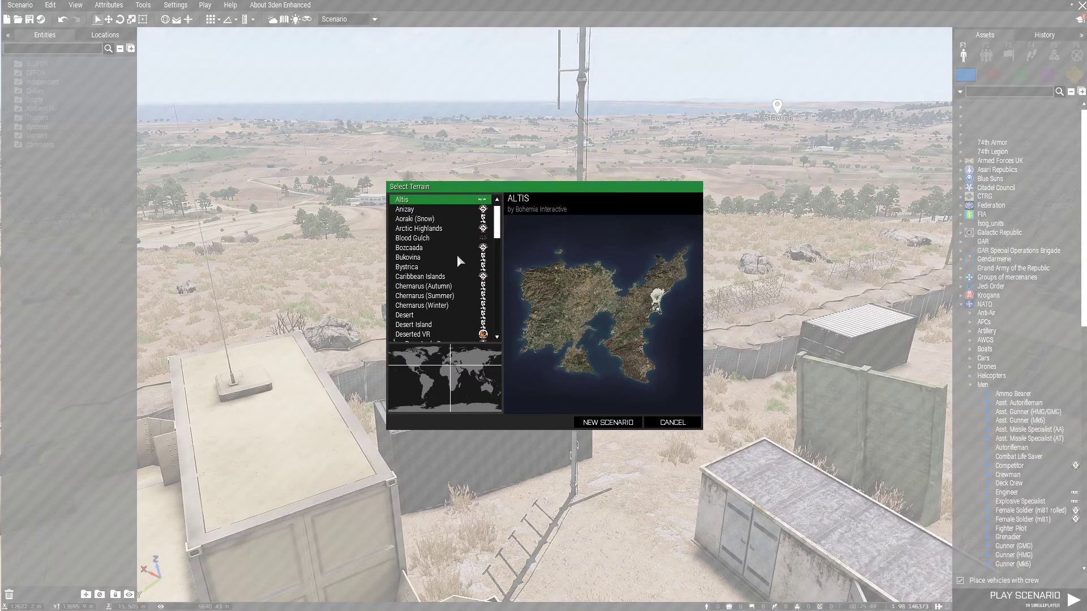
scroll(447, 251, down, 10)
scroll(442, 249, down, 3)
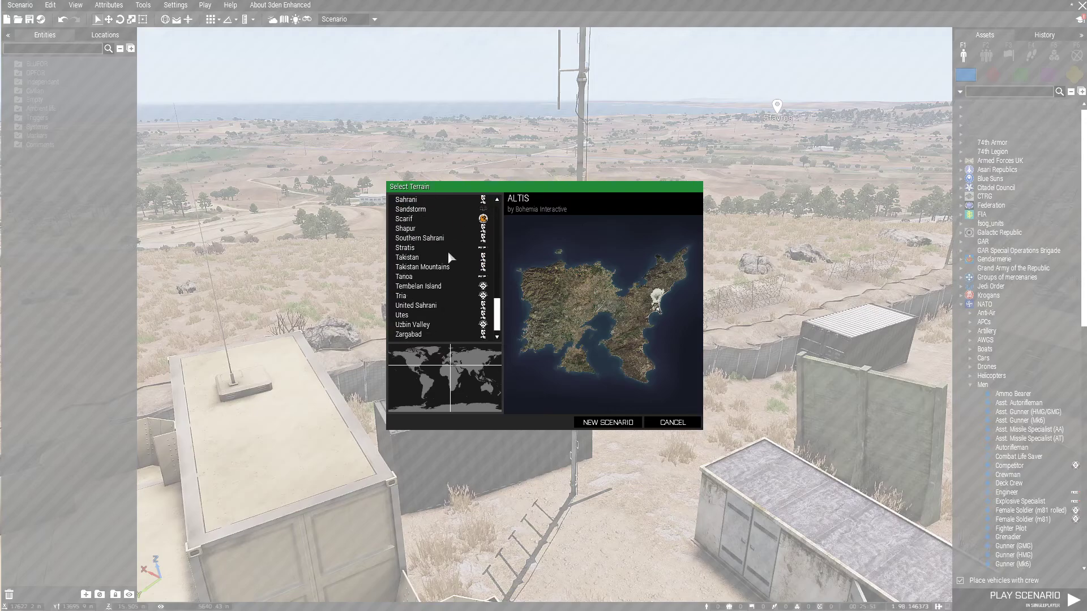
click(693, 425)
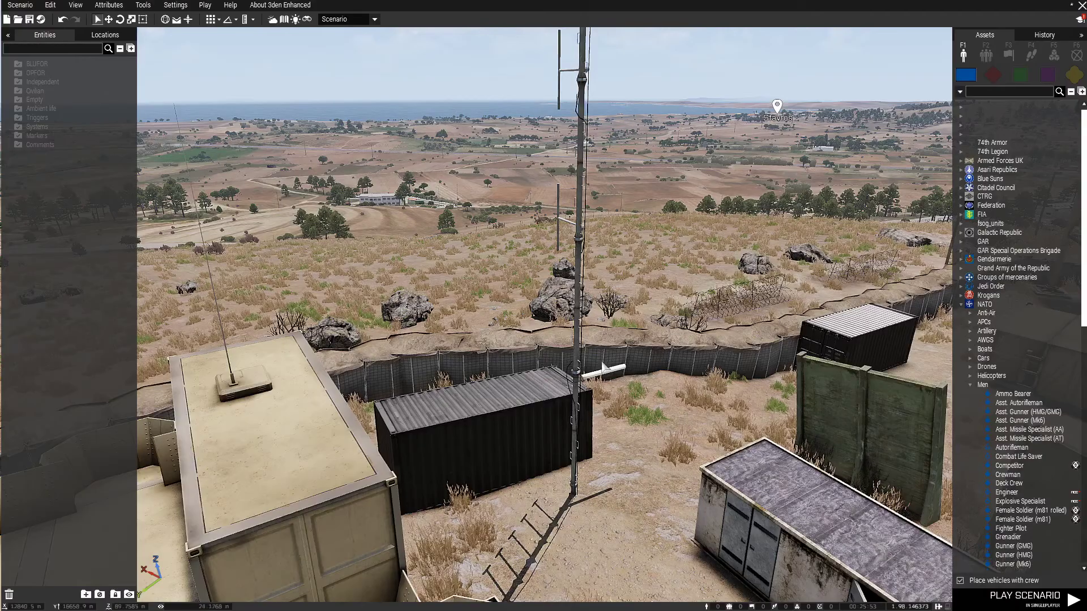
Browse the saved scenarios in the Missions, MPMissions and 74th_FunOP folders, and cancel without opening one
click(20, 5)
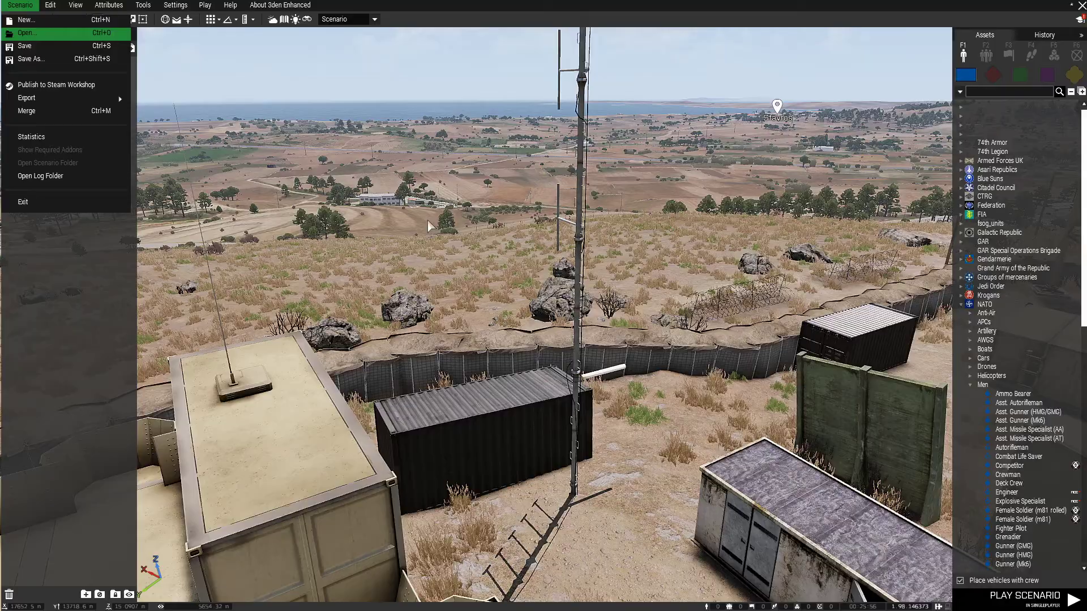
key(ctrl+o)
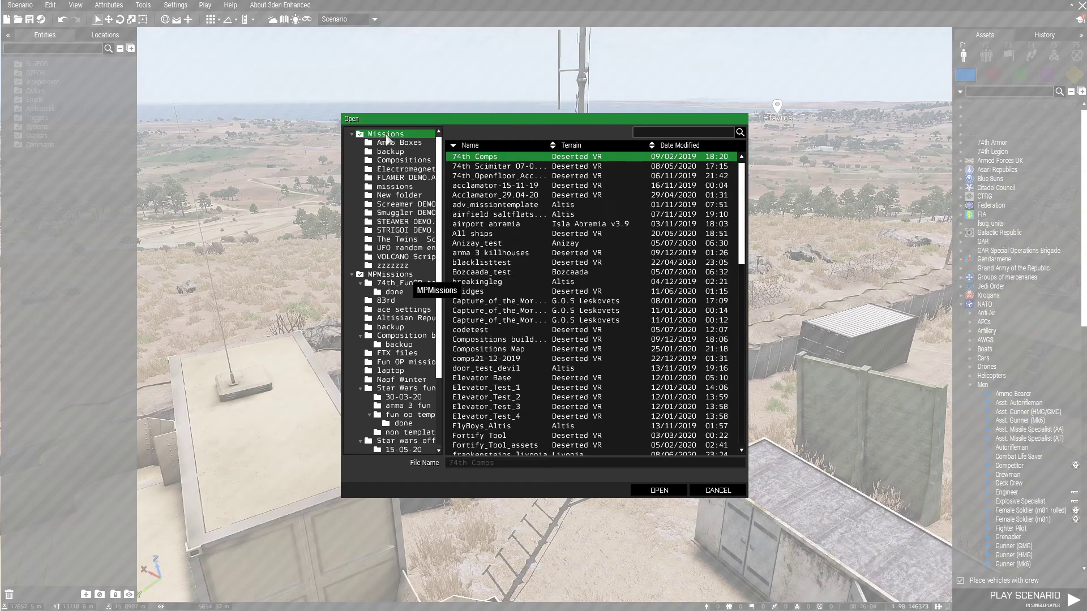
click(385, 275)
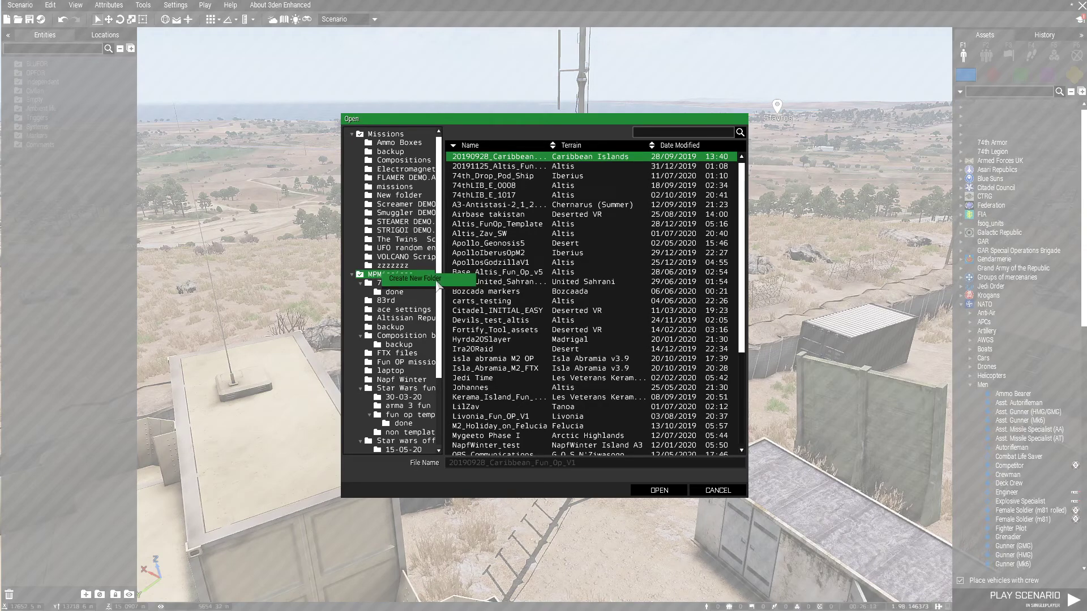
click(395, 134)
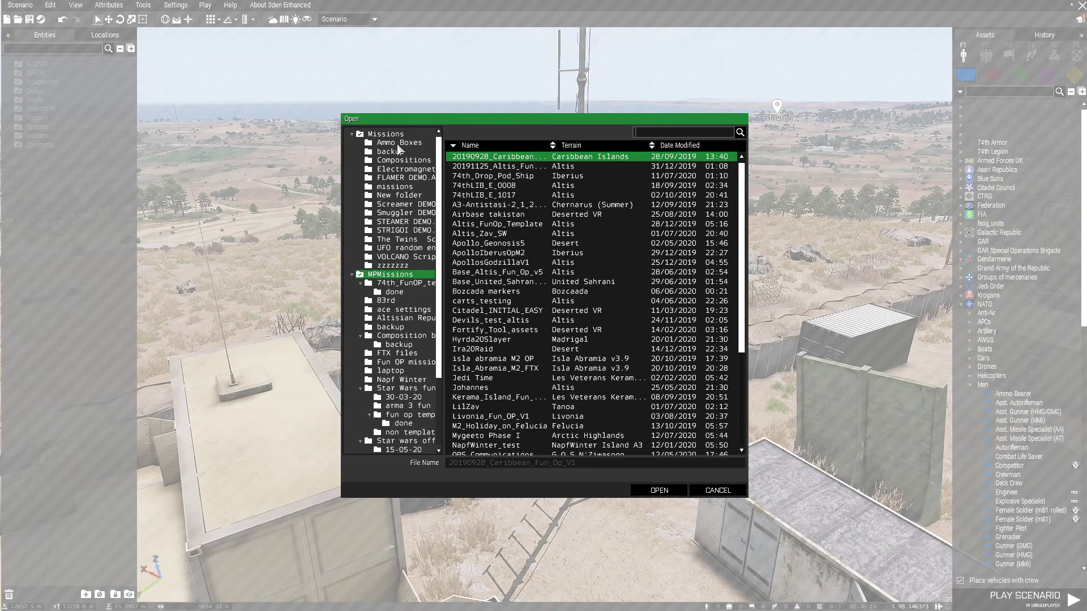
click(396, 284)
right_click(397, 285)
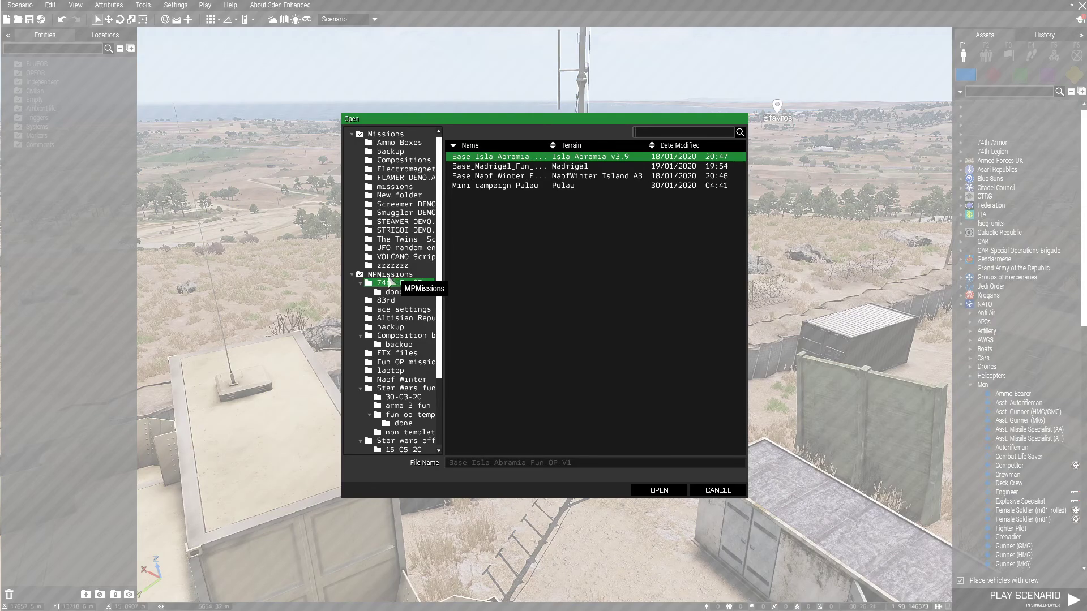
click(389, 276)
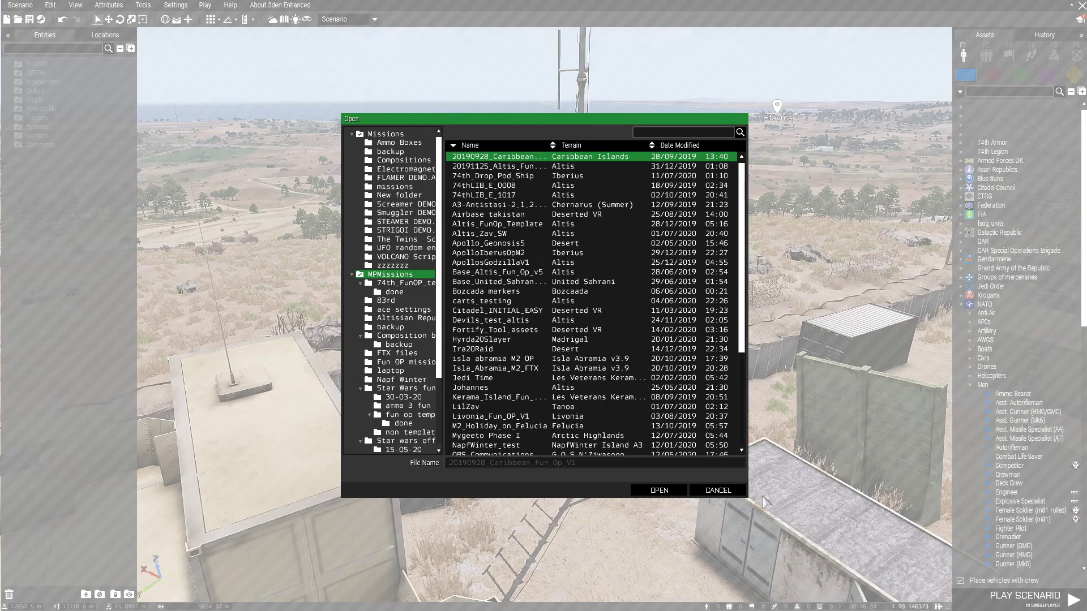
scroll(408, 329, down, 5)
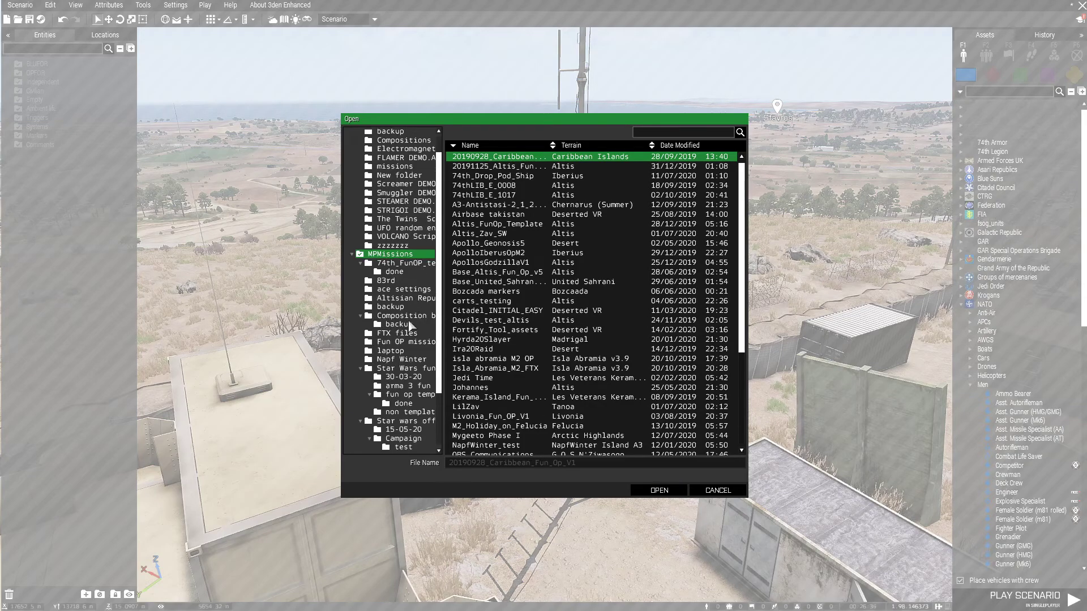
scroll(492, 359, down, 5)
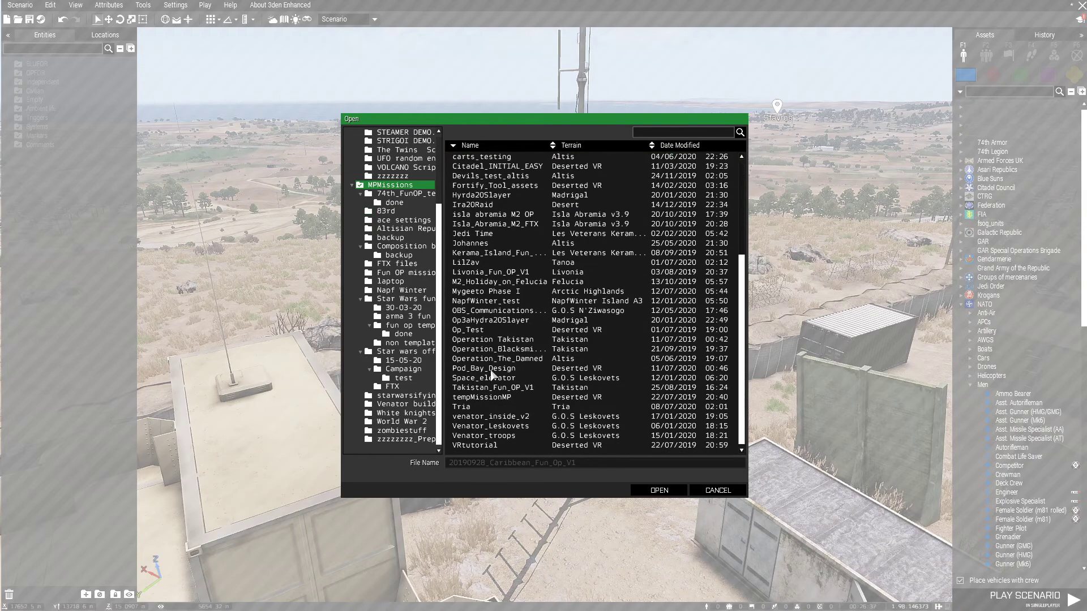
scroll(498, 362, up, 5)
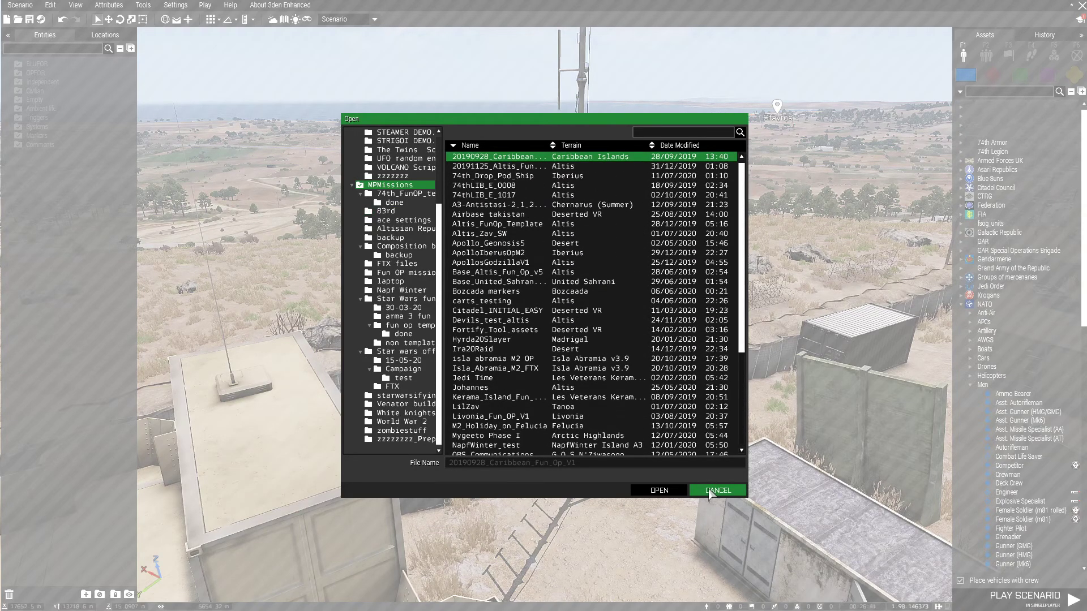
click(709, 490)
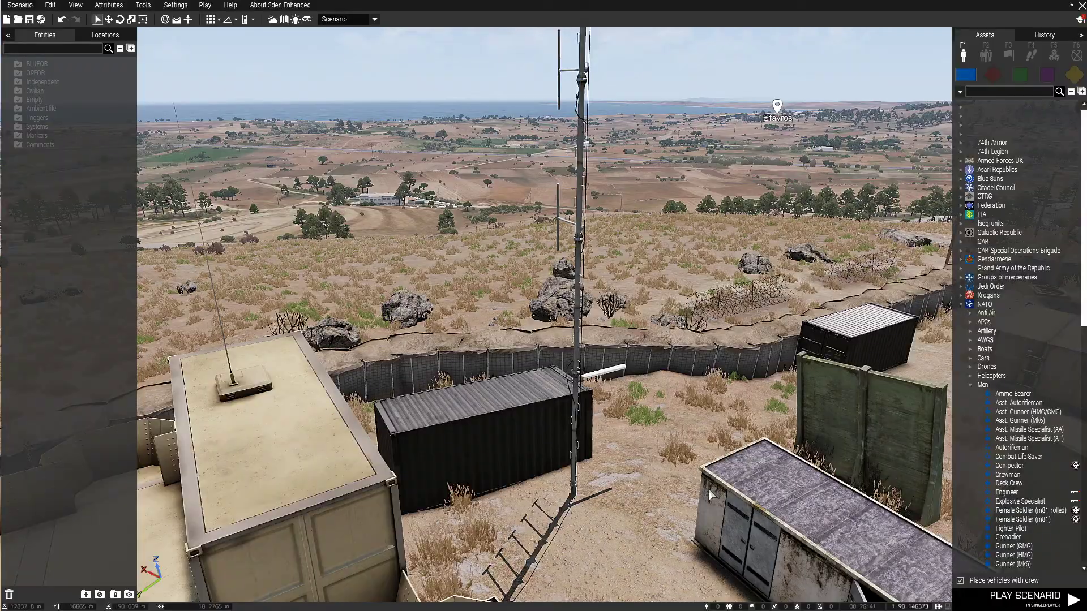
Save the scenario as Tutorial_Altis_eden in the zzzzzzzz_Prep folder under MPMissions
click(26, 8)
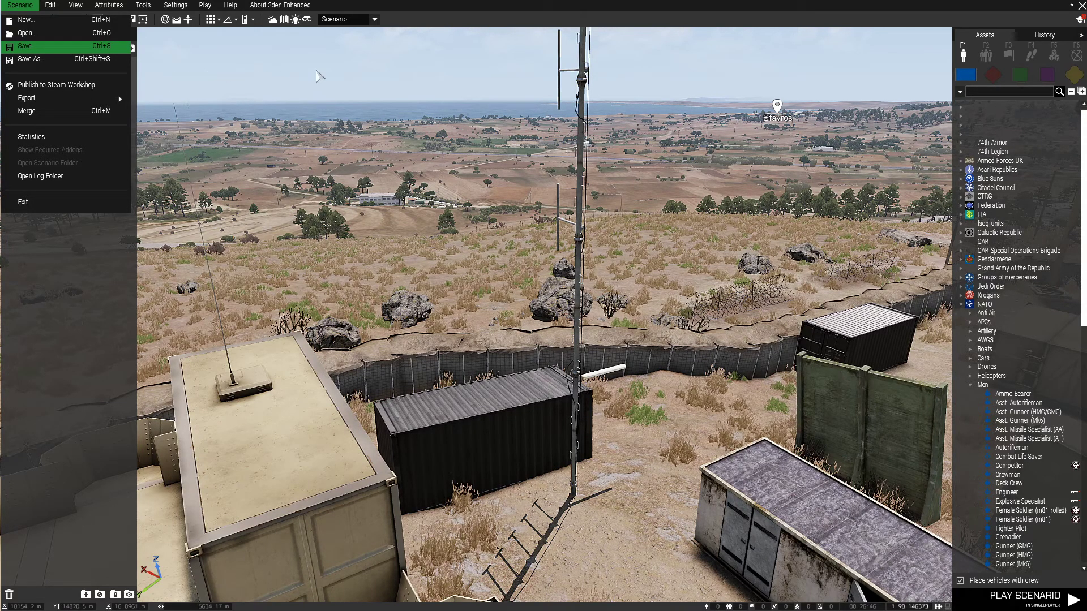
key(ctrl+s)
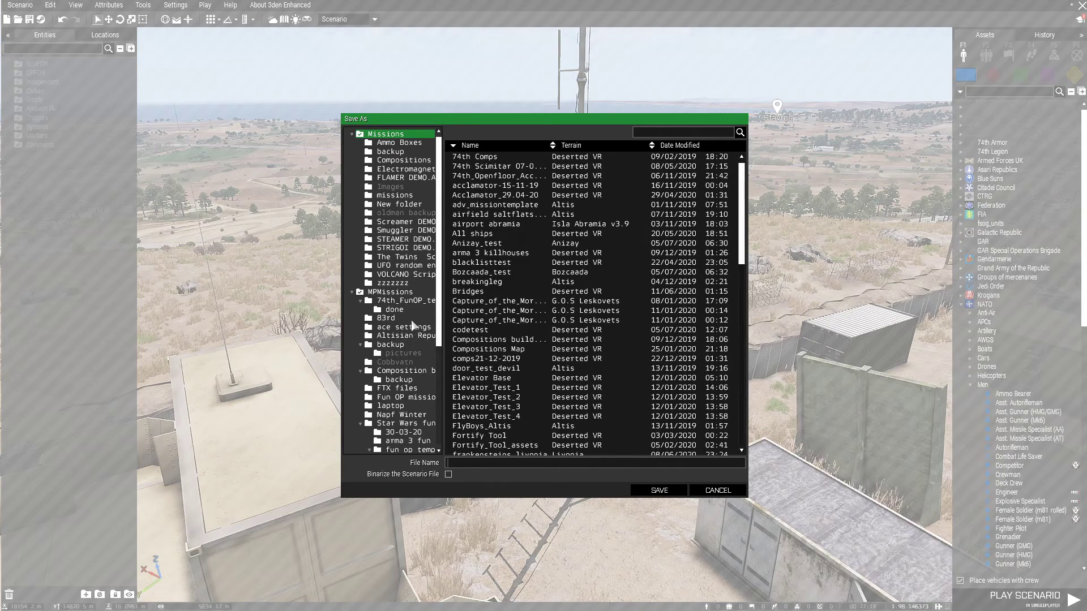
scroll(412, 325, down, 5)
click(408, 441)
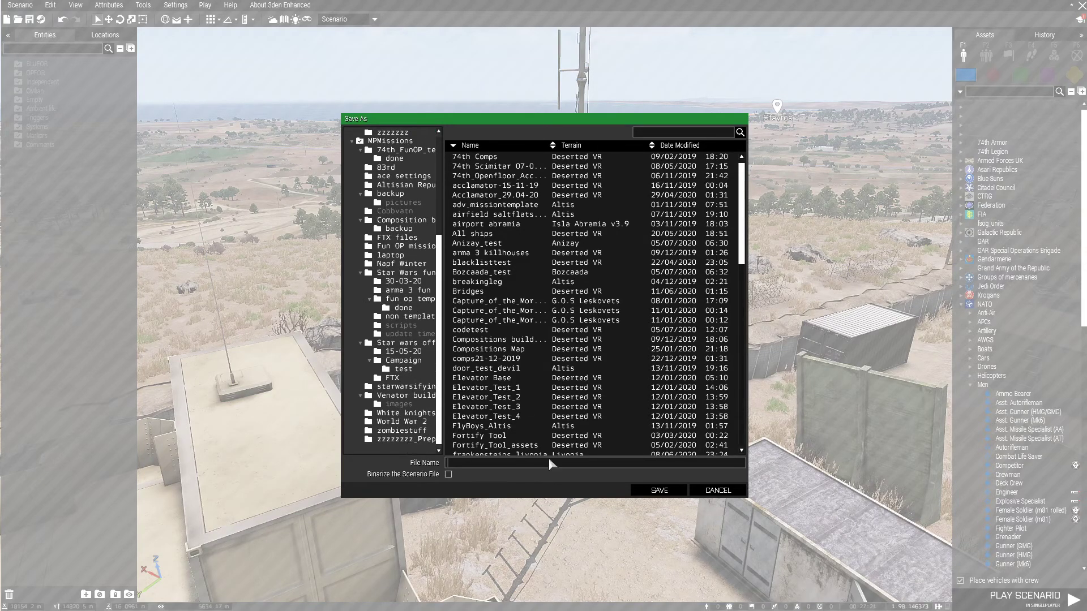
click(507, 463)
text(Tutorial)
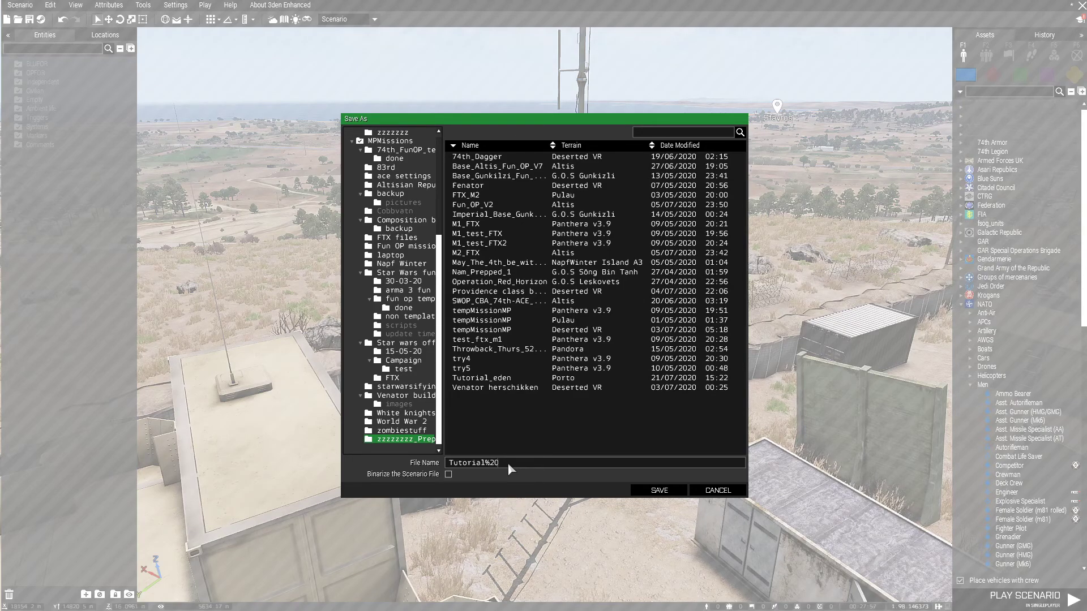
key(BackSpace)
key(BackSpace)
key(BackSpace)
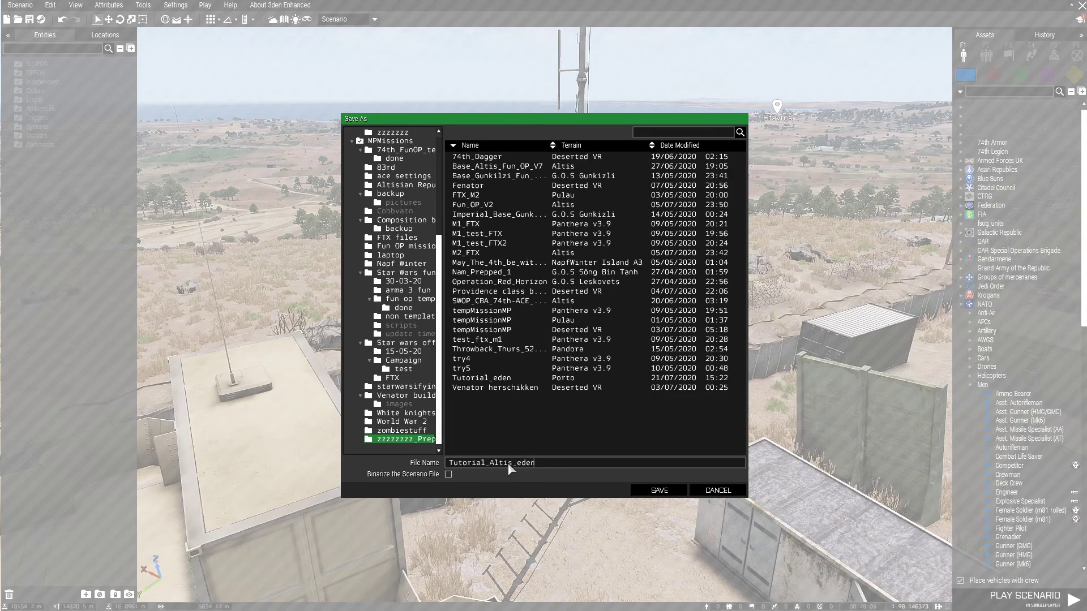
click(669, 490)
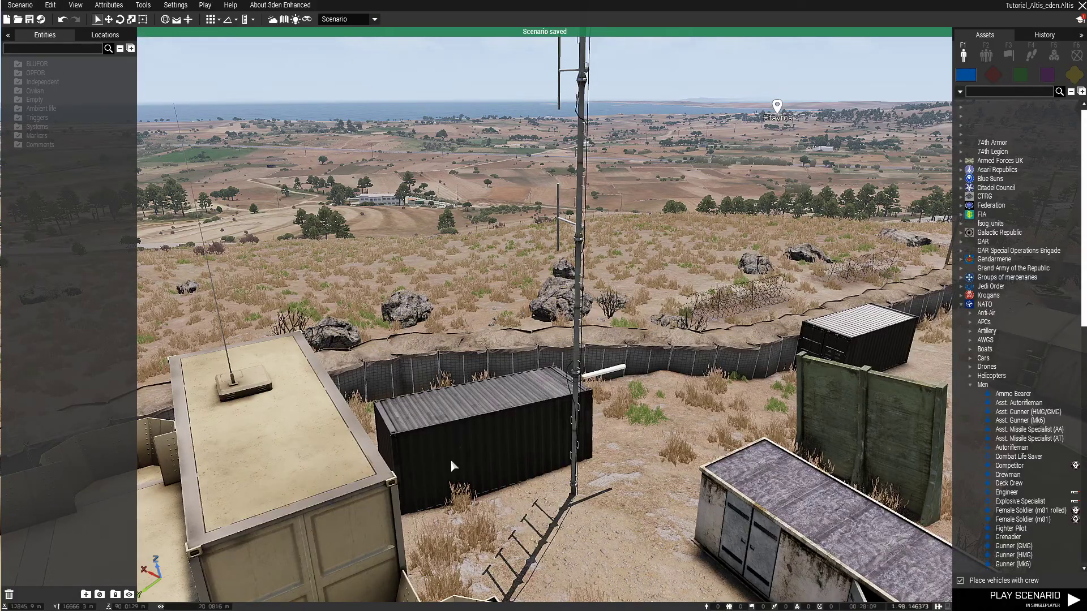
Examine the outpost's headquarters building, watchtower and sandbag positions, and the open ground in front of the teal container
right_drag(430, 427, 168, 445)
key(w)
key(w)
key(w)
key(w)
key(w)
key(w)
key(w)
key(w)
key(w)
key(s)
key(s)
key(w)
right_drag(531, 465, 637, 470)
key(q)
key(w)
key(q)
key(q)
key(w)
key(z)
key(w)
mouse_move(633, 470)
right_down()
mouse_move(604, 468)
mouse_move(446, 520)
mouse_move(288, 461)
mouse_move(499, 468)
mouse_move(415, 480)
mouse_move(296, 456)
mouse_move(629, 460)
right_up()
key(w)
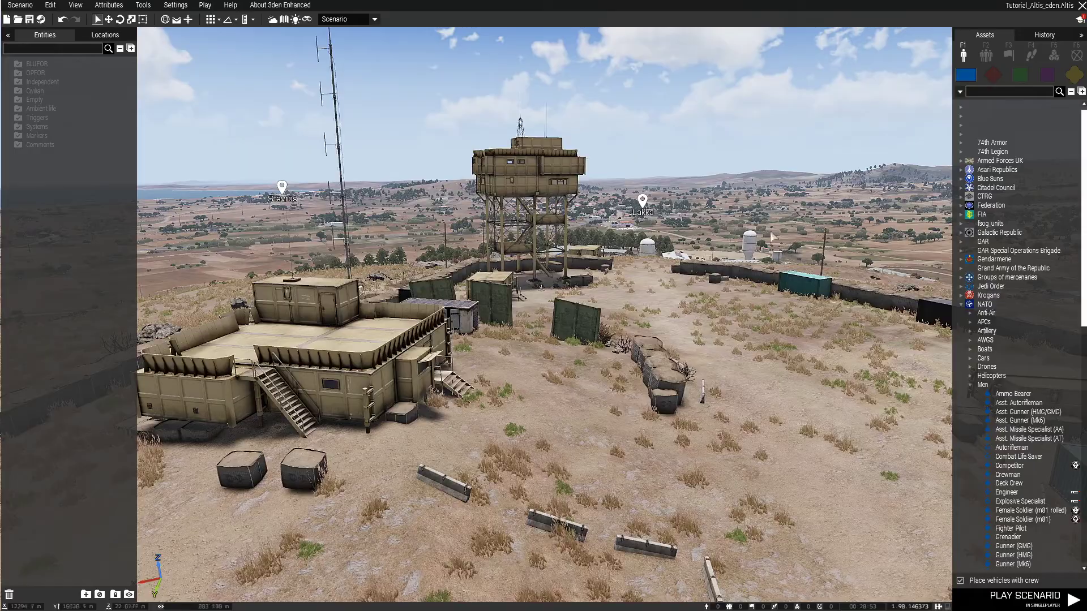
right_drag(621, 351, 702, 416)
key(w)
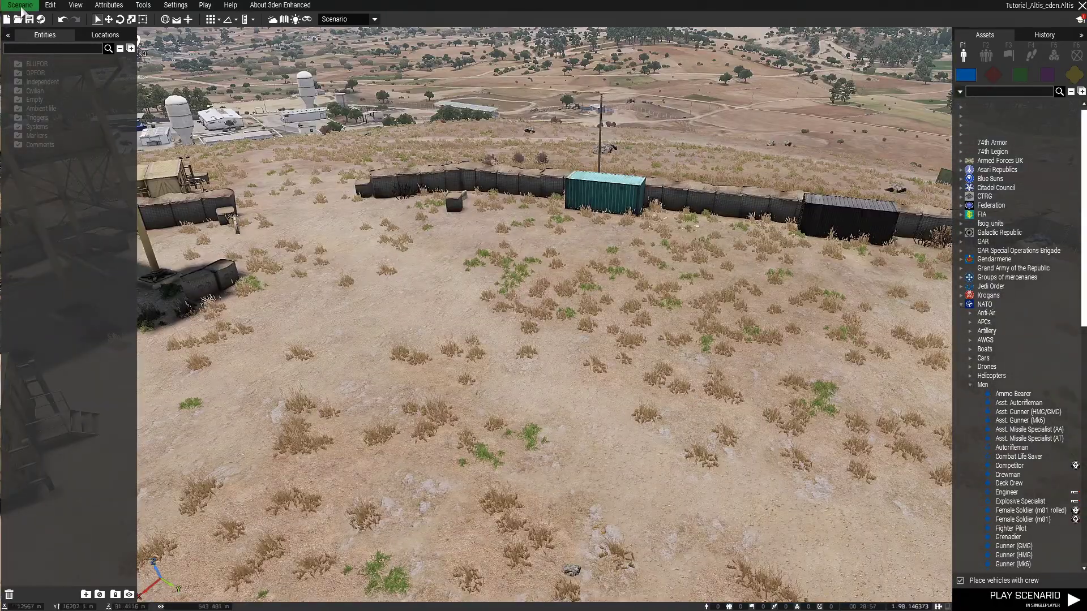
Look through the Altis scenarios available for merging, select Base_Altis_Fun_OP_V7, and cancel the merge
click(20, 5)
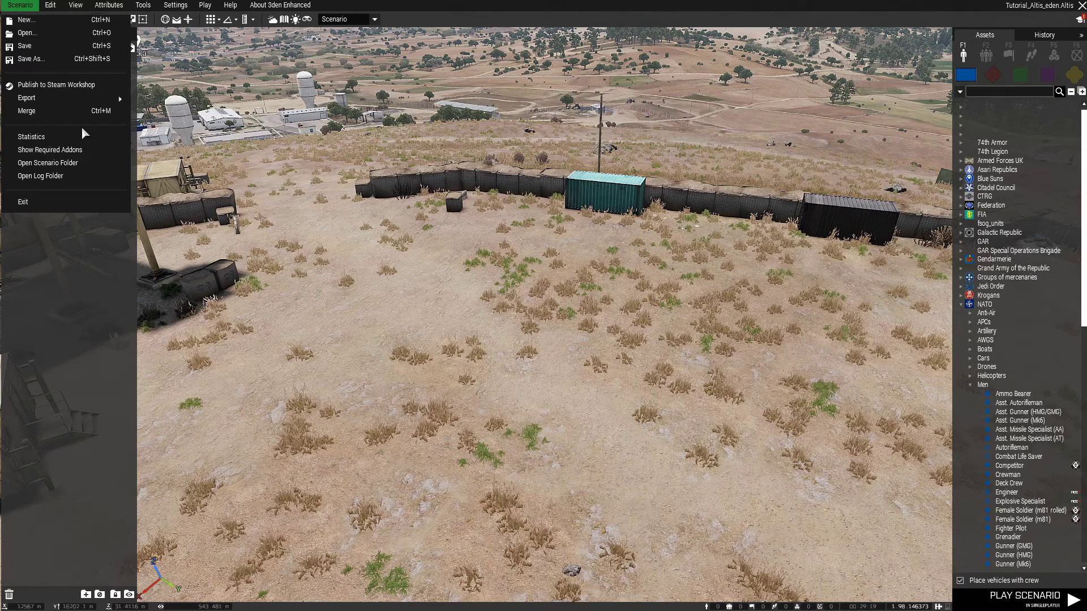
mouse_move(67, 104)
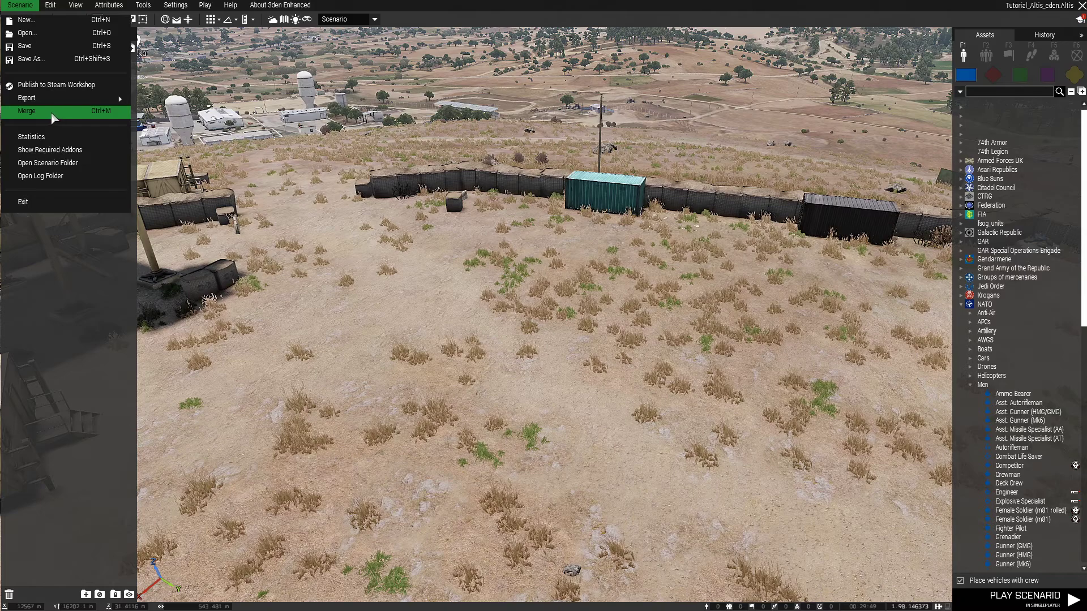
click(35, 118)
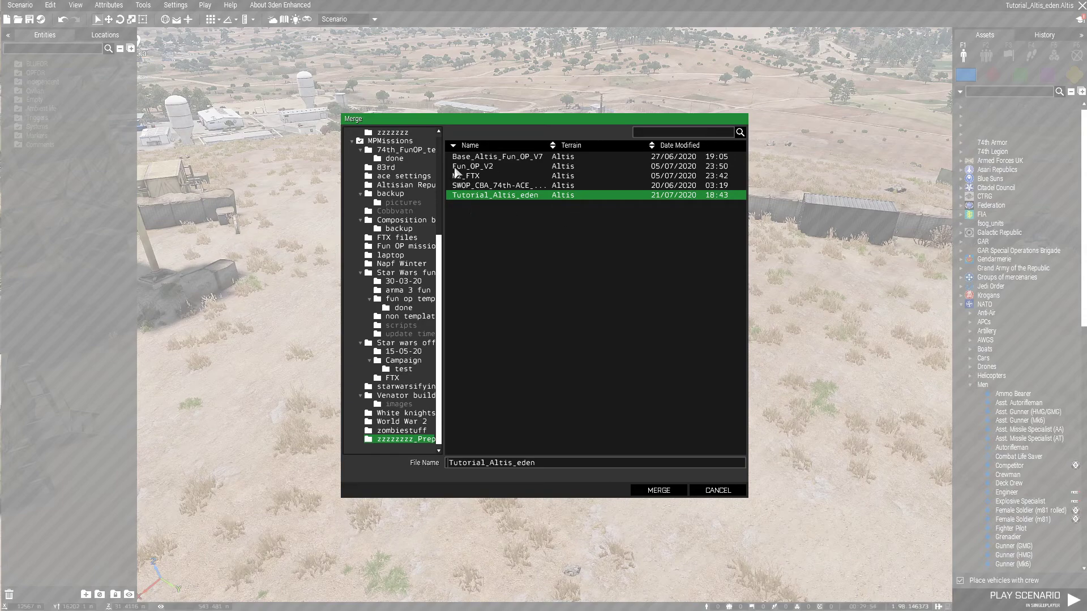
click(511, 158)
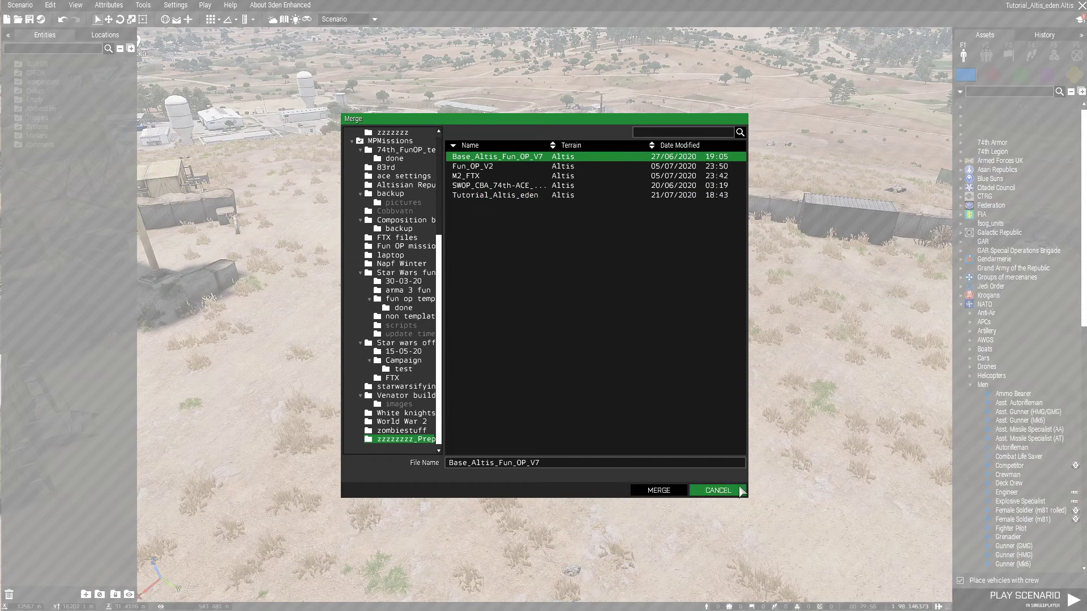
click(718, 490)
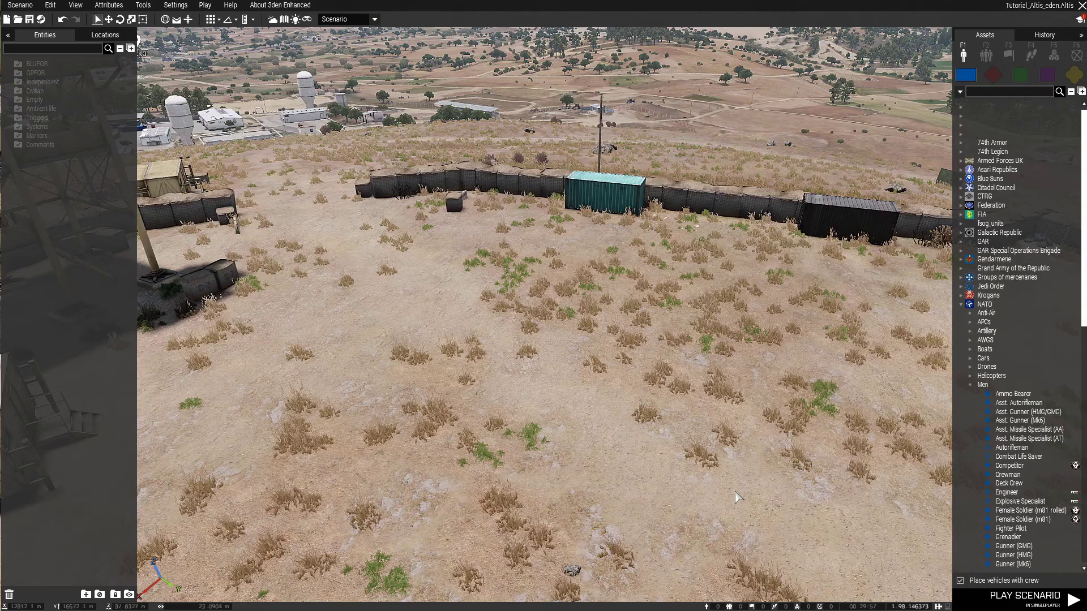
Review the scenario statistics, including the comments and markers entries, and close them
click(17, 6)
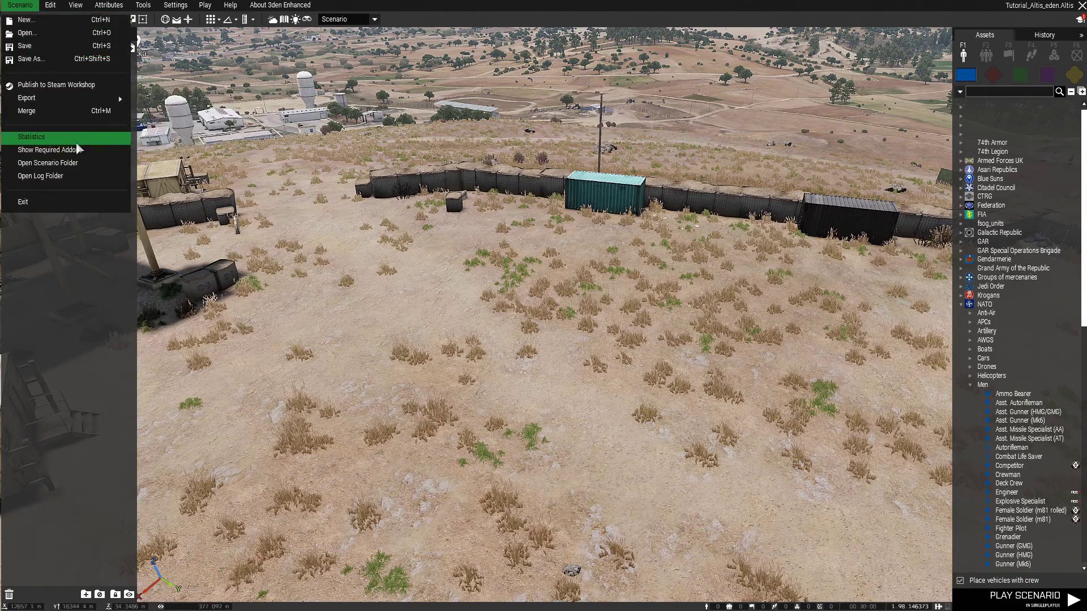
click(74, 137)
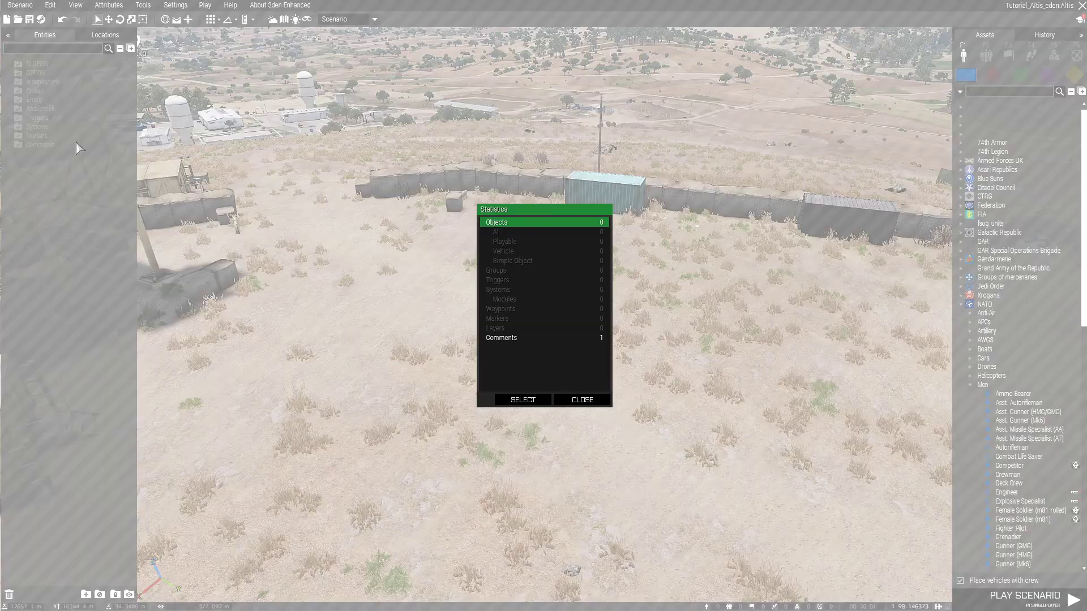
click(531, 339)
click(530, 318)
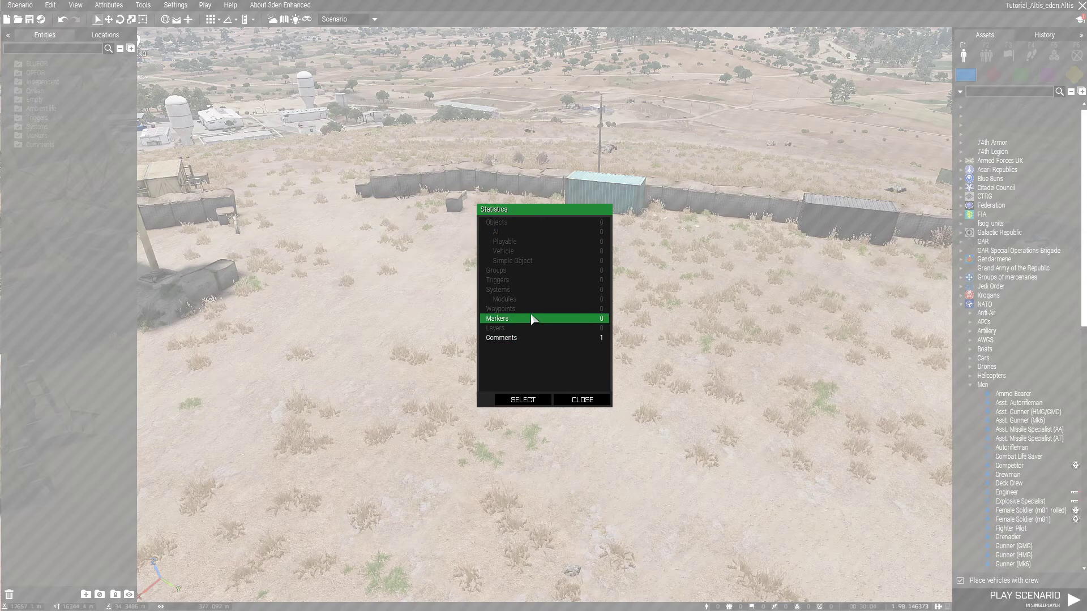
click(576, 400)
Check the scenario's required addons in both the advanced and basic views, and close the list
click(20, 6)
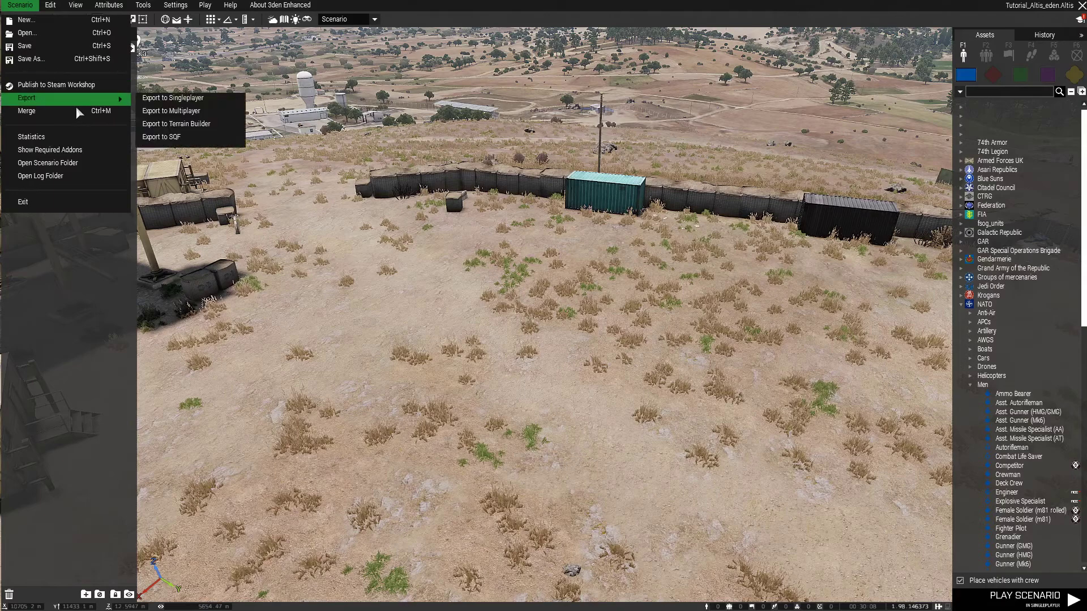
click(113, 150)
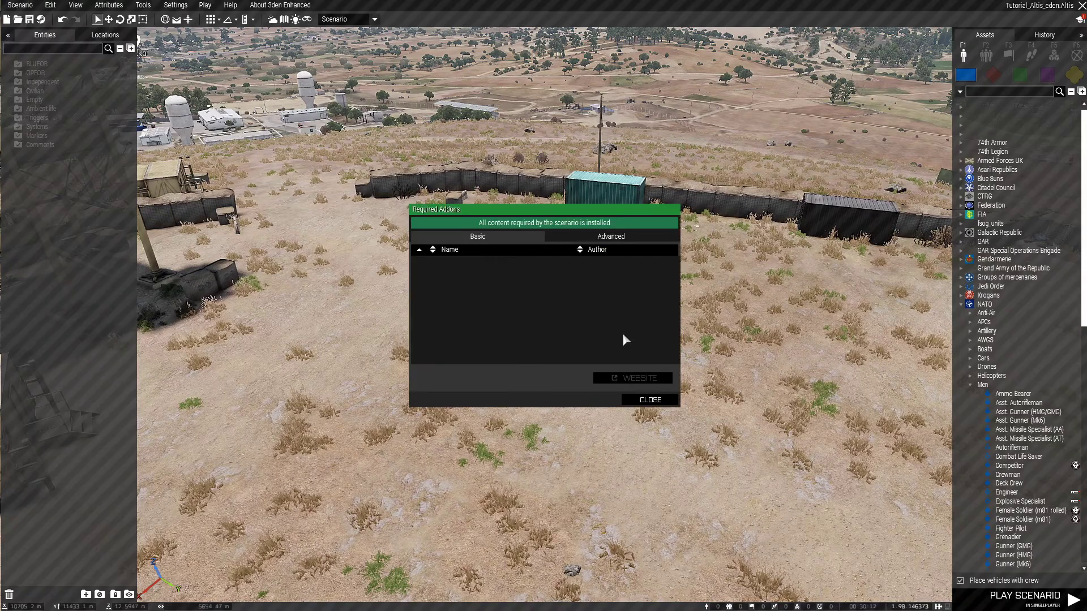
click(591, 236)
click(509, 236)
click(645, 400)
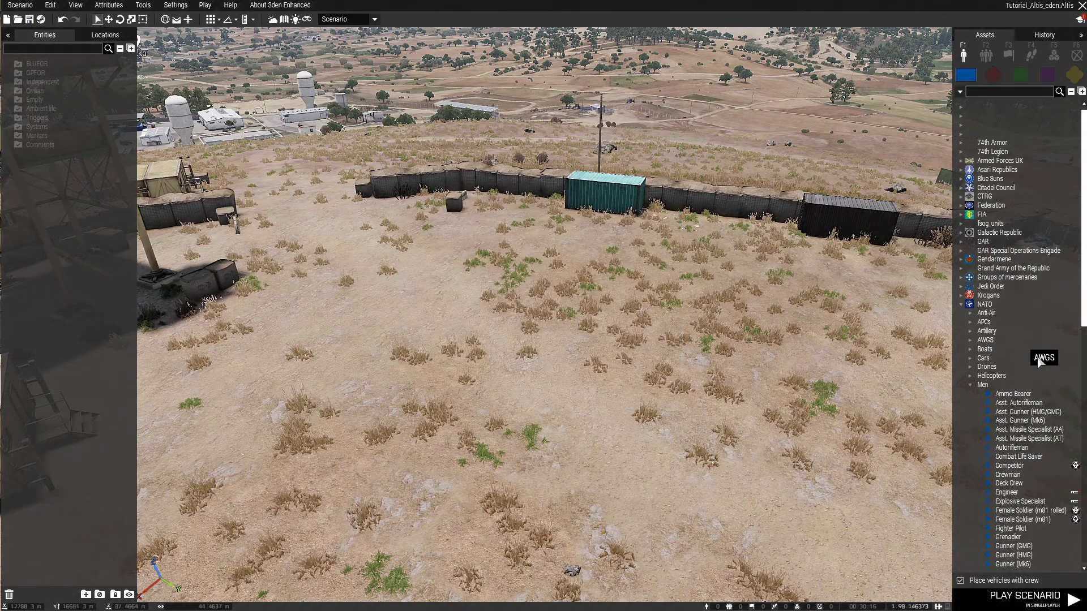
Place a crewed Krogan Tomkah vehicle on the open ground in front of the teal container
click(960, 295)
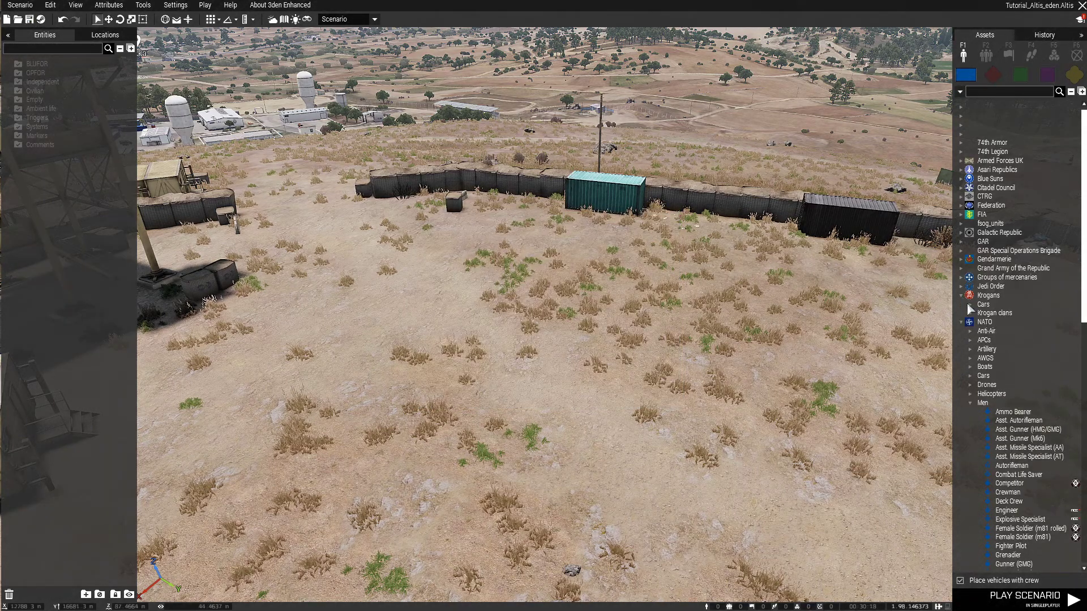
click(969, 305)
click(1006, 312)
click(532, 309)
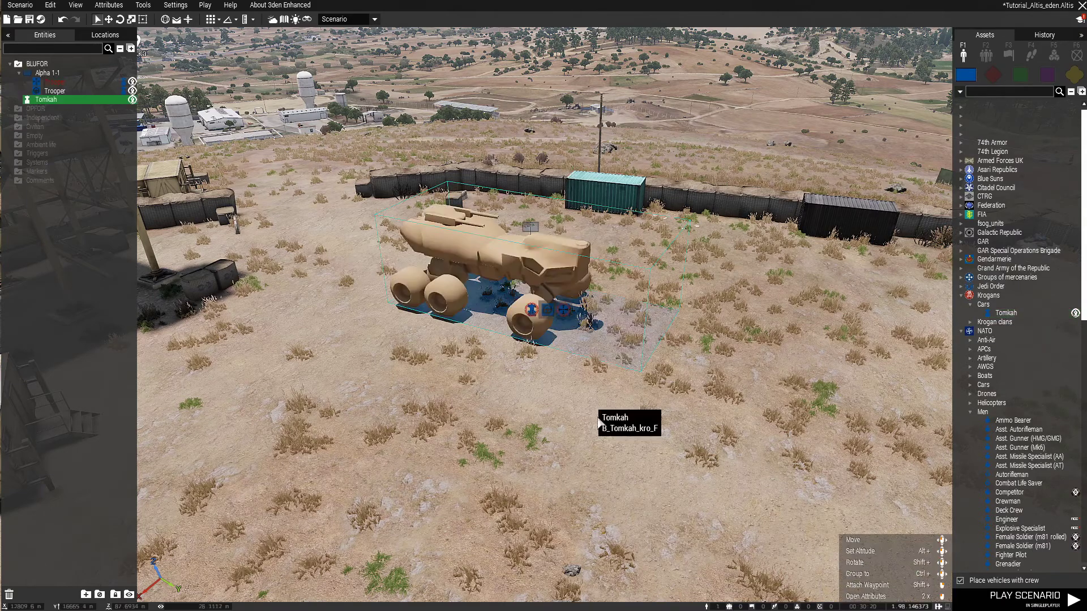
Check which addons the scenario requires with the Tomkah and its crew placed, and close the list
click(19, 5)
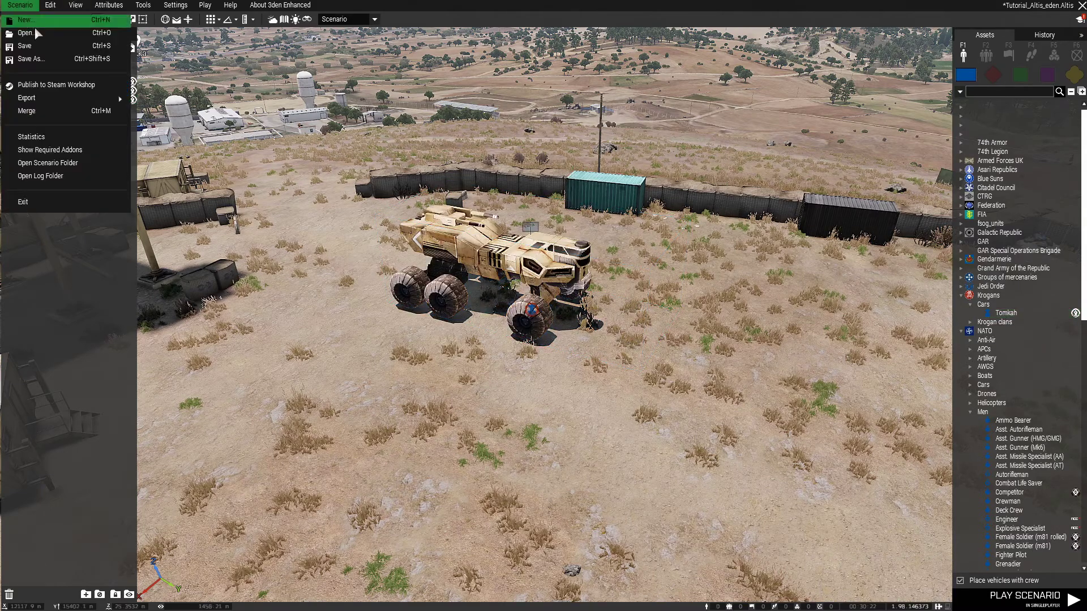
click(73, 151)
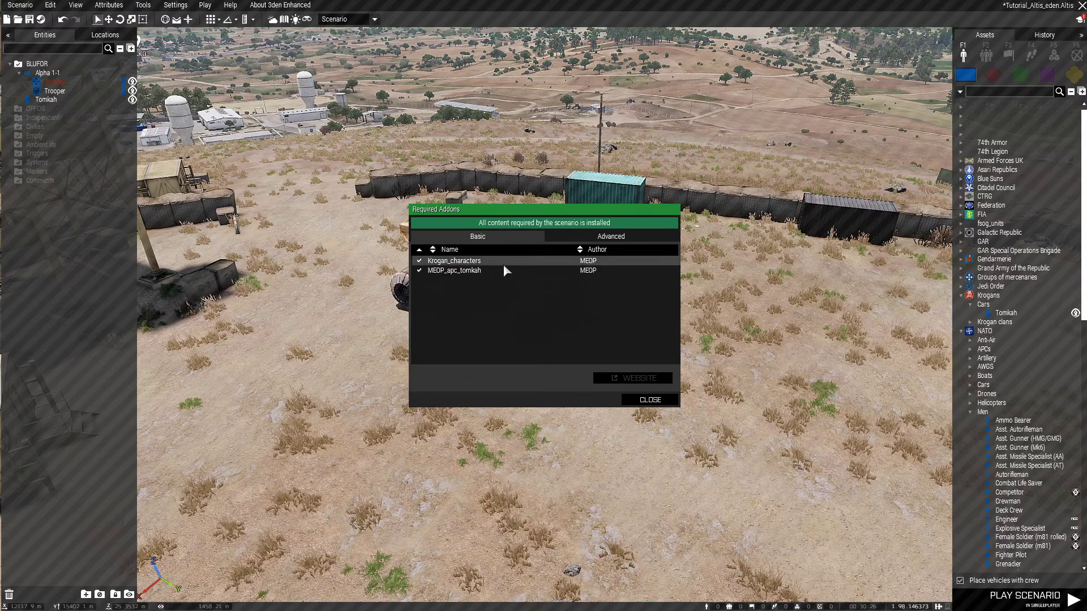
click(485, 262)
click(484, 271)
click(484, 262)
click(649, 400)
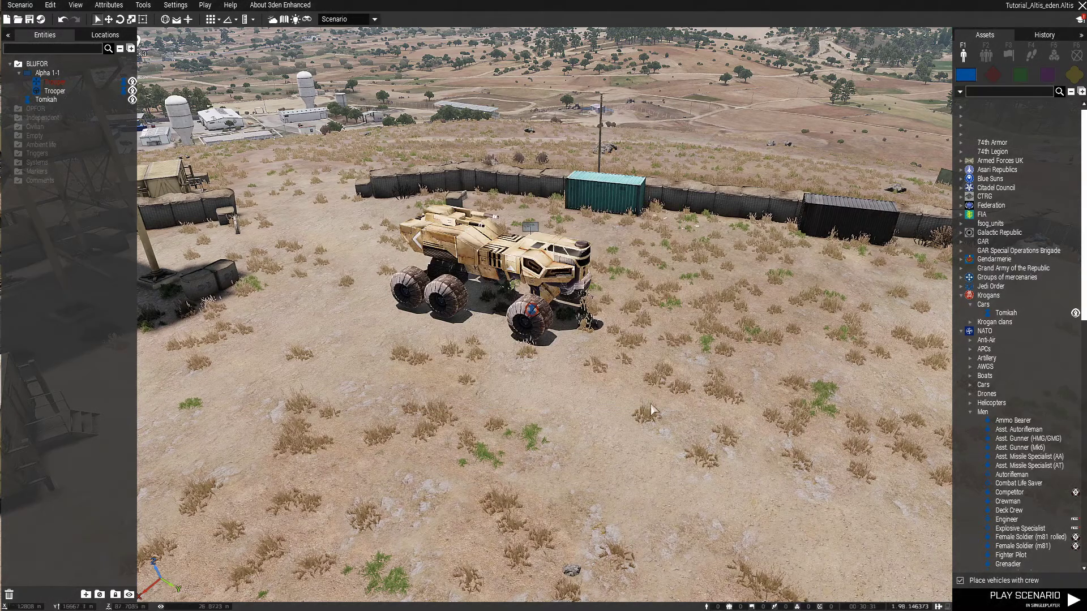
Delete the Tomkah vehicle together with its crew
drag(360, 198, 373, 220)
key(Delete)
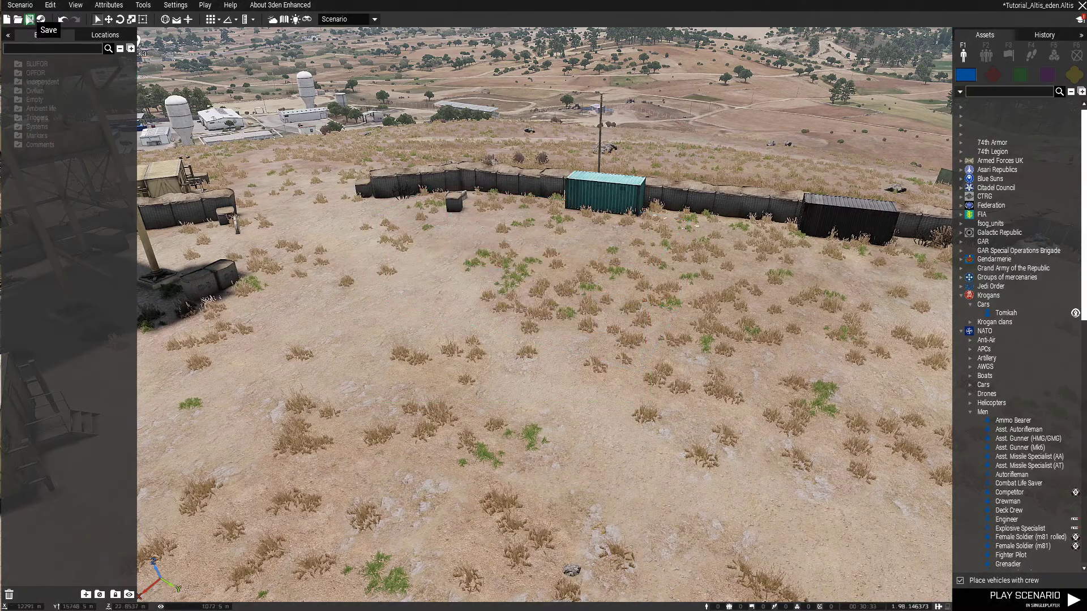
Open the scenario's folder in File Explorer to view its files, and move the folder window off the editor
click(20, 5)
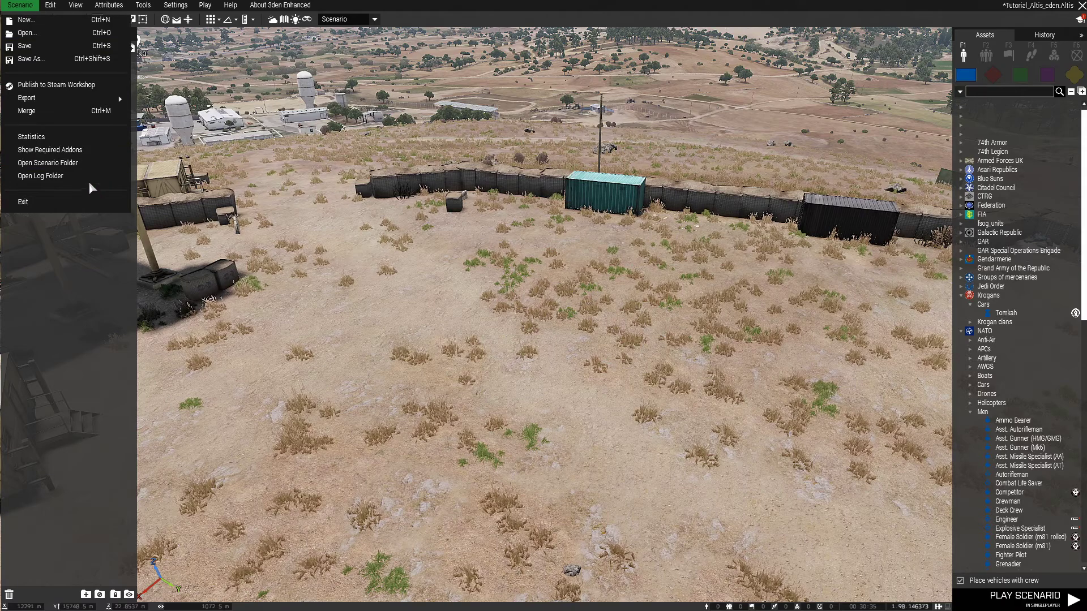
click(48, 163)
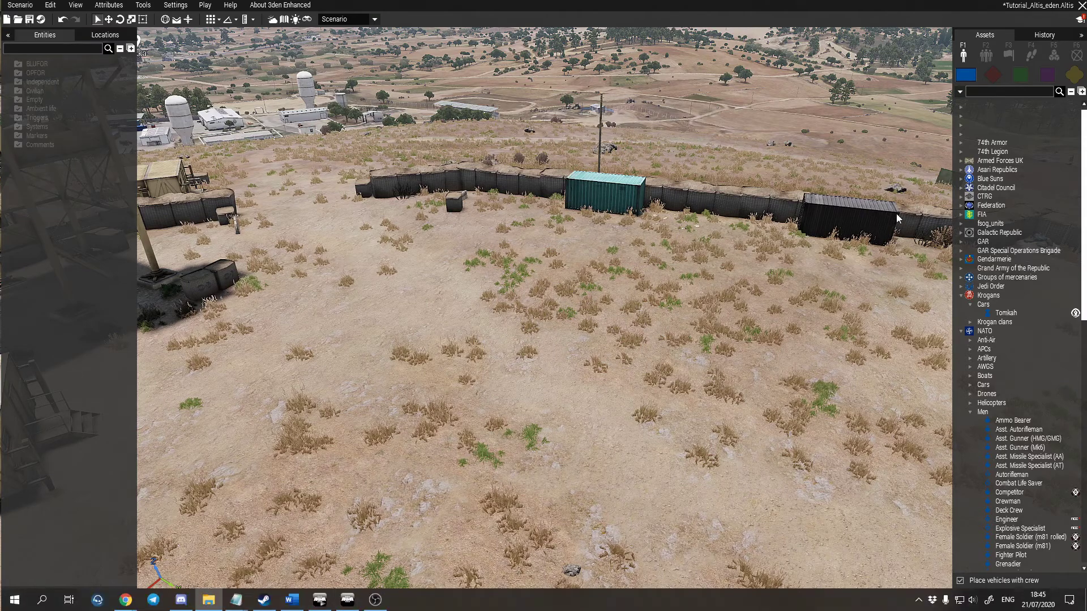
drag(878, 138, 458, 147)
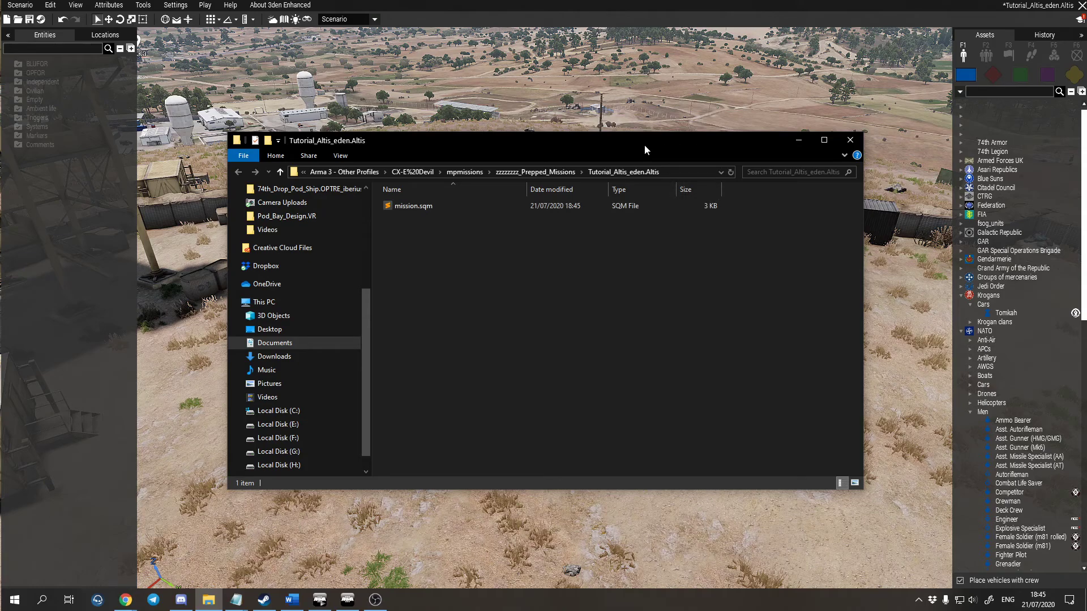
drag(644, 145, 1086, 146)
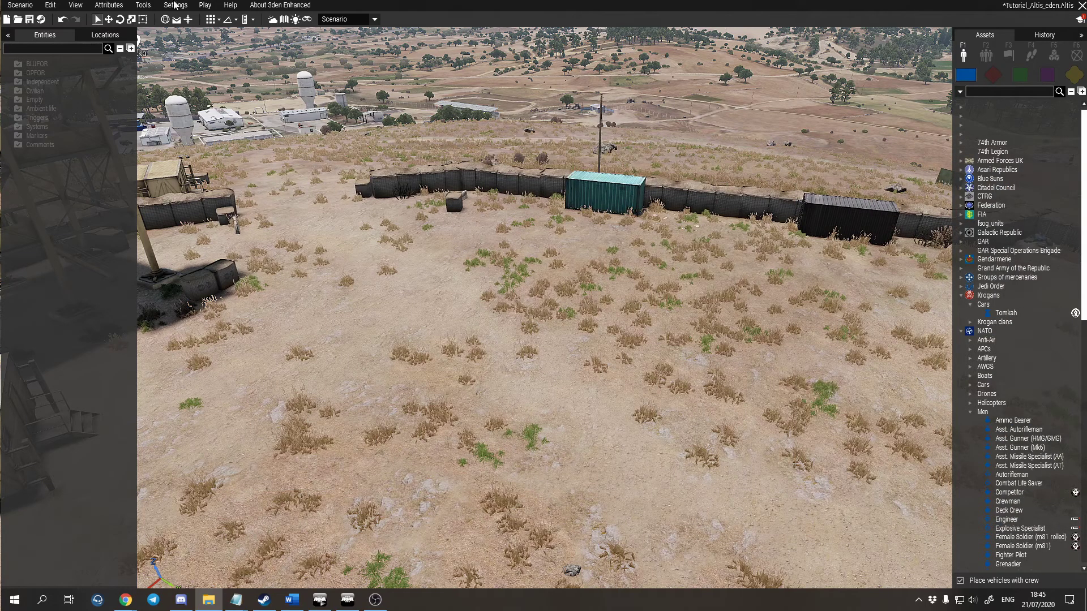
Open the log folder in File Explorer to view the RPT and log files, and return to the editor
click(20, 5)
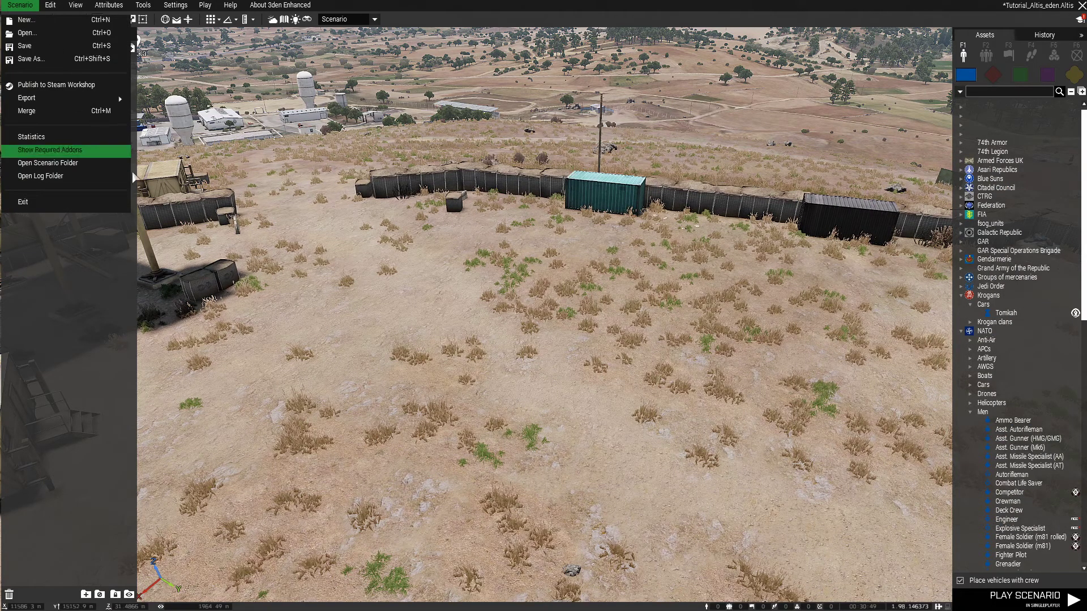
click(40, 176)
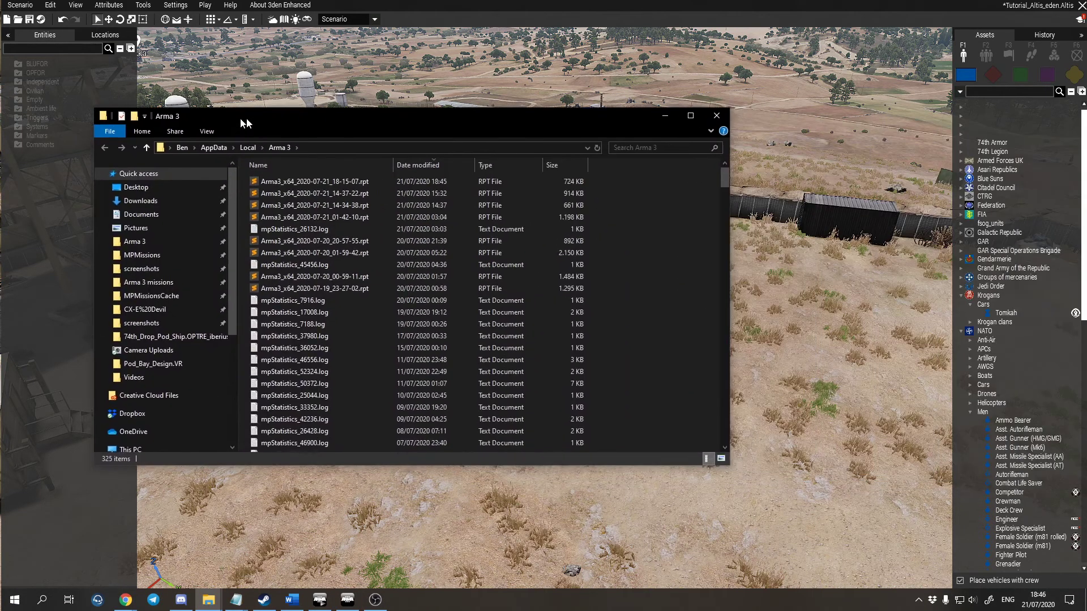
drag(246, 118, 351, 125)
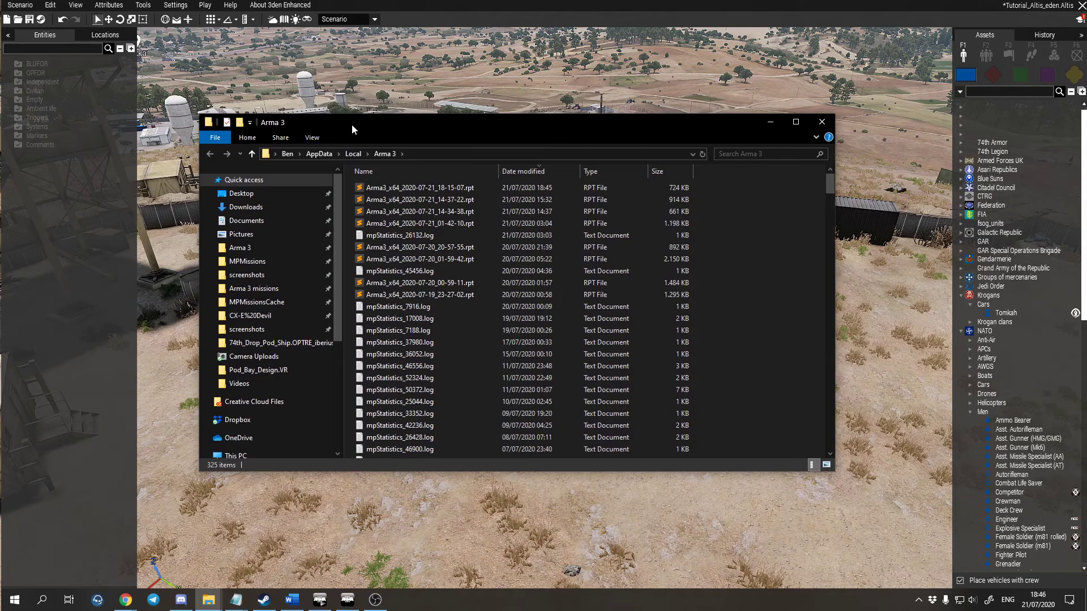
drag(352, 124, 1086, 125)
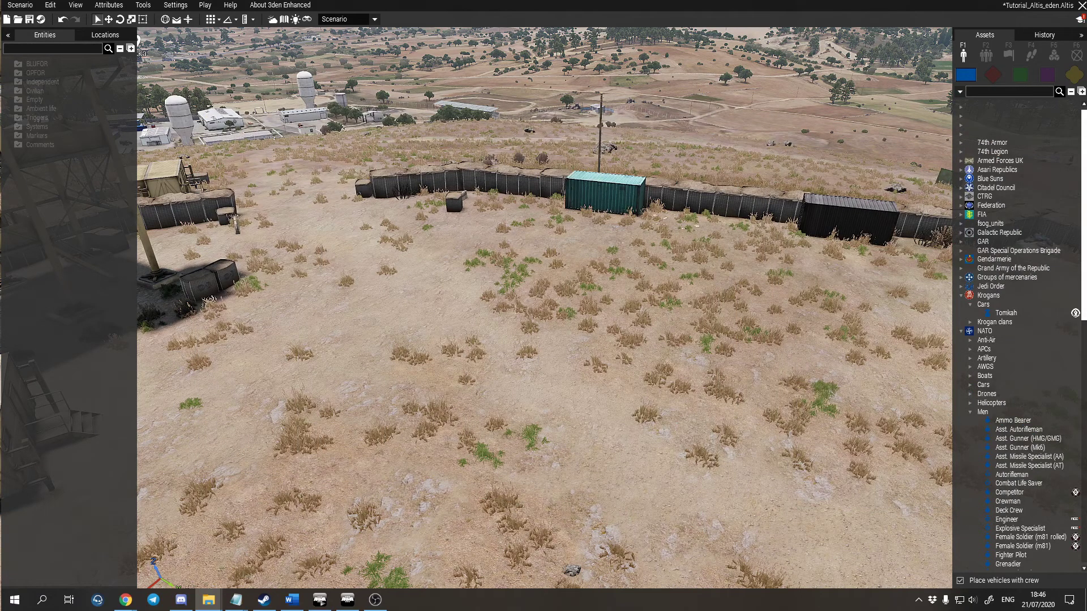
click(500, 71)
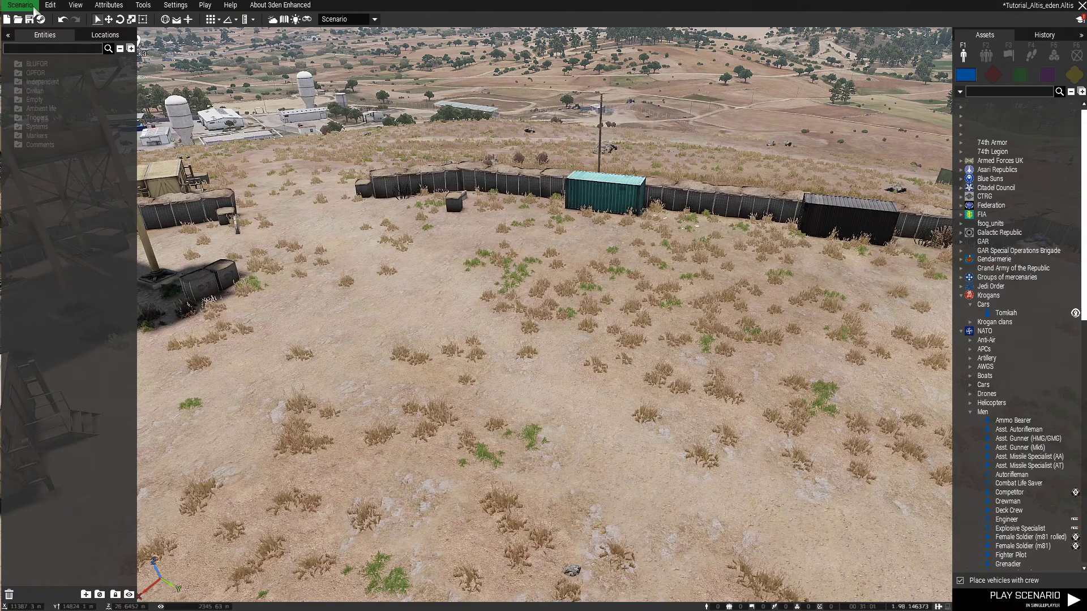
click(52, 7)
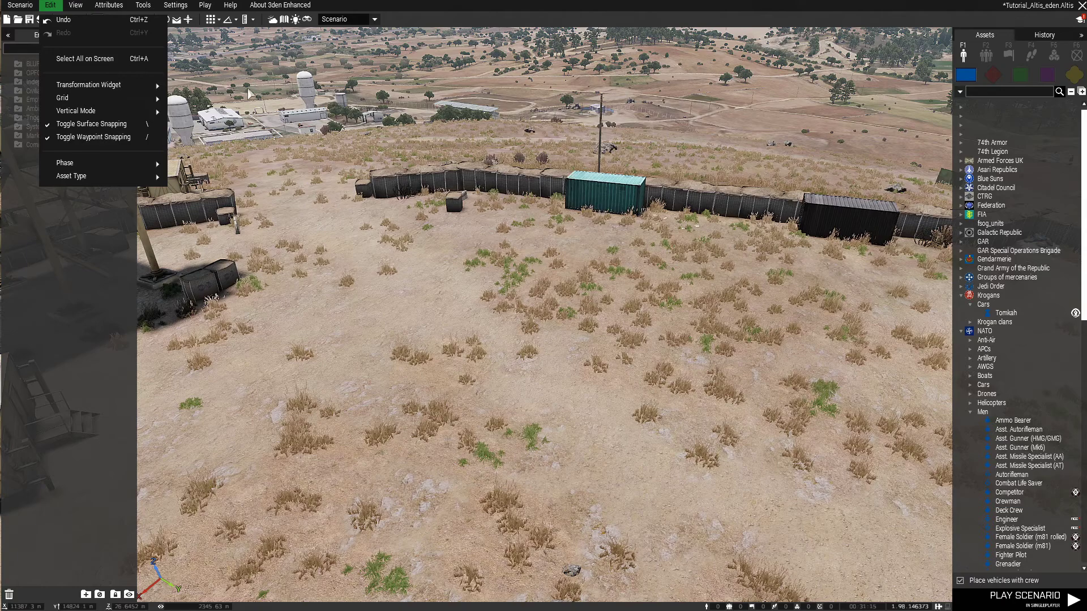
mouse_move(118, 89)
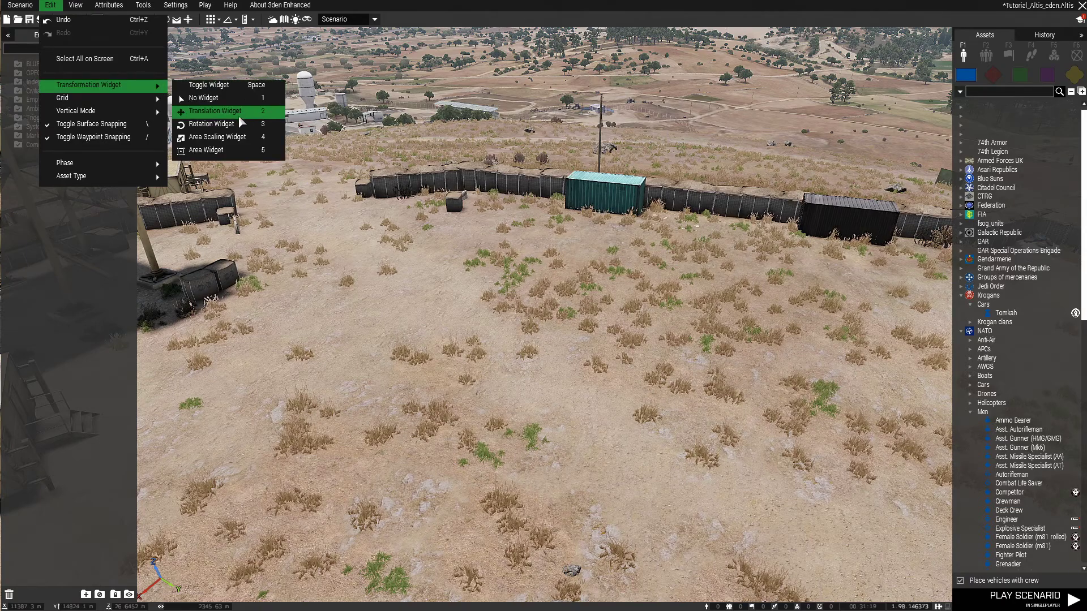
mouse_move(150, 102)
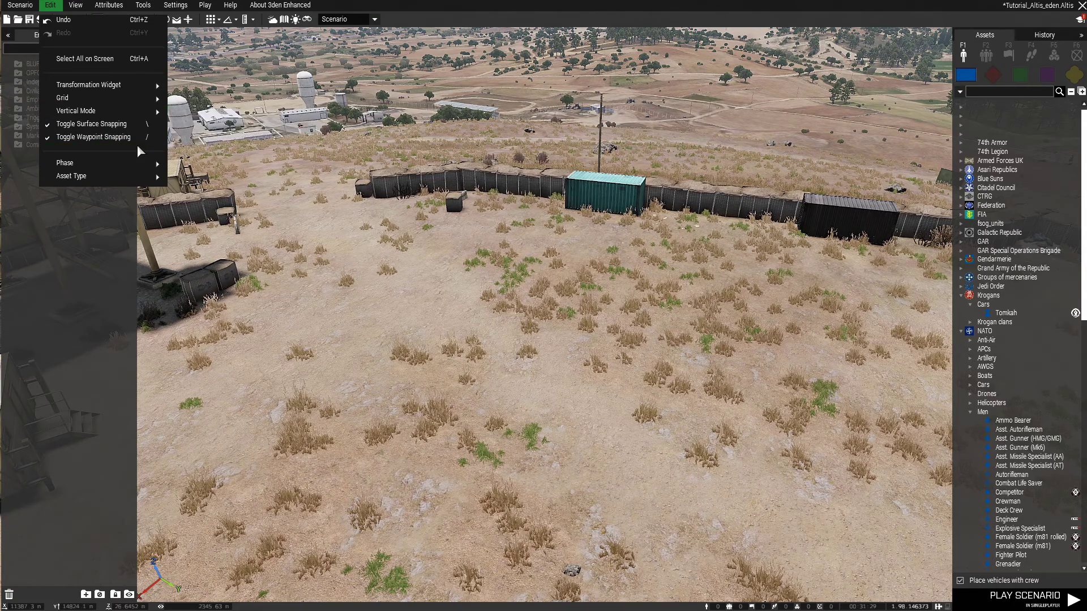
mouse_move(147, 168)
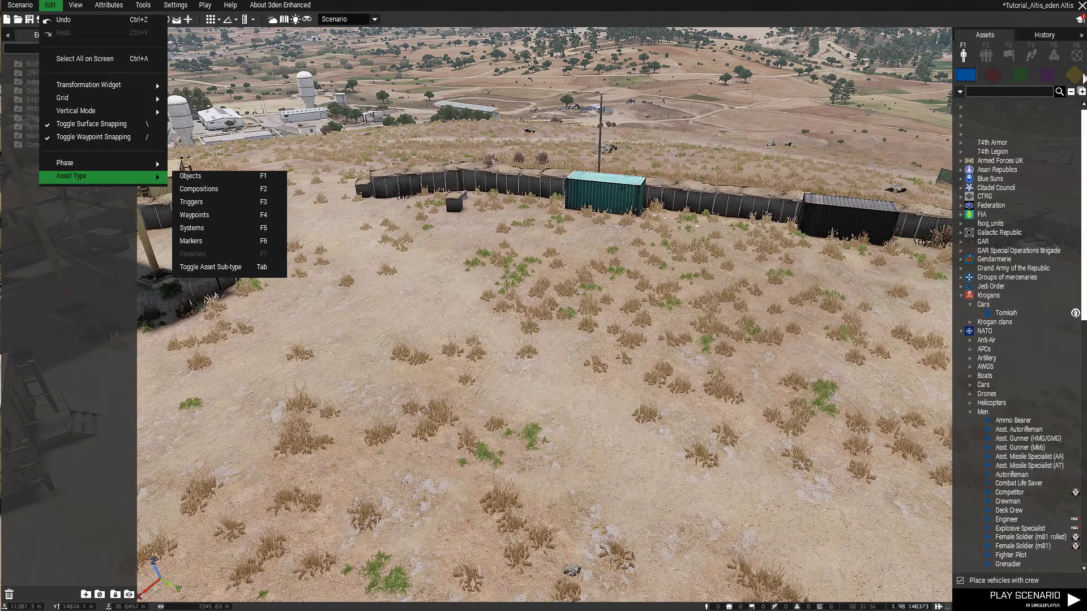
Center the camera on a random position of the terrain twice
mouse_move(82, 5)
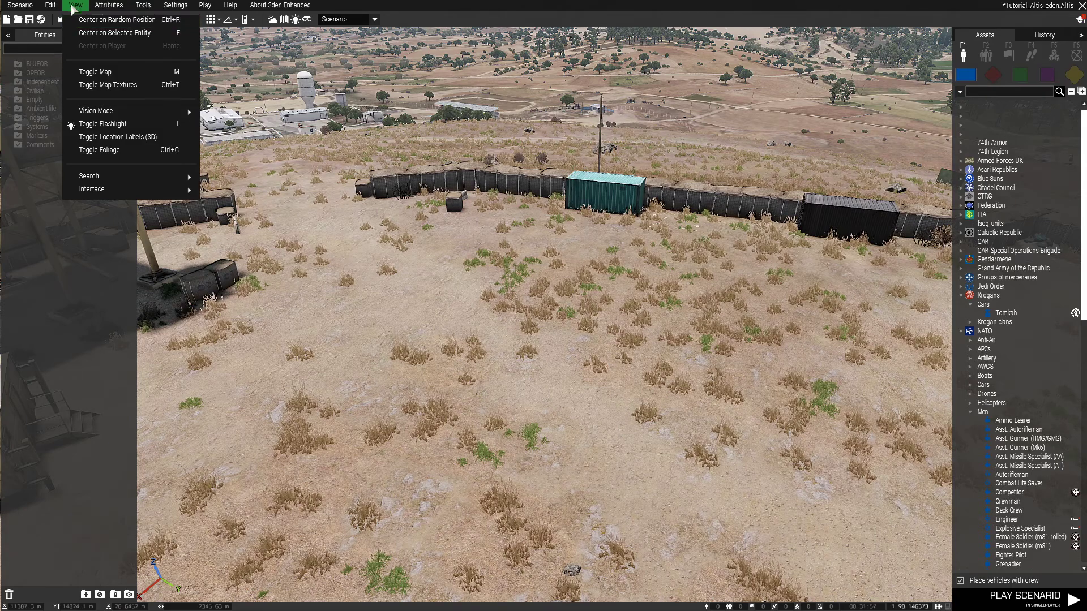
click(76, 23)
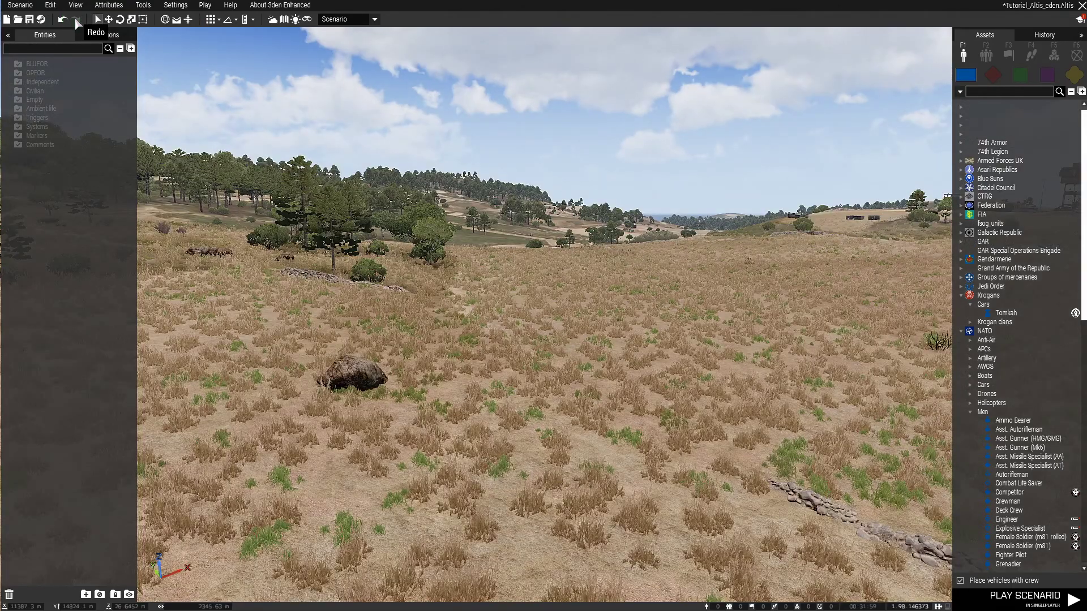
click(75, 5)
click(83, 21)
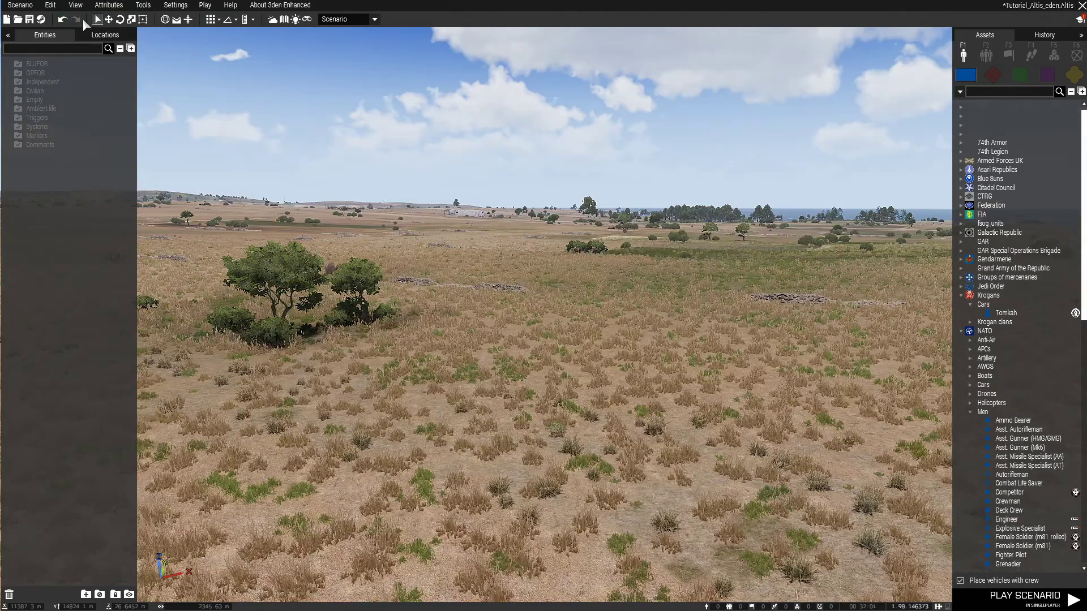
Place a NATO Asst. Autorifleman far off in the open field
click(87, 7)
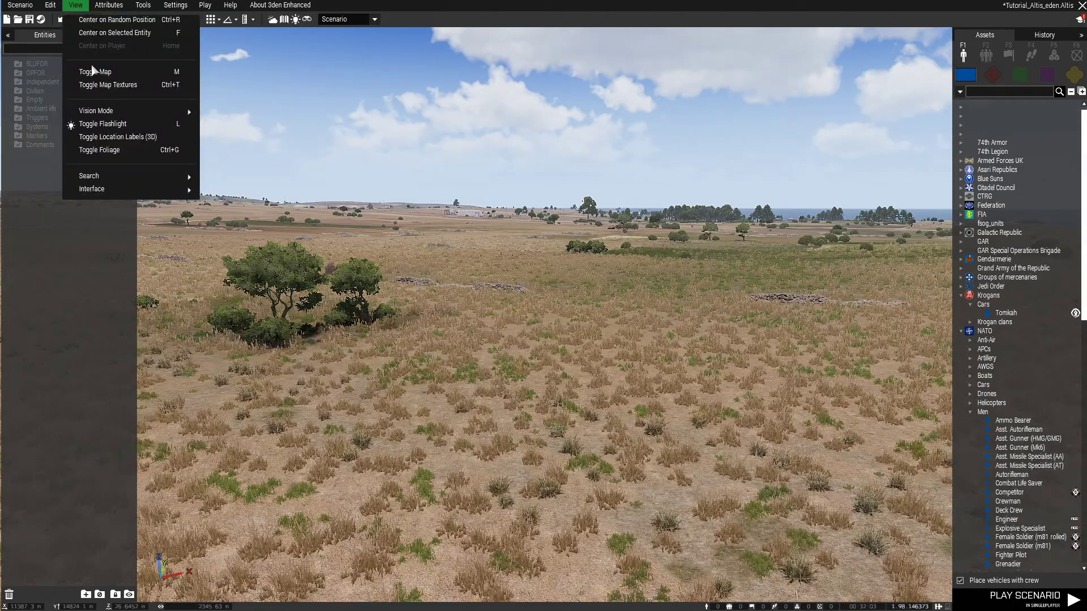
click(84, 36)
click(1018, 429)
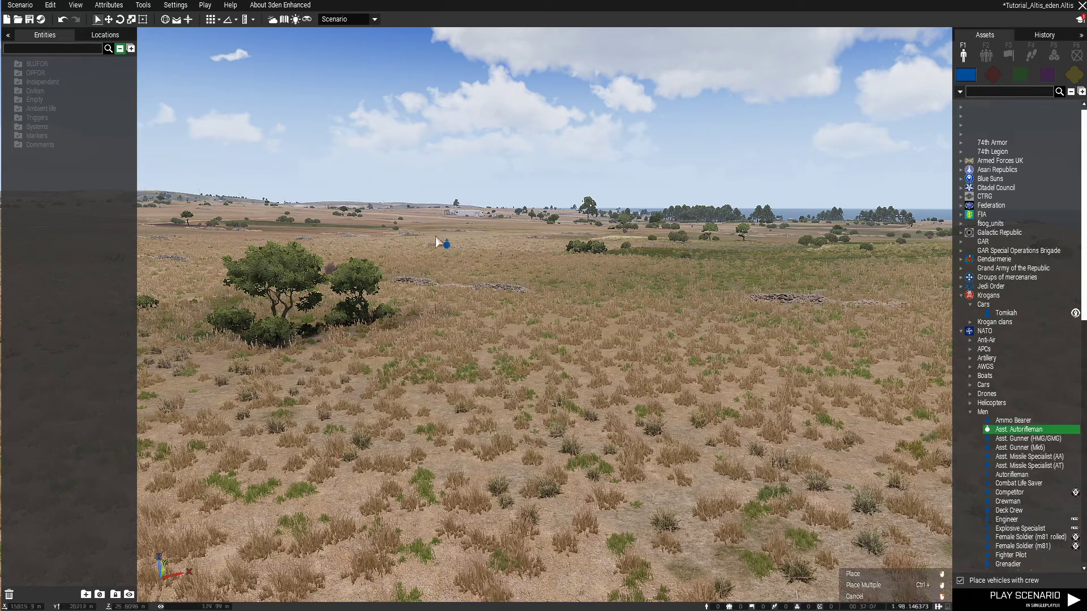
click(403, 209)
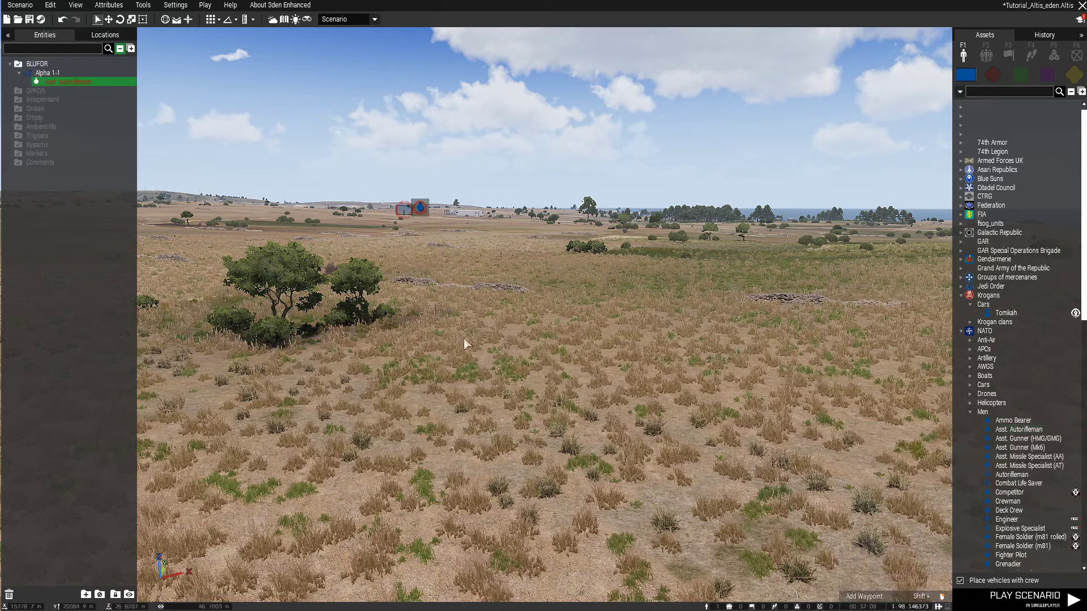
Center the camera on the selected Asst. Autorifleman, and center it on the player as well
click(79, 5)
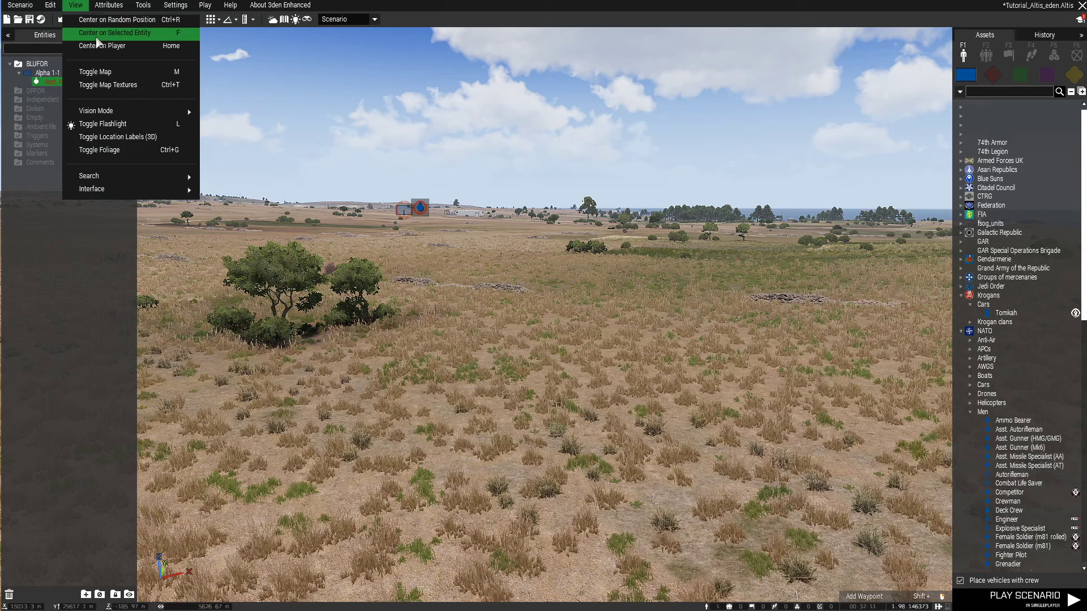
click(98, 35)
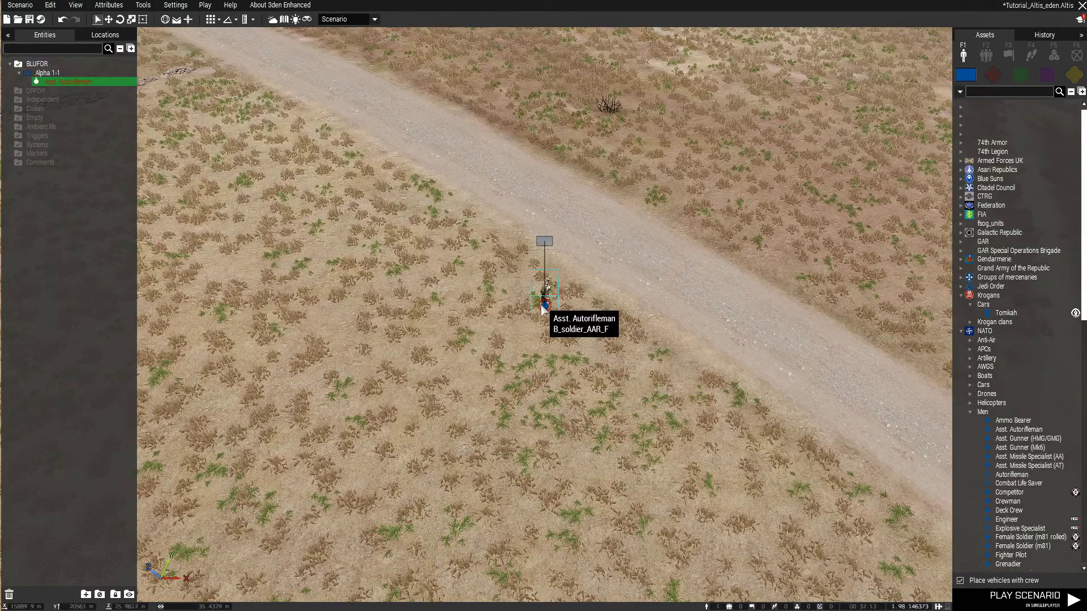
click(78, 5)
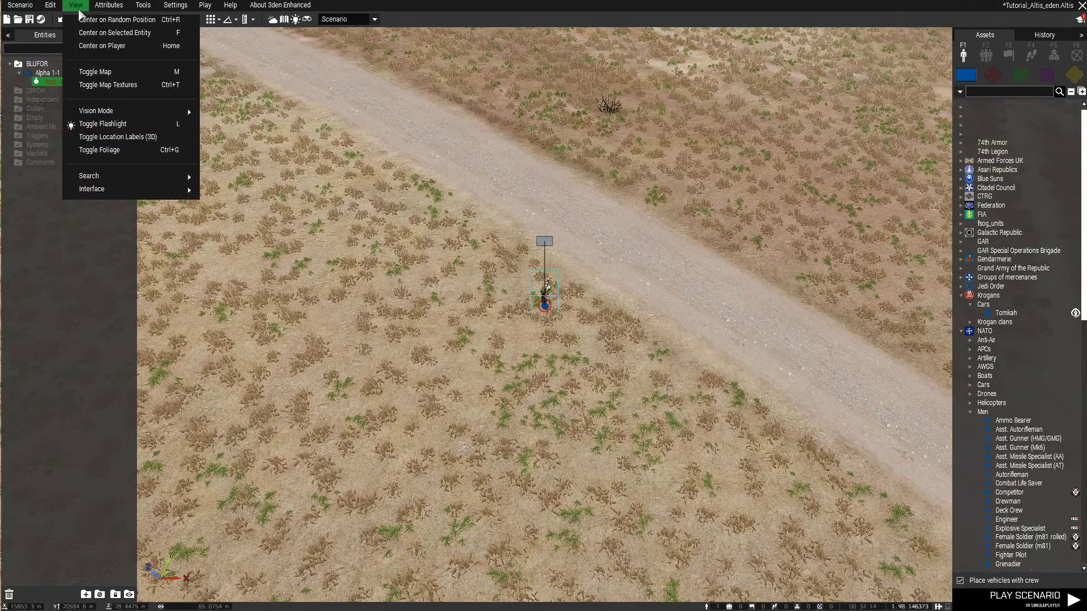
click(95, 49)
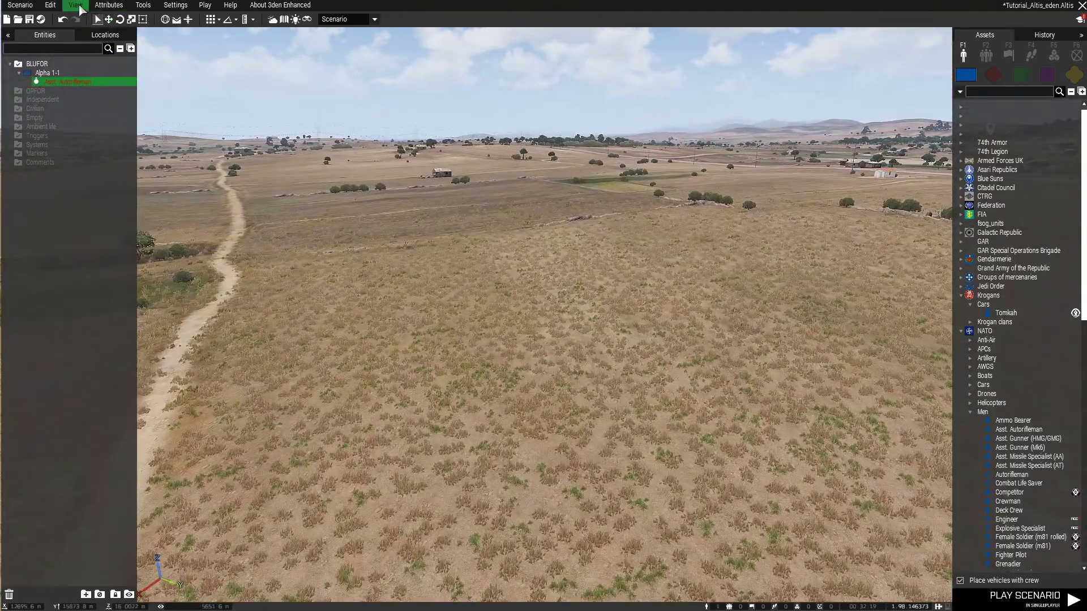
Place a crewed Krogan Tomkah vehicle in the open field and center the camera on the player
click(960, 287)
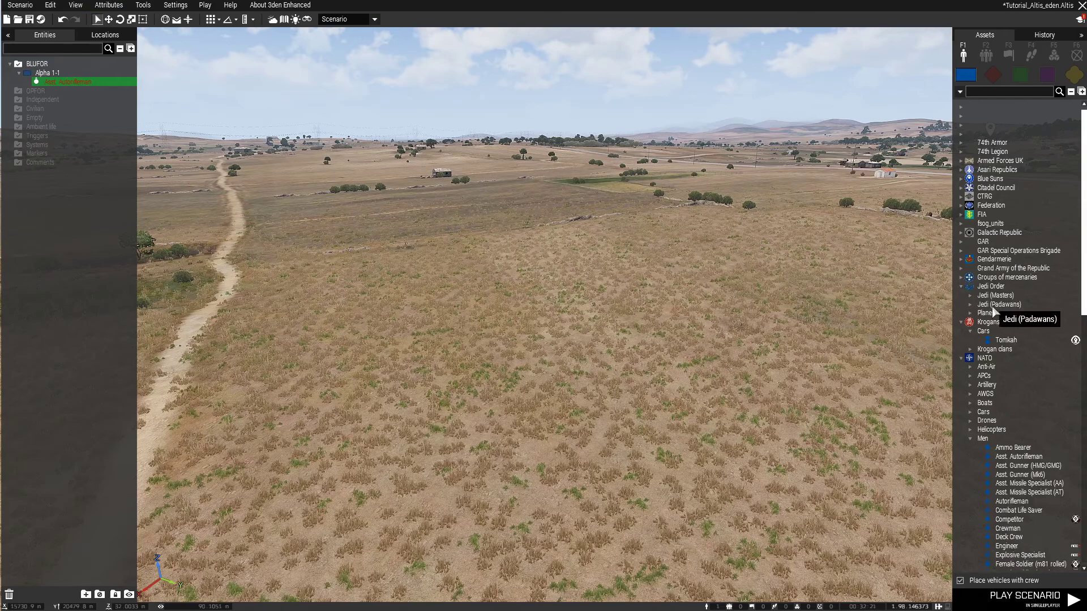
click(987, 340)
click(498, 329)
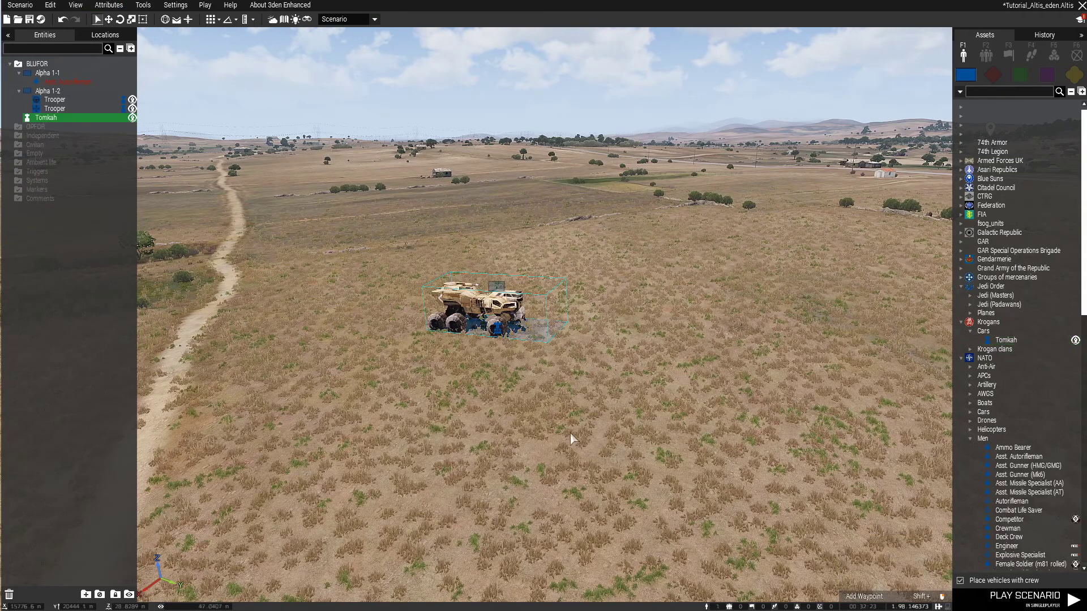
click(76, 5)
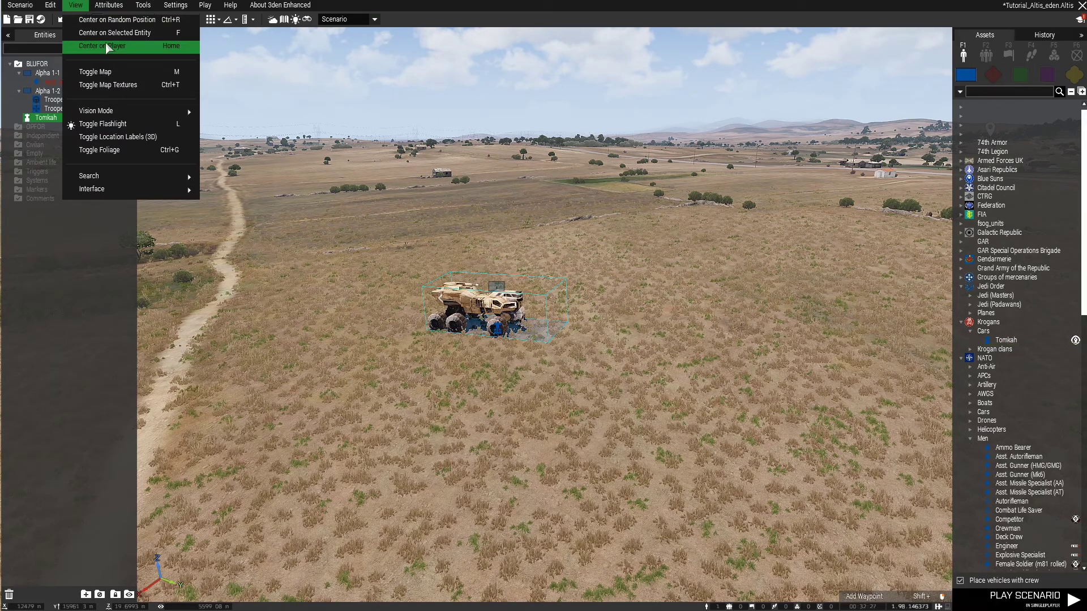
click(109, 48)
Delete the Tomkah with its crew and the Asst. Autorifleman from the scenario
drag(436, 226, 638, 390)
key(Delete)
right_drag(639, 390, 545, 348)
drag(546, 349, 178, 41)
key(Delete)
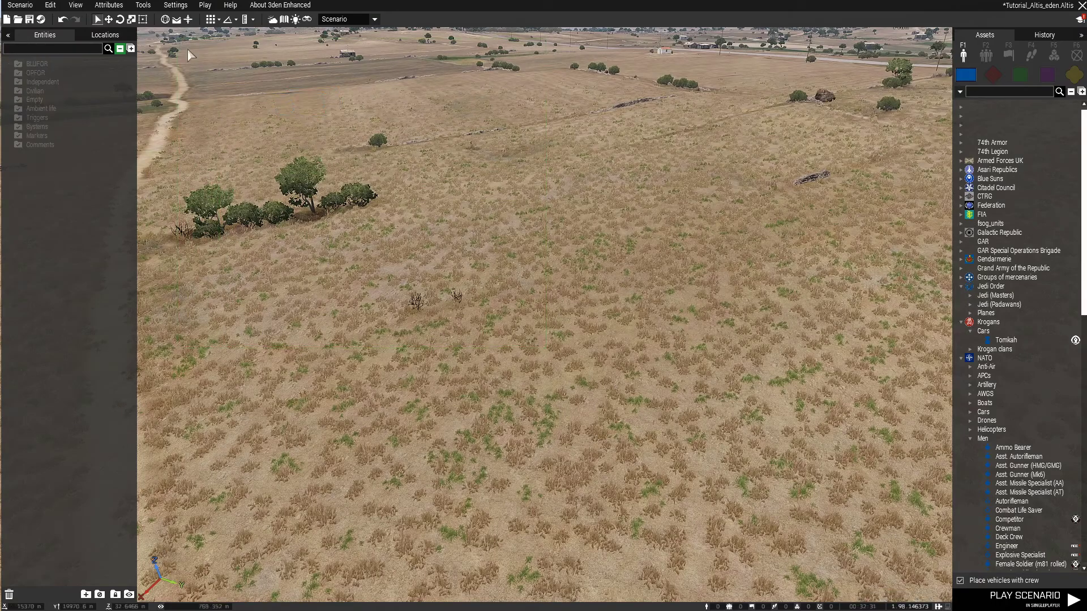
Show the map, zoom out to view the whole island of Altis, and return to the 3D view
click(78, 5)
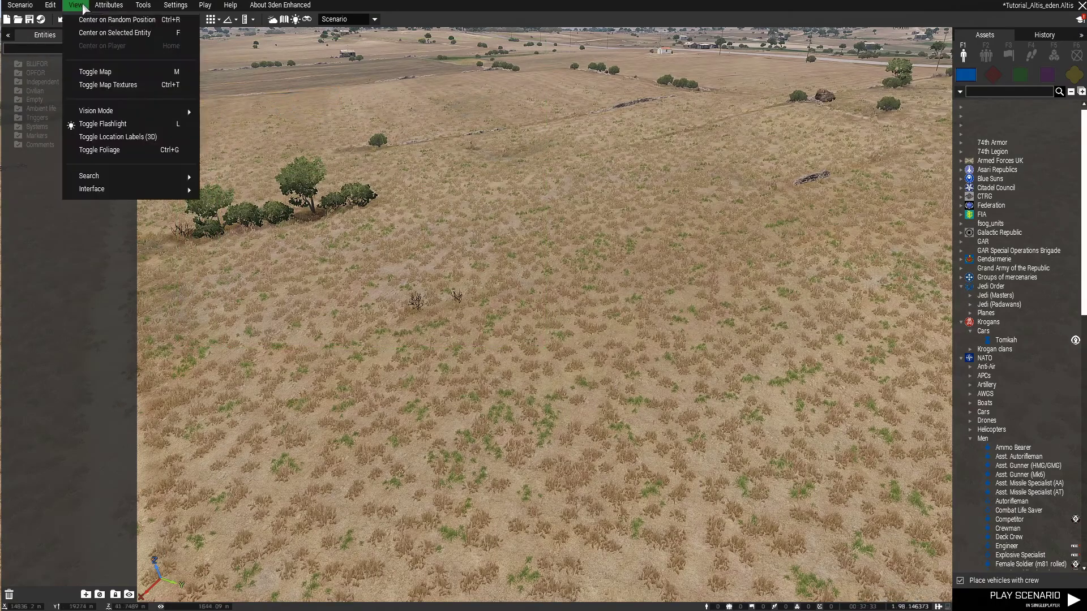
click(113, 73)
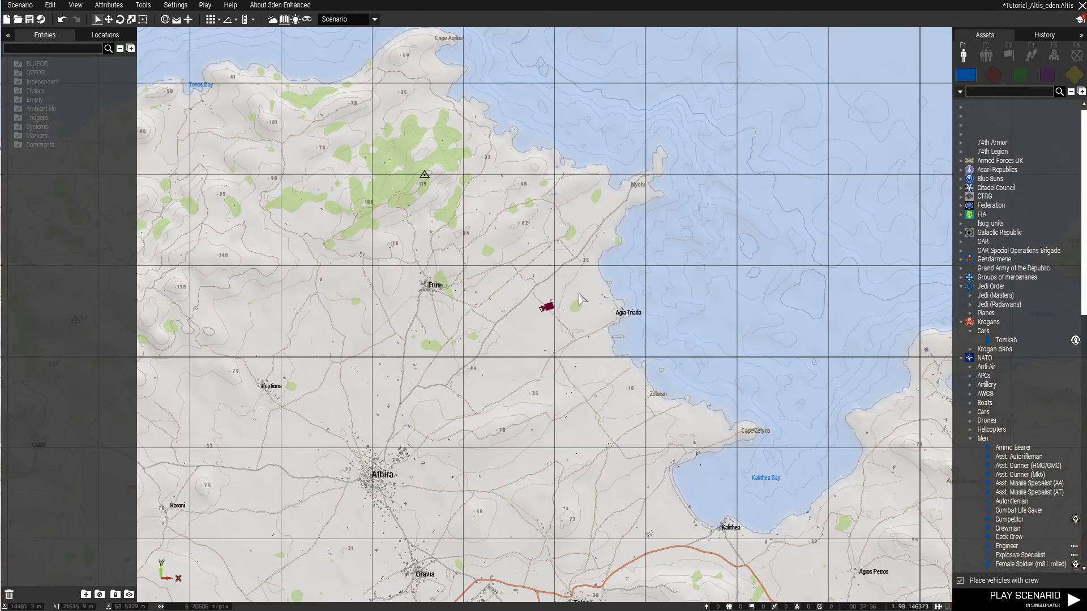
scroll(532, 300, down, 6)
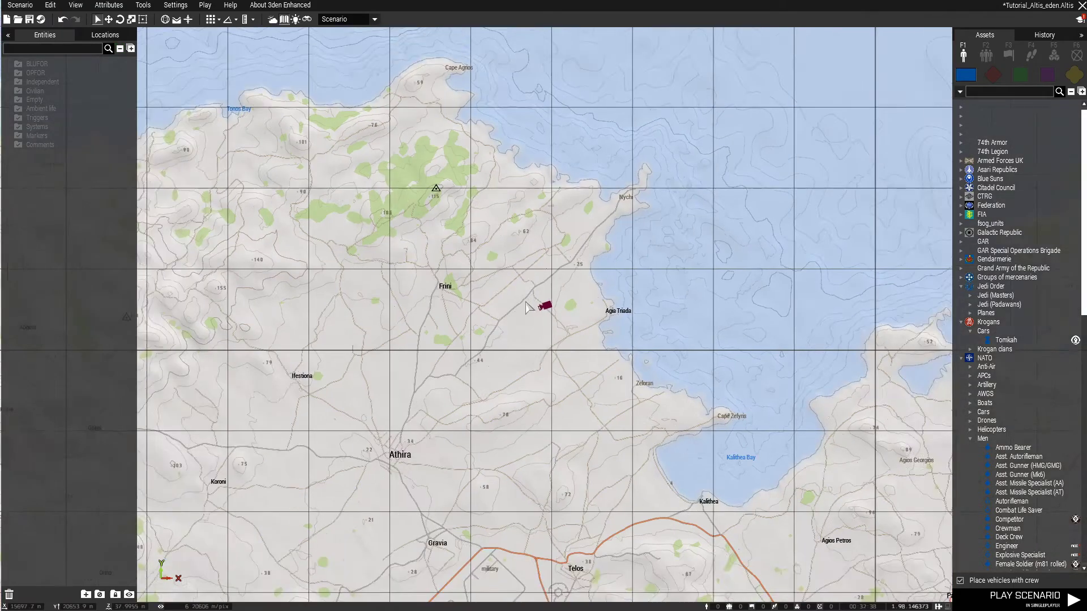
scroll(554, 328, down, 2)
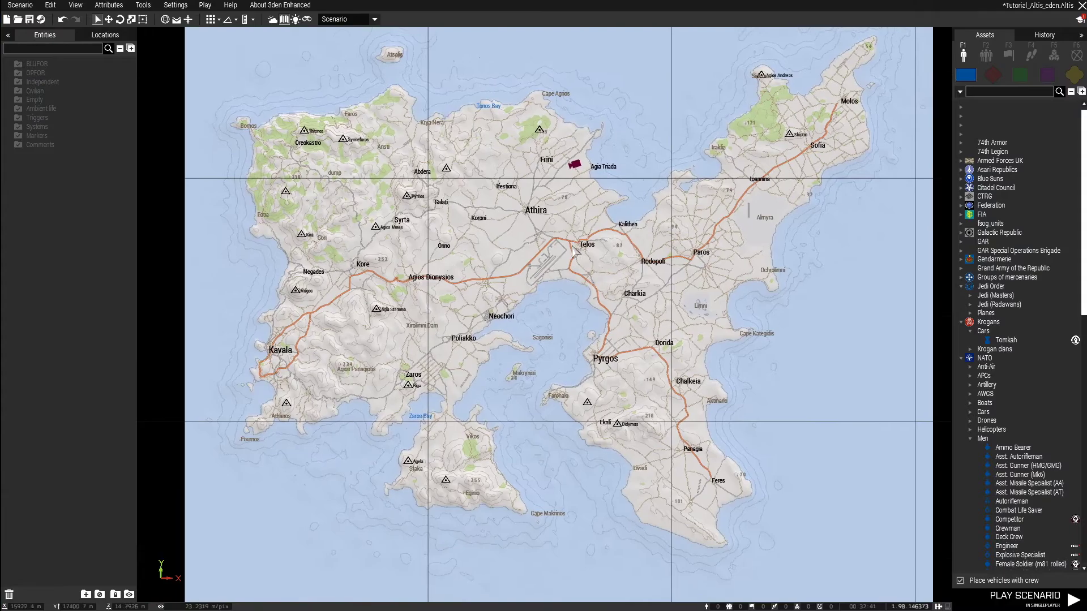
key(m)
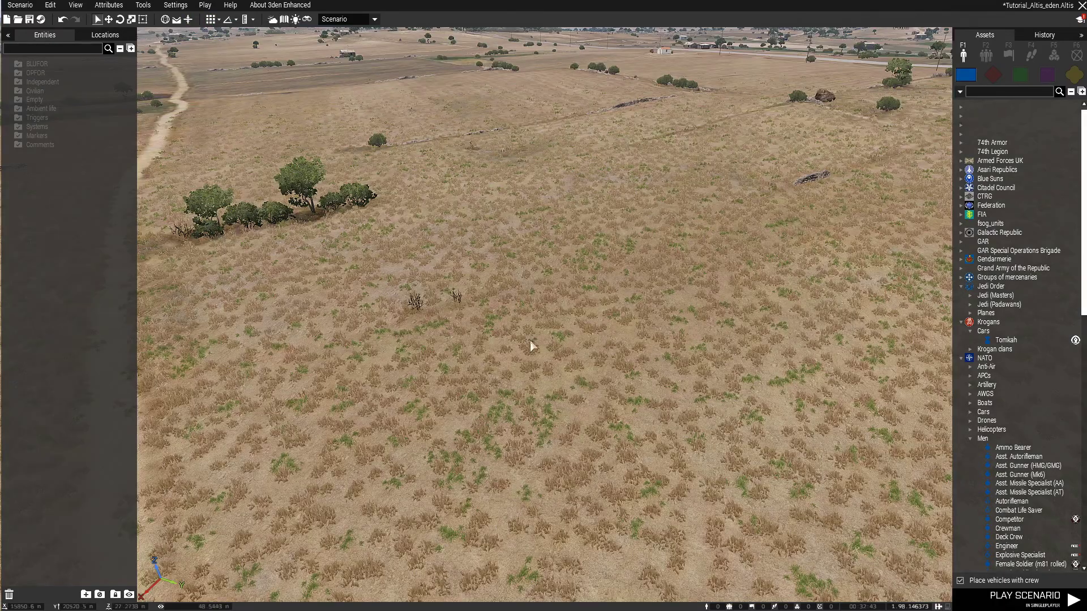
Toggle the map textures and show the map
click(81, 13)
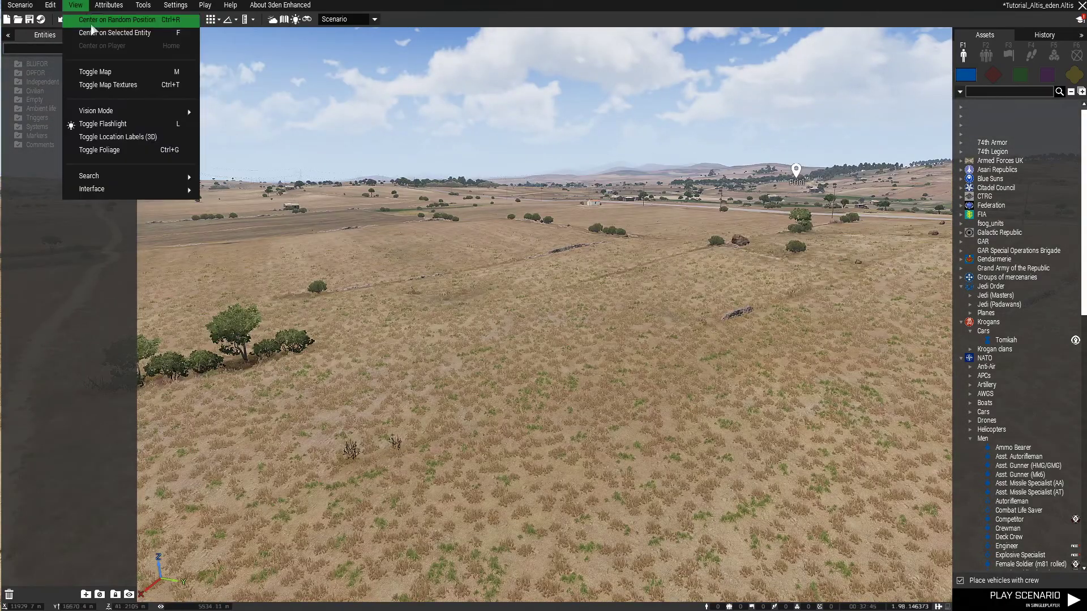
click(114, 86)
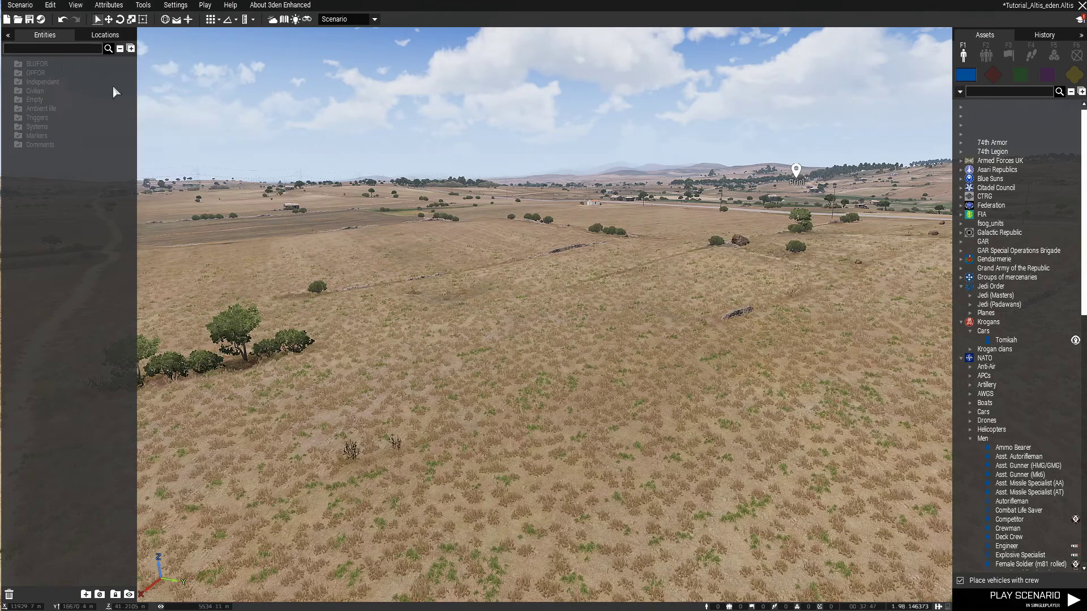
key(m)
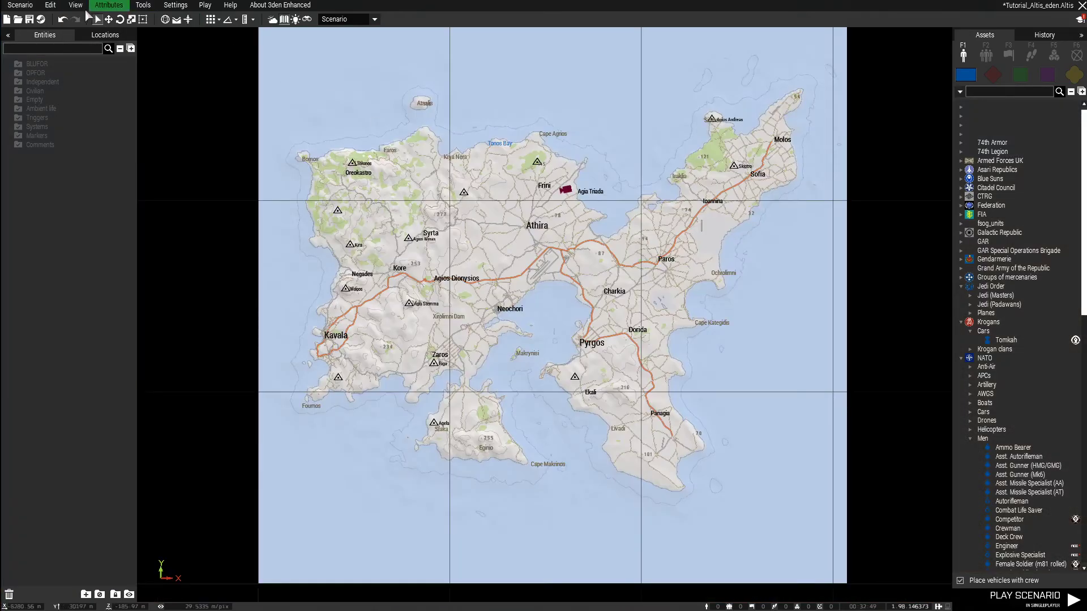
Turn on the map textures and view the area around Gravia and its airfield
scroll(552, 257, down, 5)
scroll(488, 207, up, 5)
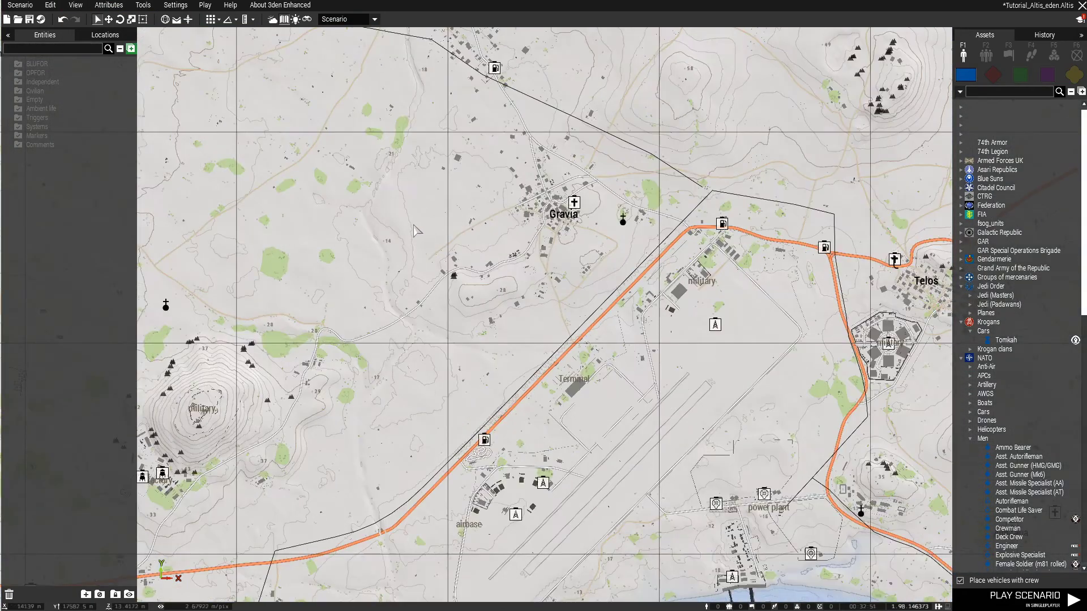
click(54, 6)
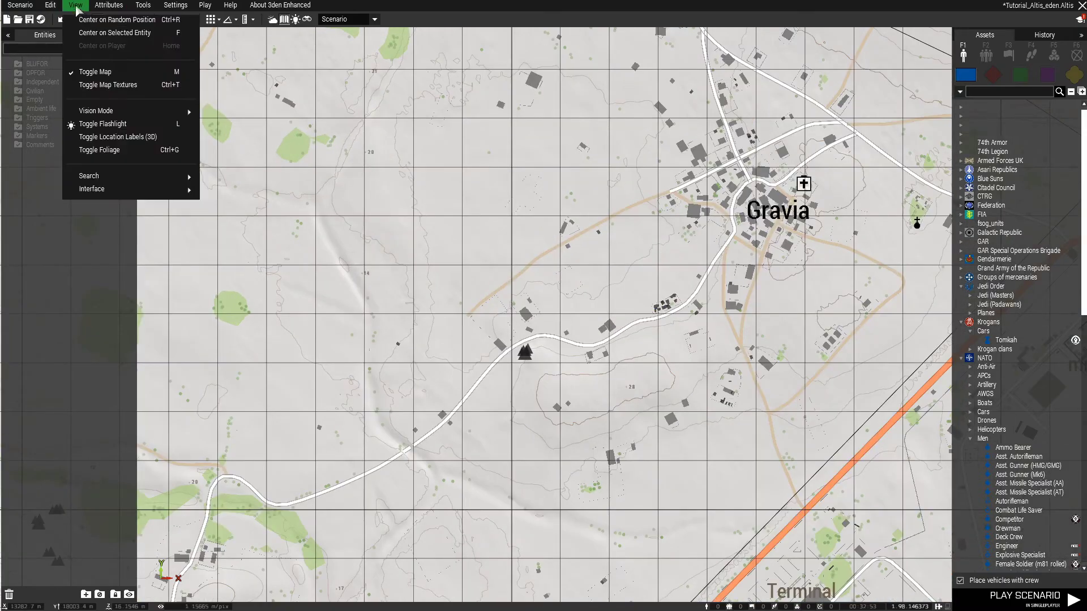
click(112, 86)
right_drag(691, 399, 398, 284)
scroll(432, 292, down, 3)
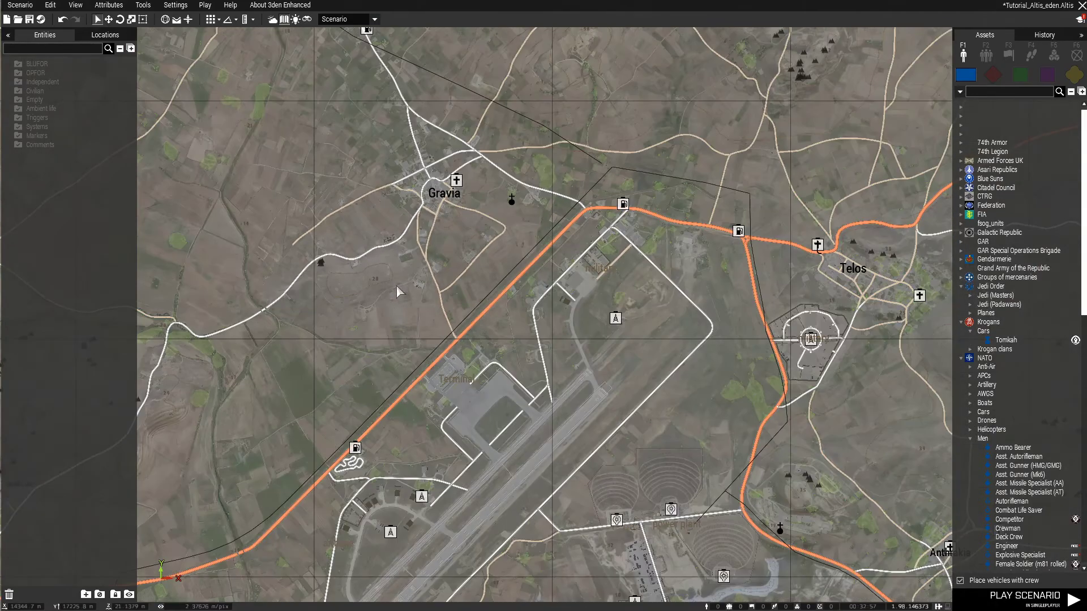
scroll(397, 285, down, 2)
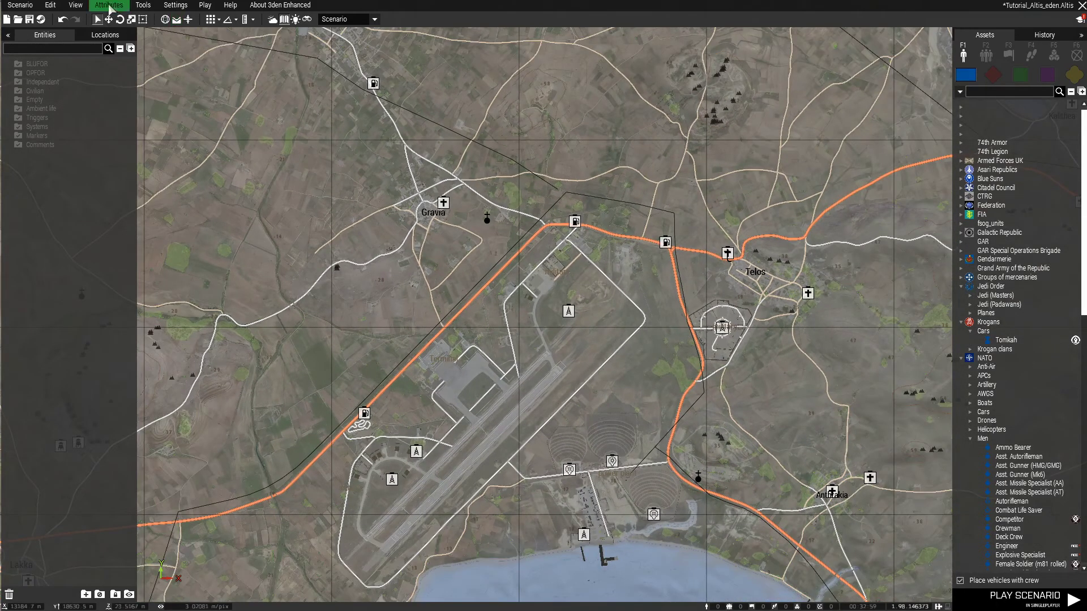
Turn the map textures back off and view the countryside near Gravia on the plain map
click(75, 5)
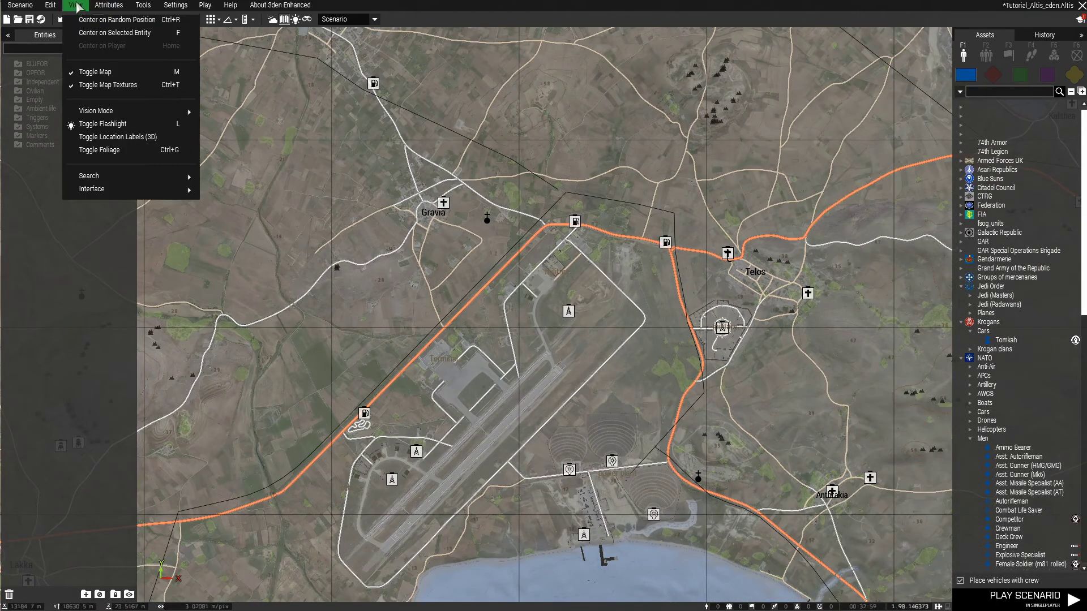
click(103, 87)
right_drag(485, 255, 578, 287)
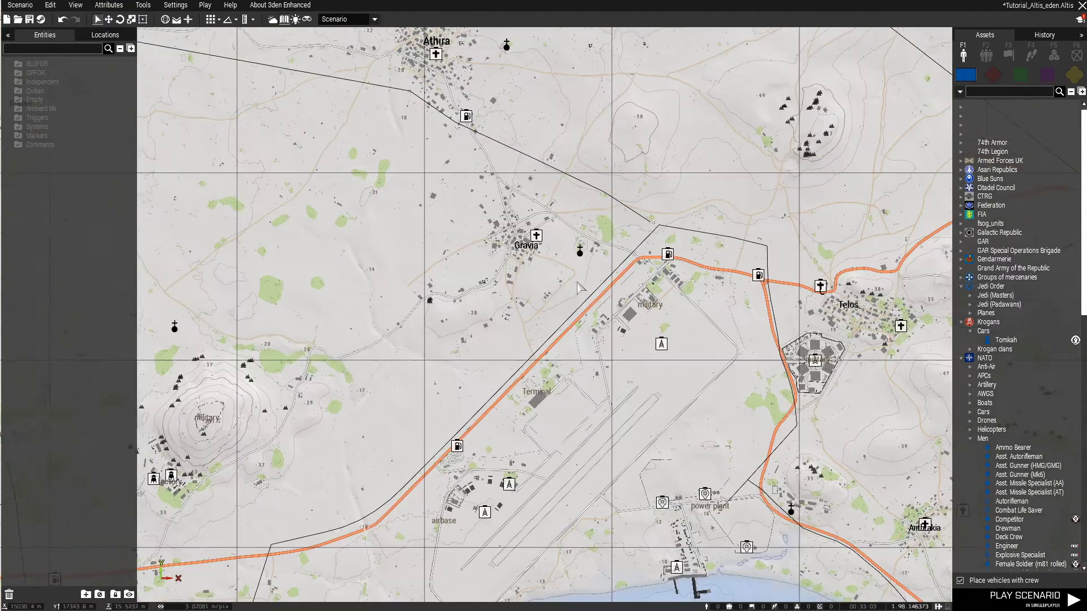
scroll(407, 271, up, 4)
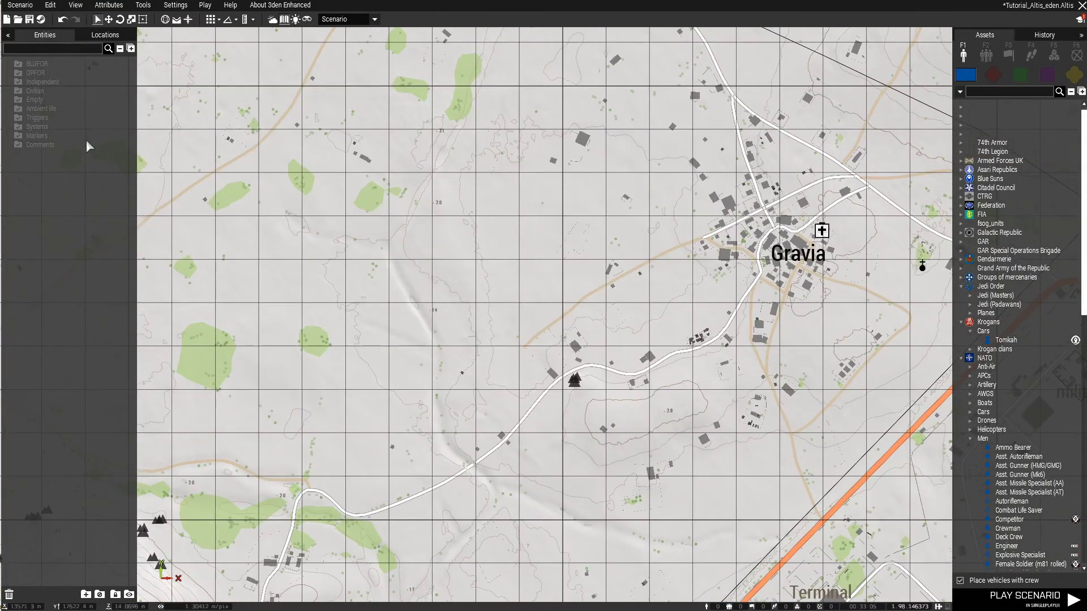
Toggle the foliage display and switch from the map to the 3D view over the fields
click(75, 5)
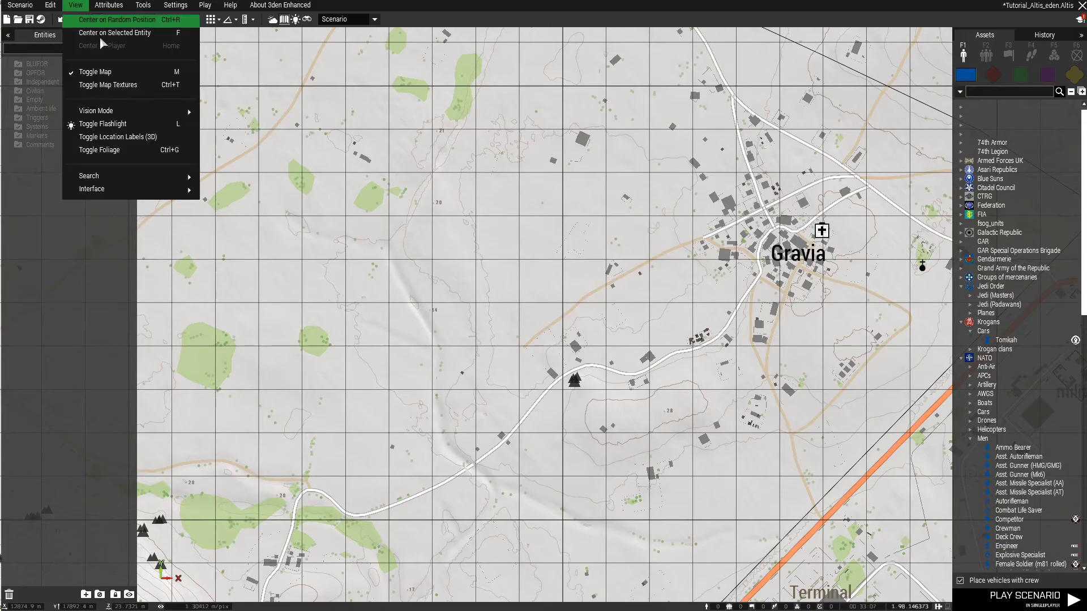
mouse_move(136, 117)
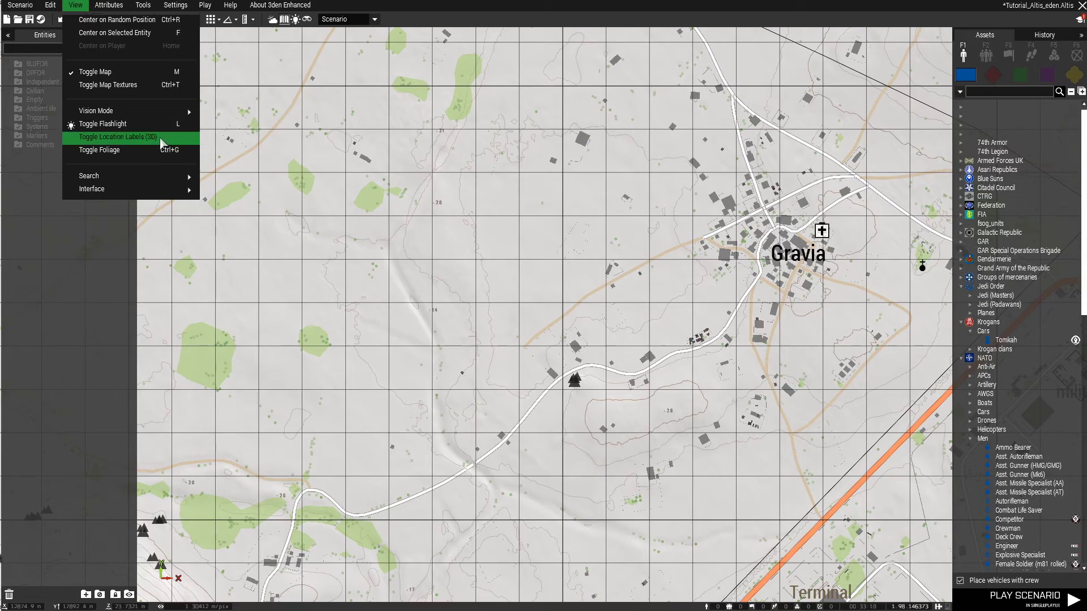
click(146, 151)
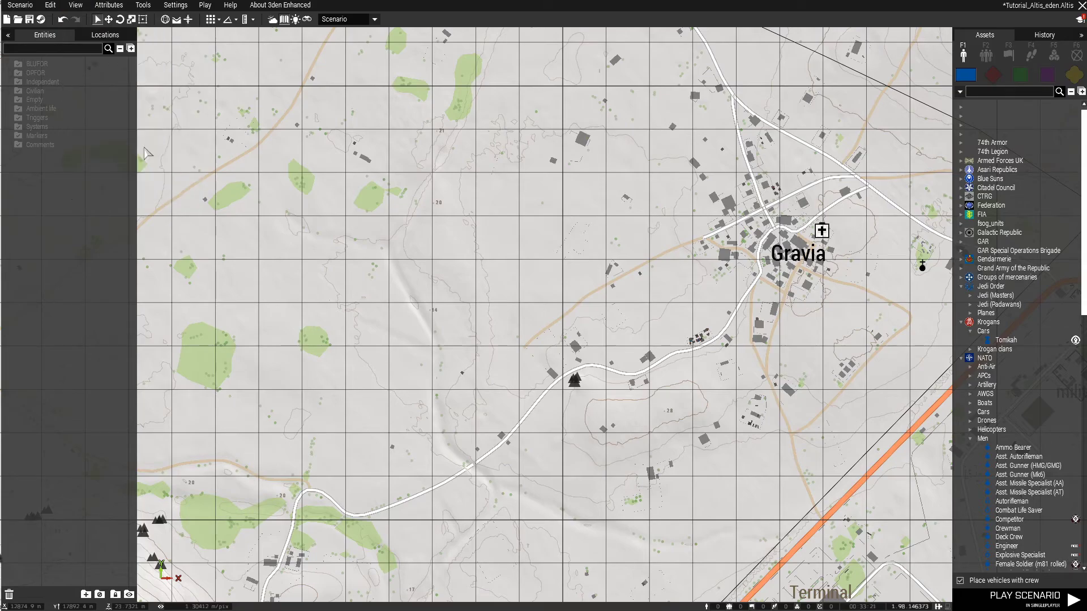
key(m)
right_drag(312, 200, 413, 217)
key(w)
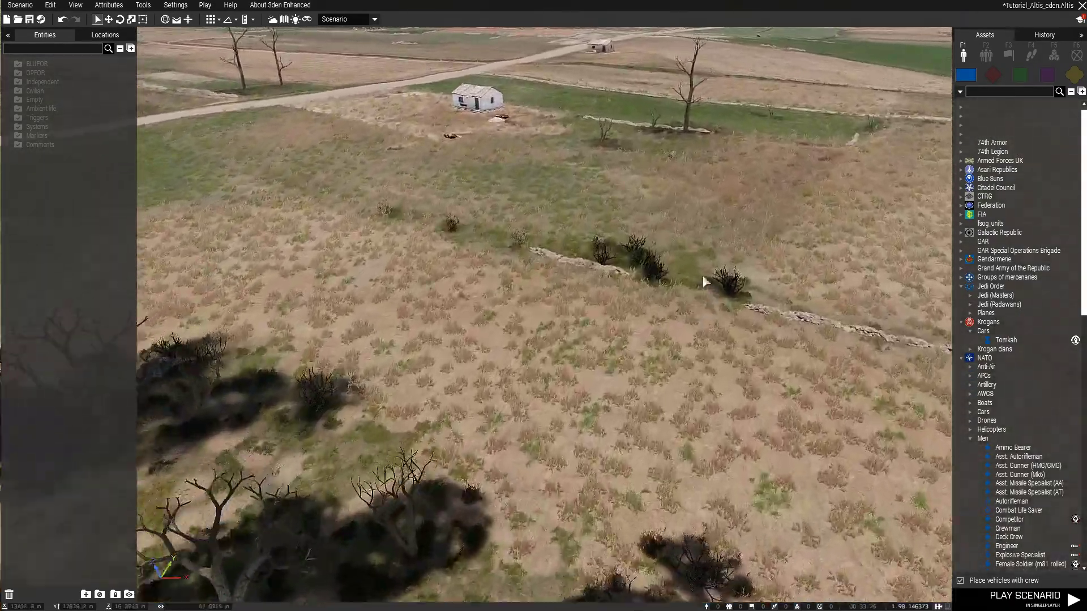
Find a group of bare trees in the 3D view and turn the foliage on
mouse_move(703, 277)
right_down()
mouse_move(607, 290)
mouse_move(517, 244)
right_up()
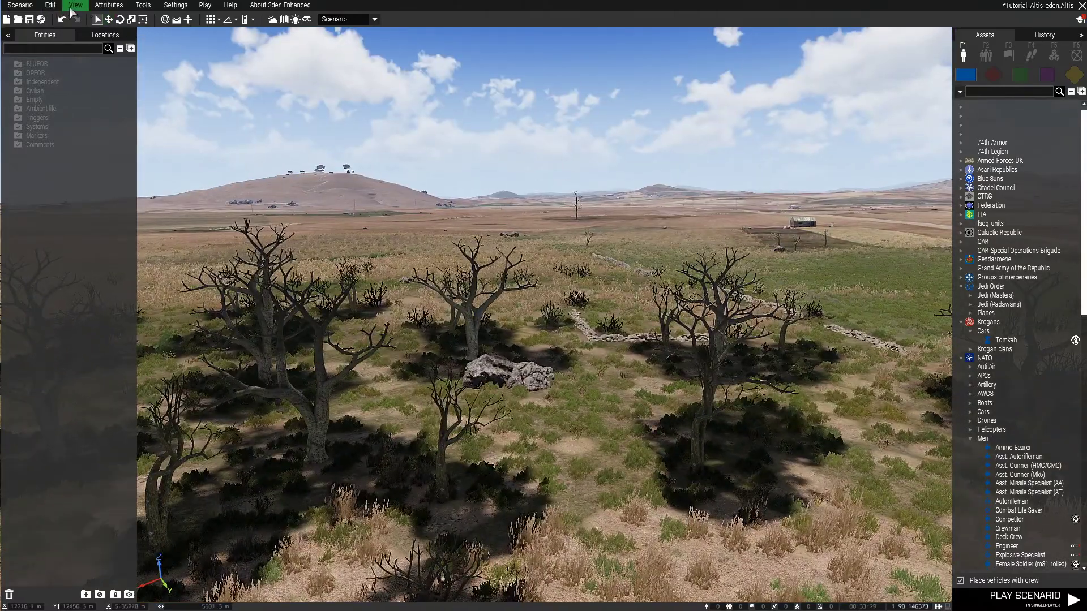
click(72, 6)
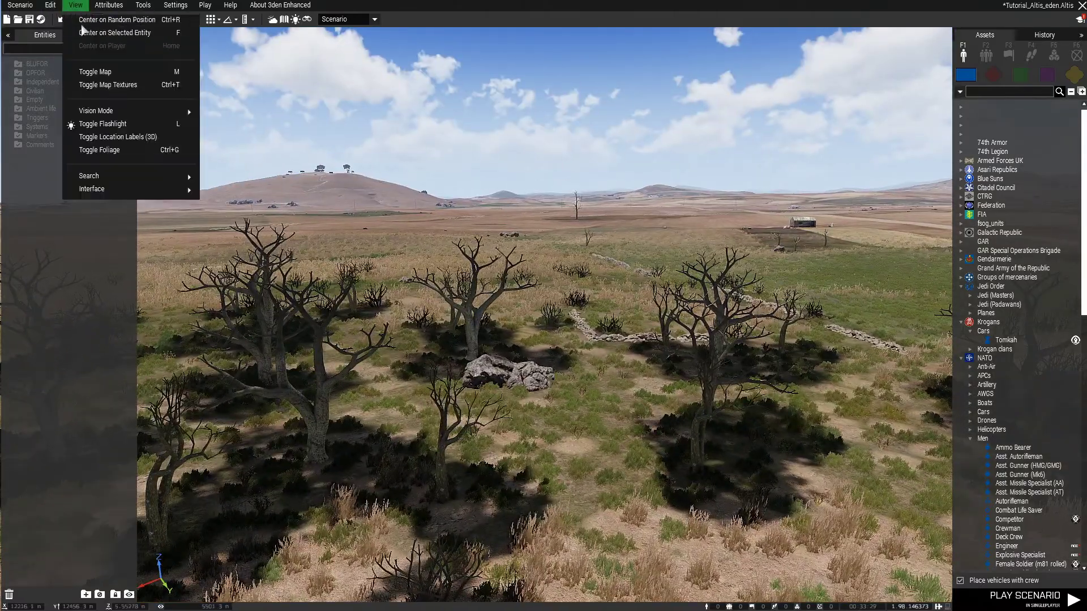
click(134, 150)
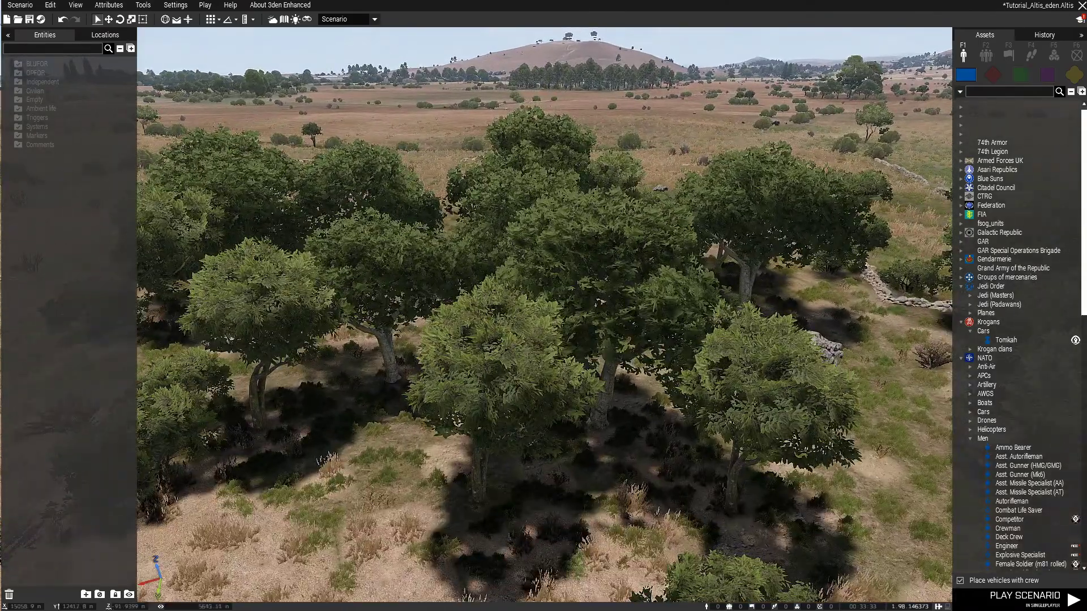
click(77, 6)
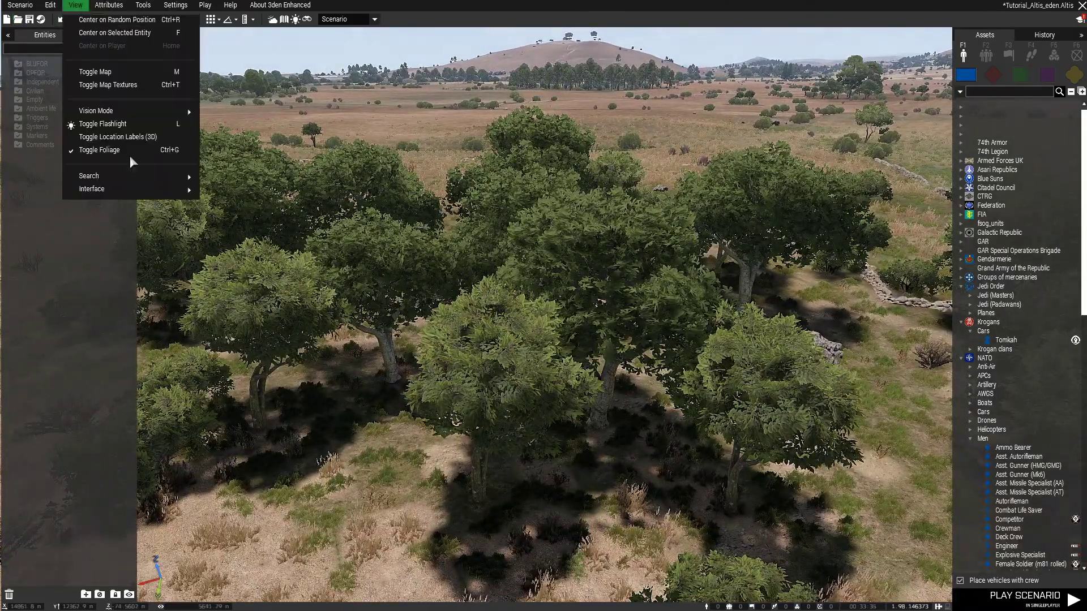
mouse_move(170, 177)
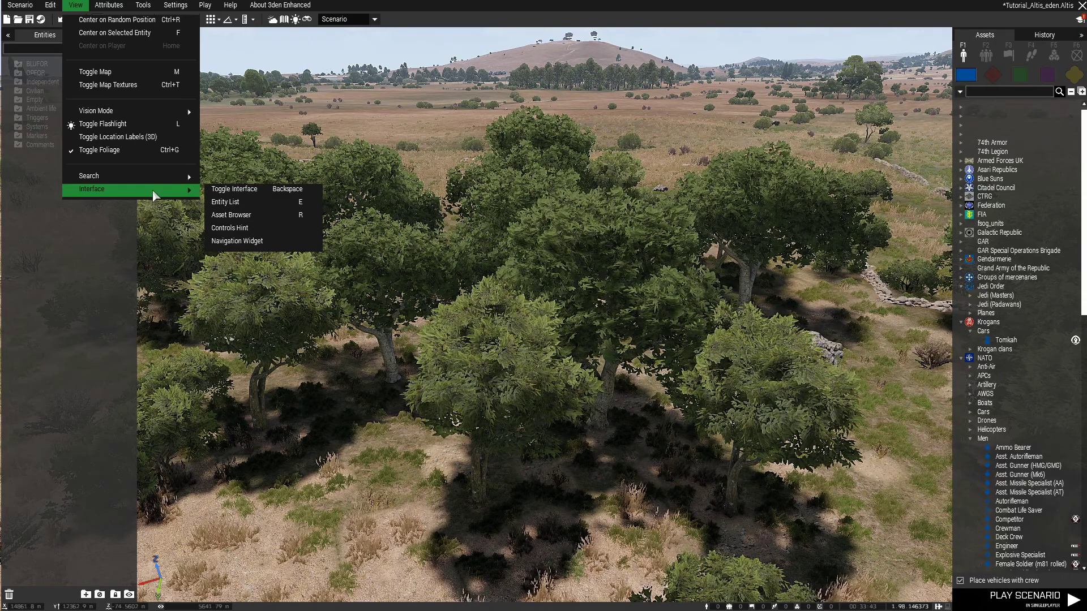
Open the scenario's general attributes and start editing the overview picture path
mouse_move(118, 8)
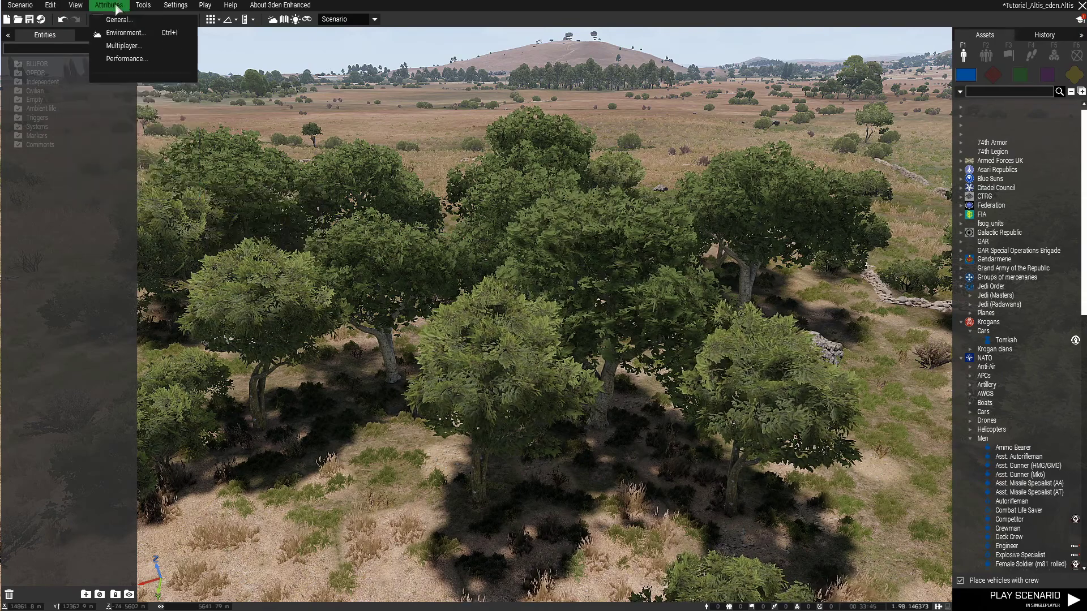
mouse_move(76, 5)
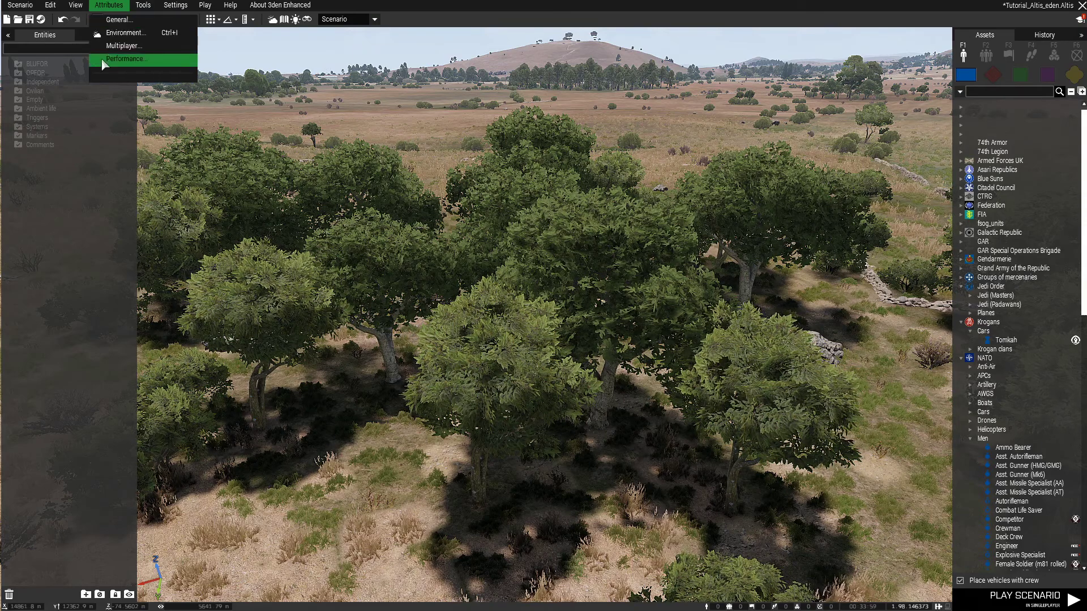
click(119, 20)
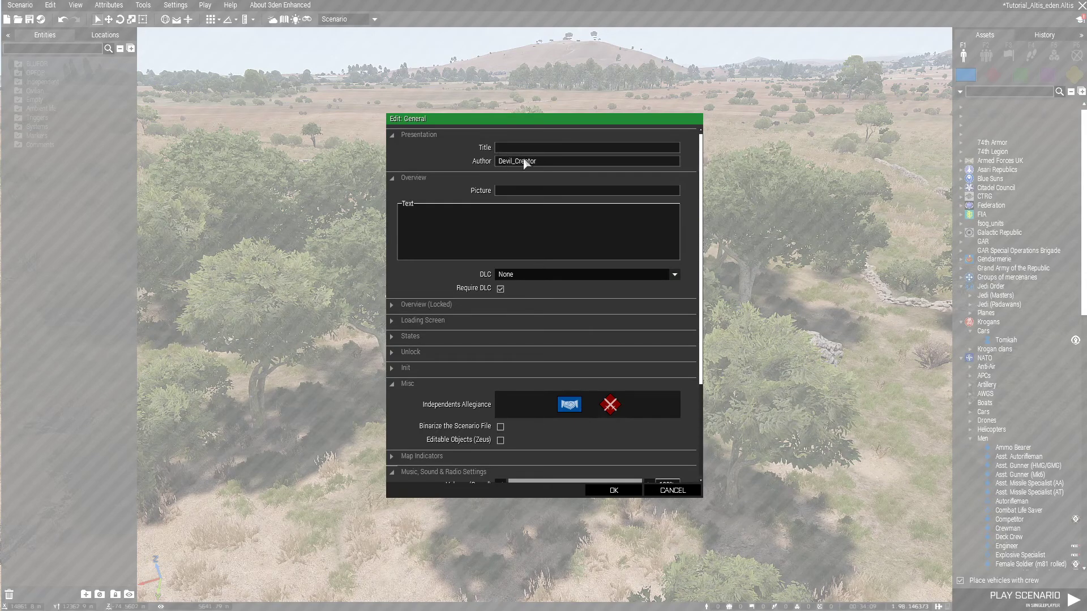
click(508, 194)
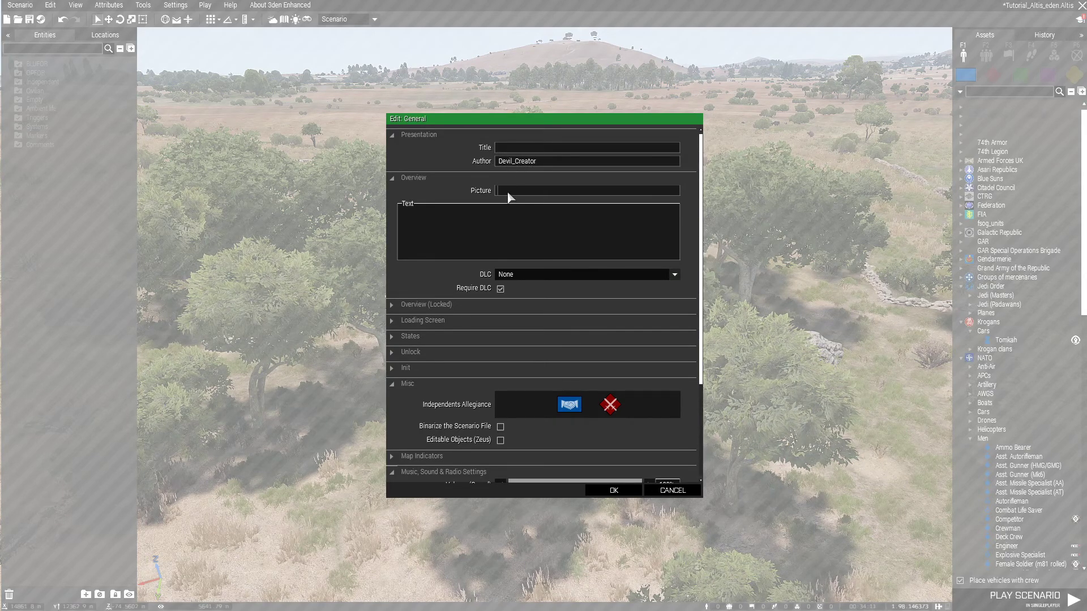
Set the scenario overview's DLC to Arma 3 Laws of War
click(512, 276)
scroll(552, 339, down, 5)
scroll(550, 291, up, 4)
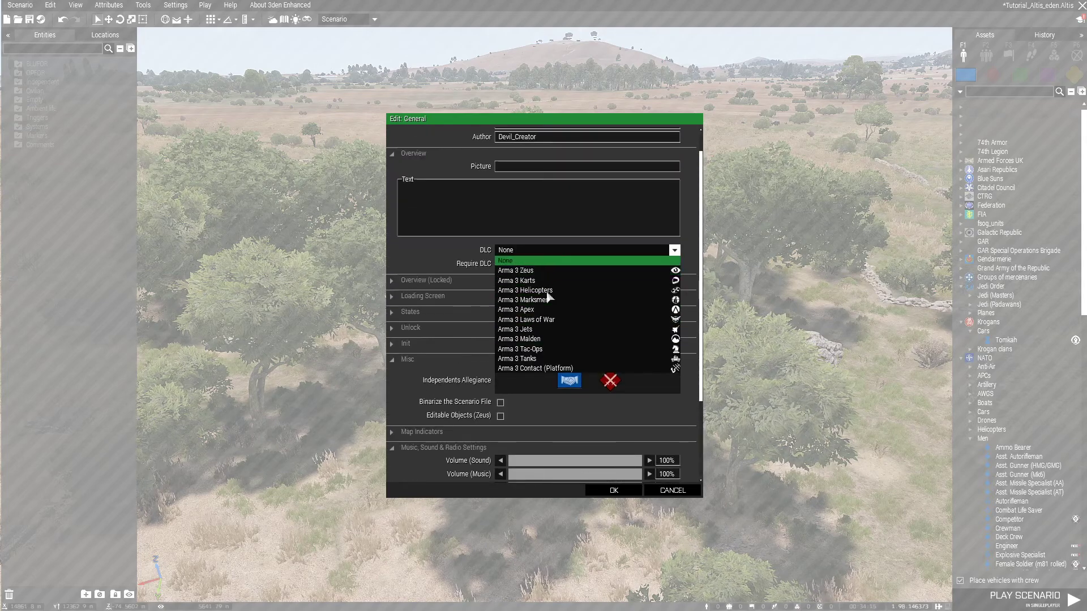
click(537, 319)
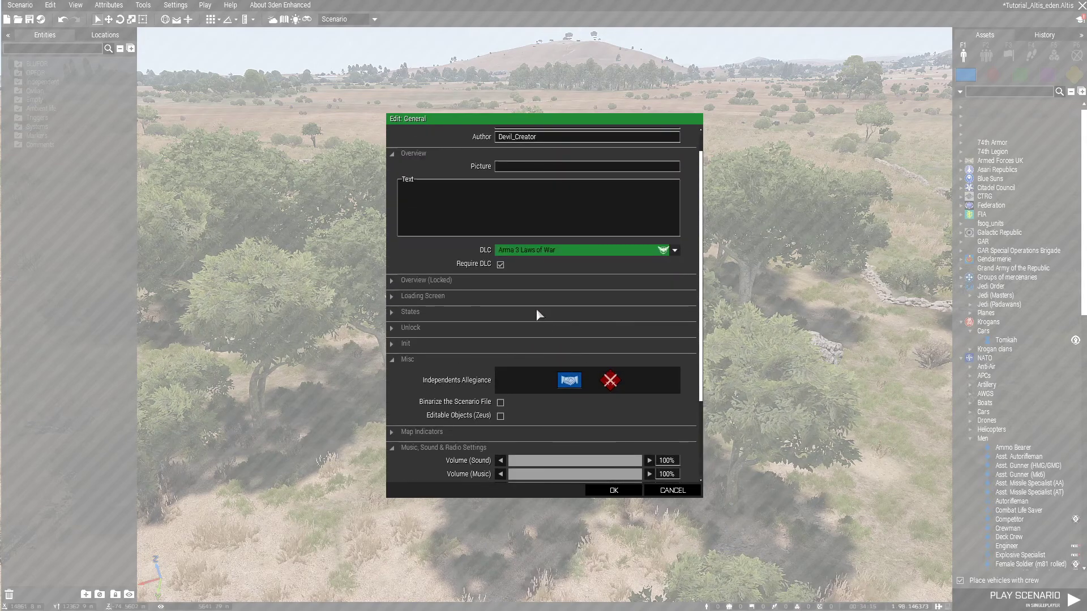
Disable Require DLC and set the overview's DLC to None
click(500, 264)
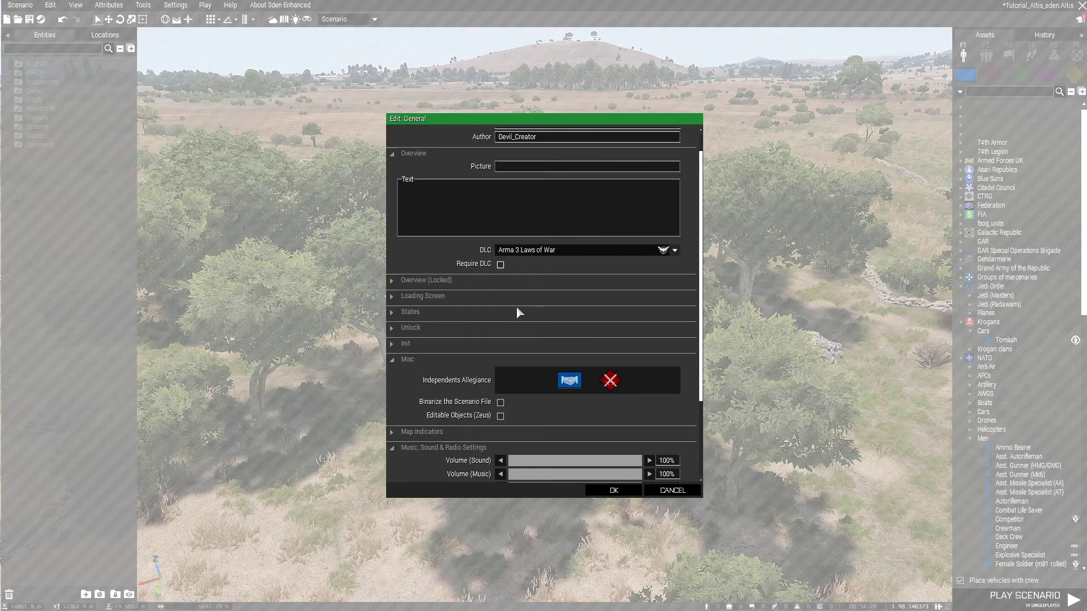
click(533, 249)
click(532, 260)
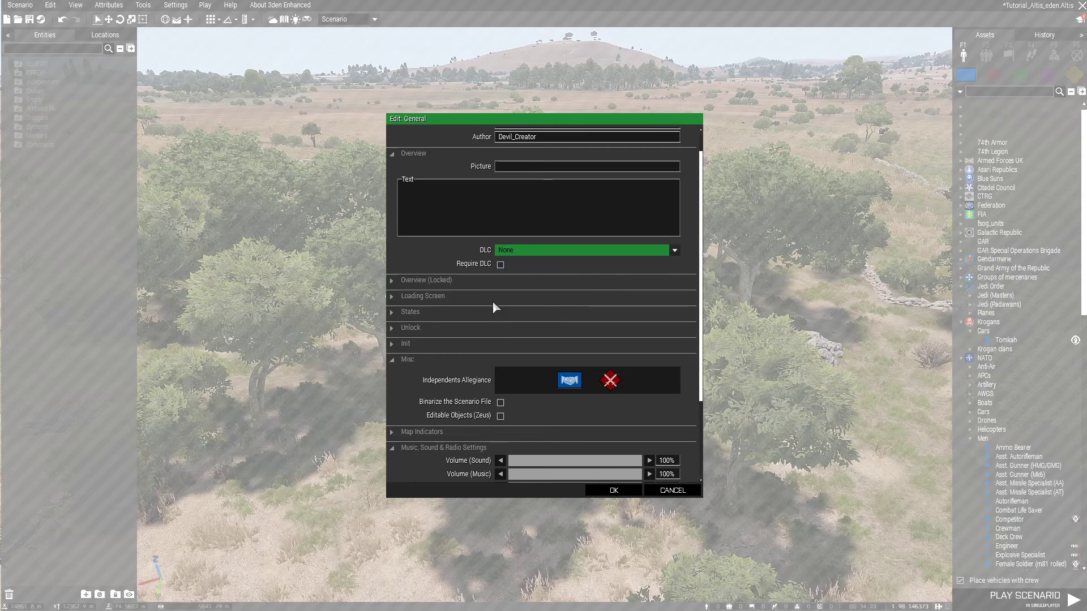
Examine the picture settings of the Overview, Overview (Locked) and Loading Screen sections, collapsing each section again
click(433, 278)
mouse_move(470, 293)
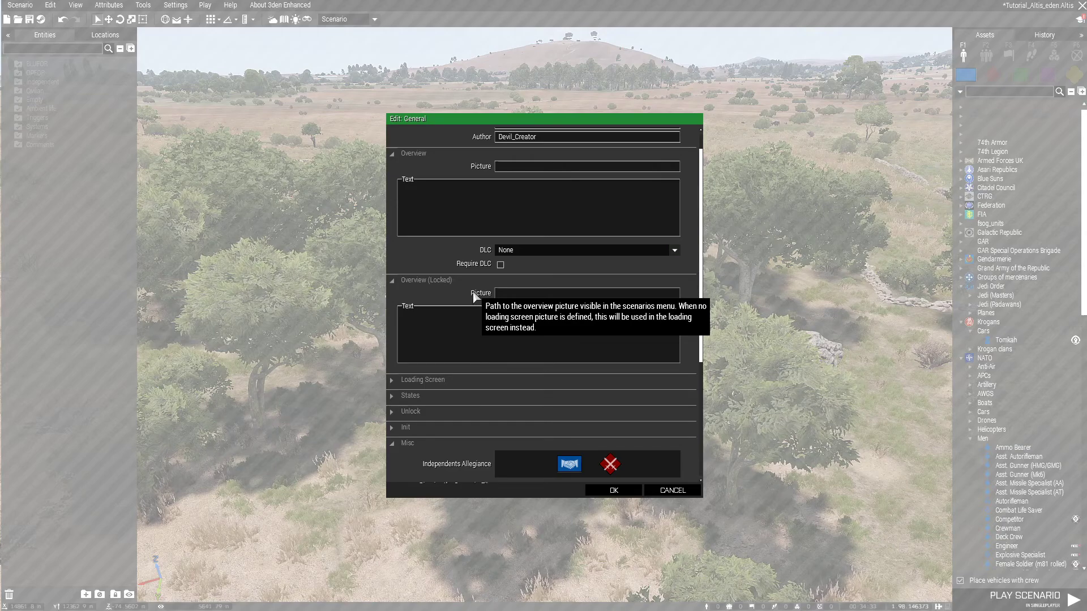
mouse_move(485, 175)
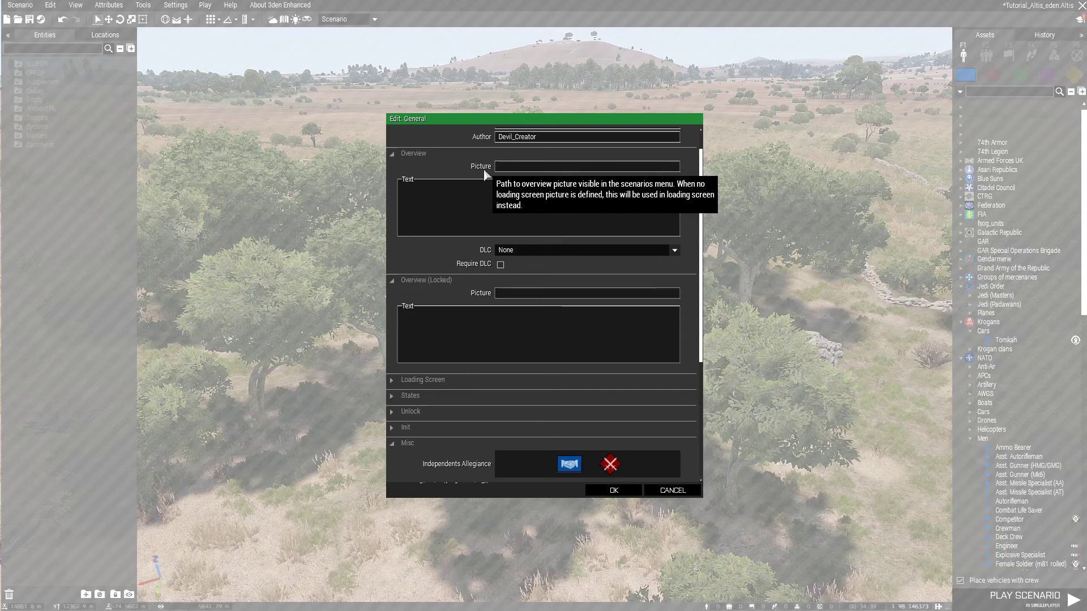
click(407, 154)
click(416, 171)
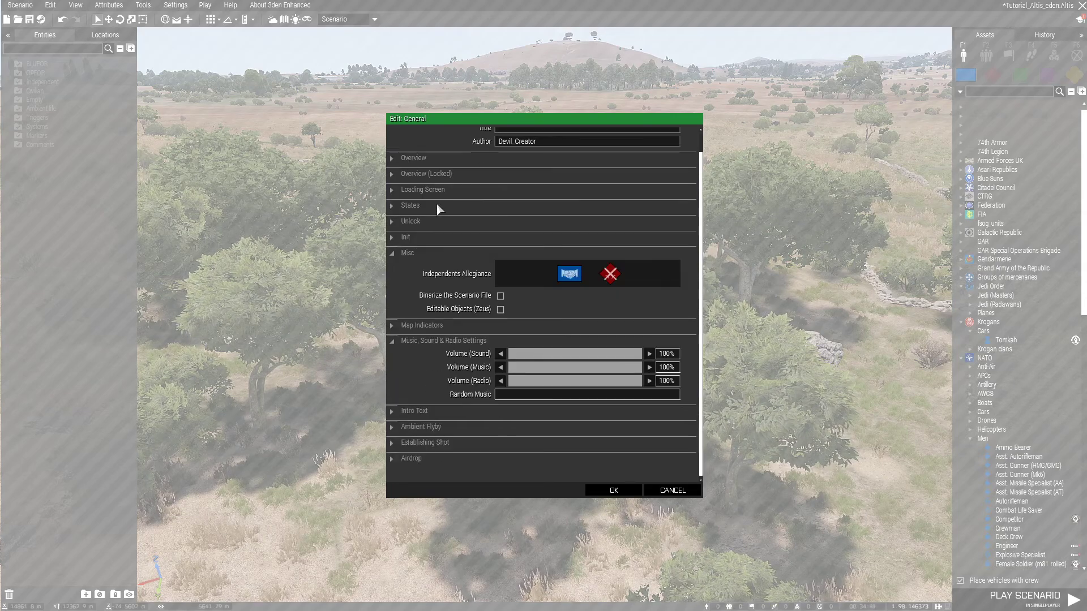
click(430, 191)
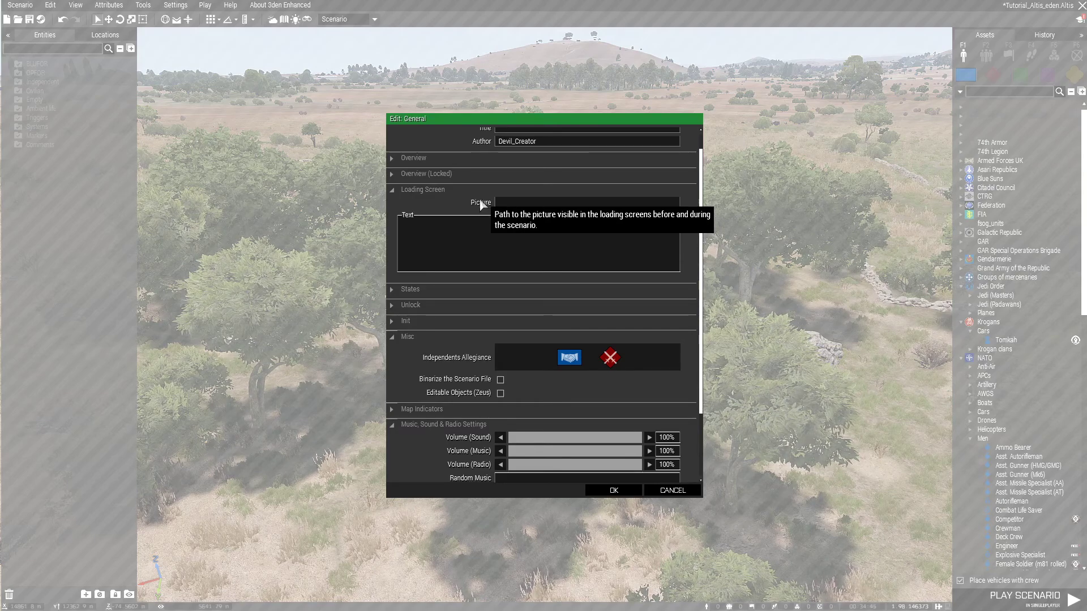
click(414, 191)
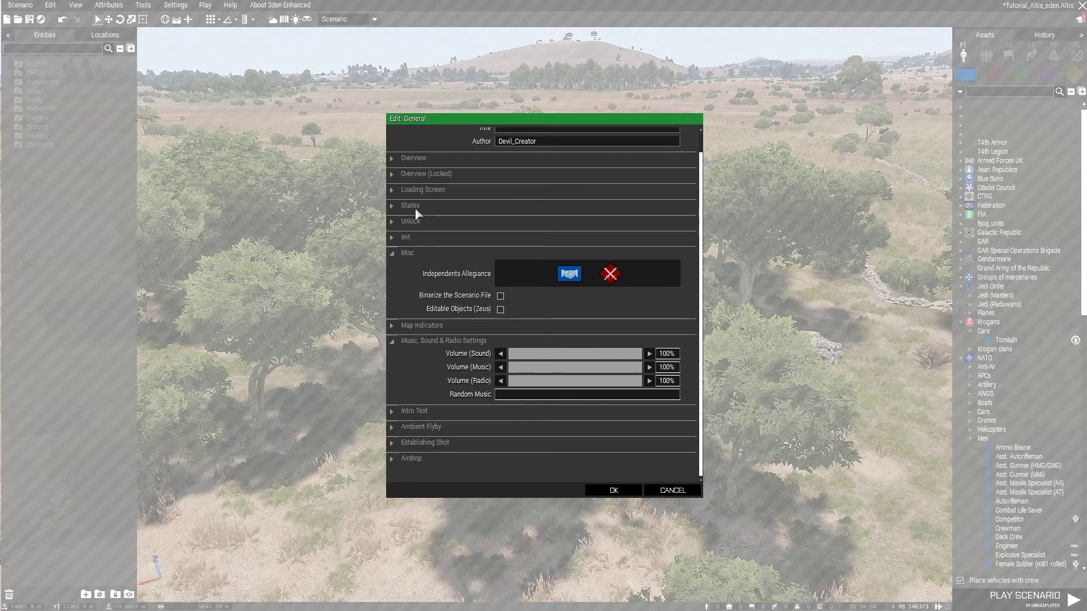
Expand the States section and make the debug console available for the host or logged-in admin
click(417, 204)
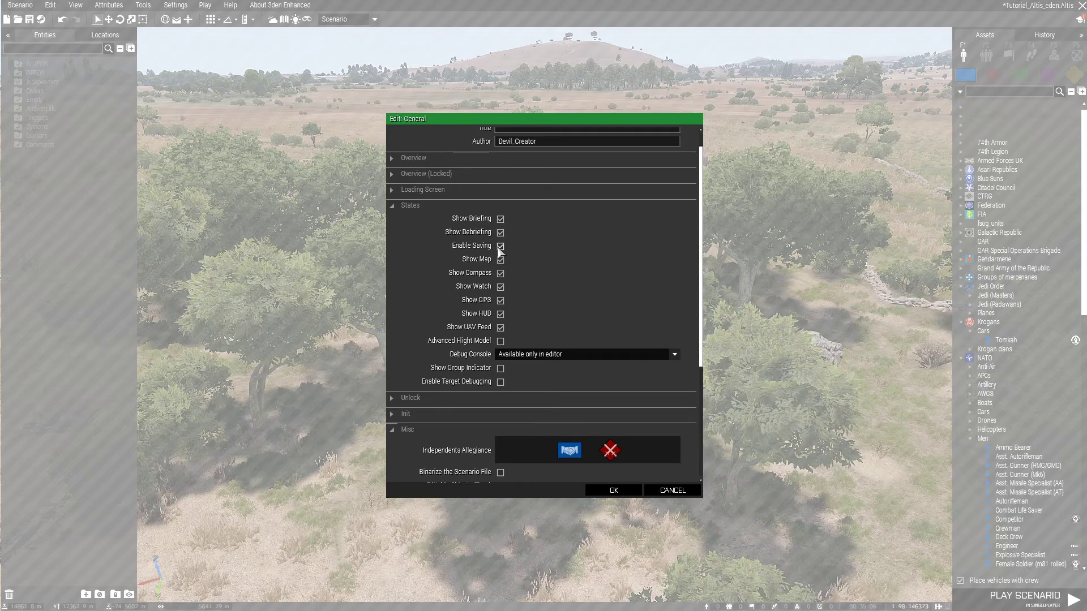
mouse_move(490, 264)
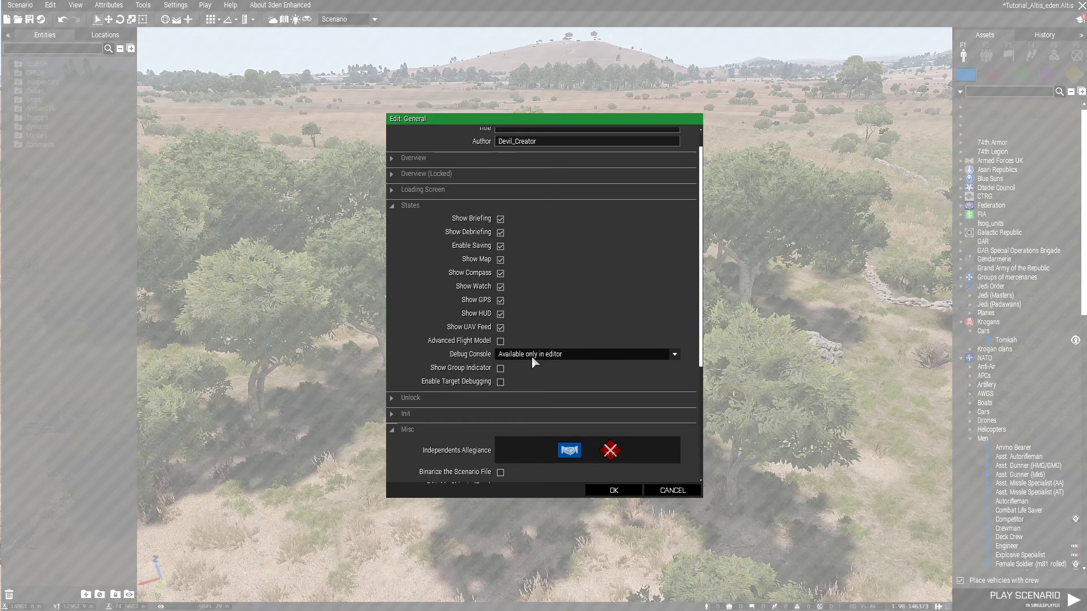
click(556, 356)
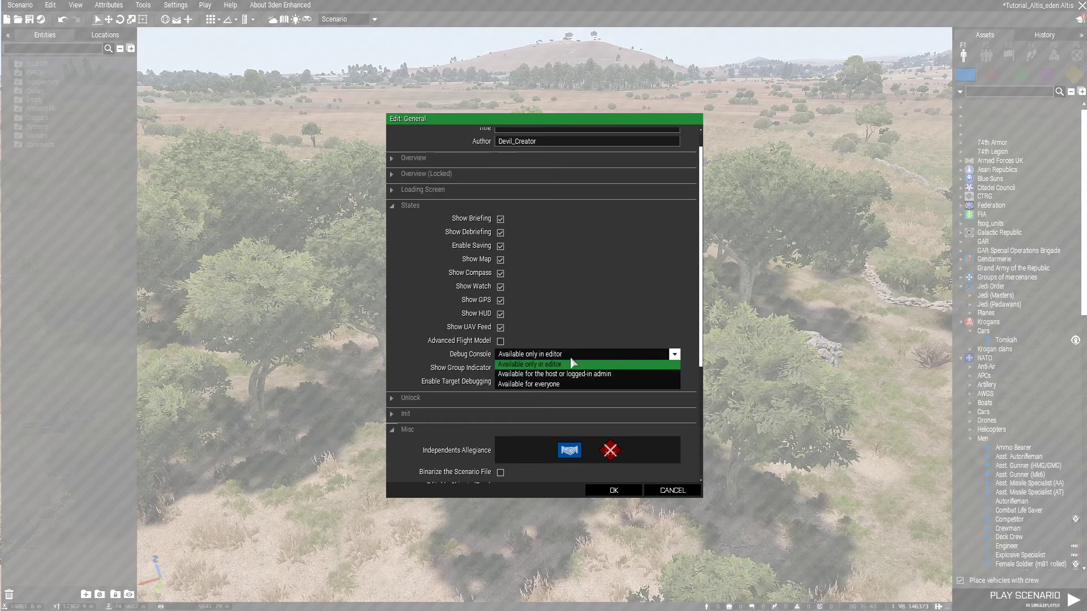
click(614, 376)
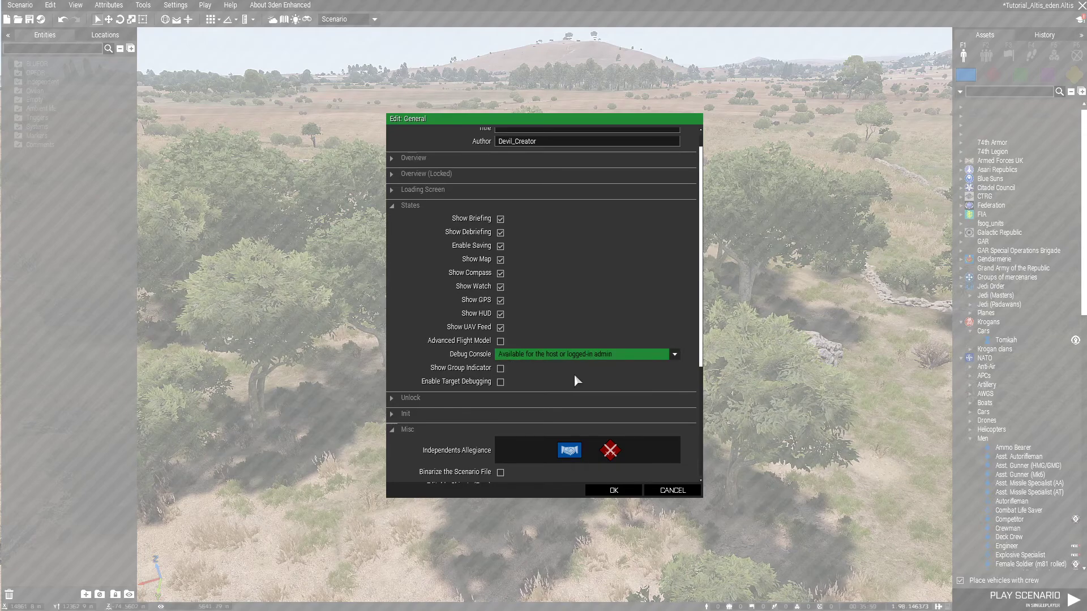
Disable Show Briefing, Show Debriefing and Enable Saving in the scenario's states
click(501, 219)
click(501, 233)
click(501, 246)
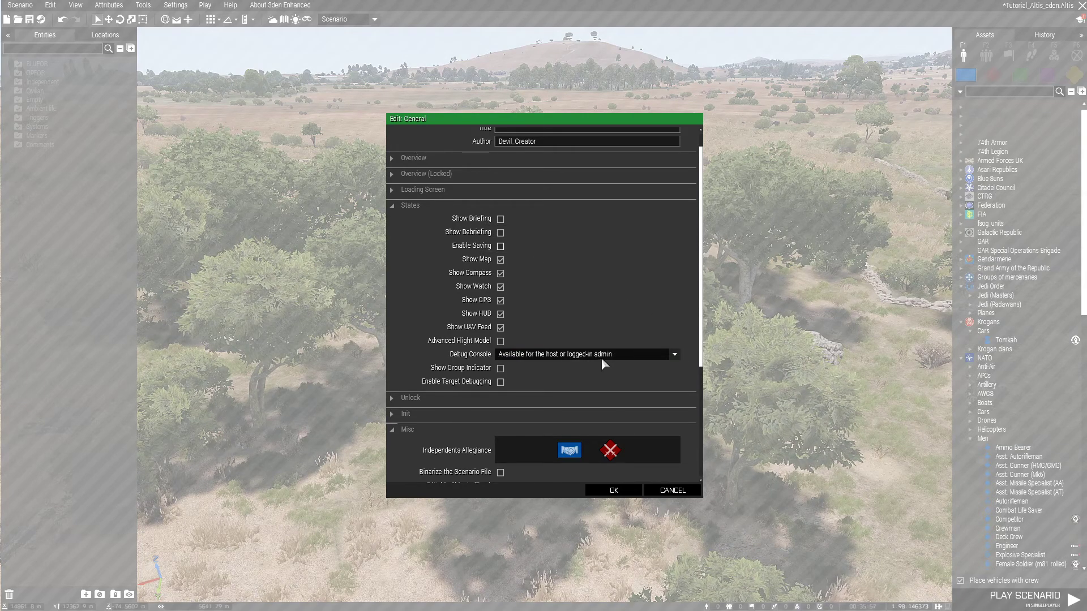
scroll(554, 325, up, 1)
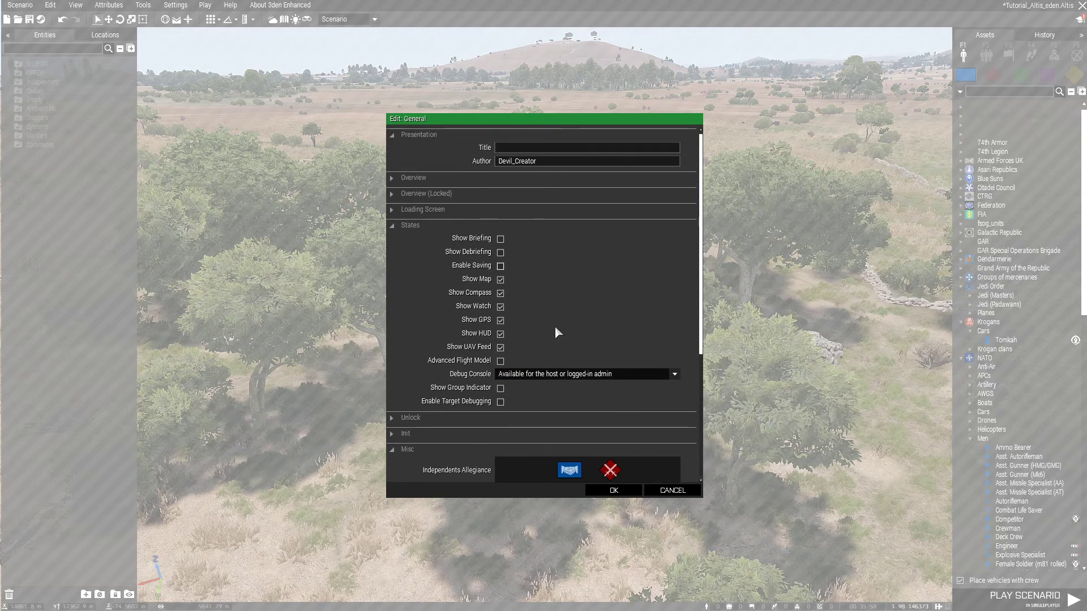
Set the Independents Allegiance in the Misc section so the Independents are friendly to neither BLUFOR nor OPFOR
click(422, 177)
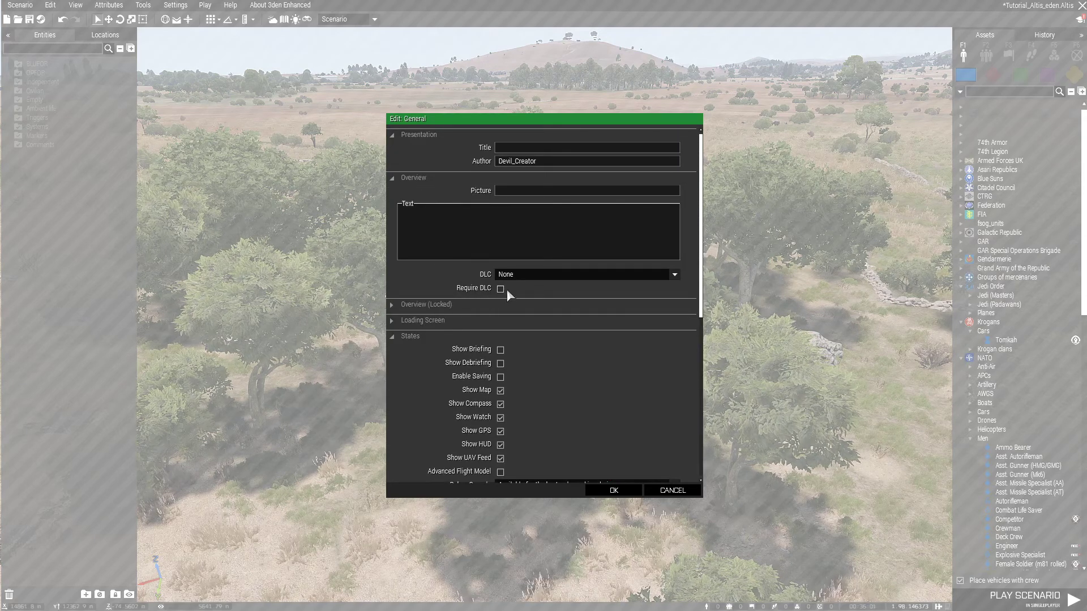
scroll(518, 290, down, 2)
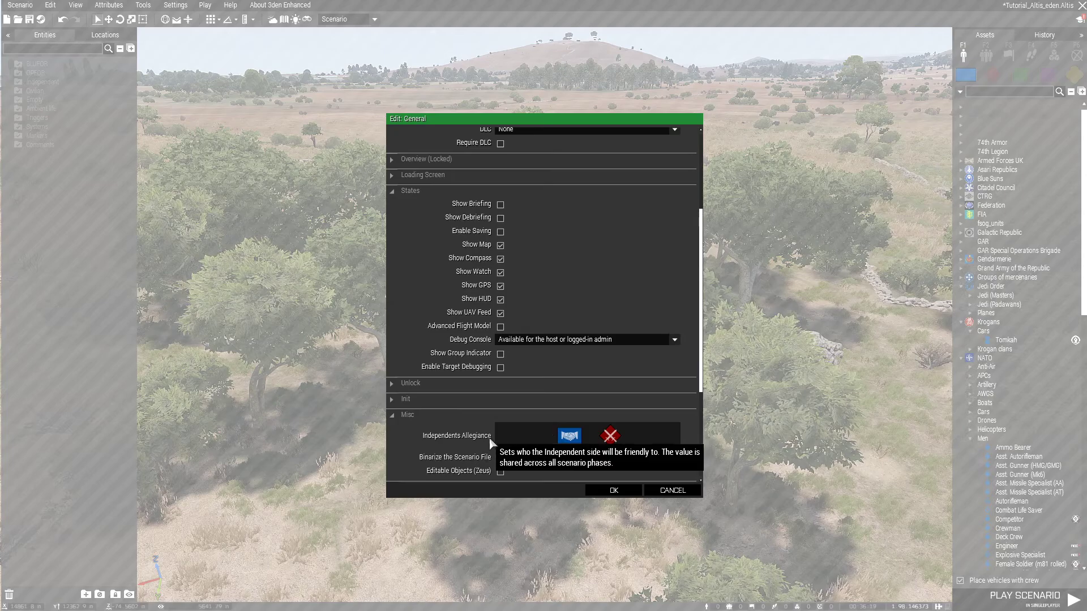
click(572, 436)
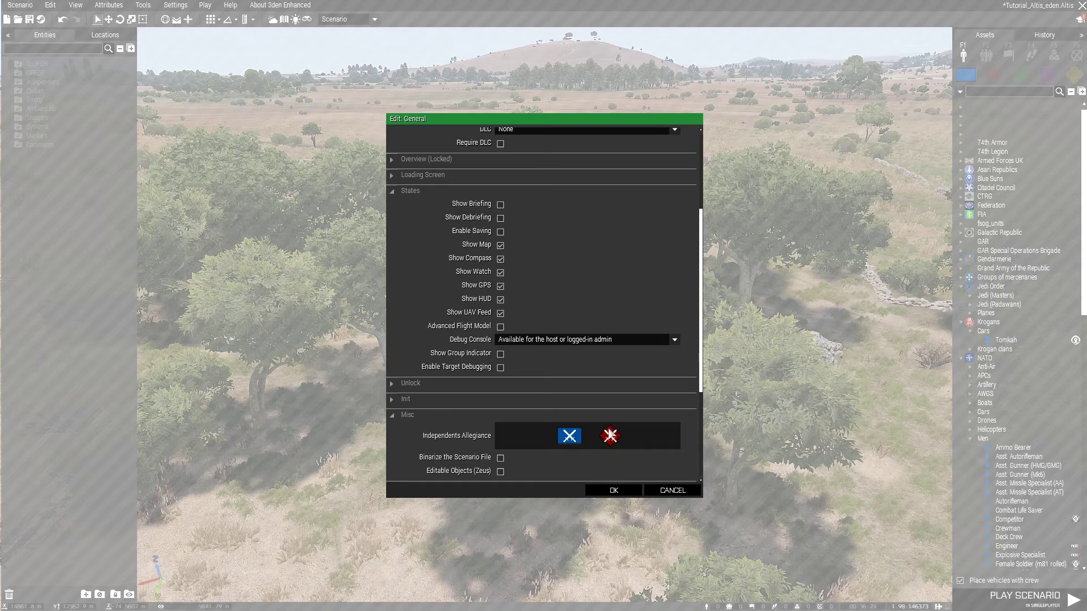
click(575, 437)
click(569, 436)
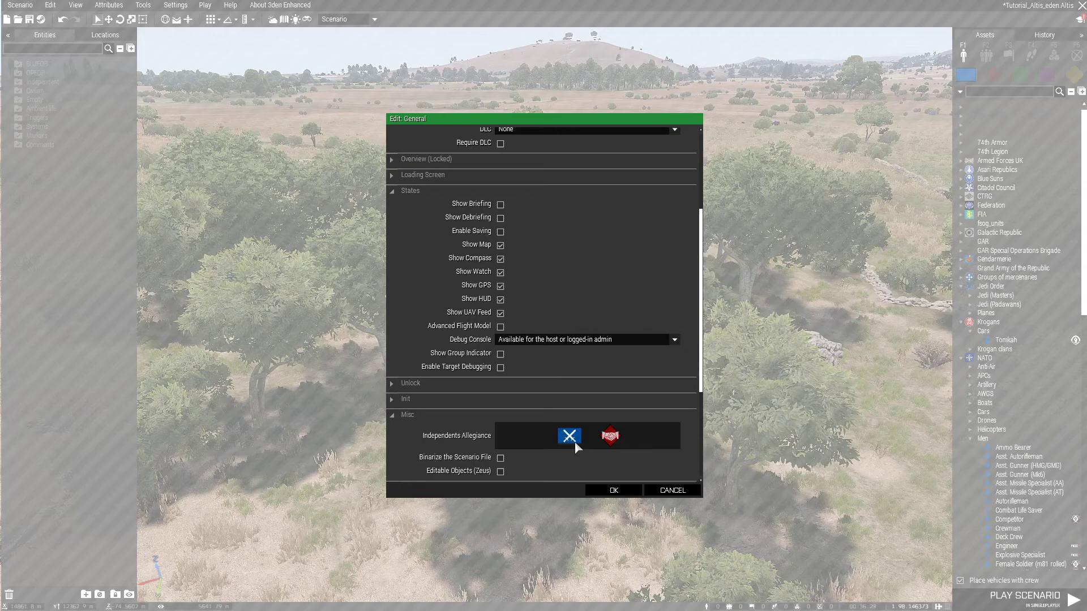
click(610, 438)
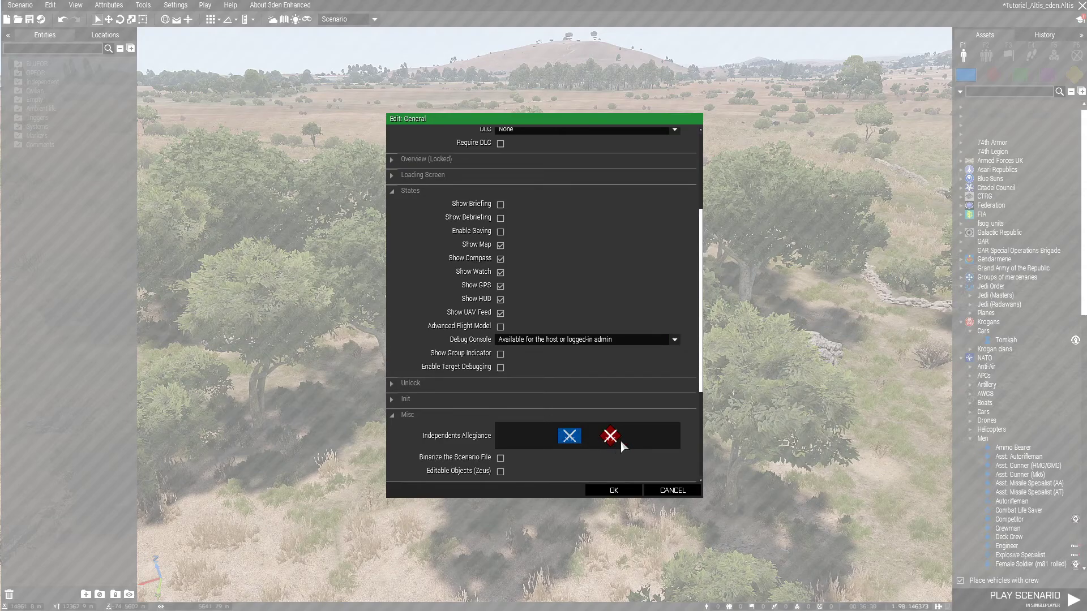
Examine the key fields of the Unlock section and the Init script box, collapsing both sections again
click(413, 385)
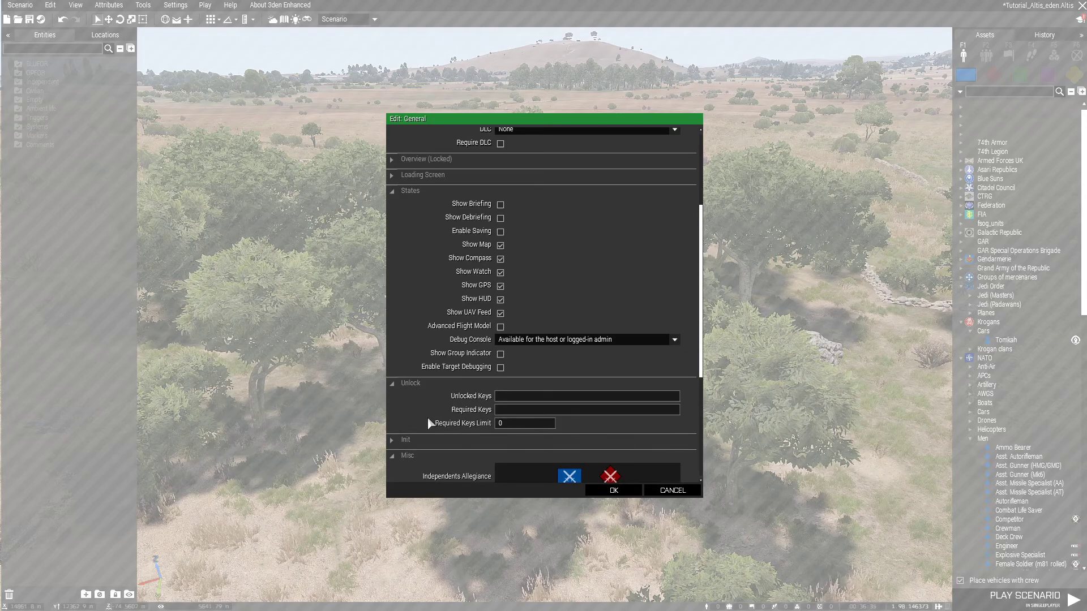
mouse_move(474, 398)
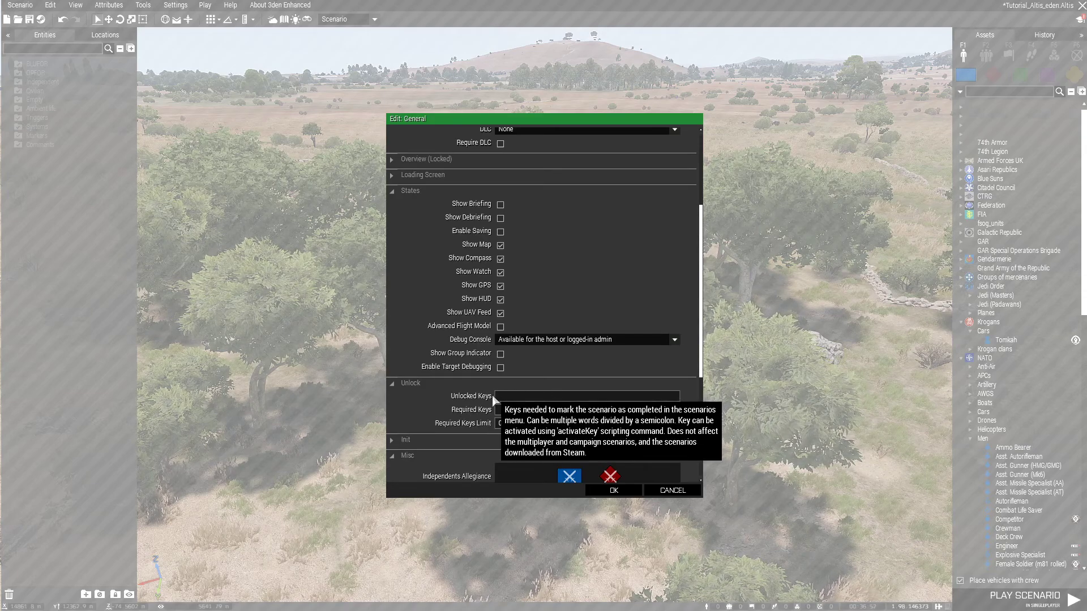
mouse_move(490, 426)
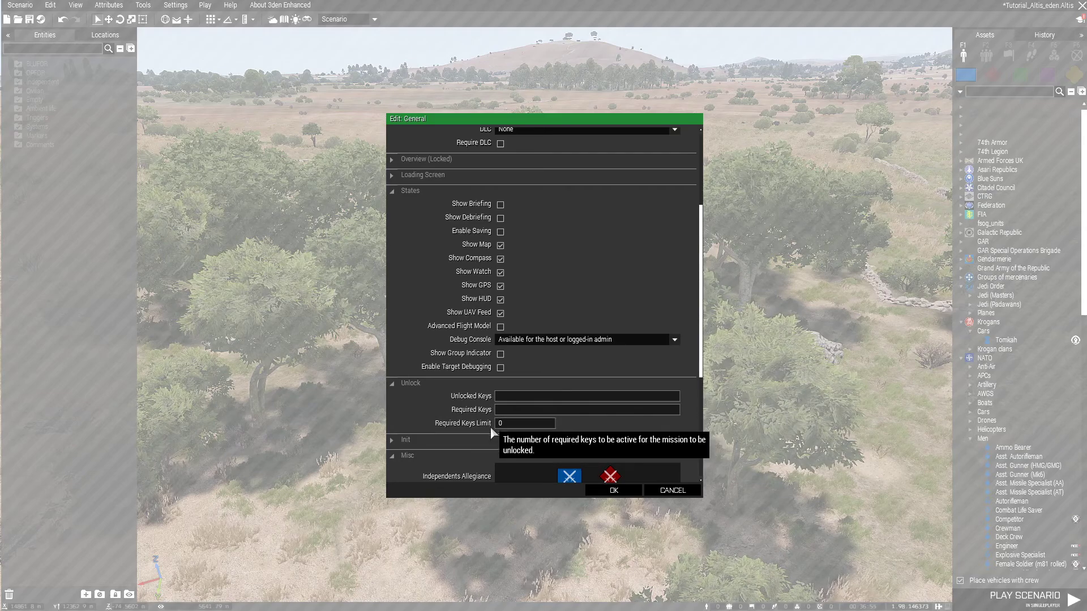
click(412, 382)
click(403, 399)
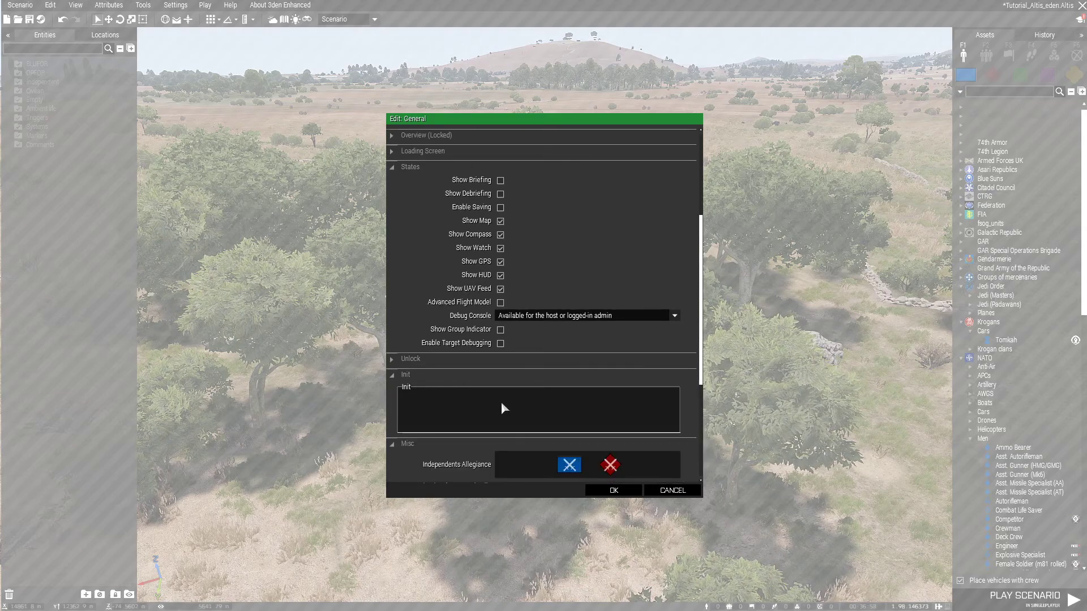
click(426, 401)
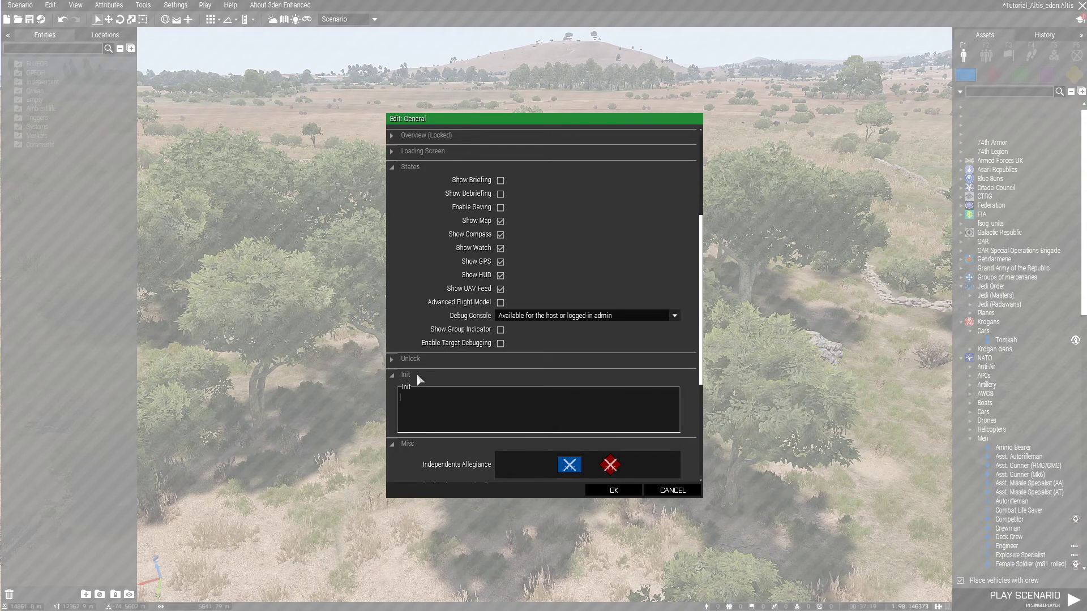
click(415, 375)
Expand the Map Indicators section and examine its options along with the Music, Sound & Radio Settings
scroll(464, 415, down, 3)
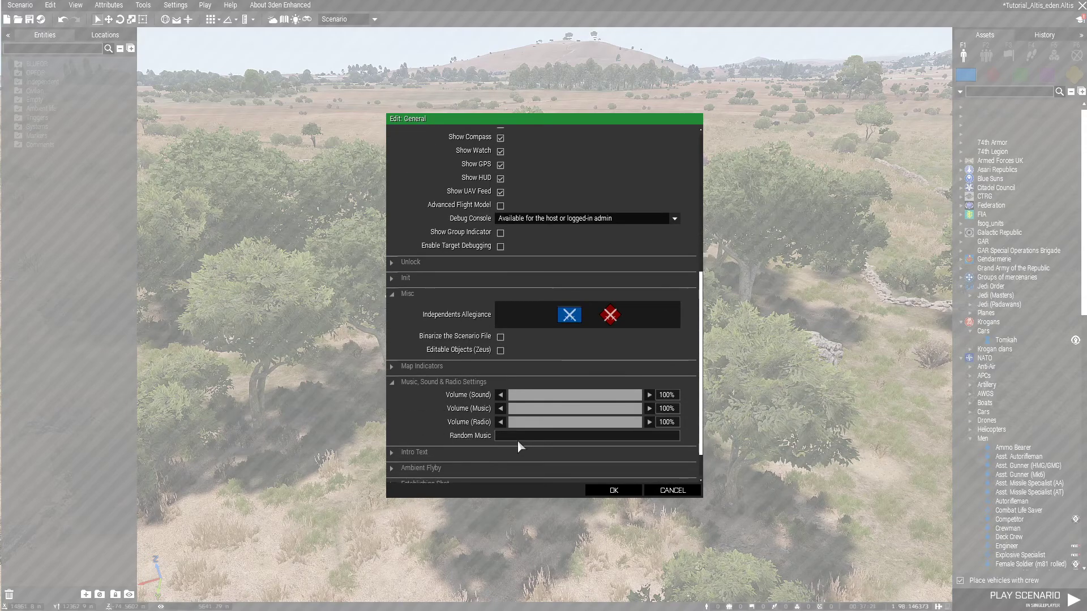
click(423, 367)
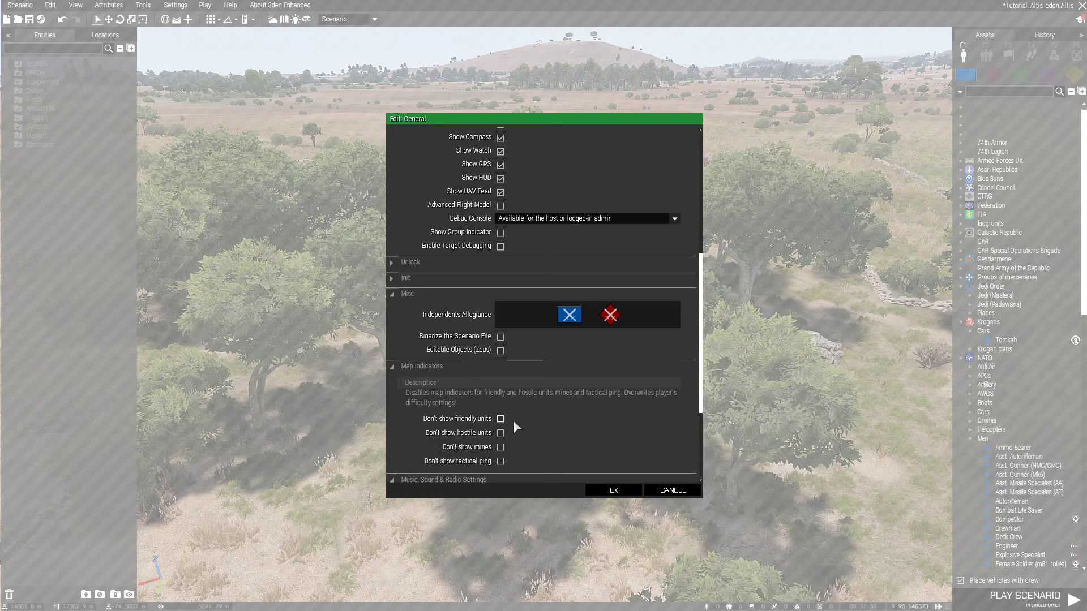
scroll(512, 420, down, 2)
scroll(432, 396, down, 1)
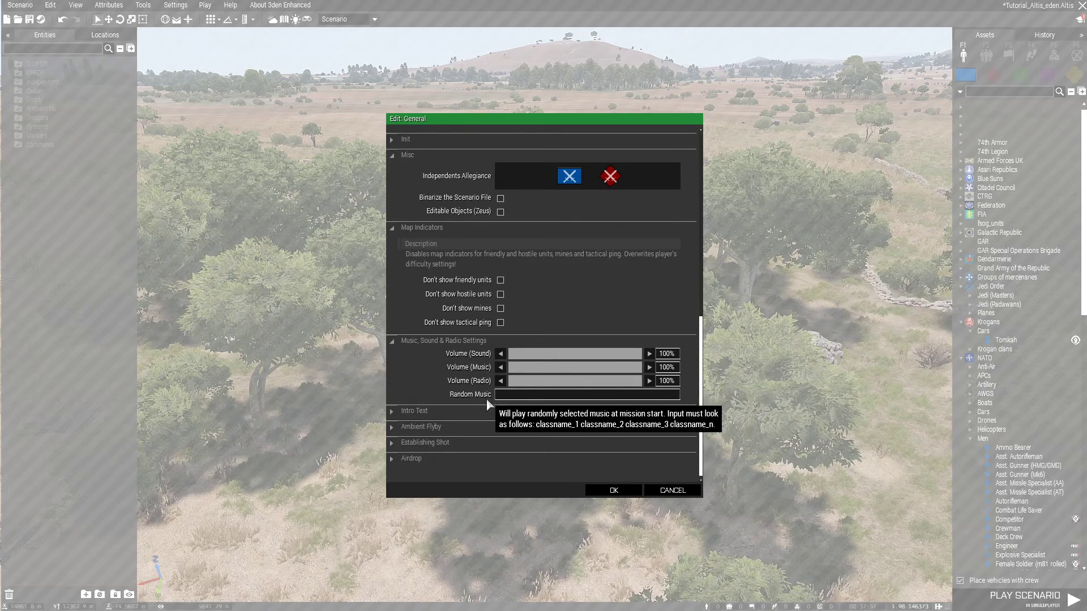
Try the sound volume at 0%, return it to 100%, and check the Random Music field
drag(582, 354, 461, 352)
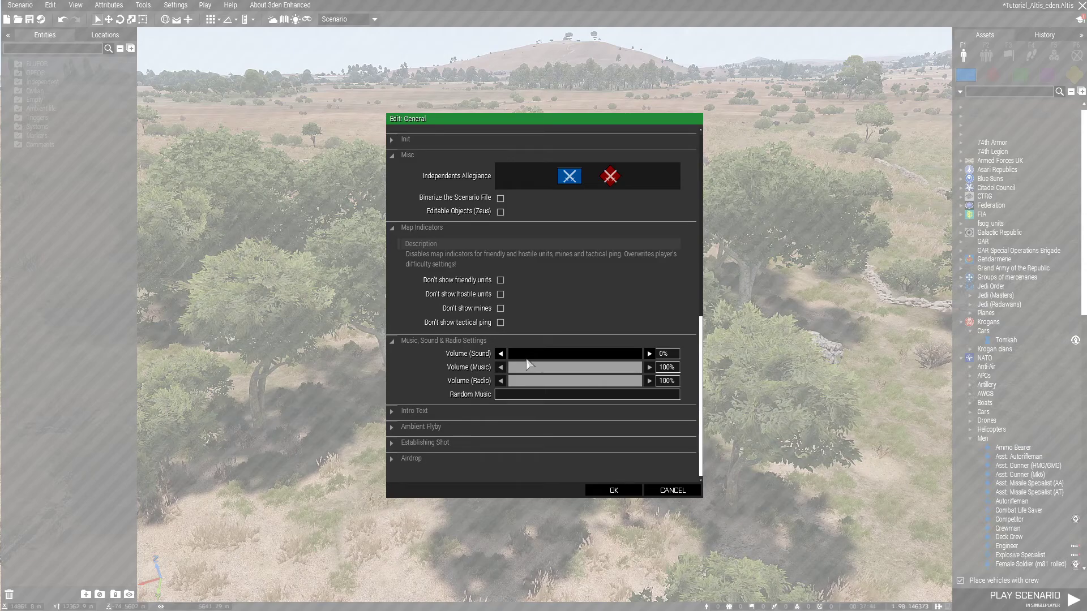
drag(501, 356, 643, 378)
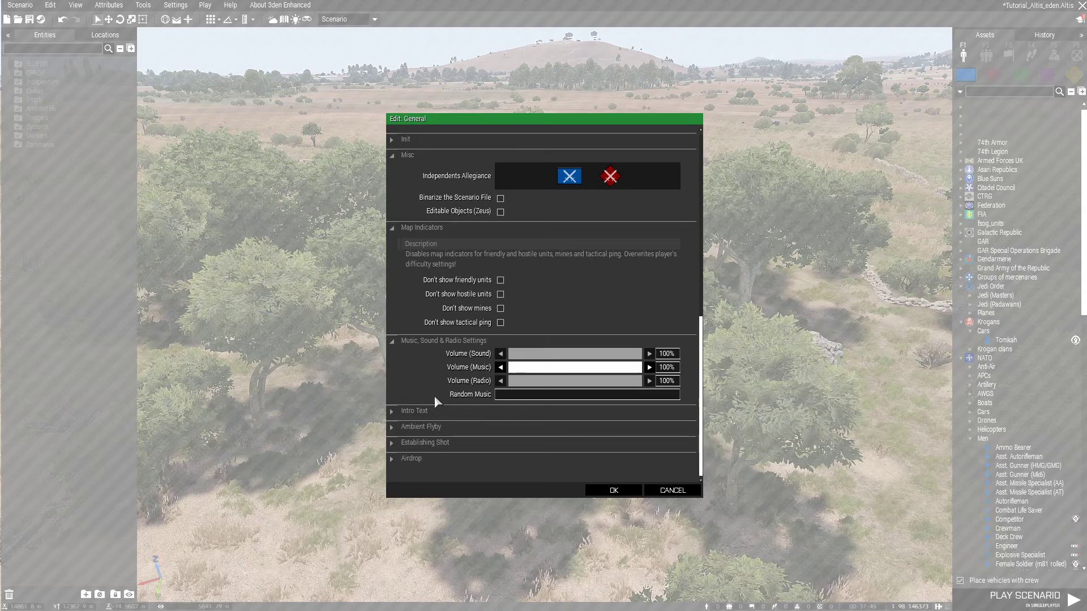
mouse_move(467, 398)
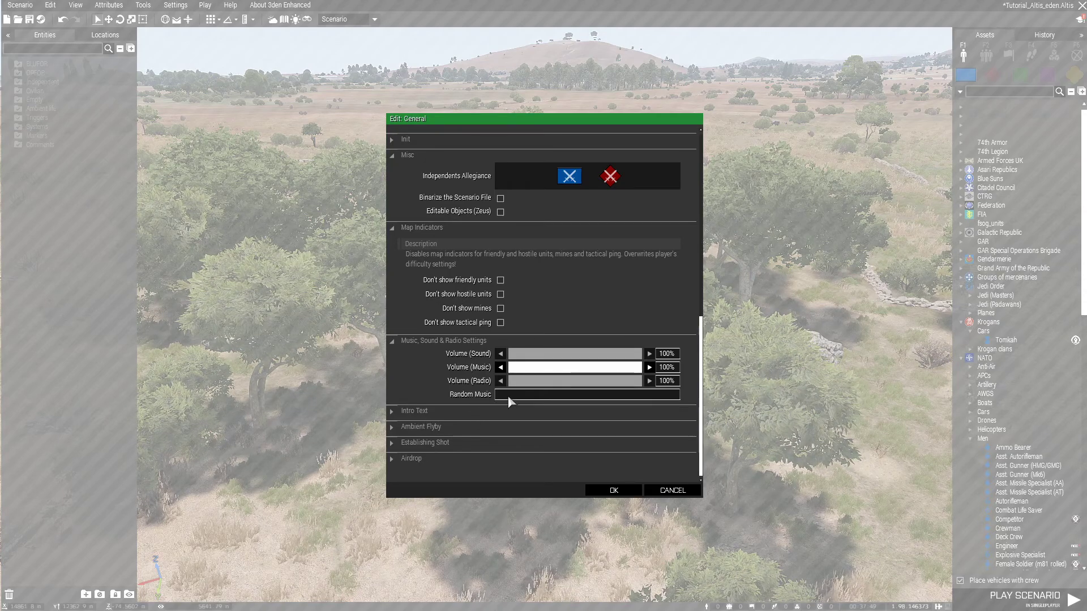
Examine the settings of the Intro Text, Ambient Flyby, Establishing Shot and Airdrop sections
click(436, 411)
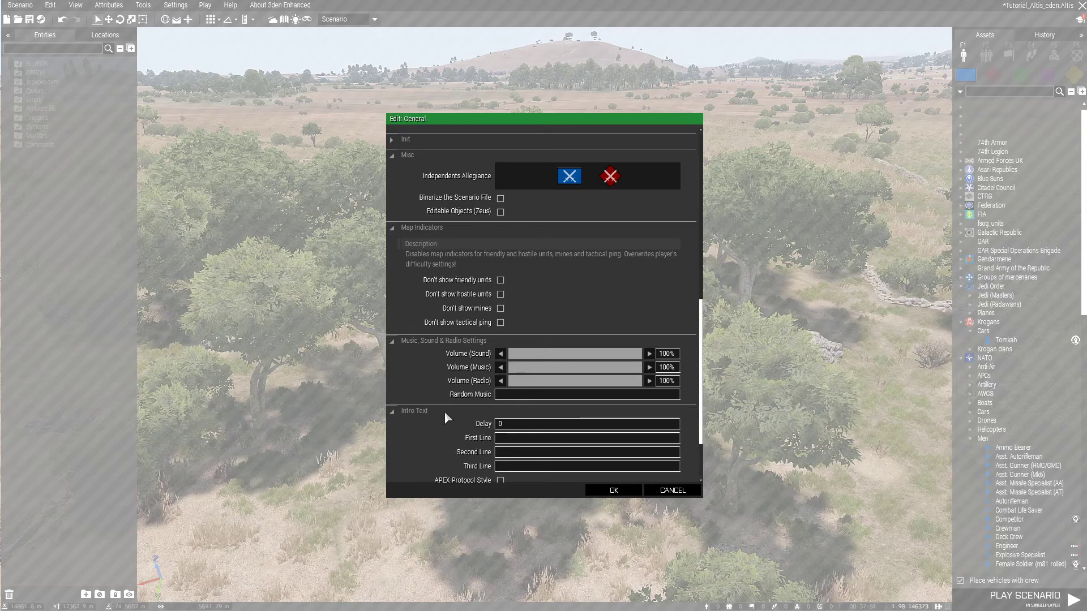
scroll(444, 410, down, 3)
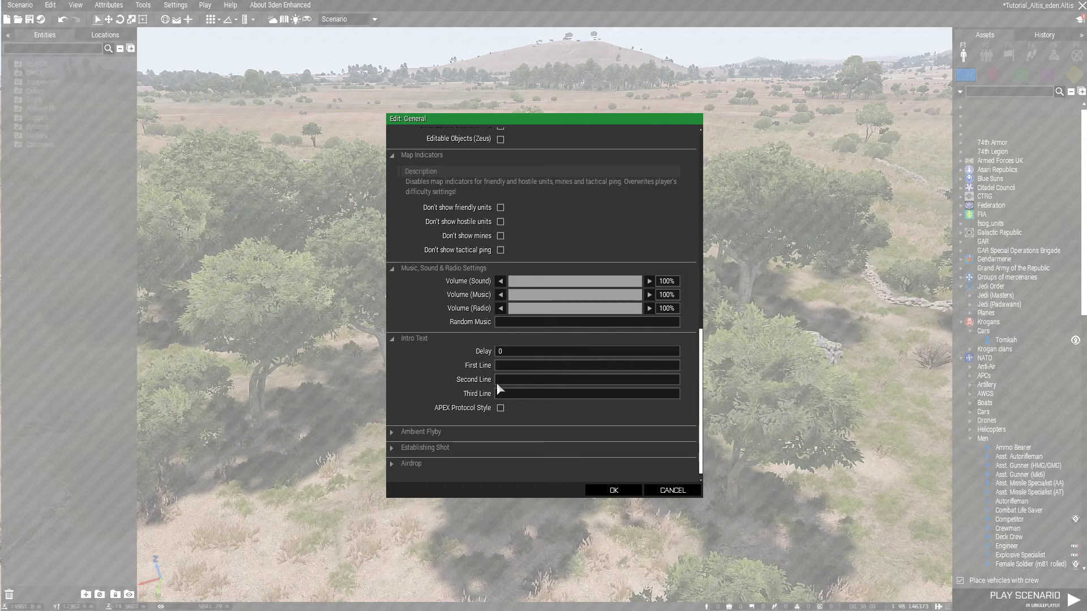
click(426, 338)
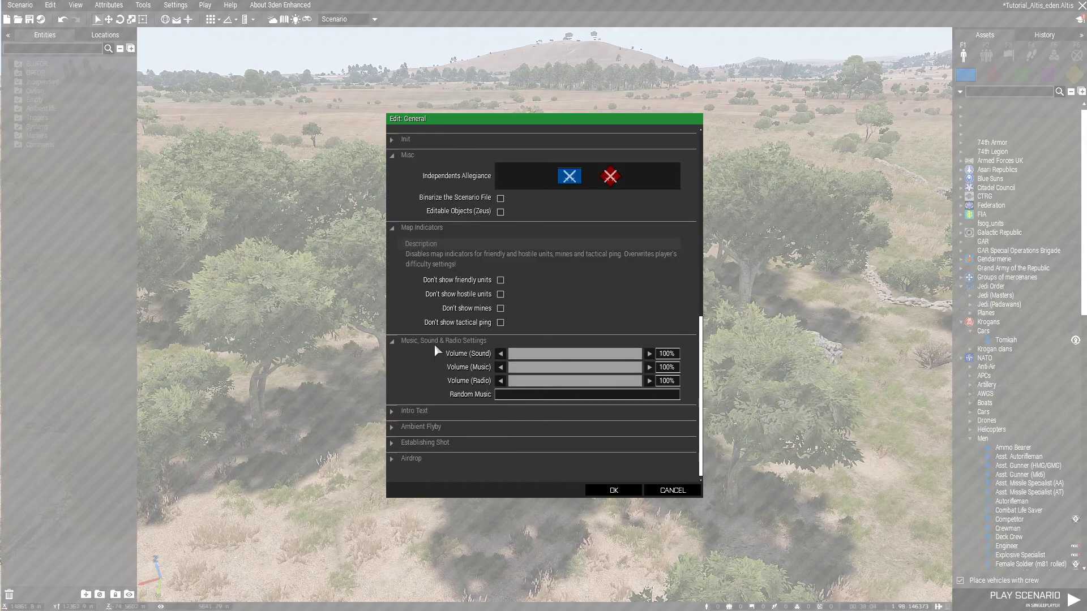
click(436, 429)
scroll(548, 449, down, 3)
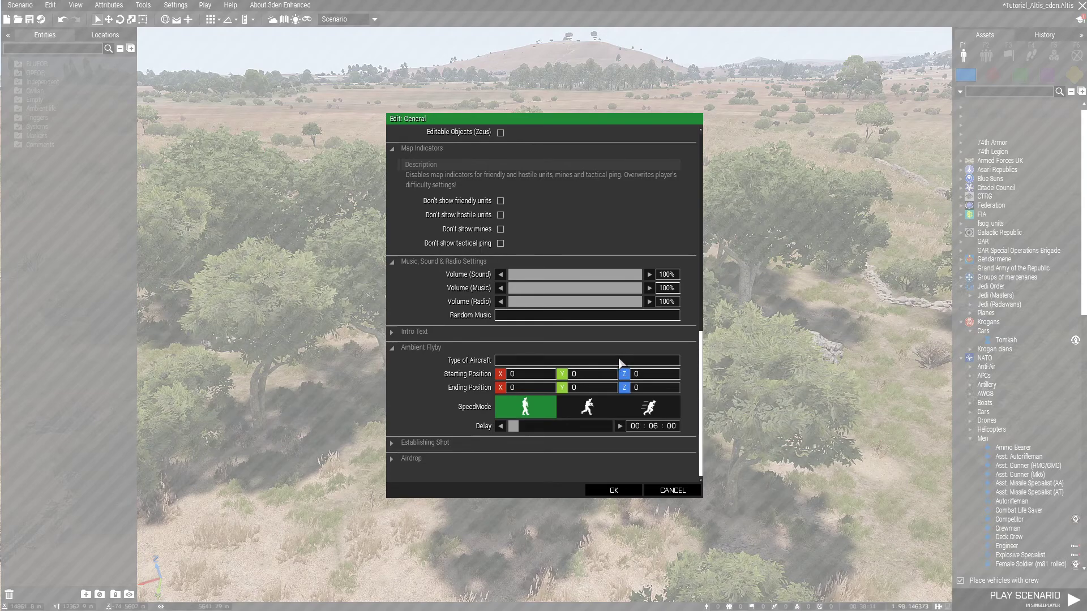
mouse_move(491, 361)
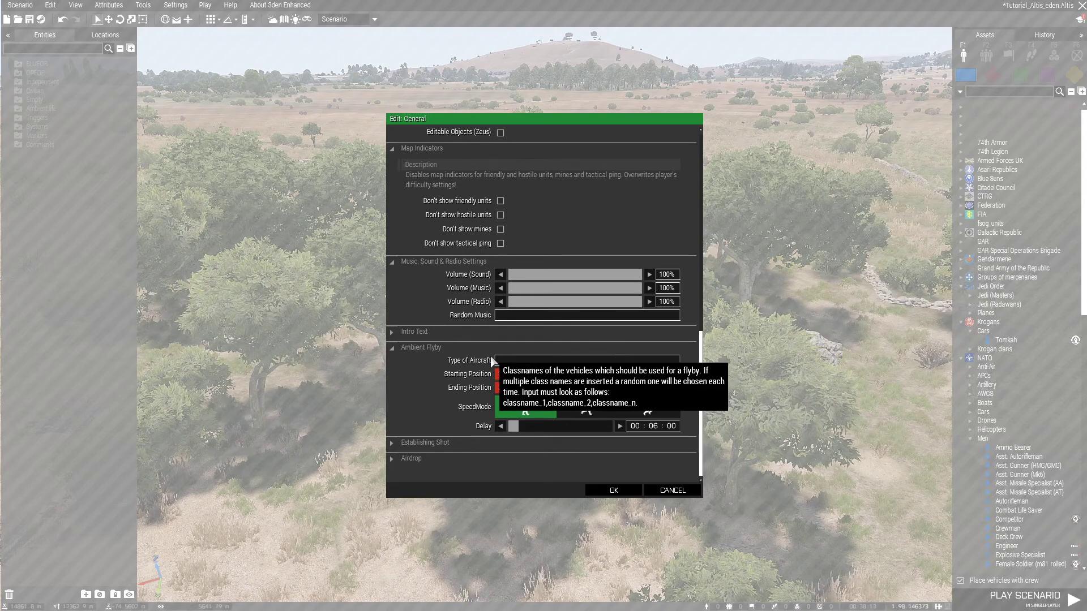
click(433, 347)
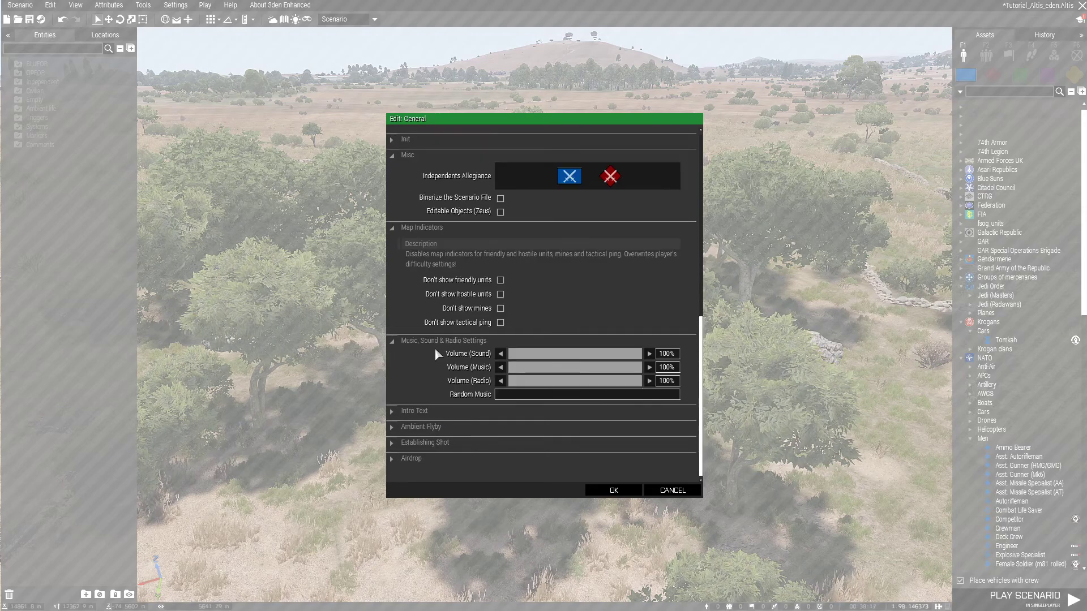
click(429, 443)
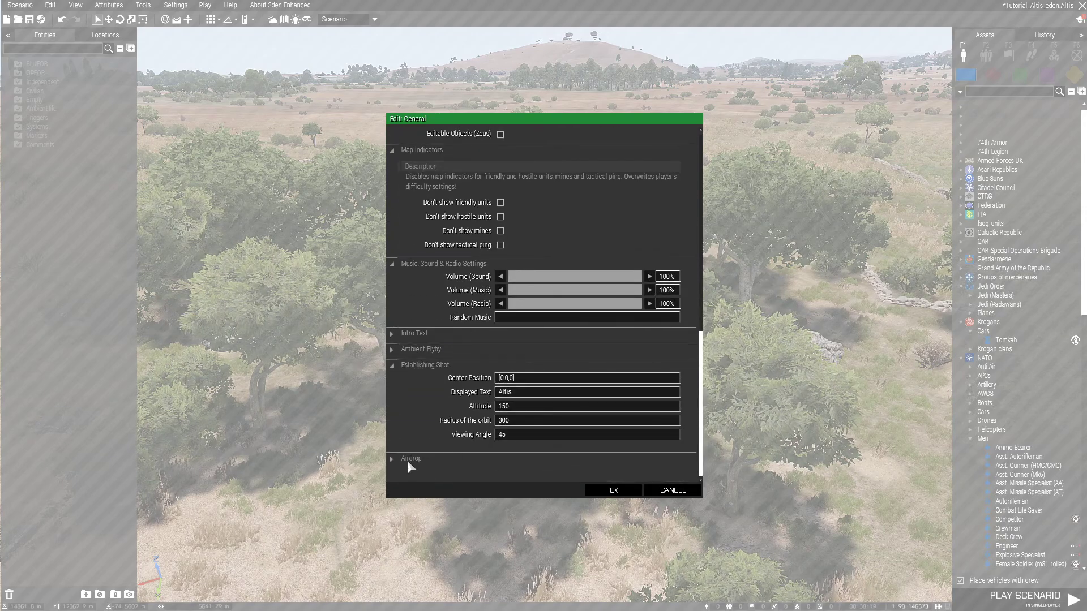
click(408, 459)
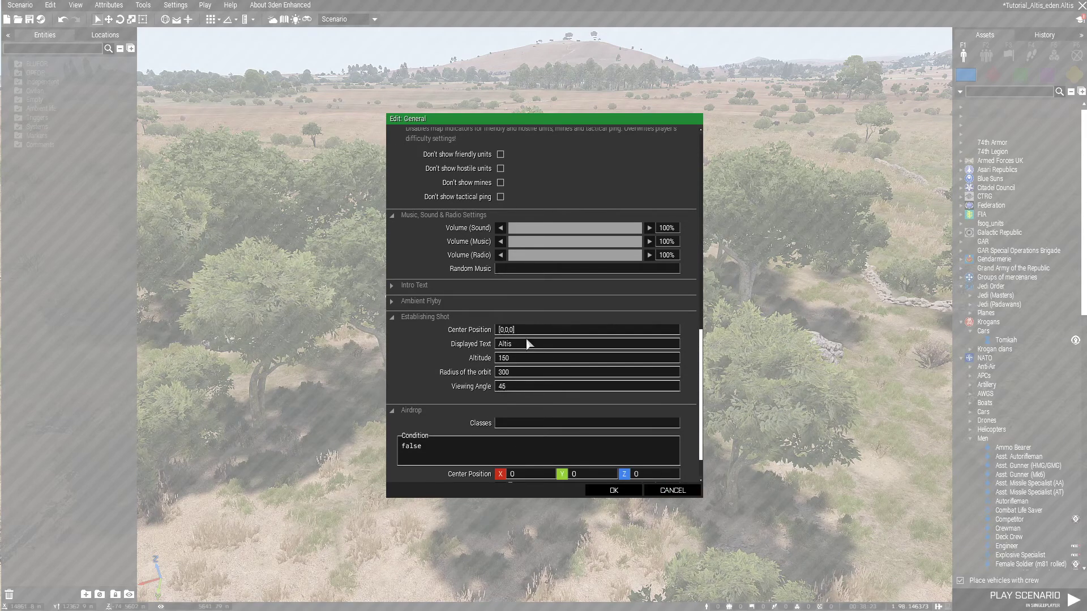
Review the general scenario attributes once more and apply them
scroll(528, 342, up, 12)
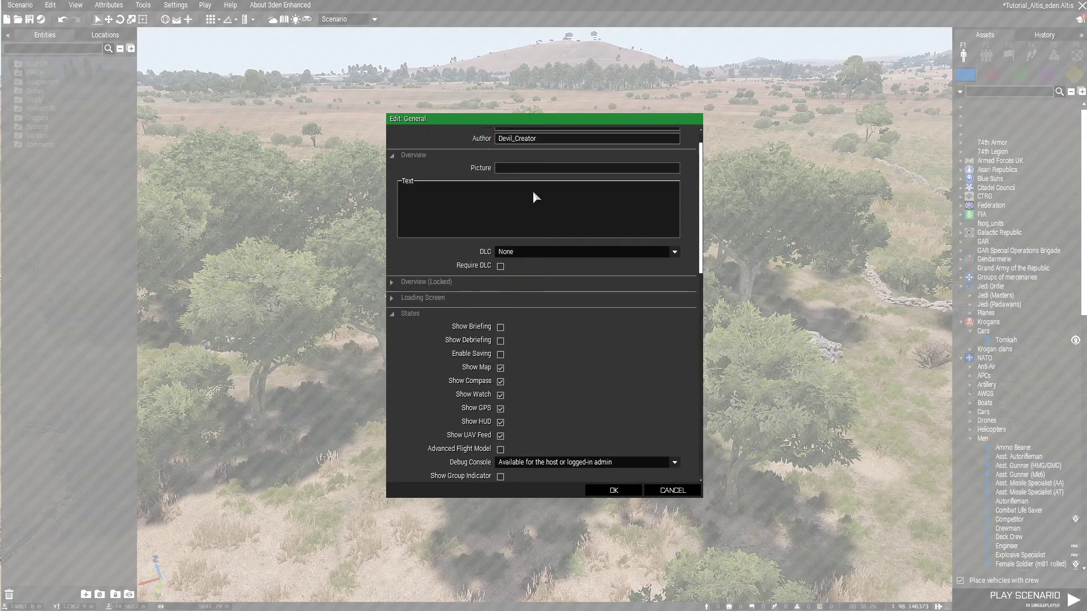
scroll(543, 181, up, 1)
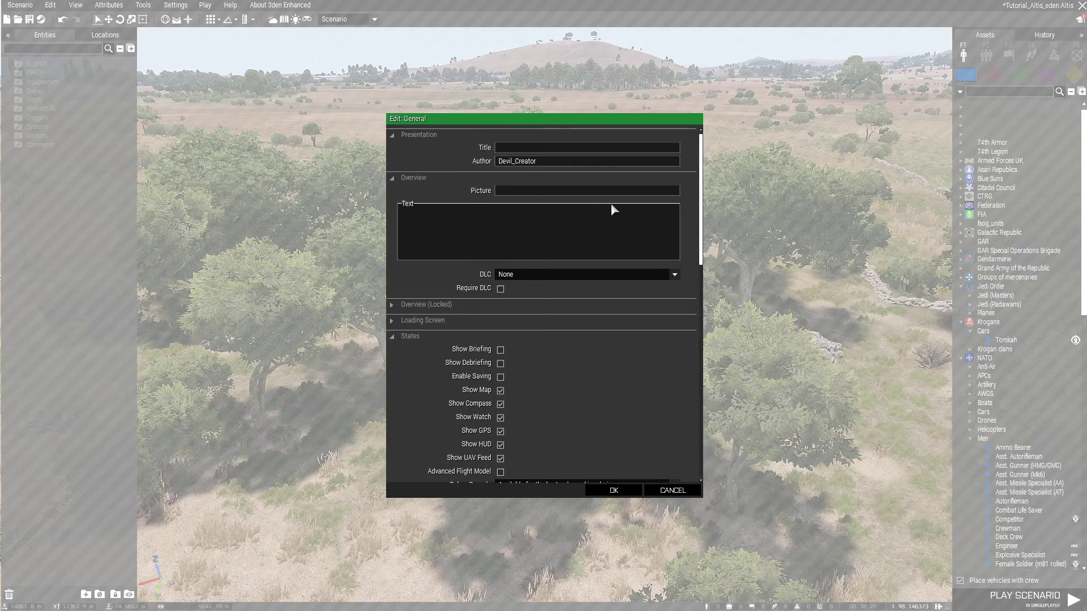
scroll(552, 360, down, 10)
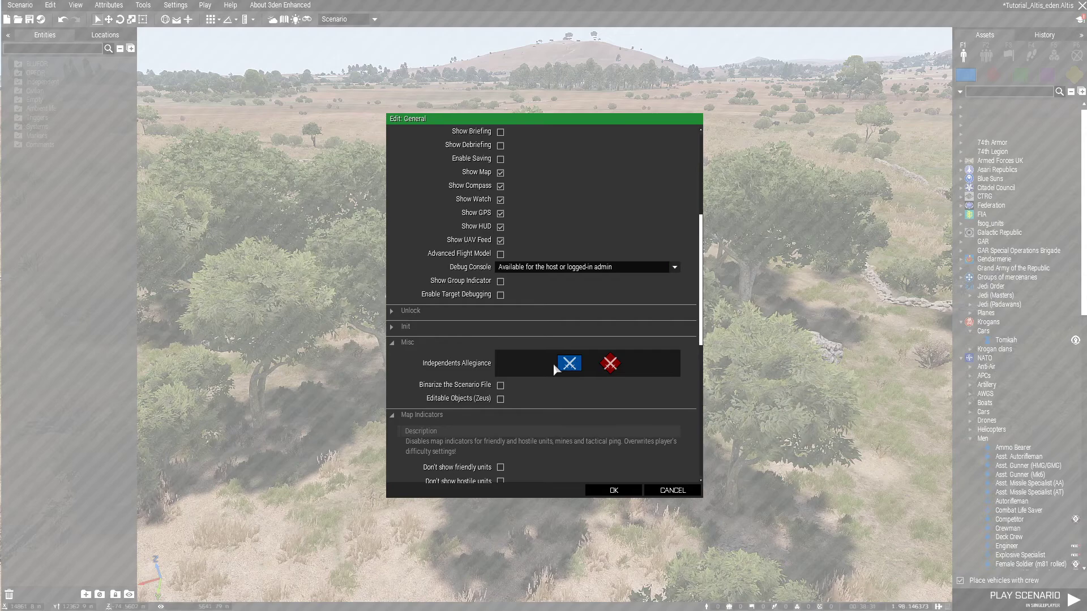
scroll(537, 396, up, 4)
scroll(535, 398, up, 3)
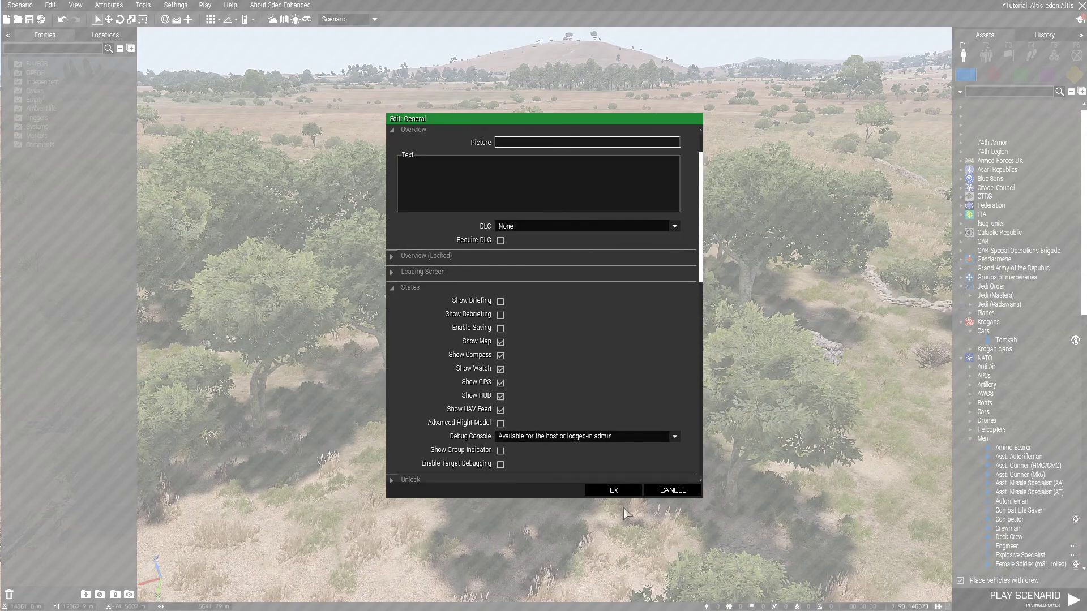
click(613, 490)
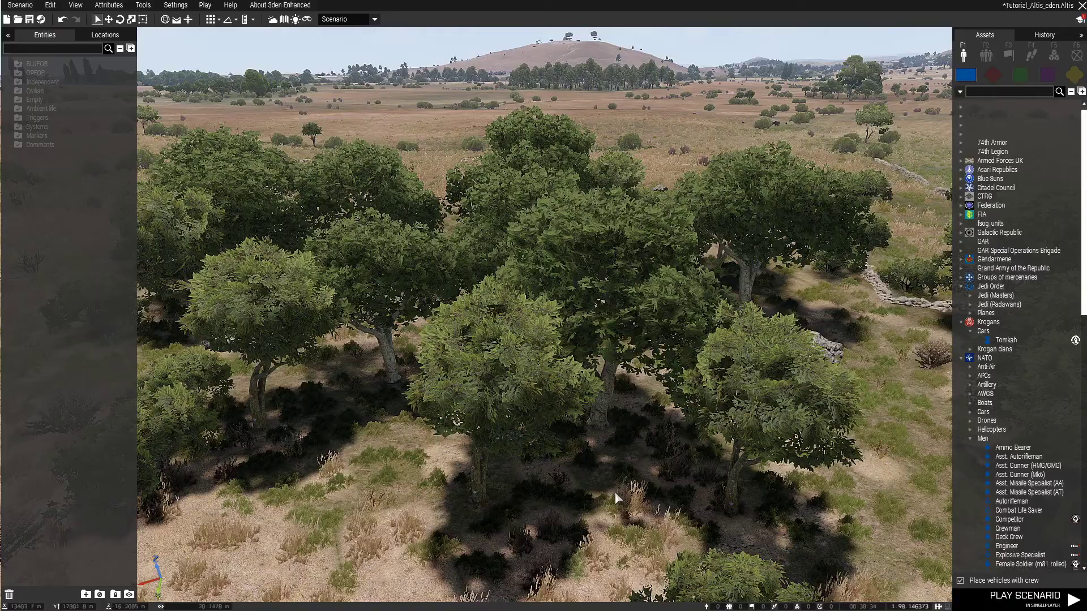
Open the scenario's environment attributes, preview a night time, and set the time of day to 11:44:20
click(109, 4)
click(137, 34)
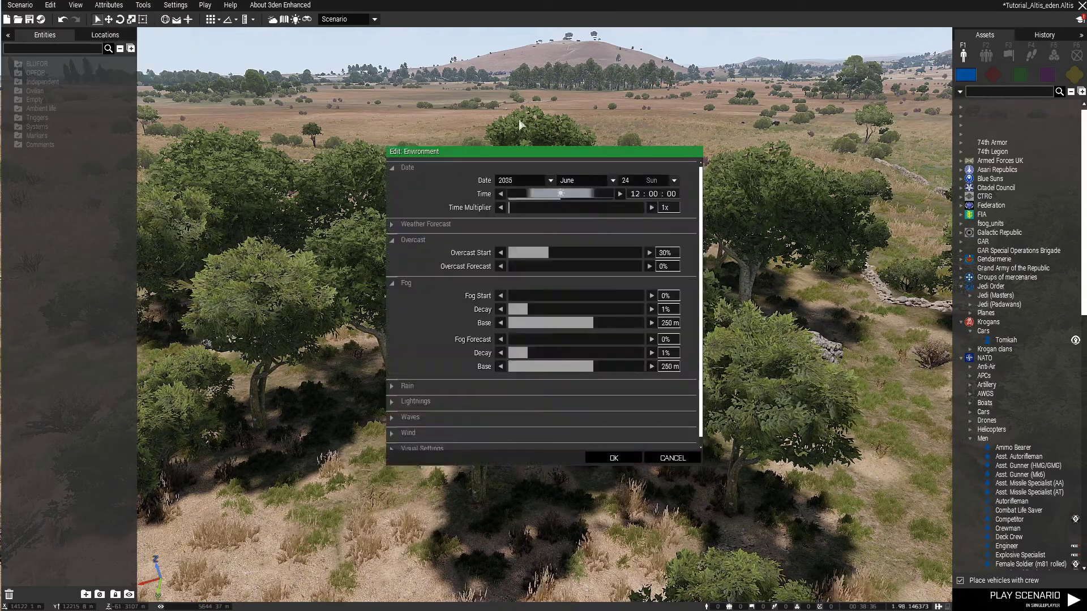
drag(521, 197, 513, 199)
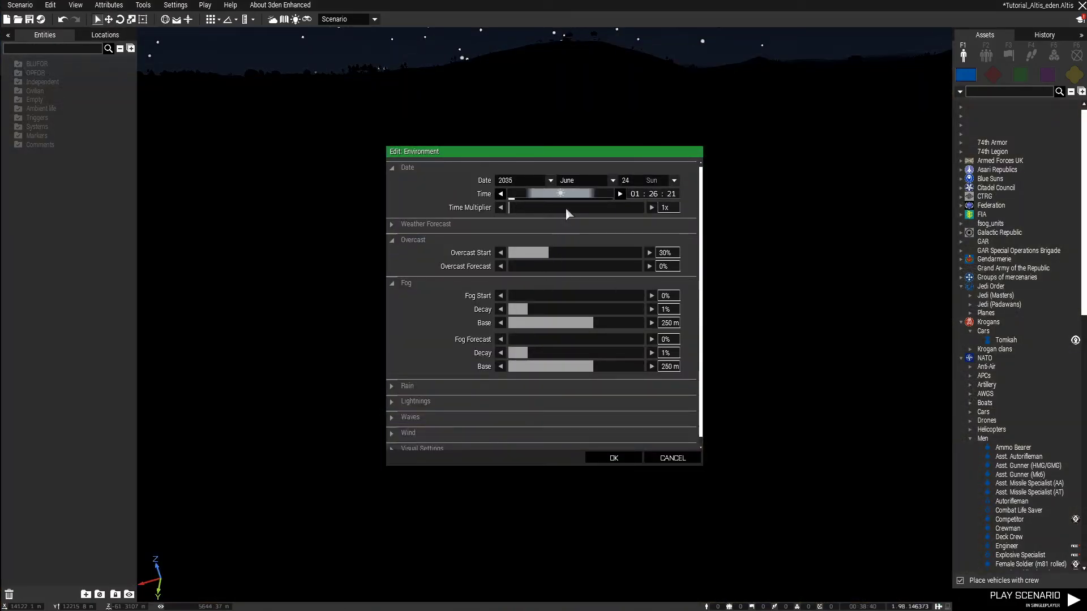
click(559, 194)
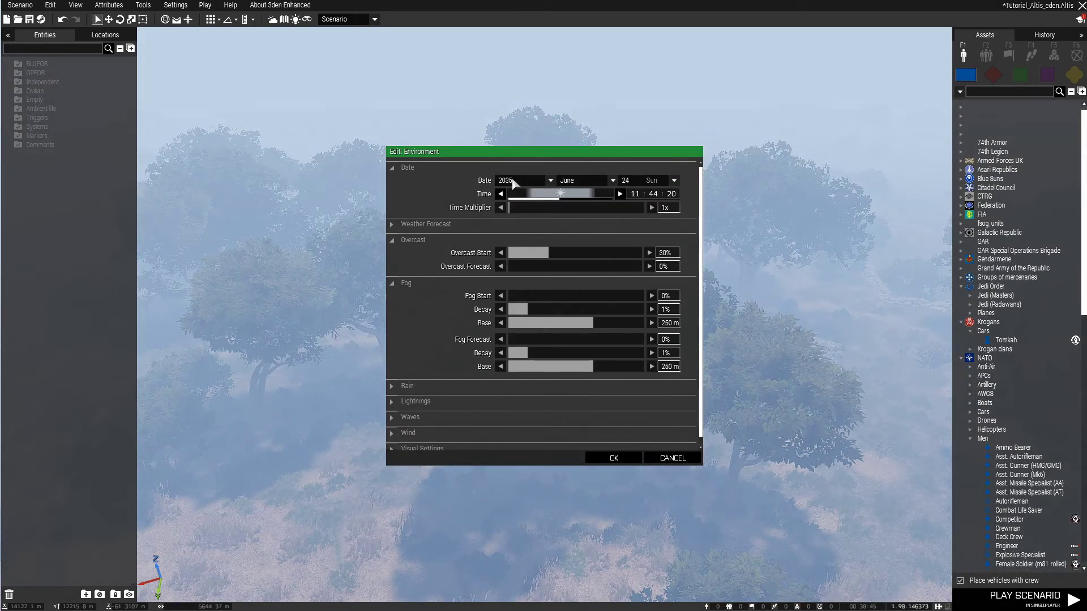
Move the environment dialog aside and try out the Fog Start strength, returning it to 0%
drag(490, 151, 463, 169)
click(482, 313)
mouse_move(480, 317)
mouse_down()
mouse_move(495, 318)
mouse_move(462, 315)
mouse_up()
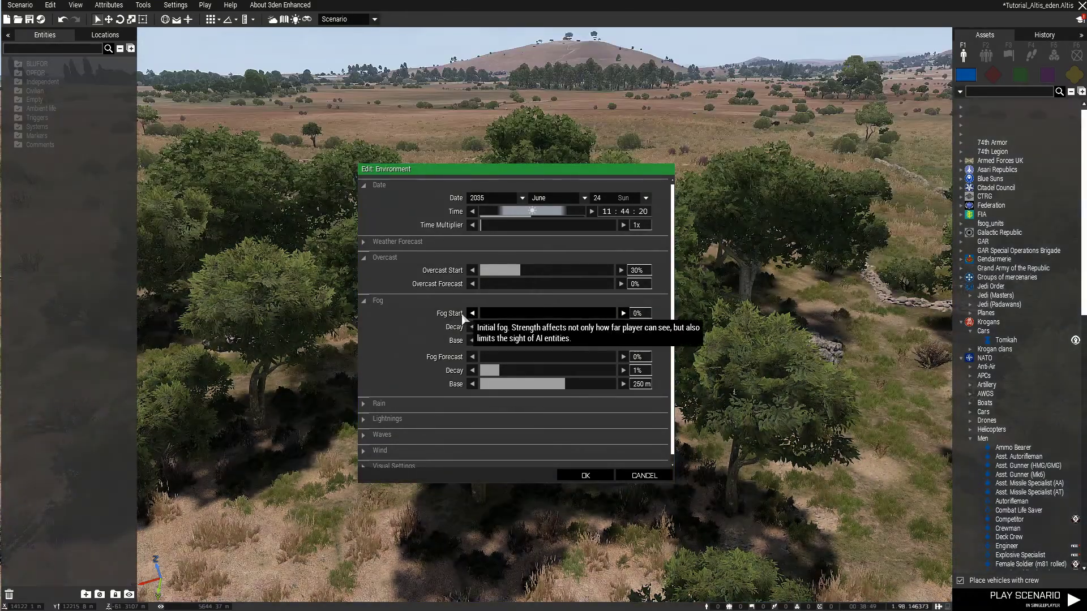
Expand the Weather Forecast section and try out longer Time of Changes values, returning to 00:30:00
click(389, 242)
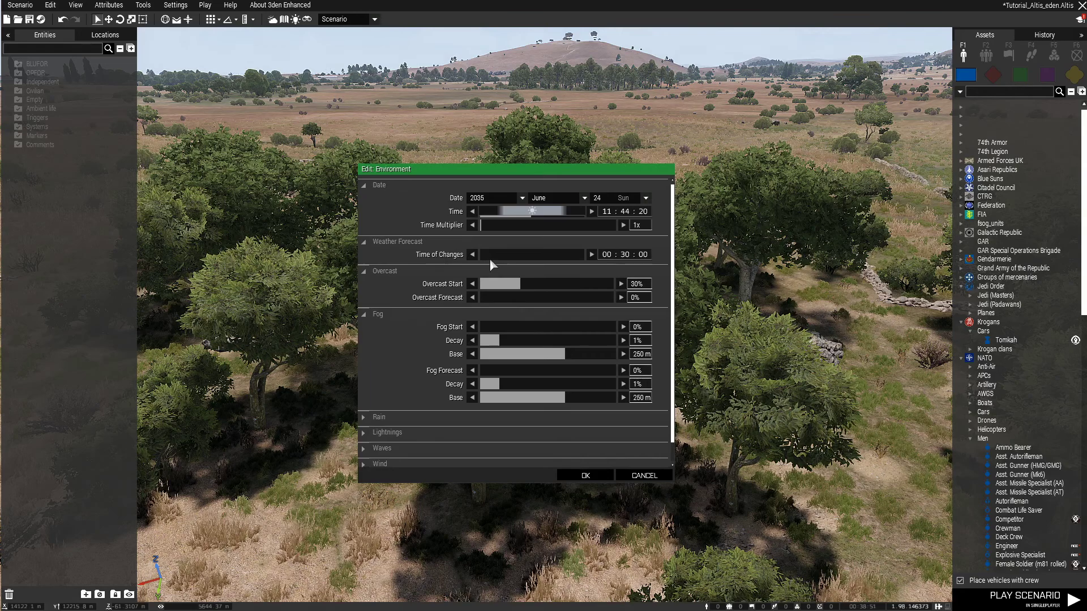
click(523, 255)
drag(554, 257, 637, 336)
drag(575, 254, 453, 257)
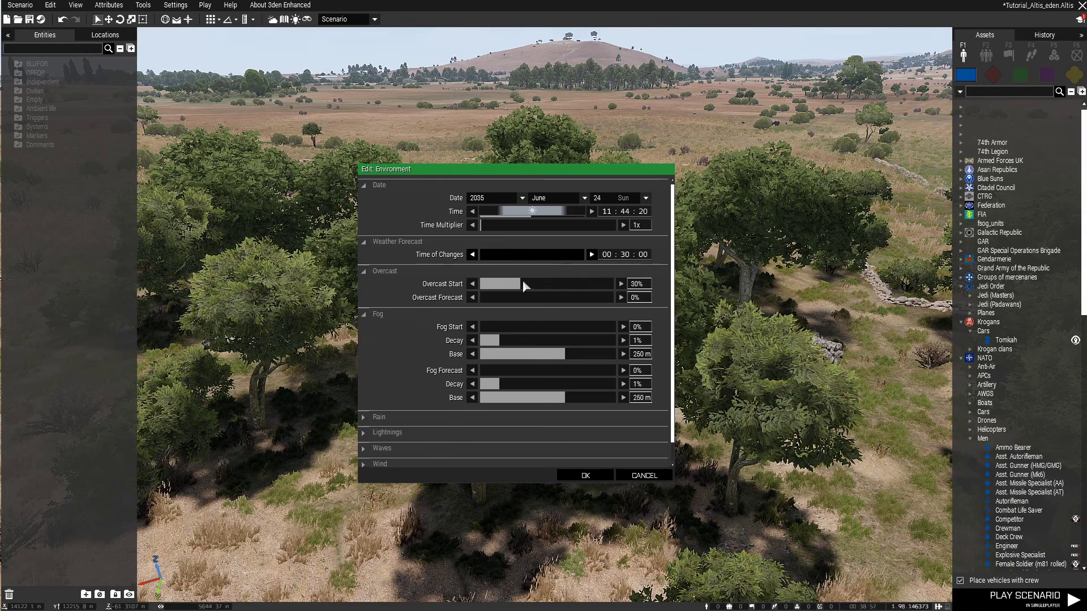
Set Overcast Start to 89% and Overcast Forecast to 100%
drag(521, 283, 598, 283)
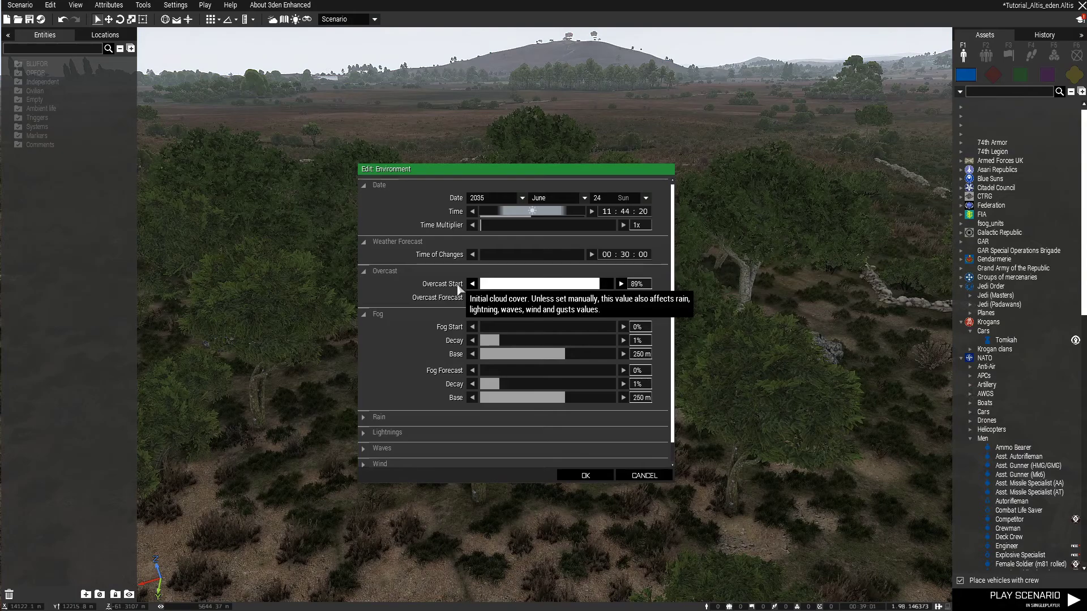
drag(505, 297, 589, 298)
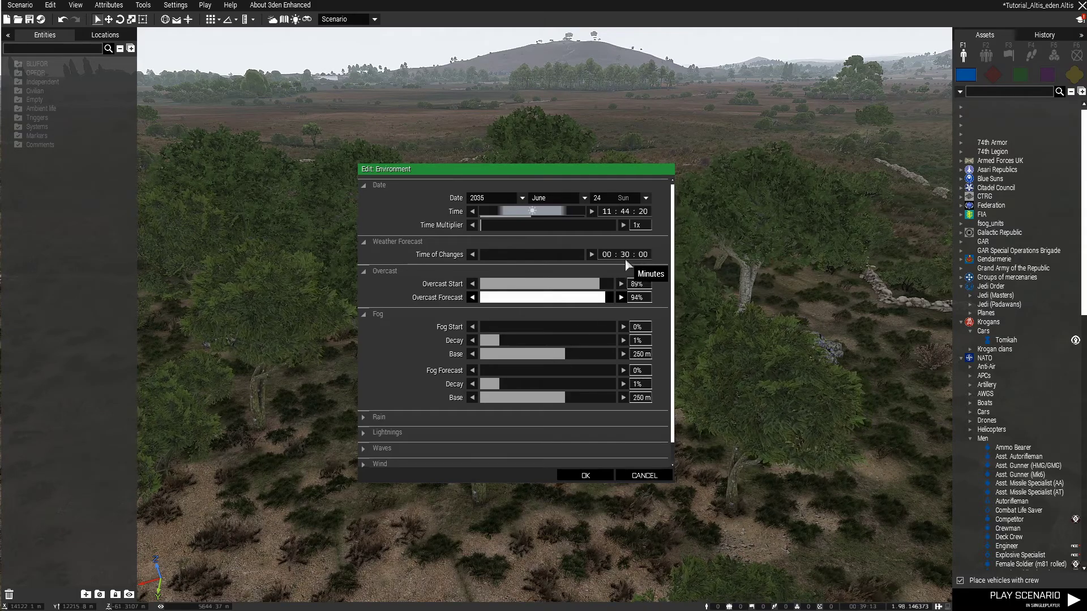
drag(594, 299, 656, 300)
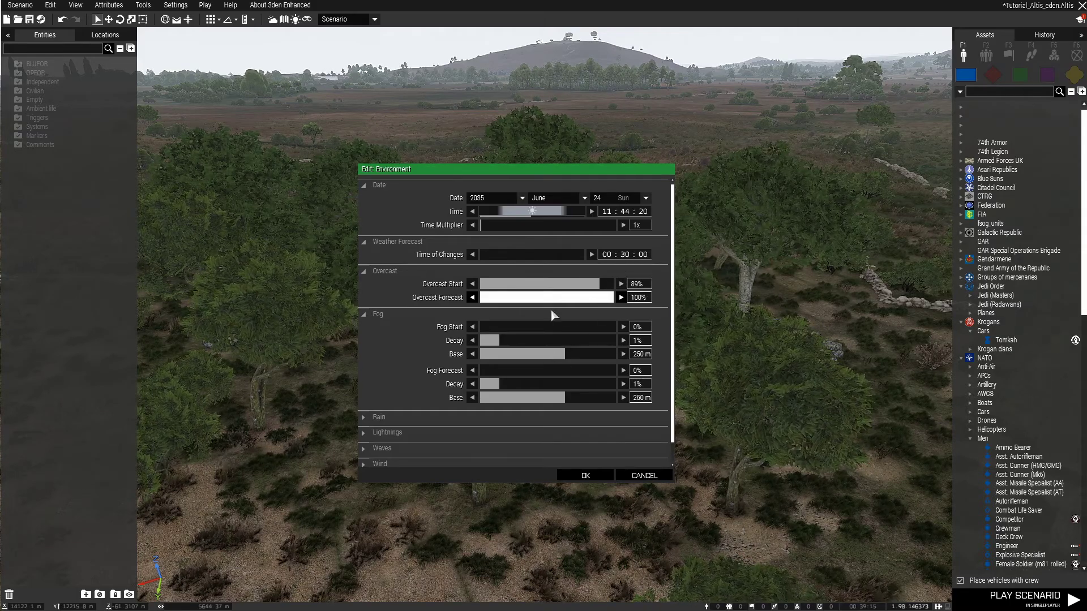
Set Fog Forecast to 100% with a Decay of 2% and a Base of about -66.65, keeping Fog Start at 0%
drag(568, 371, 657, 368)
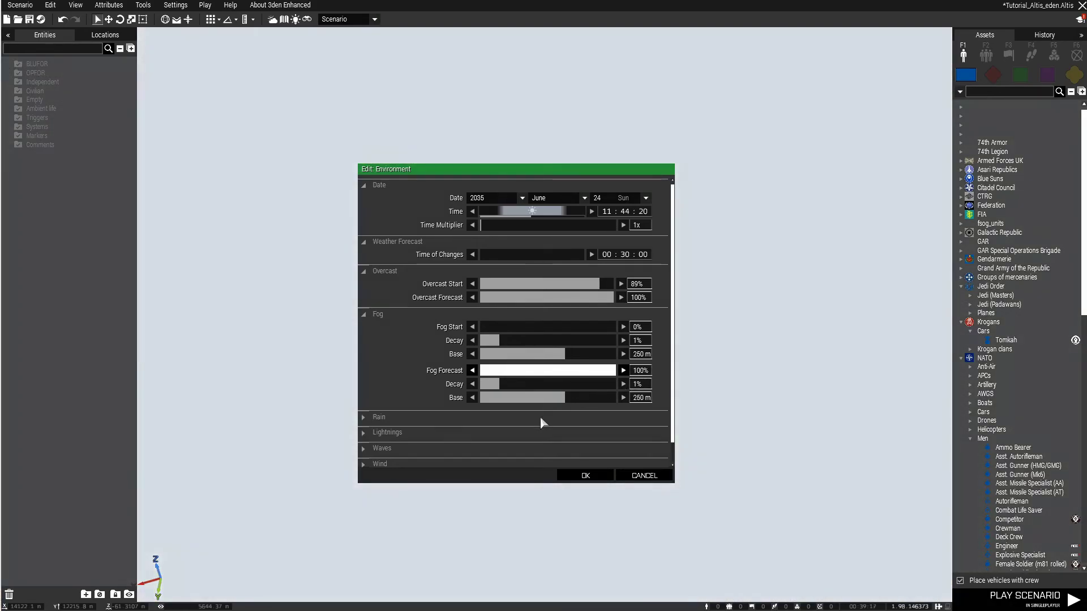
click(482, 327)
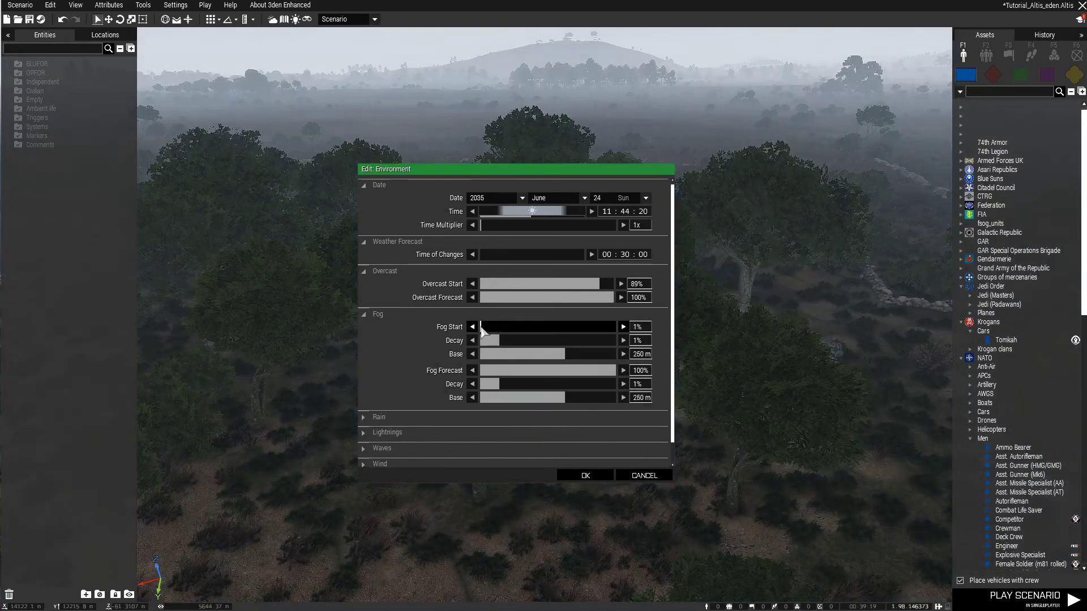
click(481, 327)
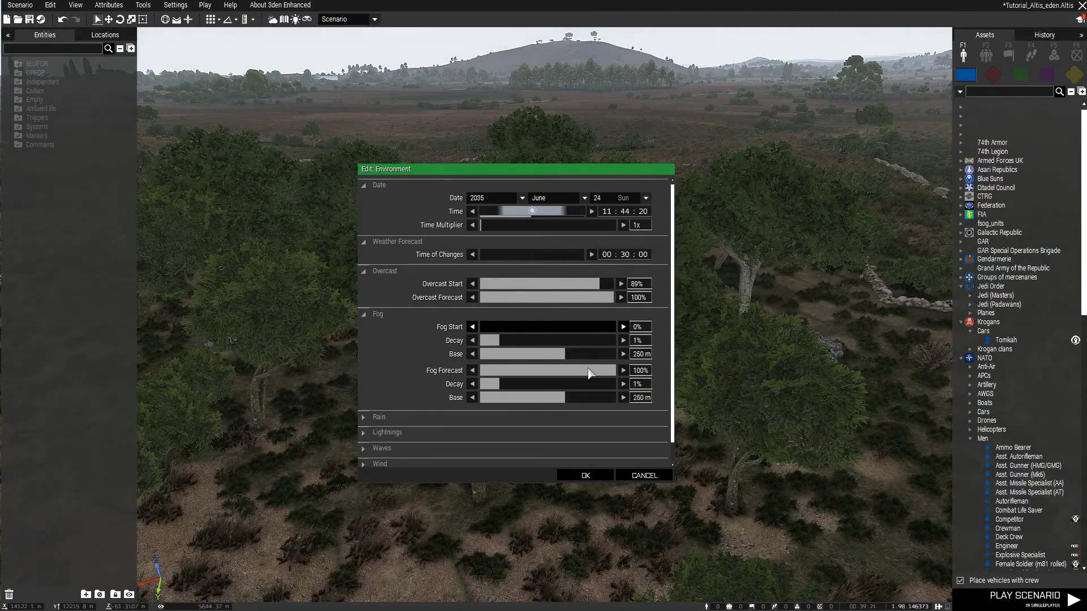
mouse_move(527, 384)
mouse_down()
mouse_move(616, 387)
mouse_move(512, 385)
mouse_up()
drag(576, 400, 544, 404)
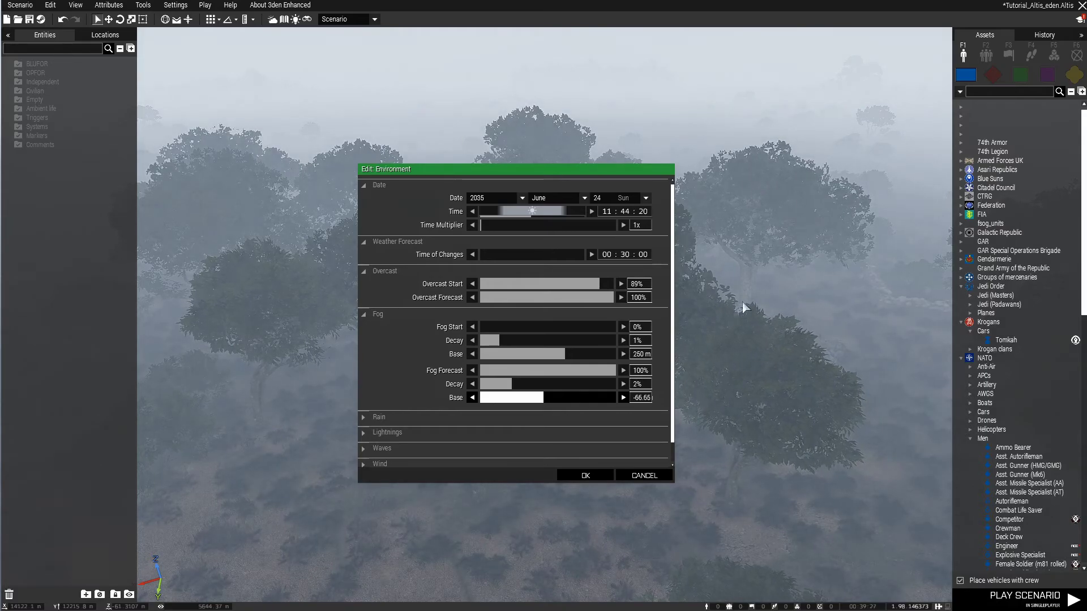
Expand the Rain section, try Rain Start and Rain Forecast at 100% with Manual Override, and turn the override off again
click(379, 417)
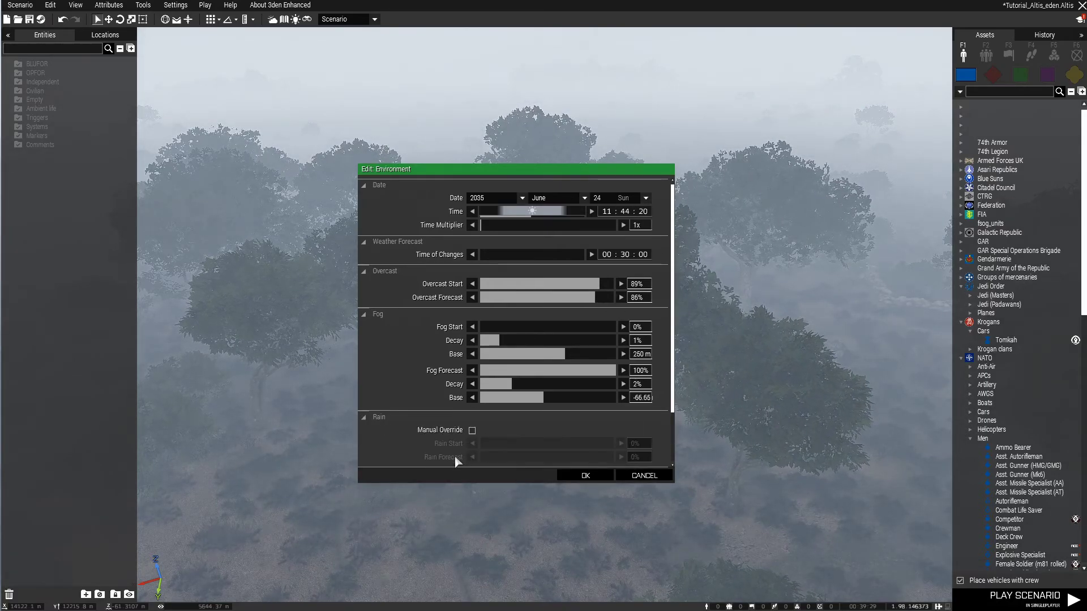
scroll(502, 387, down, 2)
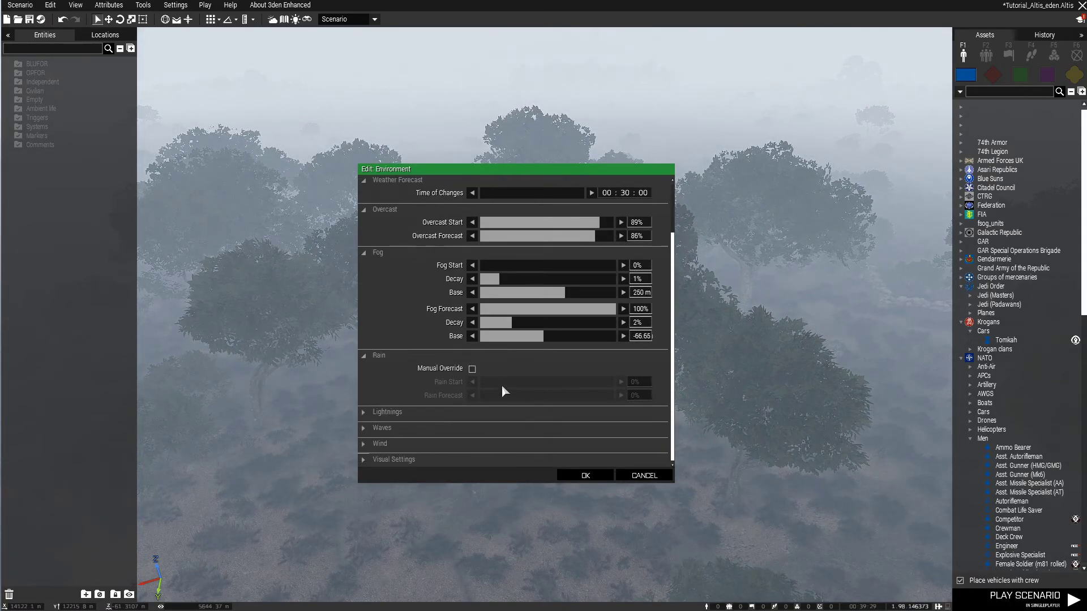
click(474, 370)
drag(504, 382, 637, 396)
click(472, 369)
scroll(458, 379, up, 2)
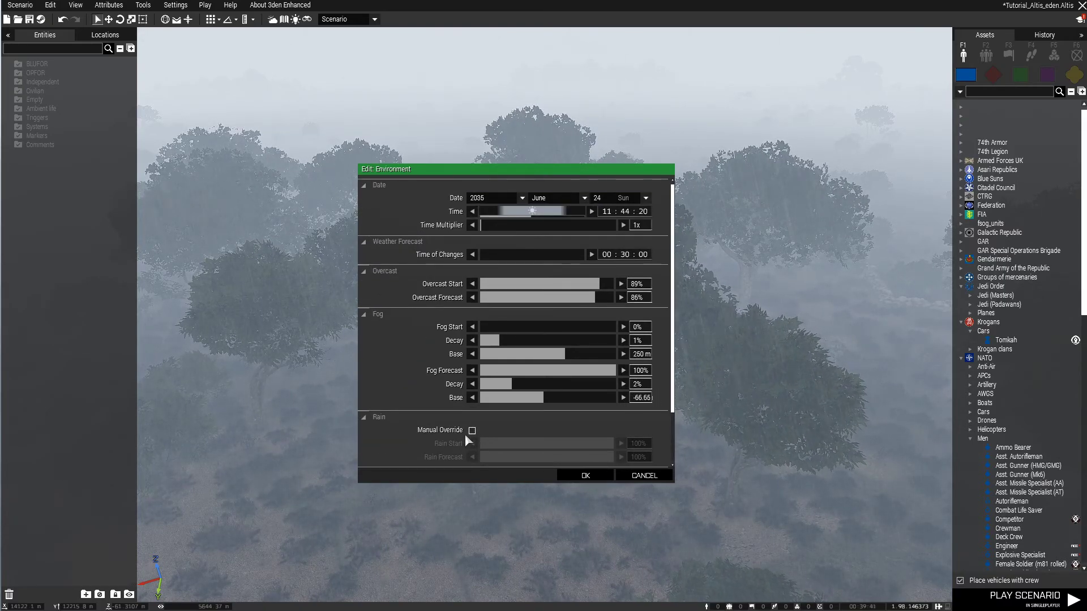
Expand the Lightnings, Waves and Wind sections and turn off Manual Override for both Waves and Wind
scroll(471, 419, down, 2)
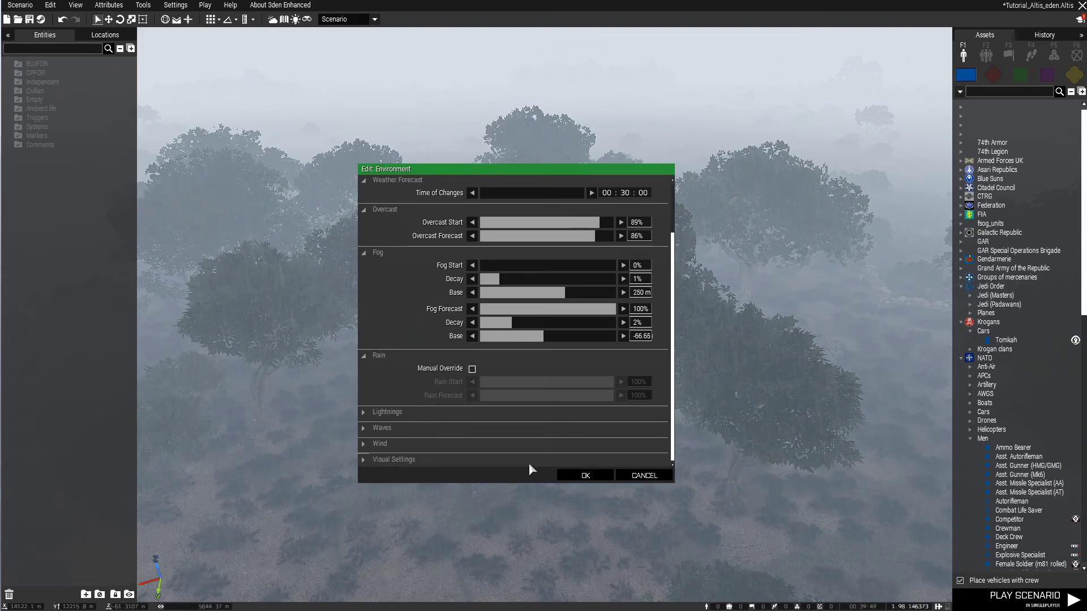
click(397, 412)
click(392, 437)
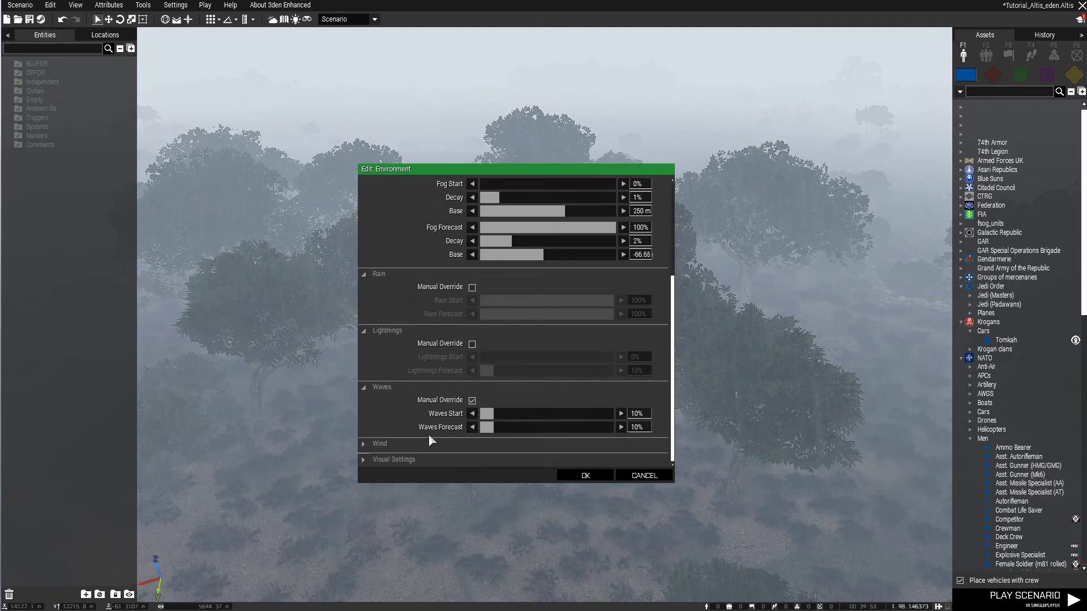
click(388, 445)
click(472, 456)
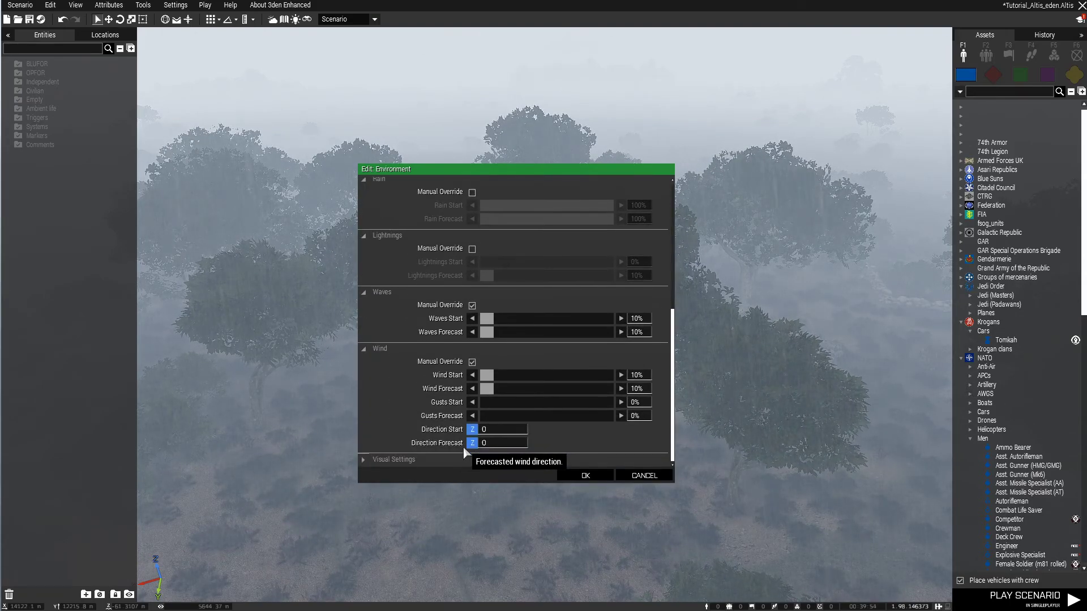
click(472, 362)
click(472, 306)
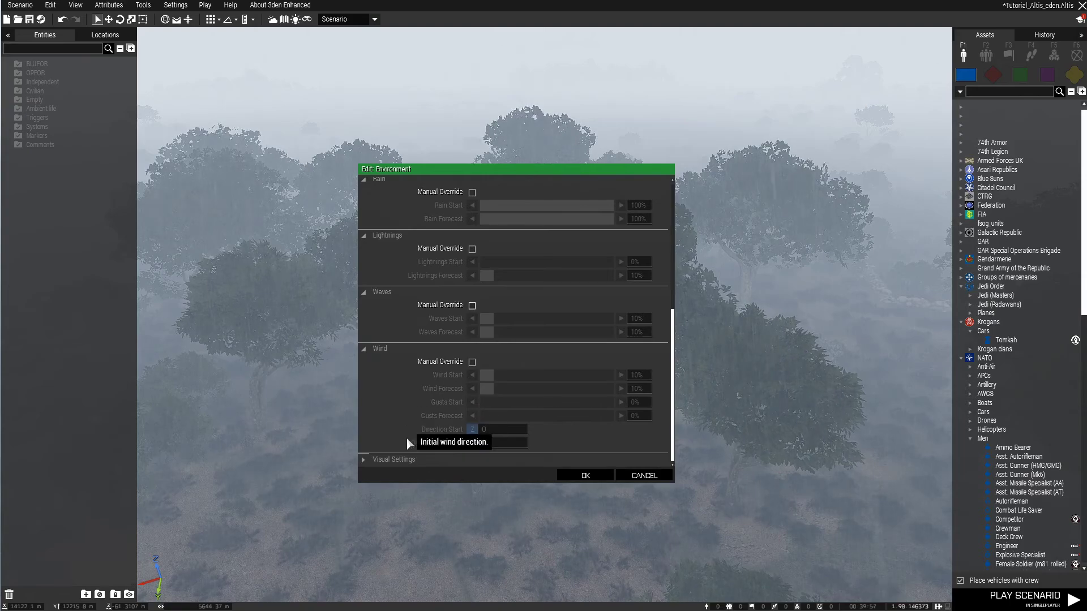
Expand the Visual Settings section and review the Disable Grass options, leaving it on Unchanged
click(399, 460)
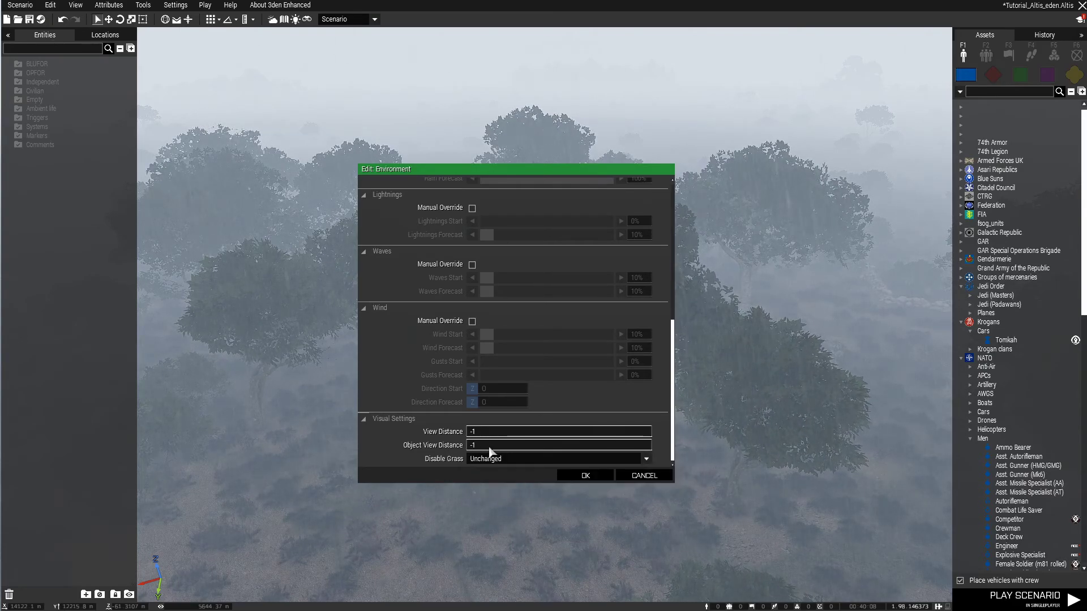
click(490, 461)
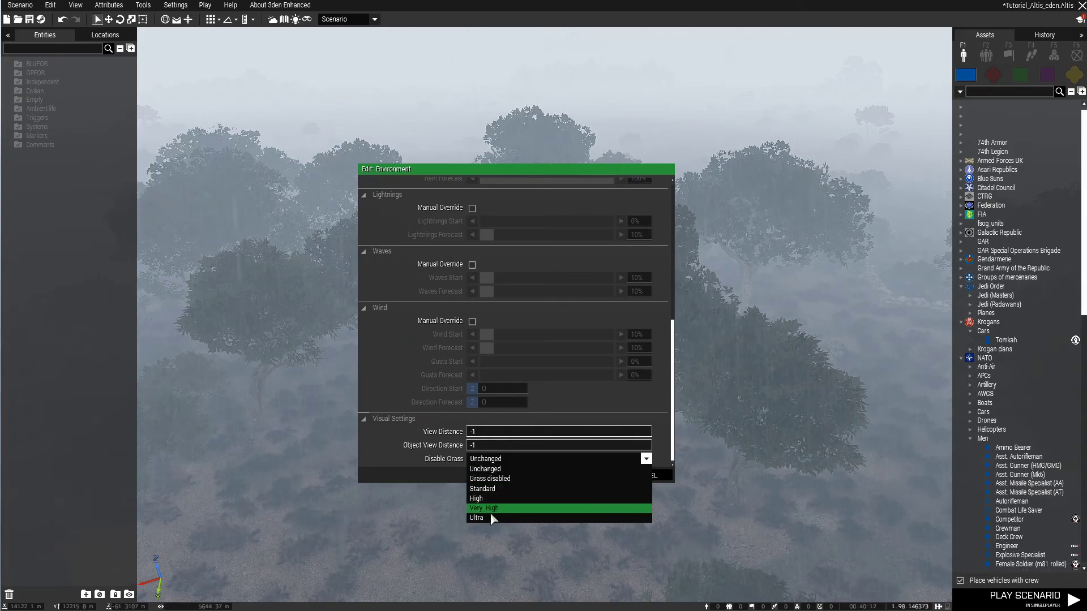
click(509, 467)
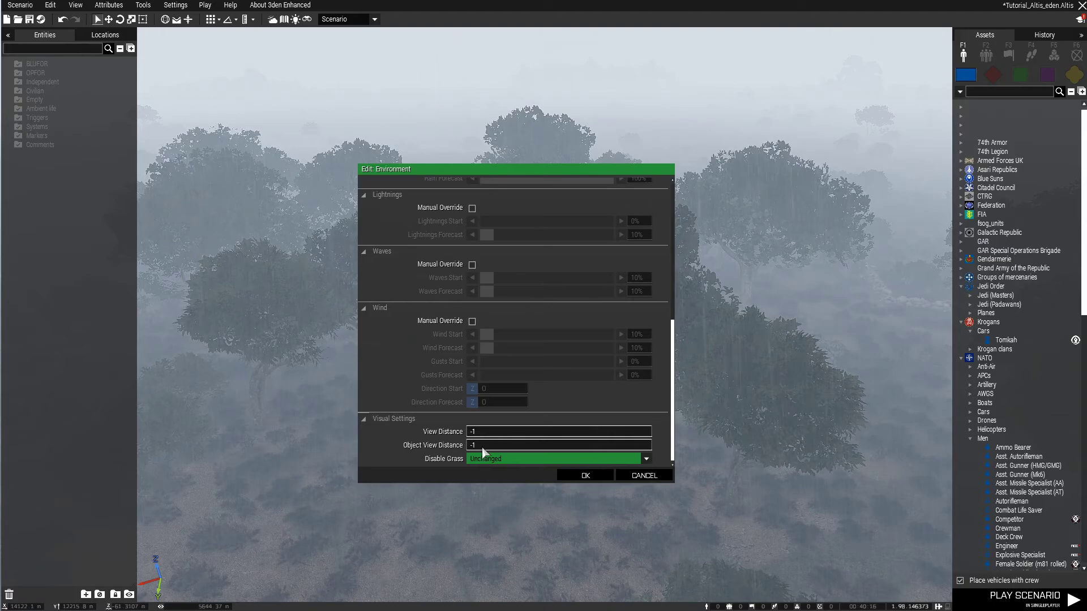
Try out a value of 500 for both Object View Distance and View Distance
click(484, 449)
text(5)
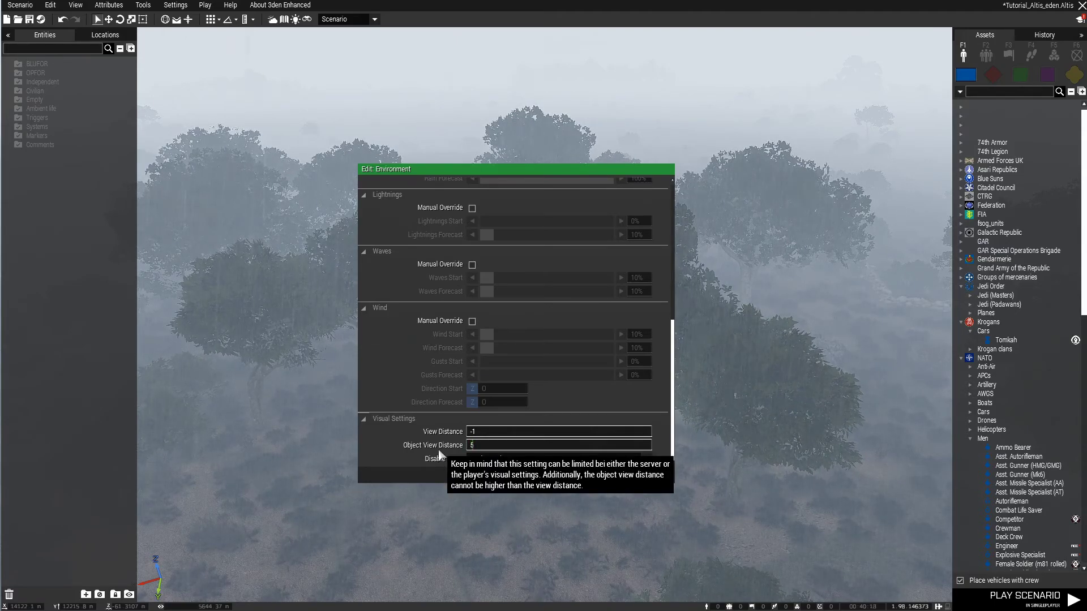
text(00)
click(486, 433)
text(500)
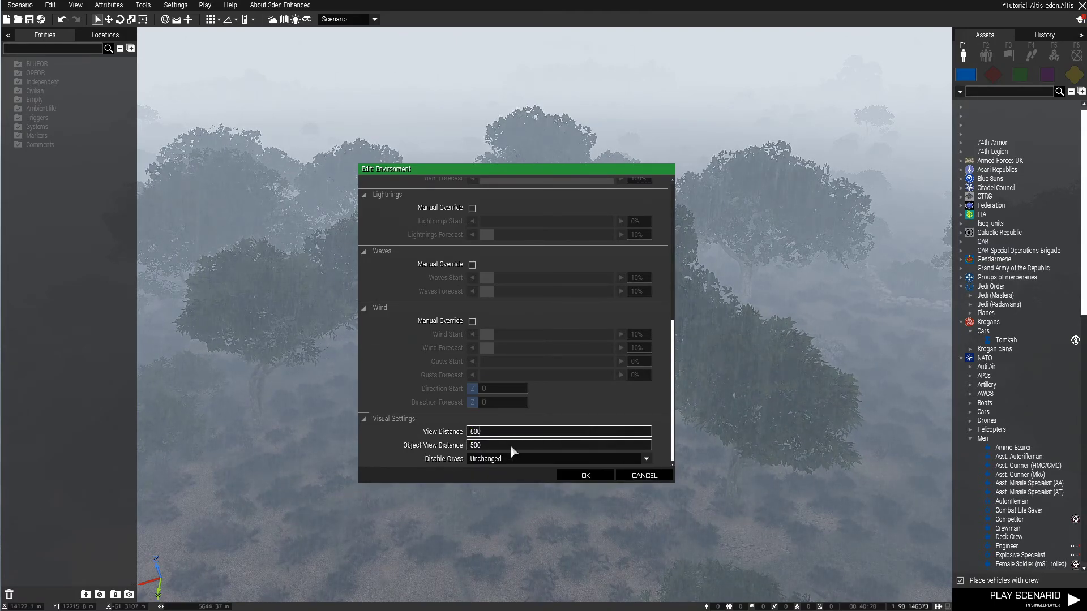
Set View Distance and Object View Distance back to -1 and apply the environment attributes
drag(493, 432, 464, 428)
text(-1)
double_click(498, 446)
text(-1)
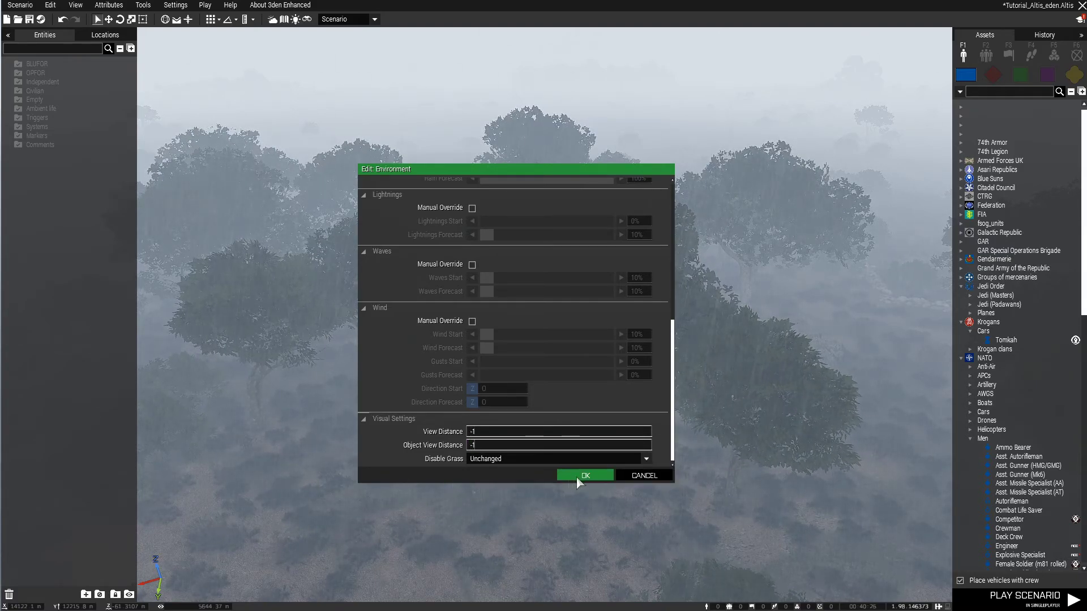
click(576, 476)
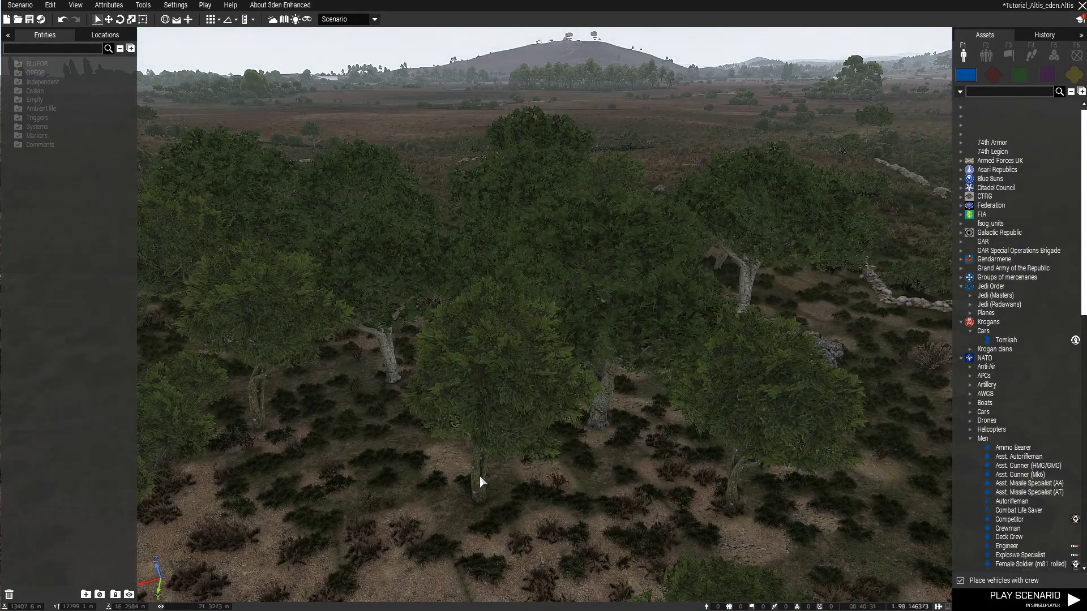
right_drag(495, 475, 553, 498)
scroll(596, 501, down, 10)
right_drag(641, 466, 576, 433)
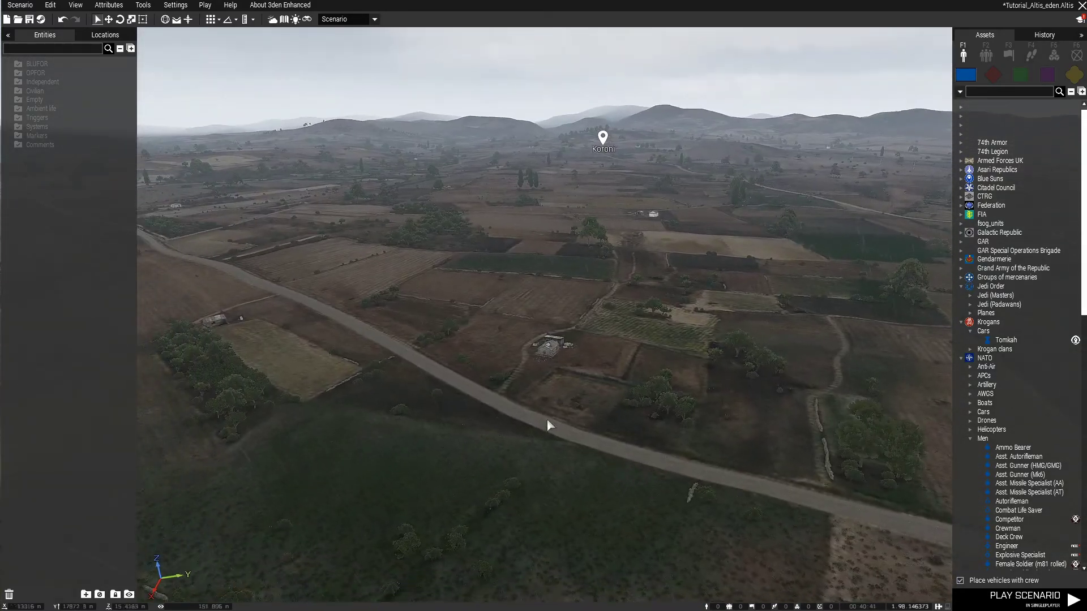
Open the scenario's multiplayer attributes, browse the available game types, and set the Game Type to Cooperative Mission
click(124, 6)
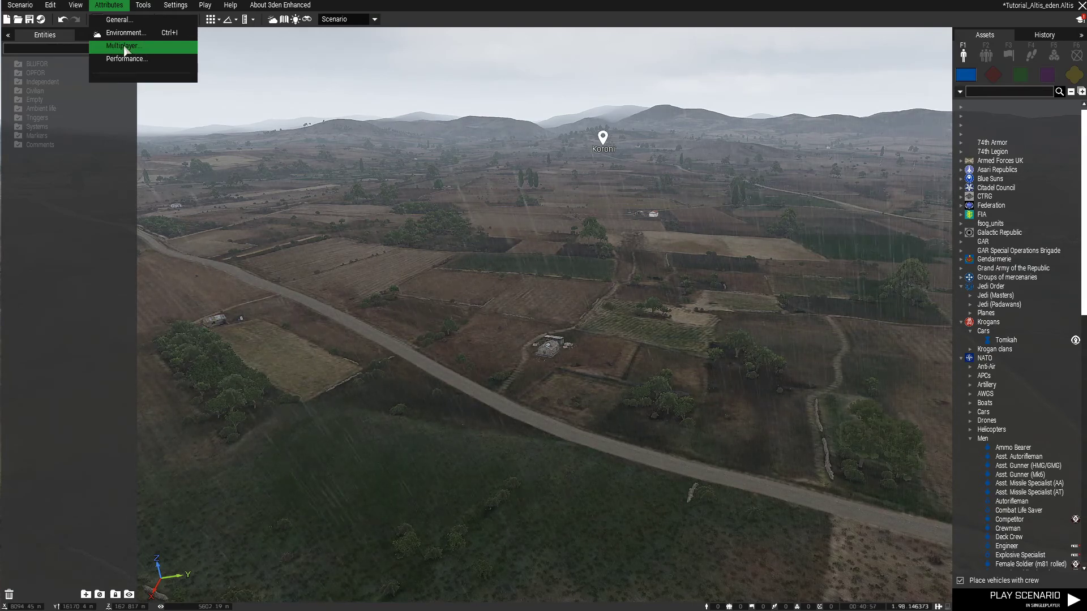
click(125, 49)
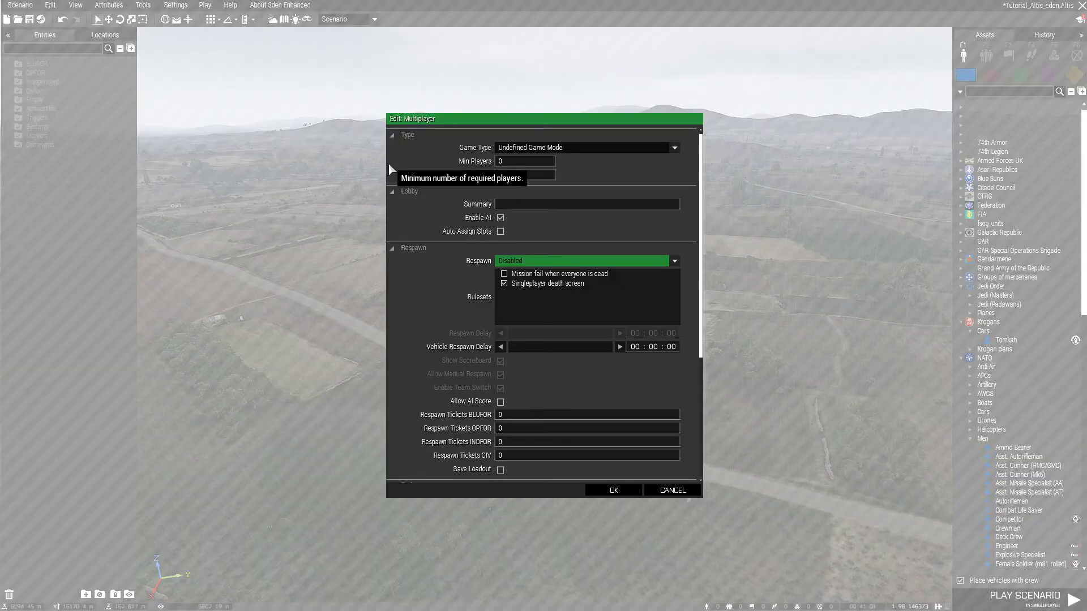
click(527, 149)
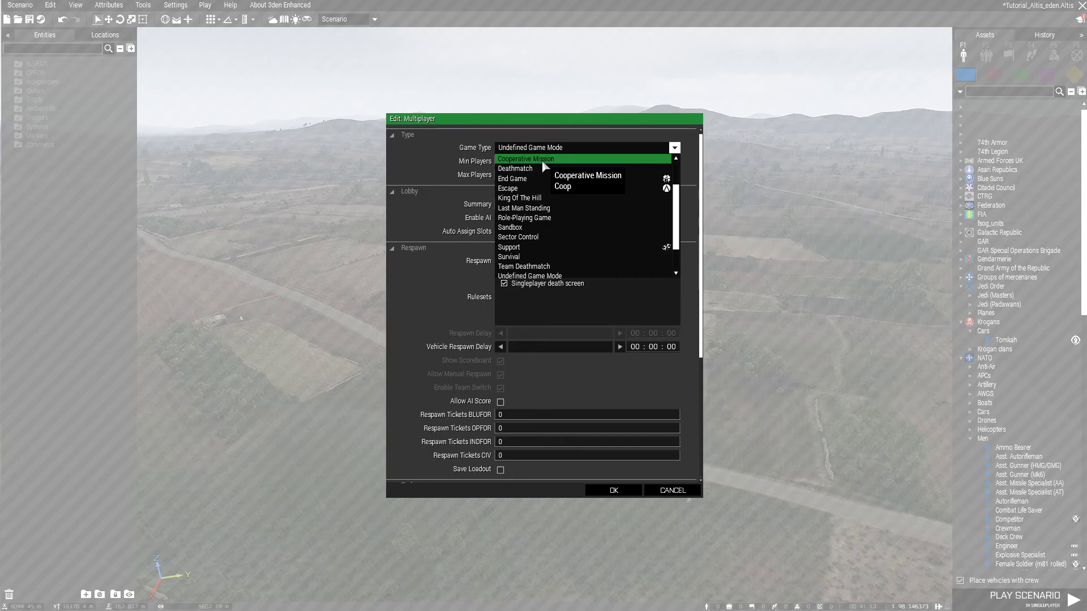
scroll(530, 189, up, 4)
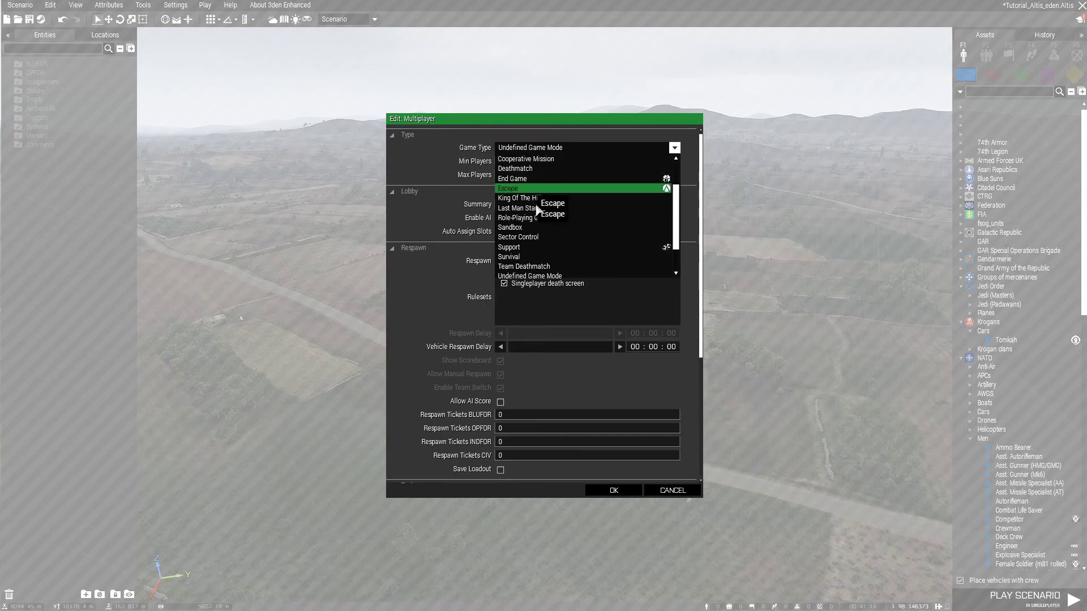
scroll(541, 171, down, 8)
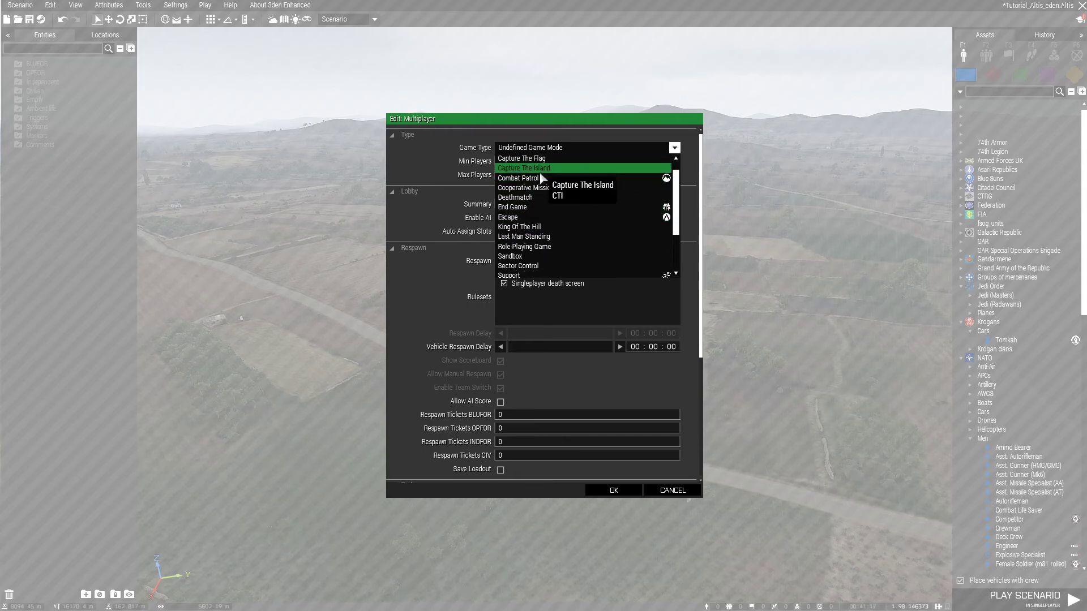
scroll(557, 191, up, 3)
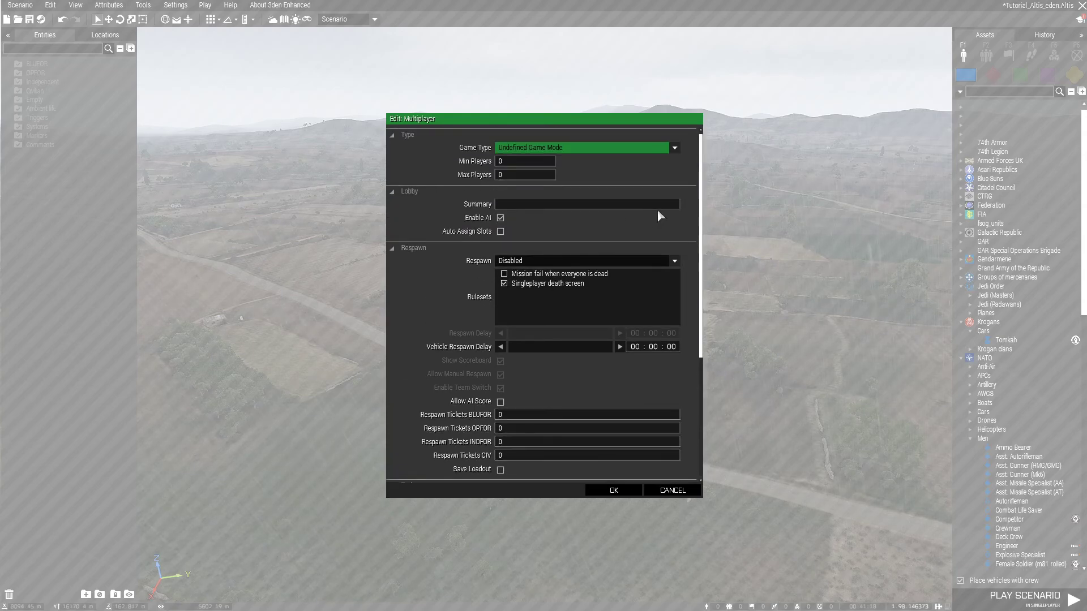
click(647, 146)
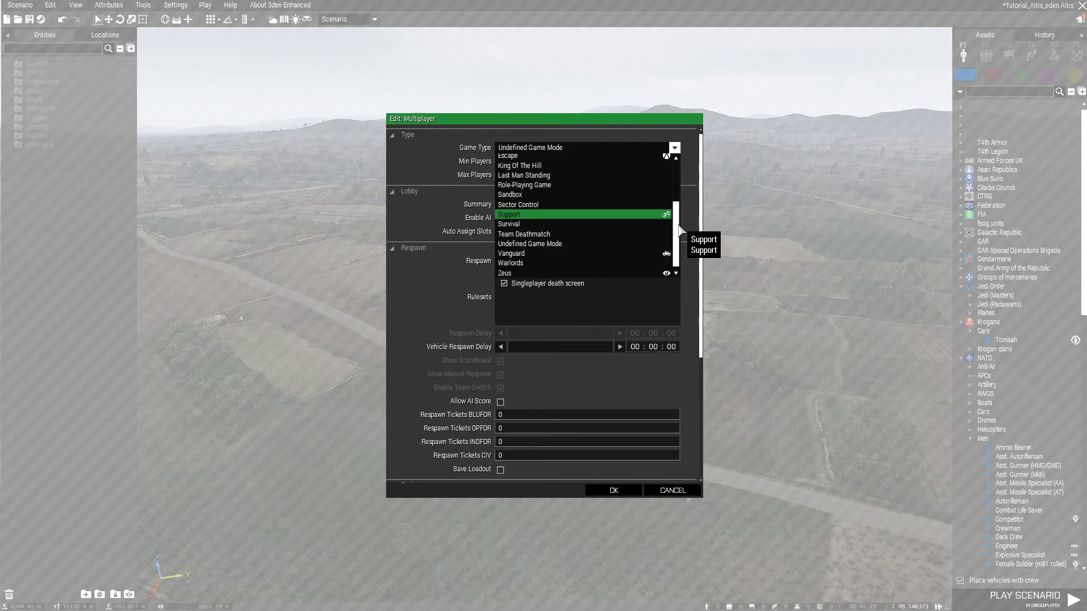
drag(679, 229, 669, 170)
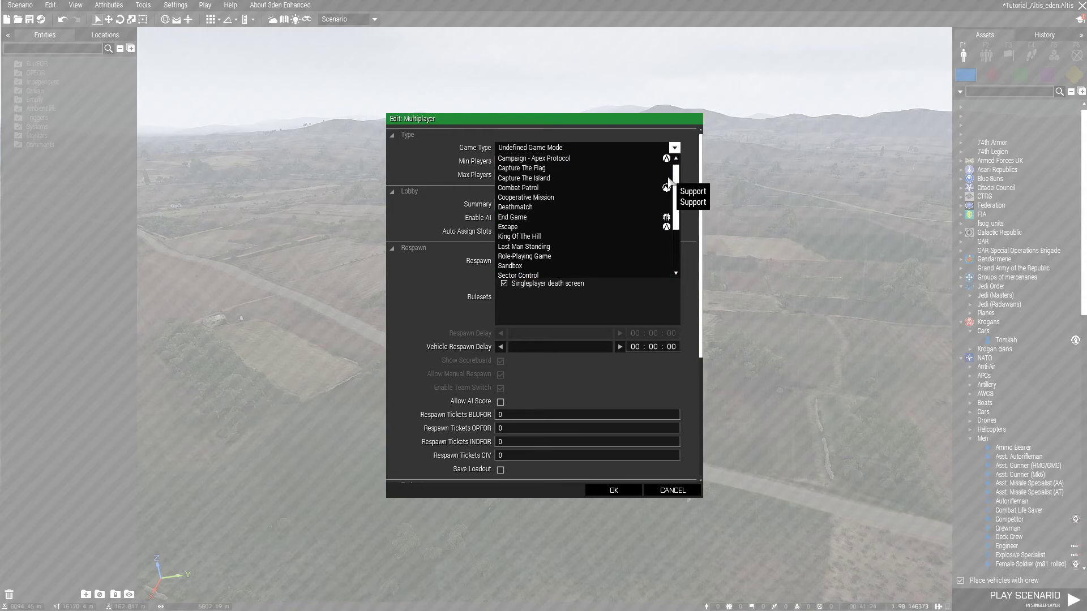
click(548, 200)
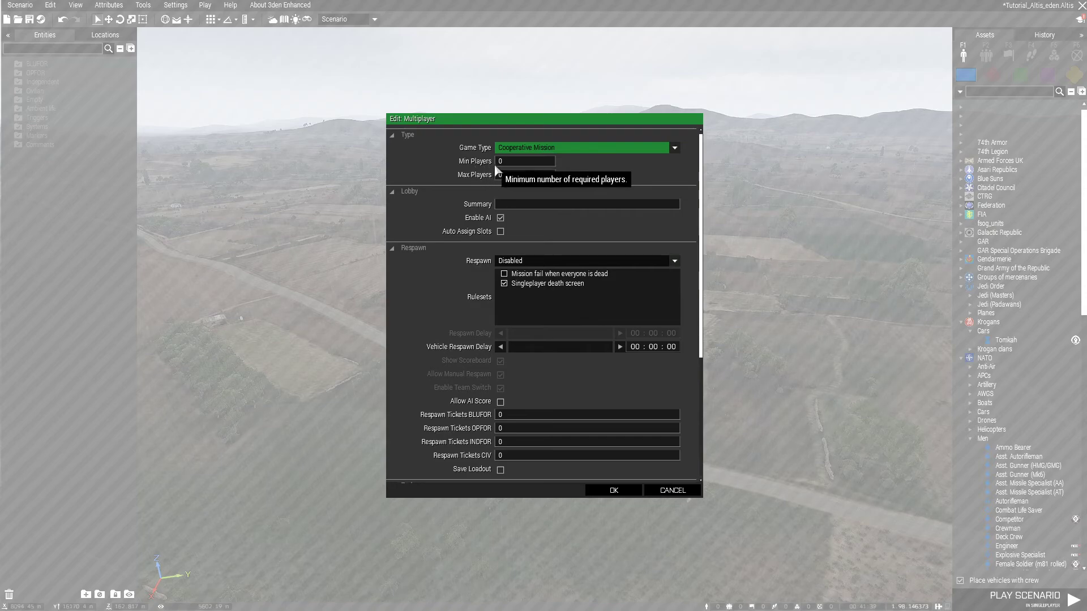
Set Min Players to 1 and Max Players to 60
click(504, 162)
drag(504, 162, 479, 166)
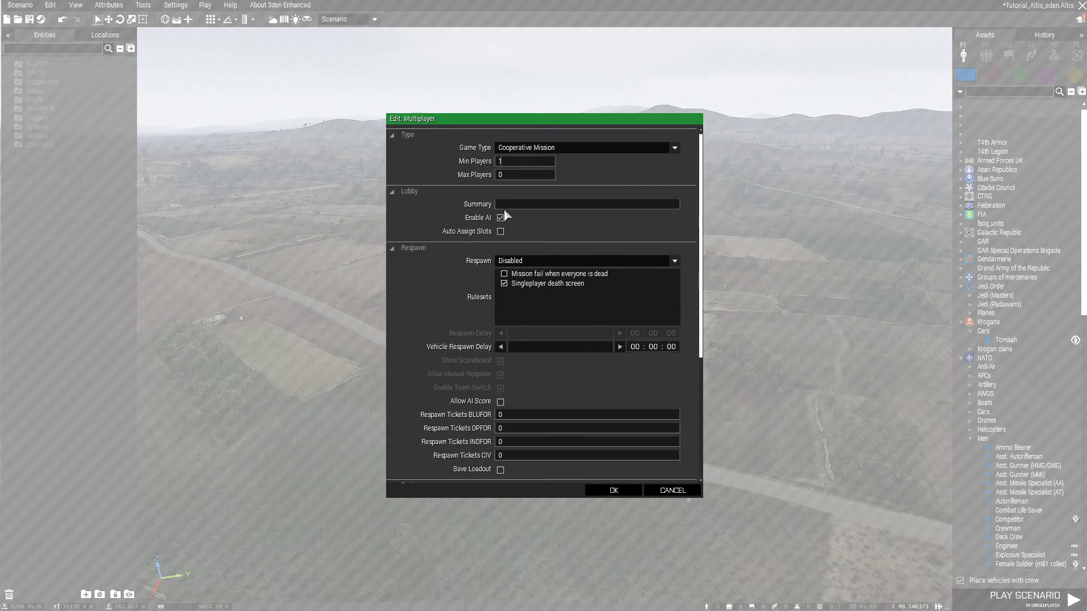
mouse_move(495, 223)
drag(499, 177, 664, 276)
text(60)
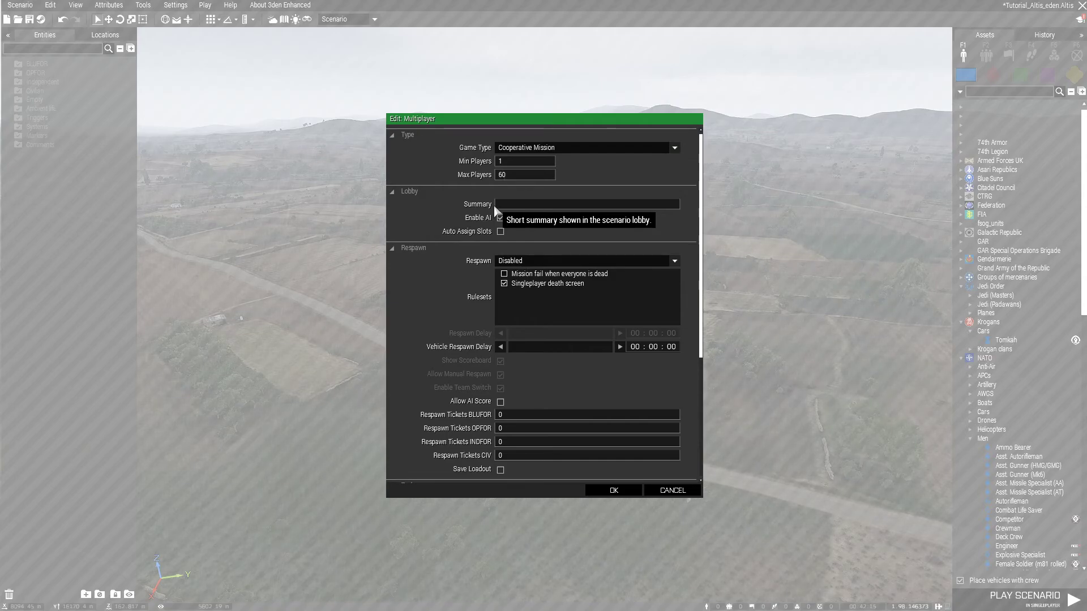
Leave the lobby Summary empty and turn off Enable AI
click(542, 206)
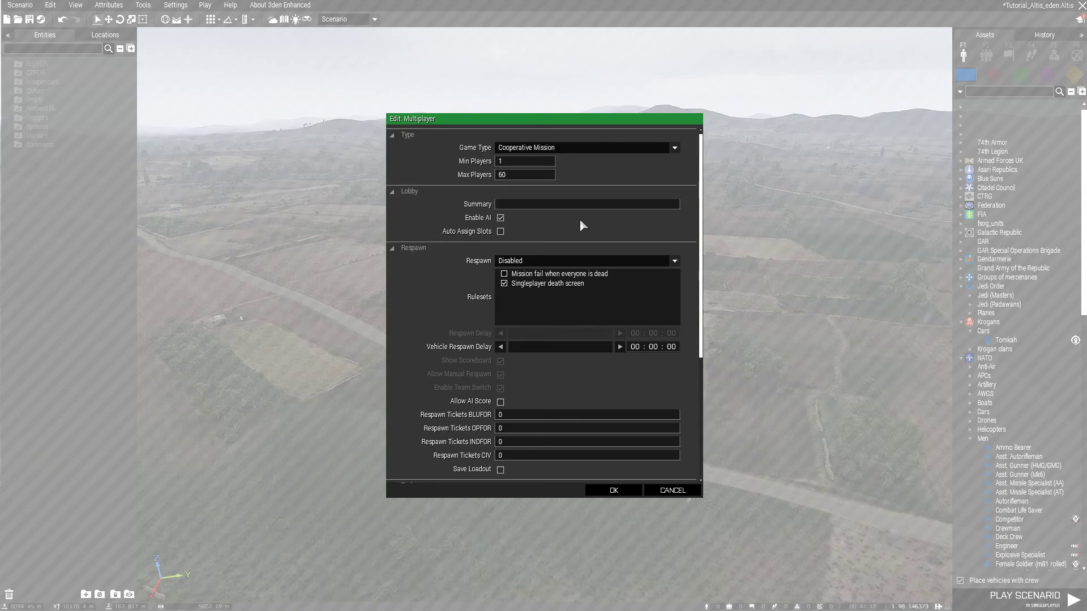
click(500, 219)
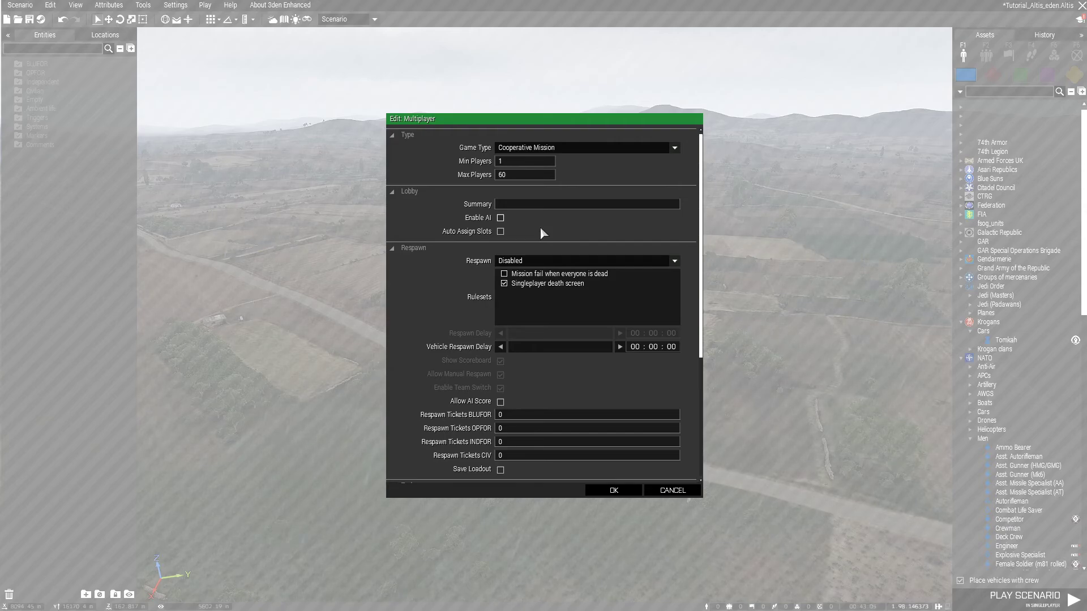
Set the scenario's Respawn mode to Respawn on Custom Position
mouse_move(470, 237)
click(520, 262)
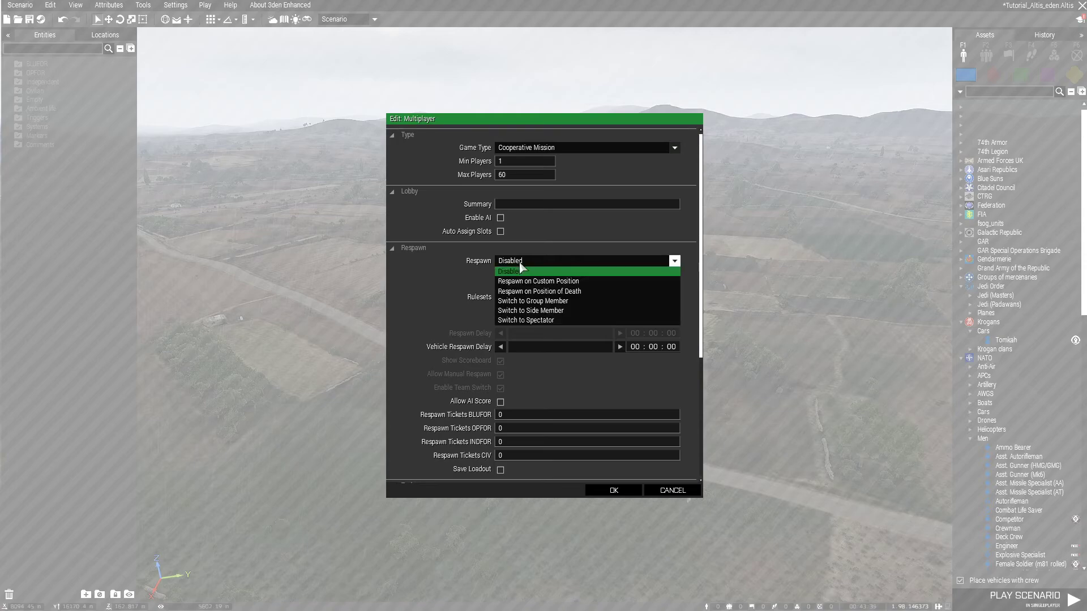
click(570, 281)
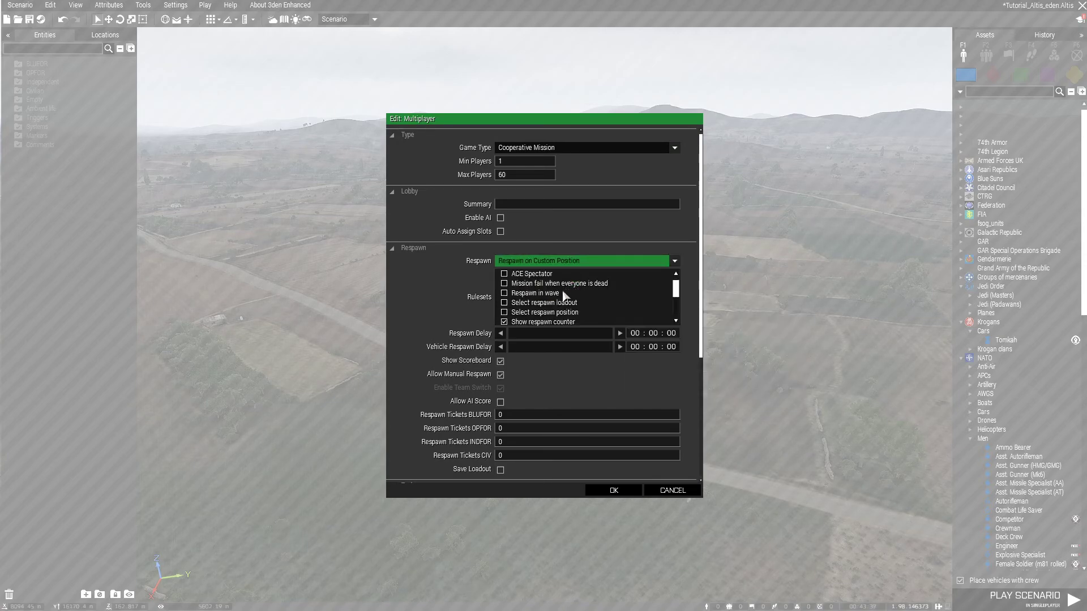
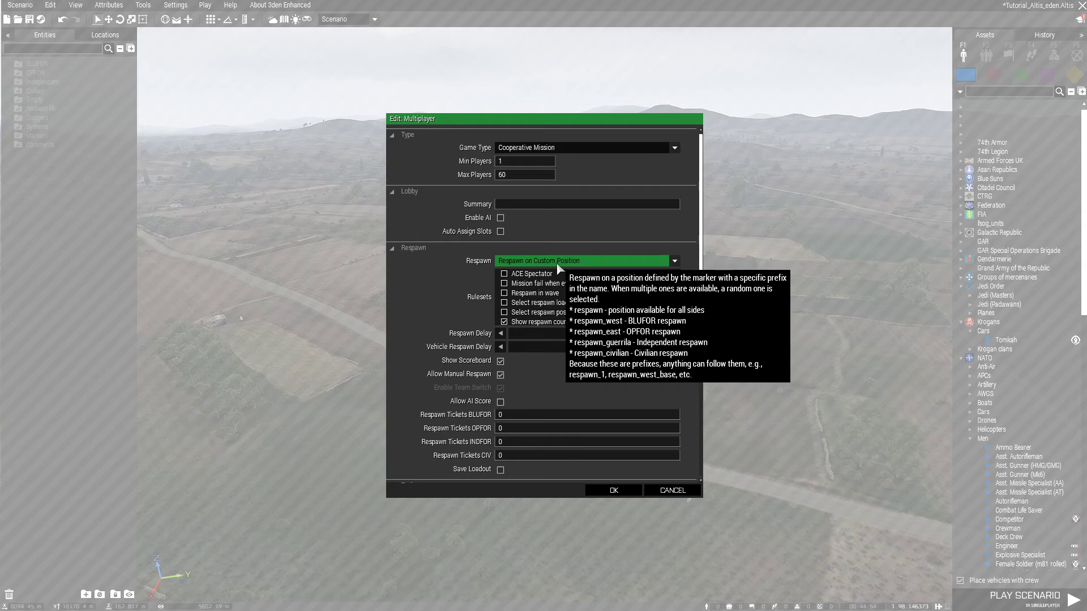
click(525, 275)
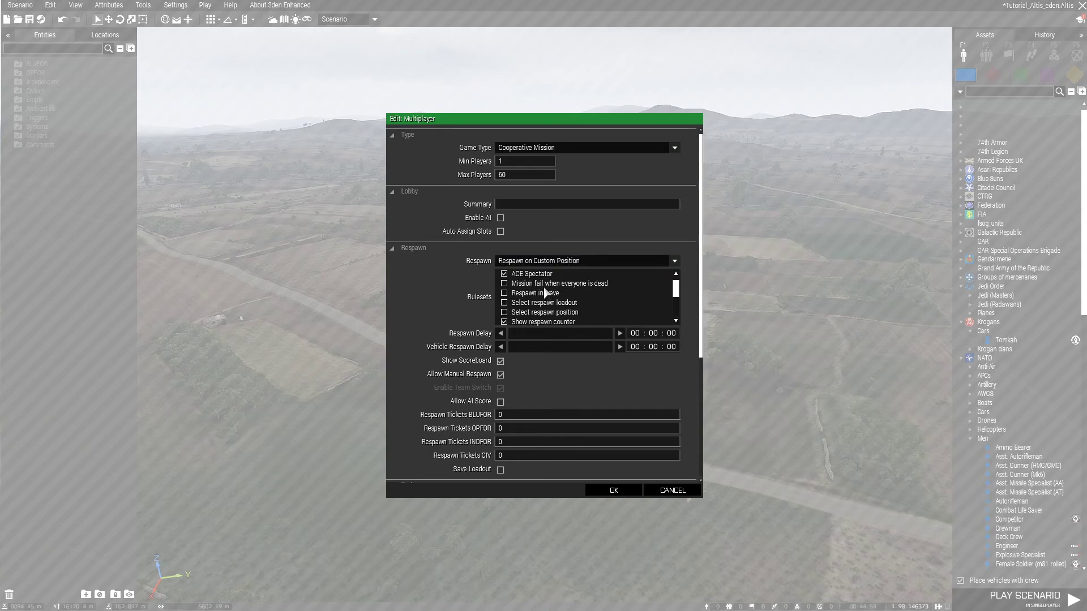
click(519, 285)
click(509, 283)
click(508, 274)
Enable the Select respawn position ruleset and leave Allow Manual Respawn turned on
click(504, 312)
scroll(516, 306, down, 2)
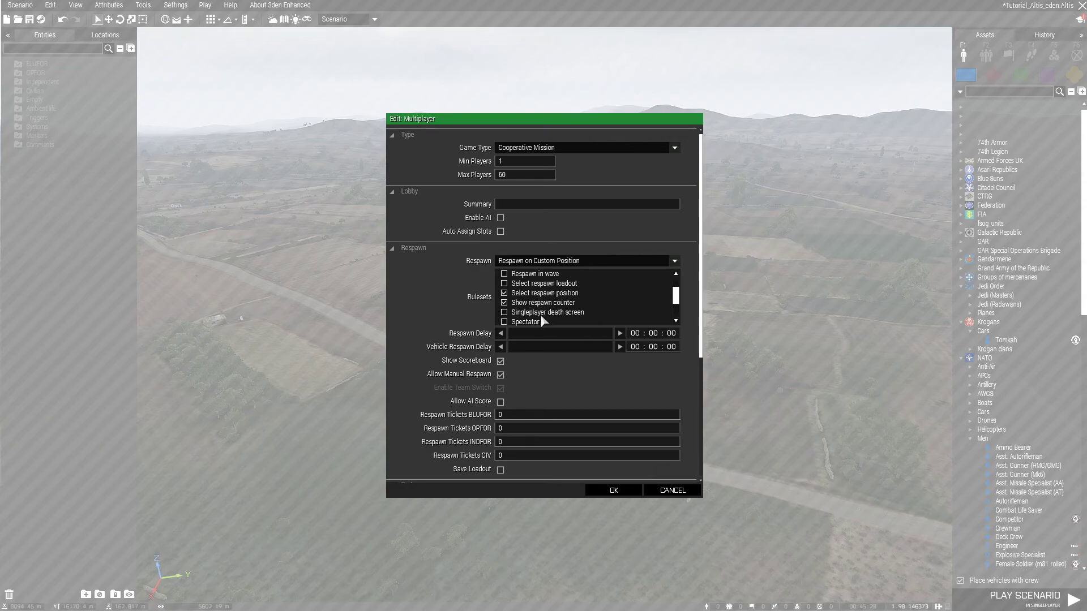
scroll(541, 314, down, 3)
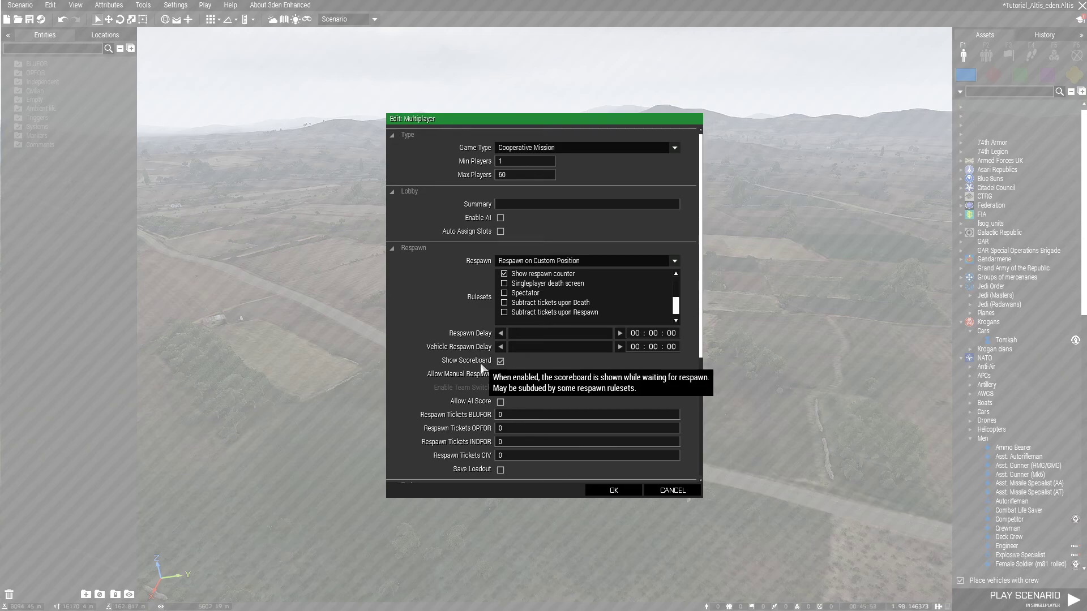
click(500, 375)
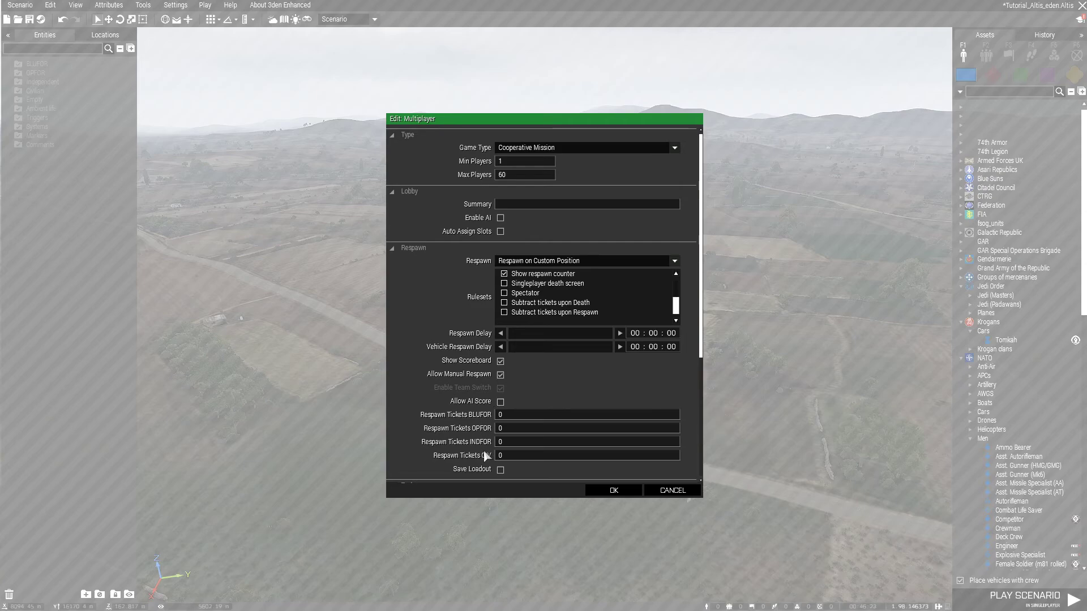
Expand the Tasks settings, review the Shared Objectives options and keep them Disabled
scroll(485, 425, down, 2)
scroll(665, 387, down, 2)
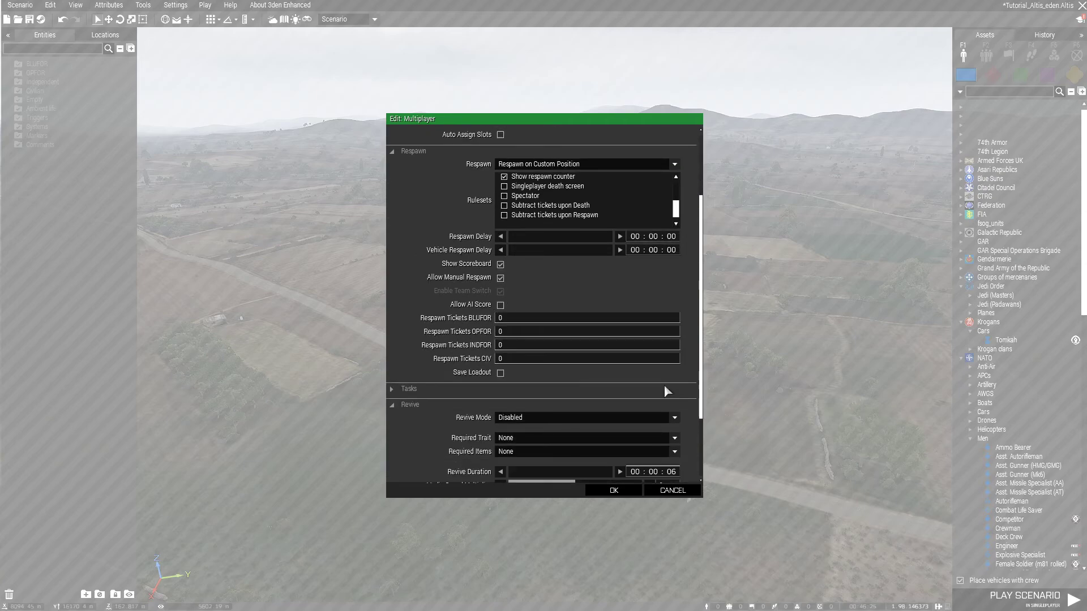
click(416, 389)
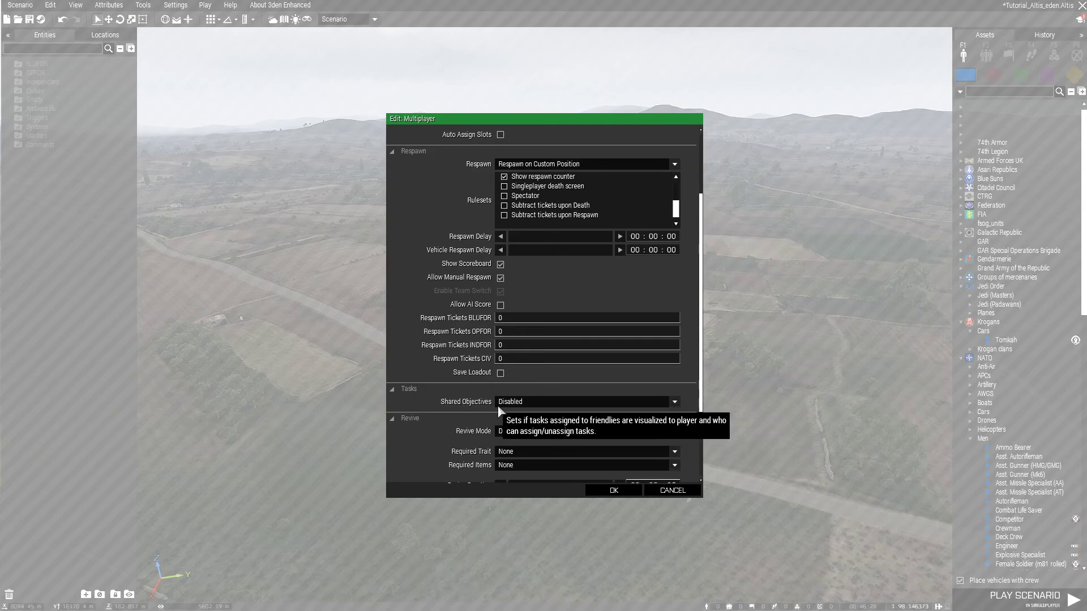
click(512, 401)
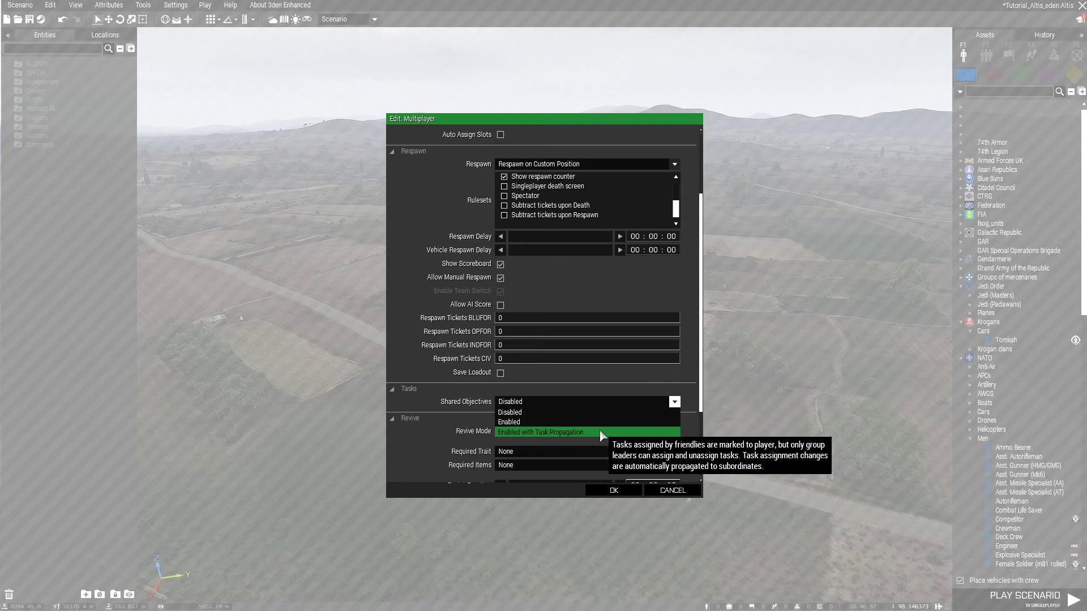
click(517, 412)
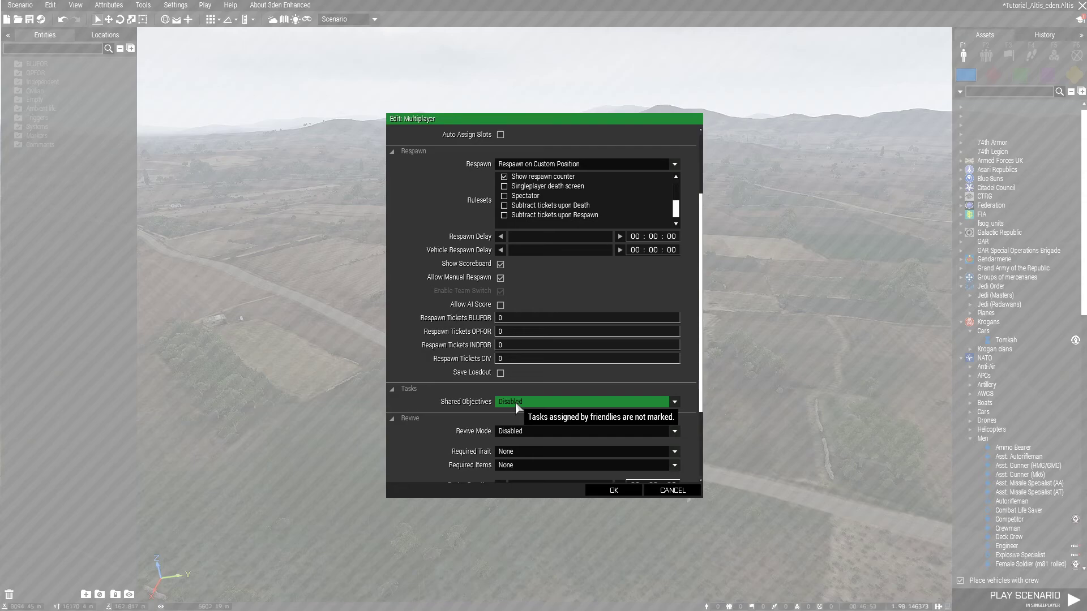
Keep Revive Mode set to Disabled, review the remaining revive settings and collapse the Revive section
scroll(422, 404, down, 1)
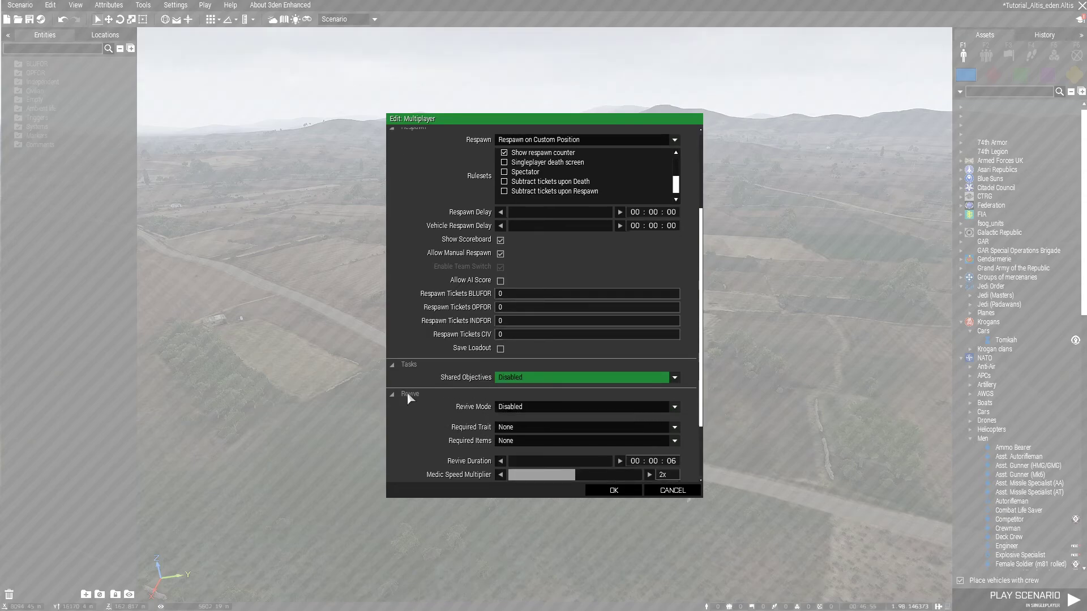
click(525, 406)
click(525, 405)
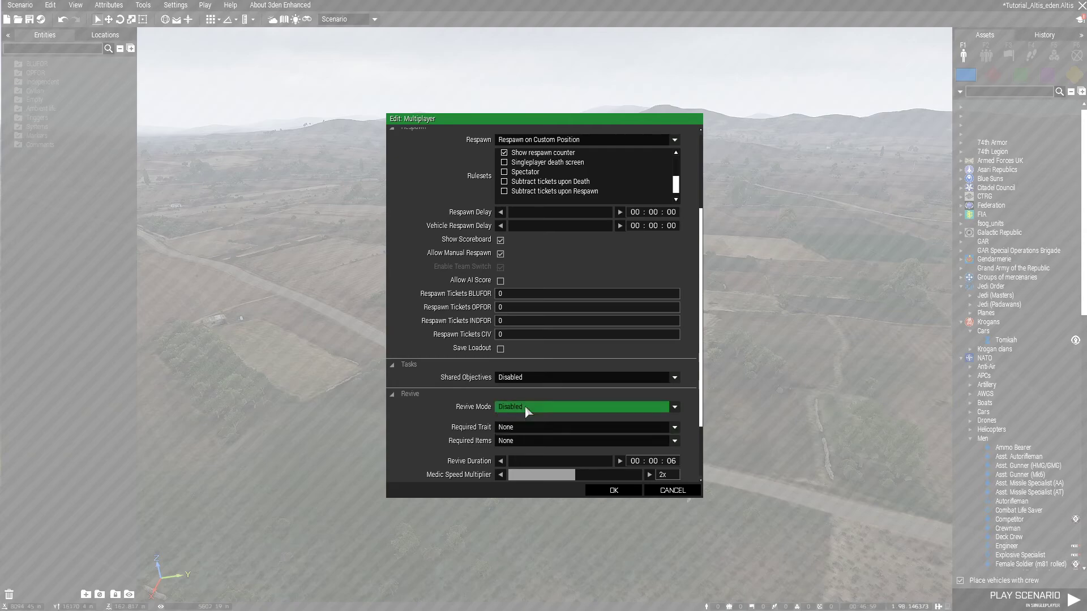
scroll(700, 441, down, 3)
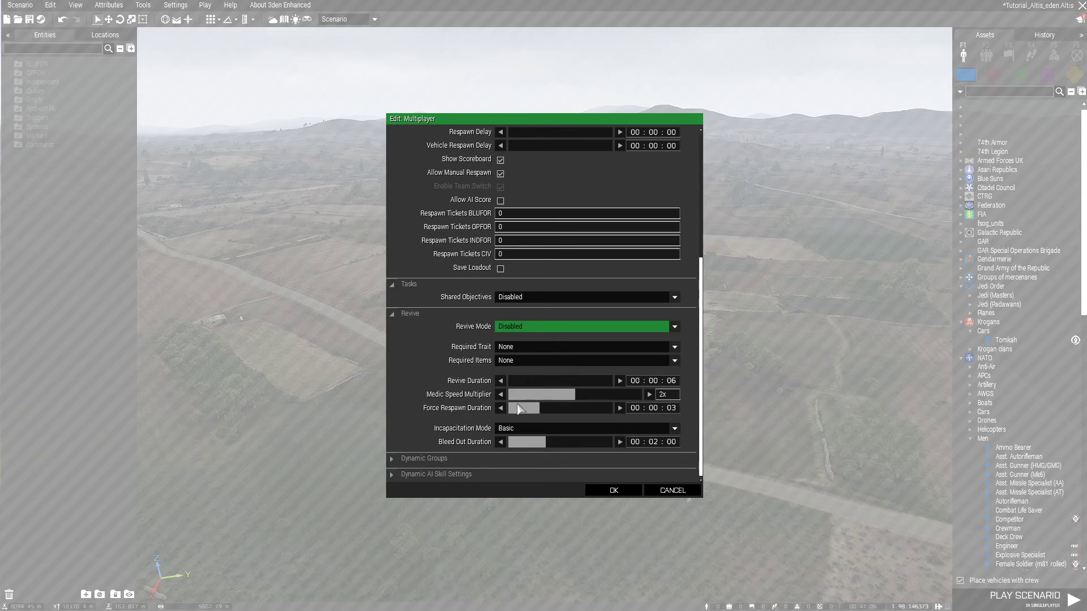
click(408, 311)
Expand the Dynamic Groups section, try its Enable option and leave it turned off
click(424, 458)
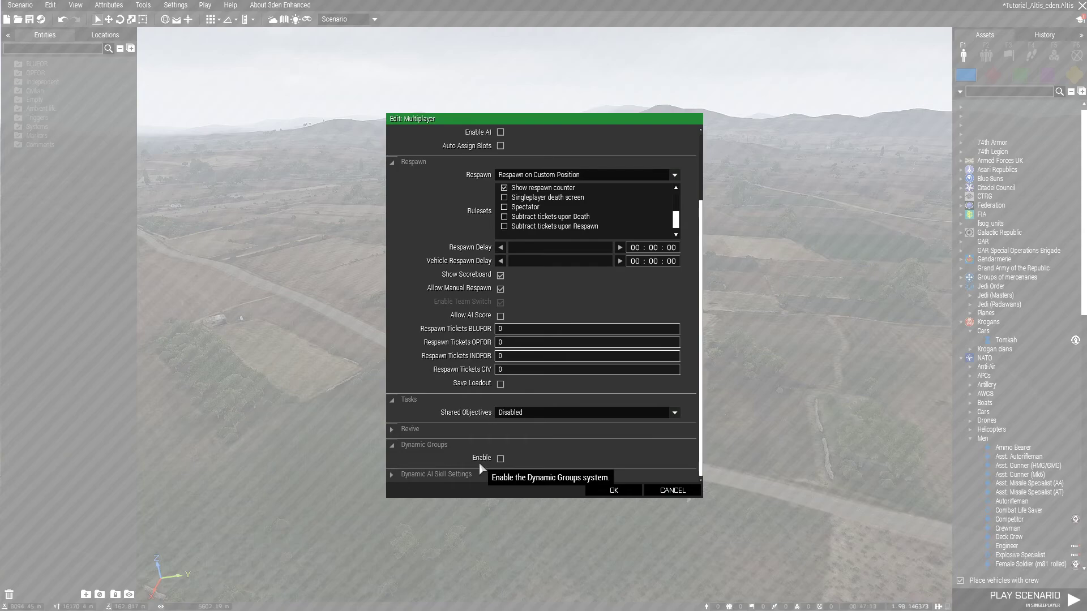
click(500, 459)
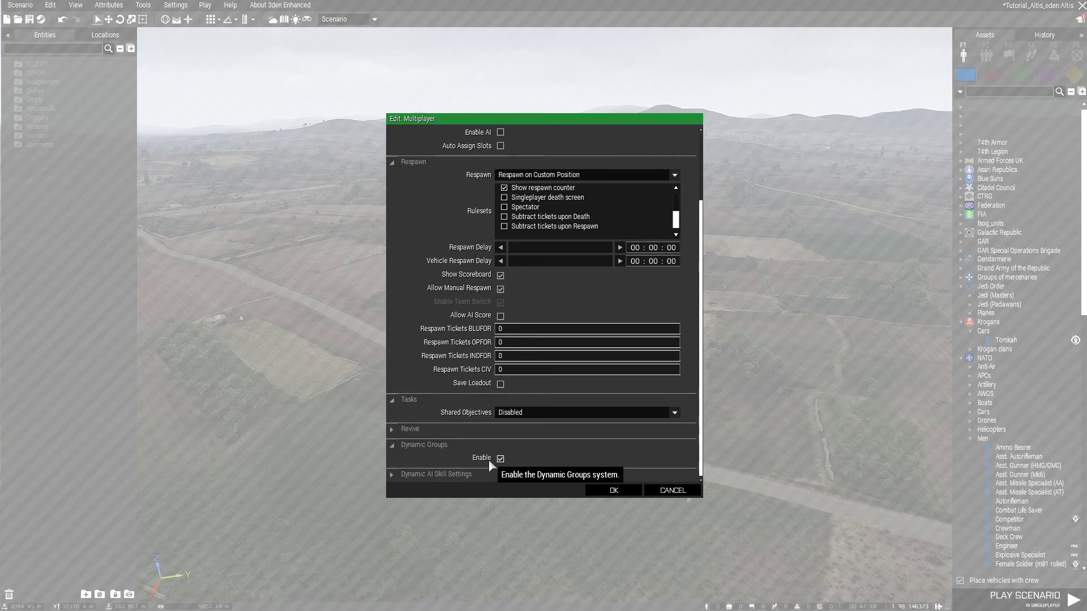
click(500, 459)
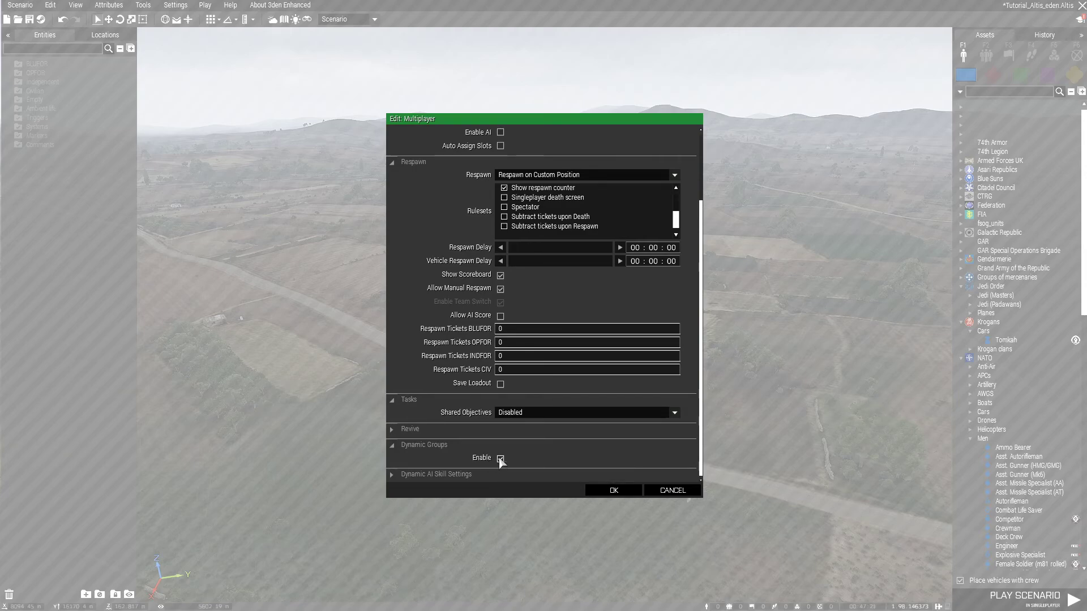
Expand Dynamic AI Skill Settings and enable them, keeping the default skill values for each side
click(451, 476)
scroll(623, 430, down, 5)
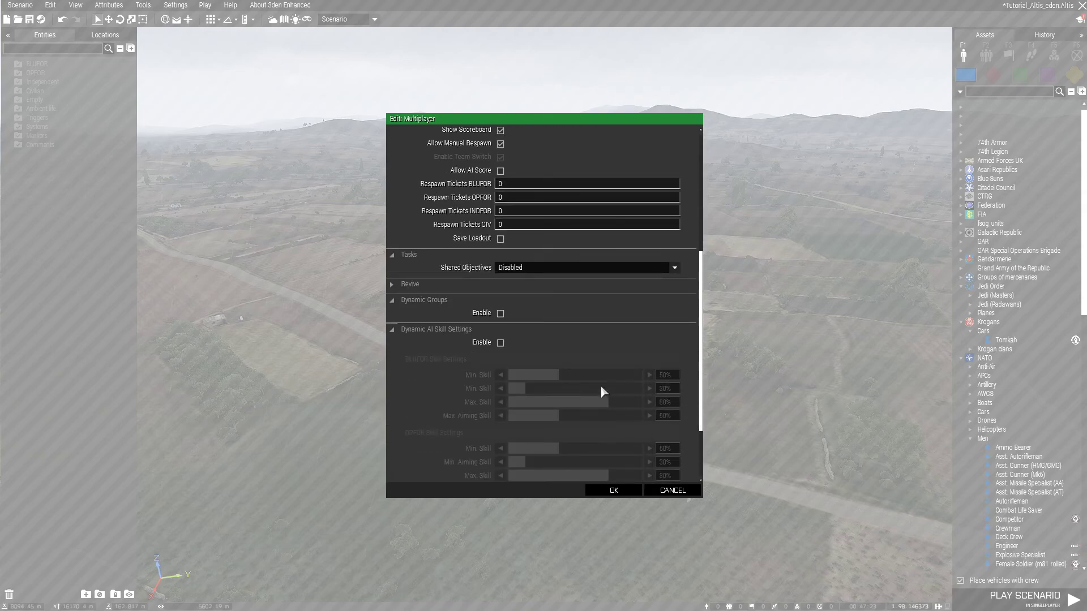
click(500, 343)
scroll(671, 348, down, 2)
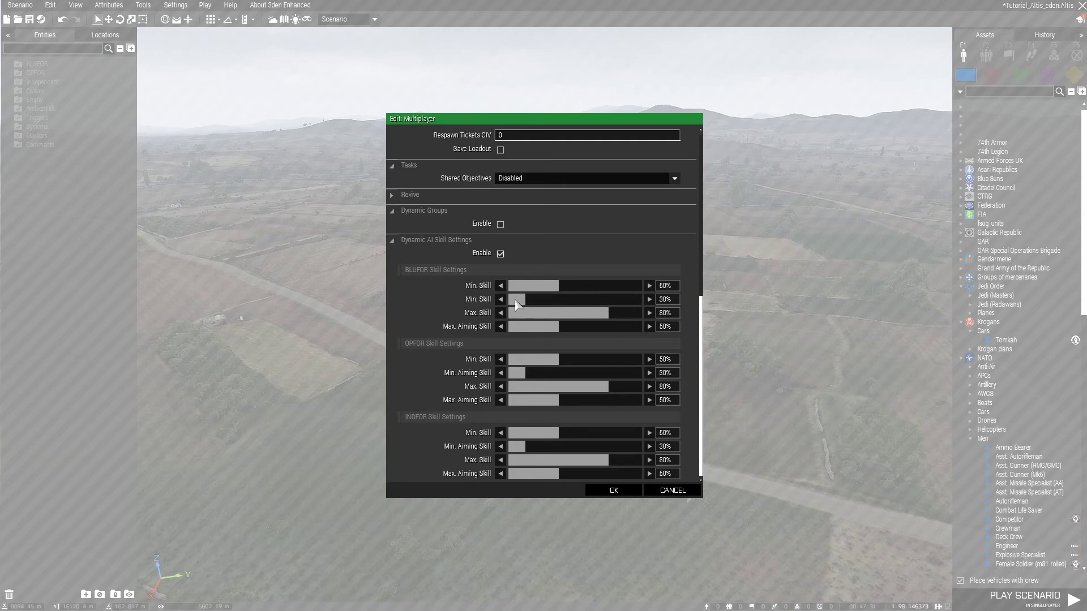
click(481, 297)
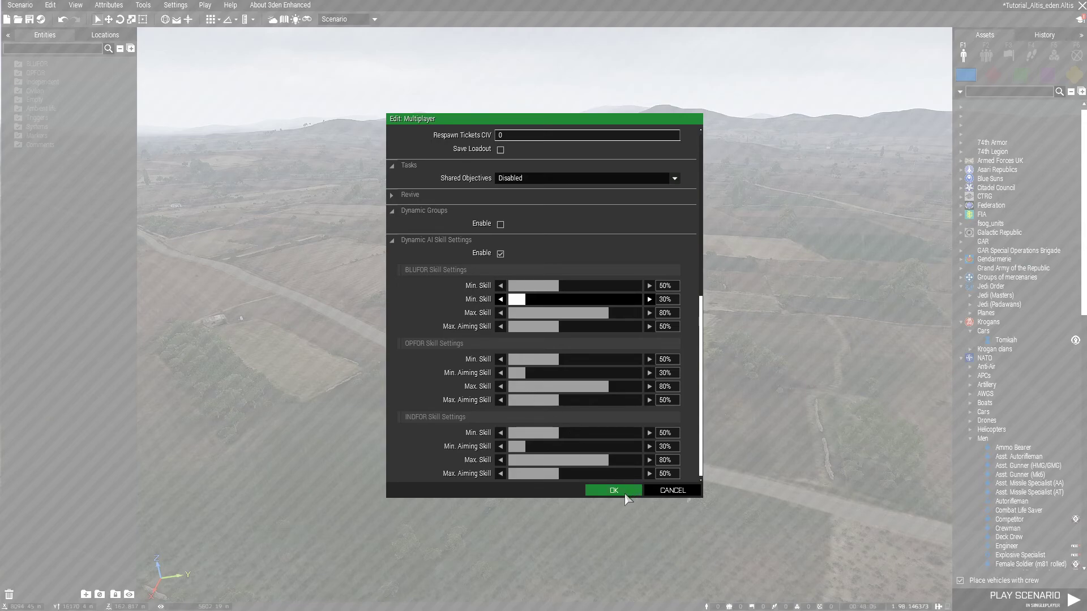
Recheck the respawn settings and rulesets, and apply the multiplayer attributes
scroll(674, 413, up, 10)
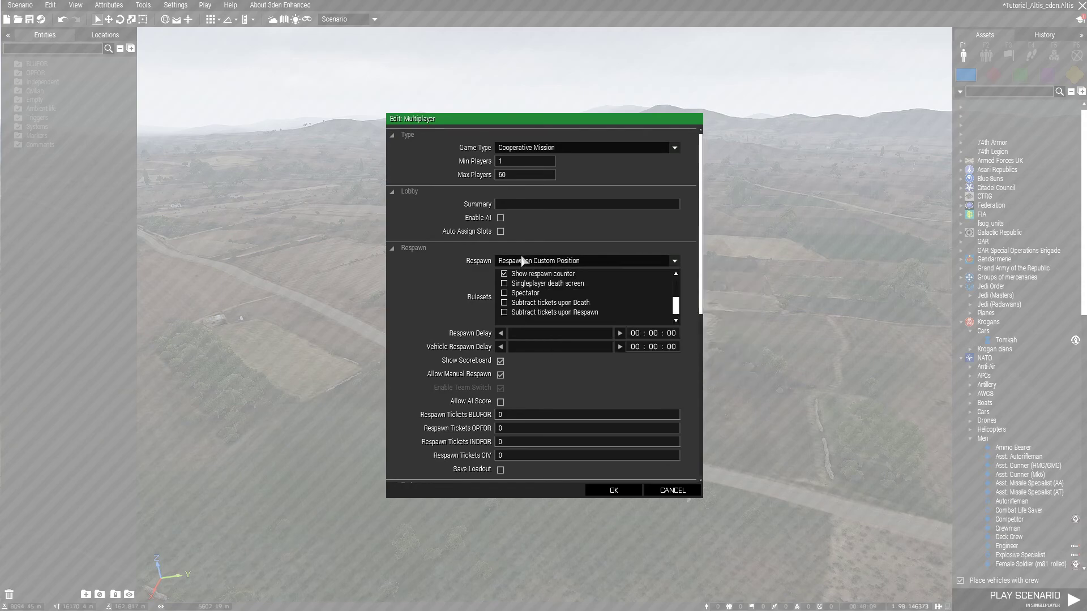
scroll(560, 302, up, 3)
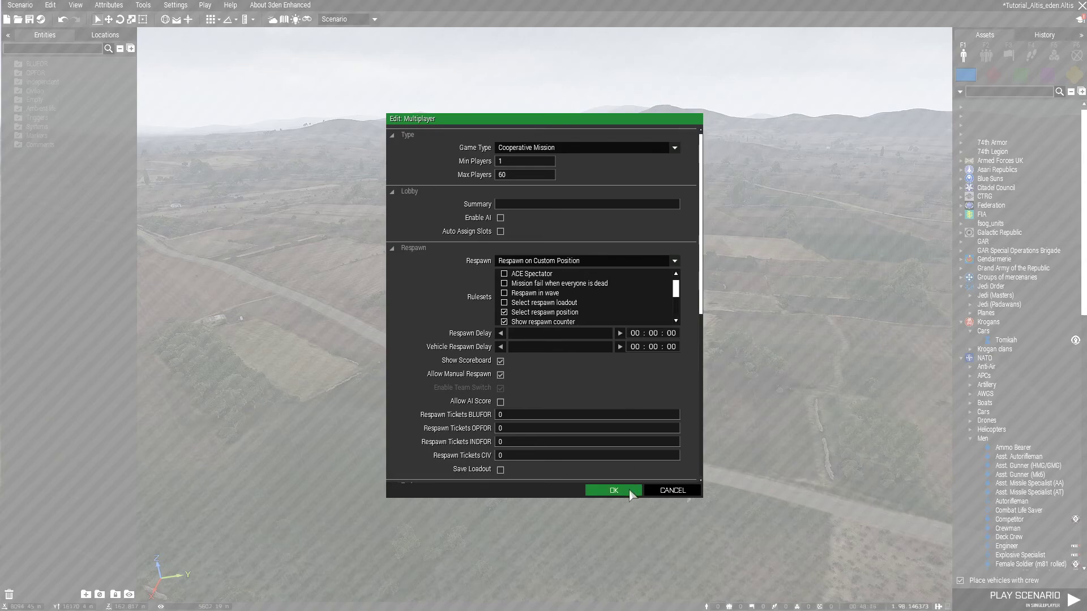
click(614, 491)
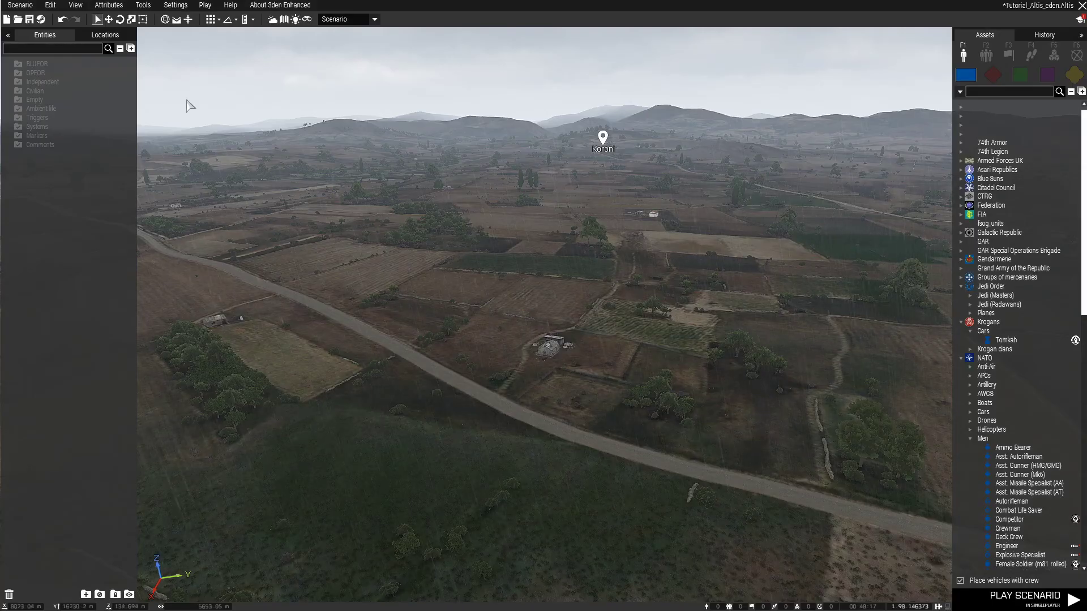
Open the scenario's performance attributes and set the Garbage Collection Minimum distance to 100
click(110, 5)
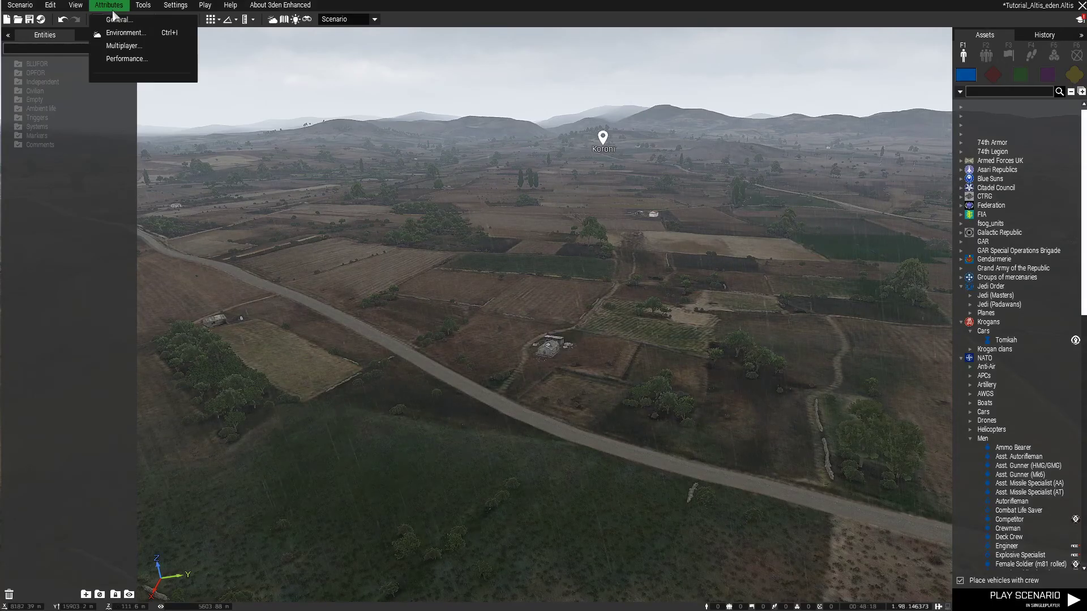
click(144, 59)
click(430, 134)
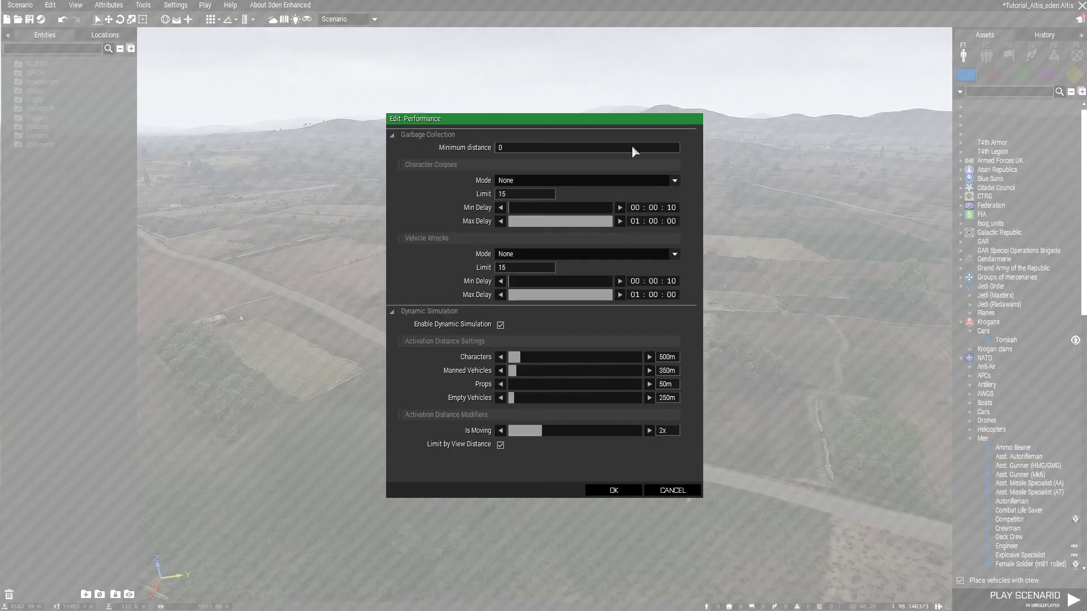
mouse_move(486, 149)
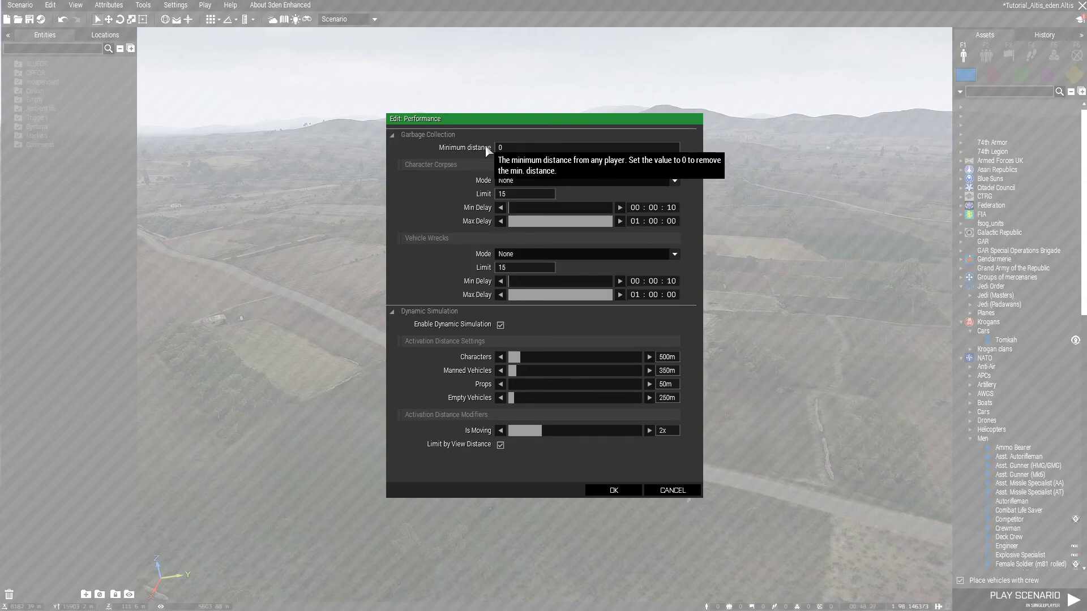
drag(507, 146, 474, 146)
text(100)
drag(526, 119, 525, 119)
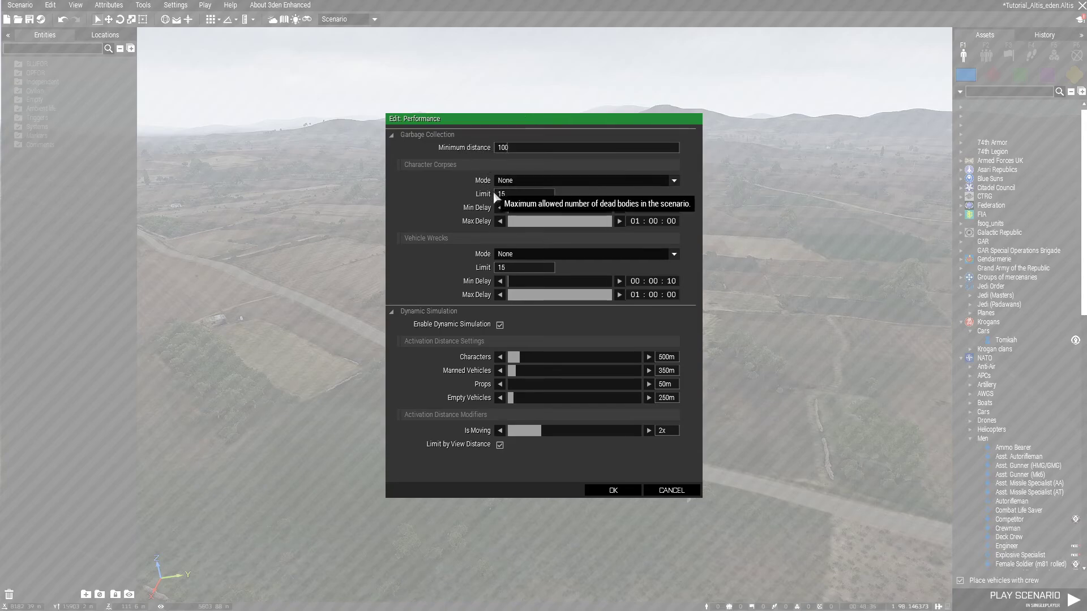
Set the Character Corpses mode to Only objects that cannot respawn
click(515, 181)
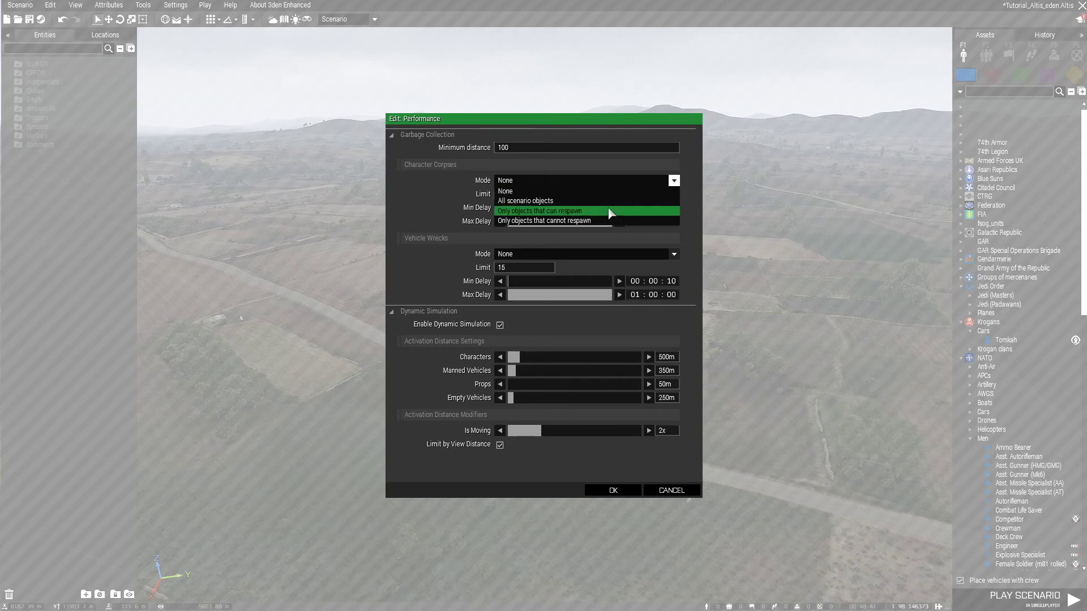
click(599, 220)
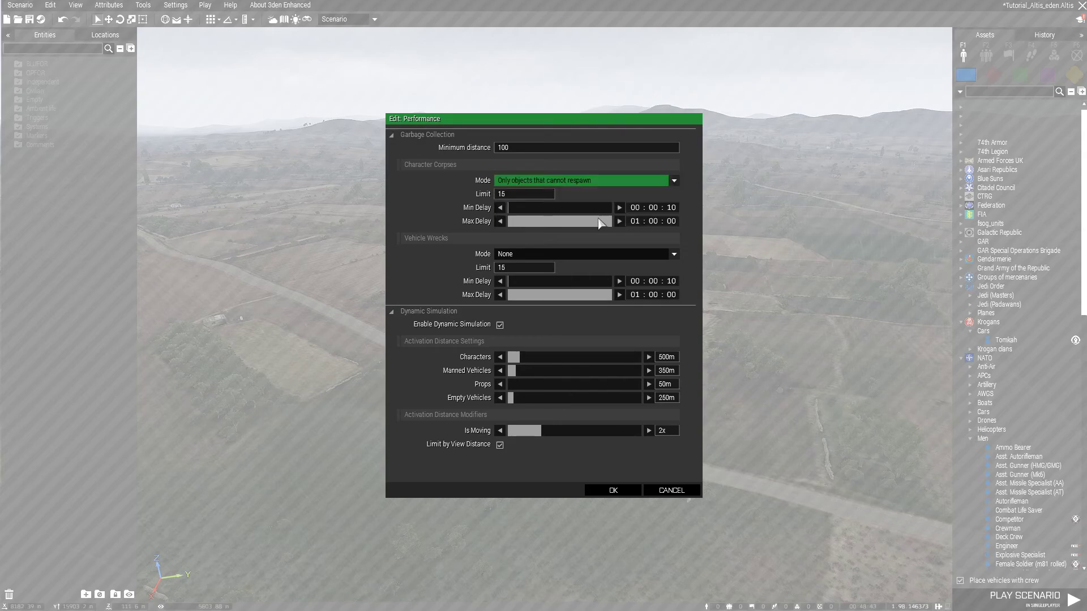
mouse_move(492, 199)
Keep the Vehicle Wrecks mode at None and apply the performance attributes
click(517, 255)
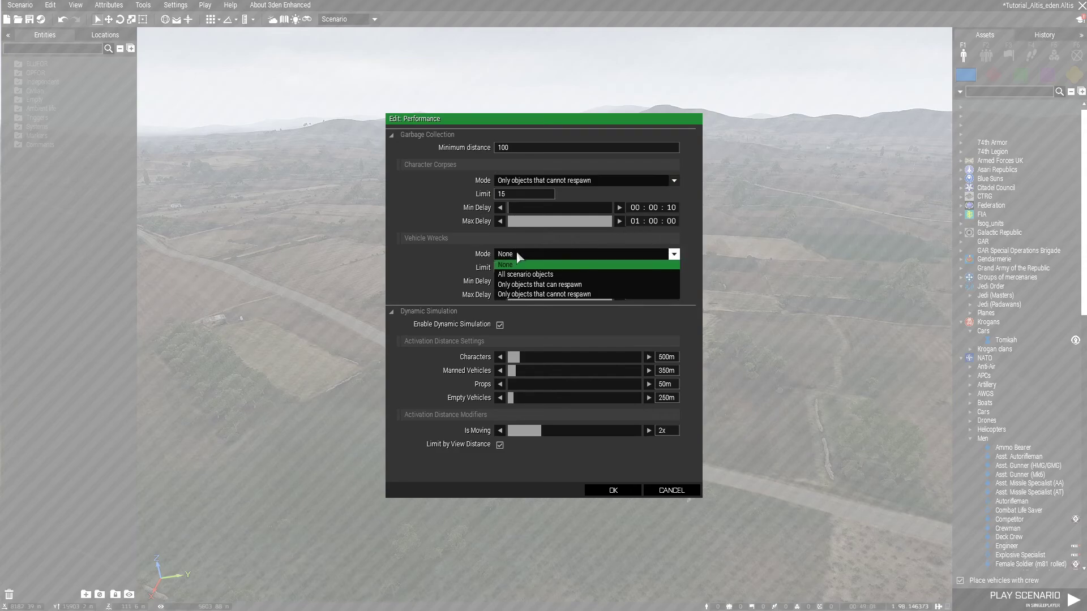
click(517, 256)
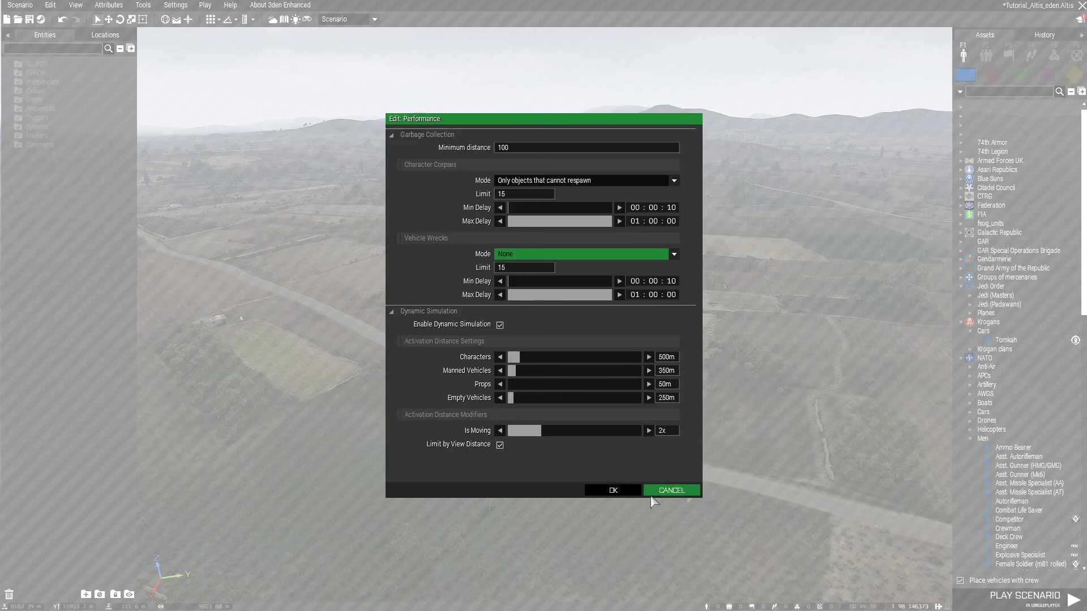
click(633, 495)
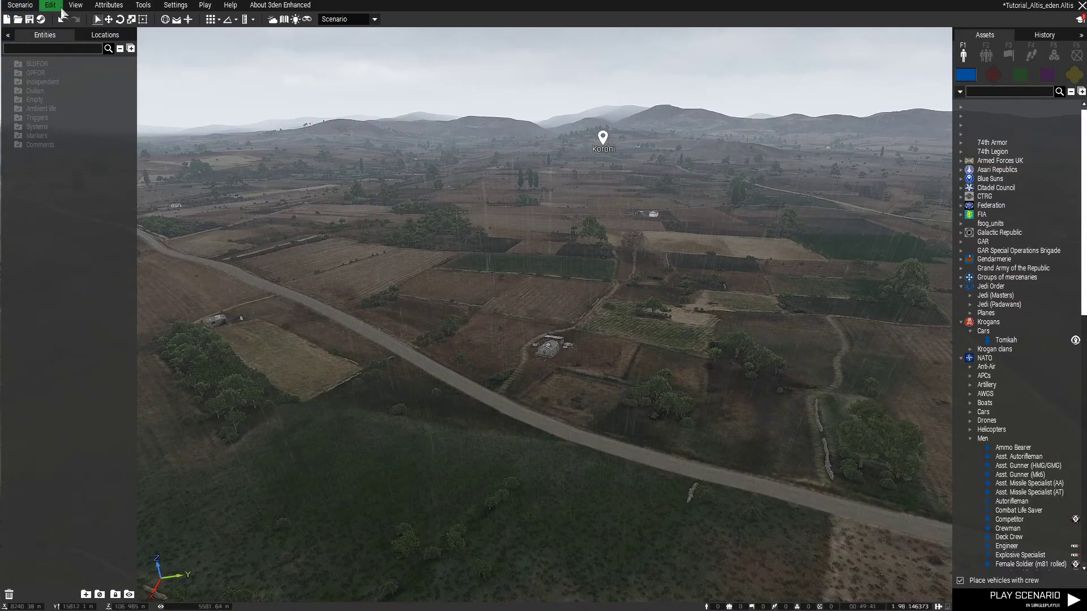
click(108, 5)
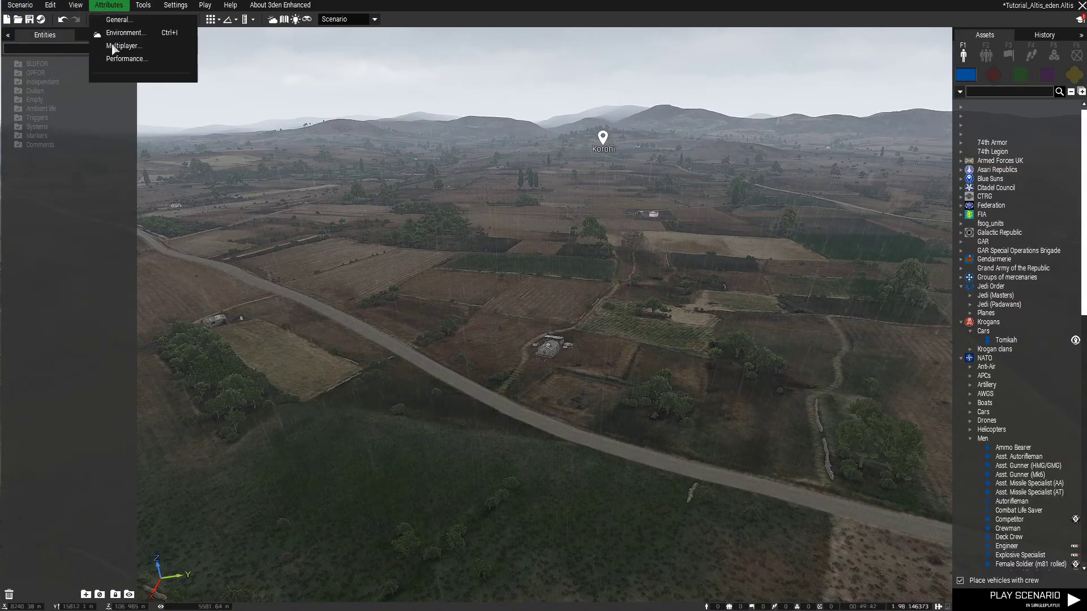
click(139, 11)
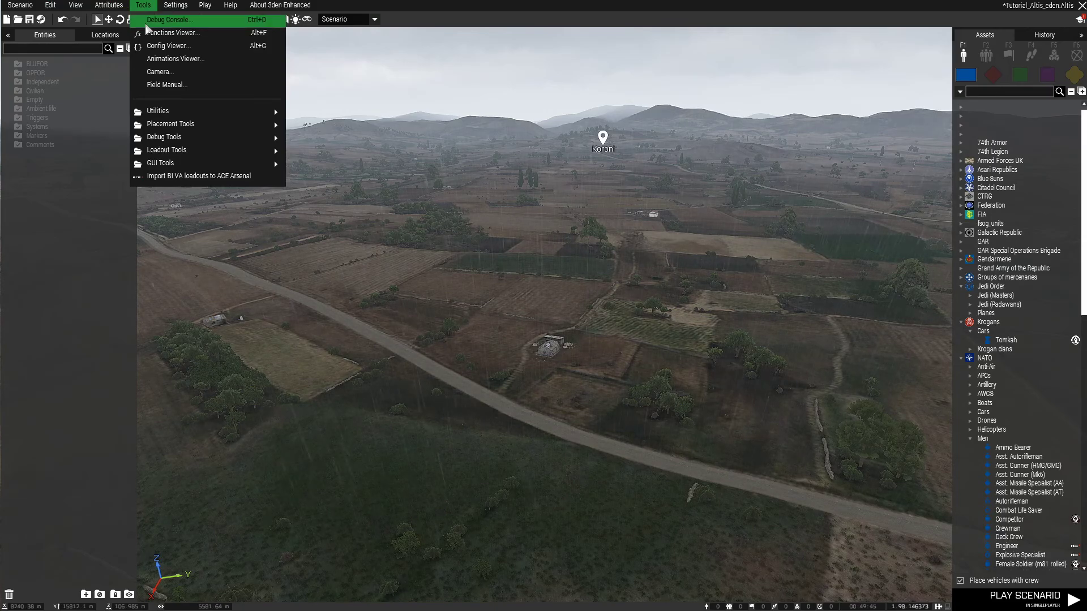
click(144, 24)
click(145, 9)
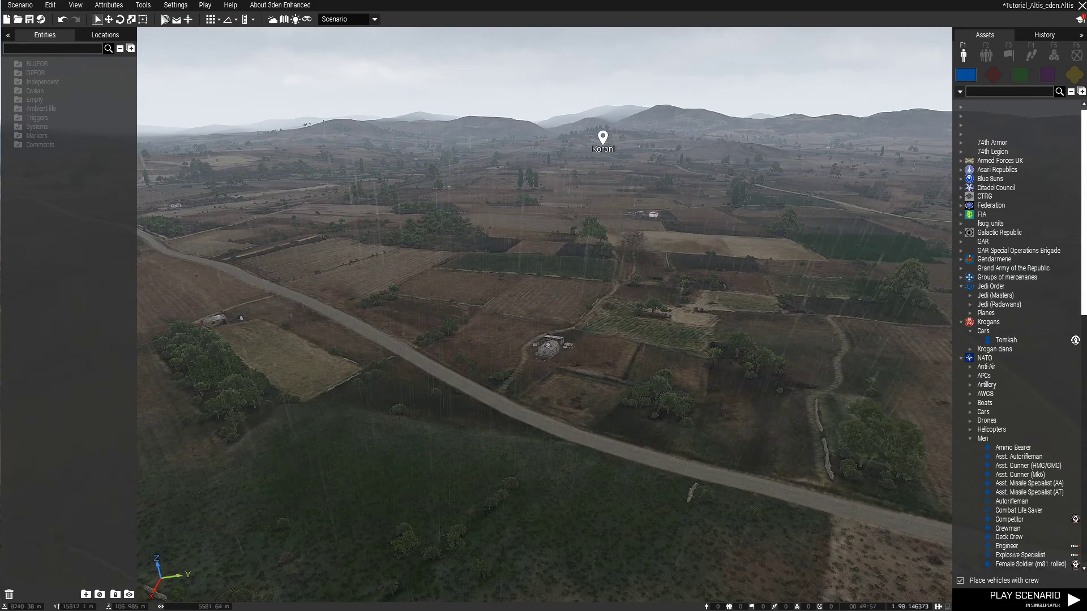
Open the Functions Viewer, examine the code of moduleEffectsEmitterCreator under A3_Modules Effects, and close the viewer
click(153, 6)
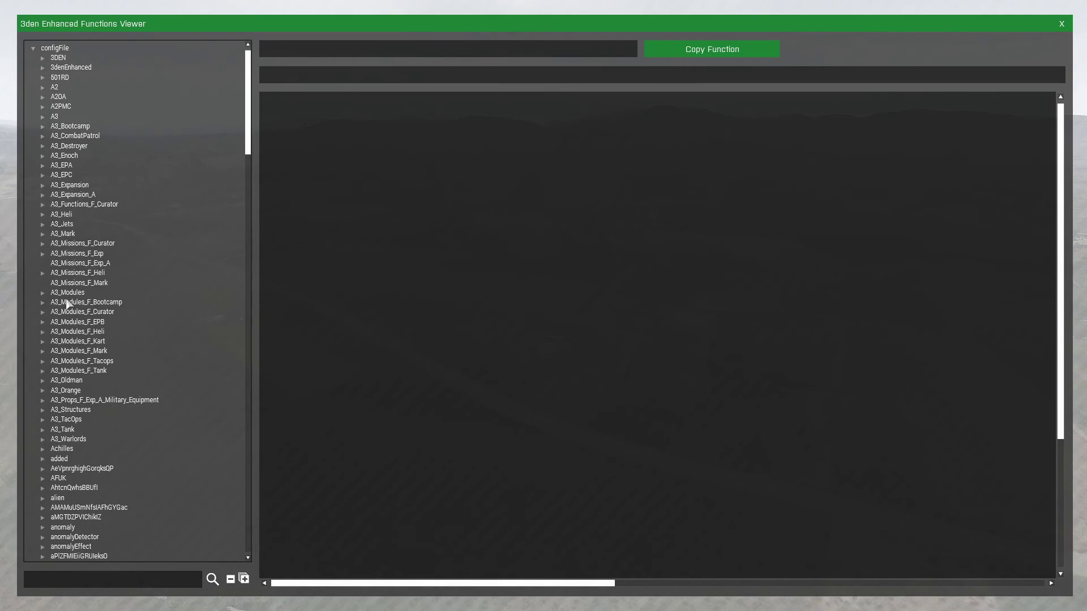
click(43, 293)
click(53, 302)
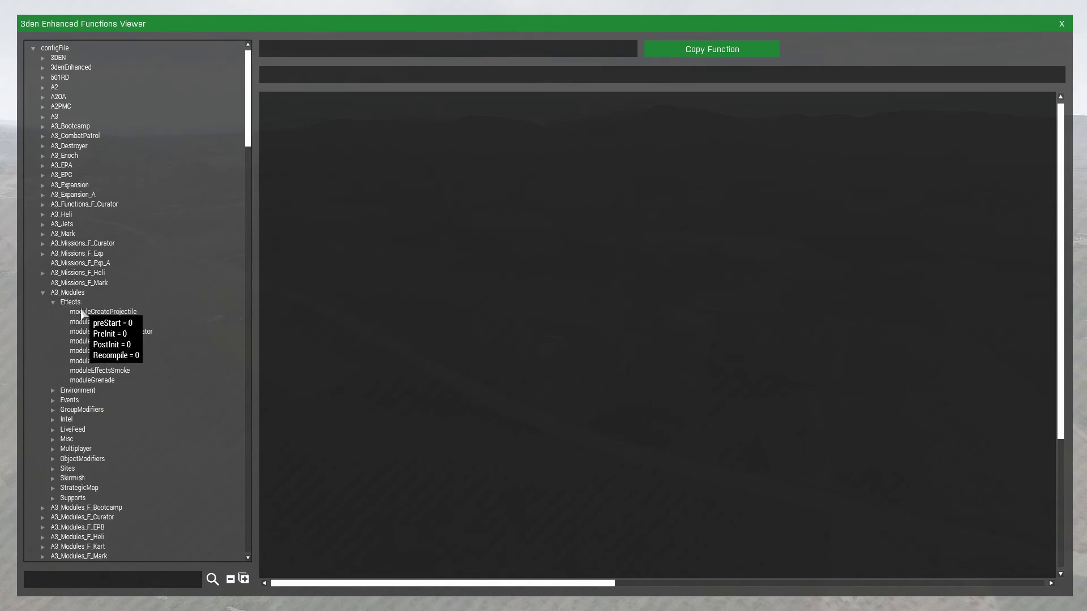
click(85, 312)
click(99, 331)
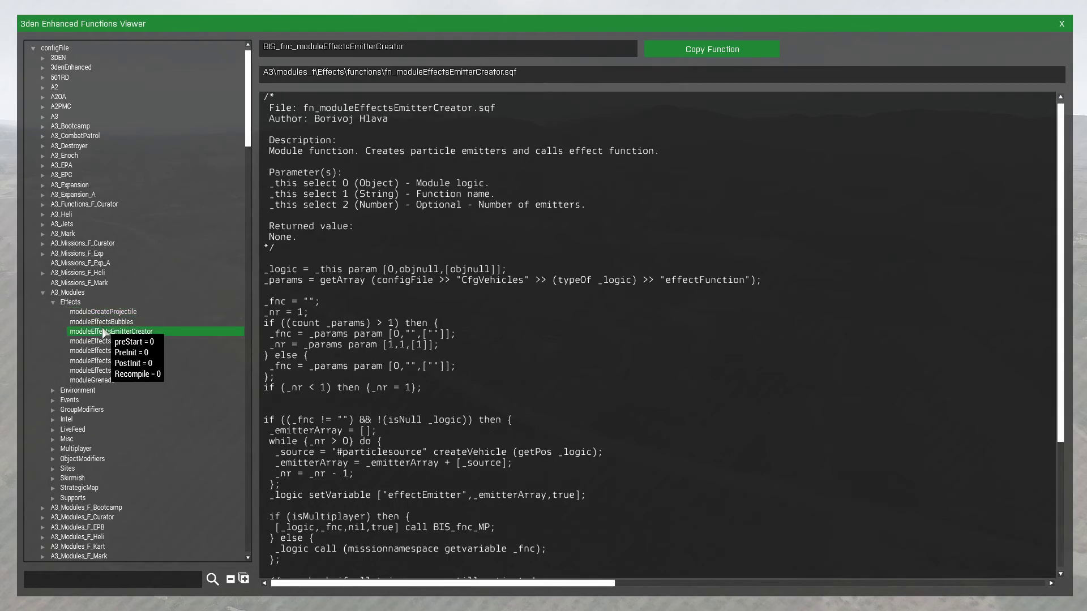
scroll(381, 269, down, 5)
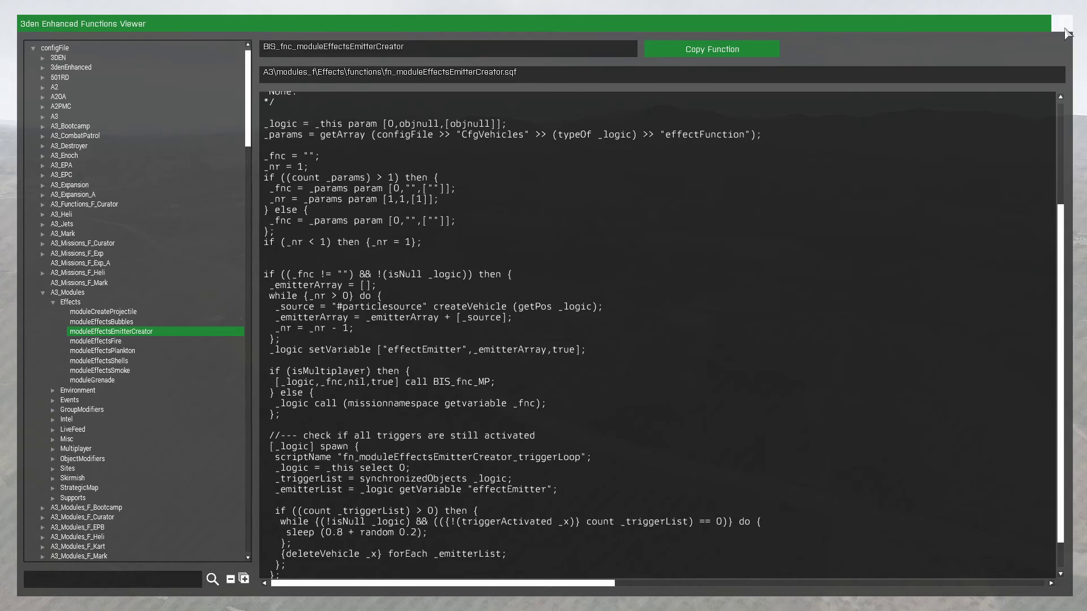
click(1063, 25)
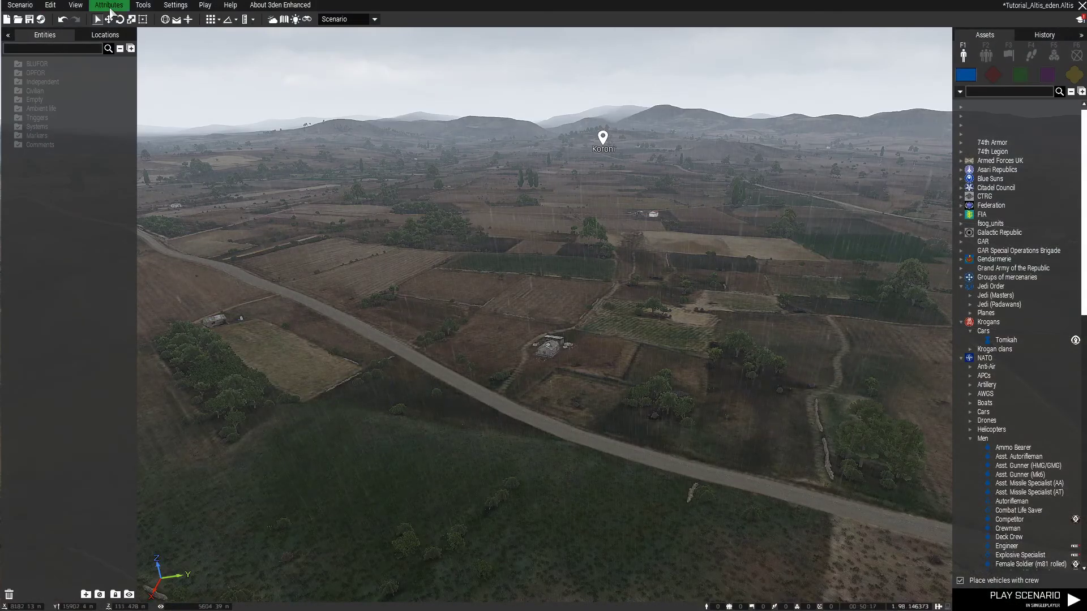
Look over the available editor tools and open the Animations Viewer
click(110, 5)
mouse_move(143, 5)
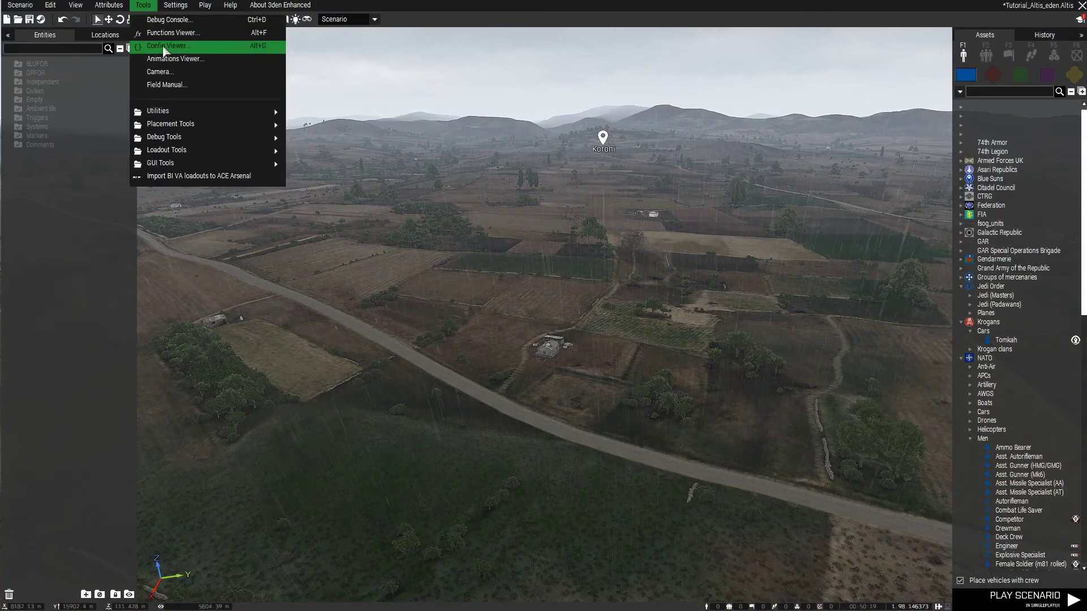
click(163, 48)
click(144, 6)
click(180, 61)
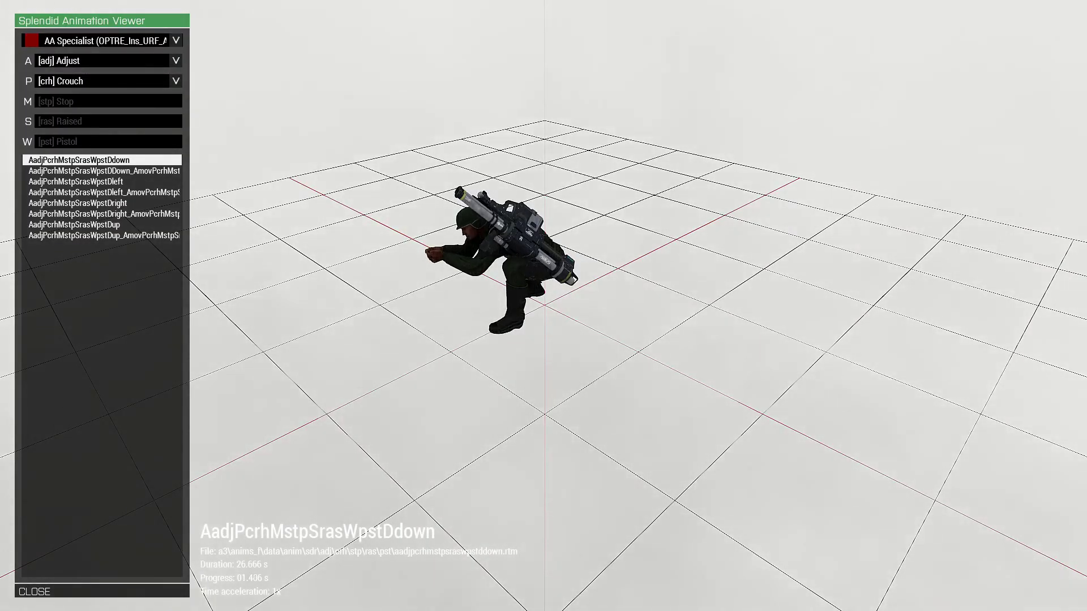
Examine the crouching AA Specialist's animation from different angles and distances
right_drag(591, 265, 727, 195)
scroll(559, 358, up, 5)
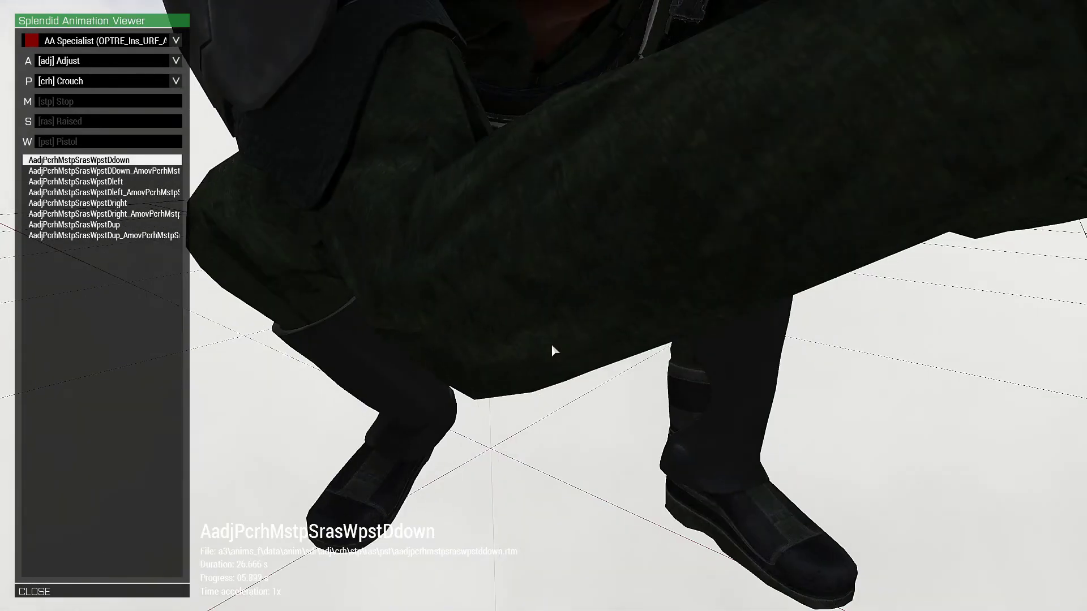
scroll(549, 338, down, 4)
right_drag(547, 334, 545, 376)
scroll(561, 379, up, 4)
scroll(567, 380, down, 4)
scroll(545, 376, up, 3)
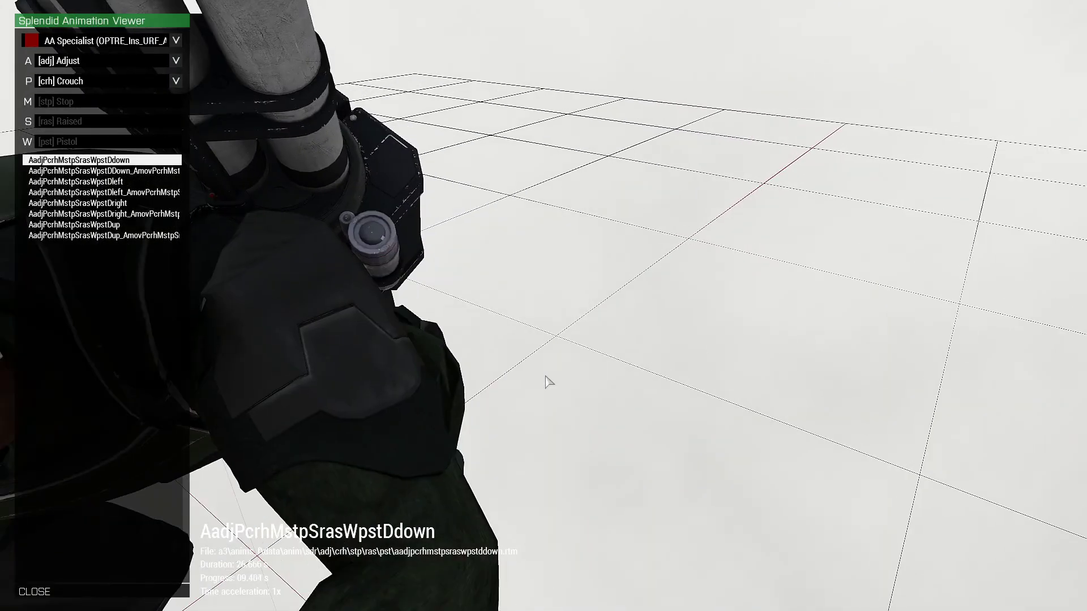
scroll(557, 365, down, 4)
scroll(562, 367, down, 3)
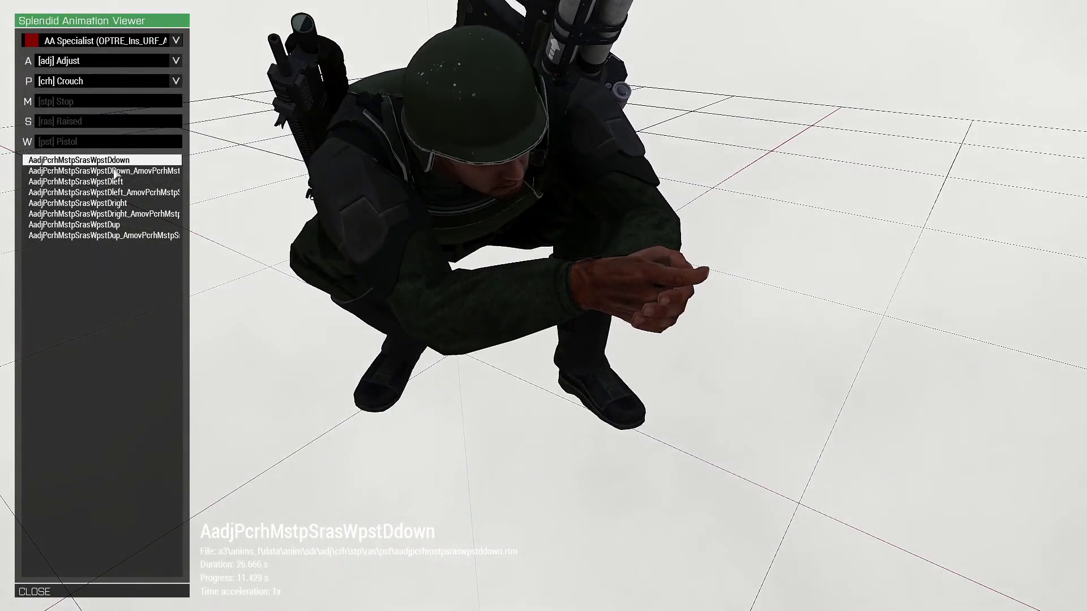
Preview several of the listed crouch pistol animations, including the Dleft, Dright, Dup and DDown variants
click(102, 182)
click(112, 213)
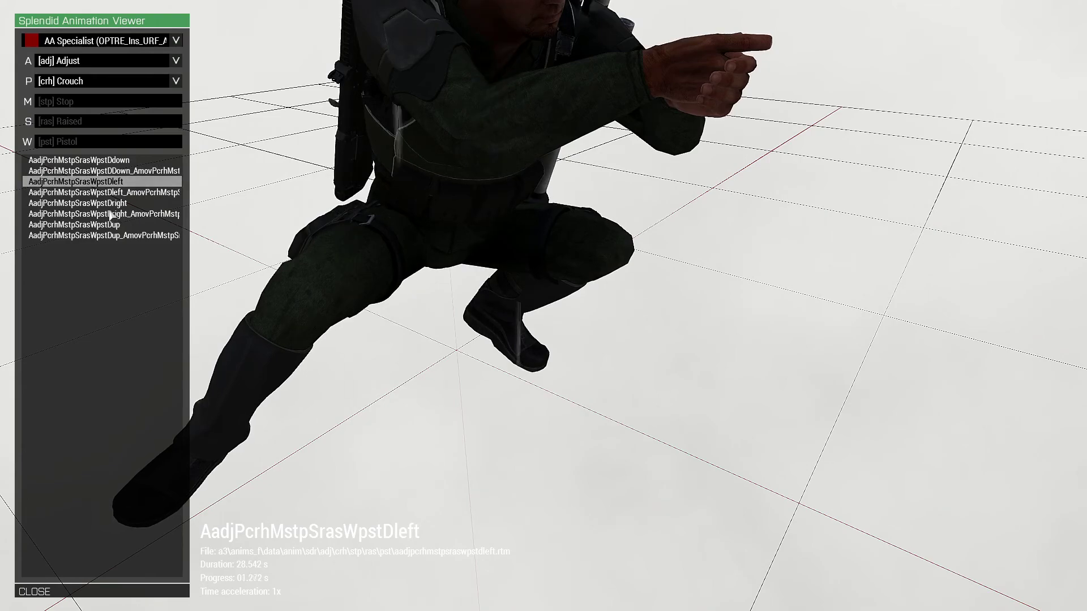
scroll(302, 270, down, 5)
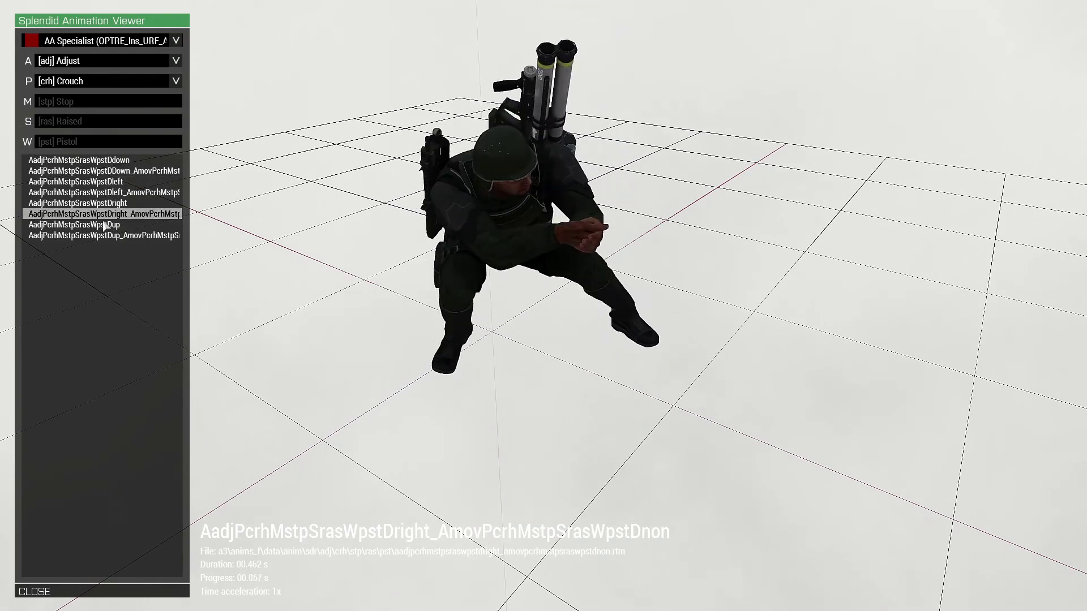
click(99, 225)
click(106, 236)
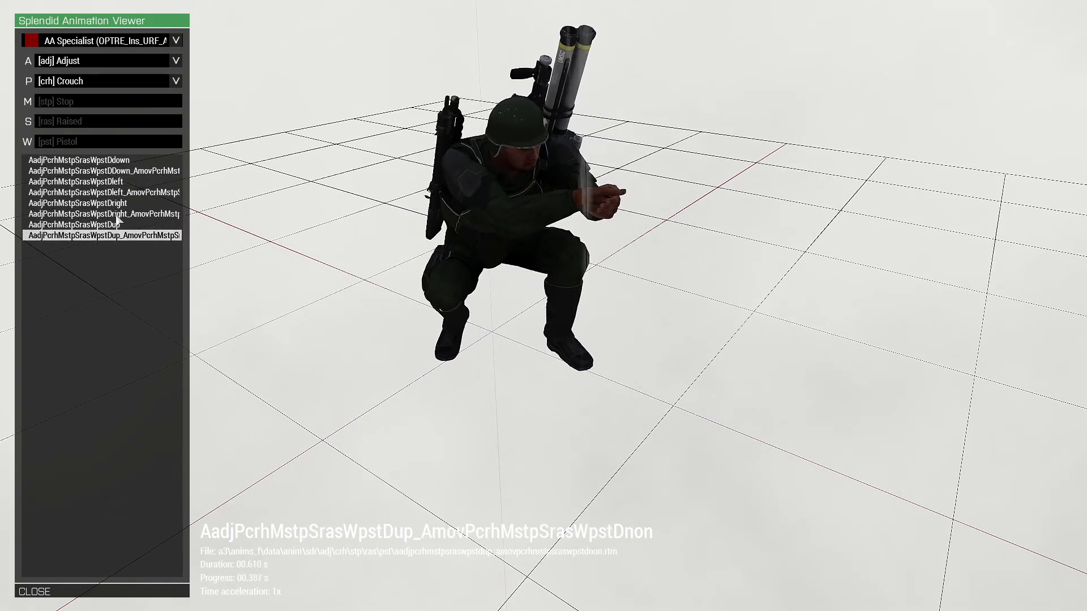
click(116, 182)
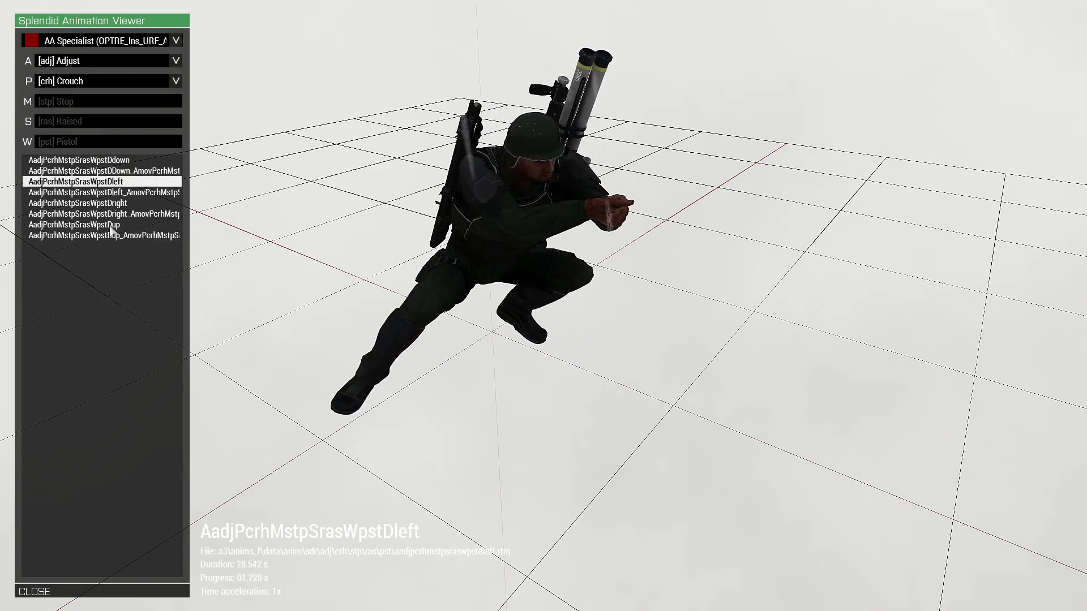
click(127, 171)
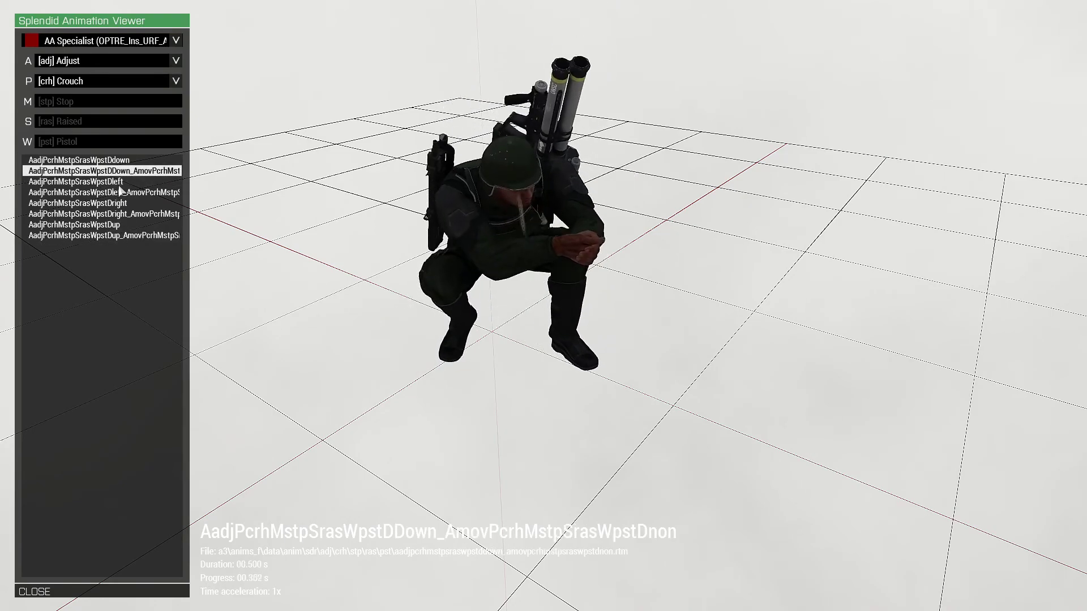
click(118, 180)
Preview the AA Specialist with the Erect pose and Run movement, inspect the animation up close, and close the viewer
click(102, 80)
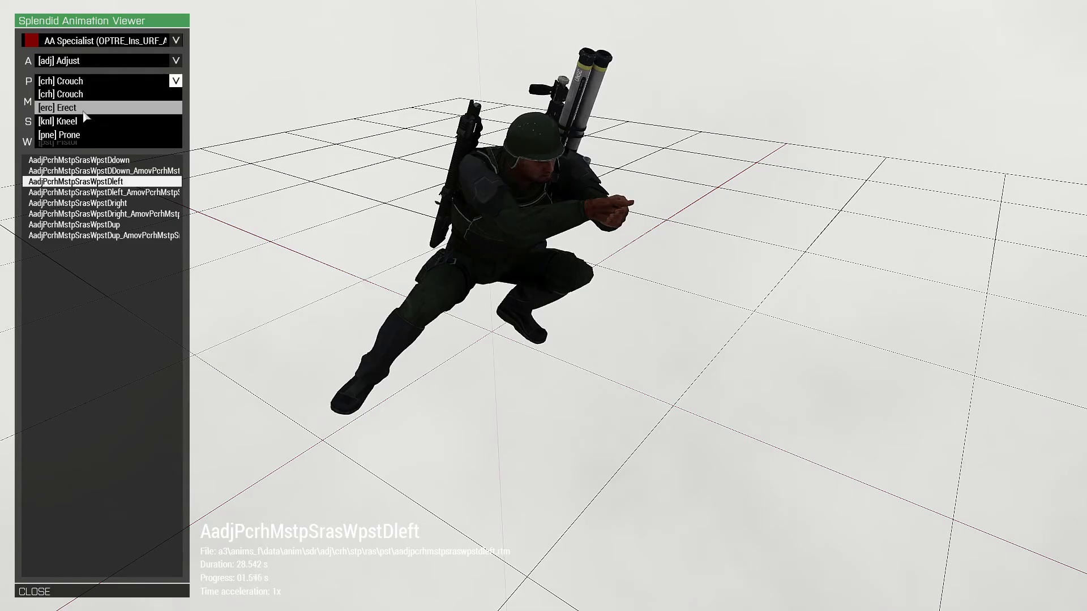
click(62, 109)
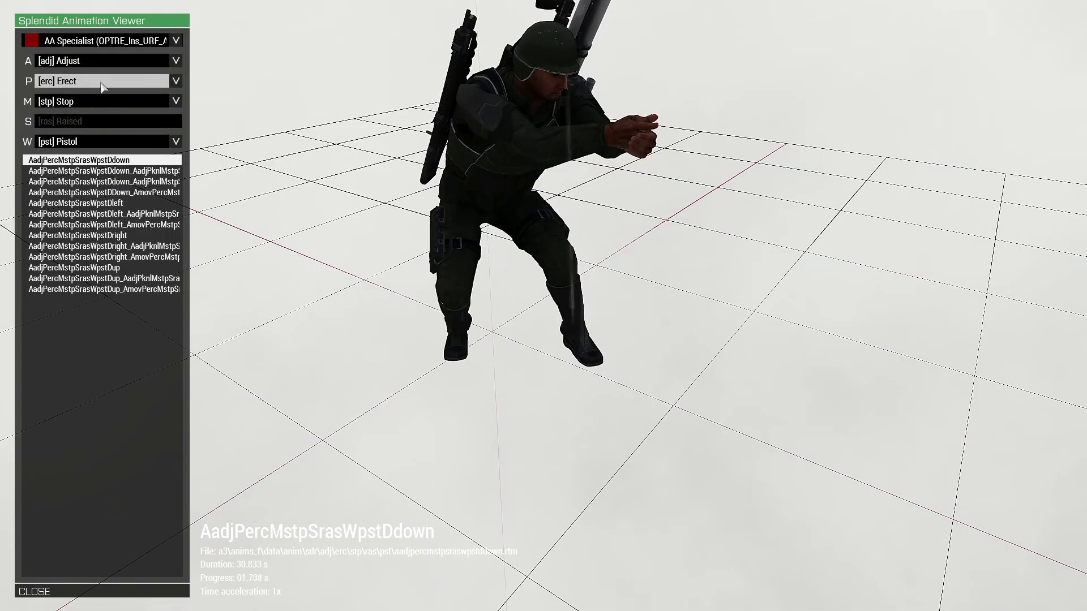
click(106, 102)
click(62, 128)
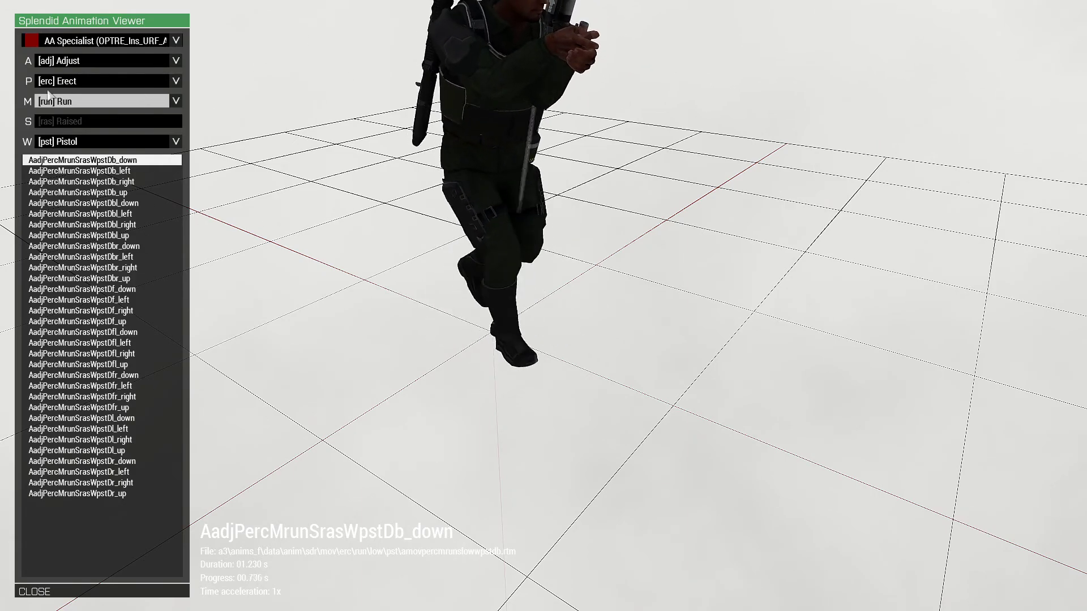
scroll(487, 192, up, 5)
drag(486, 193, 522, 287)
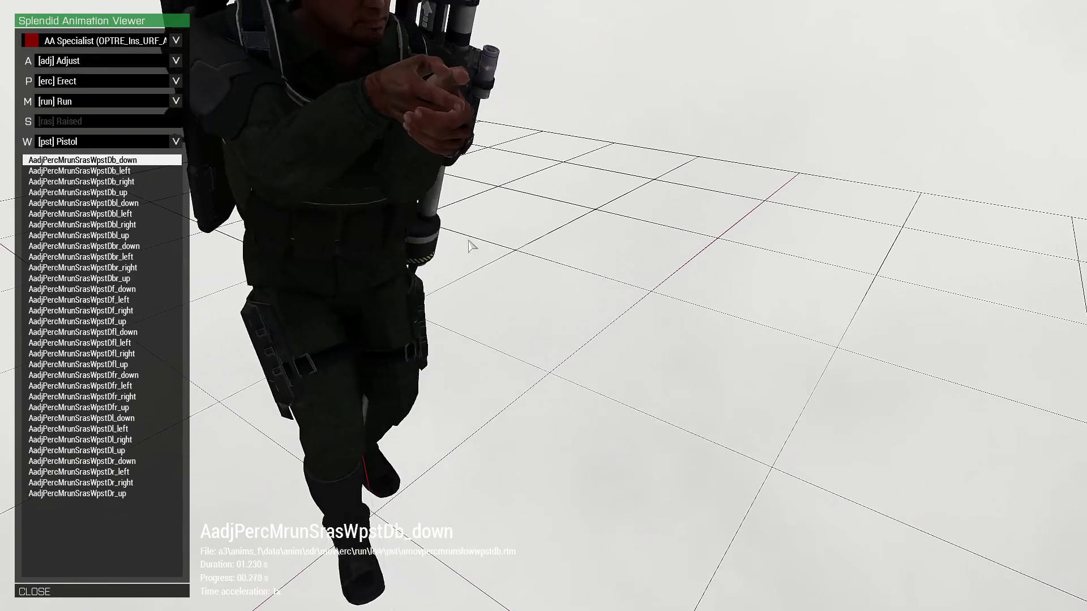
right_drag(522, 287, 535, 329)
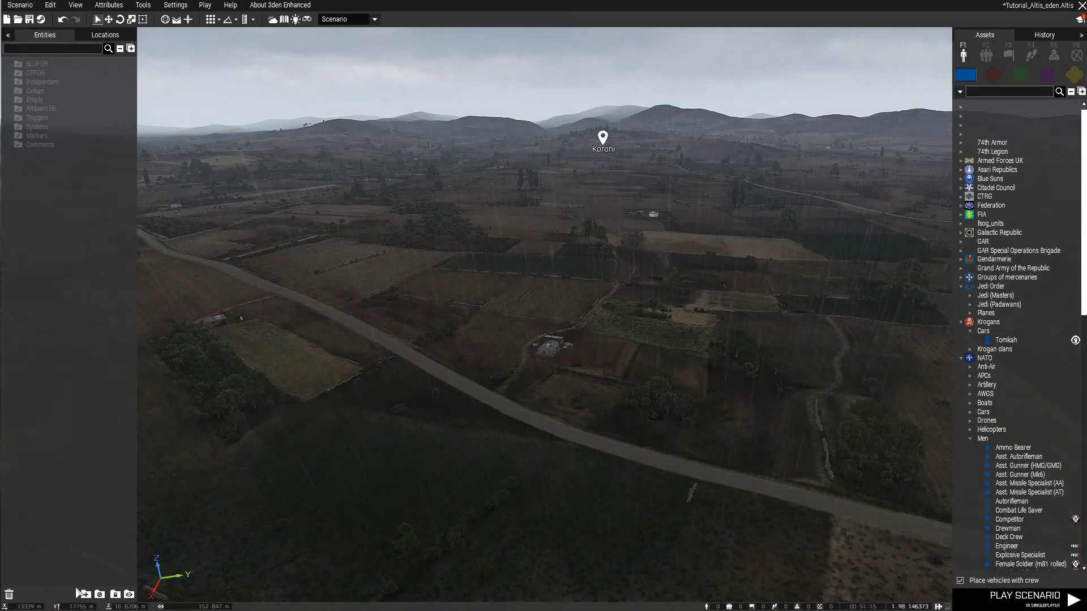
Open the Splendid Camera, look around the terrain with it, and close it to return to the editor
click(150, 5)
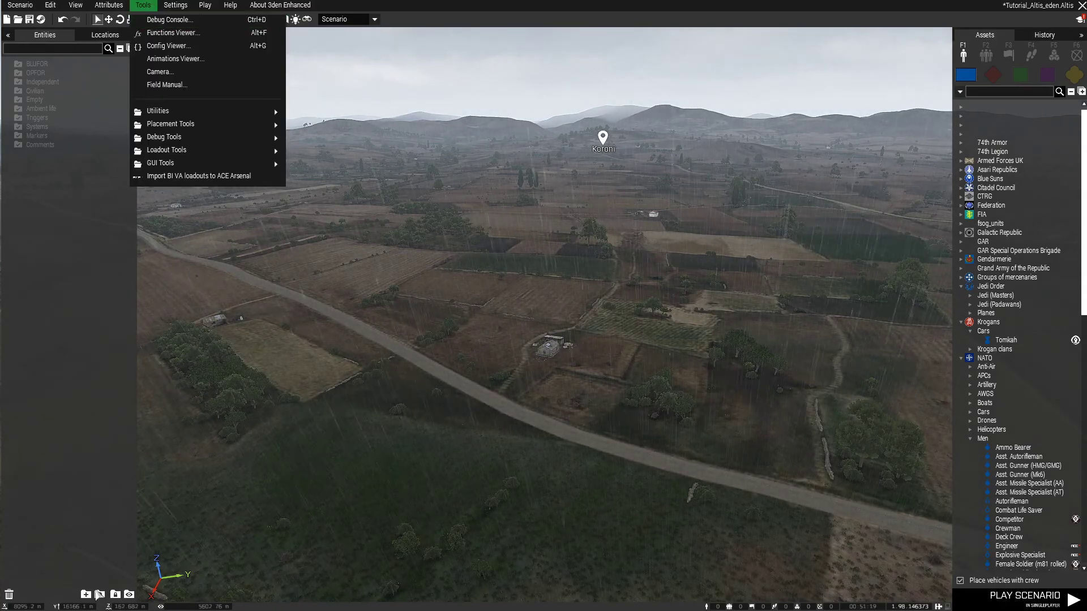
click(205, 5)
click(149, 5)
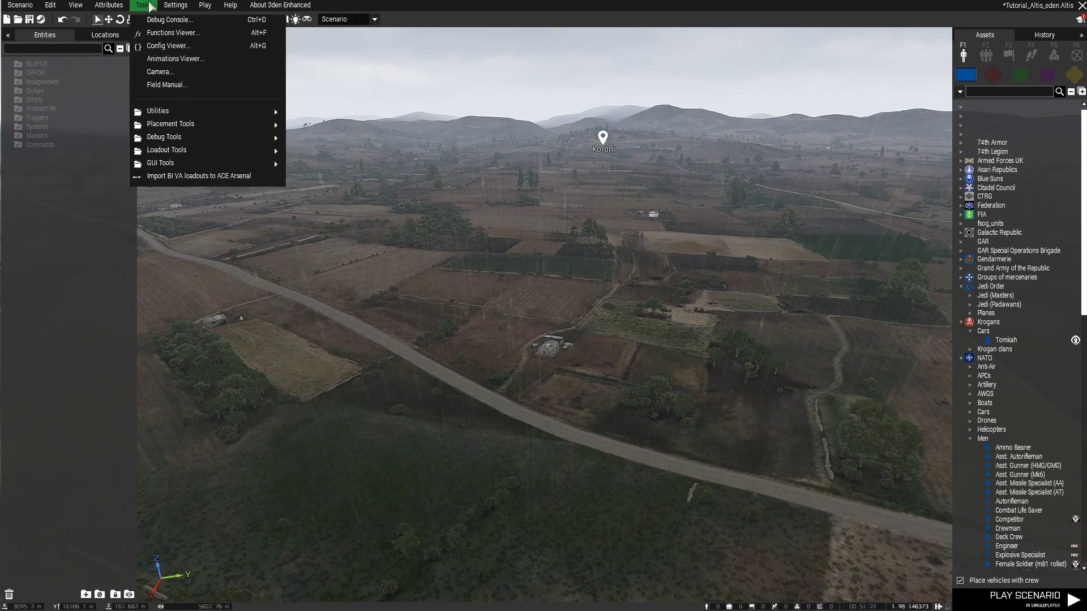
click(196, 74)
right_drag(344, 148, 388, 176)
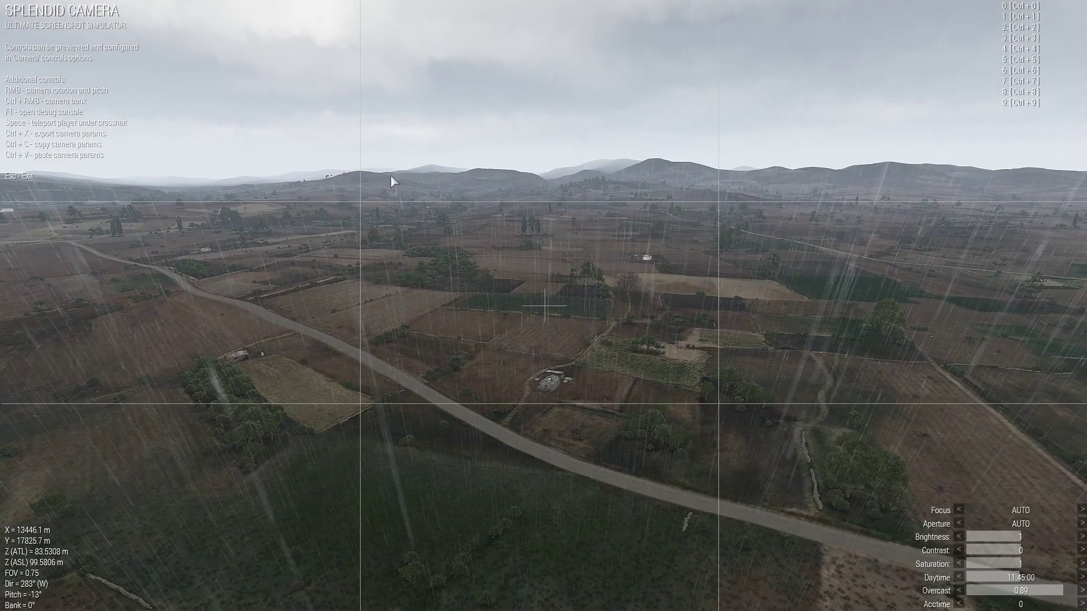
key(Escape)
key(Escape)
key(Escape)
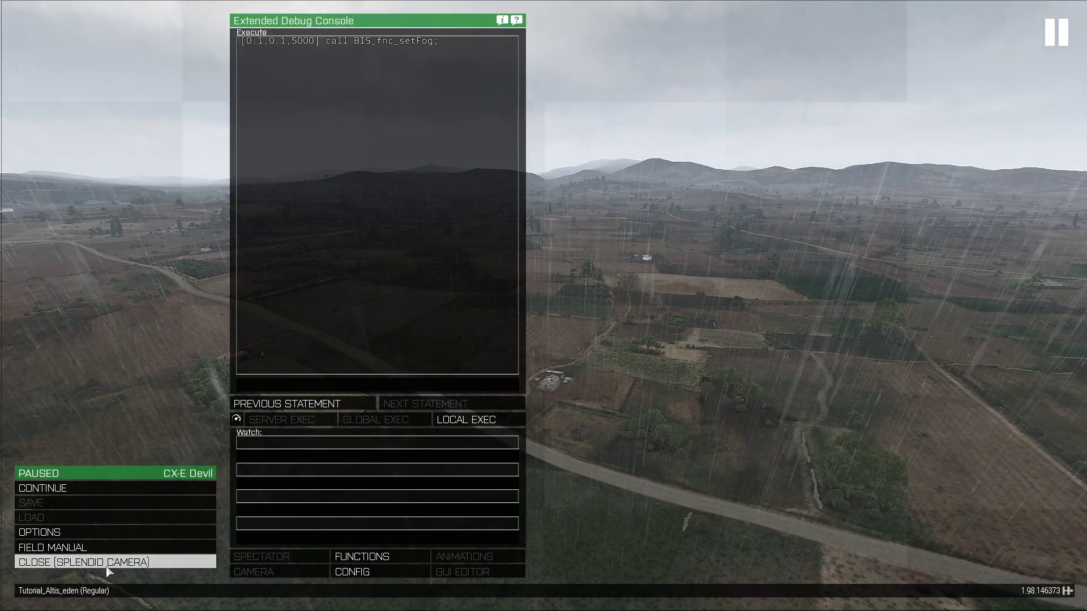
click(108, 567)
Open the Field Manual, browse its list of topics, and return to the editor
click(148, 9)
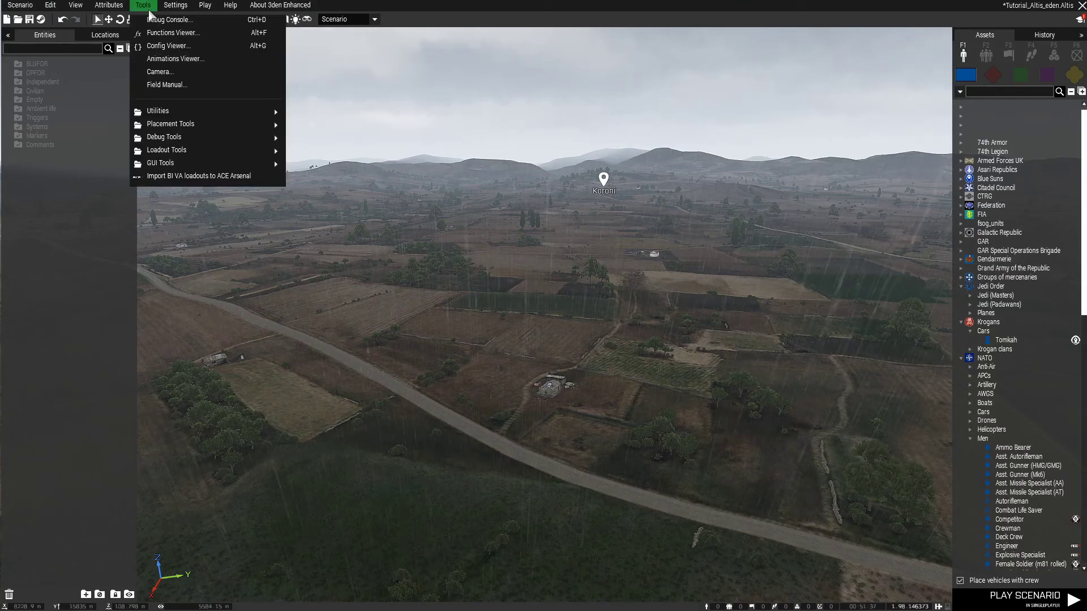
click(194, 86)
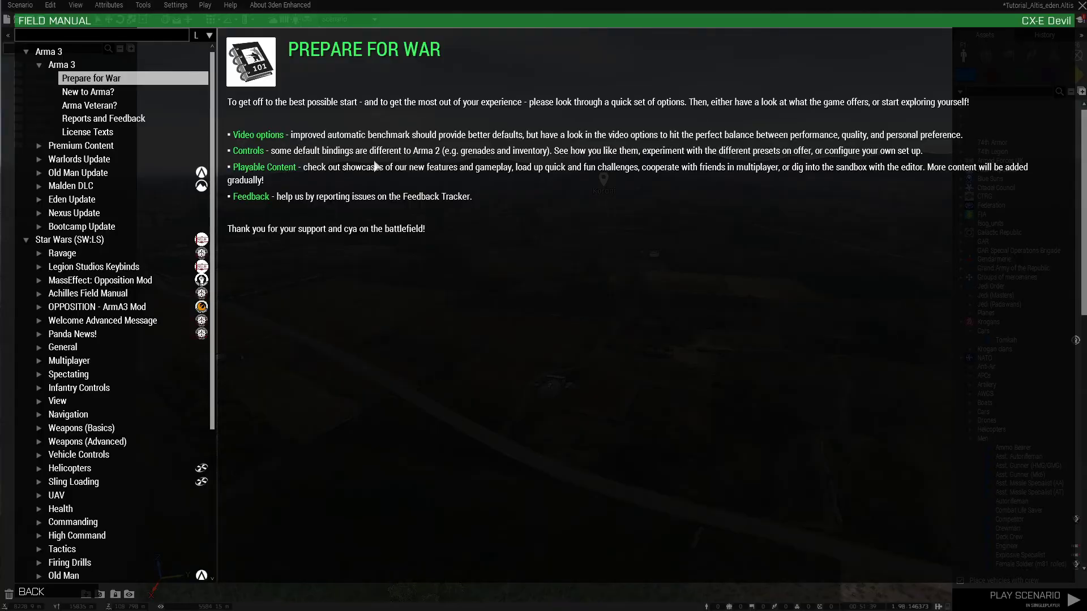
scroll(141, 381, down, 2)
scroll(149, 180, up, 2)
scroll(133, 207, down, 8)
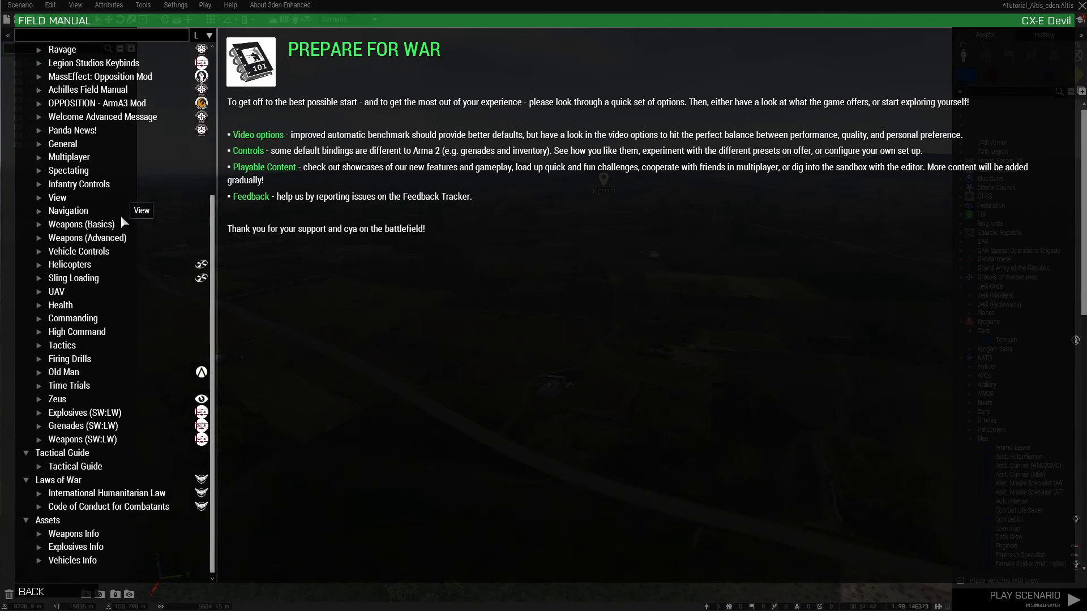
click(71, 596)
click(142, 5)
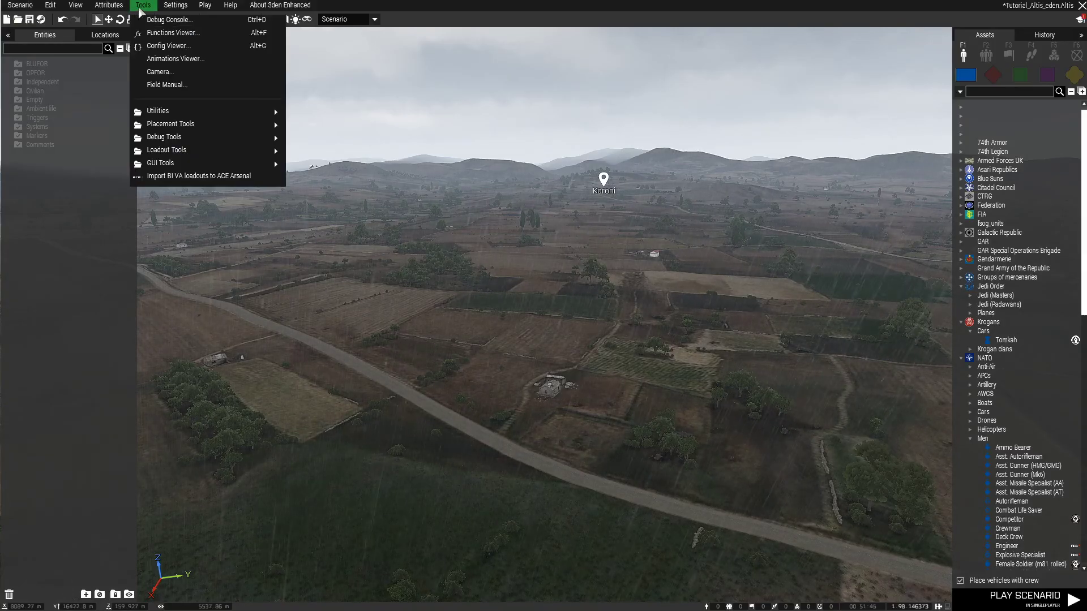
mouse_move(271, 112)
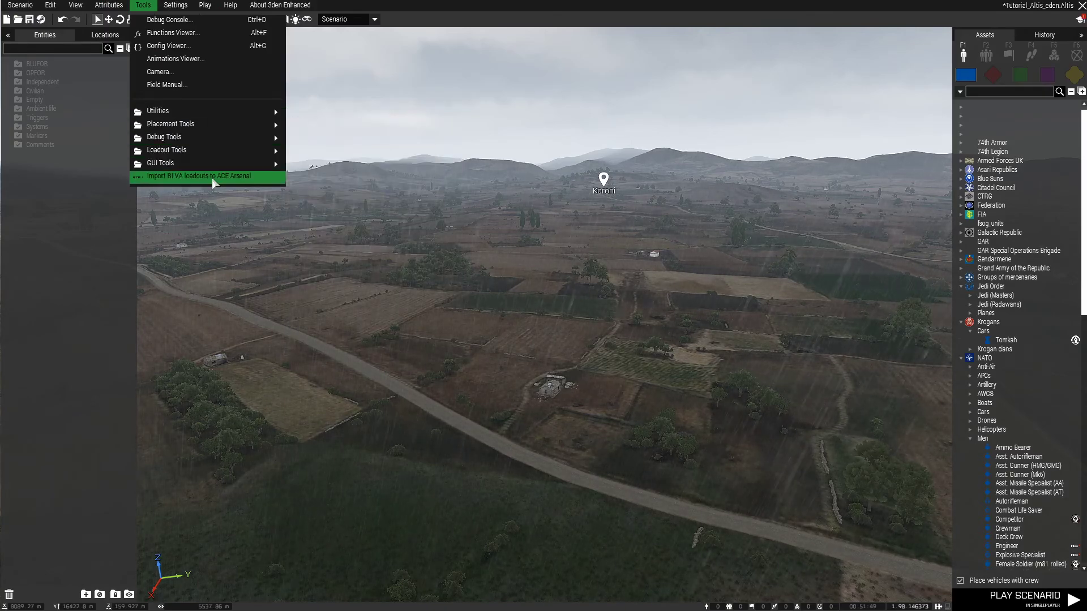
Open the editor preferences, select 15 min for Auto-save, review the other options, and apply the preferences
mouse_move(173, 6)
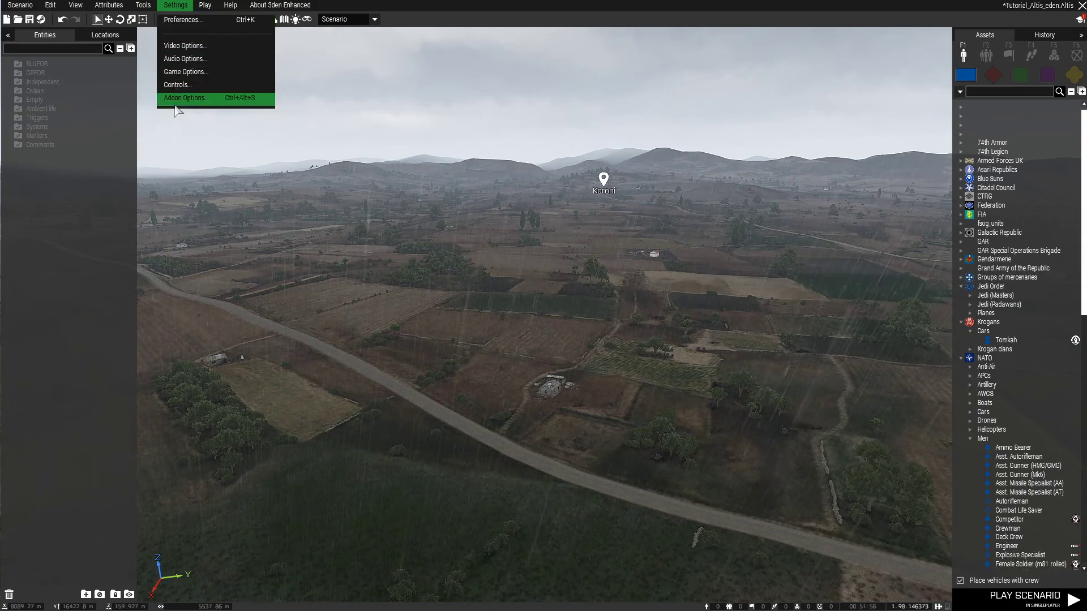
click(196, 21)
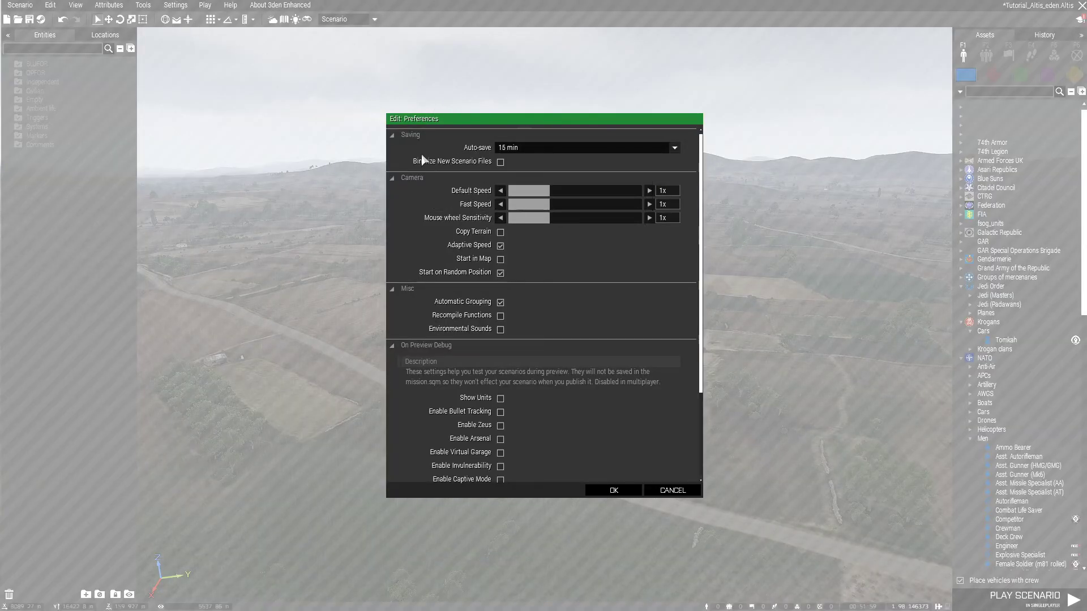
click(544, 149)
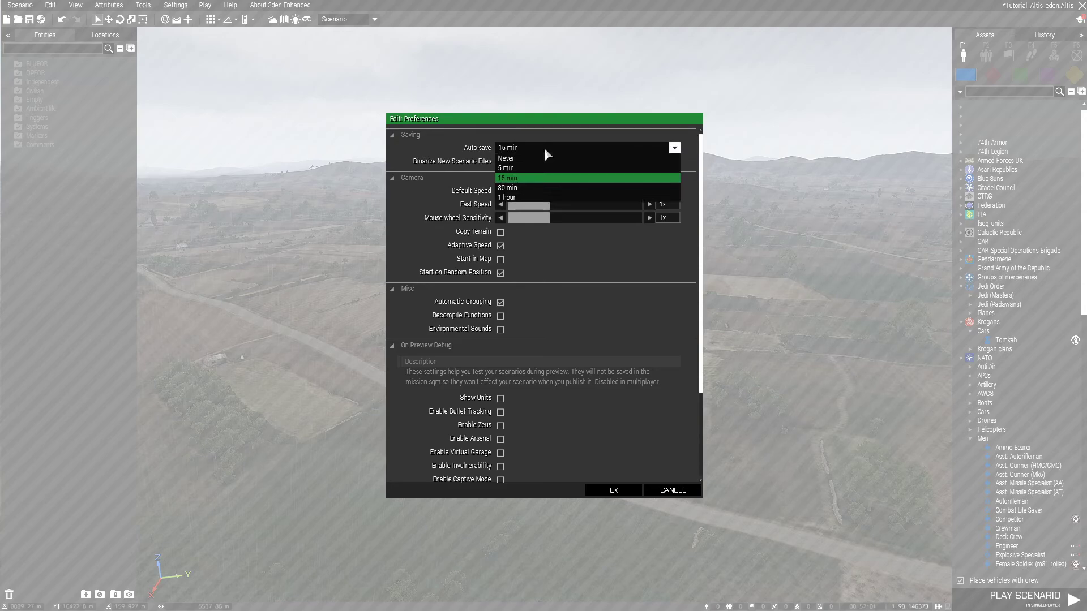
click(522, 180)
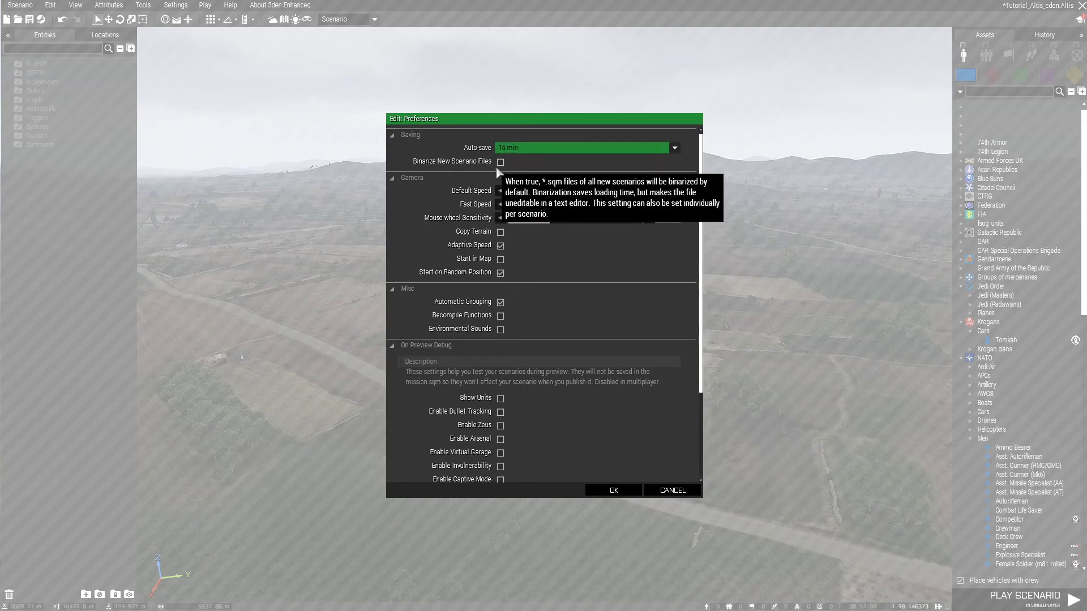
mouse_move(431, 167)
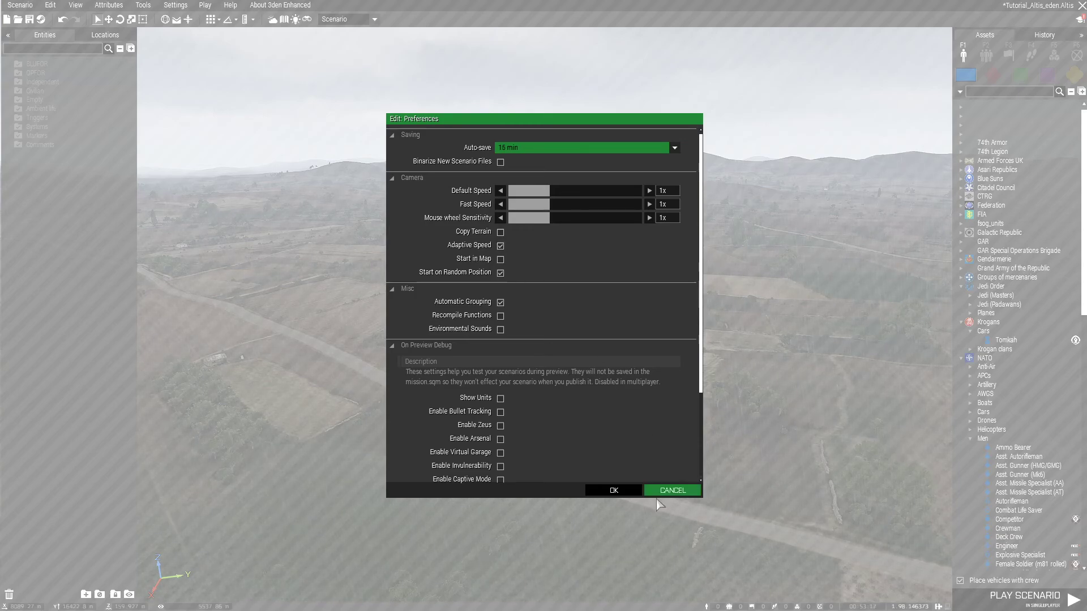
click(617, 491)
scroll(552, 395, up, 10)
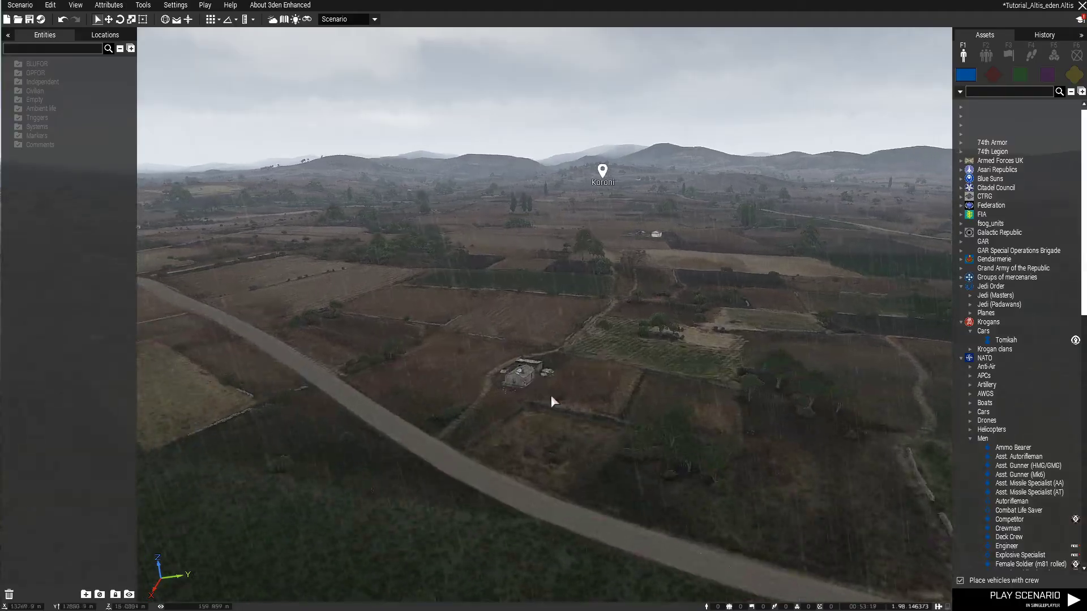
Fly the camera low over the field towards Koroni and back up to examine how its movement speed adapts to height
key(w)
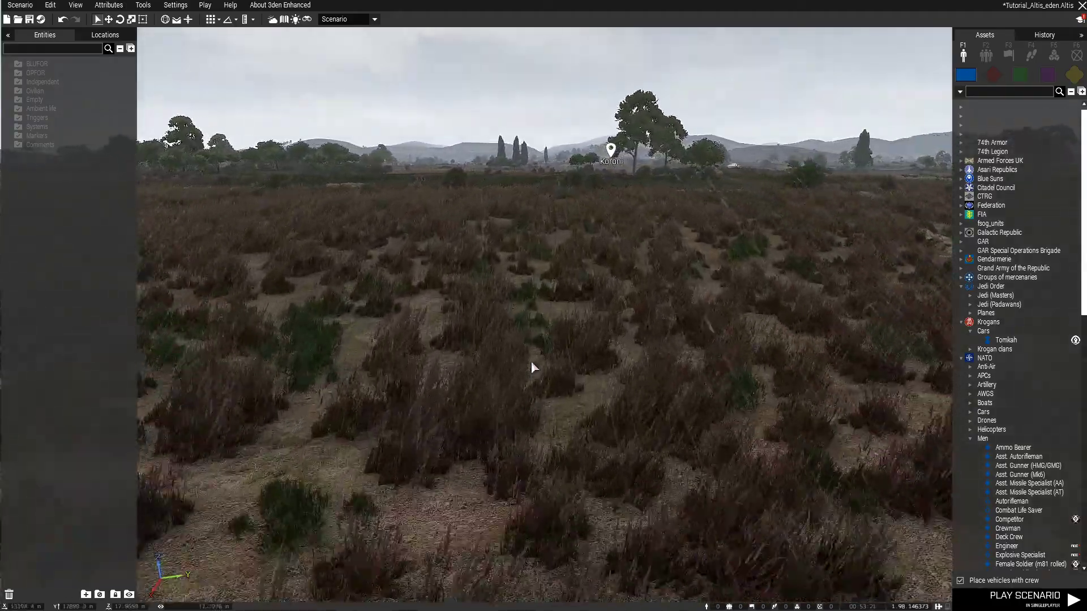
key(w)
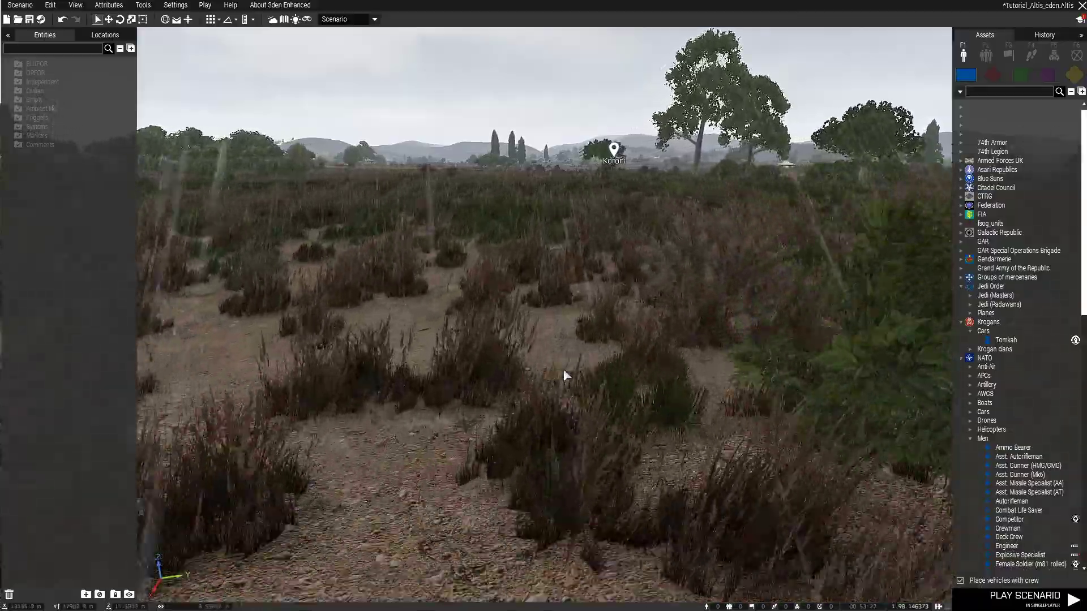
key(w)
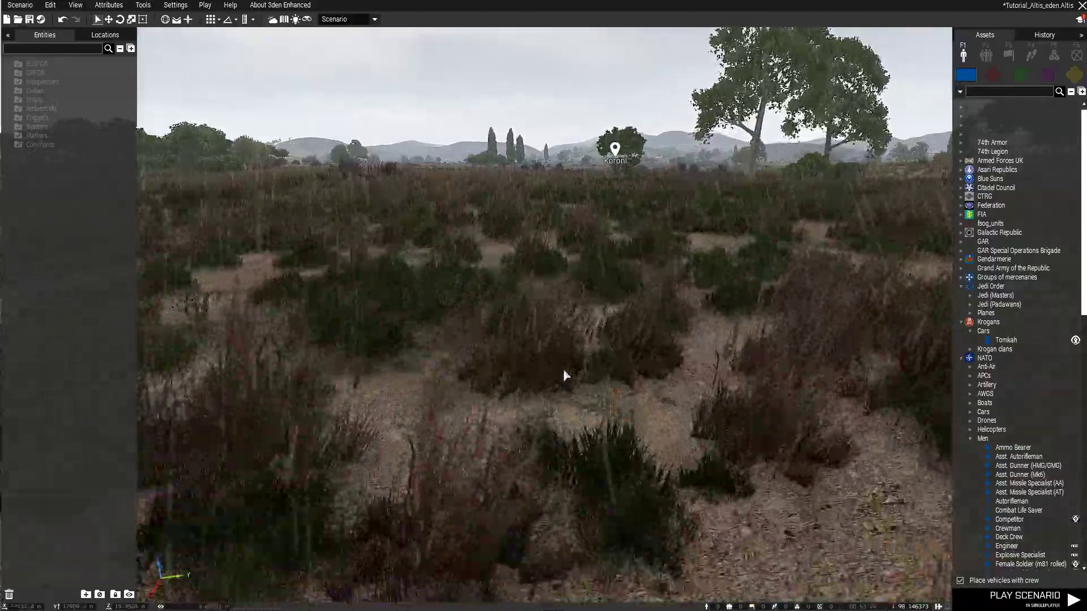
key(w)
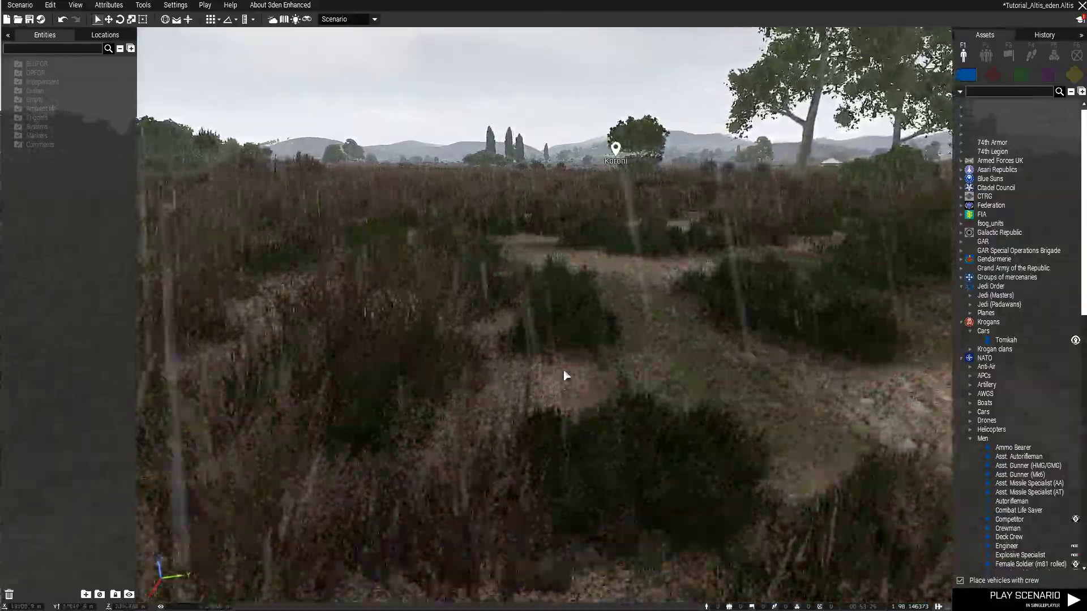
key(w)
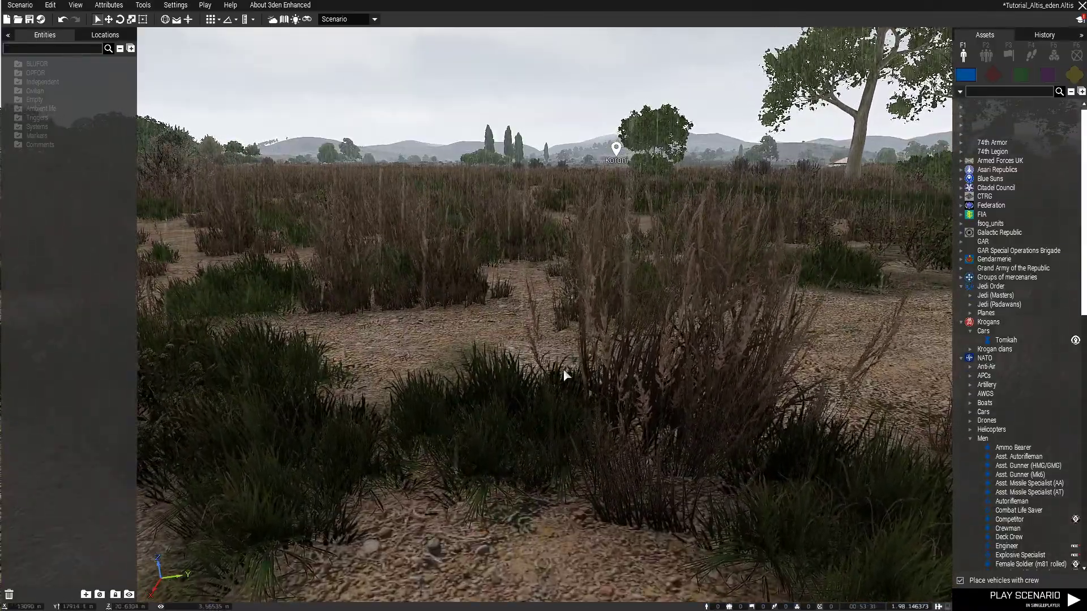
scroll(546, 409, down, 1)
scroll(447, 552, down, 4)
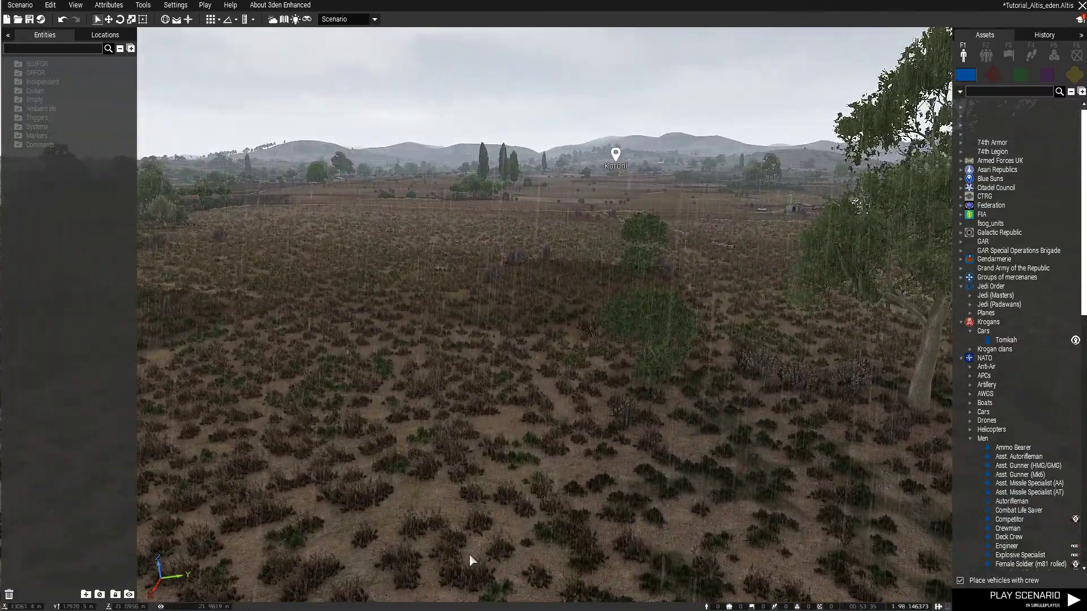
key(a)
scroll(470, 557, up, 4)
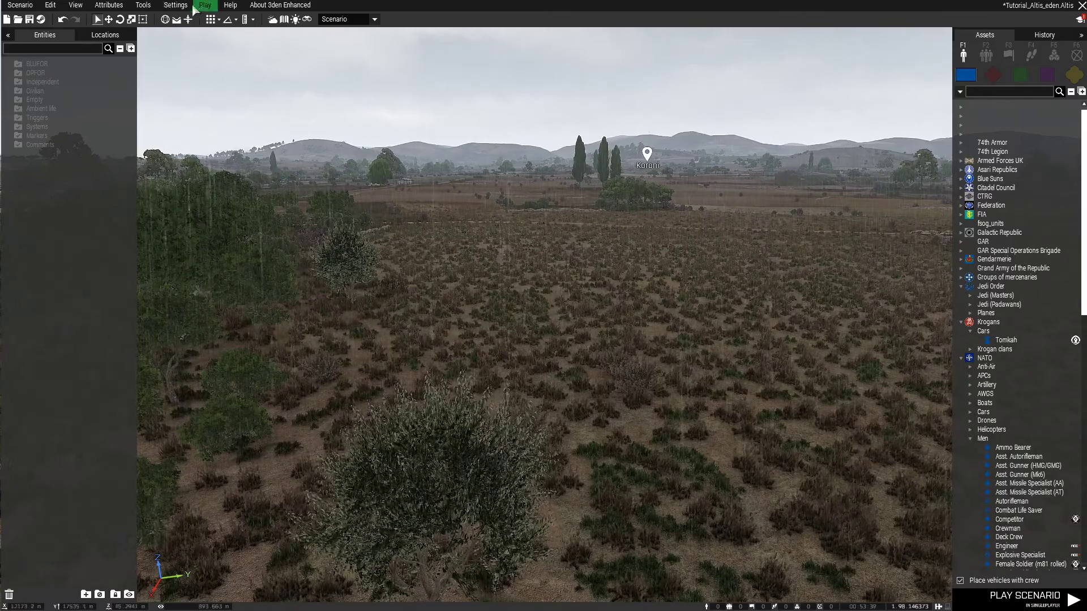
Open the editor preferences, enable Start on Random Position, review the Misc options, and apply the preferences
click(176, 6)
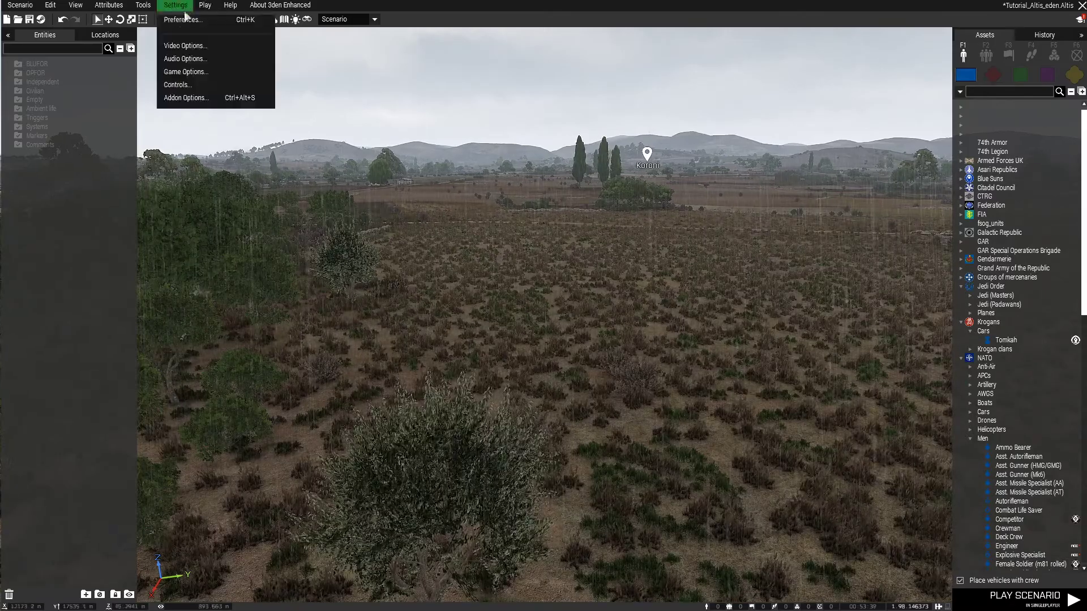
click(187, 96)
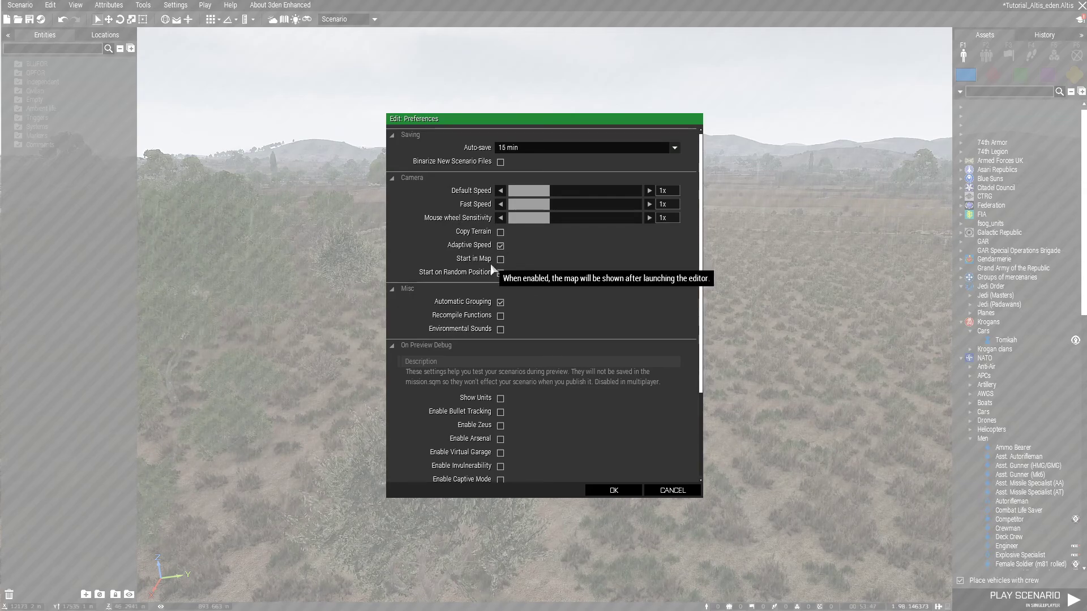
click(500, 273)
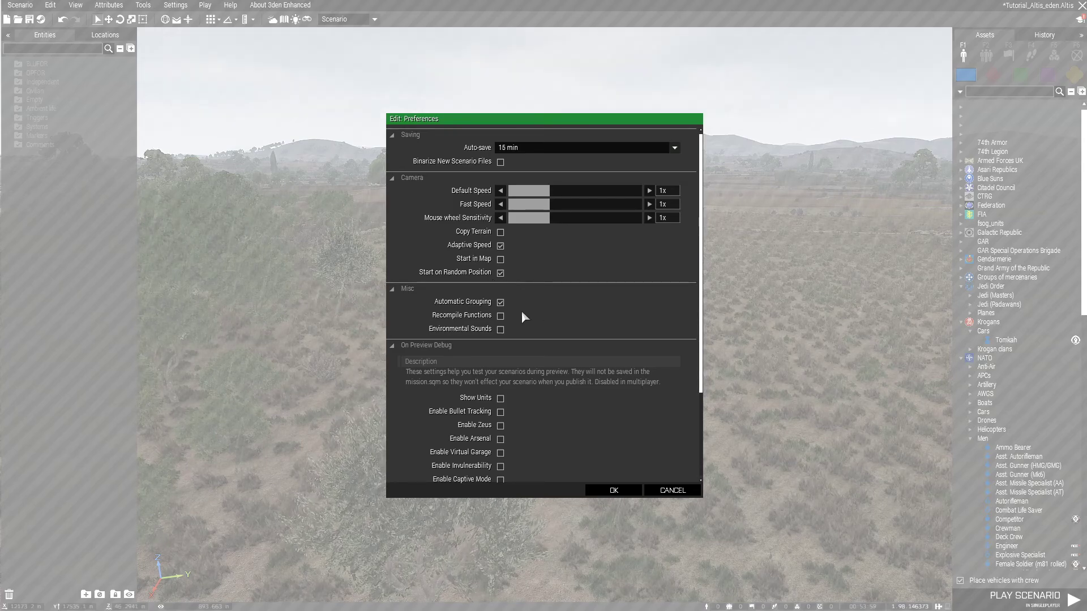
mouse_move(519, 310)
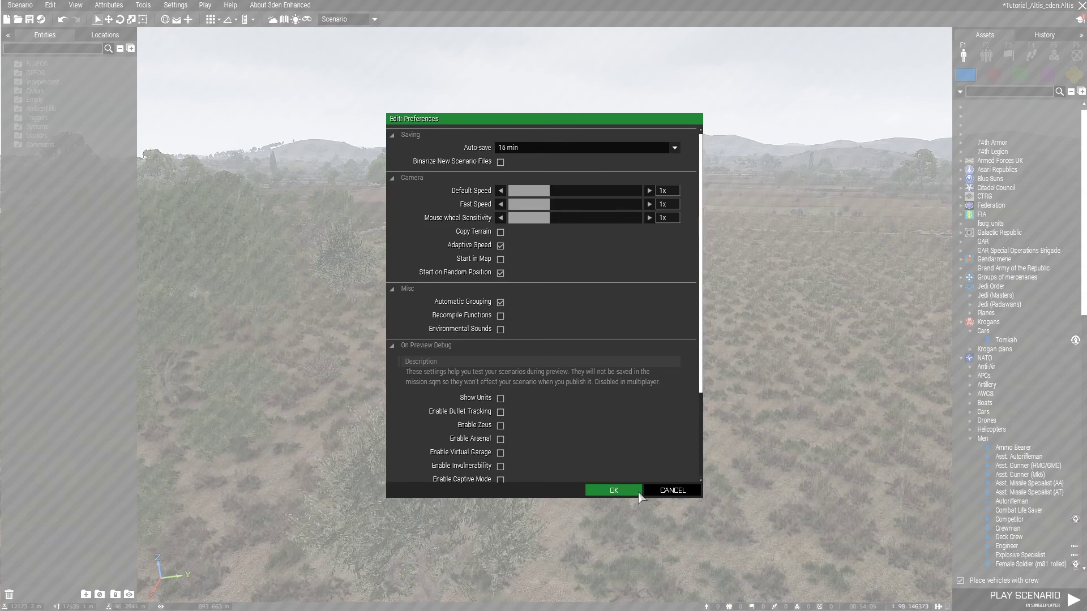
click(614, 490)
Place a NATO Autorifleman in the field and a second Autorifleman some distance away in a separate group
click(1012, 501)
click(412, 225)
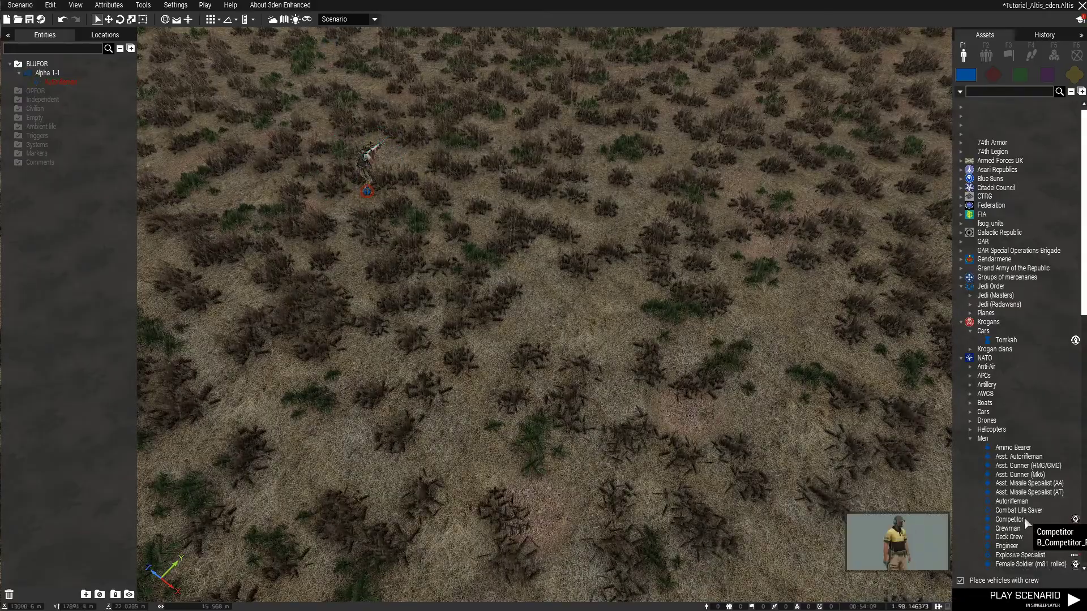
click(1011, 501)
key(w)
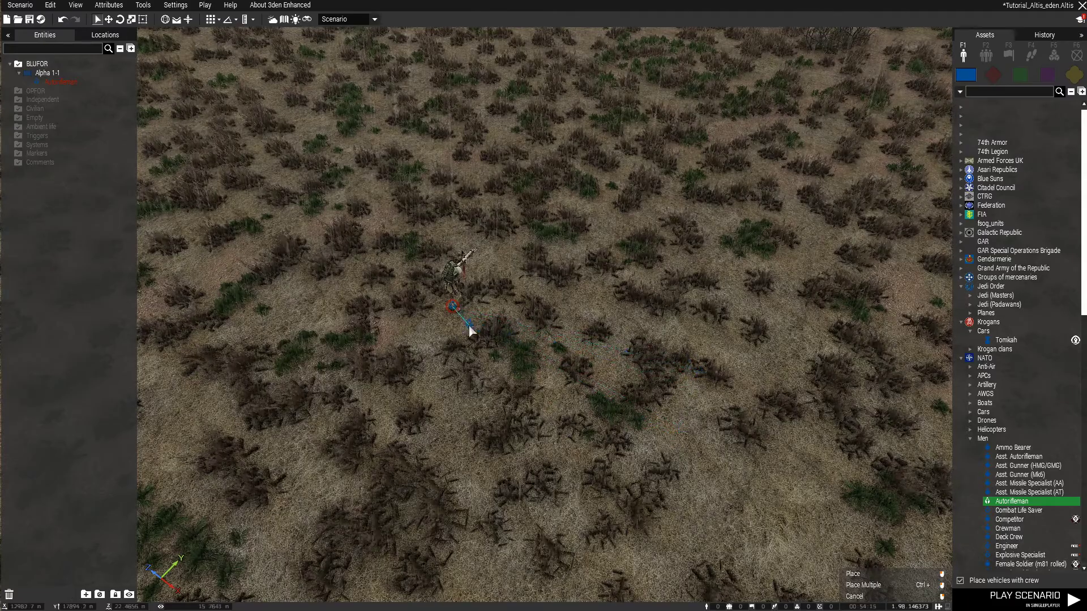
scroll(485, 316, down, 5)
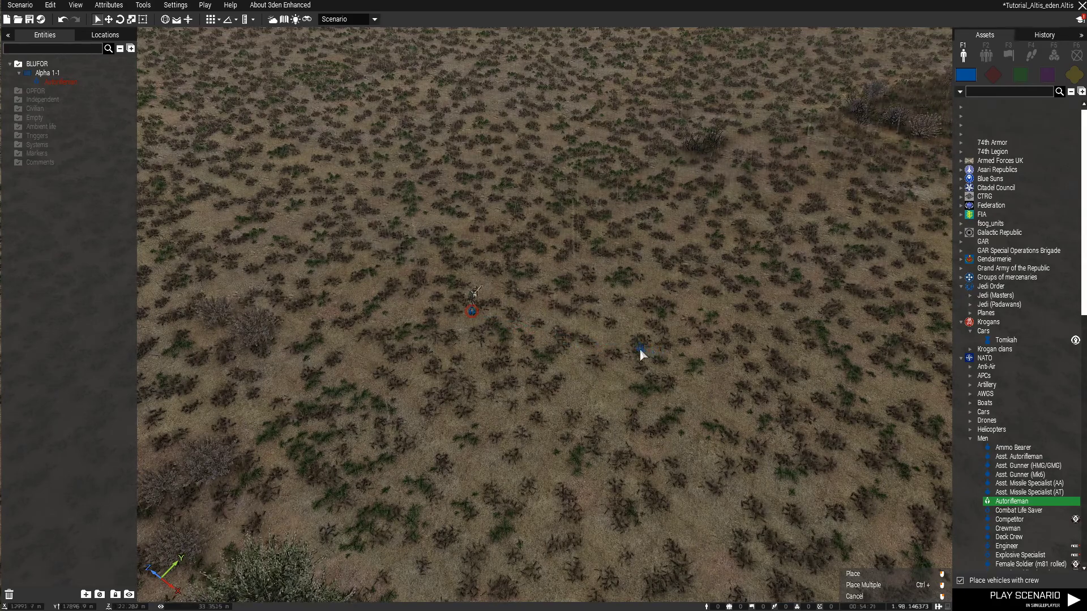
click(645, 355)
Place an Asst. Missile Specialist (AT) close to the second Autorifleman so that the two are grouped automatically
click(1018, 492)
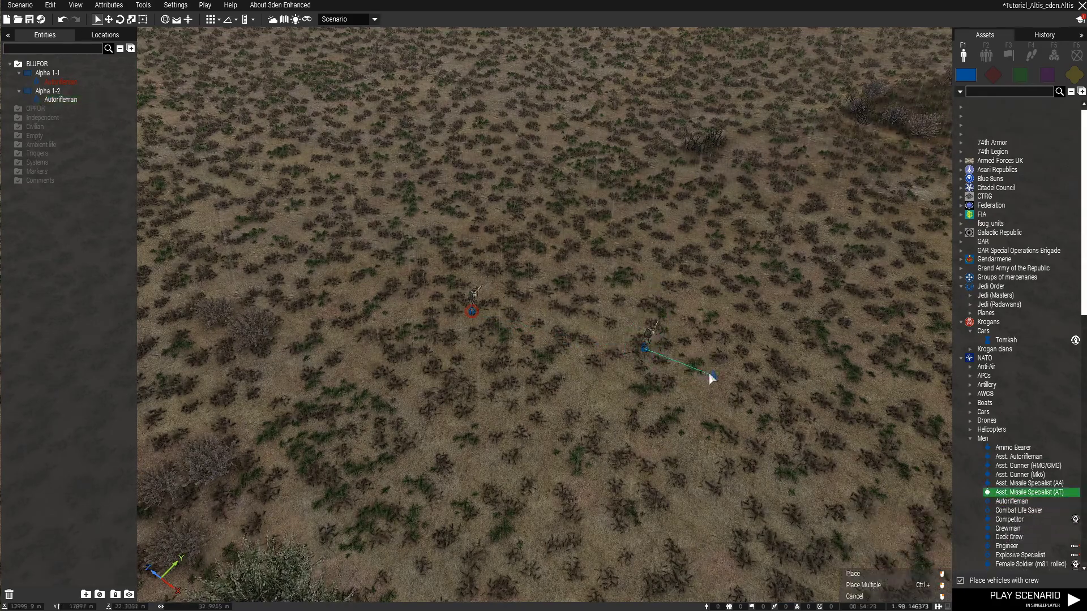
click(684, 363)
click(573, 482)
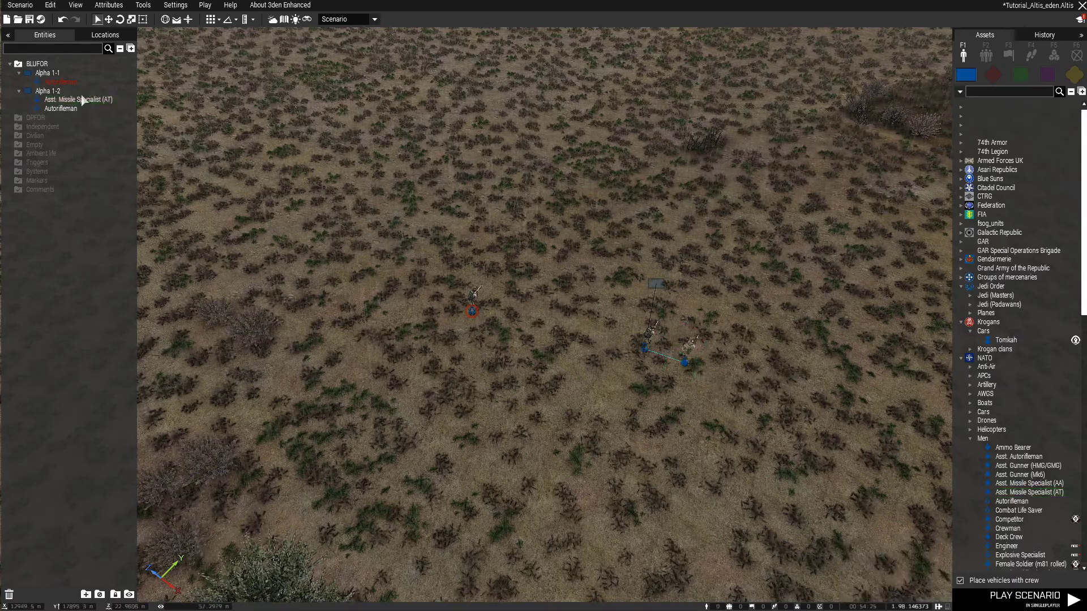
Reopen the editor preferences, review the Automatic Grouping and On Preview Debug options, and close the dialog
click(175, 6)
click(170, 20)
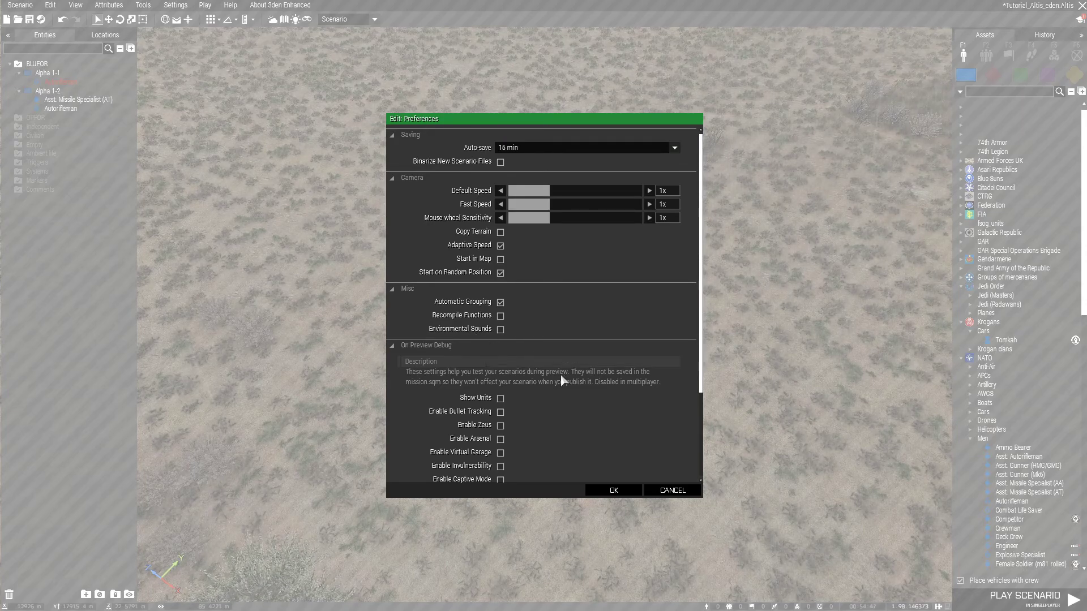
scroll(561, 379, down, 5)
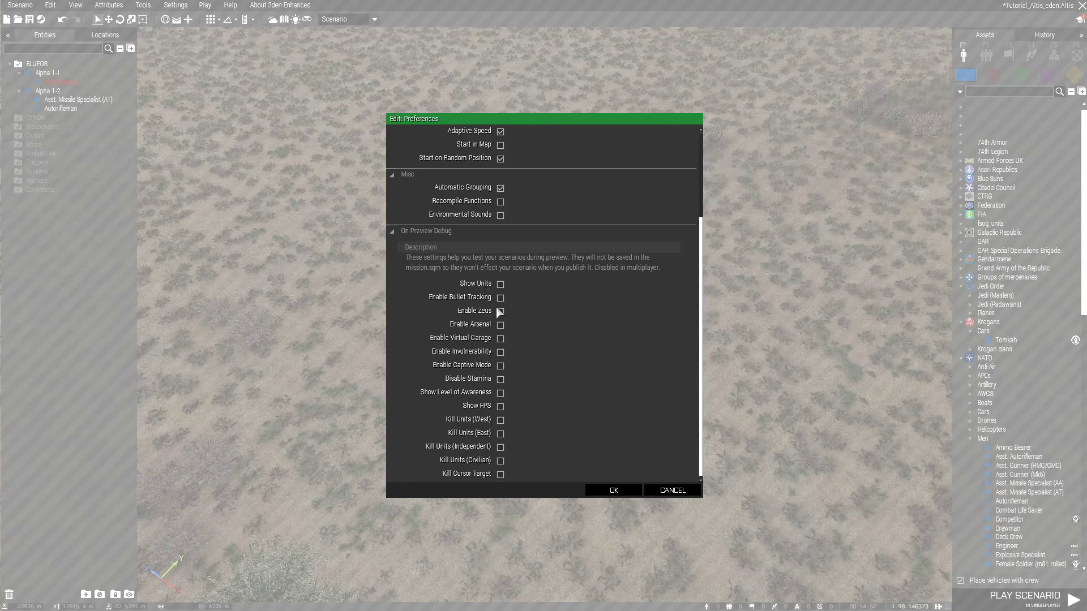
click(607, 490)
Select all placed units and delete them from the scenario
key(ctrl+a)
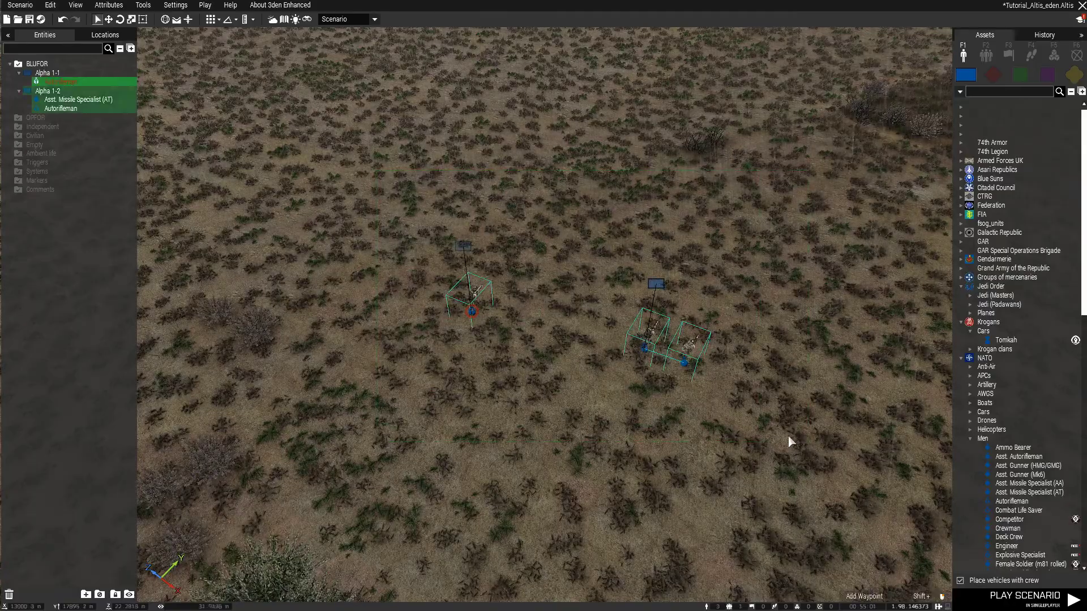
key(Delete)
Open the addon options and show the mission settings of the ACE G-Forces addon
click(190, 7)
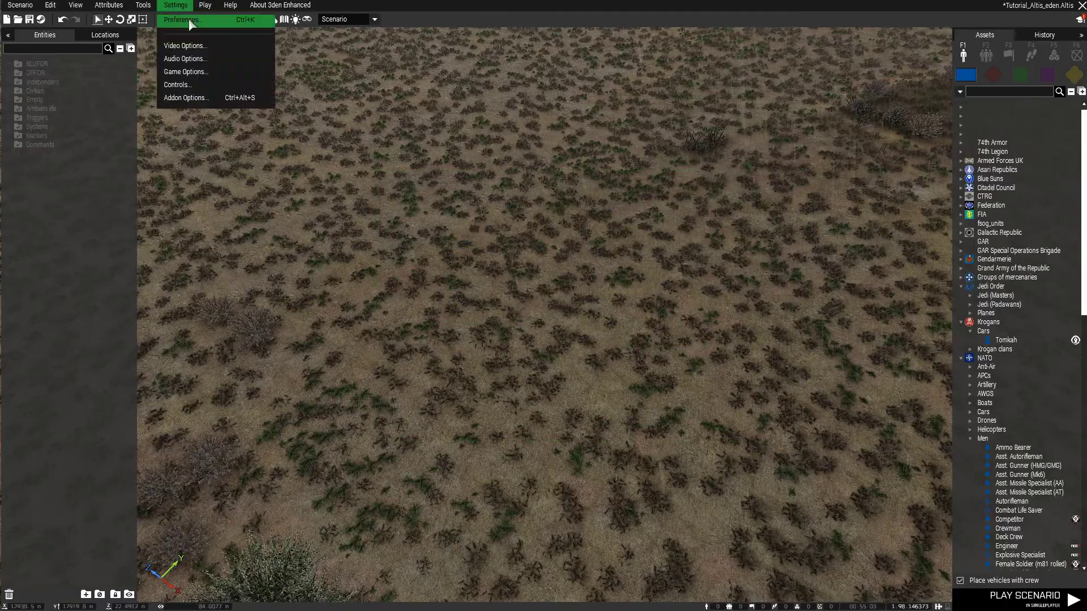
click(181, 97)
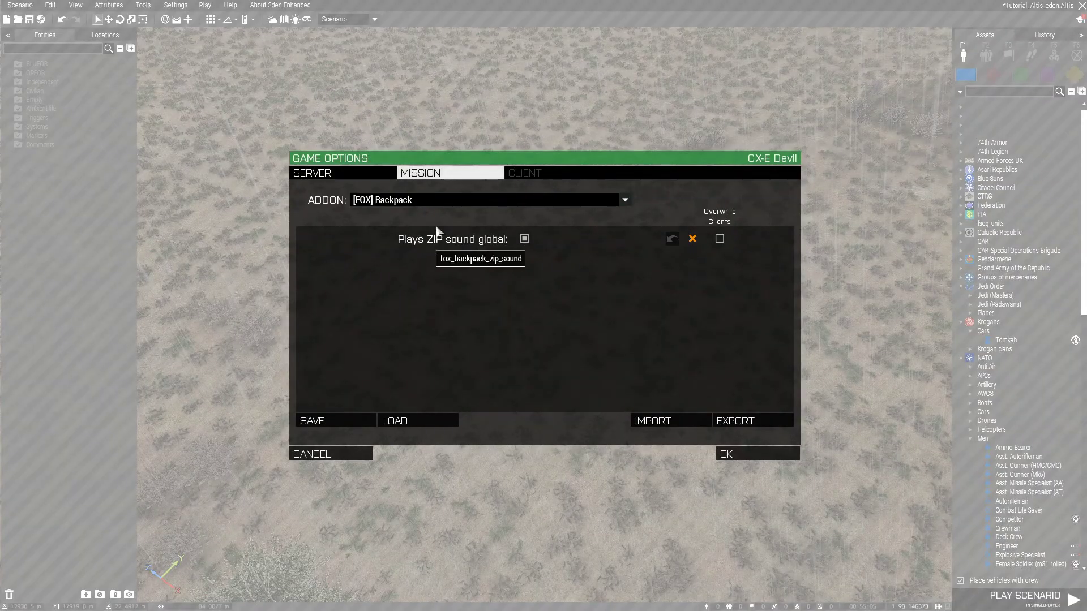
click(421, 202)
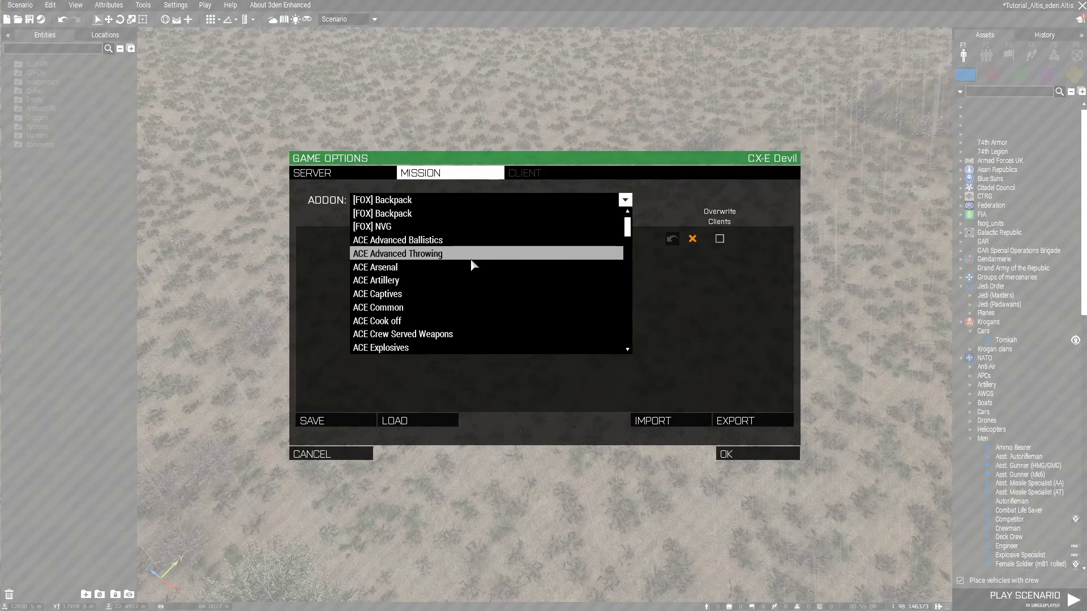
scroll(473, 265, down, 4)
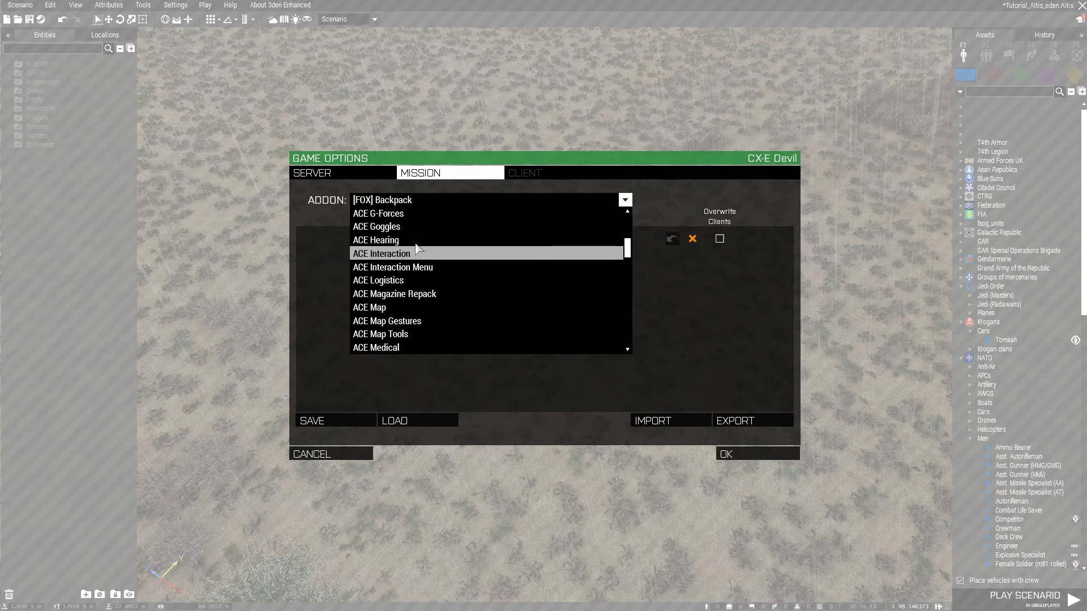
click(392, 219)
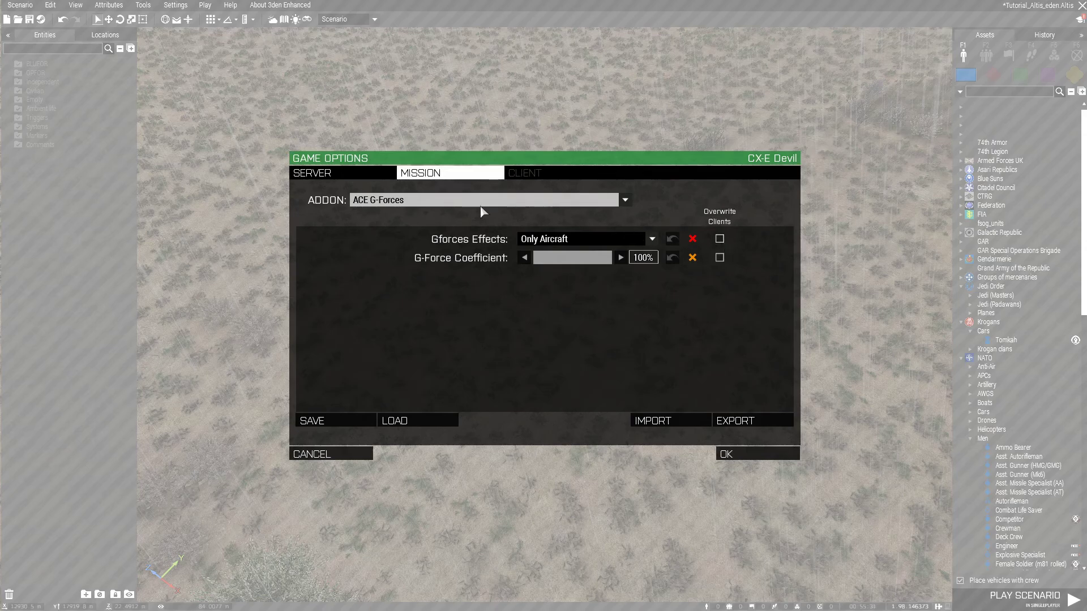
Browse further down the list of addons, then inspect the mission settings import window and close it with nothing entered
click(464, 205)
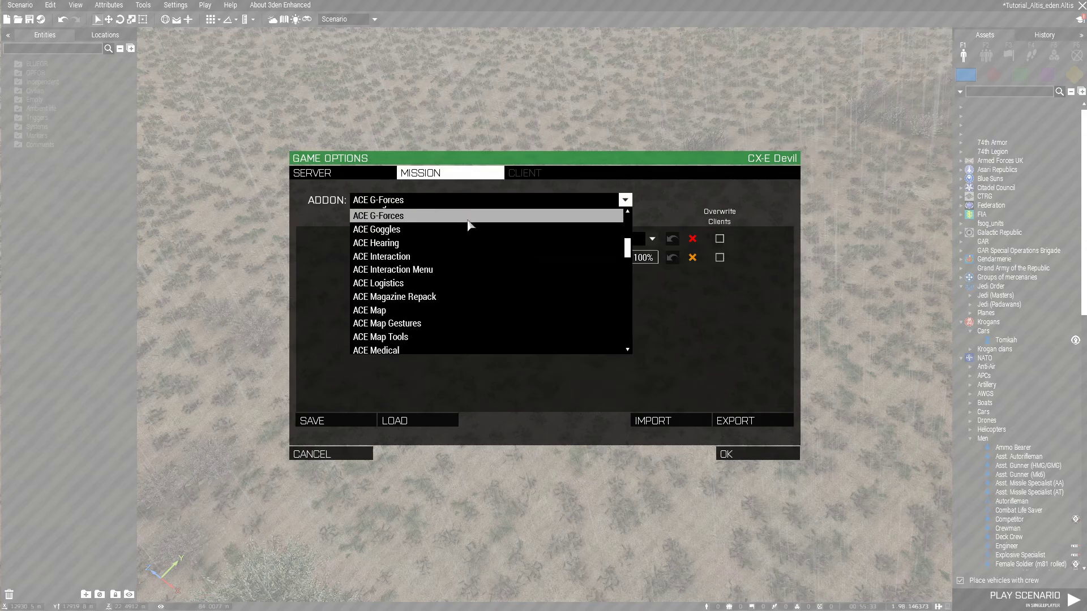
scroll(442, 315, down, 5)
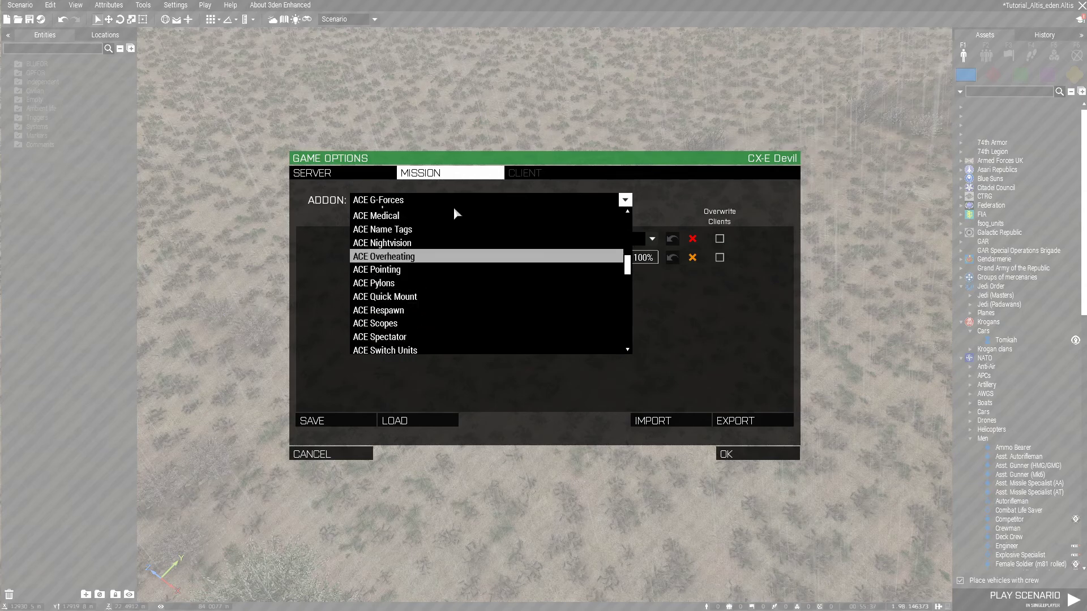
click(439, 201)
click(653, 420)
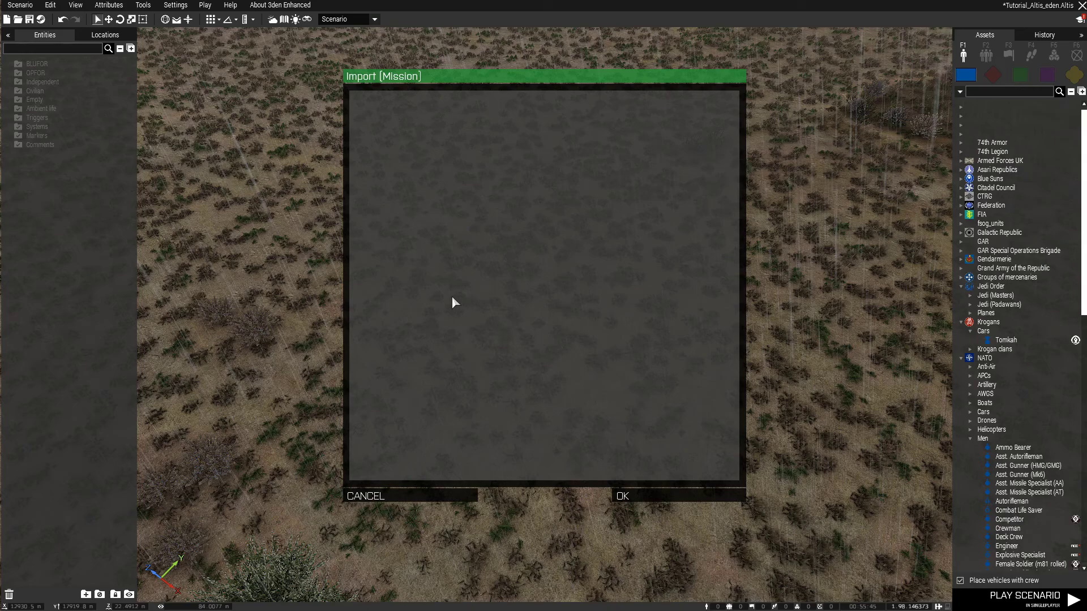
click(631, 497)
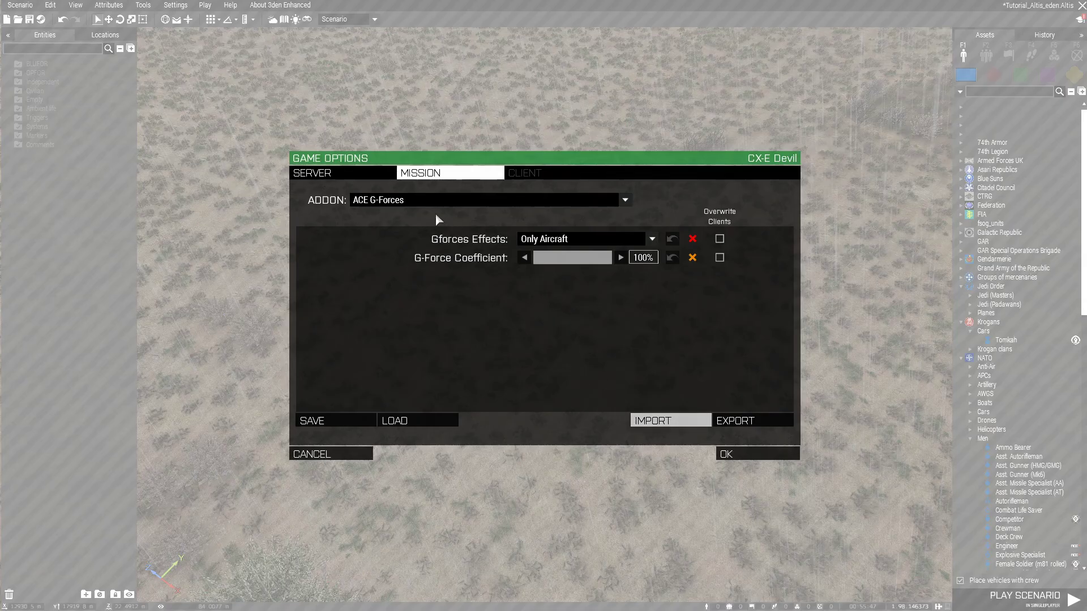
Look through the remaining ACE addons in the list, keep ACE G-Forces selected, and close the addon options
click(417, 198)
scroll(452, 305, down, 6)
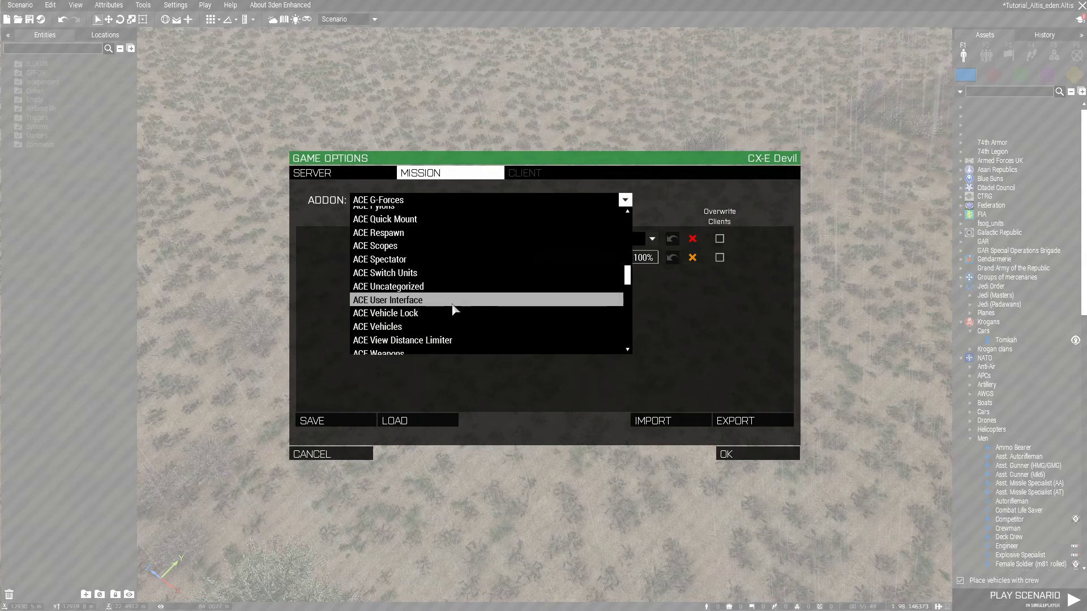
click(409, 202)
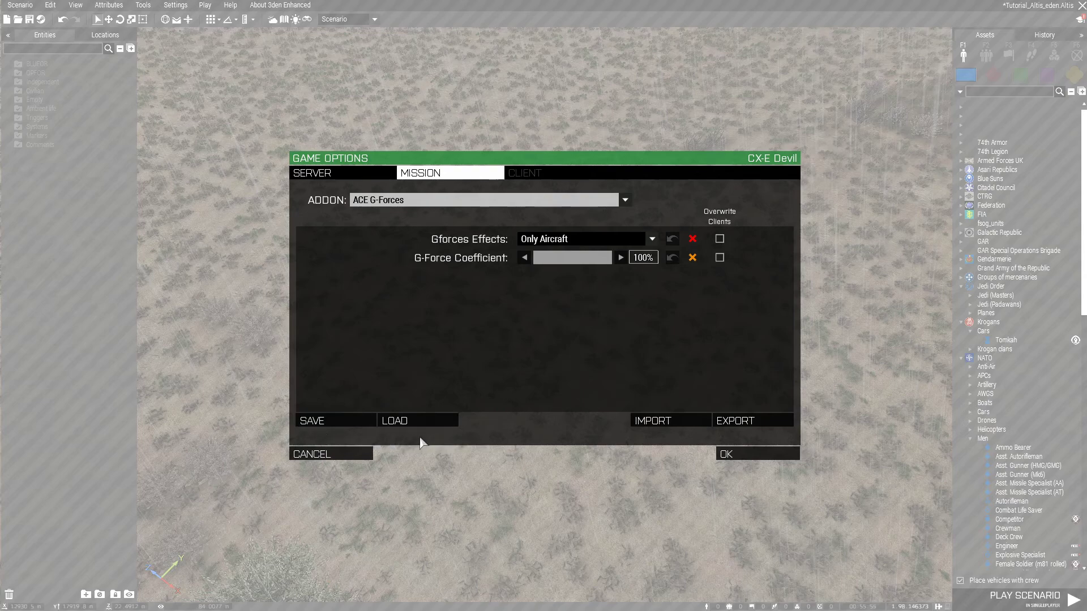
click(739, 453)
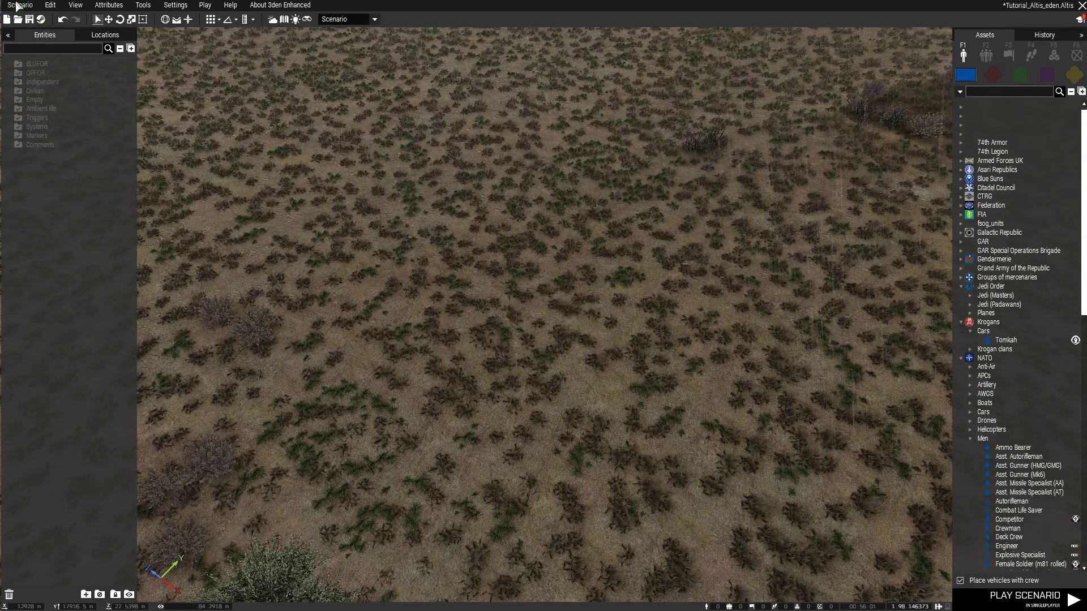
Review the available scenario play modes, the help resources and the 3den Enhanced information links
click(208, 6)
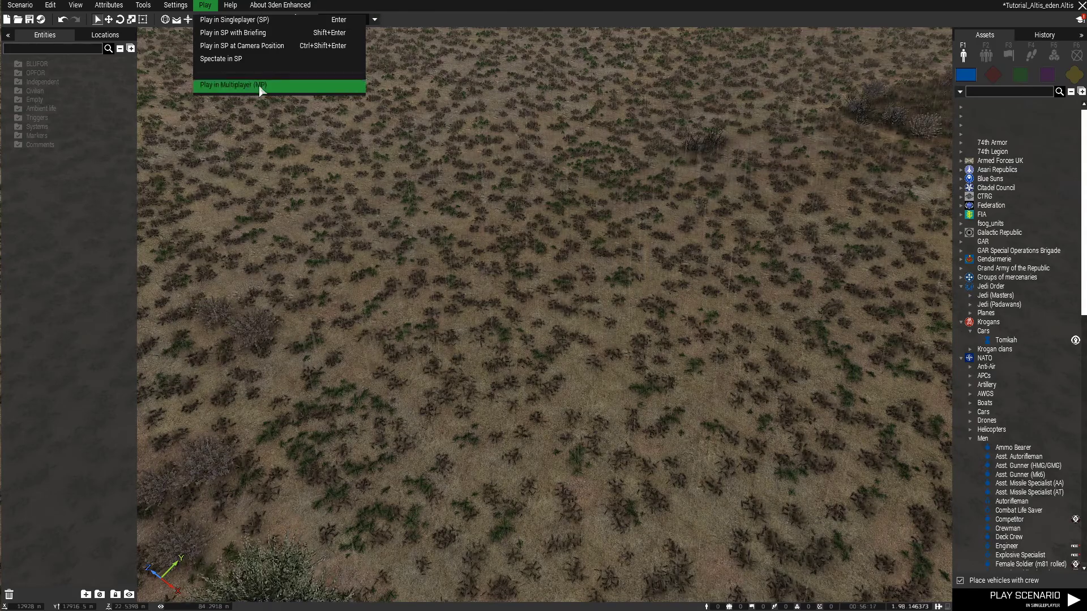
mouse_move(232, 9)
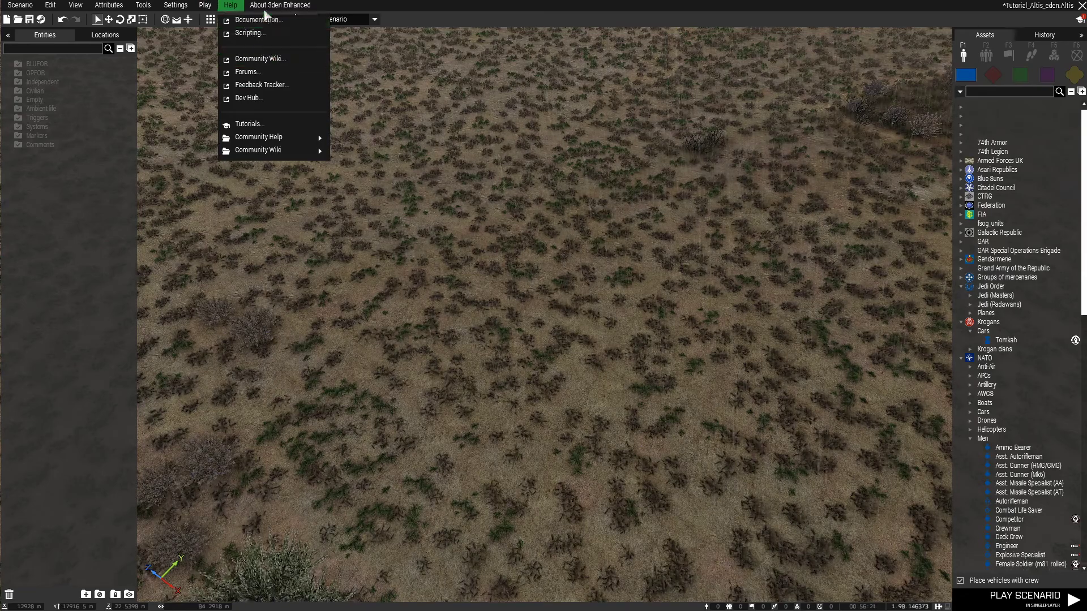
mouse_move(268, 6)
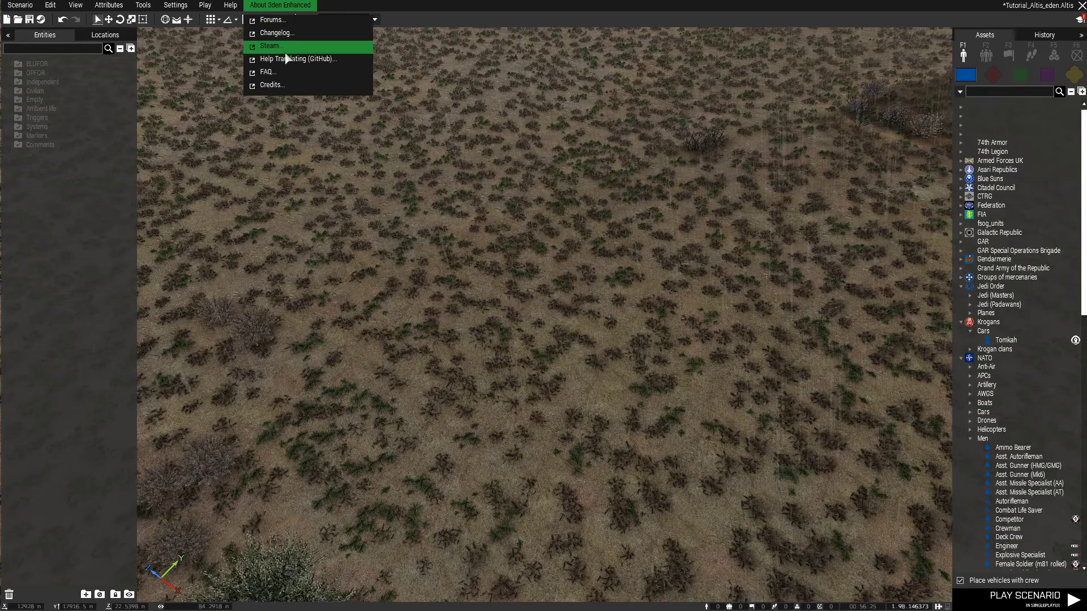
click(356, 5)
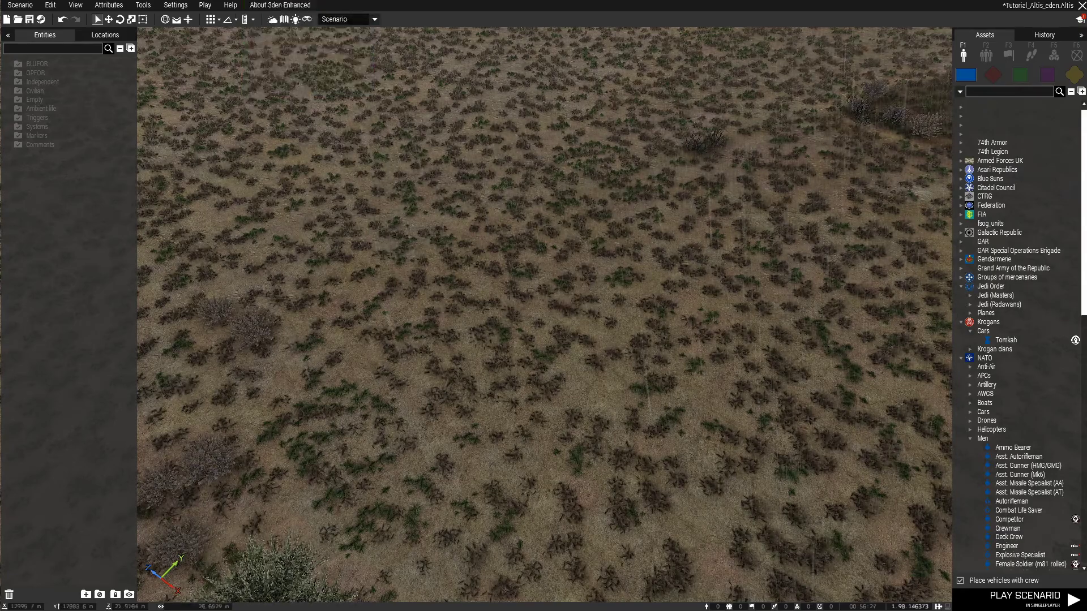
Move the camera to the open fields facing Koroni, check the list of map locations, and return to the entity list
scroll(428, 487, down, 5)
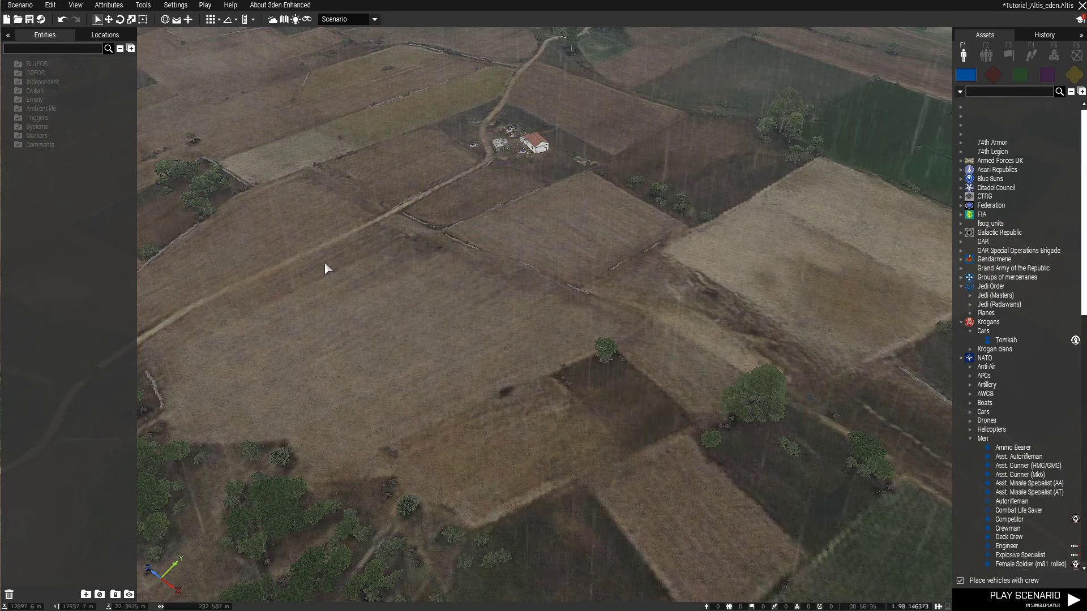
right_drag(453, 258, 256, 213)
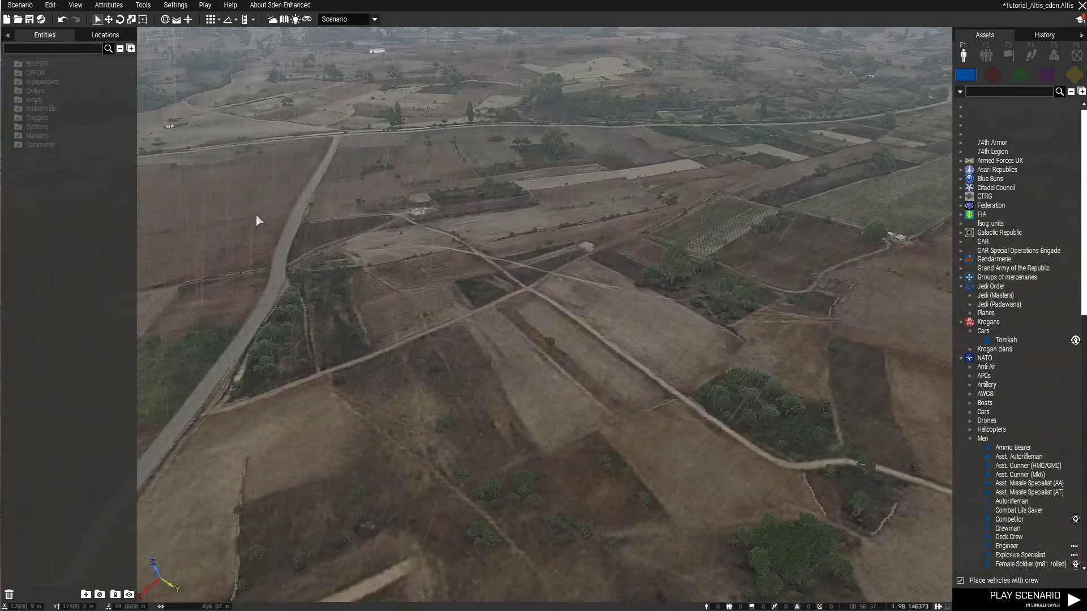
right_drag(525, 252, 713, 227)
key(w)
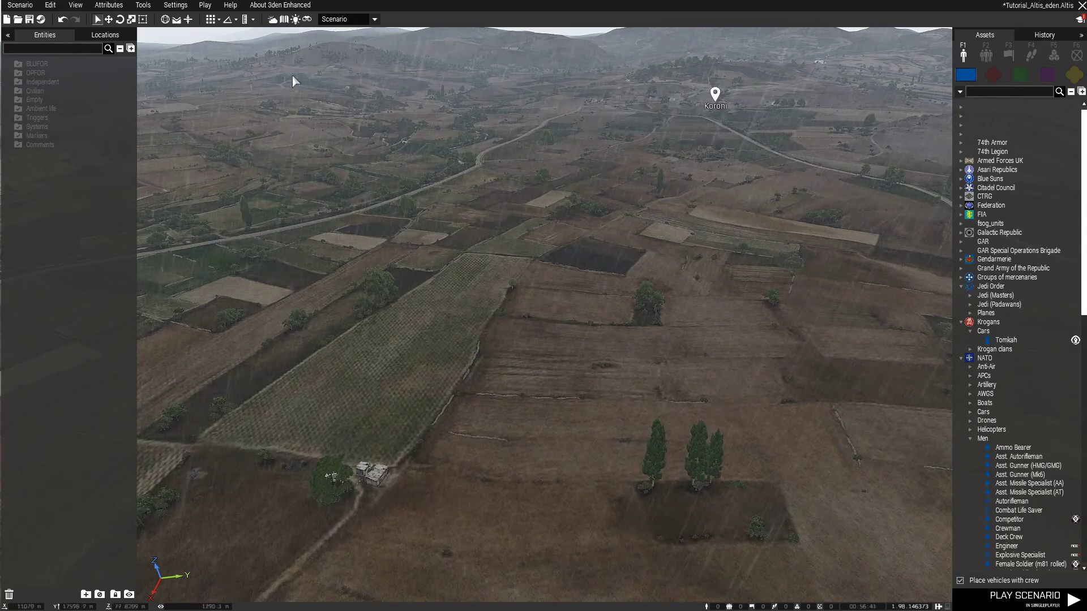
click(108, 36)
click(62, 35)
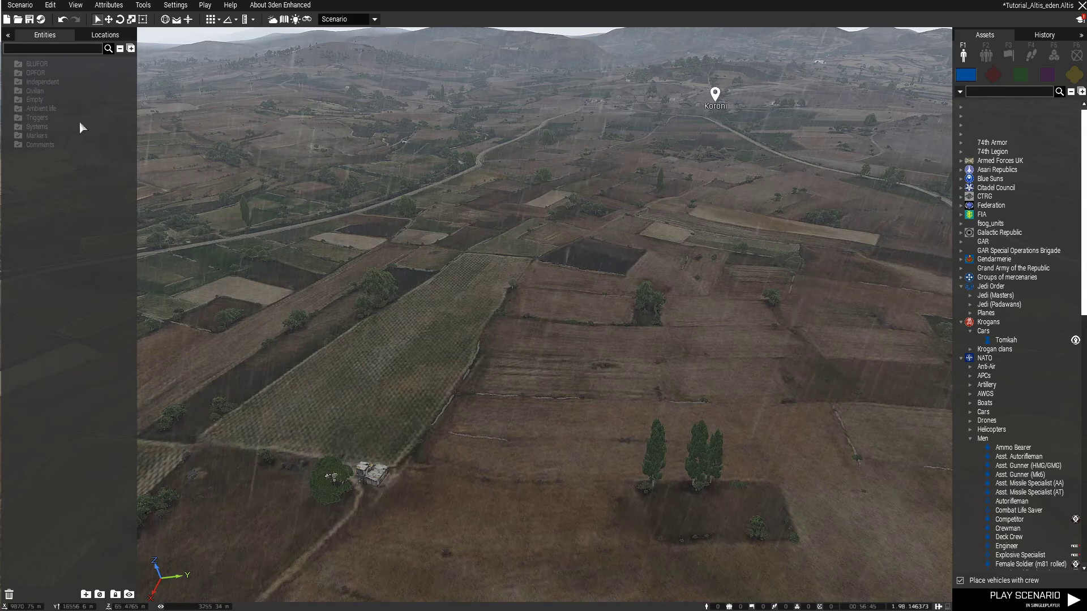
Place a NATO Asst. Autorifleman in the field, check the entity and location lists, and delete the unit
click(1016, 456)
click(636, 403)
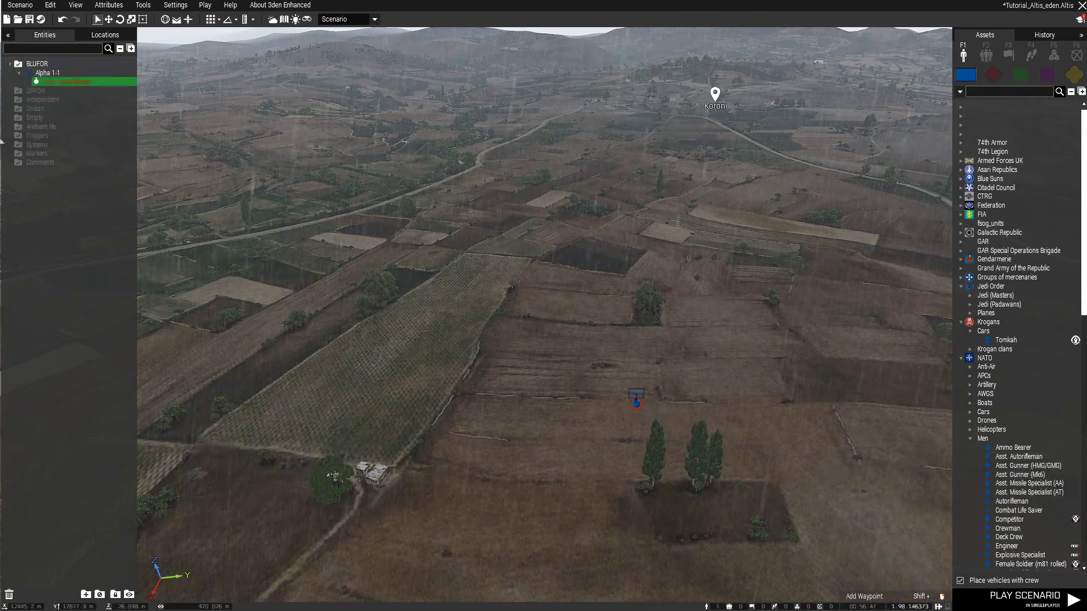
click(100, 35)
click(60, 34)
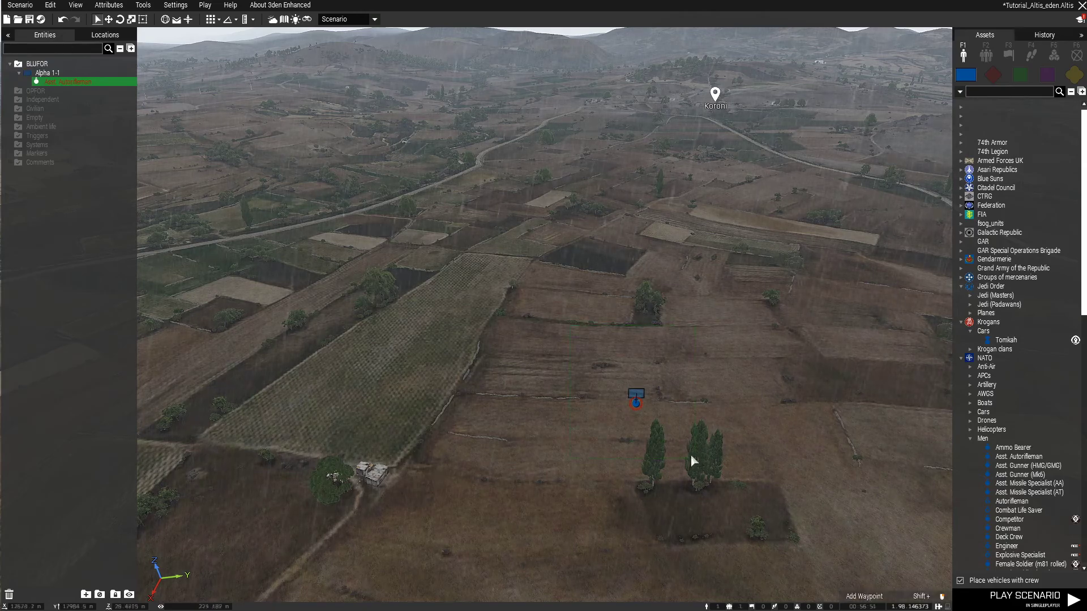
key(Delete)
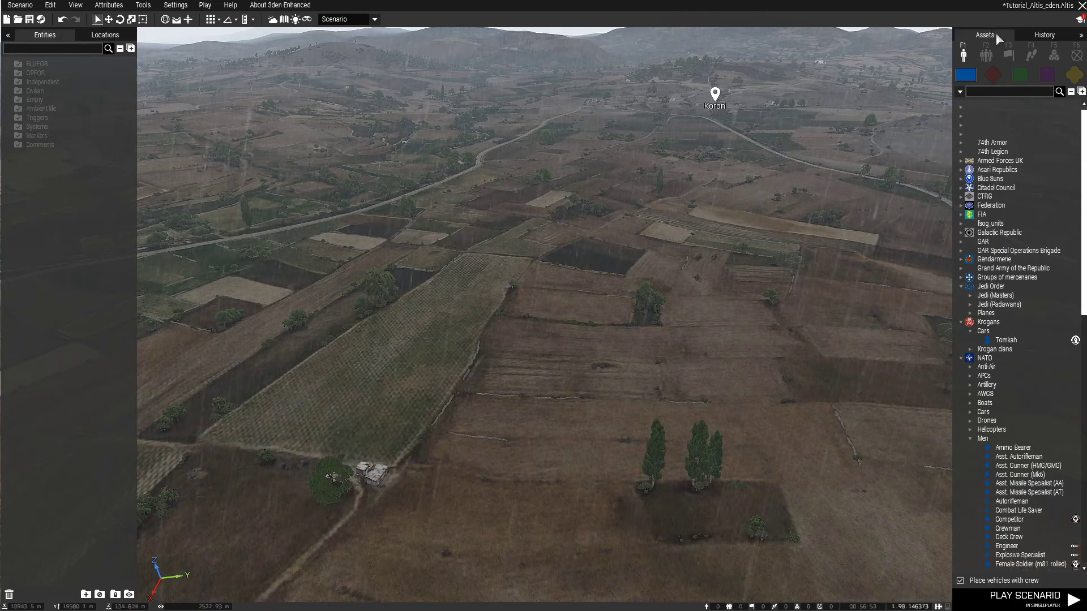
Check the placement history, then review the group compositions for BLUFOR, civilians and props, and the custom compositions
click(1041, 35)
click(999, 32)
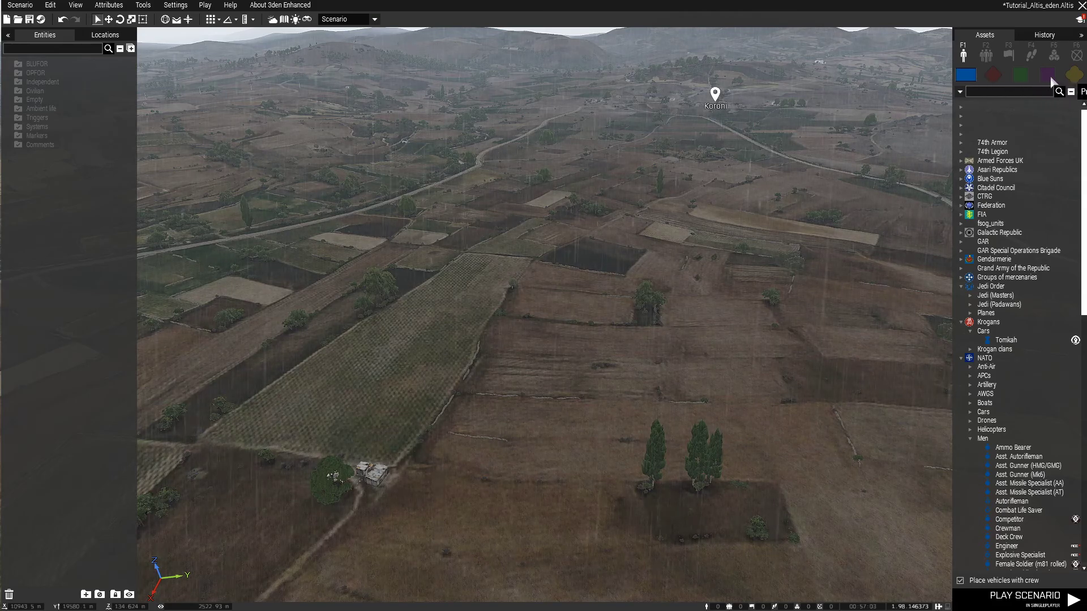
click(987, 55)
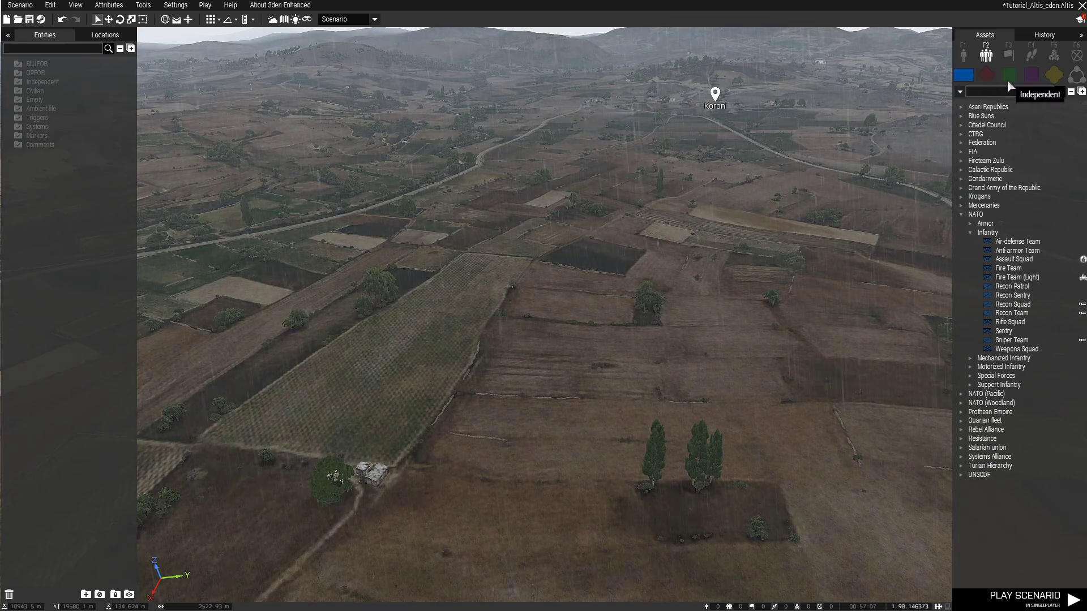
click(1032, 76)
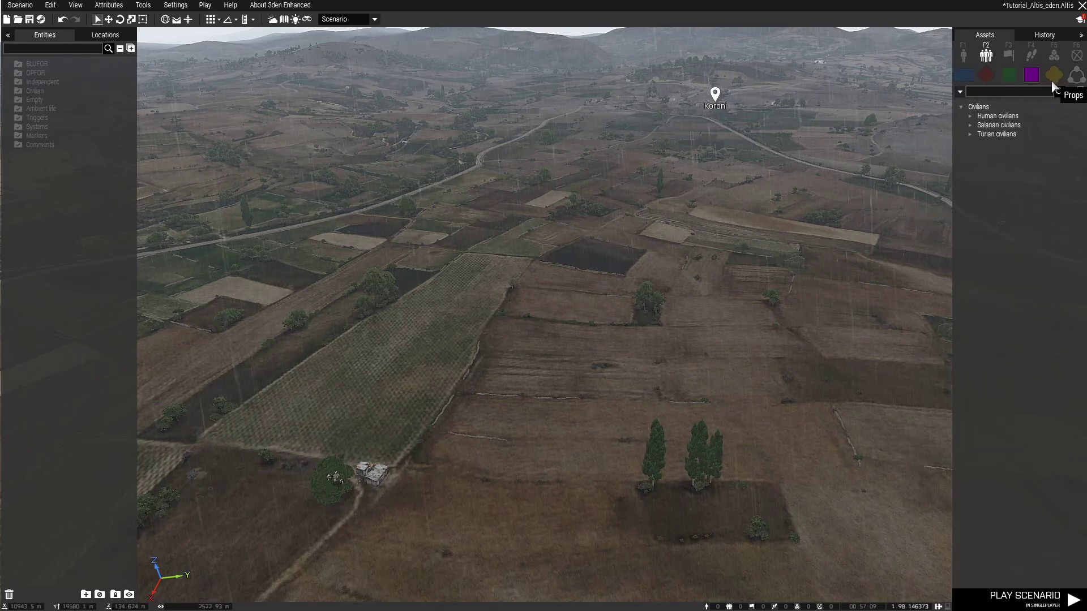
click(1052, 81)
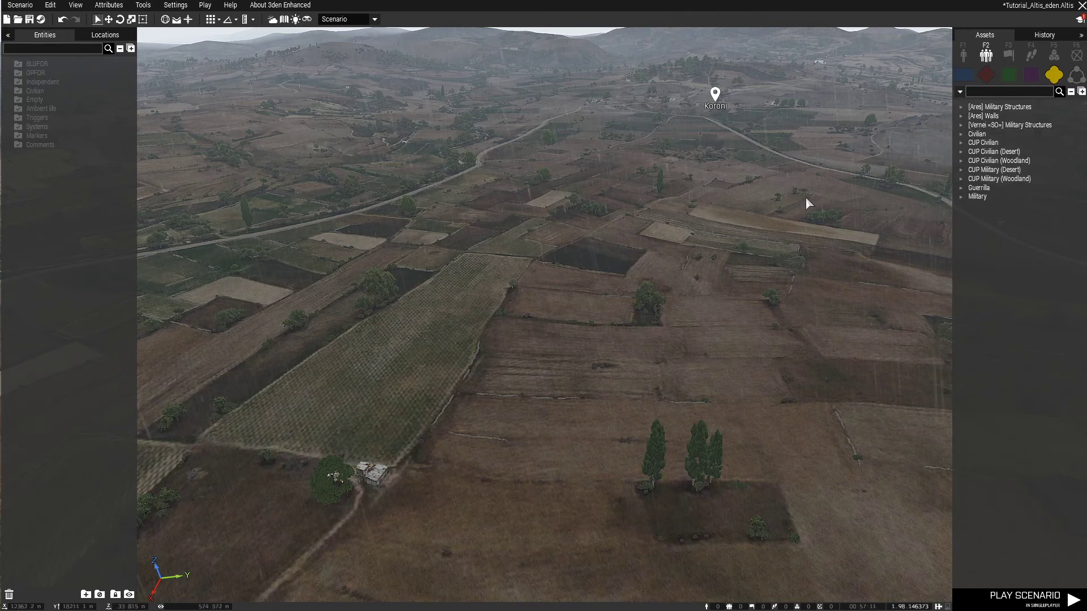
click(1075, 79)
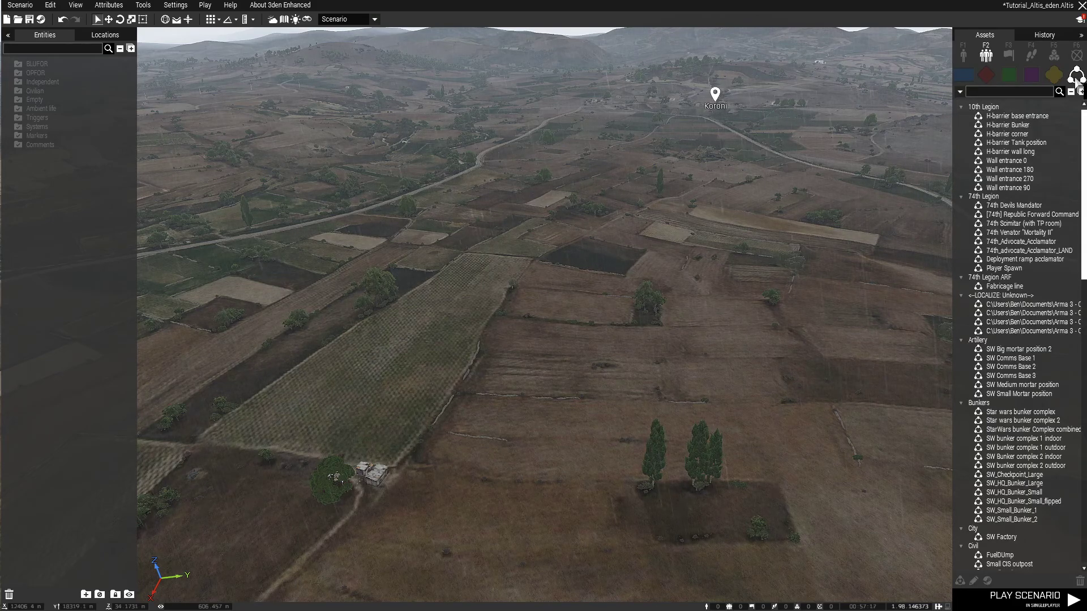
Show the trigger assets and place a basic Trigger without a preset size in the field
click(1009, 54)
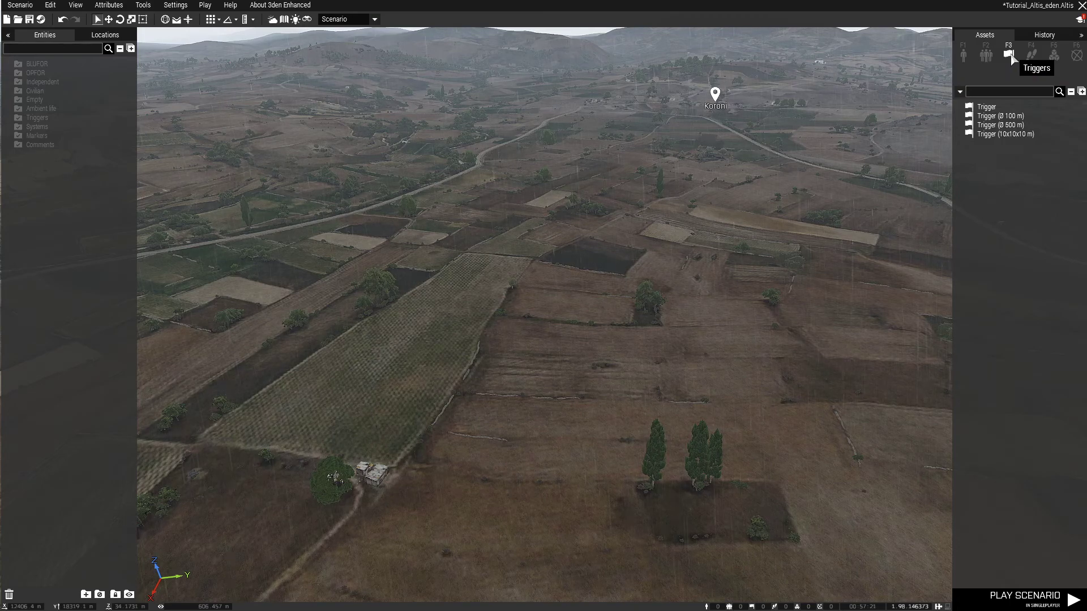
click(986, 106)
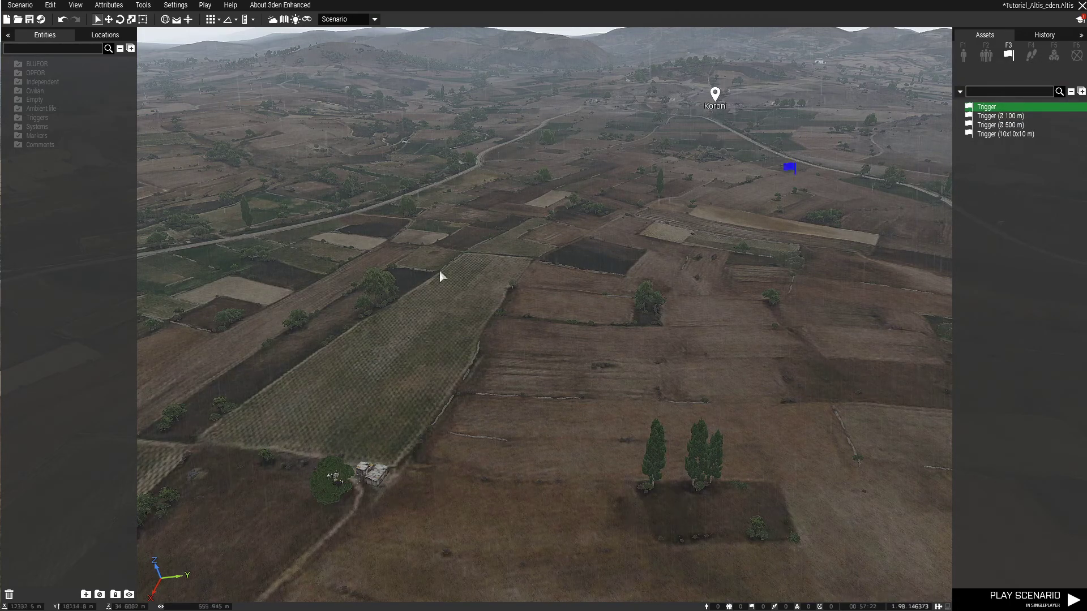
right_click(436, 324)
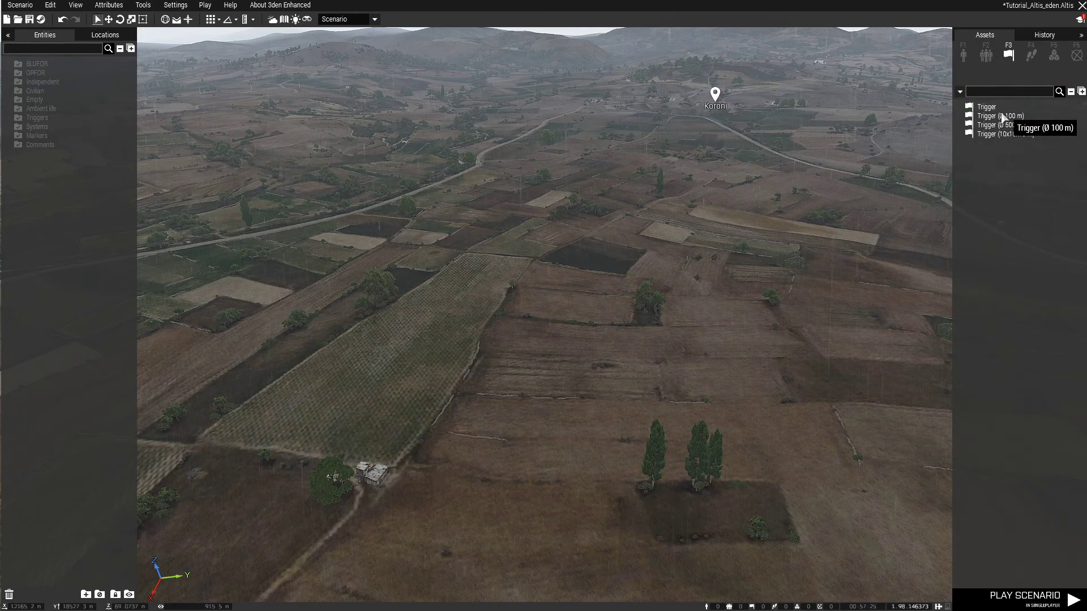
click(986, 107)
click(592, 354)
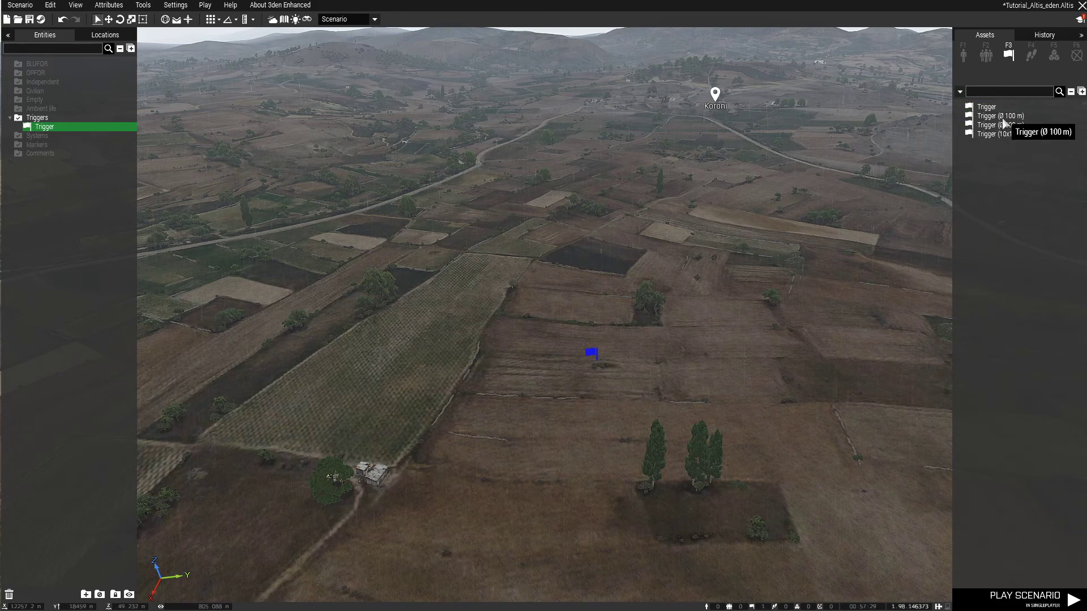
Place a Trigger (Ø 100 m) by the tree beyond the first trigger and examine its area up close
click(990, 116)
click(649, 273)
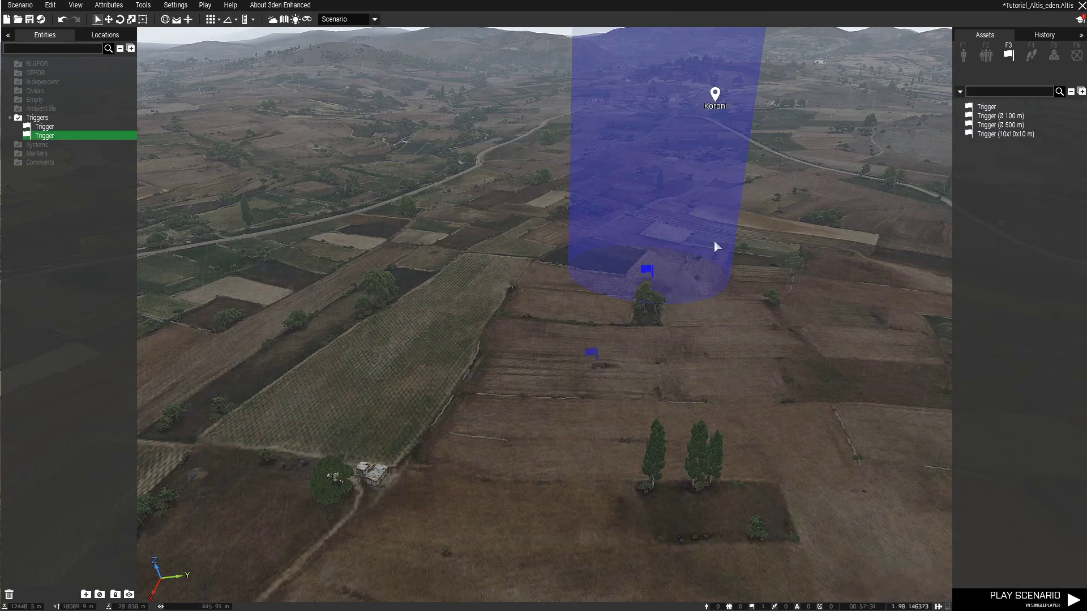
scroll(715, 240, up, 3)
scroll(705, 220, up, 4)
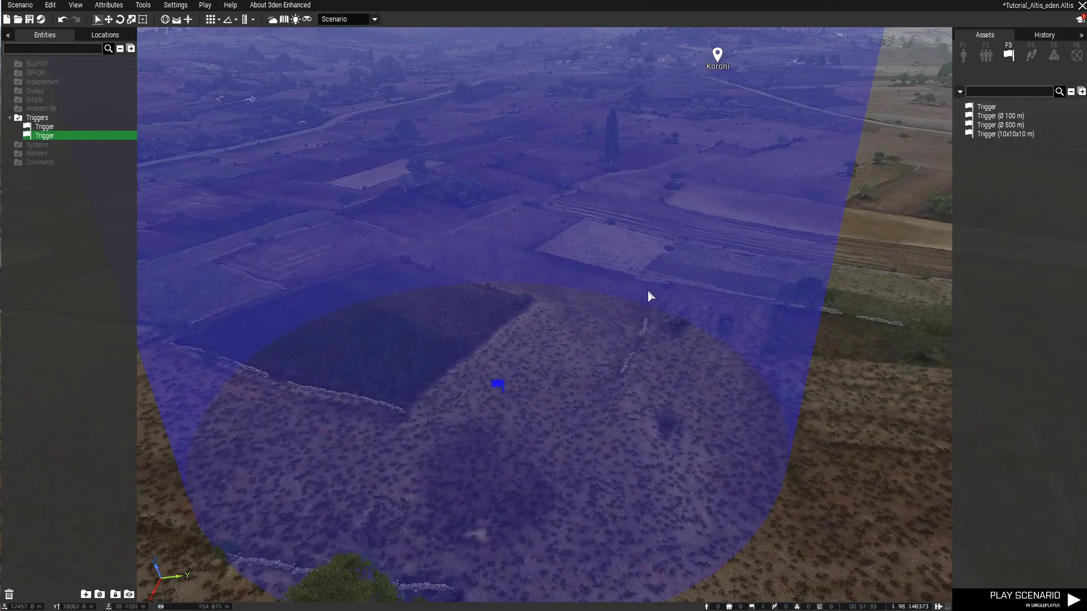
right_drag(646, 288, 613, 321)
scroll(546, 259, down, 2)
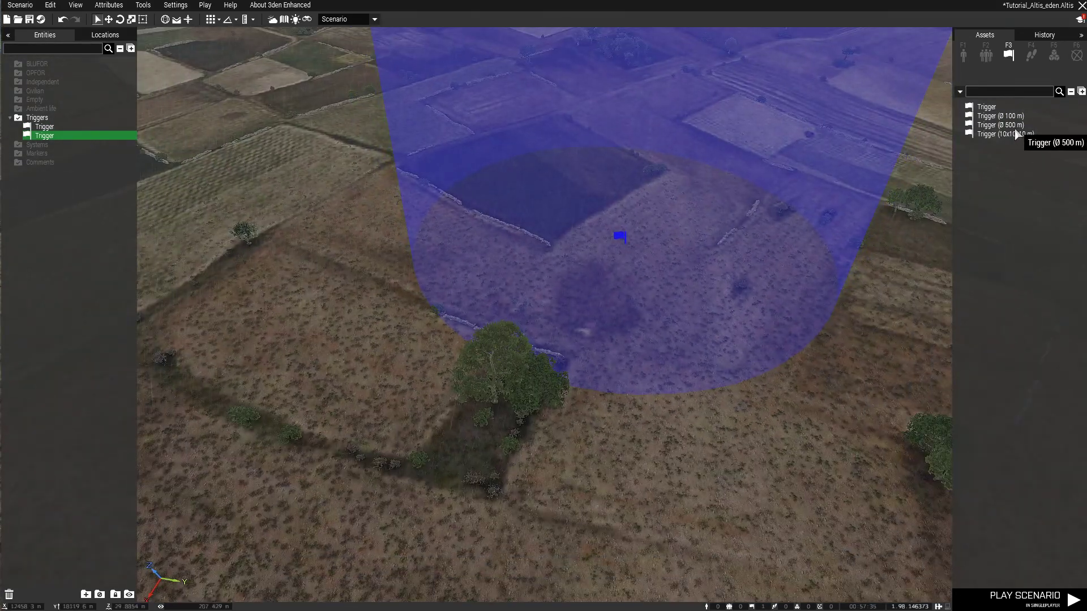
Place a Trigger (Ø 500 m) in the fields beyond the other two triggers
click(1000, 125)
scroll(722, 149, down, 3)
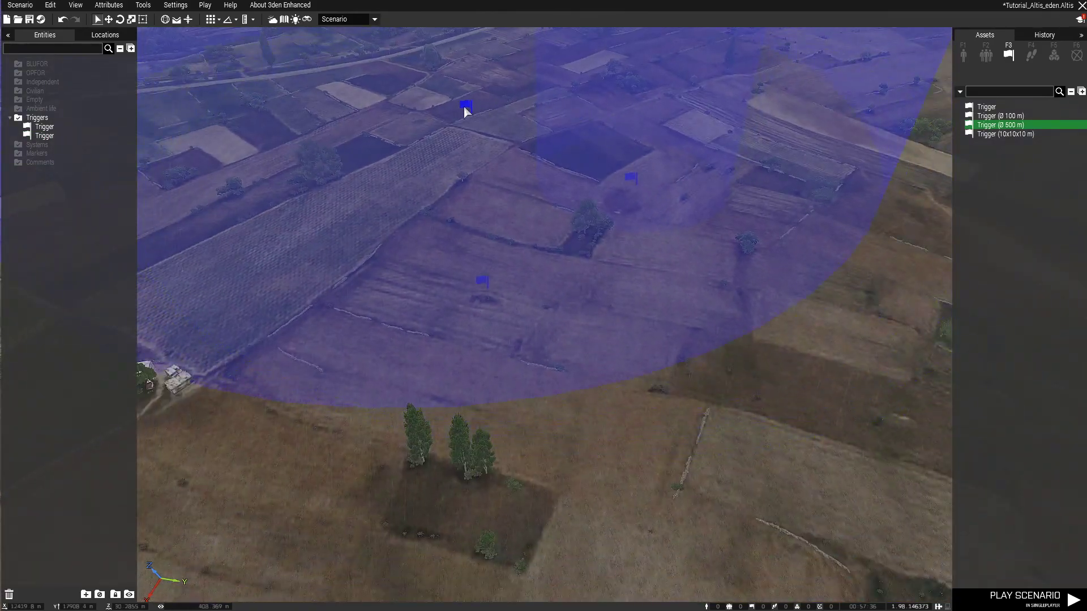
click(463, 106)
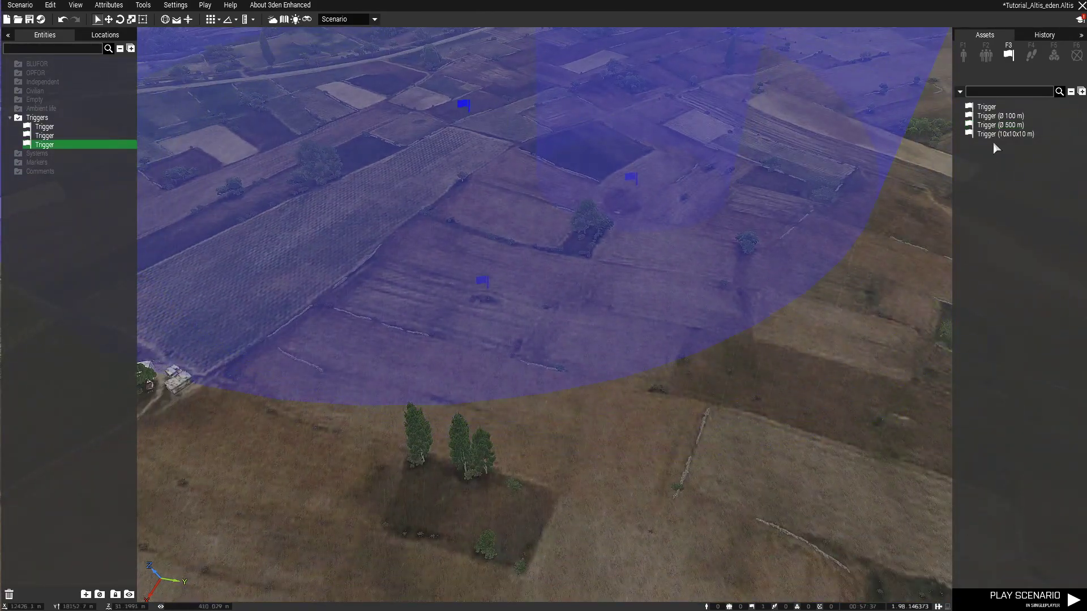
Place a Trigger (10x10x10 m) outside the large circular area, inspect its box up close, and deselect it
click(1015, 135)
click(825, 396)
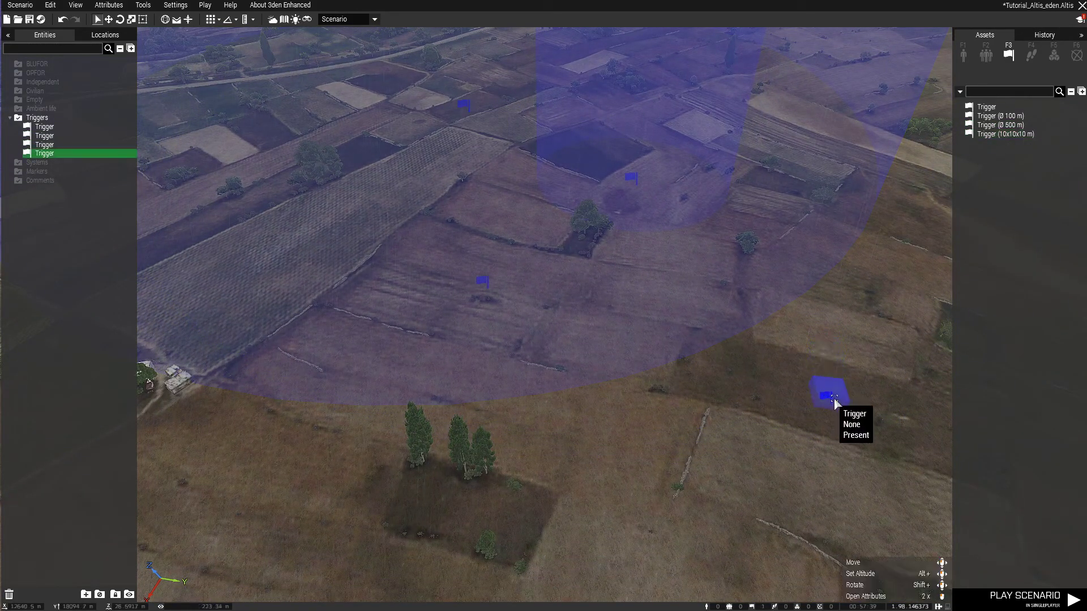
scroll(864, 390, up, 5)
scroll(730, 442, up, 3)
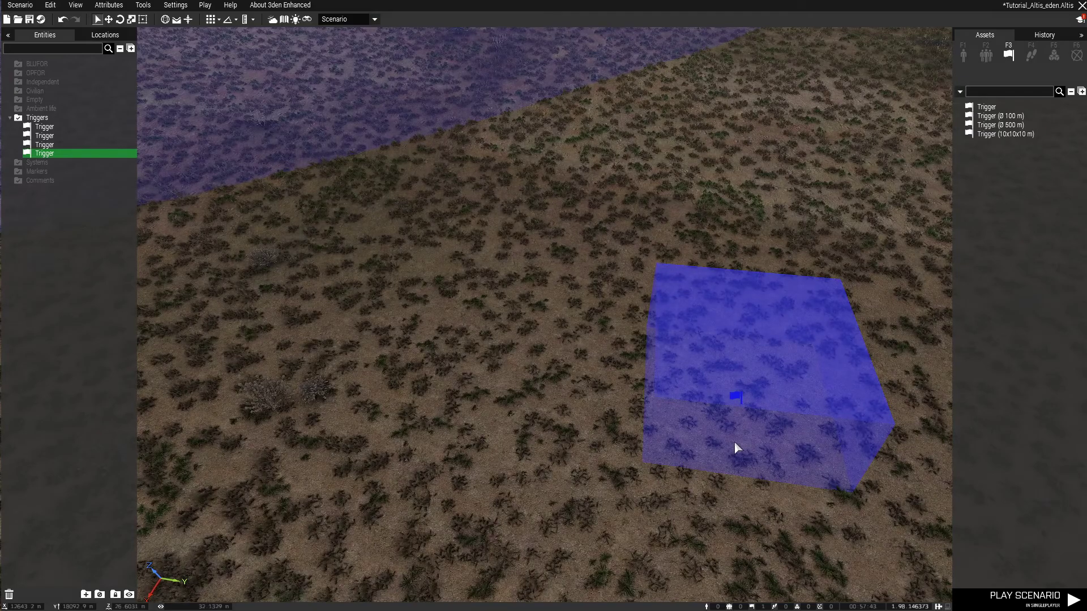
click(487, 355)
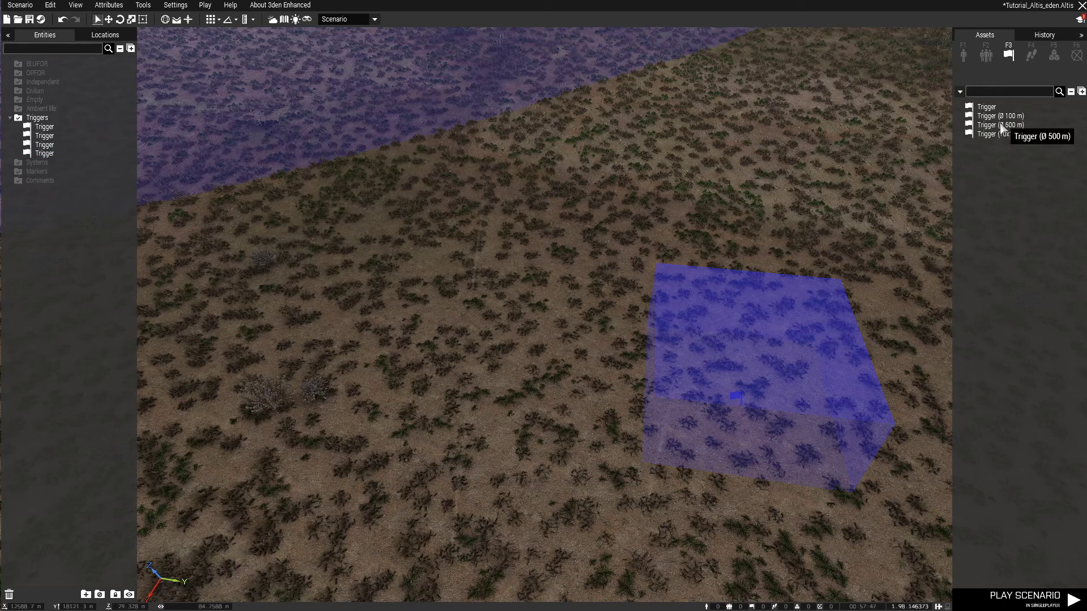
Show the waypoint assets and review the types under ACE, Achilles, Advanced and Default
scroll(697, 323, down, 5)
right_drag(790, 406, 860, 340)
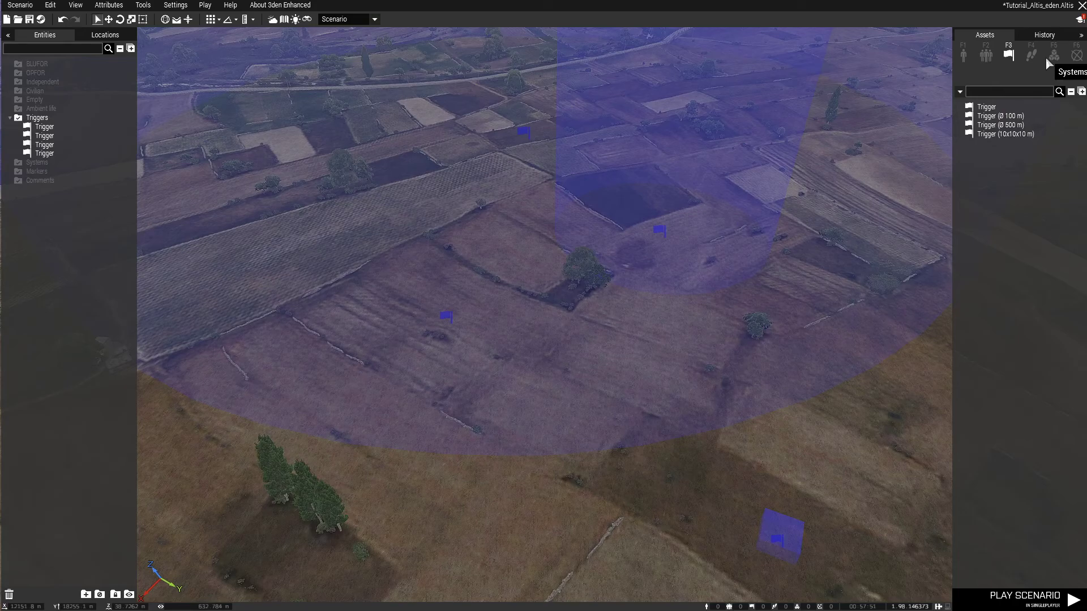
click(1031, 55)
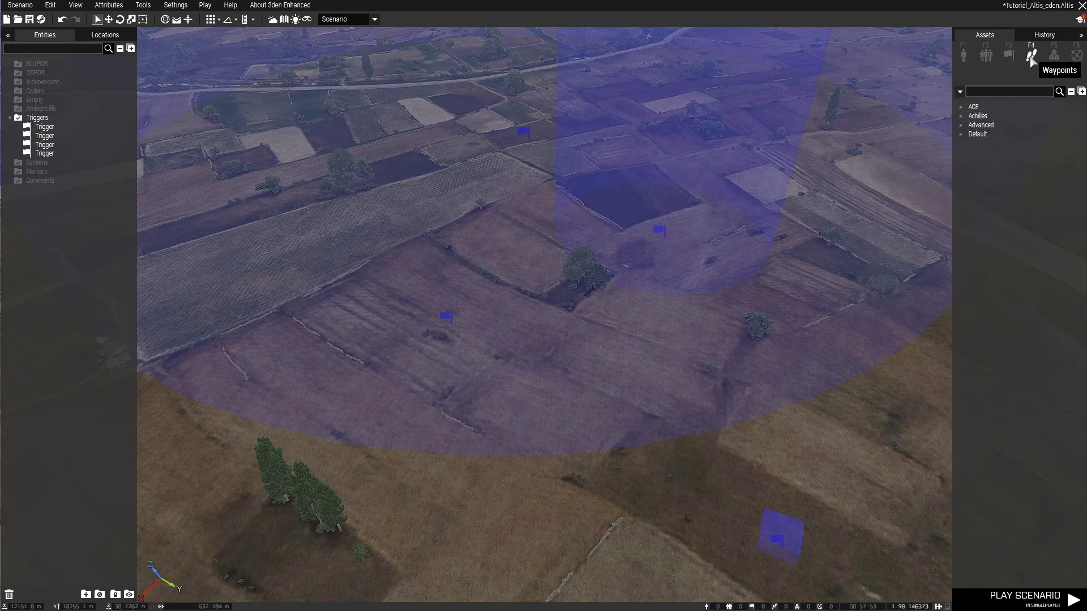
right_drag(871, 148, 926, 142)
click(961, 107)
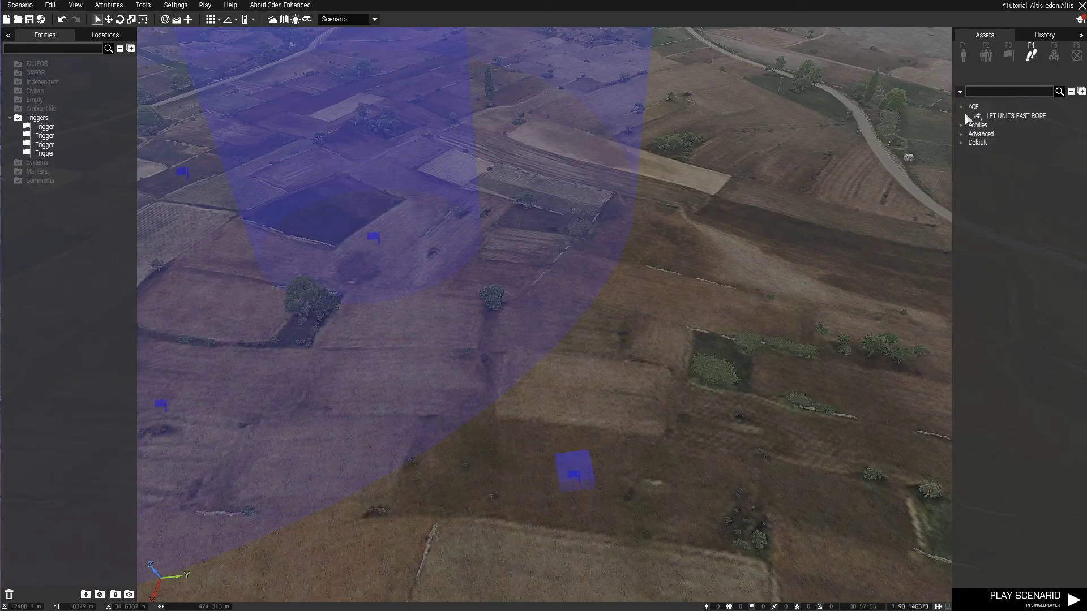
click(961, 125)
click(961, 179)
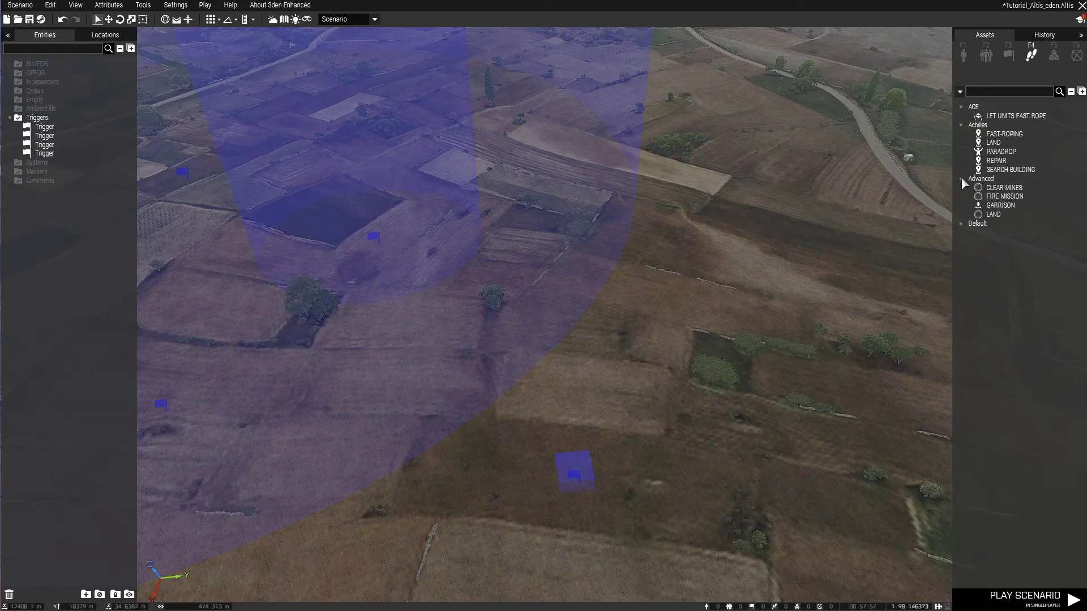
click(961, 225)
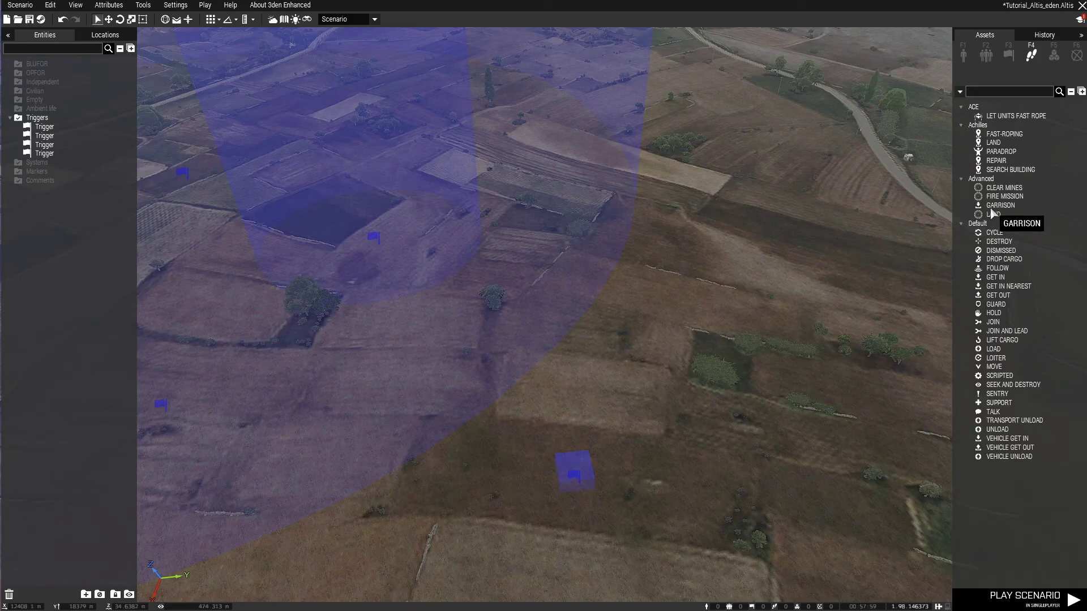
right_drag(777, 259, 696, 227)
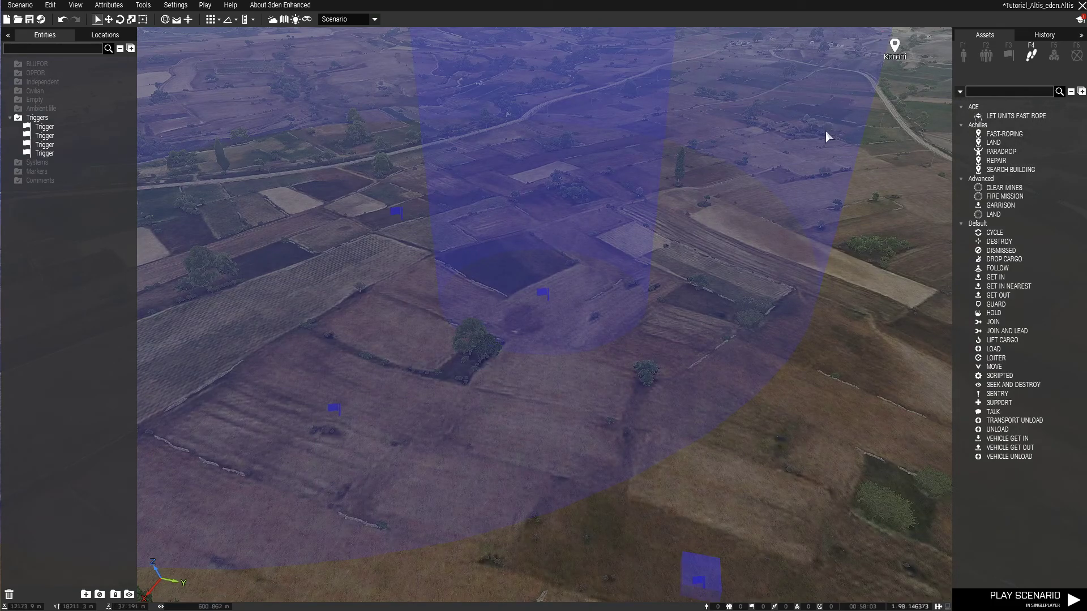
Show the system modules and briefly look inside categories such as ACE, Drongo's Vampires and Events
click(1051, 55)
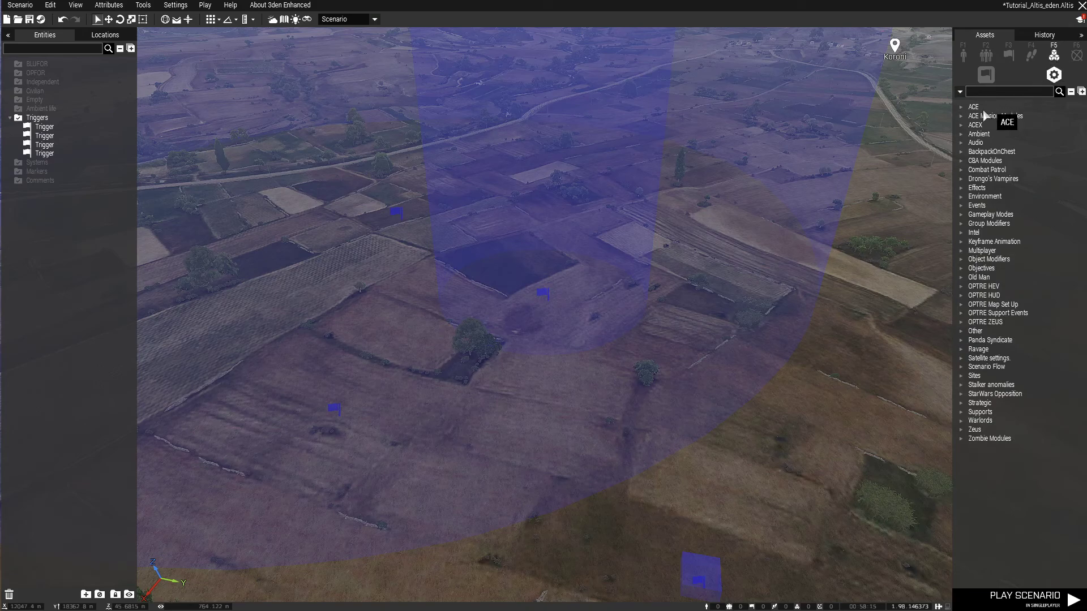
click(962, 107)
click(962, 108)
click(959, 178)
click(959, 180)
click(960, 205)
click(960, 205)
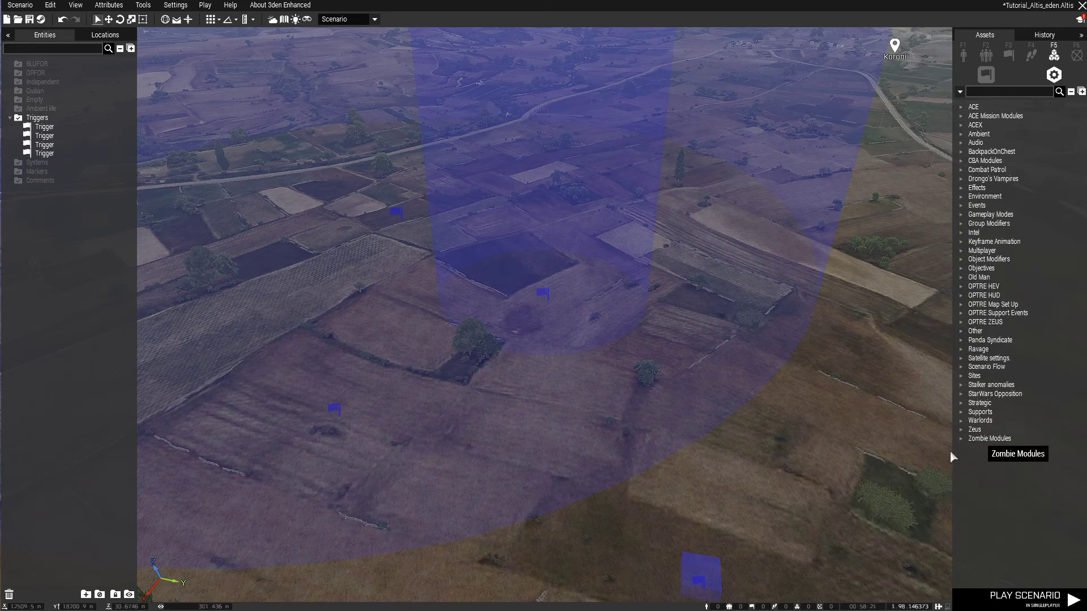
Place a Game Master module from the Zeus category on the pale field strip beside the walled plot with bushes
click(959, 429)
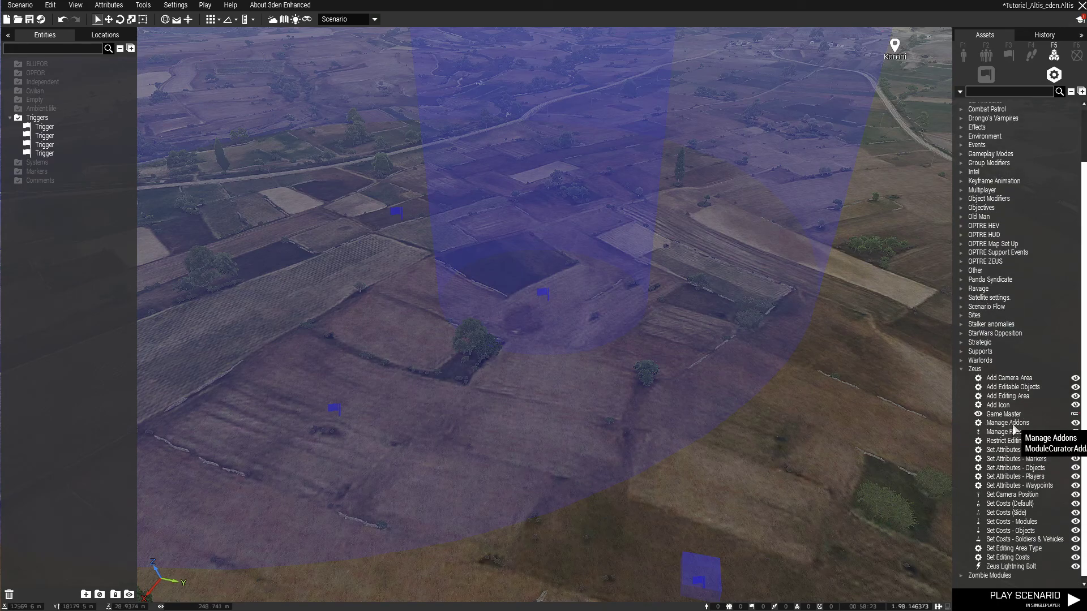
click(1013, 415)
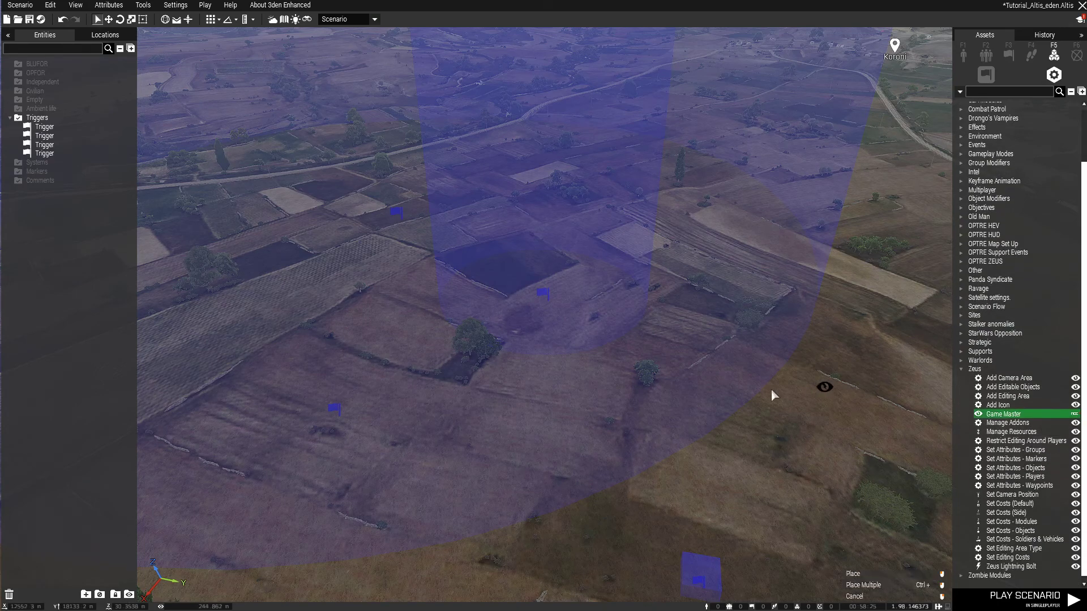
right_drag(725, 386, 507, 360)
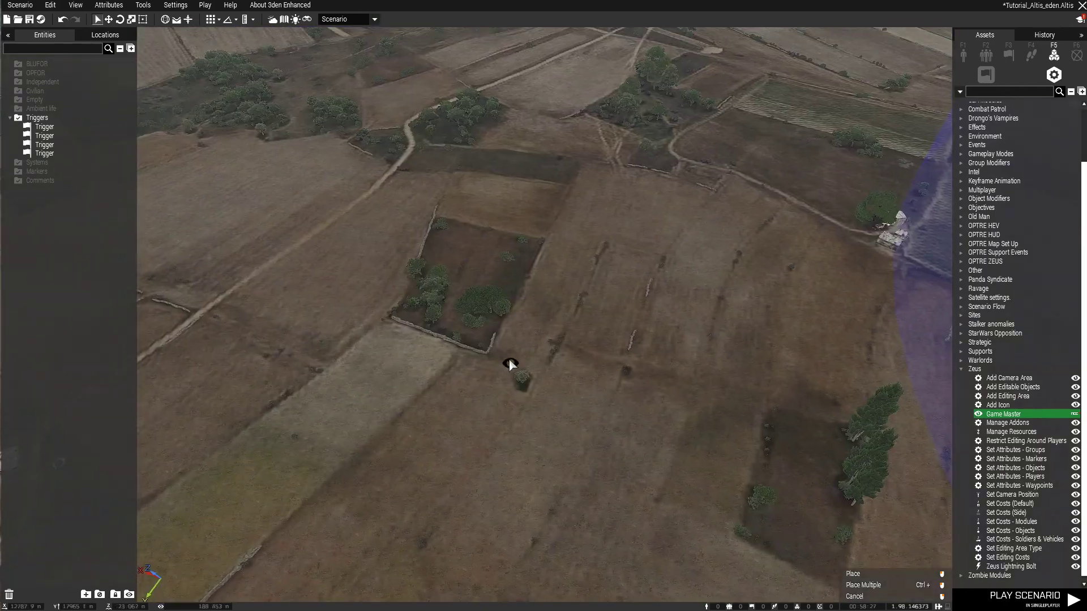
right_click(546, 351)
click(1004, 414)
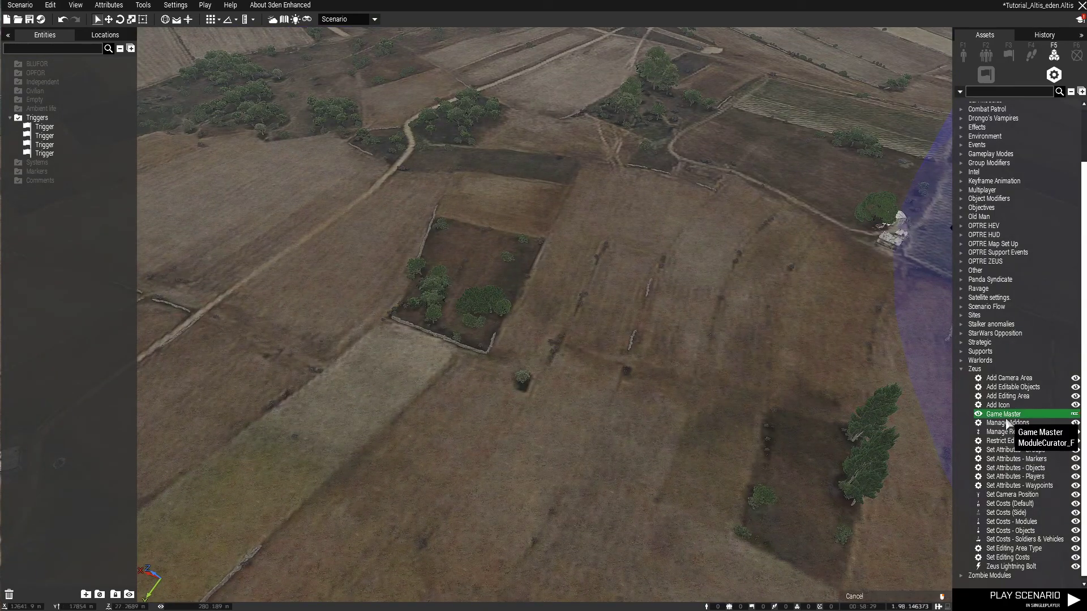
click(406, 357)
Select all the triggers in the fields and delete them
right_drag(503, 369, 568, 240)
drag(894, 531, 866, 519)
key(Delete)
scroll(837, 476, down, 2)
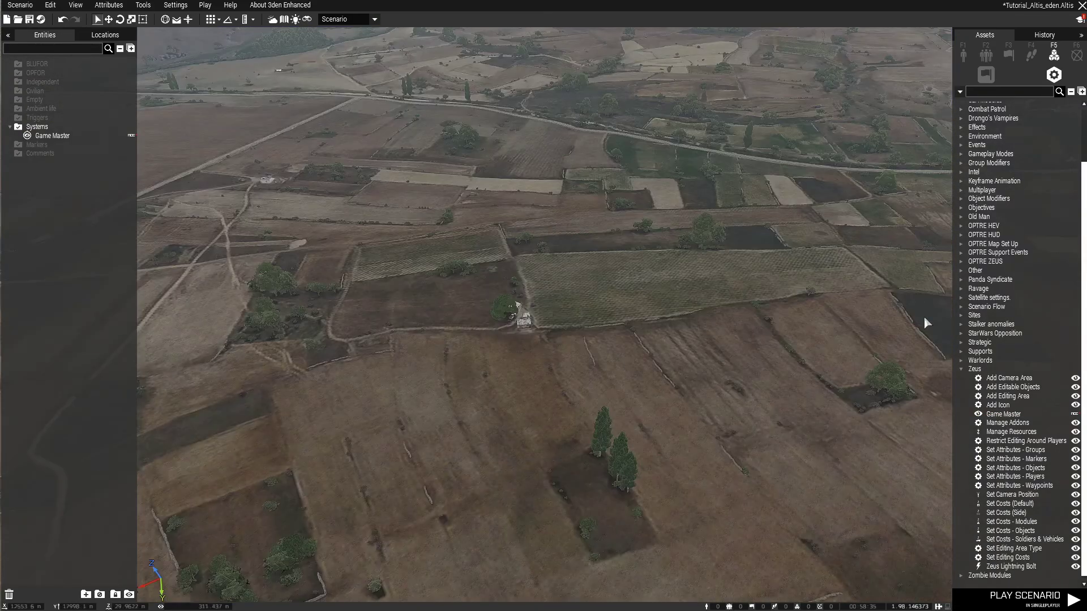
Show the logic entities and review the Locations, Misc, Sides and Virtual Entities categories
click(985, 75)
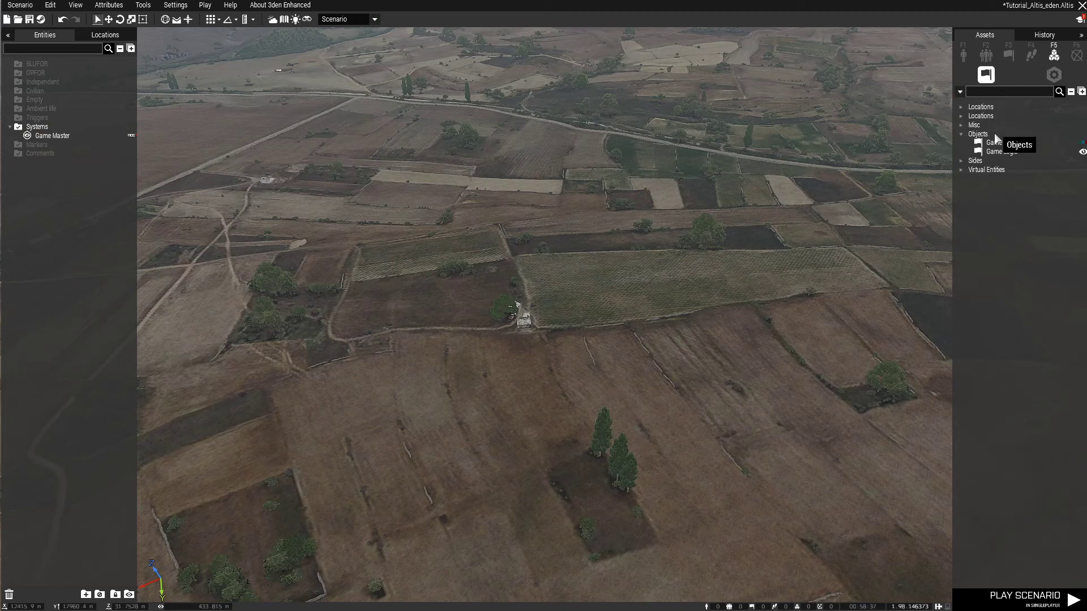
click(962, 108)
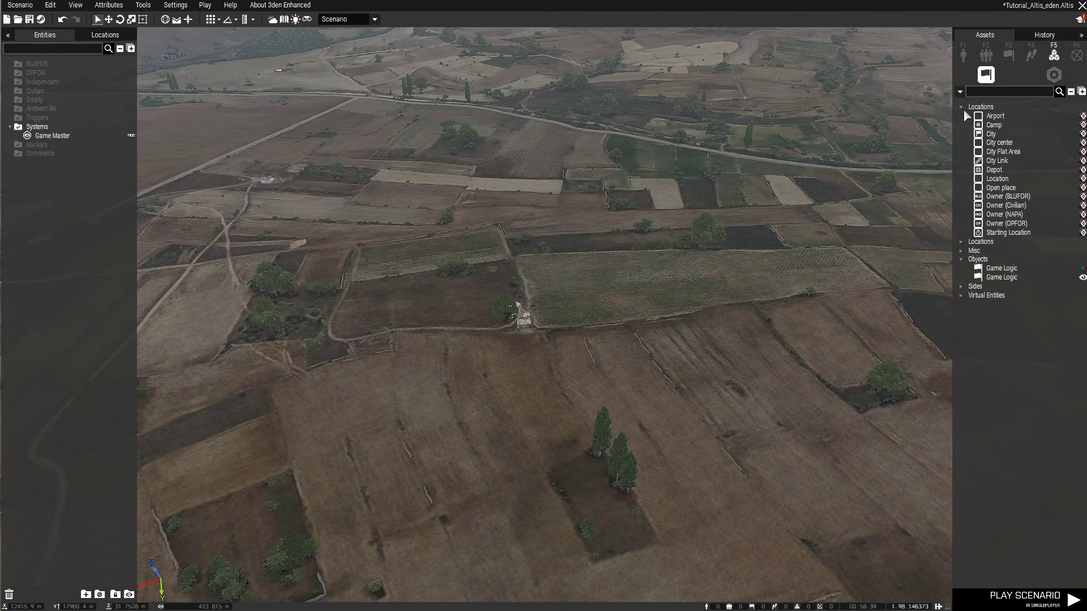
click(963, 109)
click(962, 110)
click(962, 110)
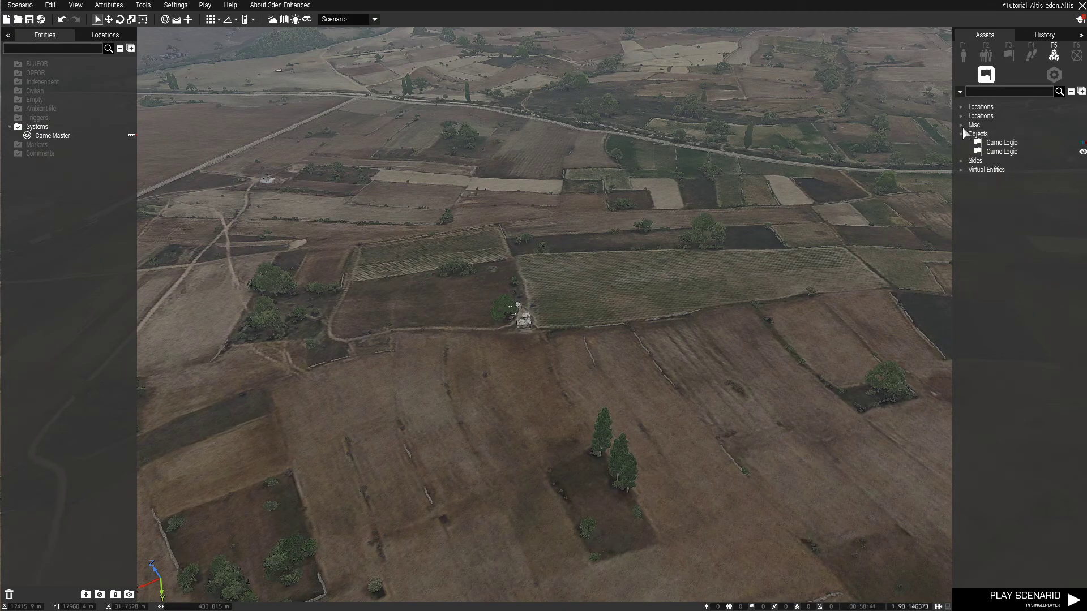
click(961, 125)
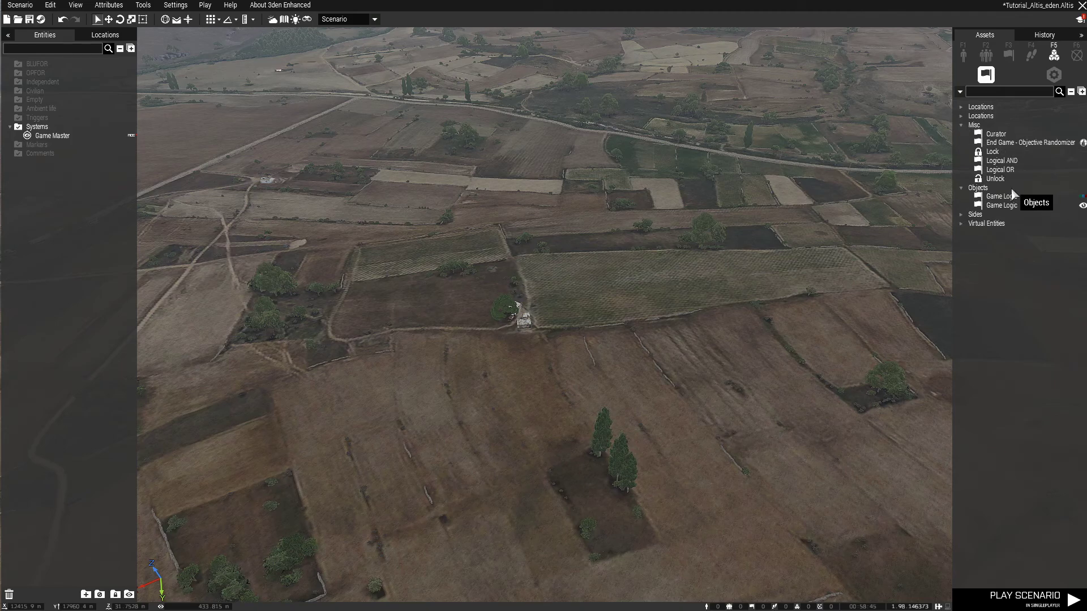
click(960, 215)
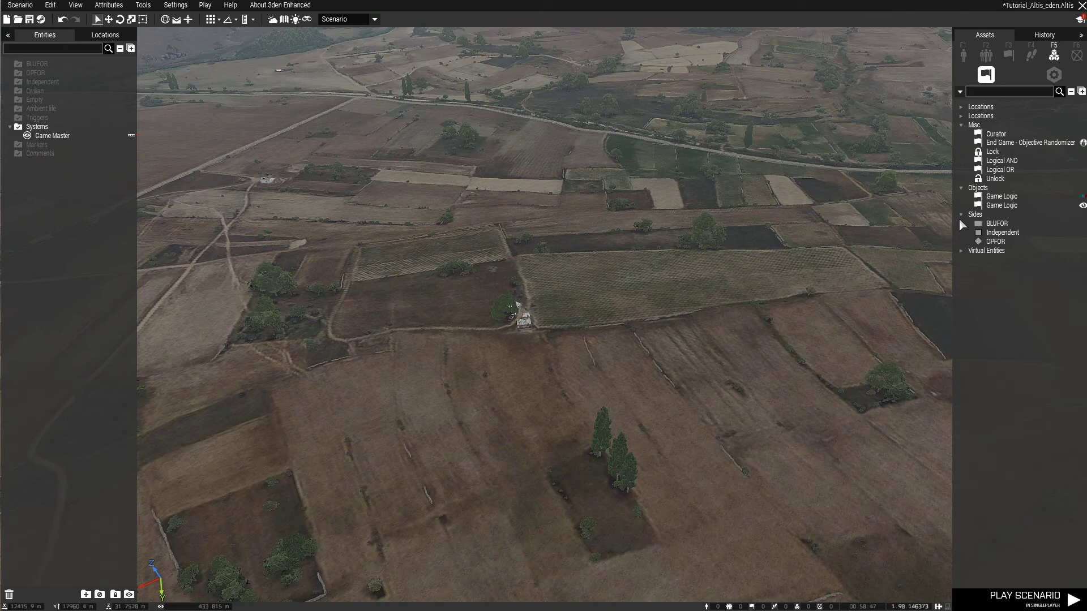
click(960, 252)
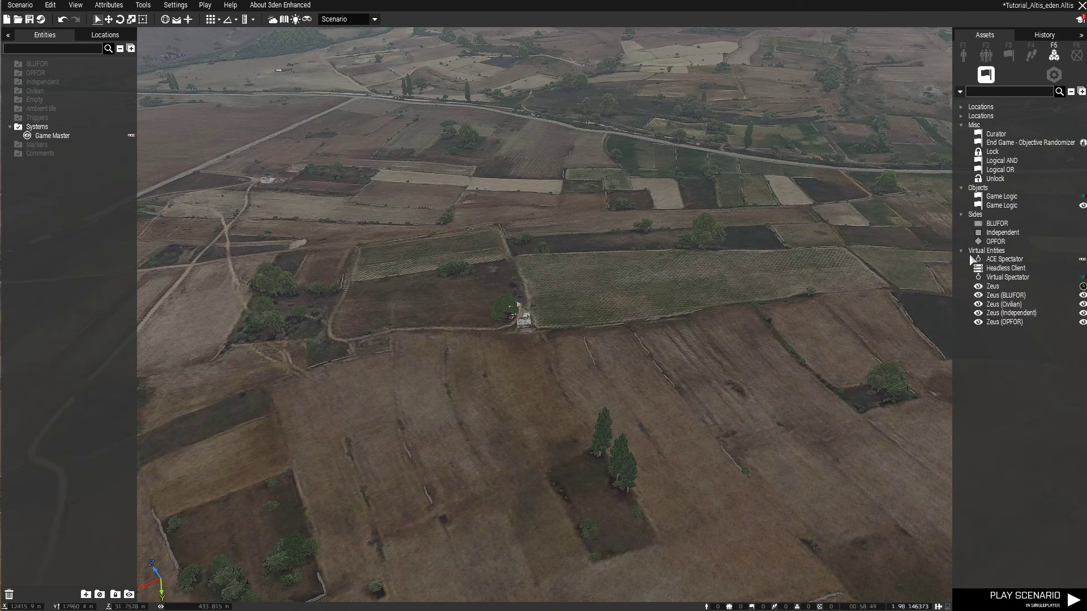
scroll(897, 255, up, 3)
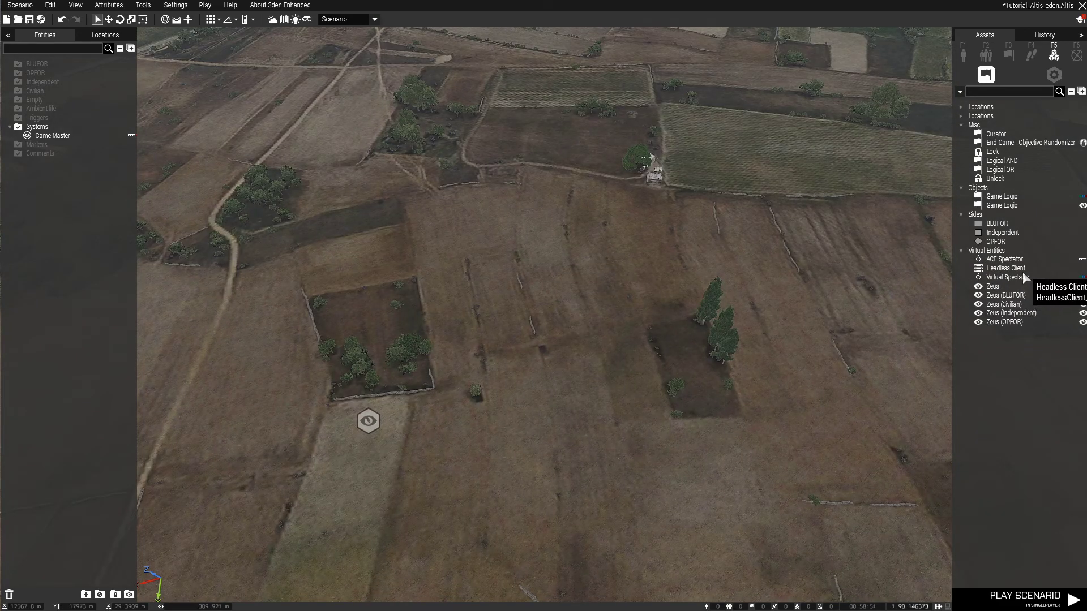
scroll(764, 248, up, 3)
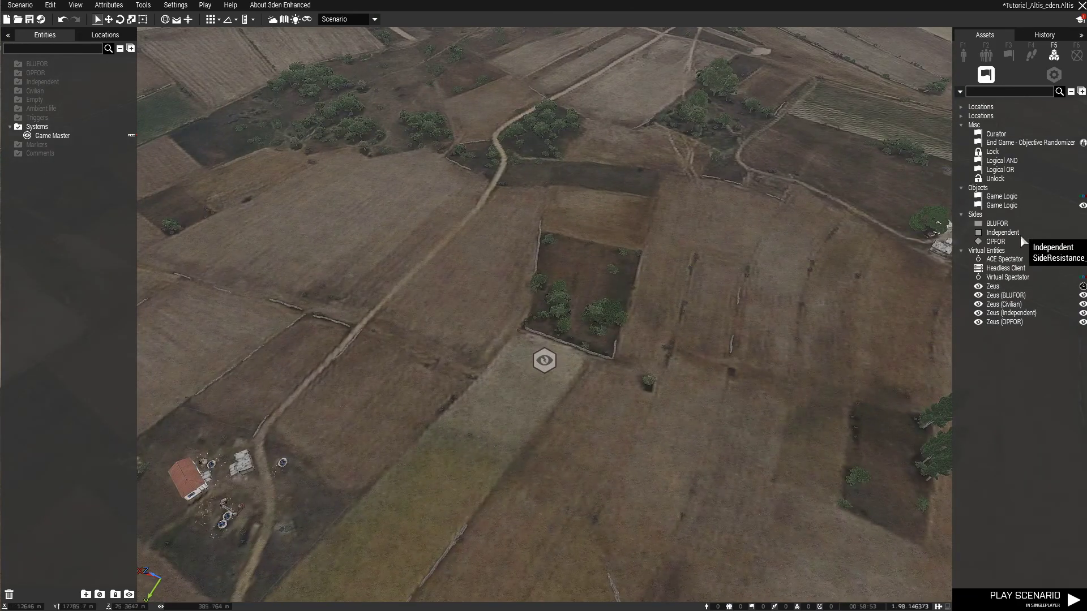
Show the marker assets over the 2D map, expand the System category and look closer at the Game Master's area
click(1077, 55)
key(m)
scroll(549, 282, up, 3)
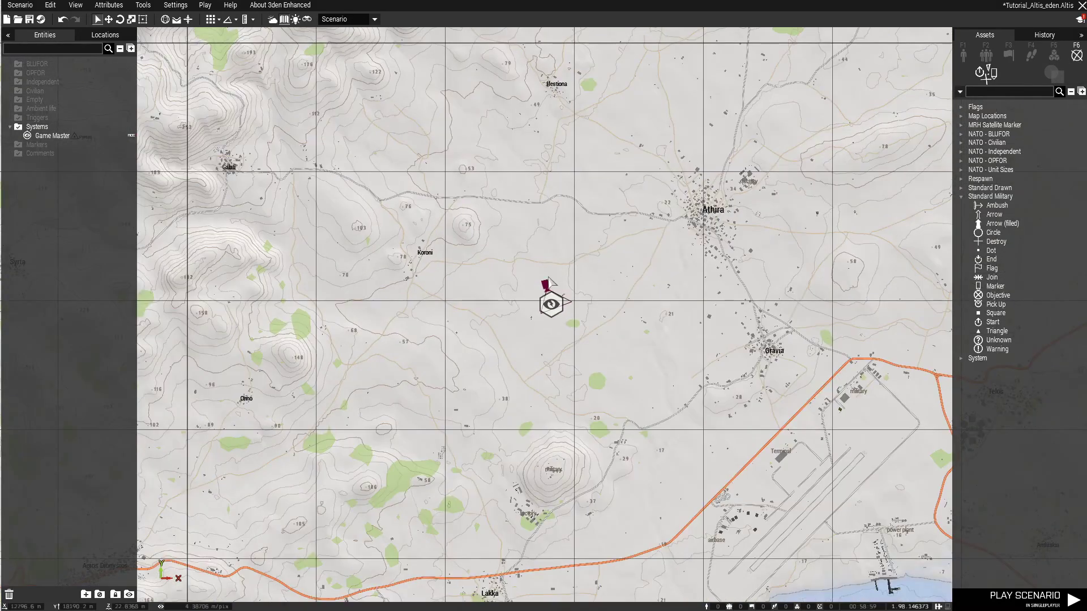
scroll(549, 283, down, 4)
scroll(560, 266, up, 1)
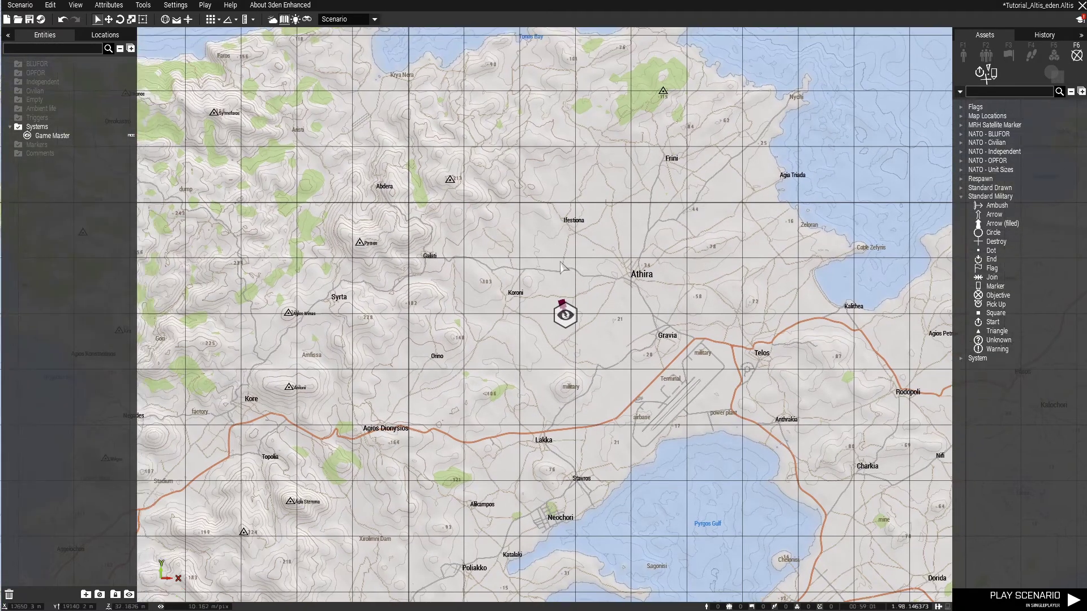
right_drag(561, 261, 533, 258)
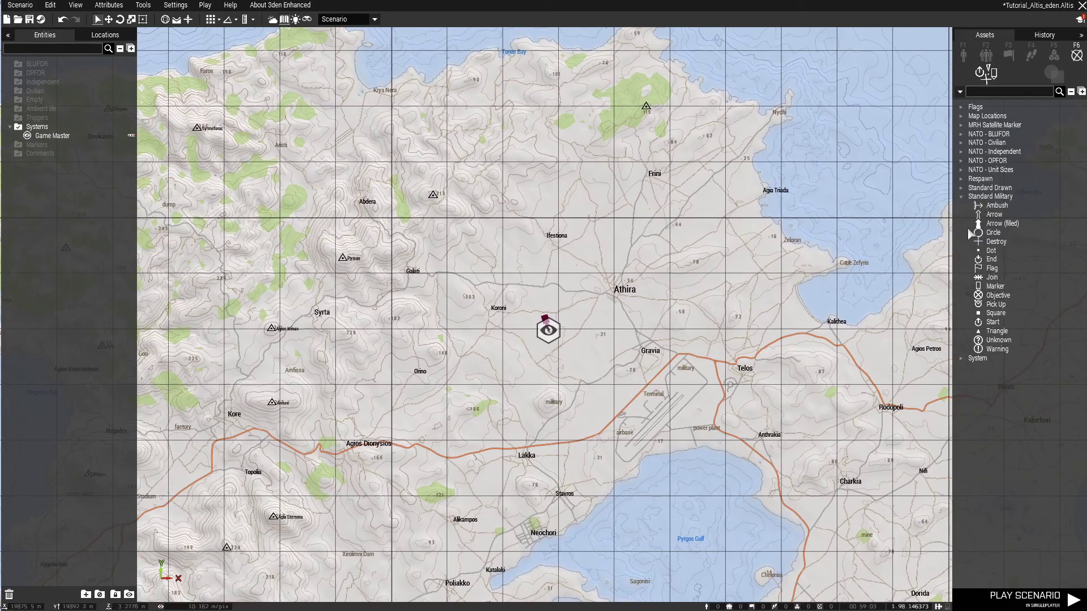
click(962, 359)
scroll(521, 332, up, 2)
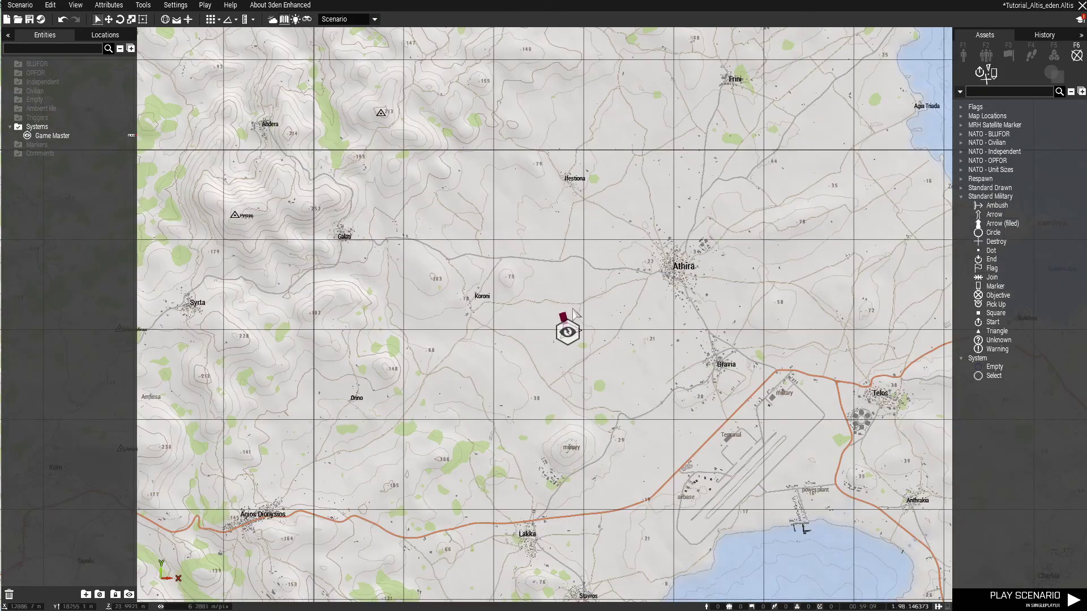
scroll(527, 334, up, 5)
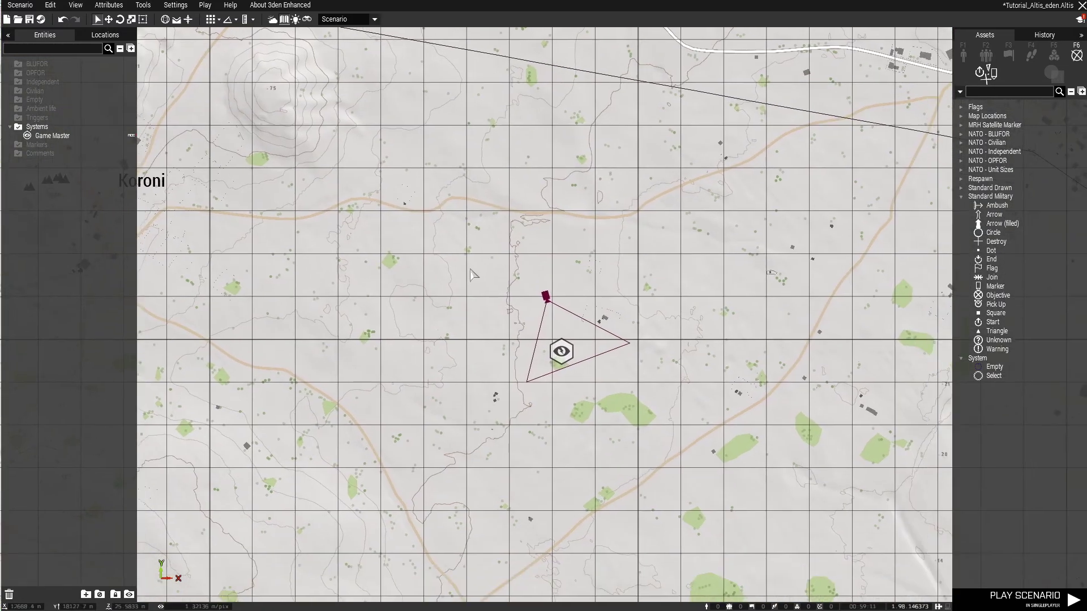
Check the Respawn setting in the scenario's Multiplayer attributes and close the dialog
click(108, 5)
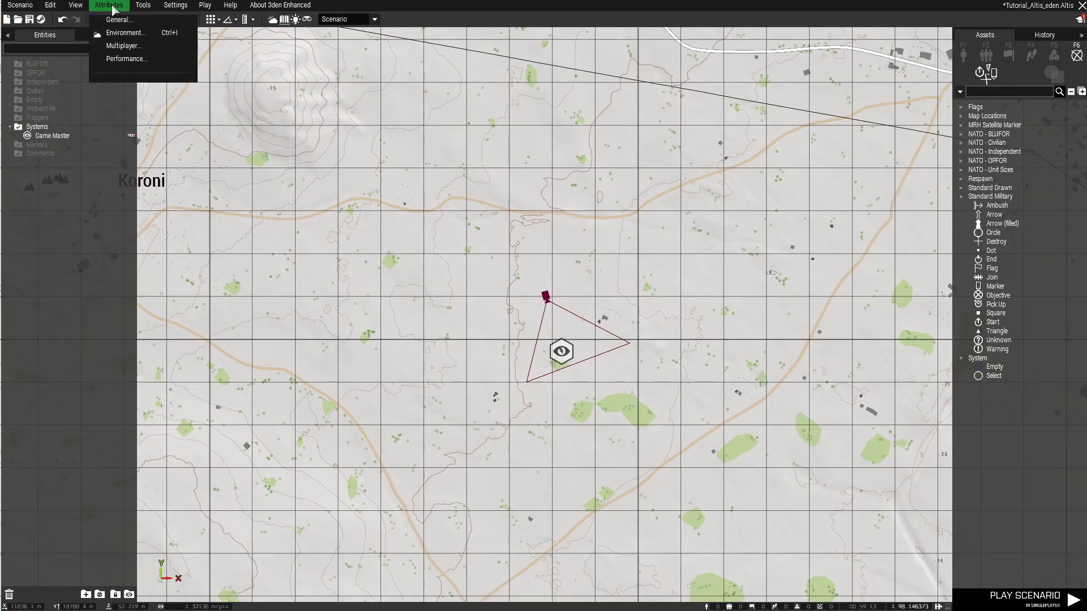
click(125, 48)
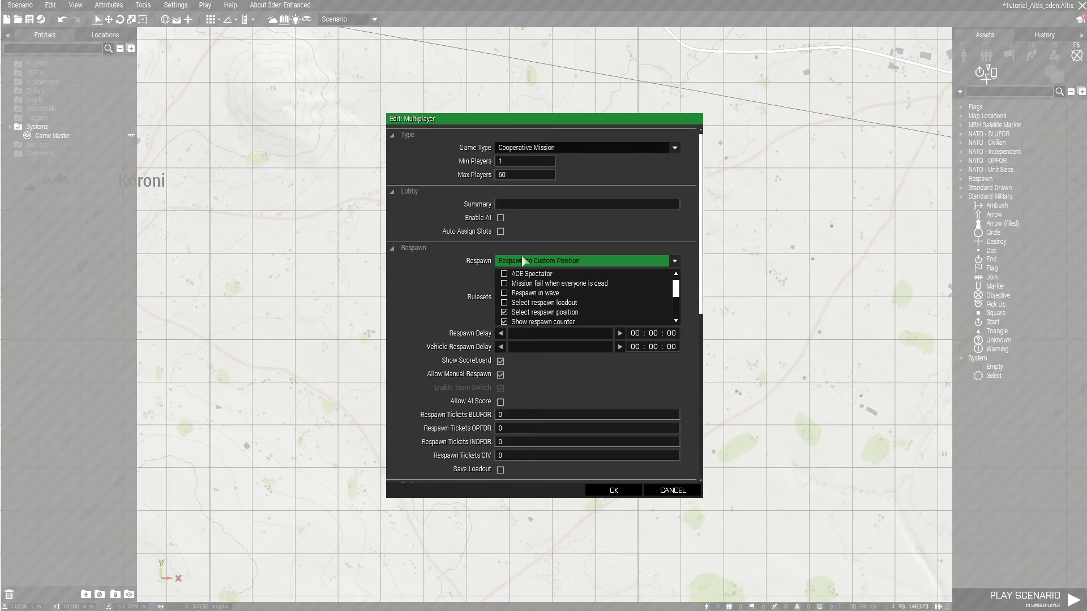
click(621, 491)
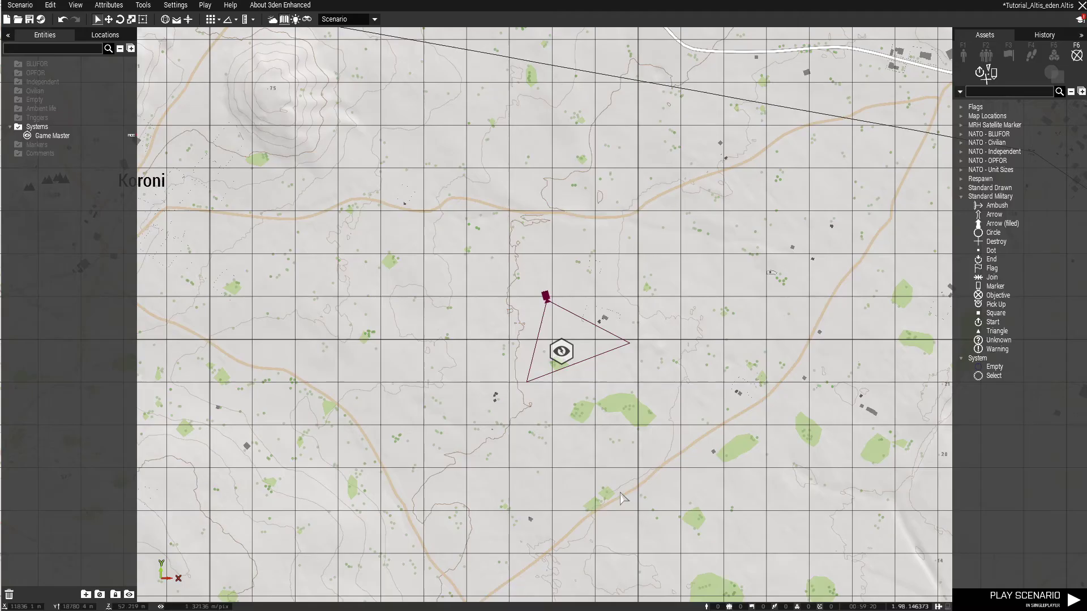
Place an Empty system marker on the map just above the Game Master module
click(999, 370)
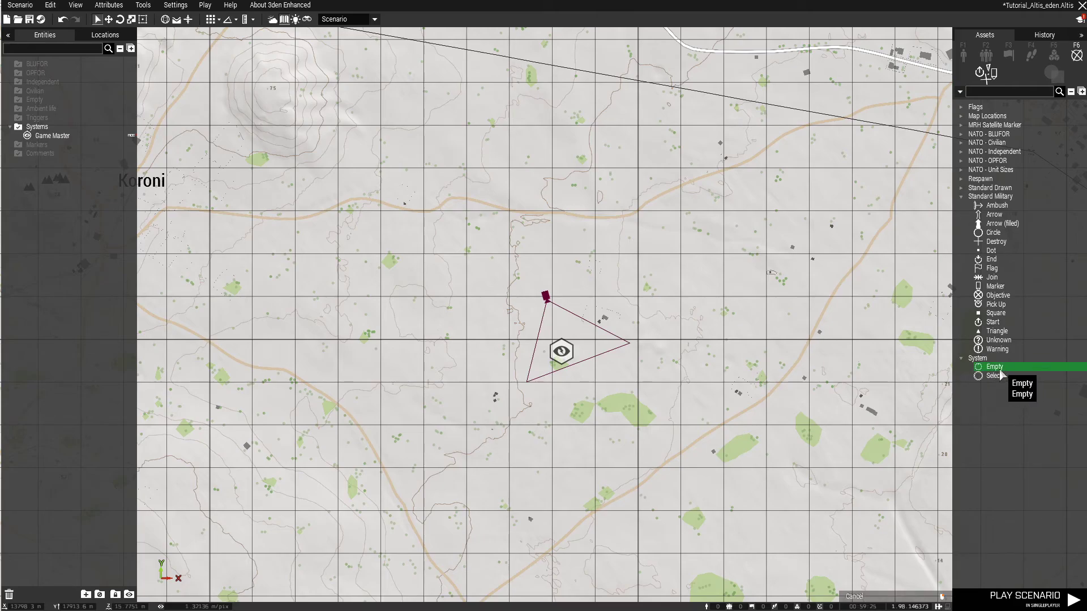
scroll(580, 331, up, 3)
click(568, 323)
drag(569, 330, 568, 335)
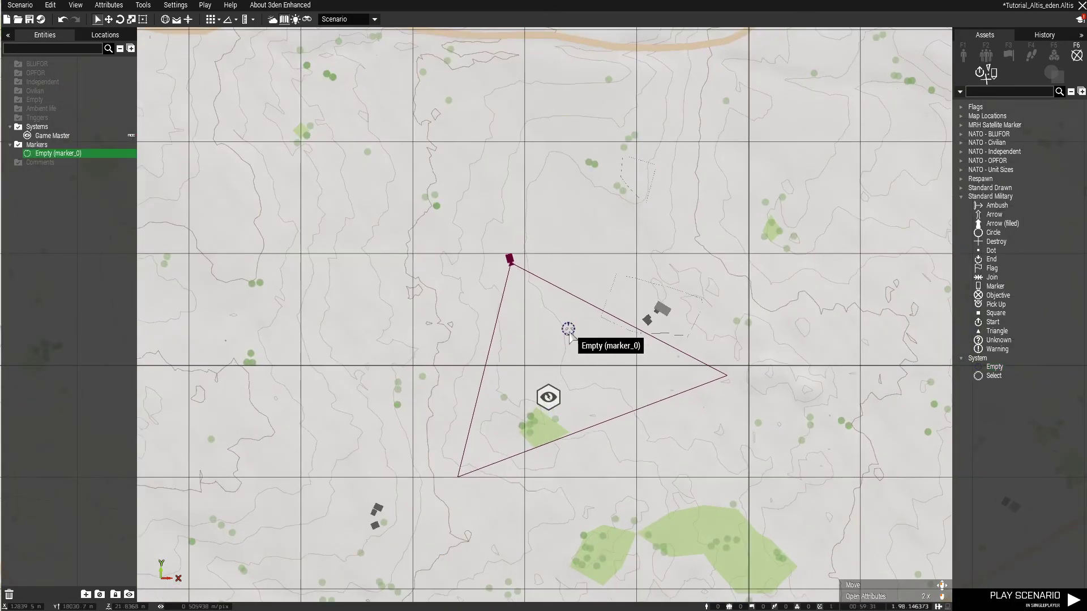
Set the Empty marker's variable name to respawn and deselect the marker
double_click(569, 332)
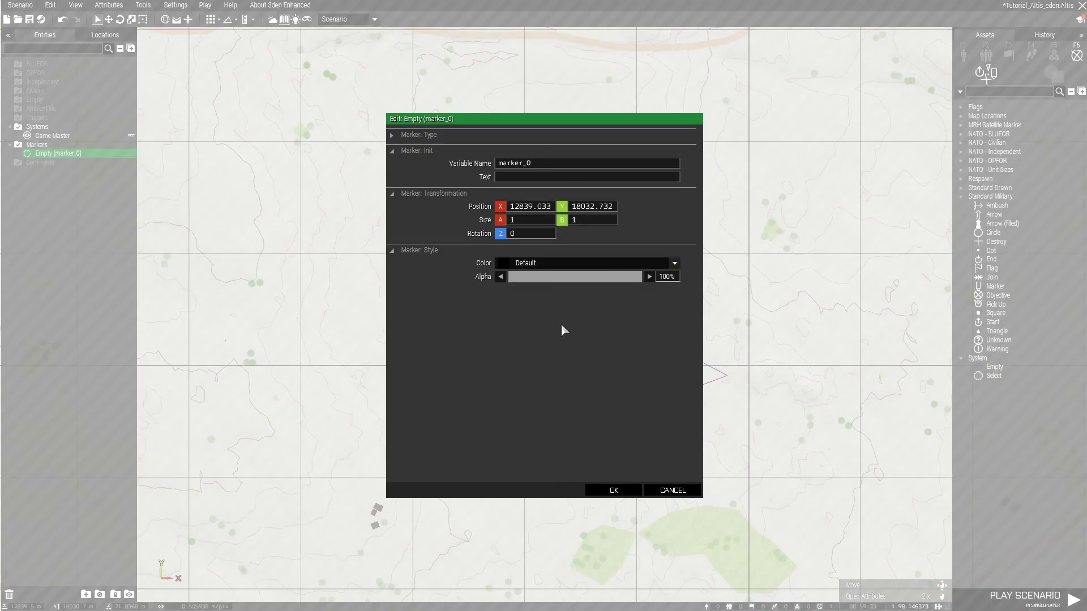
double_click(539, 163)
text(respawn)
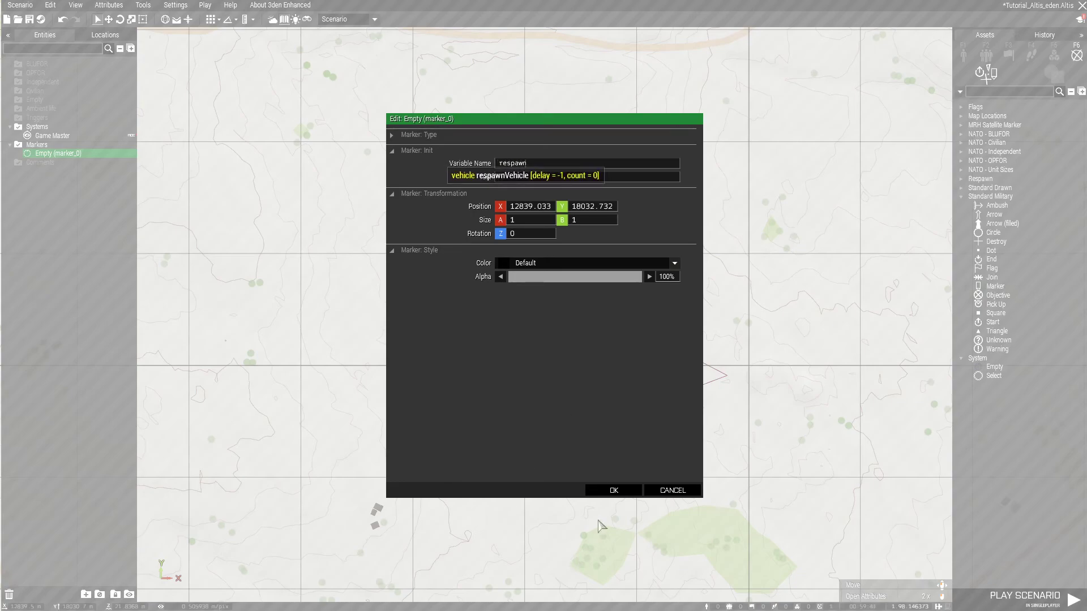
click(613, 490)
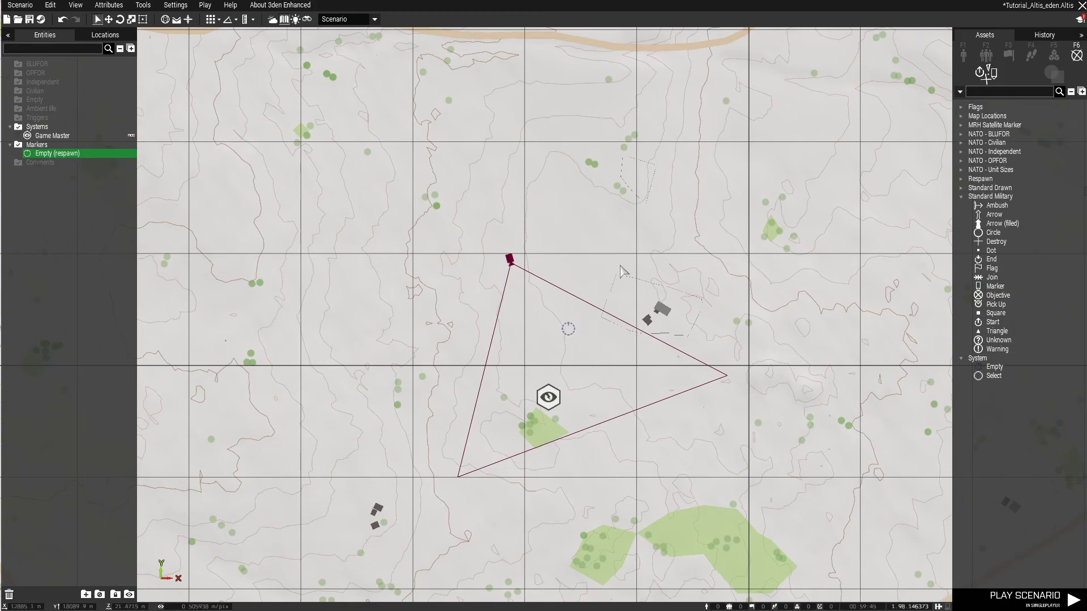
click(811, 224)
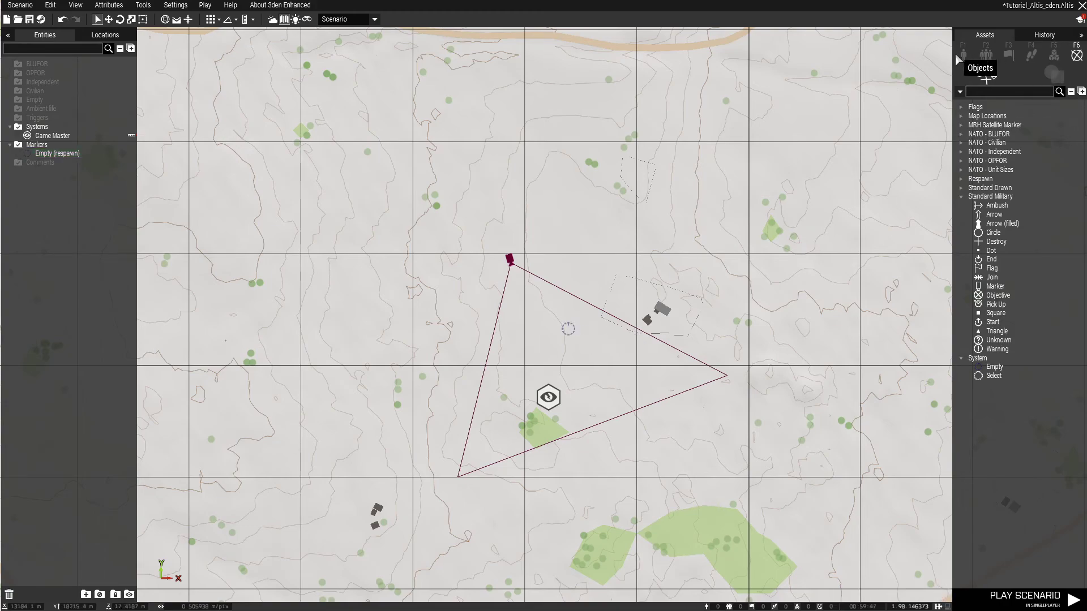
Move the respawn marker closer to the Game Master module and return to the 3D view
drag(566, 332, 543, 353)
click(618, 403)
right_drag(618, 402, 650, 351)
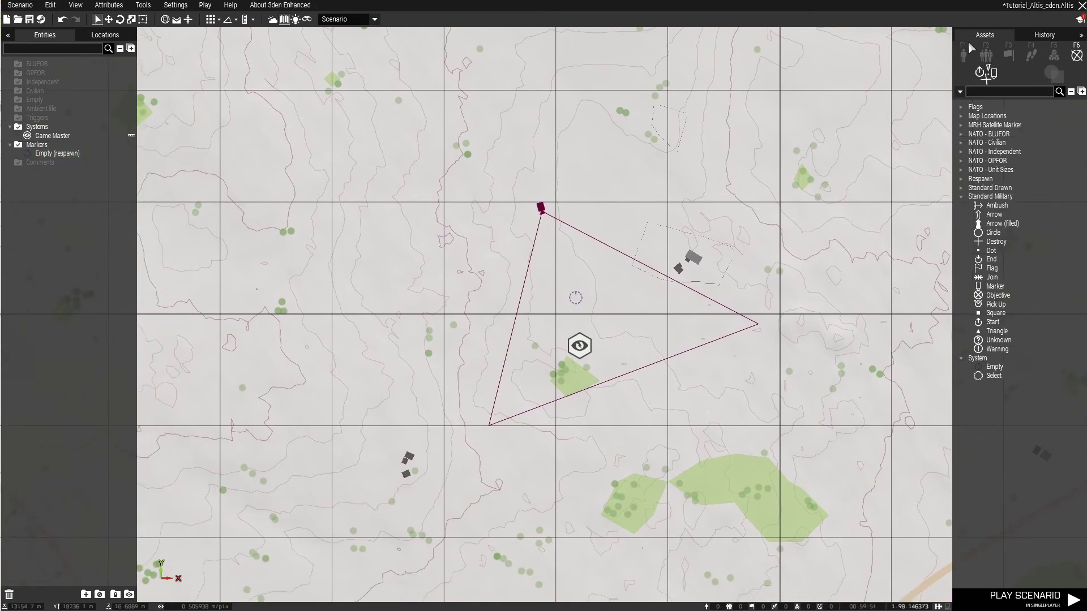
key(m)
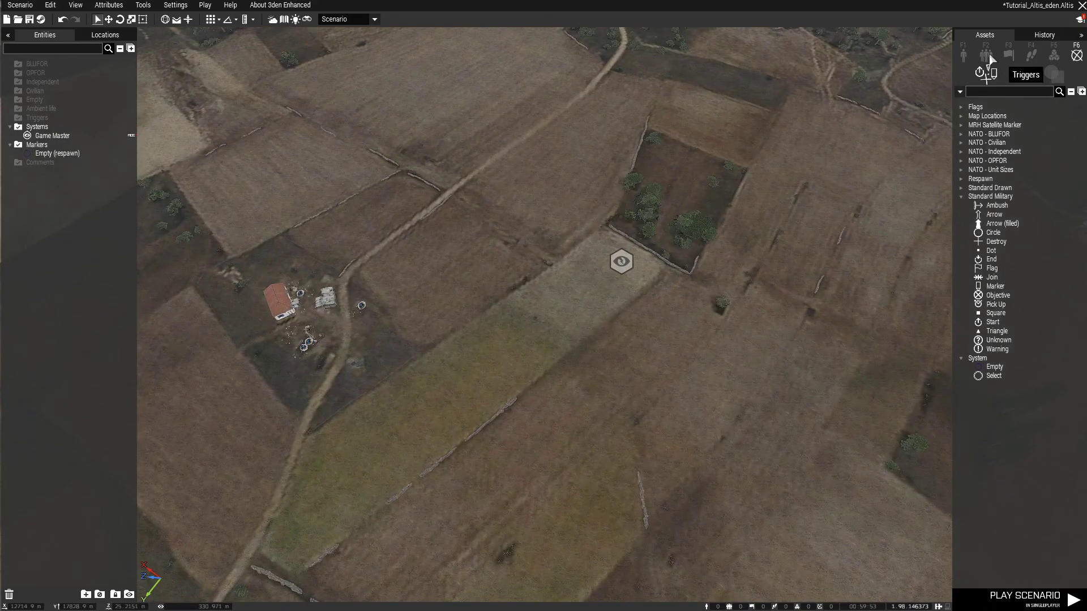
Place a NATO Combat Life Saver just below the Game Master module and give it the variable name a1
click(963, 56)
click(1018, 509)
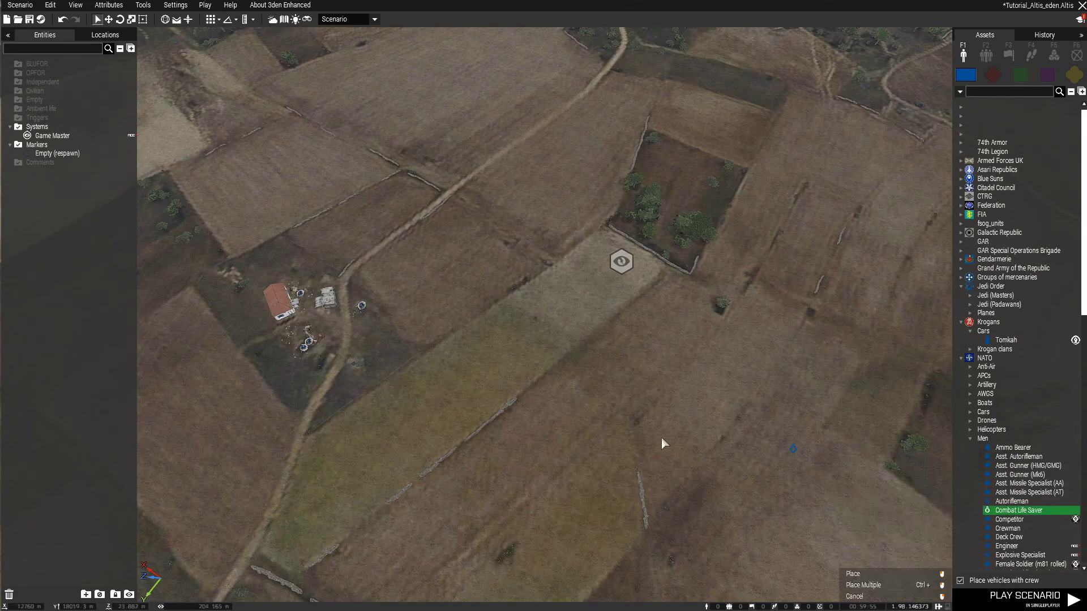
click(586, 296)
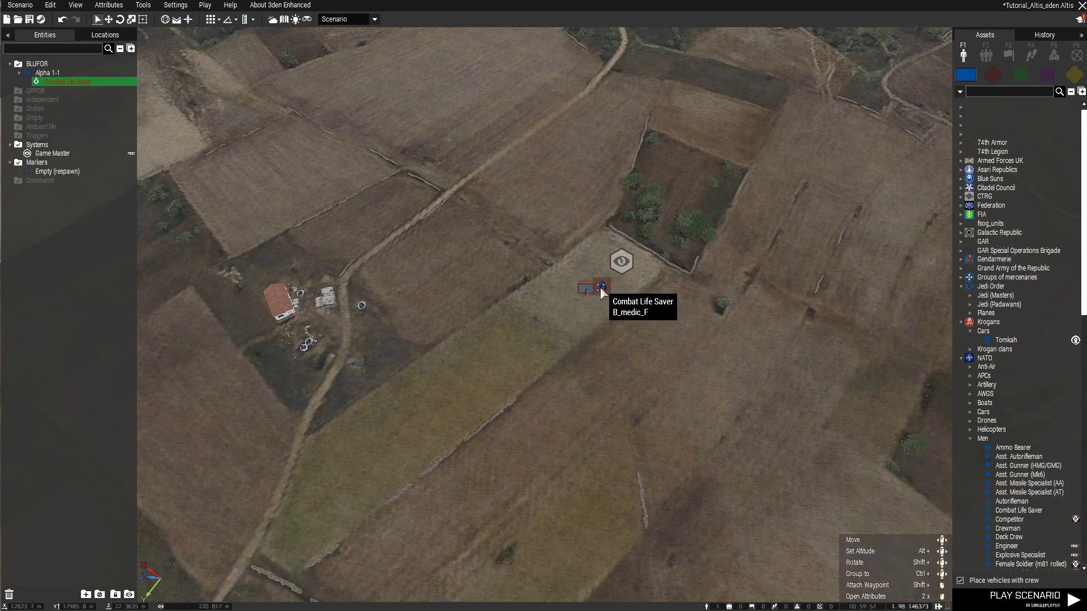
double_click(600, 287)
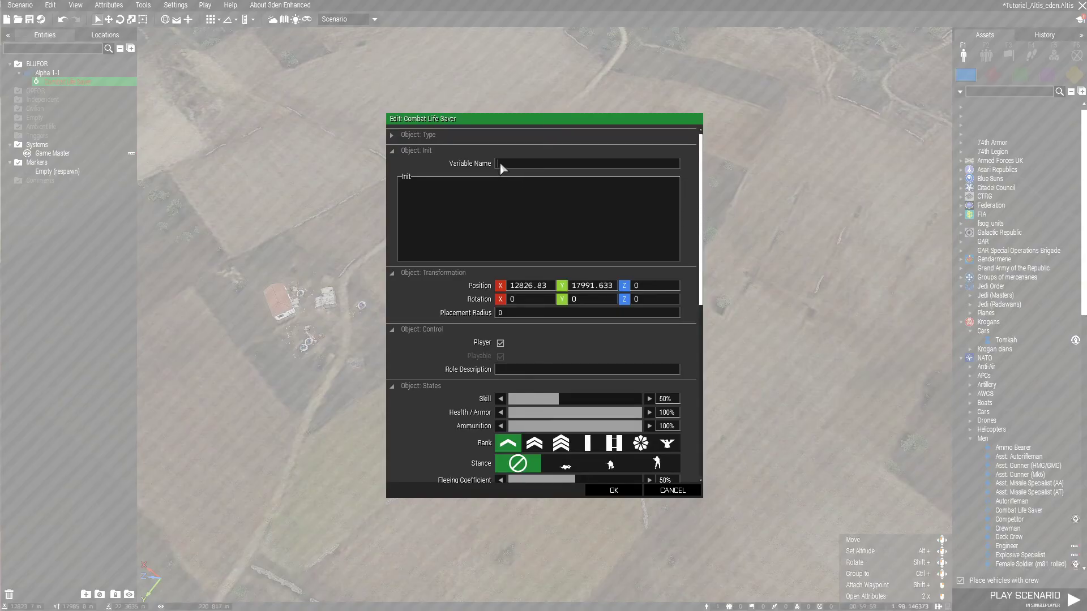
text(a1)
click(614, 488)
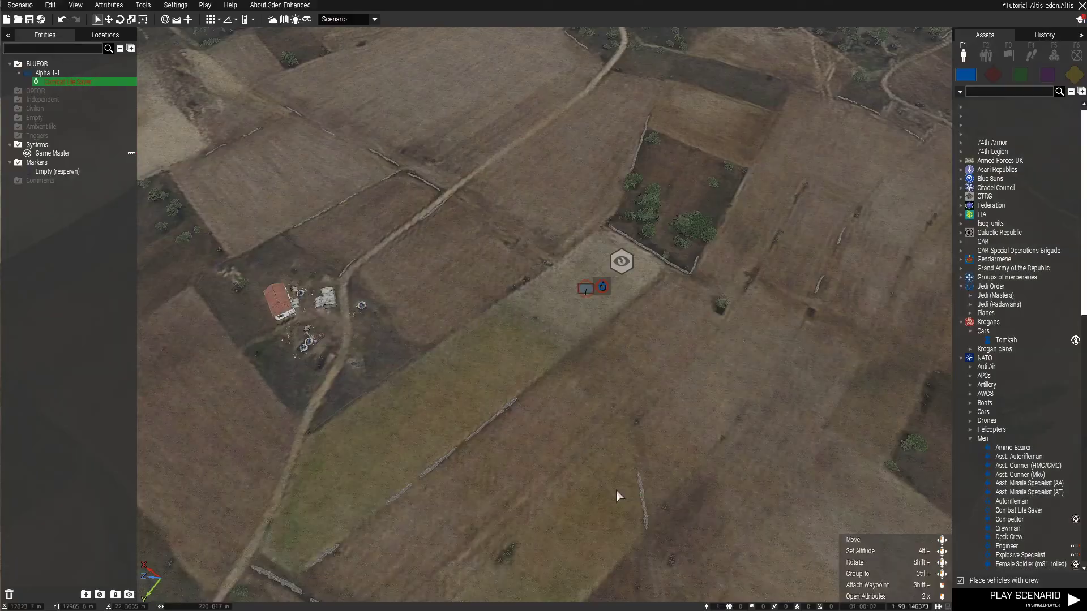
Set the Game Master module's owner to a1
double_click(619, 259)
click(501, 286)
text(a1)
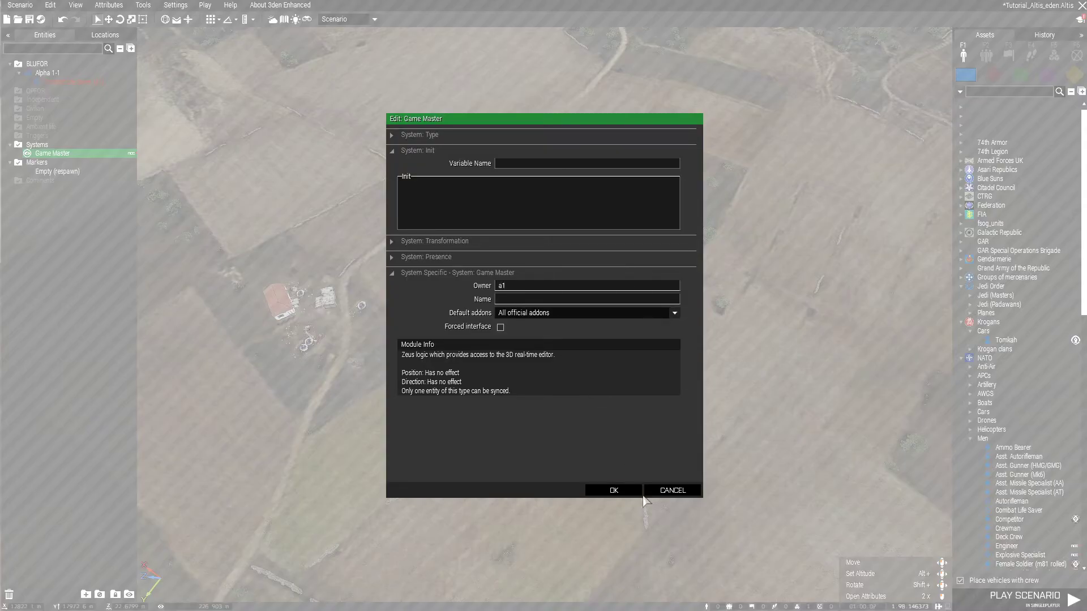
click(625, 490)
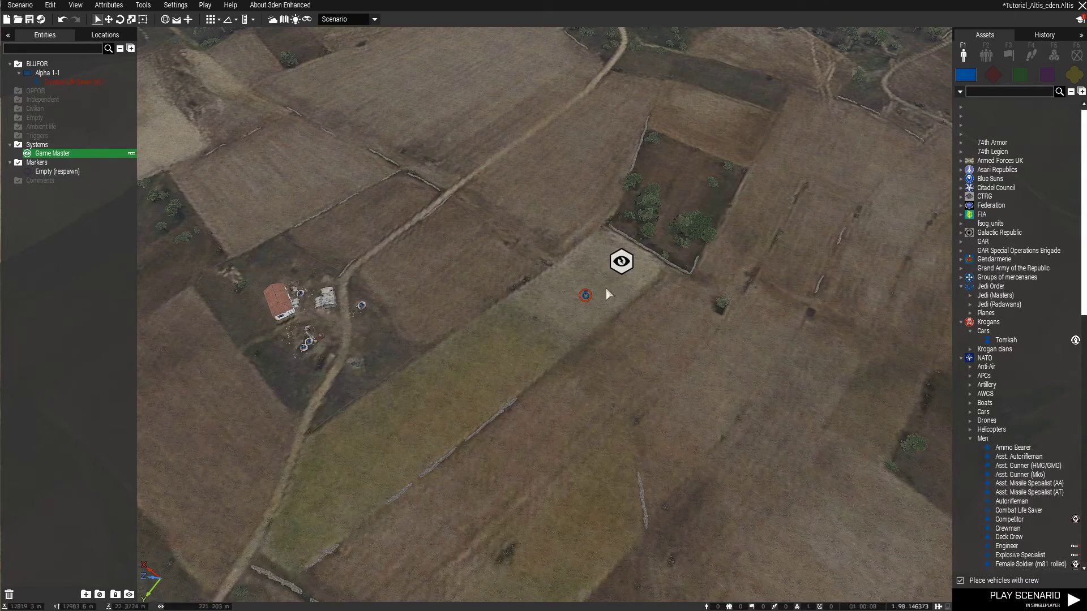
Set the Game Master module's default addons to All addons (including unofficial ones)
double_click(624, 258)
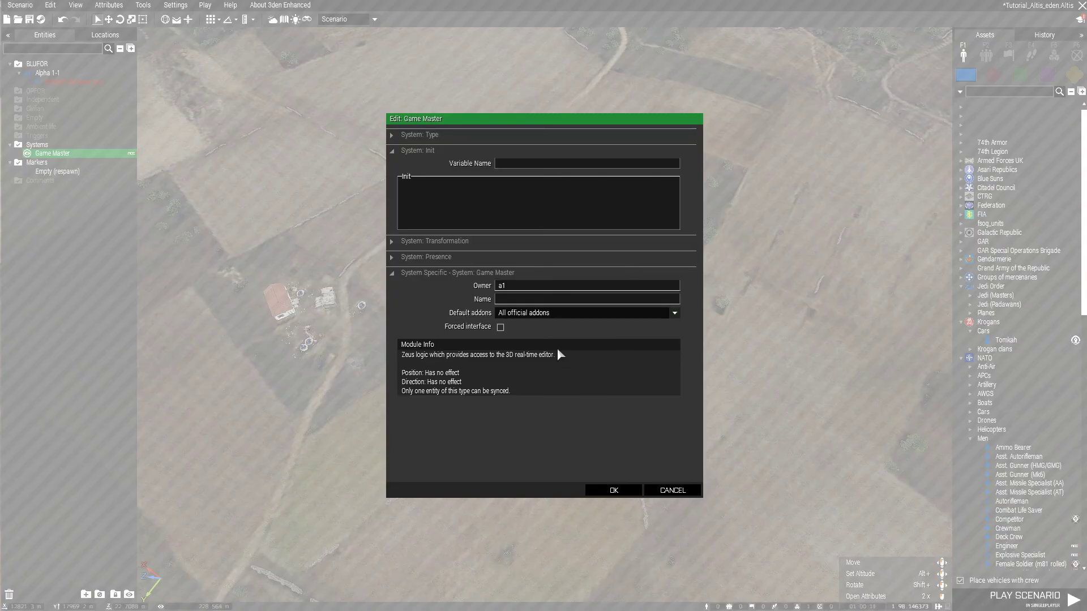
click(521, 316)
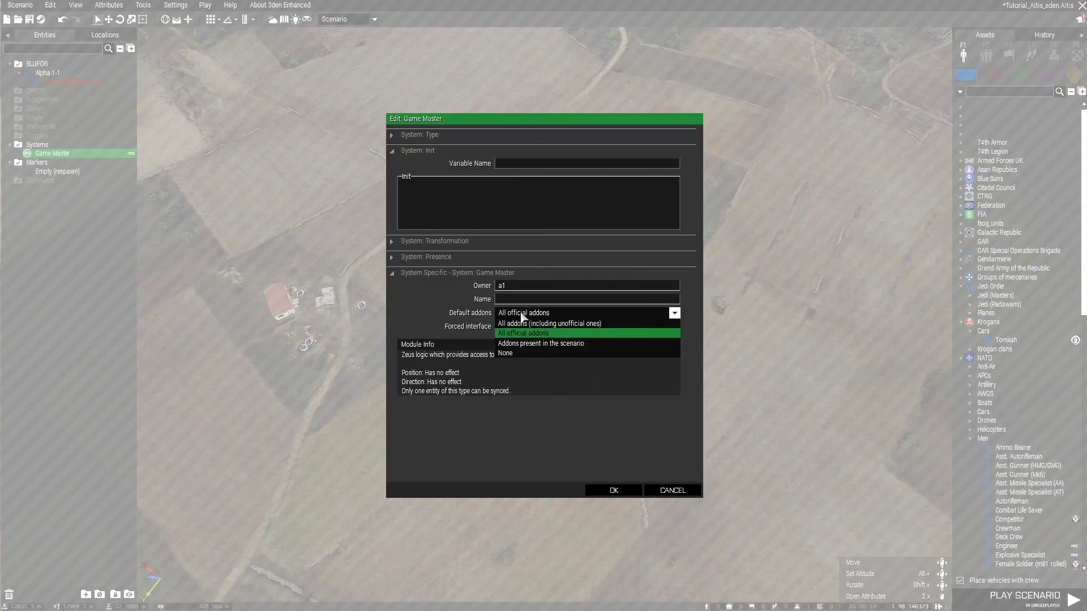
click(615, 324)
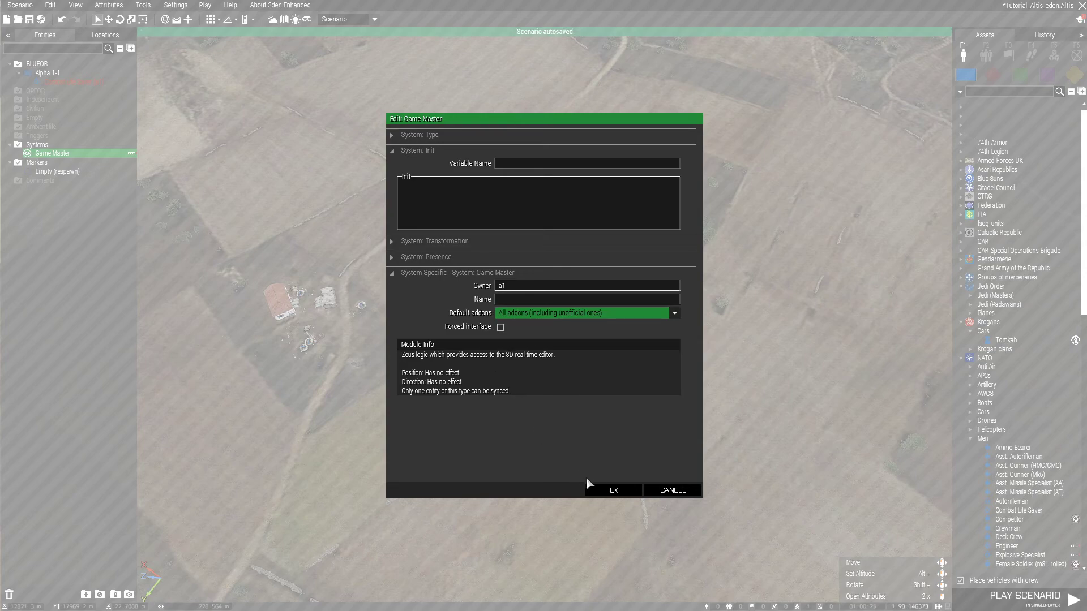
click(614, 491)
Move the Combat Life Saver across the field so it stands right beside the Game Master module
scroll(587, 254, up, 10)
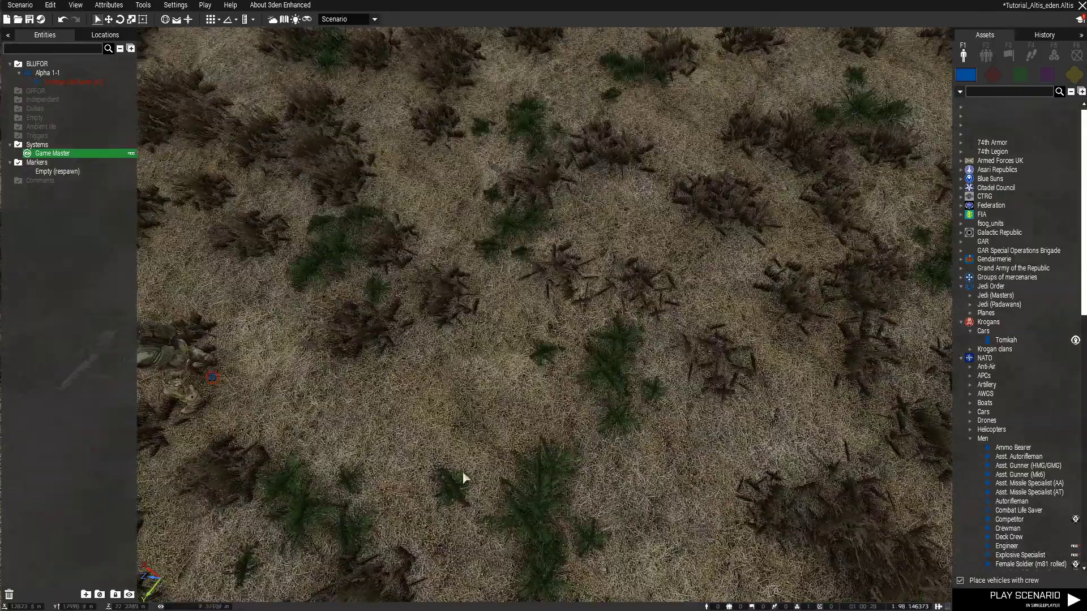
right_drag(463, 473, 415, 435)
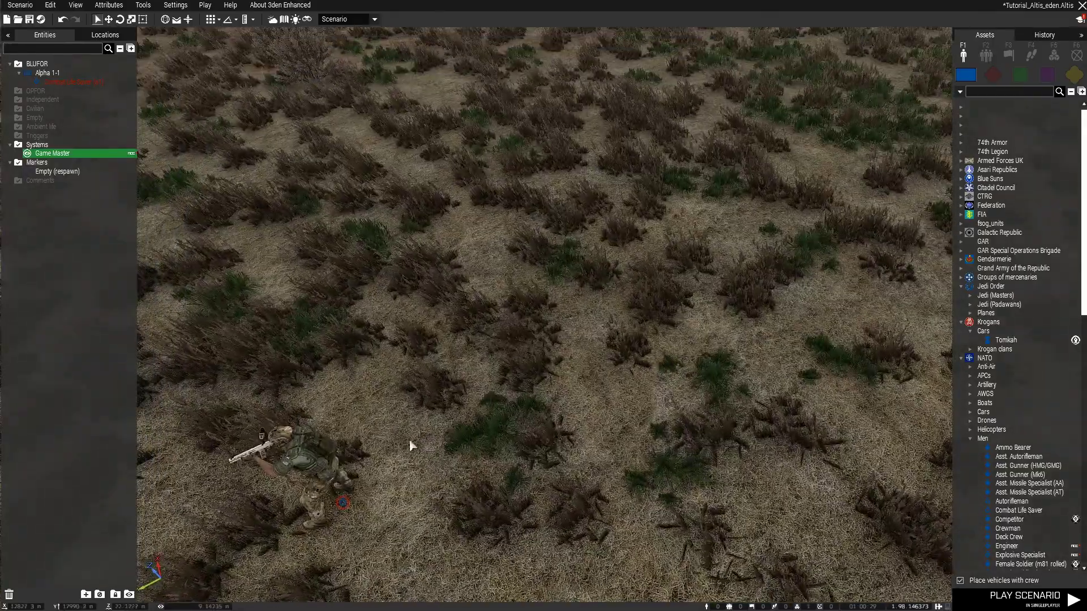
drag(338, 503, 731, 390)
click(553, 456)
right_drag(688, 373, 740, 410)
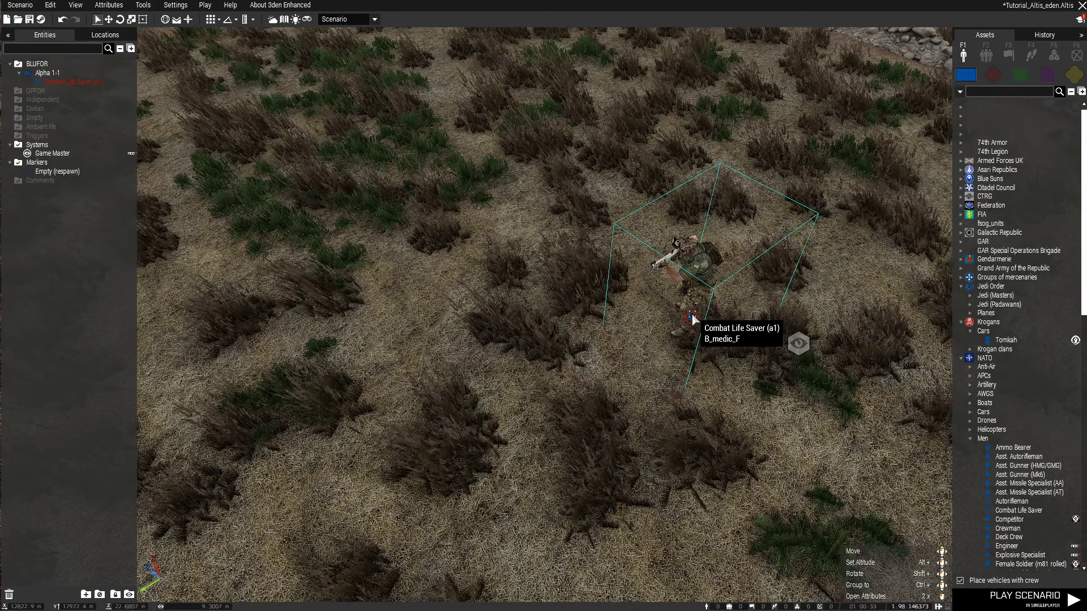
drag(691, 316, 749, 309)
click(701, 365)
right_drag(702, 366, 609, 334)
drag(436, 245, 708, 476)
click(673, 479)
mouse_move(643, 451)
right_down()
mouse_move(520, 430)
mouse_move(363, 374)
right_up()
Move the empty respawn marker next to the Combat Life Saver and the Game Master module
double_click(50, 172)
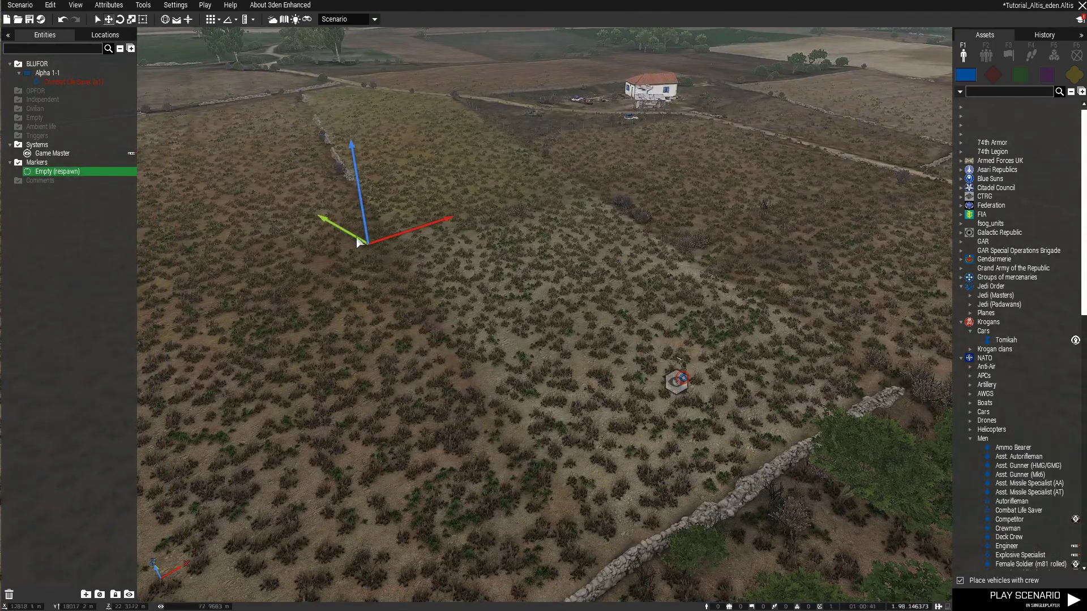
mouse_move(360, 241)
mouse_down()
mouse_move(528, 352)
mouse_move(645, 403)
mouse_up()
scroll(636, 318, up, 5)
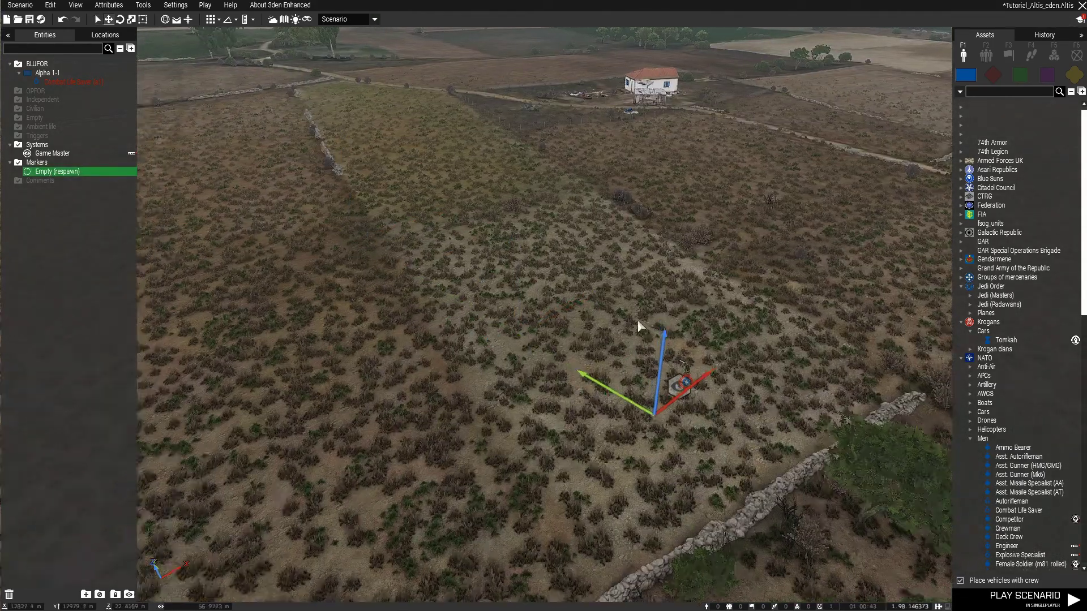
mouse_move(636, 352)
right_down()
mouse_move(550, 426)
mouse_move(630, 438)
mouse_move(677, 417)
right_up()
key(space)
key(space)
click(383, 375)
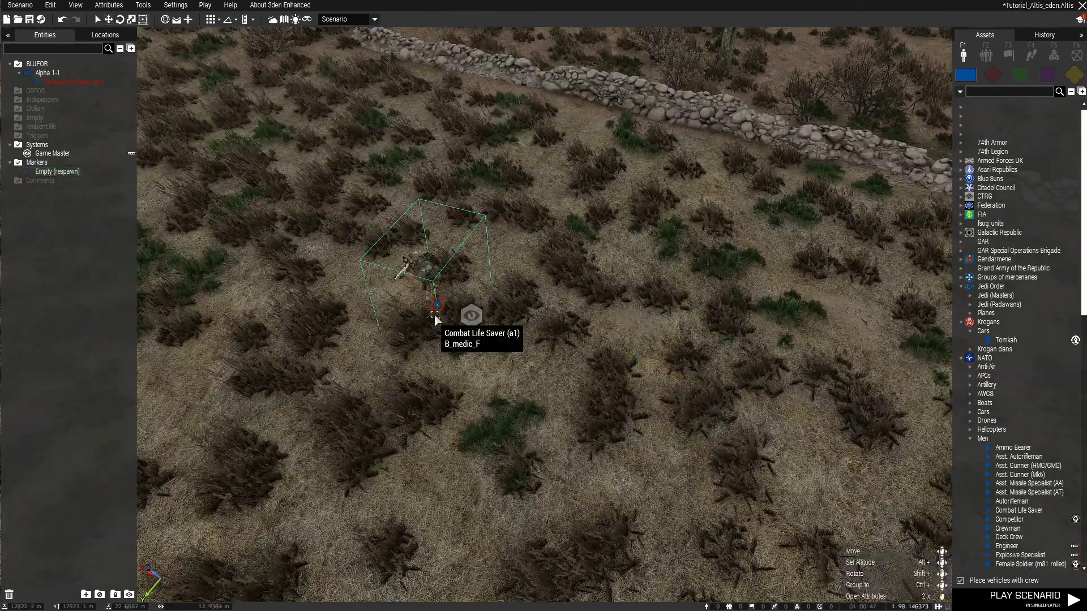
Browse the object types for the Combat Life Saver and choose Ammo Bearer from the NATO men
double_click(437, 310)
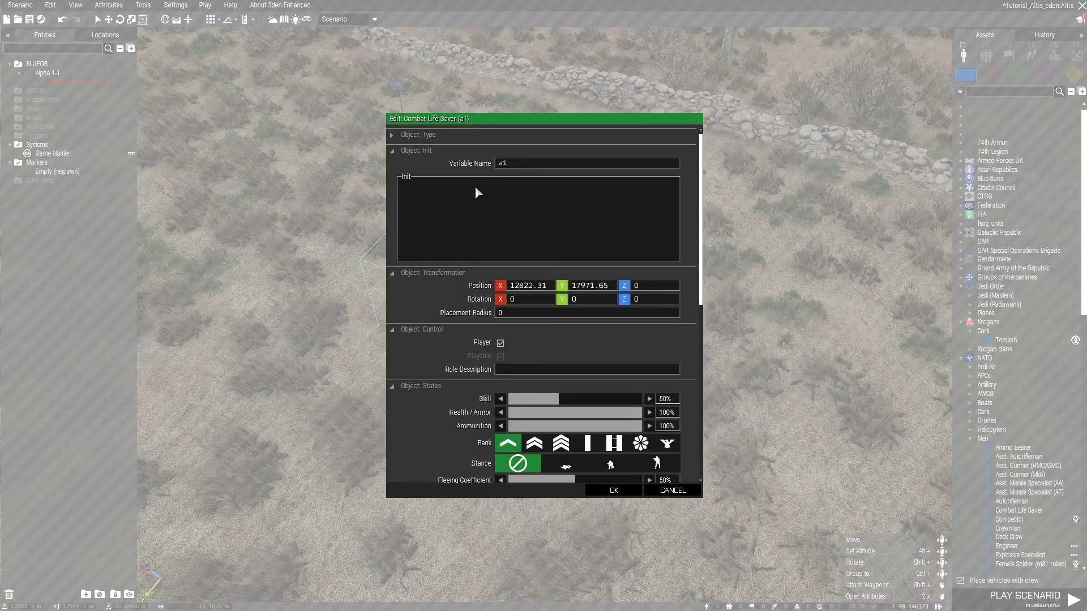
click(425, 134)
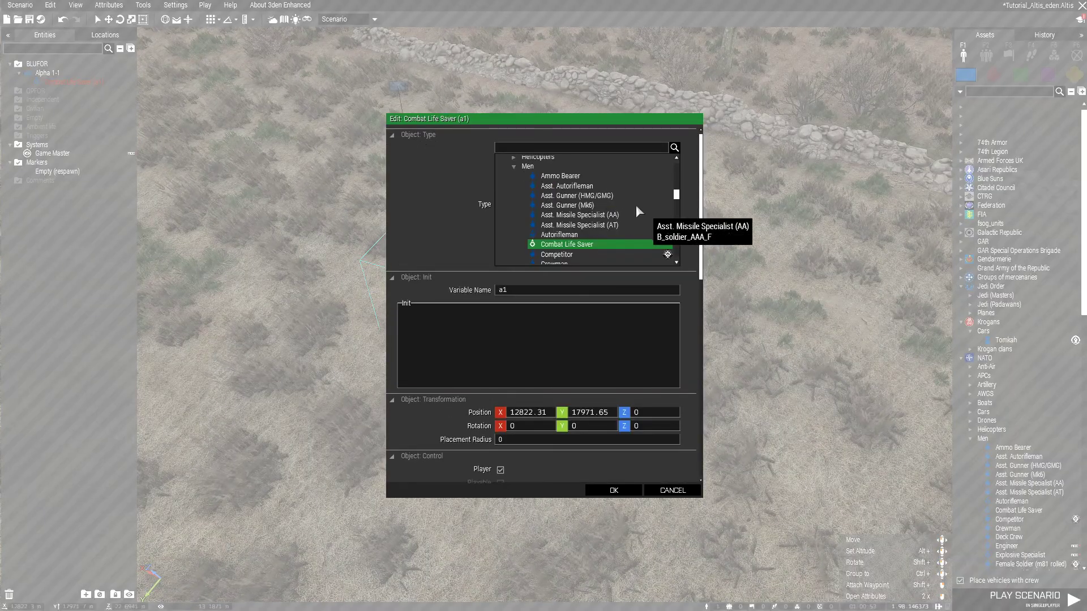
scroll(558, 201, up, 10)
scroll(566, 220, down, 8)
scroll(572, 231, down, 4)
scroll(567, 196, up, 3)
click(563, 187)
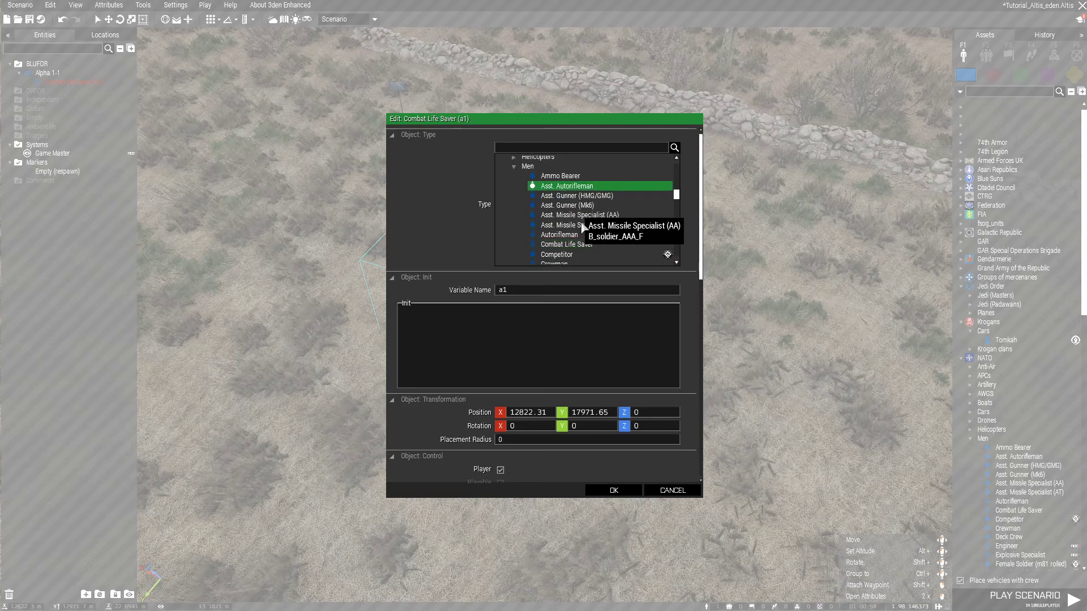
click(560, 176)
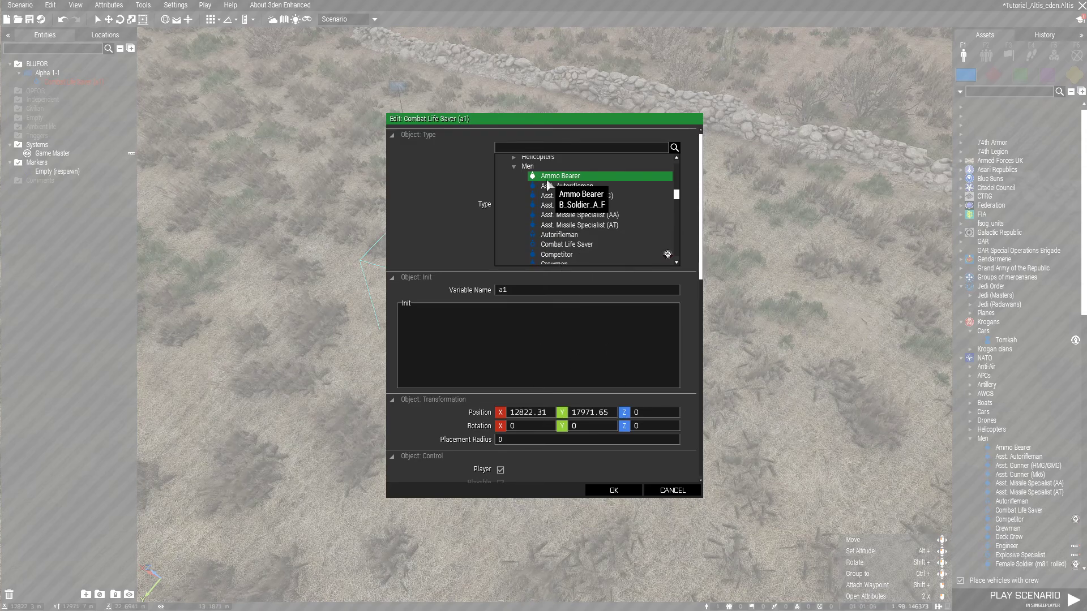
click(423, 140)
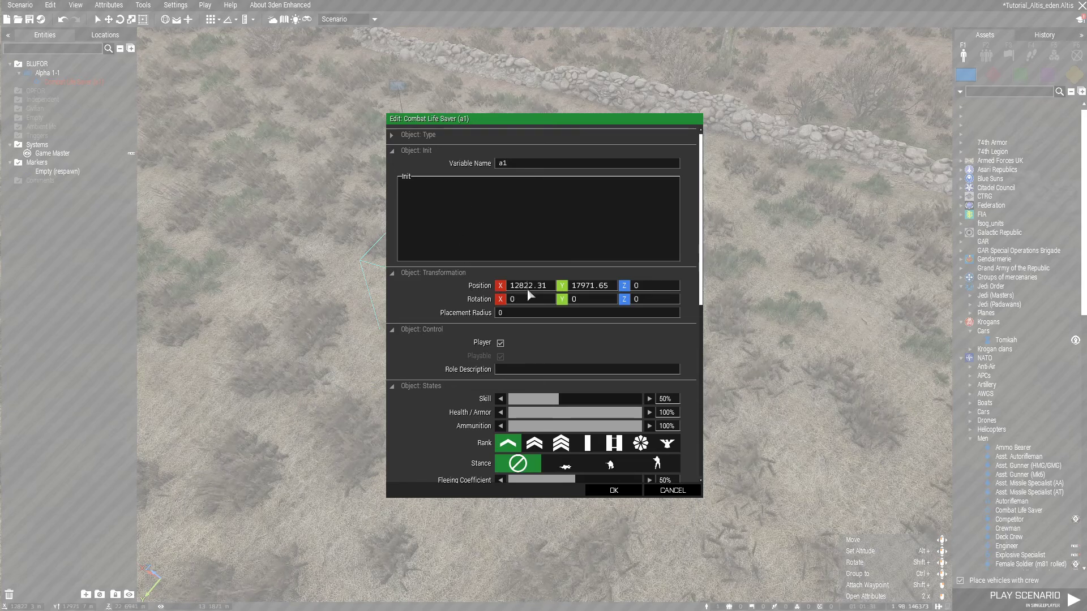
double_click(544, 288)
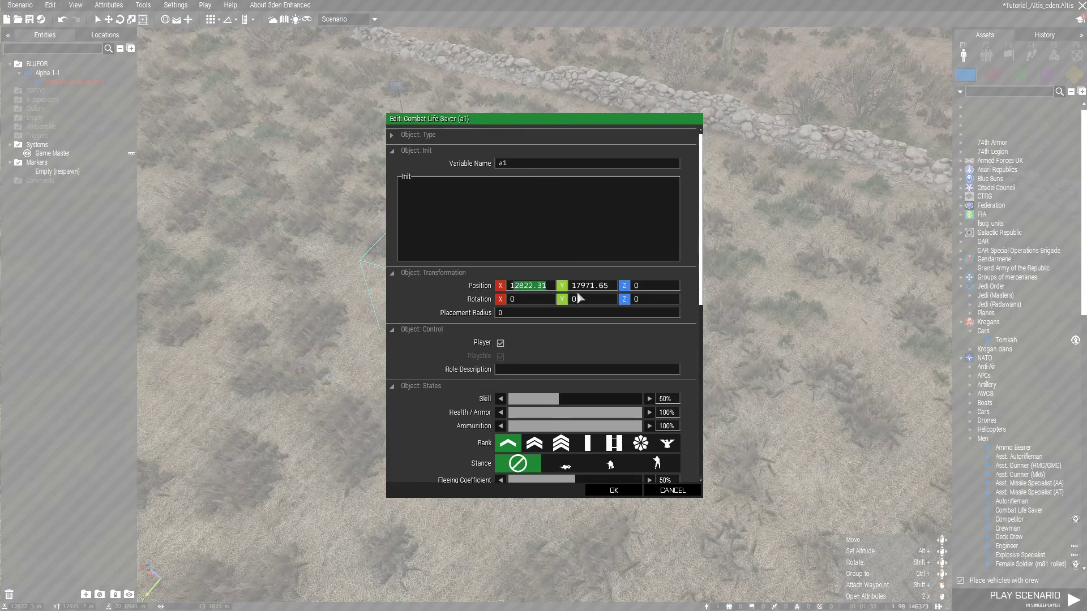
double_click(599, 287)
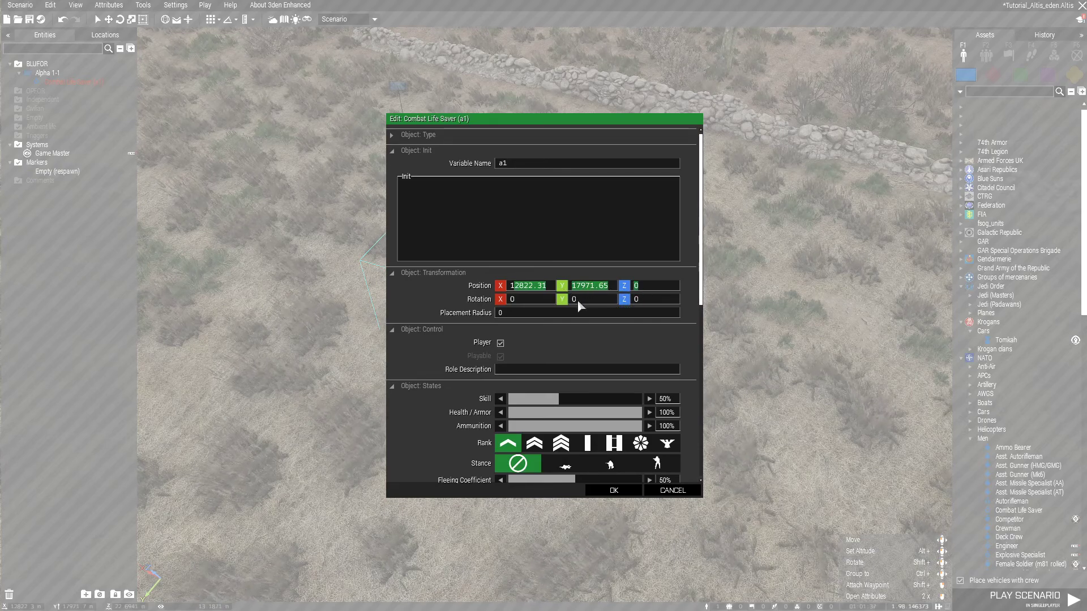
double_click(523, 301)
Make the unit playable instead of the player and set its role description to Zeus
click(502, 343)
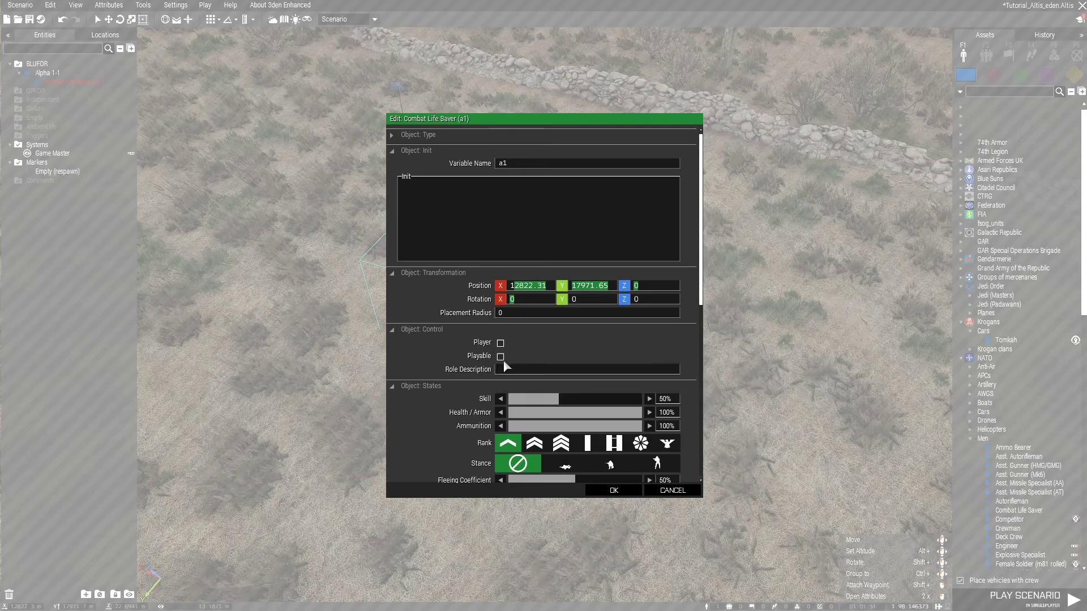
click(500, 356)
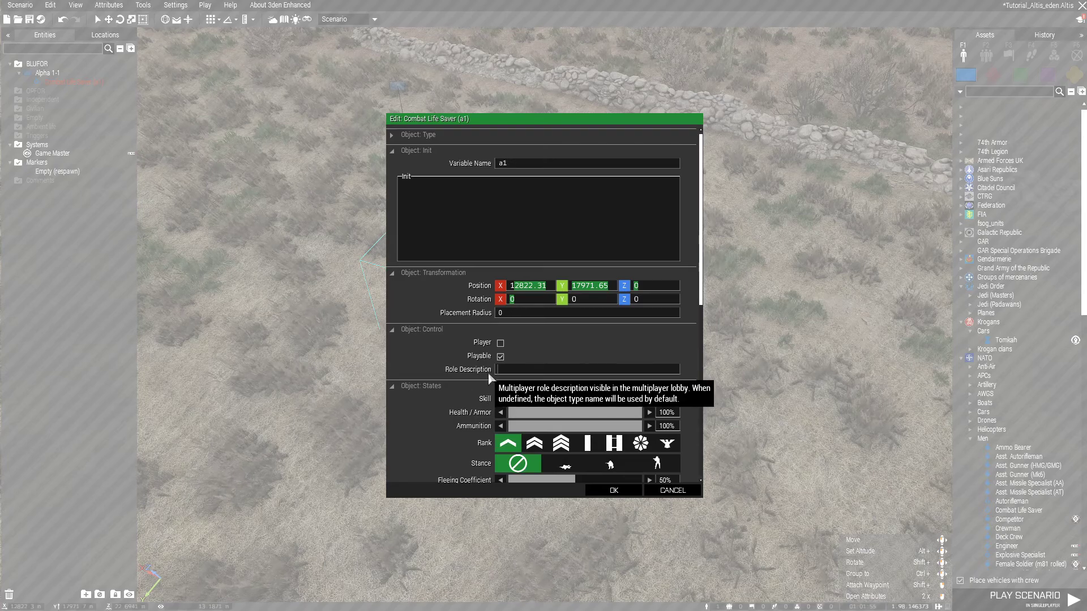
text(Zeus)
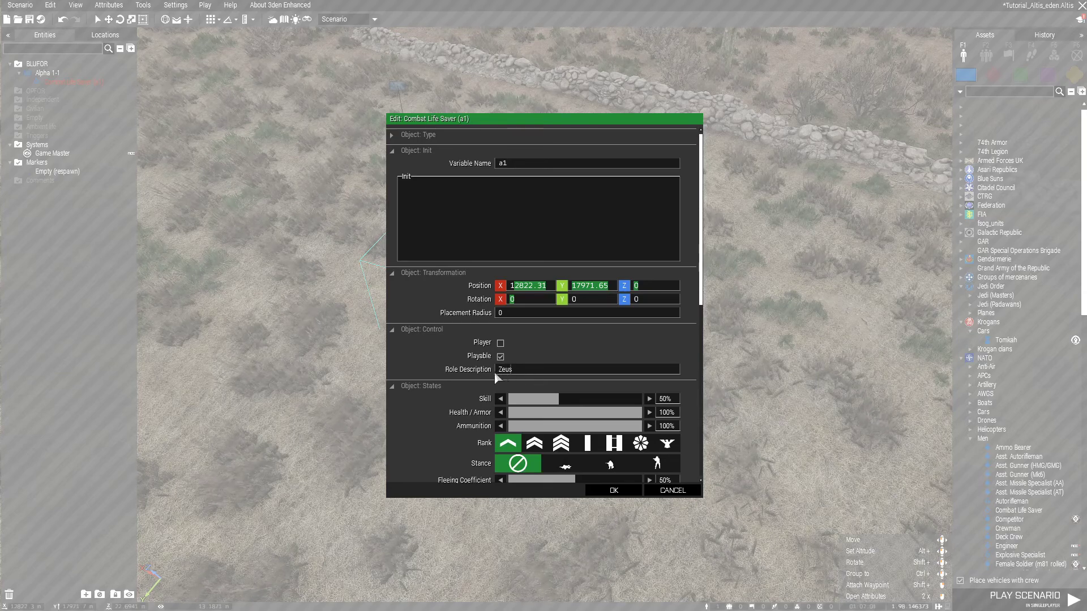
Set the unit's skill to 74% and both its health/armor and ammunition to 100%
scroll(443, 386, down, 5)
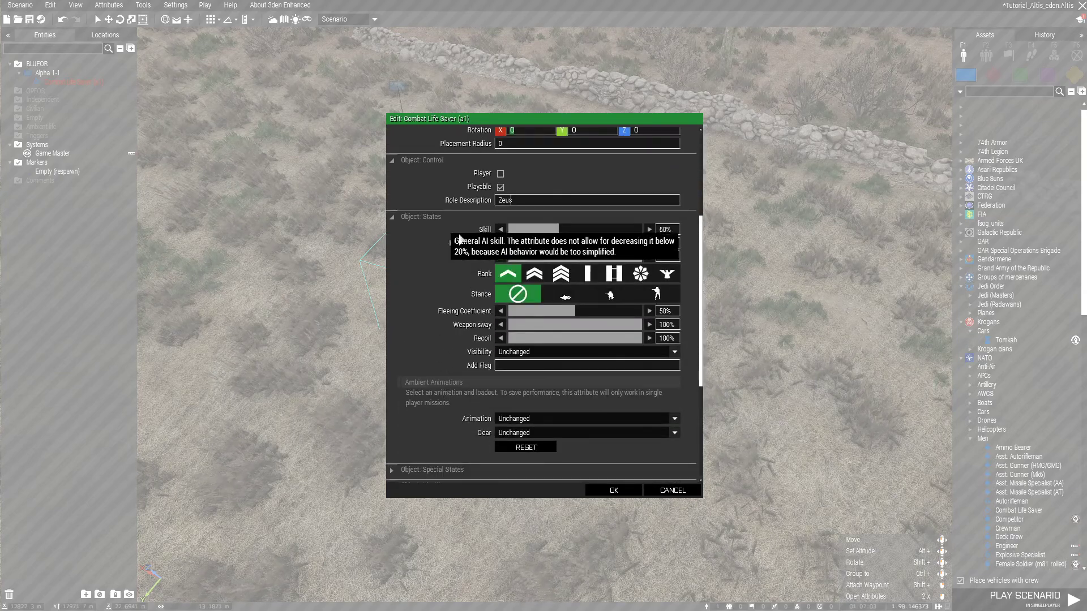
drag(517, 229, 645, 244)
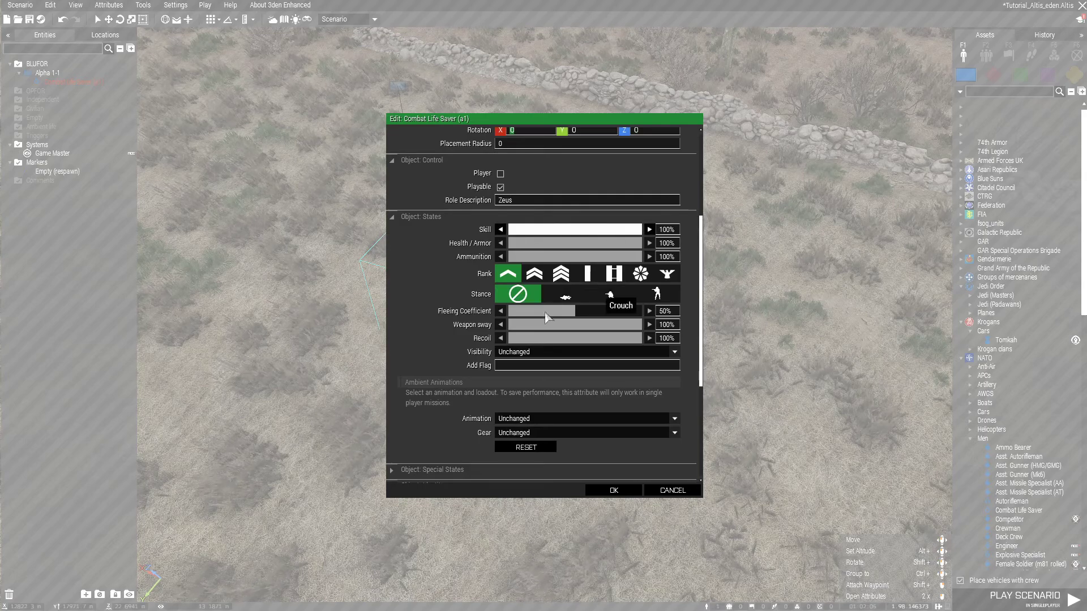
click(520, 231)
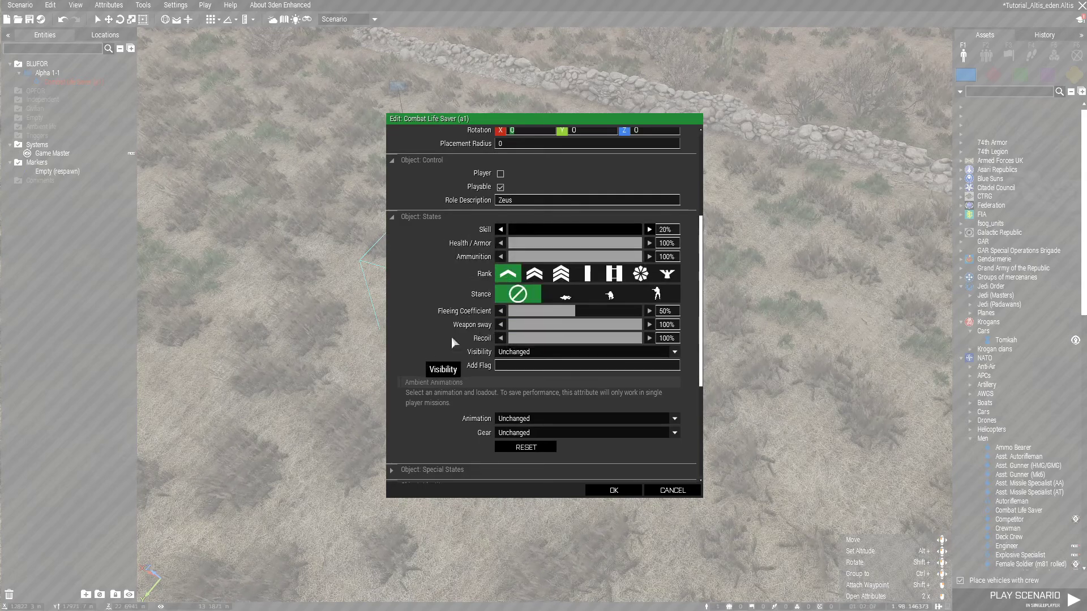
drag(551, 230, 566, 234)
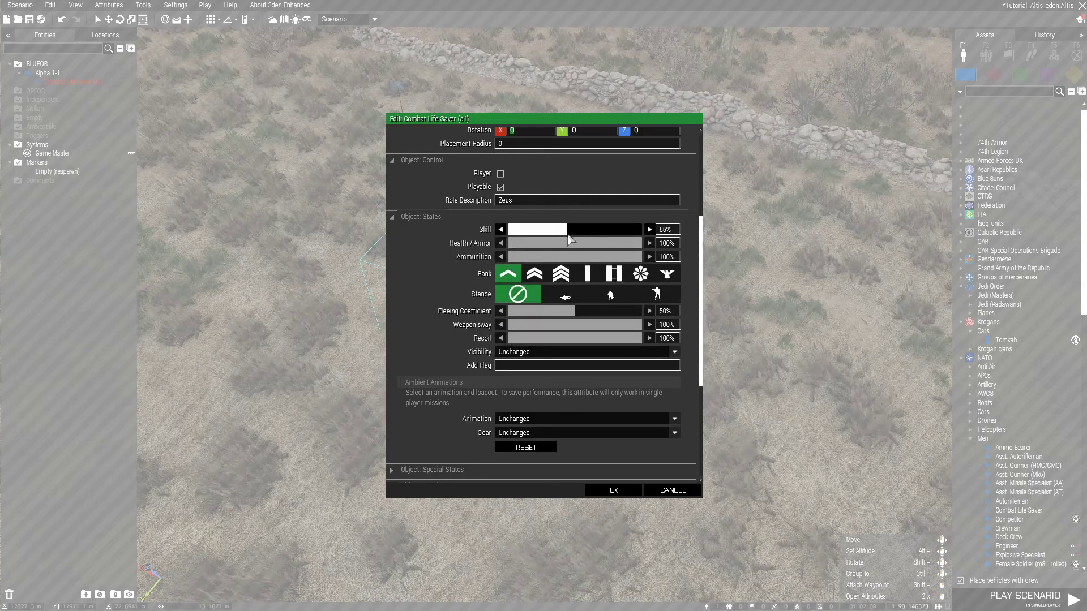
click(601, 242)
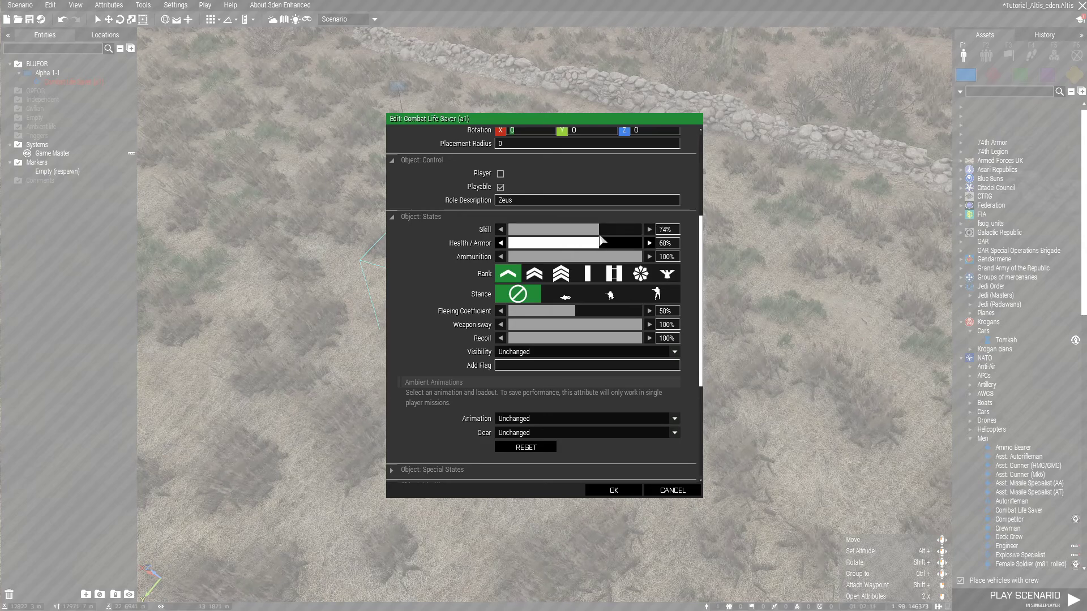
drag(600, 248, 676, 249)
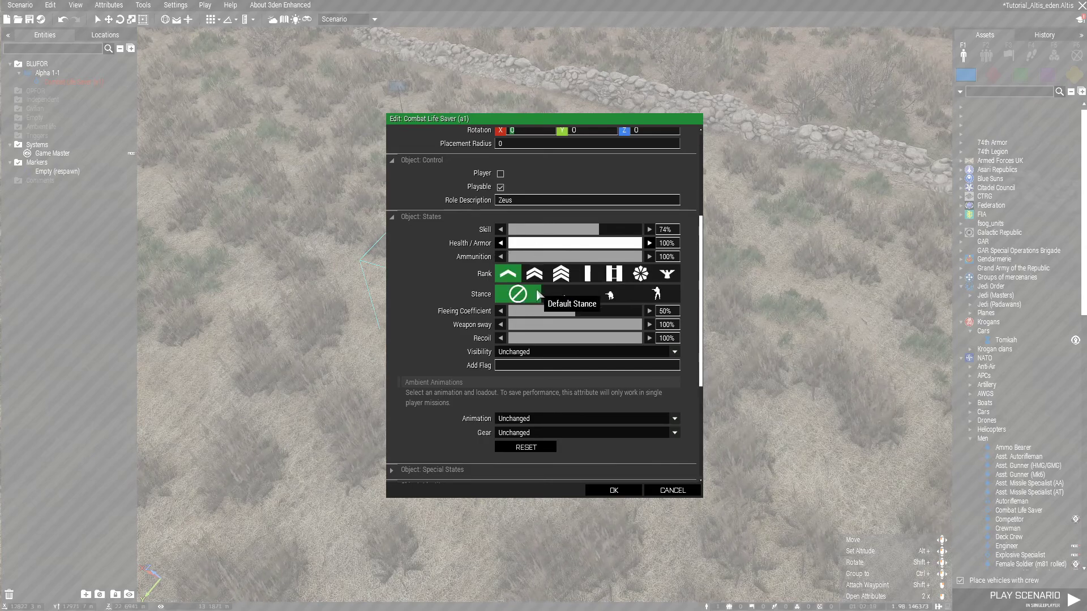
drag(523, 258, 423, 274)
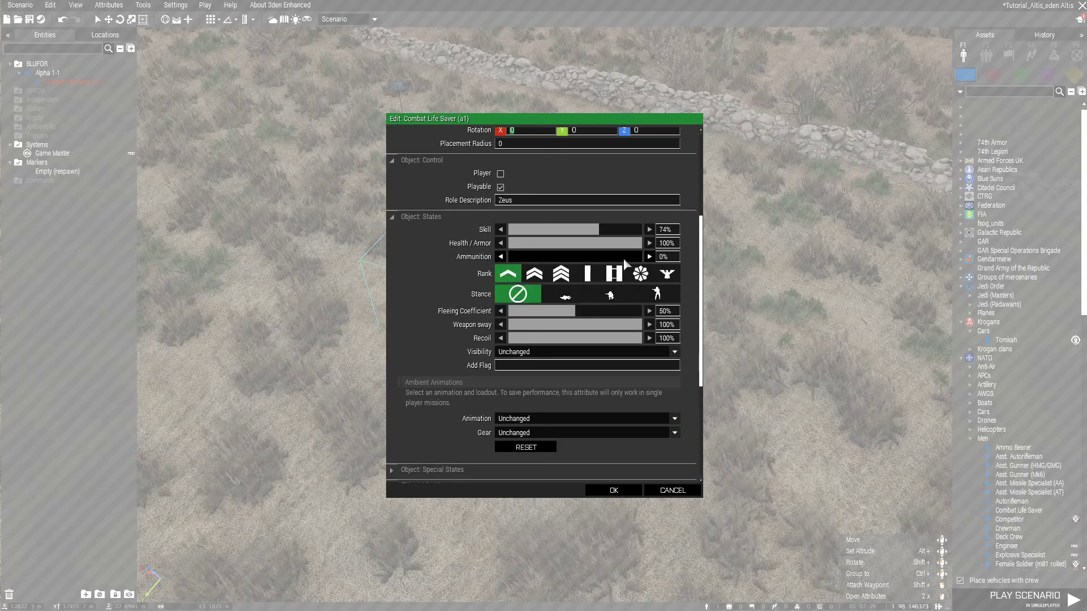
drag(630, 260, 735, 262)
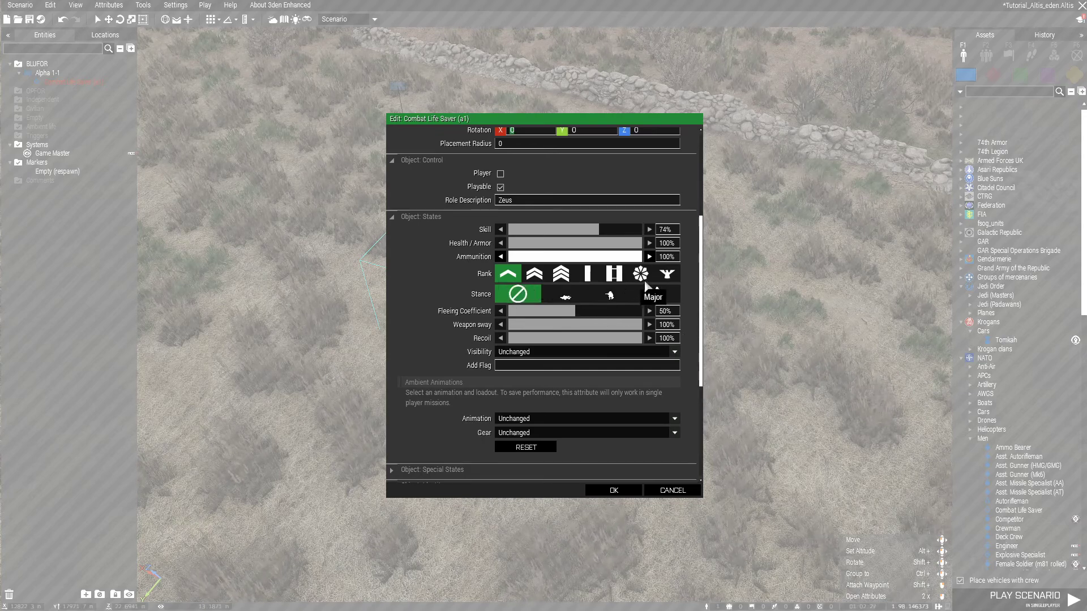
Give the unit the rank of Colonel and the Crouch stance
click(667, 274)
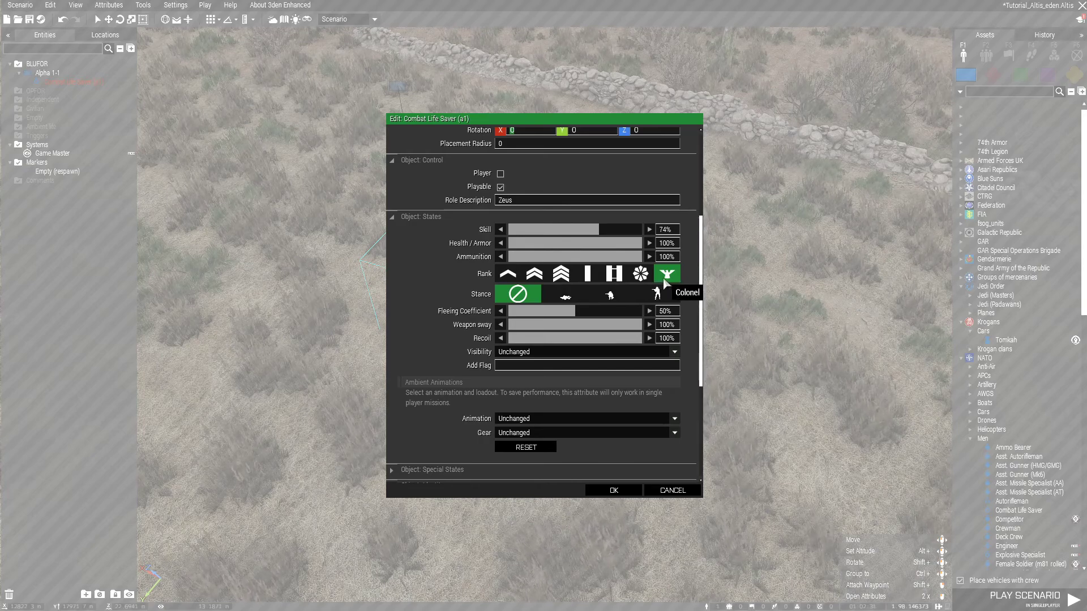
click(611, 296)
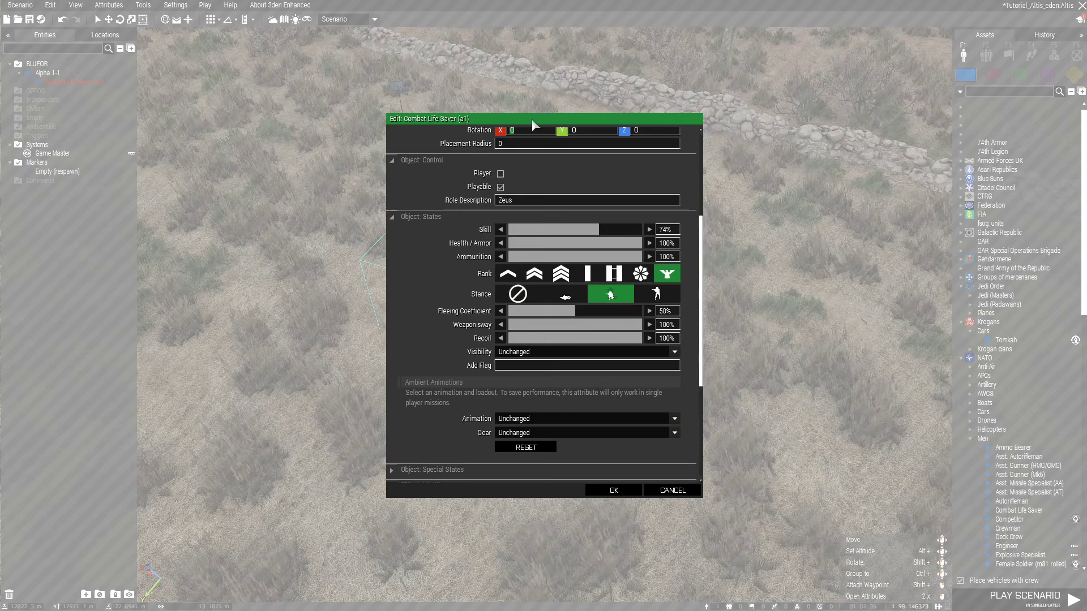
Set the unit's ammunition to 11% and try the fleeing coefficient's extremes, settling on 50%
drag(532, 123, 855, 126)
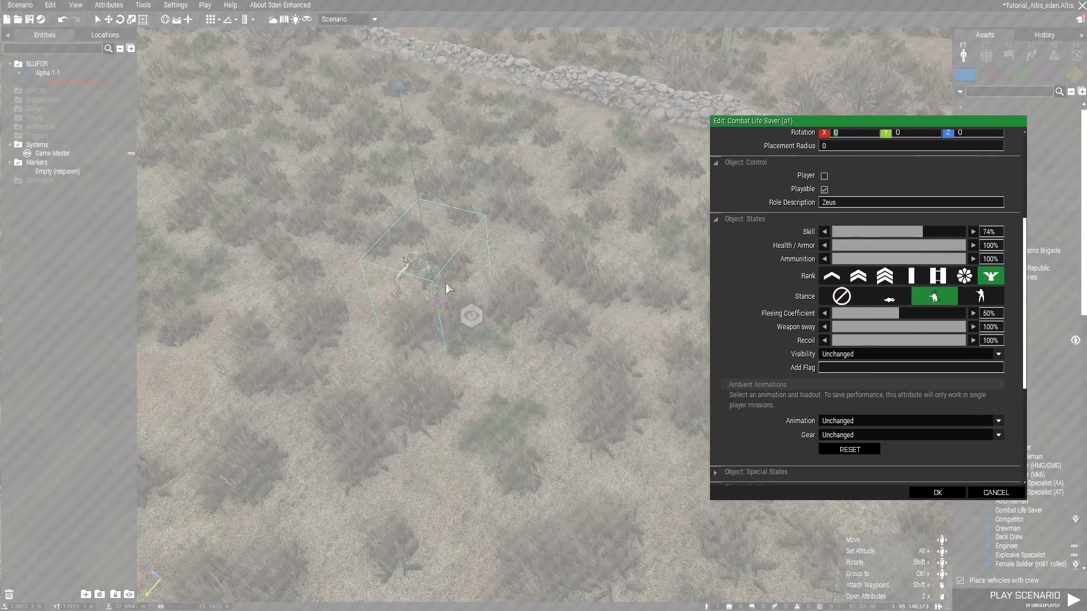
drag(788, 131, 690, 107)
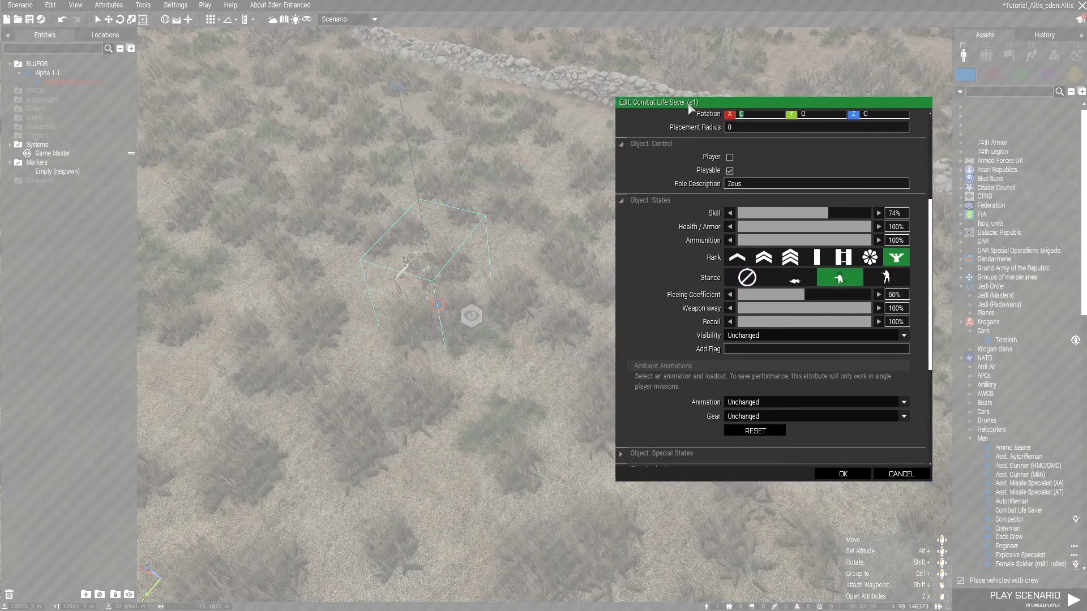
click(753, 241)
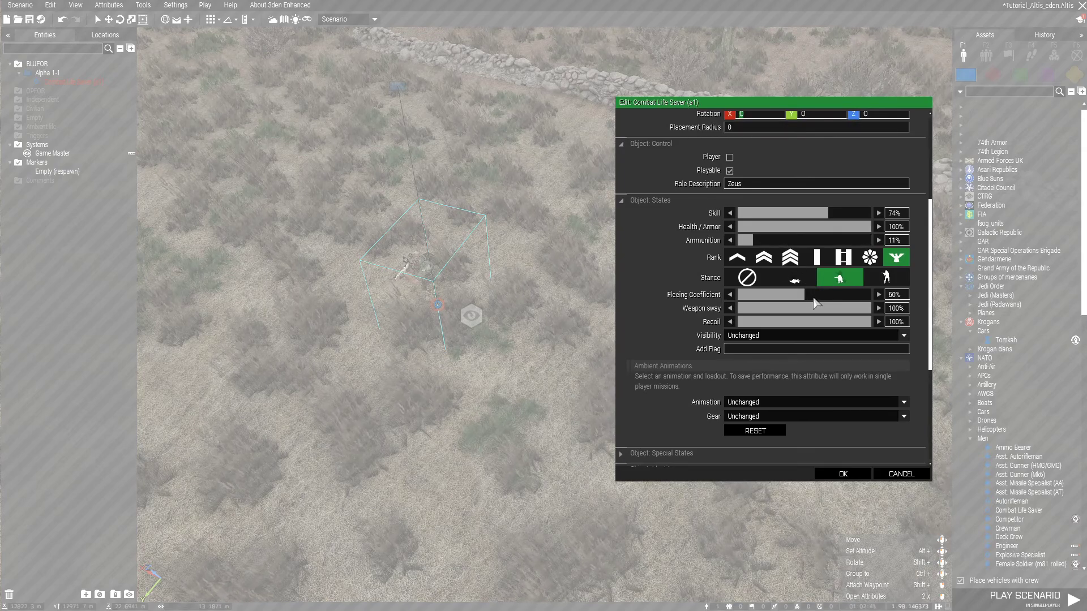
drag(813, 298, 927, 310)
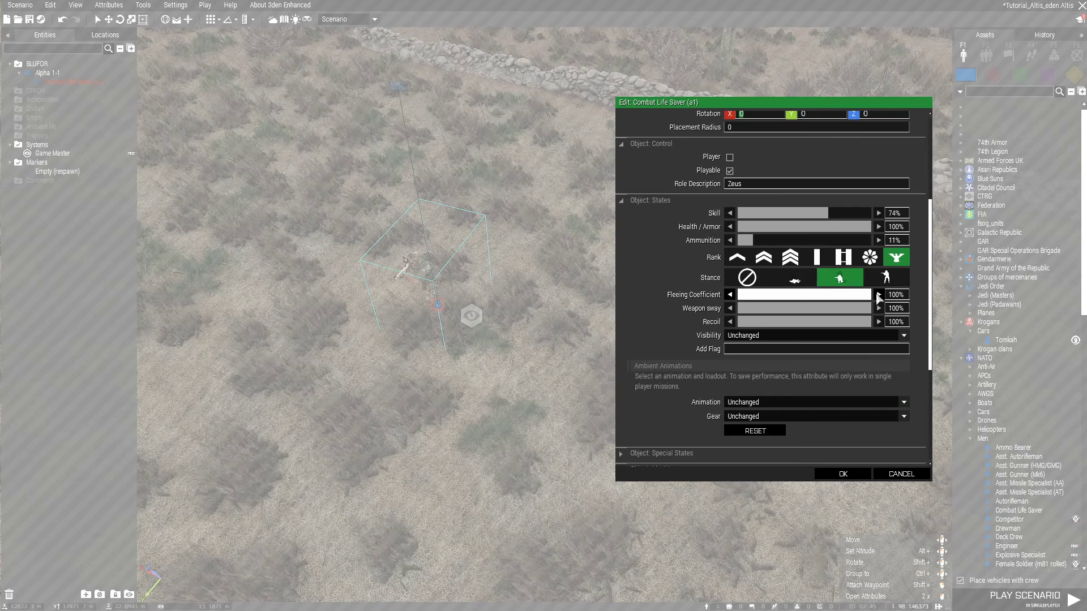
drag(855, 298, 674, 293)
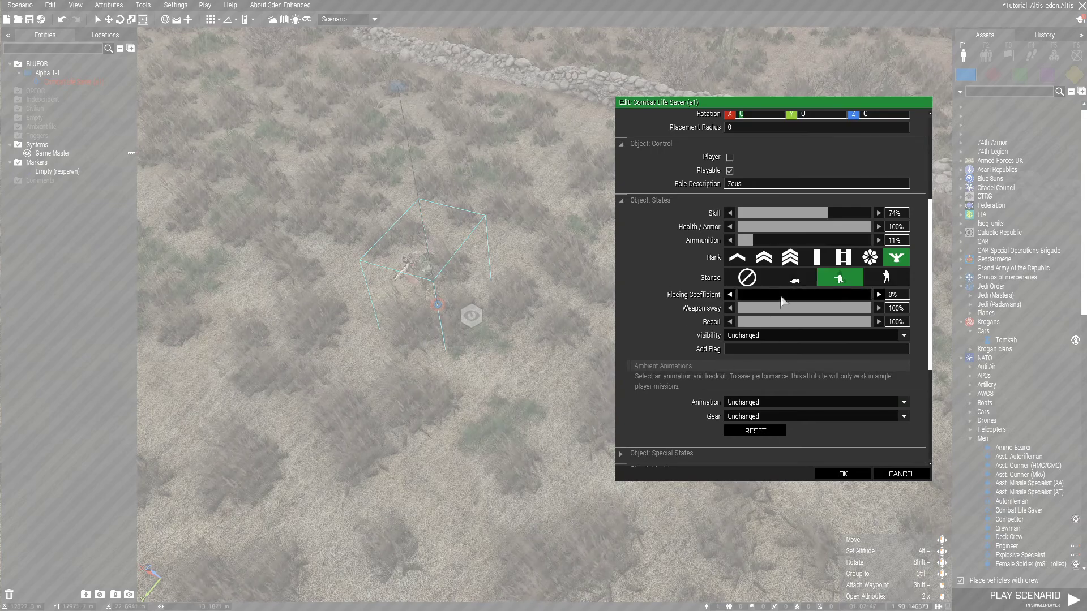
drag(786, 297, 793, 298)
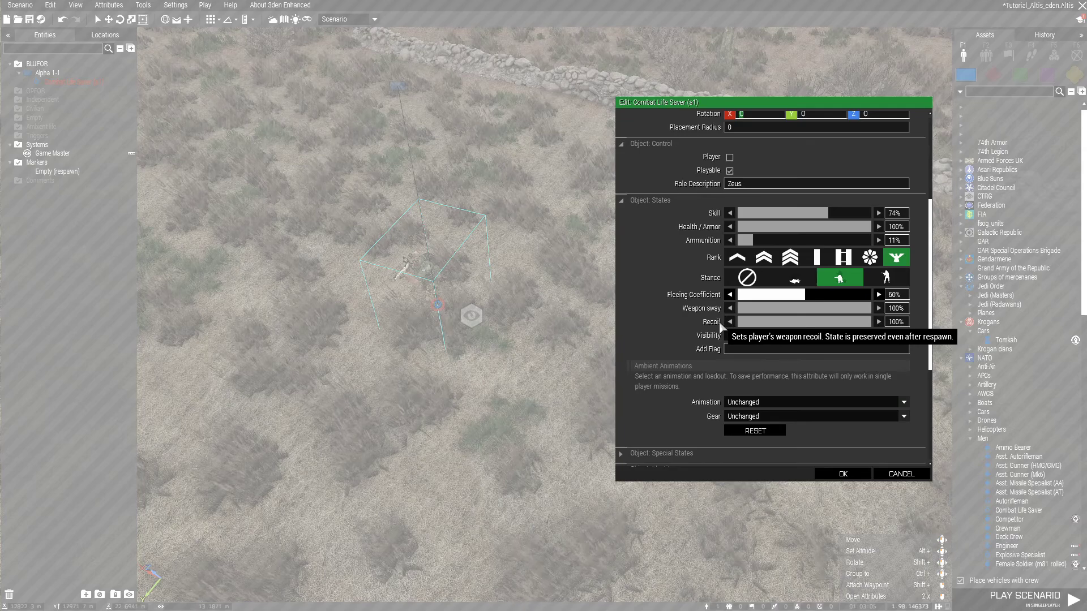
Review the unit's Special States options and accept the edited attributes
scroll(792, 375, down, 3)
scroll(758, 340, down, 4)
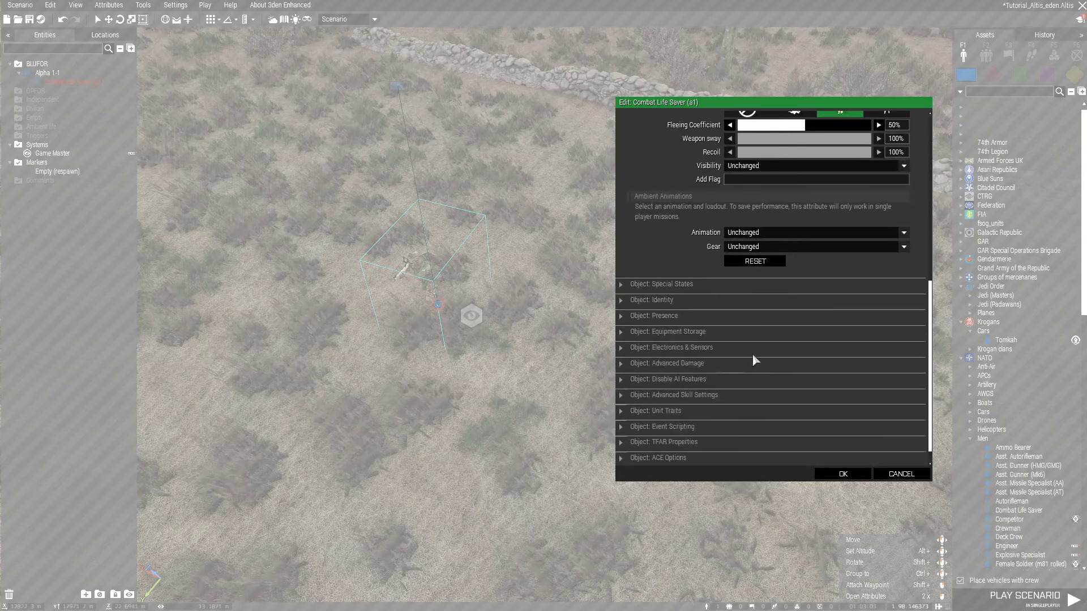
click(682, 285)
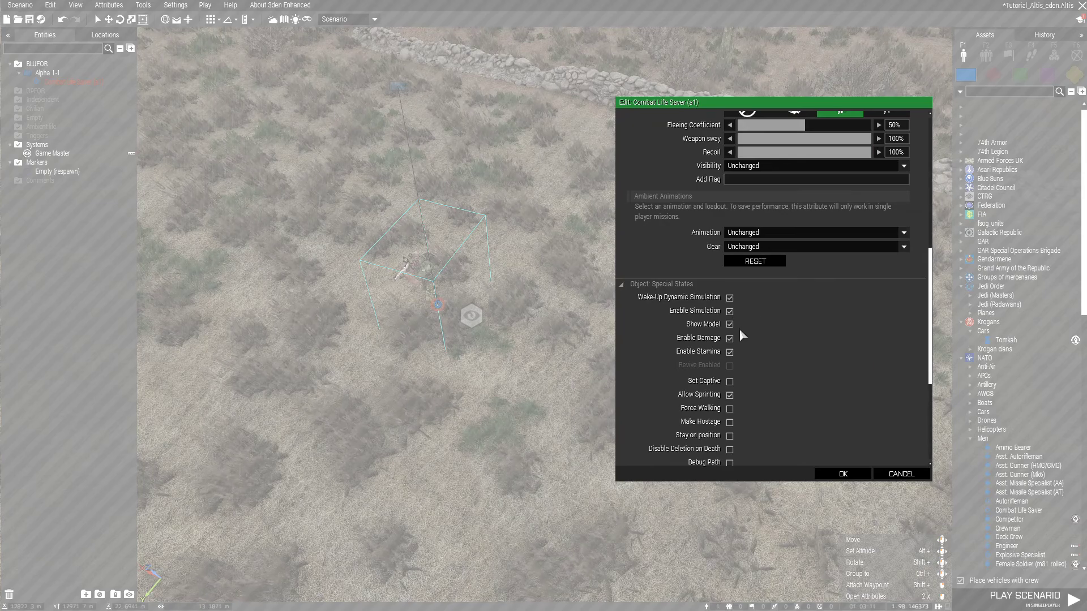
scroll(753, 324, down, 5)
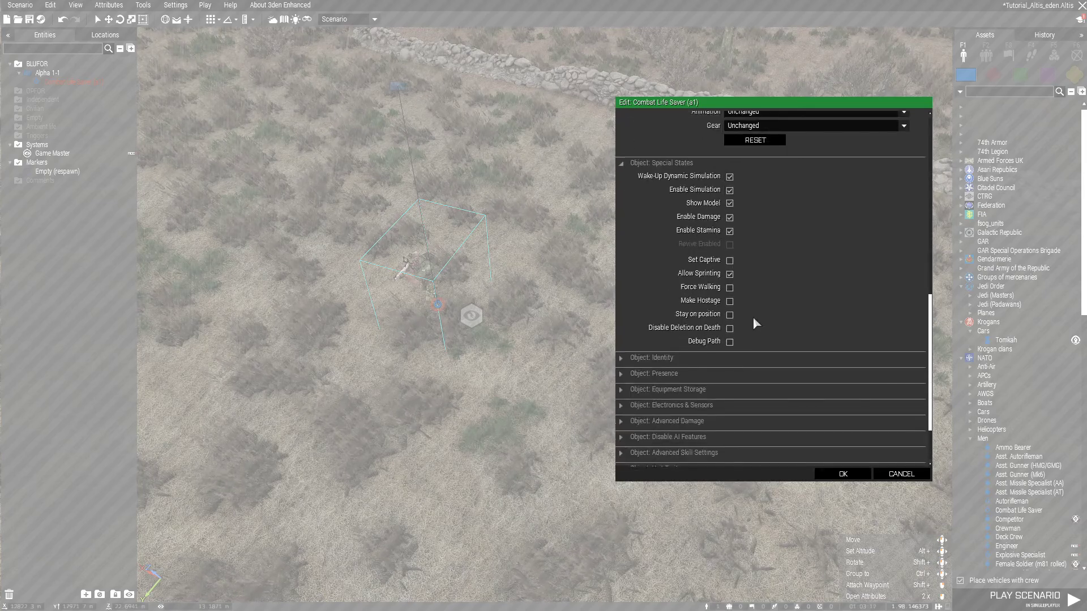
click(659, 163)
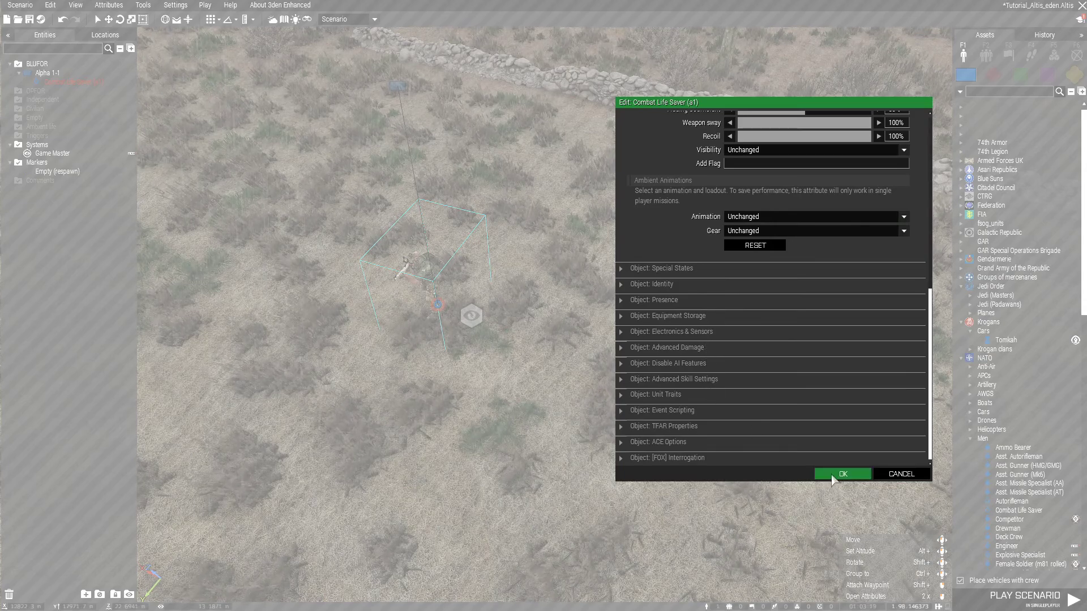
click(842, 474)
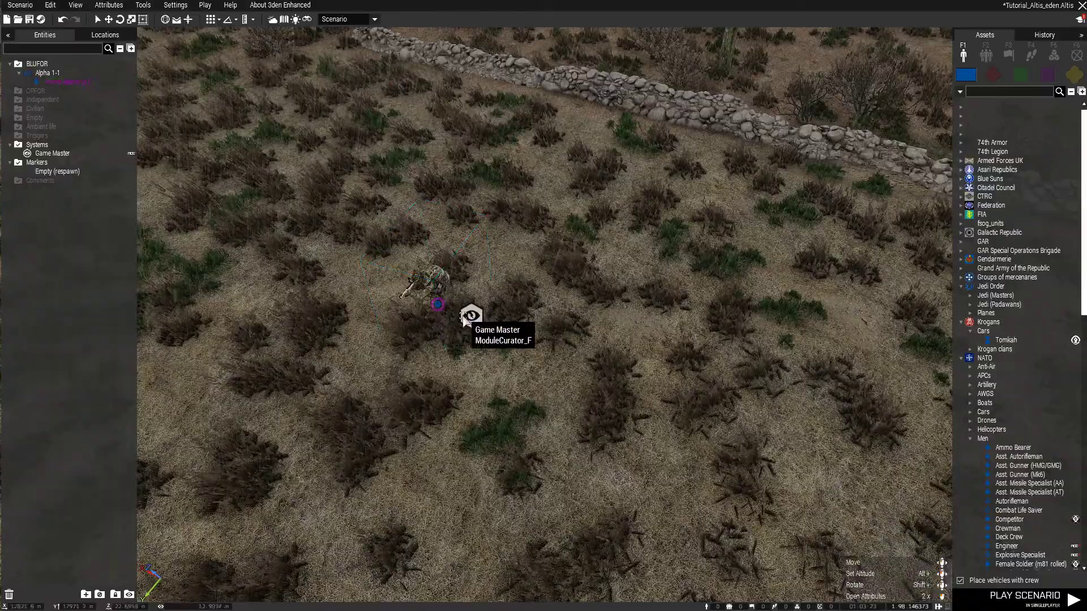
Inspect the crouching Ammo Bearer in the scene and save the scenario
scroll(441, 310, up, 6)
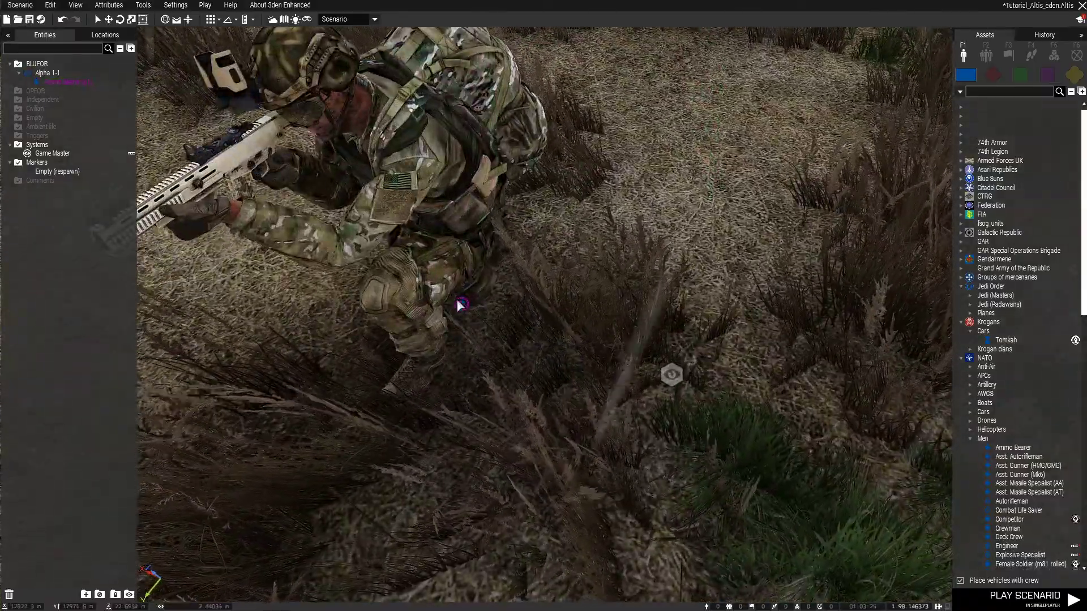
scroll(463, 356, down, 3)
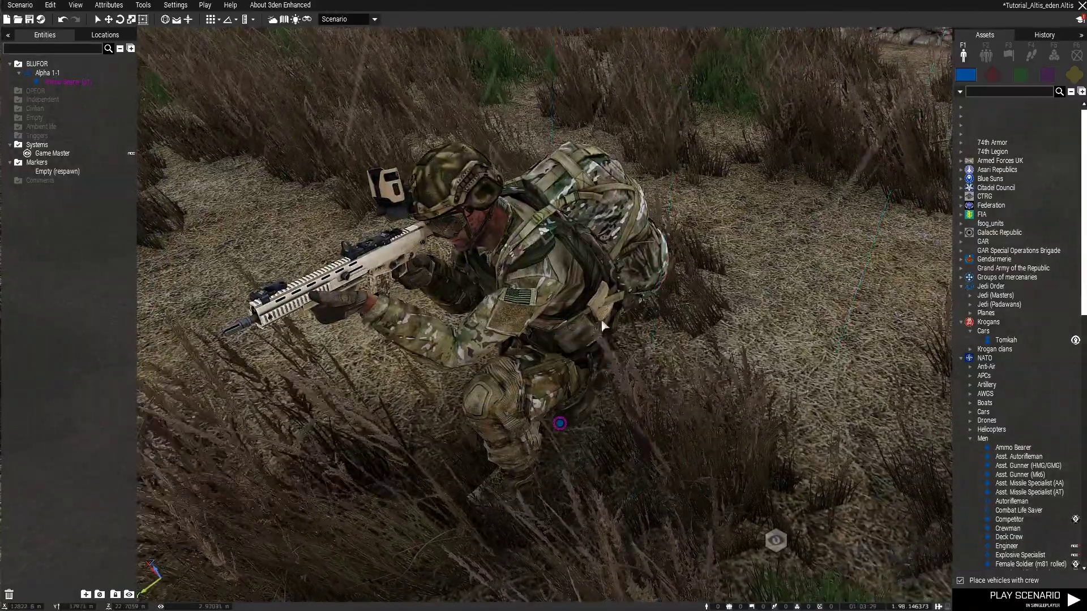
scroll(443, 374, down, 3)
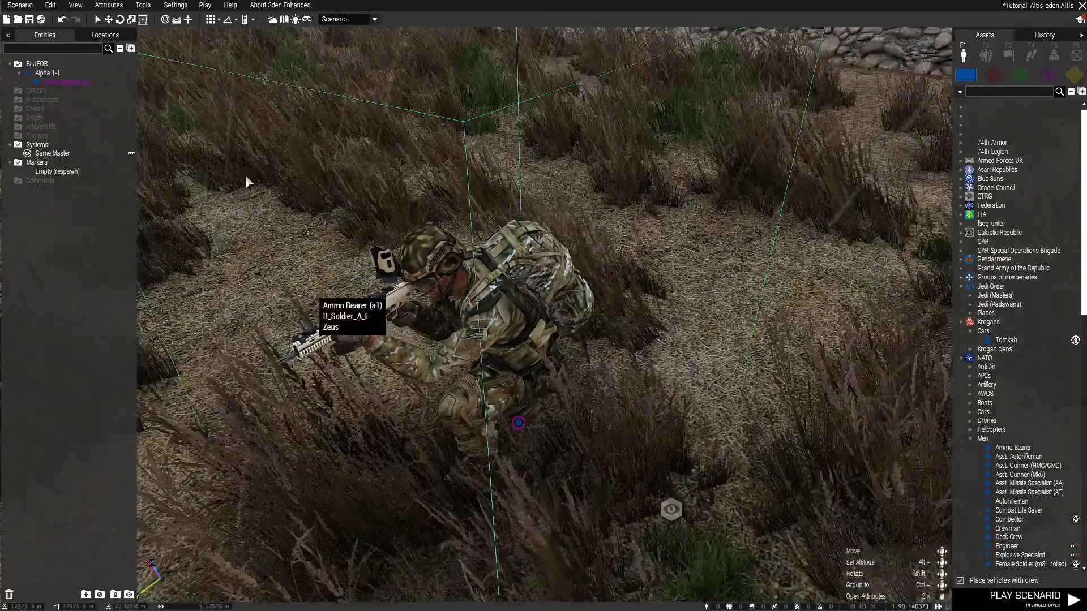
scroll(374, 213, down, 2)
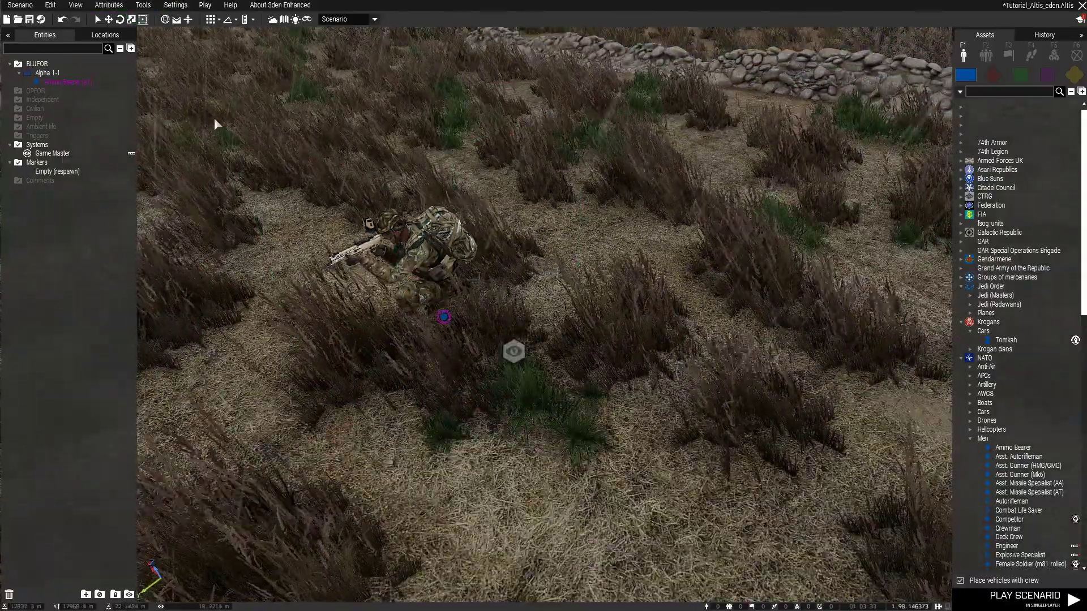
scroll(521, 356, down, 5)
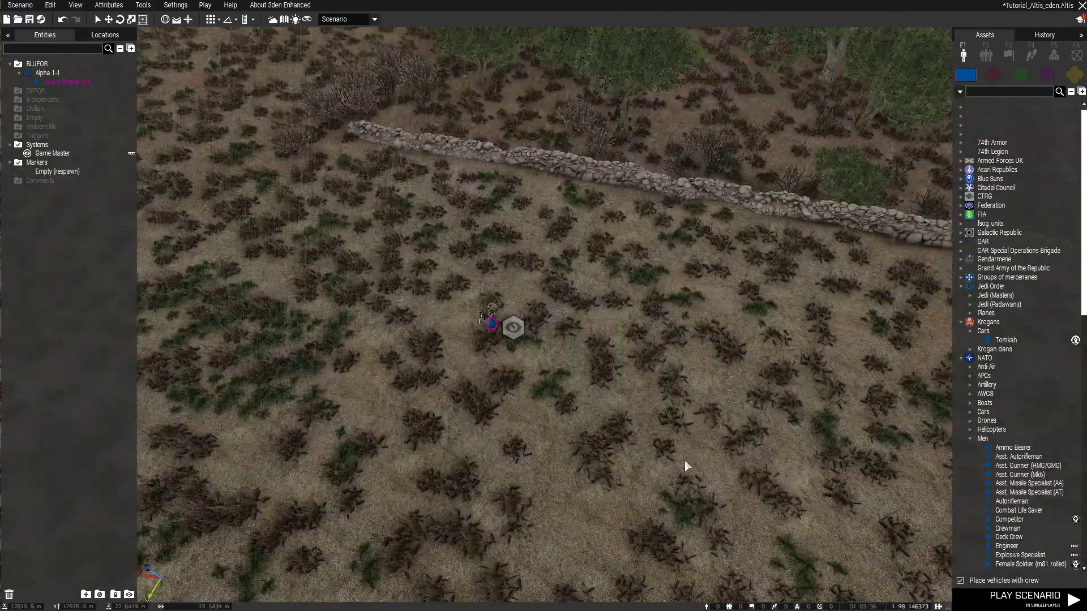
right_drag(645, 437, 243, 242)
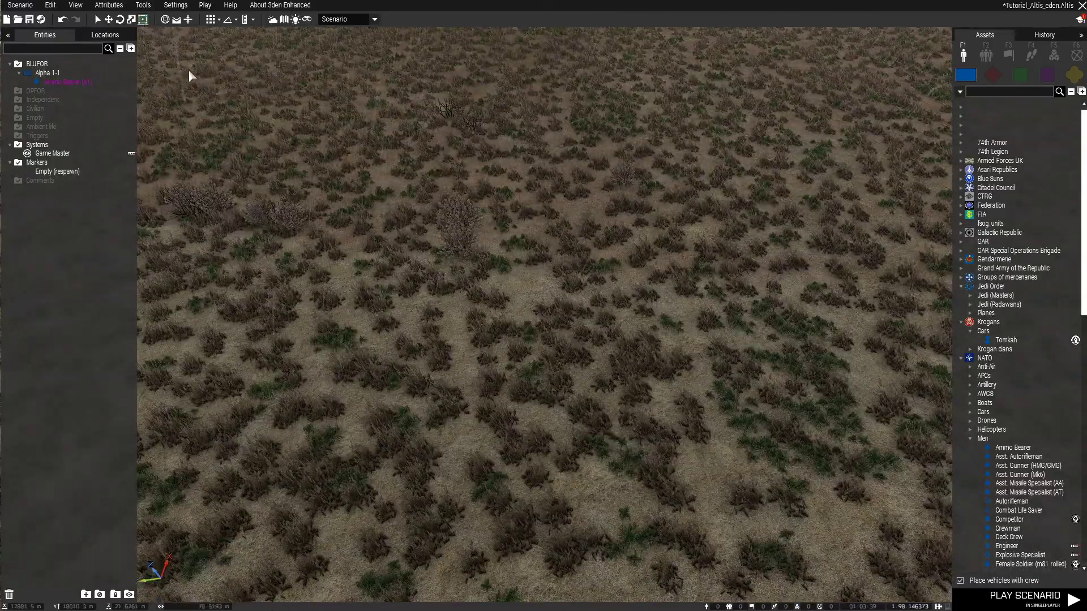
click(29, 20)
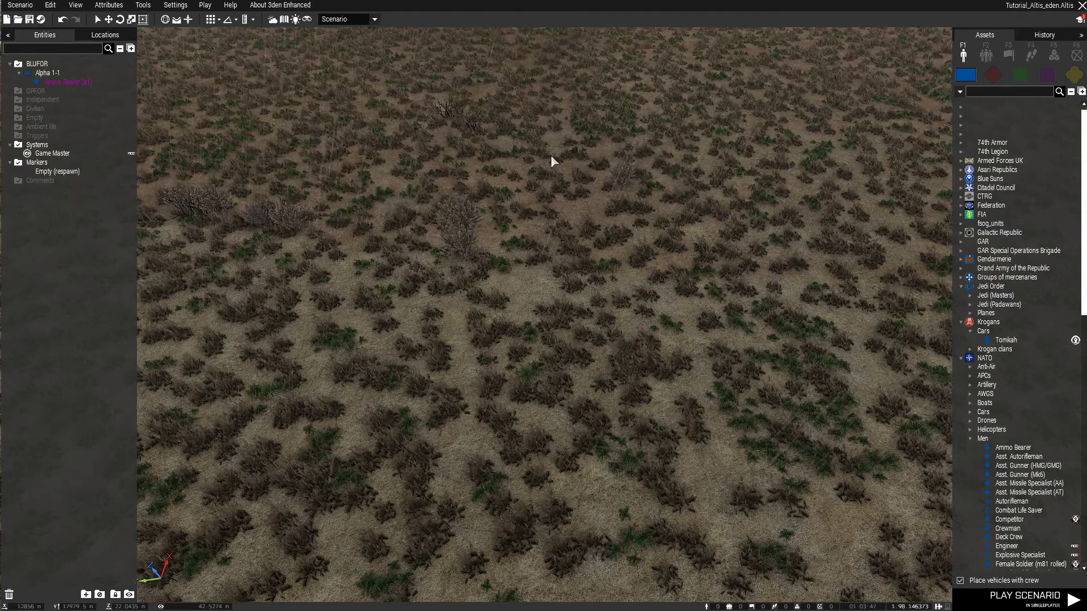
Switch the asset list to props and set both Overcast Start and Overcast Forecast to 0% in the environment settings
click(1073, 75)
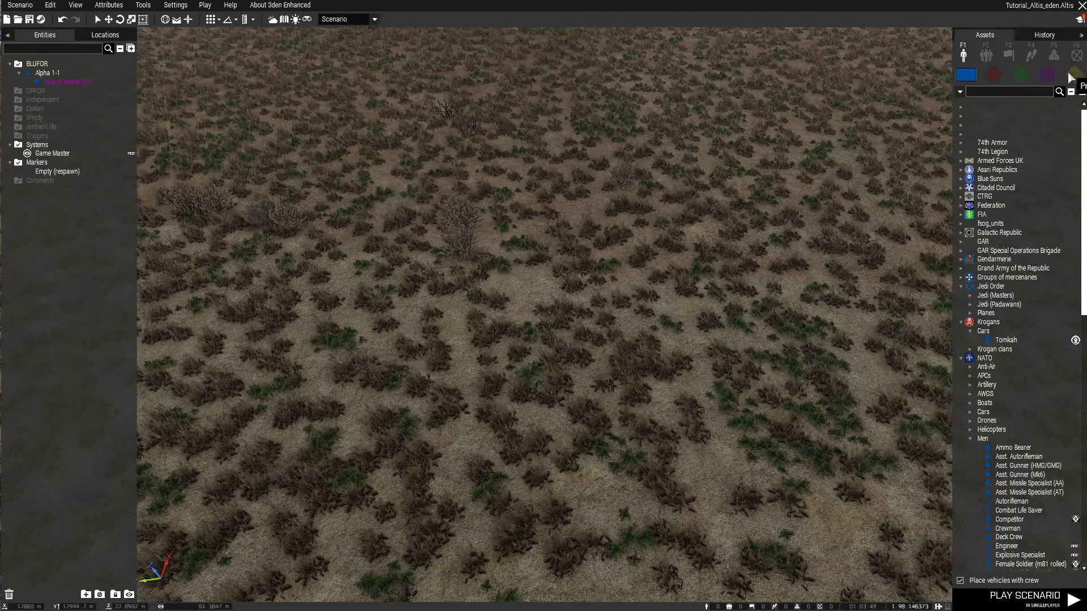
right_drag(707, 215, 519, 165)
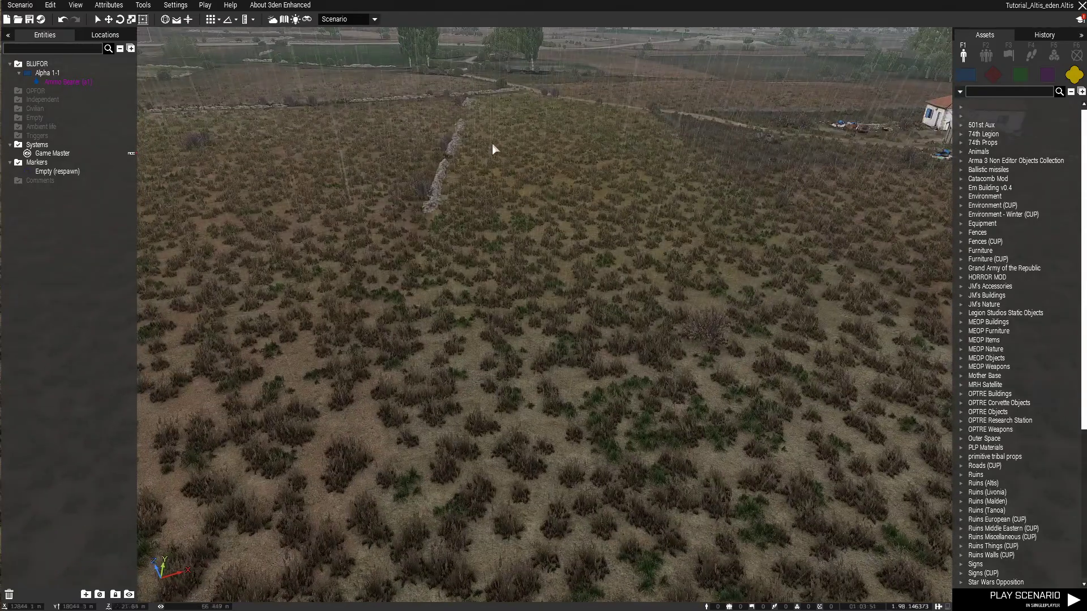
click(272, 22)
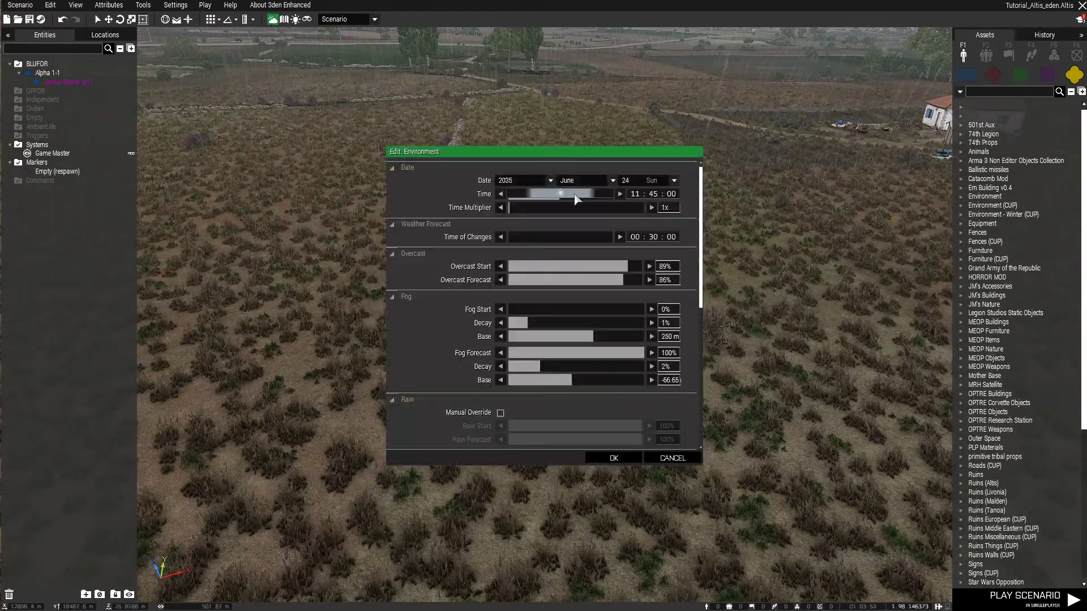
drag(626, 266, 504, 280)
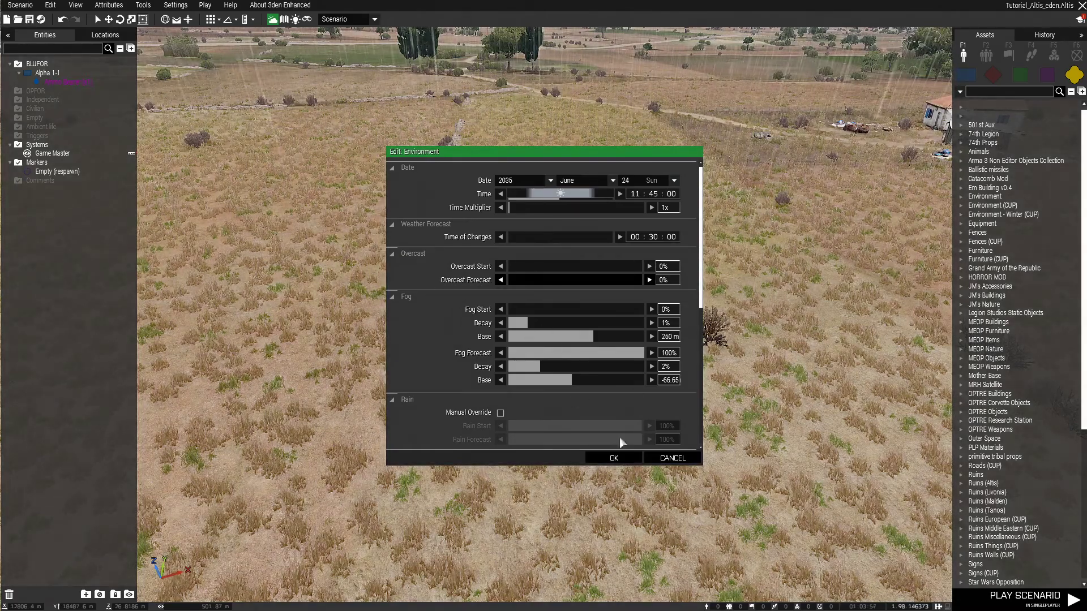
click(615, 459)
Search the props for "rock" and place a Flat Rock (Brown) in the open field near the Zeus unit
right_drag(530, 372, 394, 339)
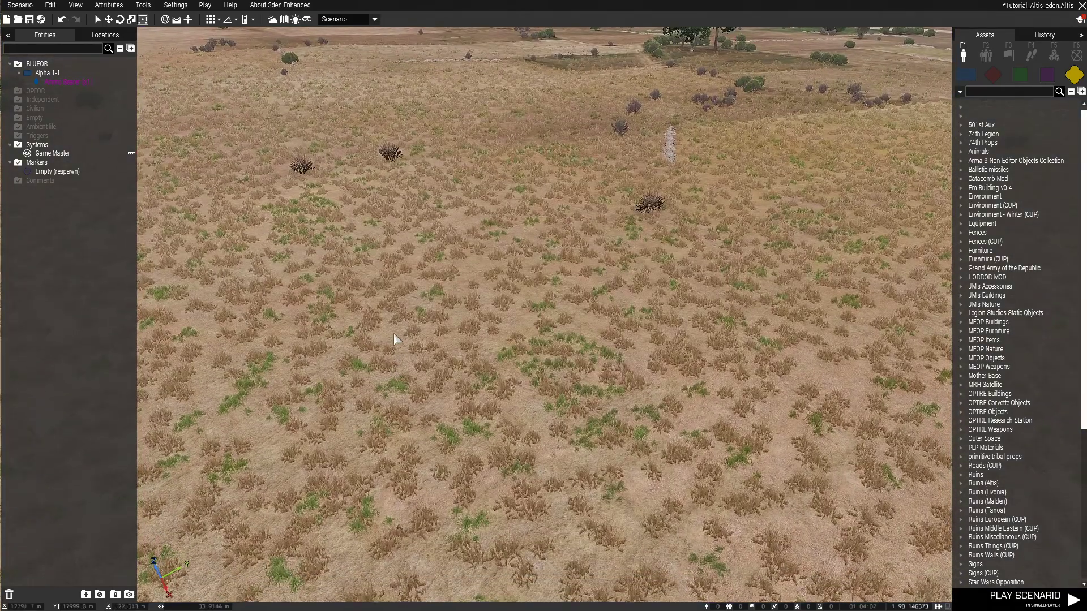
right_drag(316, 271, 472, 320)
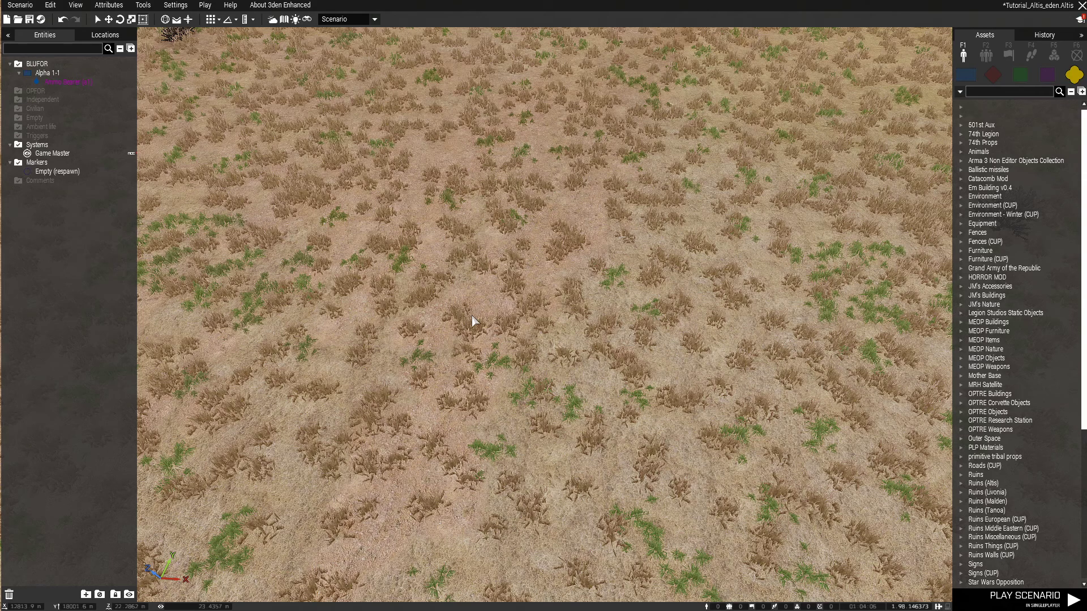
right_drag(717, 281, 787, 311)
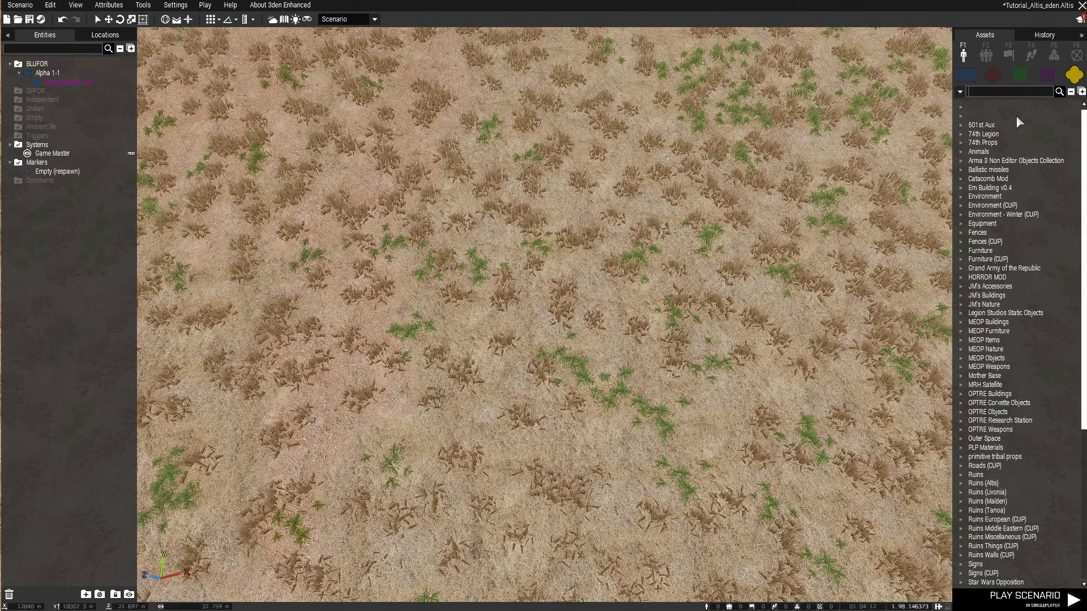
text(rock)
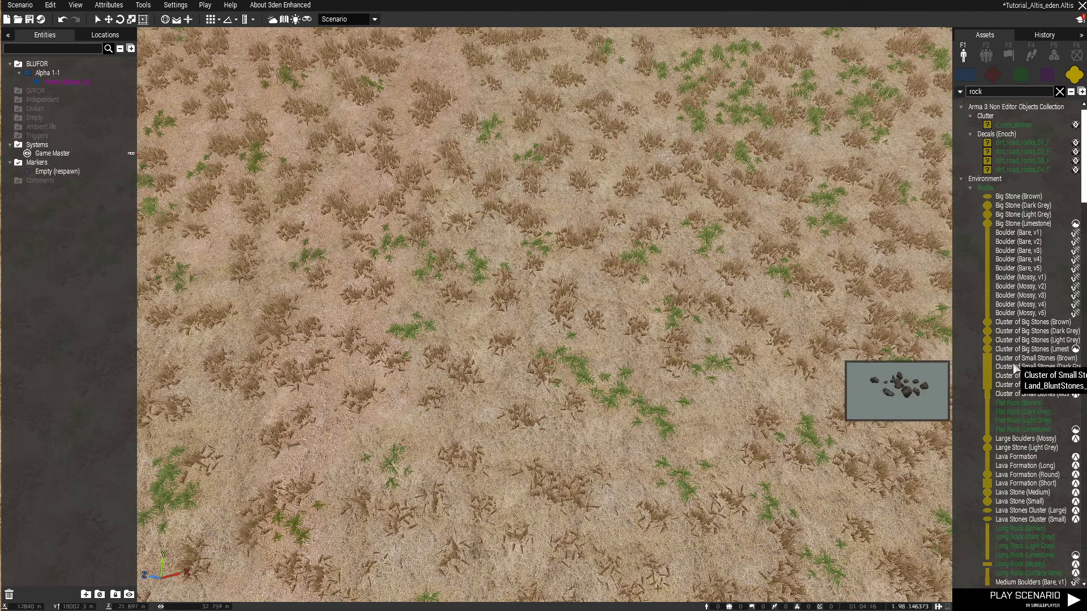
click(1011, 405)
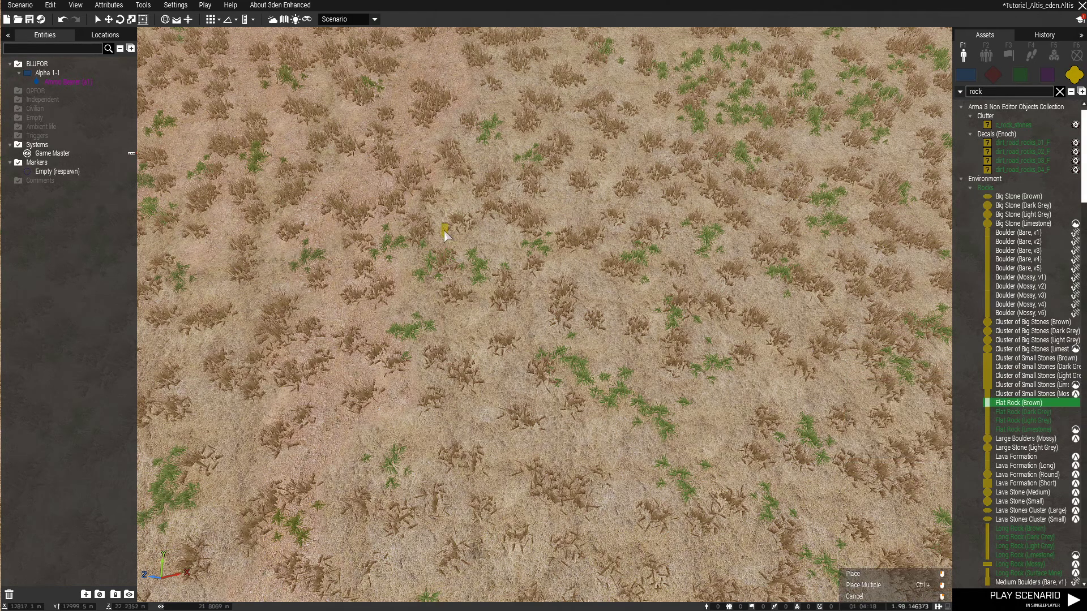
click(446, 232)
scroll(623, 384, down, 5)
click(631, 433)
Relocate the flat rock together with the Zeus unit and Game Master module to the hill by the walled outpost, using the map
key(a)
right_drag(448, 450, 593, 364)
scroll(592, 364, up, 2)
scroll(599, 425, up, 5)
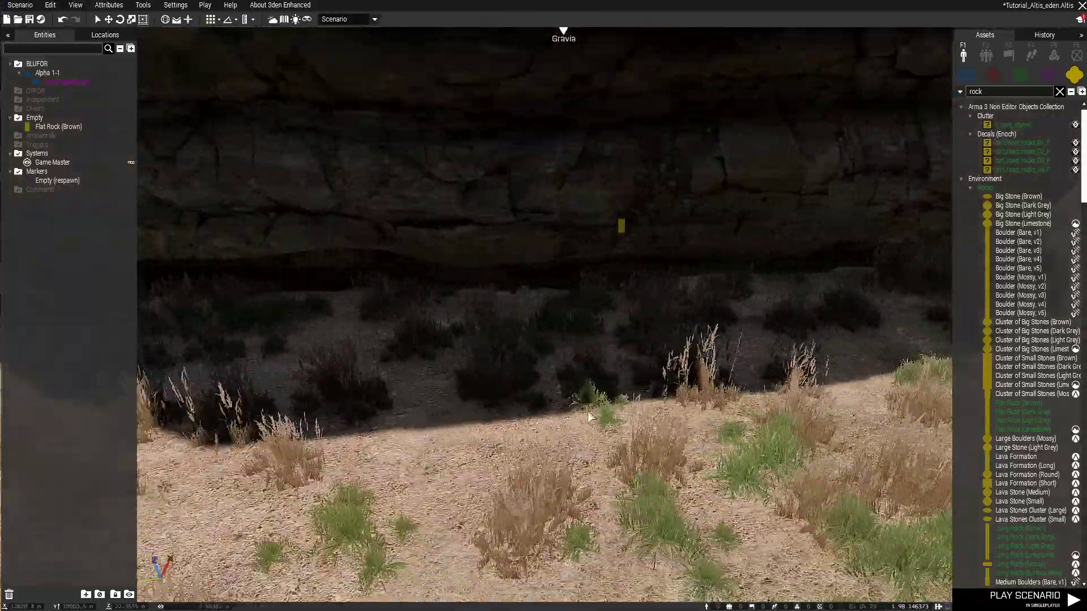
right_drag(533, 402, 456, 389)
scroll(456, 389, down, 10)
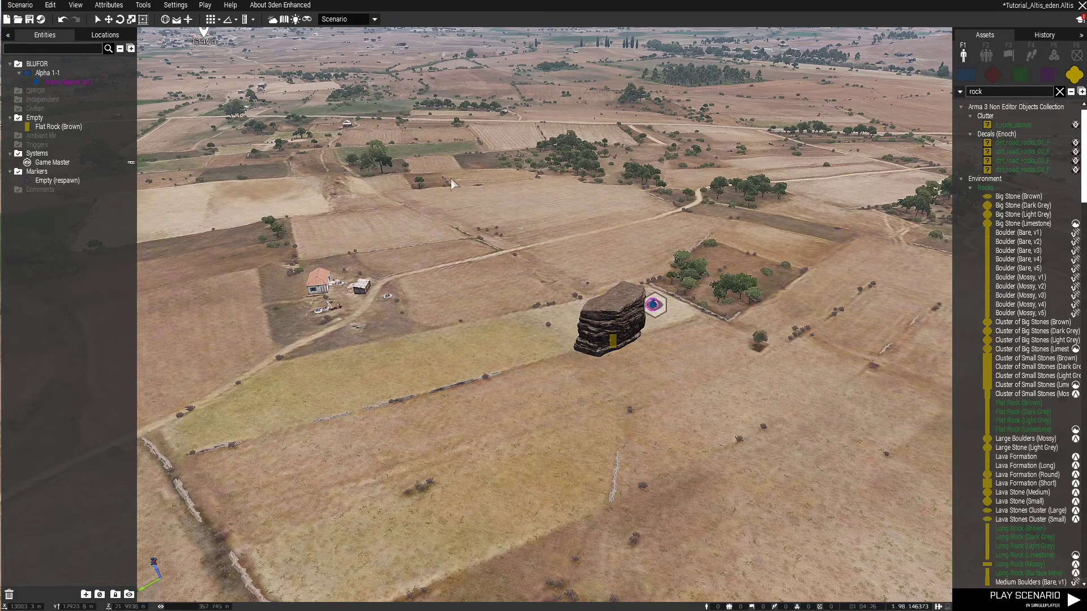
drag(439, 245, 639, 443)
key(m)
drag(487, 246, 651, 426)
key(m)
key(w)
drag(671, 373, 370, 223)
Select the flat rock on the hillside and rotate it
click(674, 427)
scroll(596, 322, up, 3)
click(444, 391)
right_drag(444, 391, 440, 380)
shift+drag(440, 381, 255, 385)
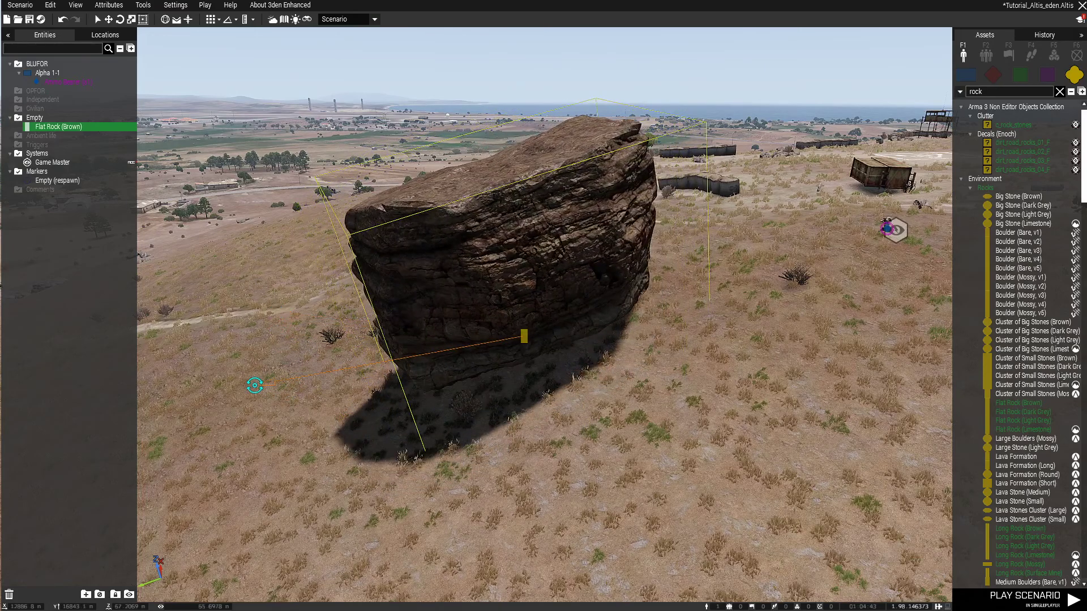
right_drag(484, 362, 671, 405)
drag(1023, 448, 640, 331)
key(Delete)
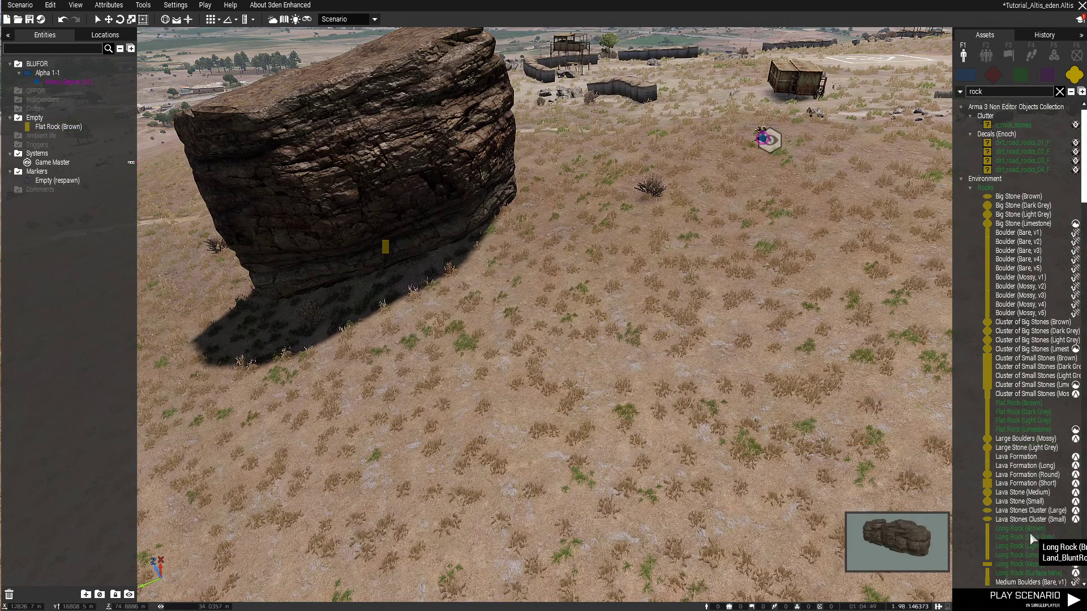
Place a Long Rock (Brown) on the hillside beside the flat rock and move it farther away from the flat rock
click(1030, 530)
click(542, 341)
scroll(578, 350, down, 3)
scroll(578, 350, down, 2)
drag(579, 349, 324, 385)
key(a)
key(s)
key(a)
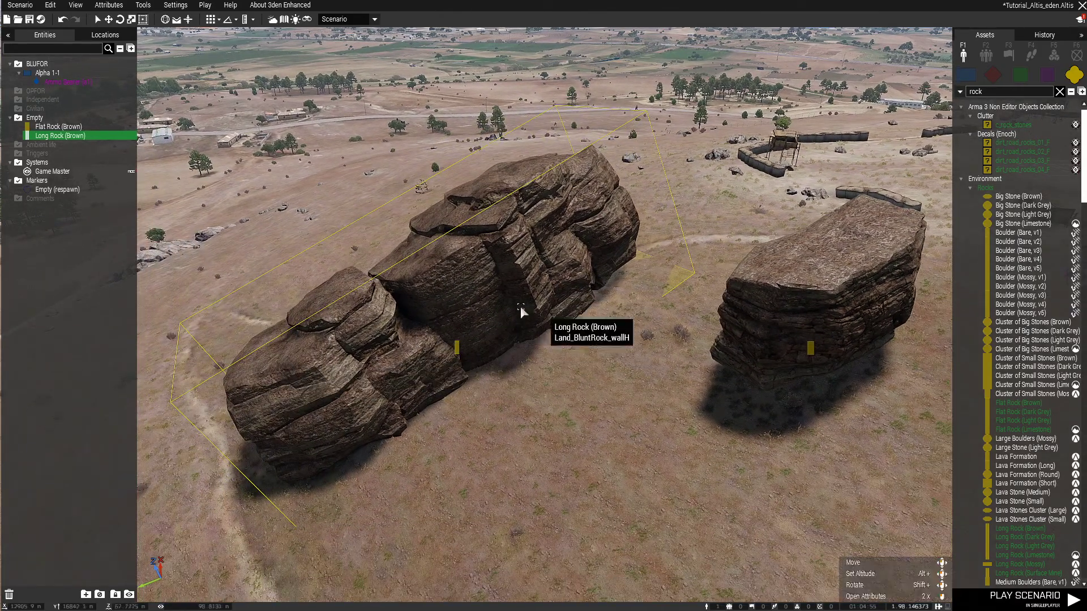
drag(533, 314, 446, 328)
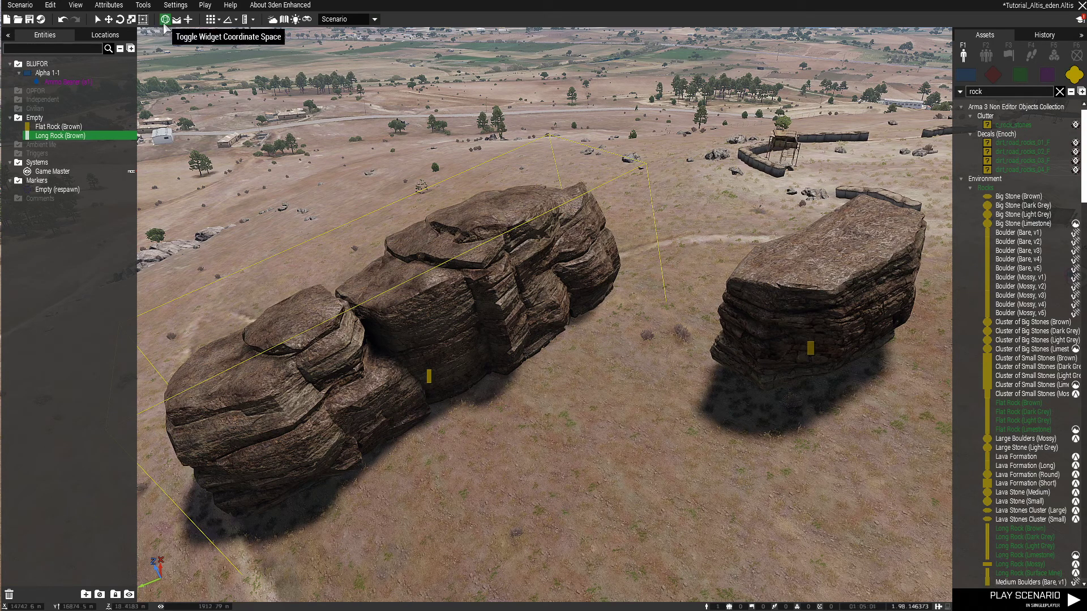
right_drag(471, 268, 419, 294)
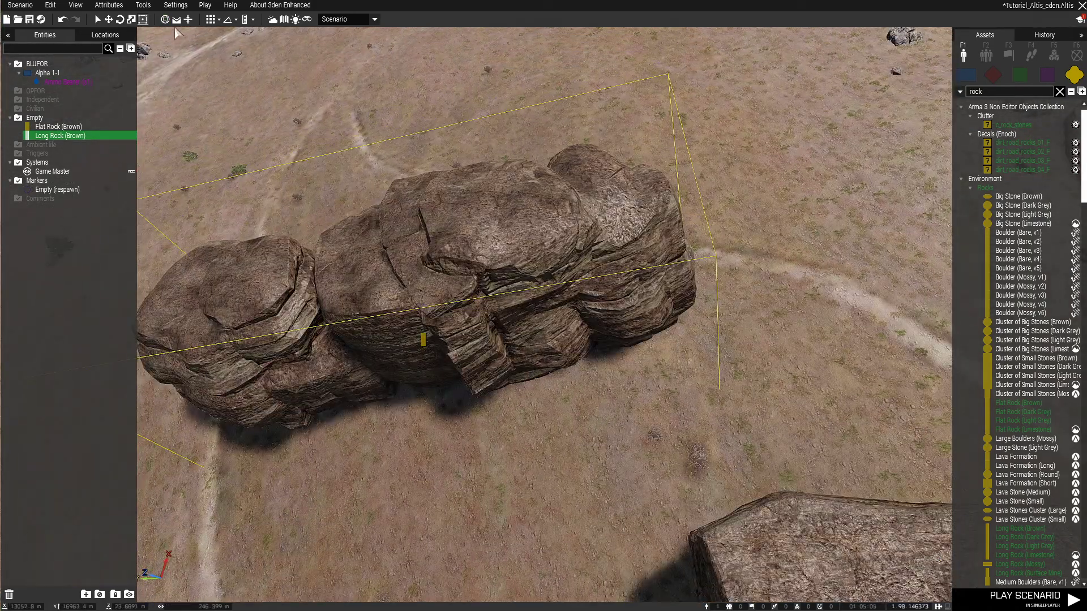
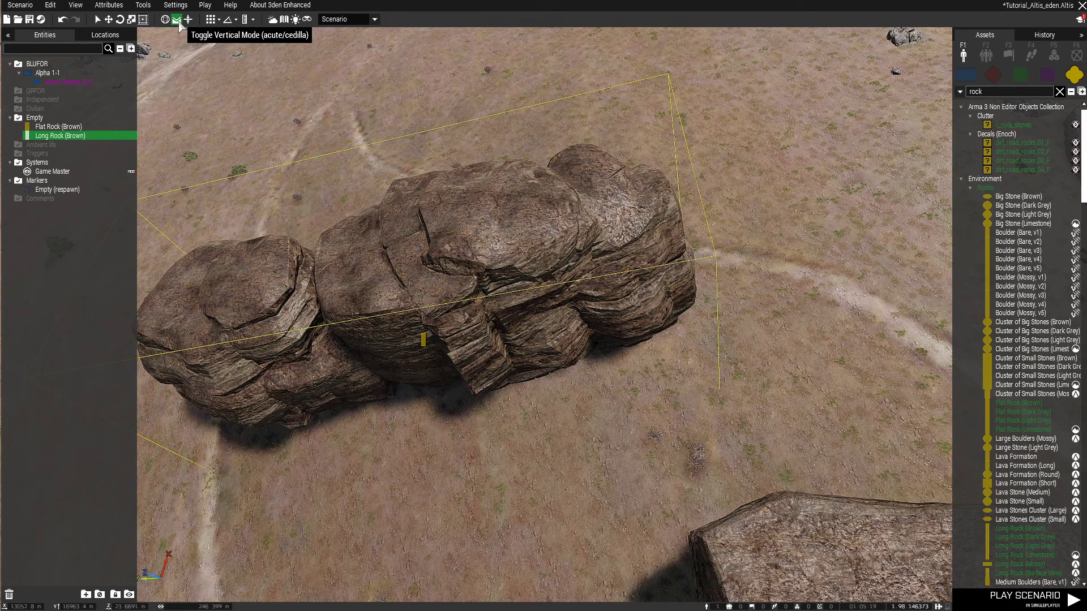
Place the 10th Legion composition Wall entrance 180 on the open hillside near the rocks
key(a)
key(w)
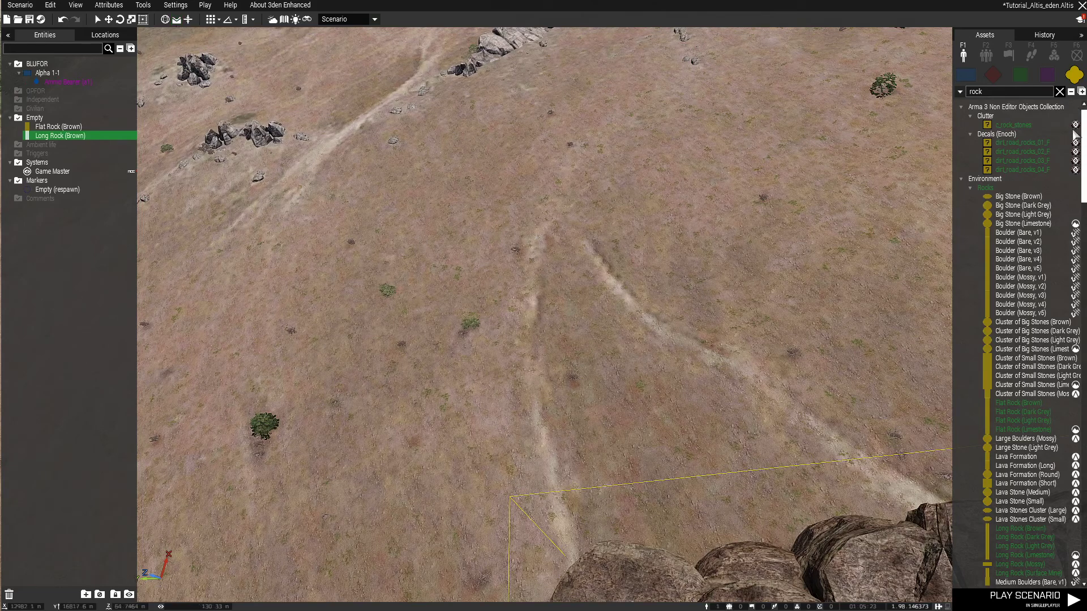
click(985, 55)
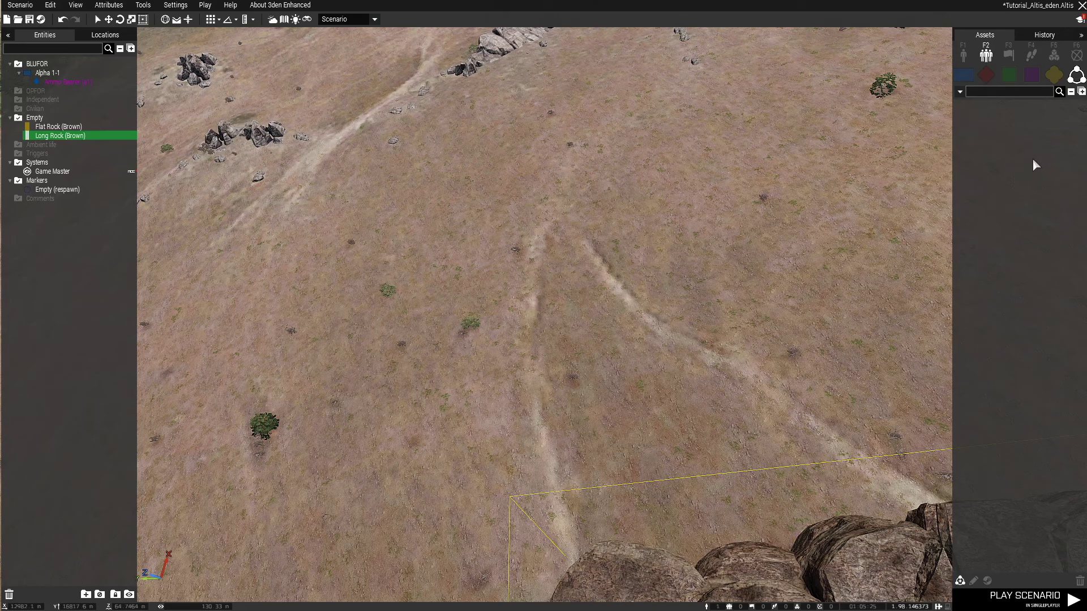
click(1010, 170)
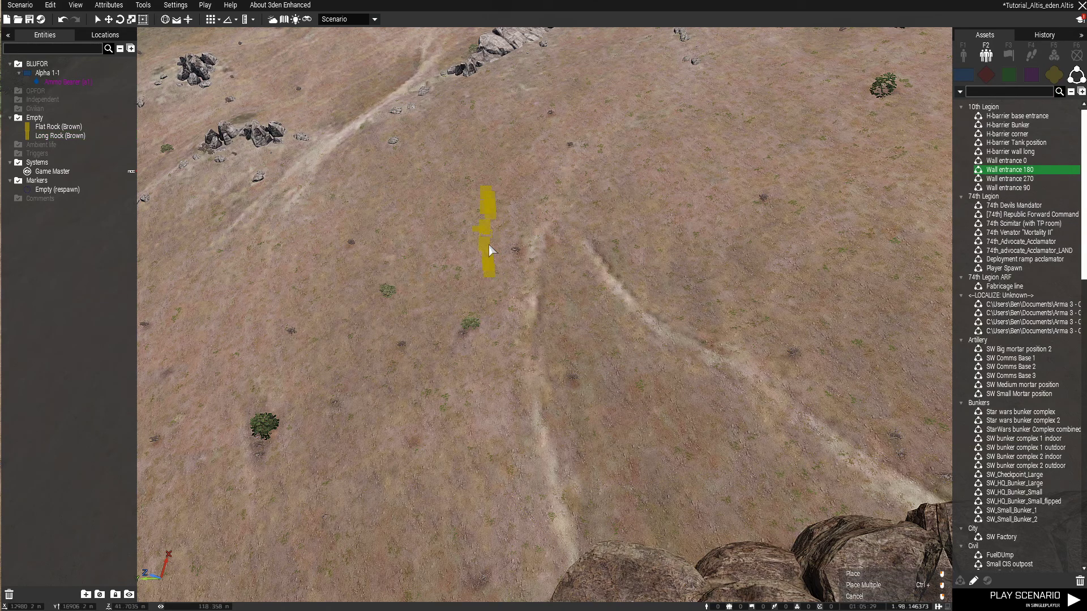
key(w)
right_drag(489, 246, 634, 232)
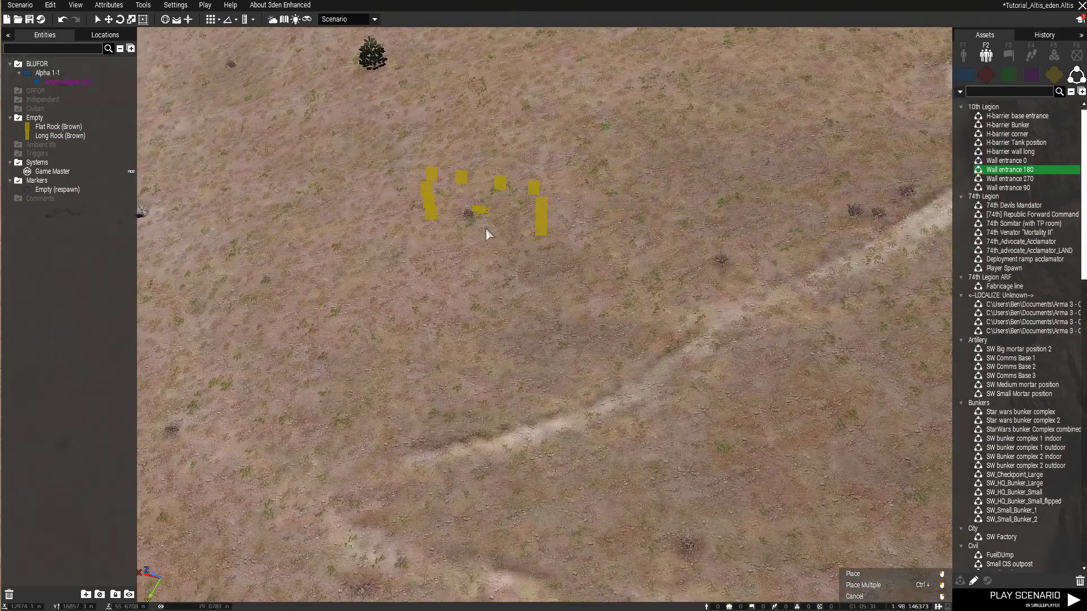
click(553, 223)
scroll(621, 226, up, 5)
key(s)
right_drag(591, 273, 621, 205)
key(w)
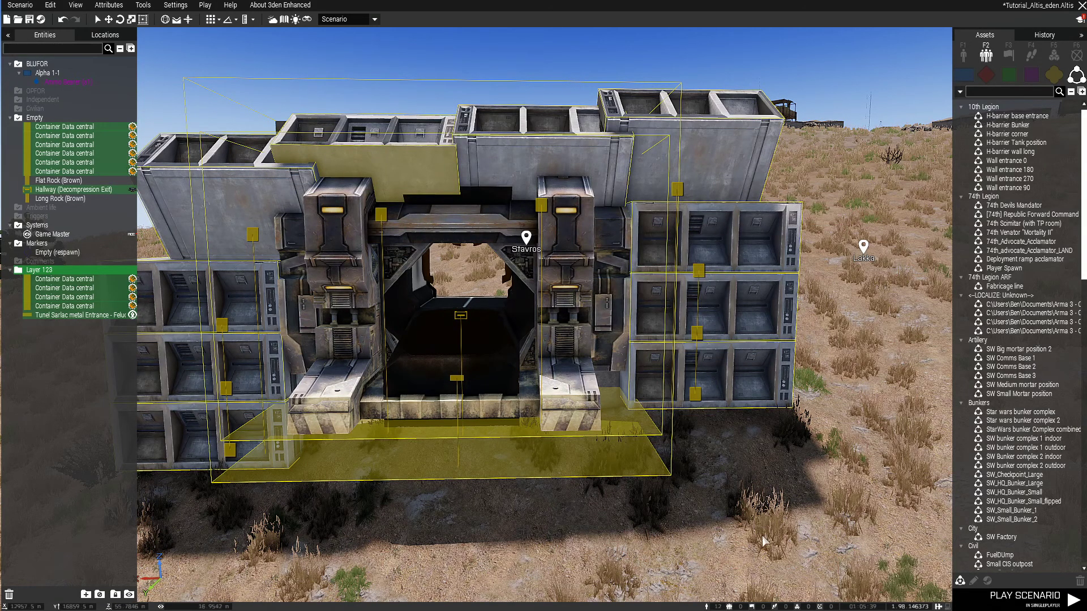
Delete the placed wall entrance and put the Wall entrance 0 composition in its place on the hillside
key(Delete)
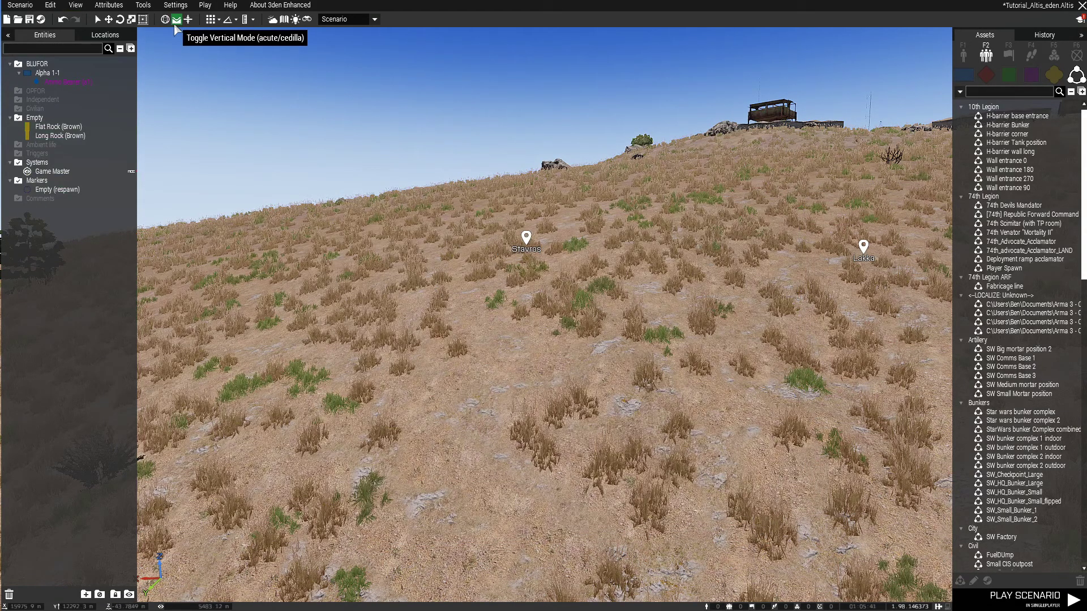
click(1019, 163)
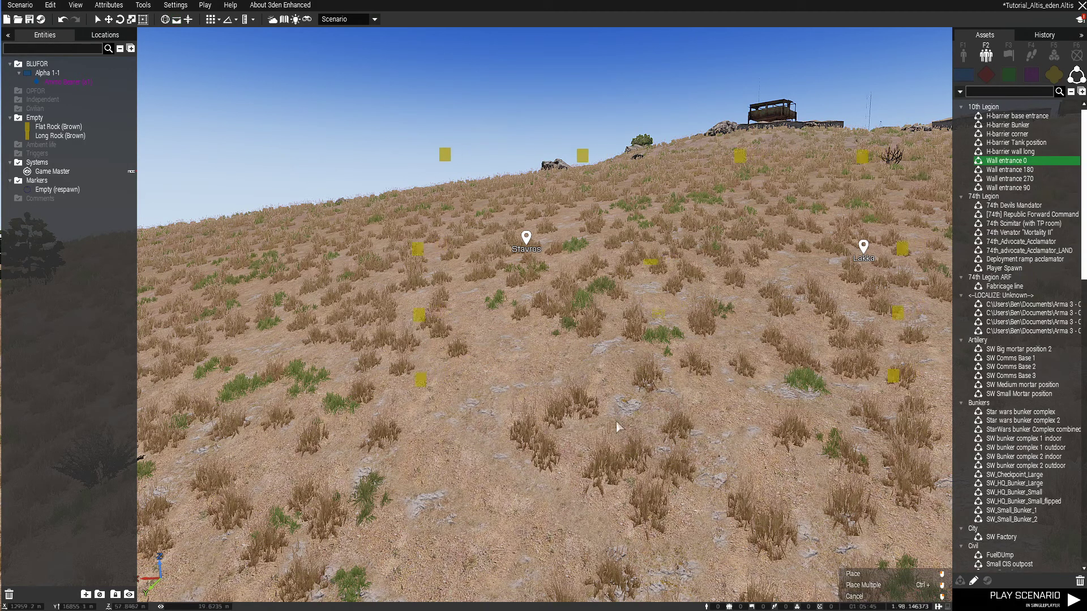
click(511, 443)
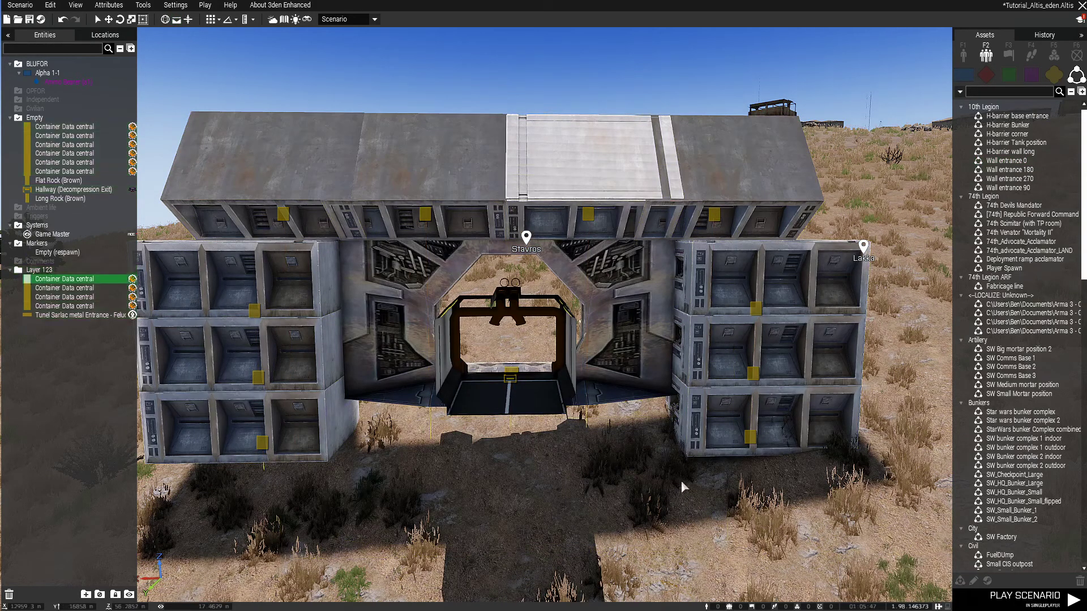
key(s)
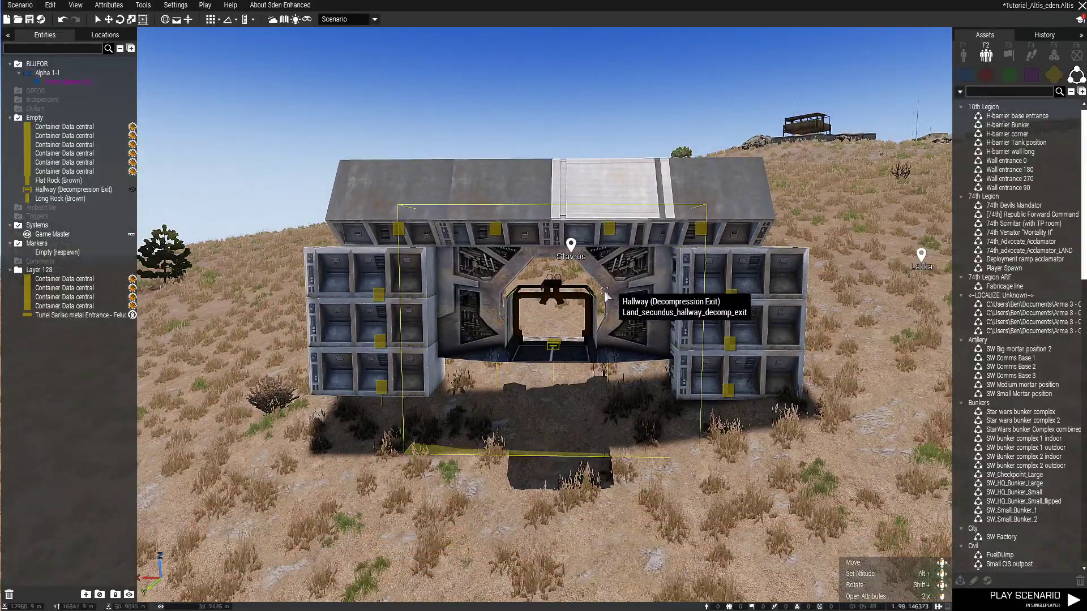
Select all the objects of the Wall entrance 0 composition together and delete them
key(w)
key(d)
key(w)
key(d)
right_drag(670, 321, 320, 311)
key(s)
key(q)
drag(269, 177, 582, 418)
key(Delete)
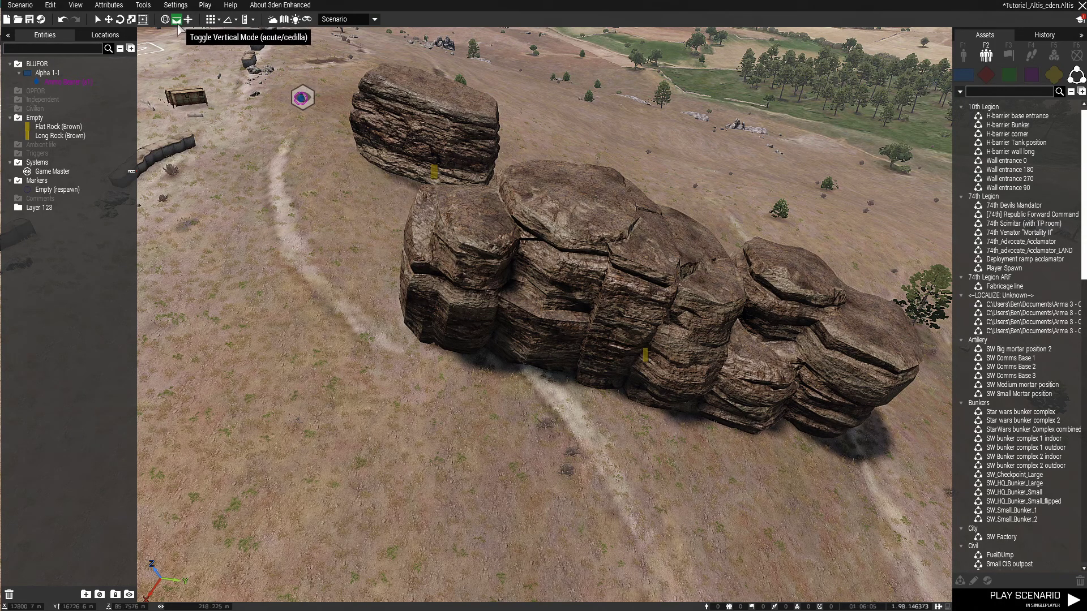
Select the Long Rock (Brown) on the hillside and try to rotate it
right_drag(228, 118, 535, 327)
click(536, 327)
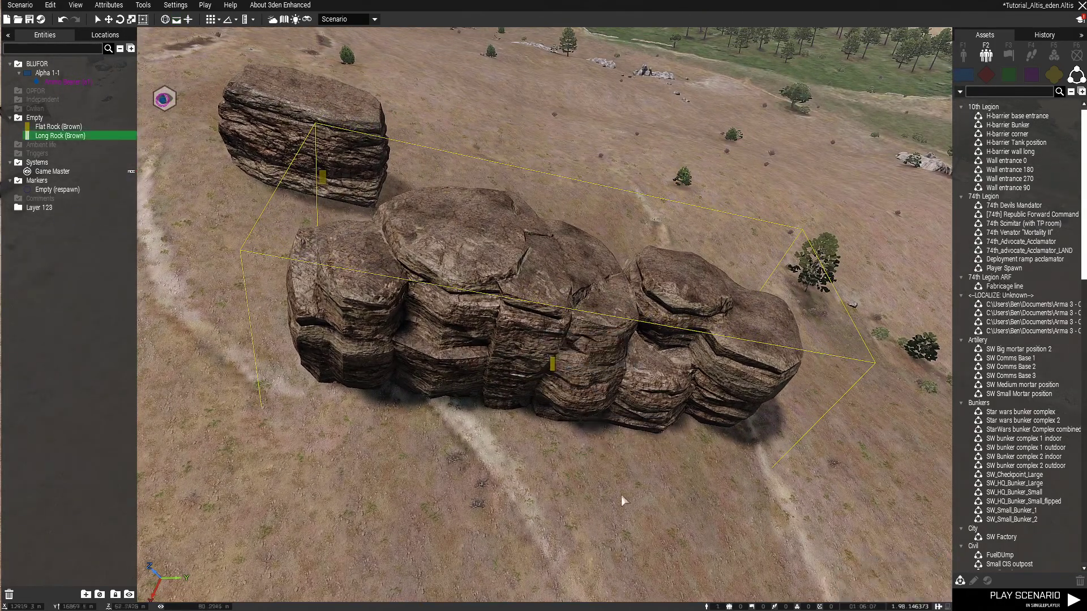
shift+drag(622, 308, 968, 370)
key(z)
right_drag(685, 399, 666, 344)
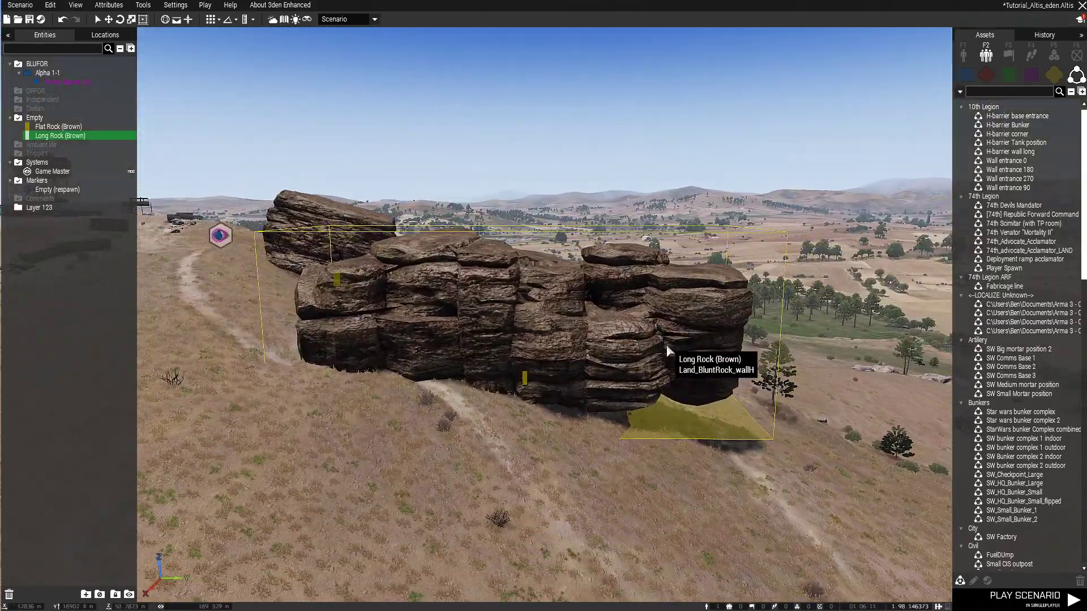
Examine the long rock and the flat rock on the hillside from several sides
key(a)
key(a)
key(d)
drag(794, 448, 559, 498)
click(617, 551)
key(d)
right_drag(592, 538, 465, 413)
key(w)
key(s)
key(s)
key(w)
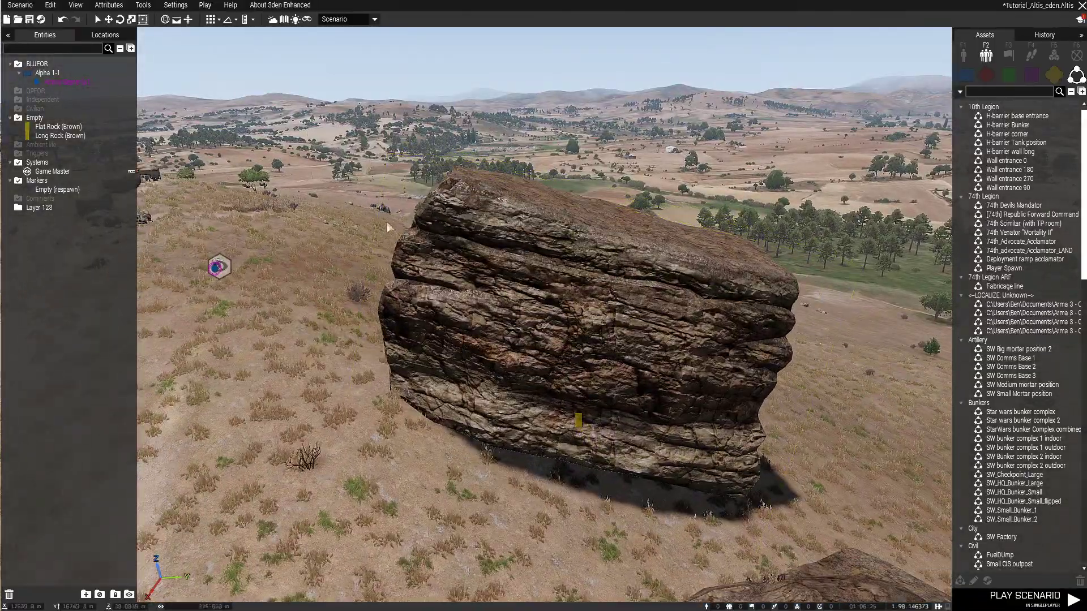
key(s)
right_drag(505, 291, 530, 282)
key(w)
right_drag(630, 271, 356, 306)
key(s)
key(d)
right_drag(675, 366, 202, 96)
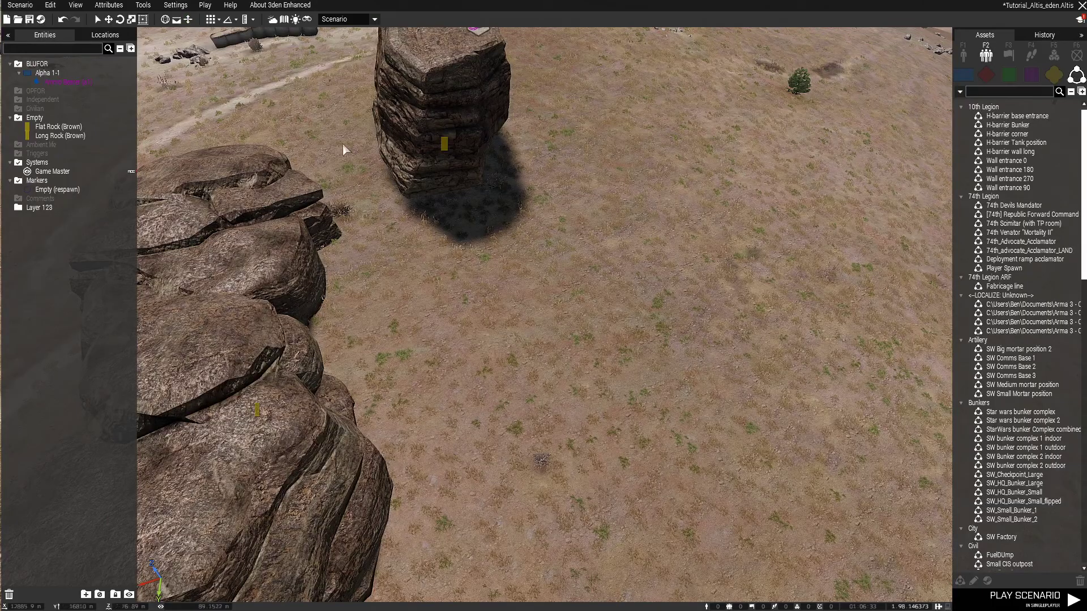
Move the Flat Rock (Brown) onto the top of the long rock
key(a)
right_drag(405, 231, 517, 217)
mouse_move(493, 212)
mouse_down()
mouse_move(592, 312)
mouse_move(634, 249)
mouse_move(639, 266)
mouse_move(589, 194)
mouse_move(602, 304)
mouse_move(572, 150)
mouse_move(585, 189)
mouse_move(579, 347)
mouse_move(564, 308)
mouse_move(582, 296)
mouse_move(512, 218)
mouse_up()
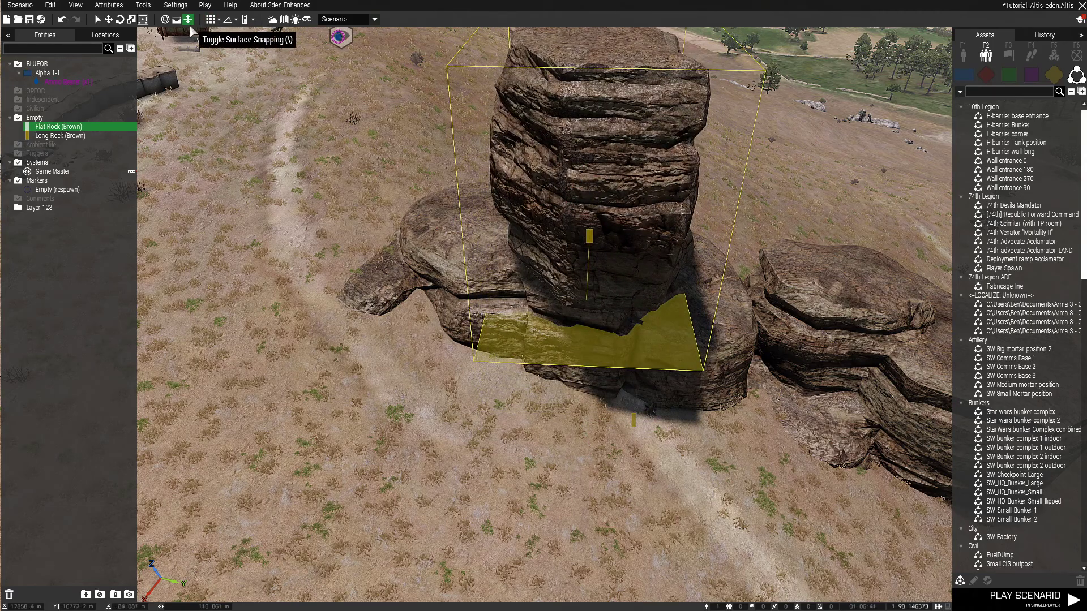
Raise and lower the flat rock vertically to fit it on top of the long rock
key(w)
right_drag(508, 213, 747, 247)
key(w)
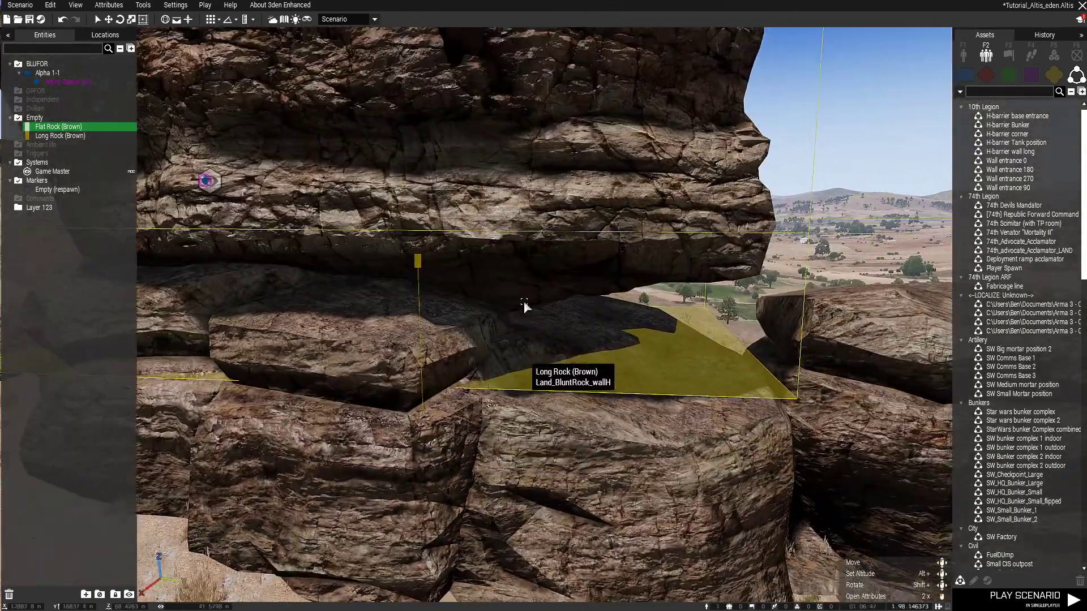
right_drag(524, 304, 528, 197)
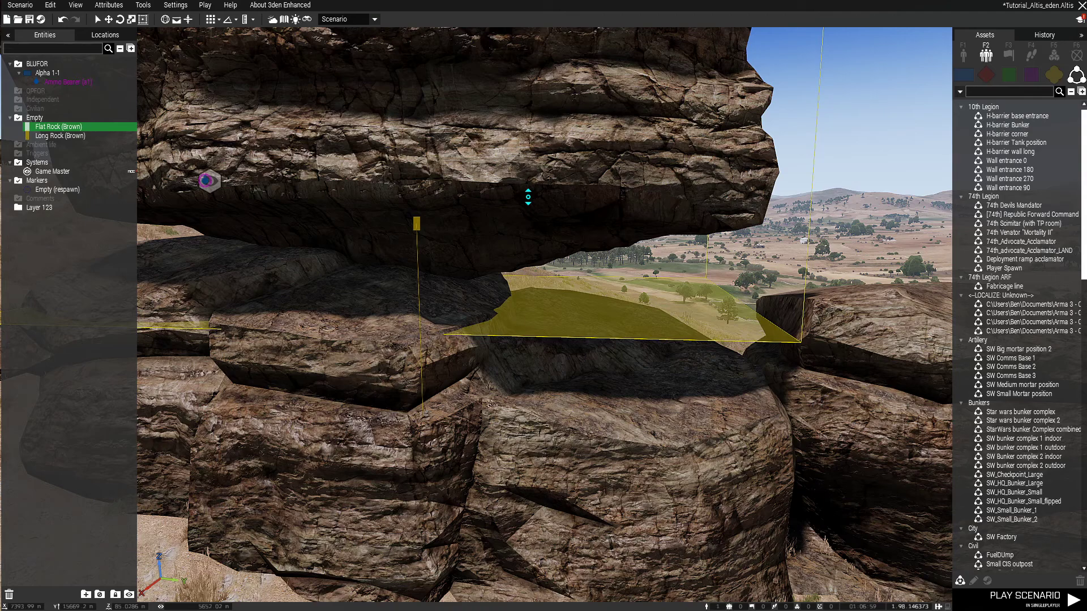
right_drag(528, 196, 544, 235)
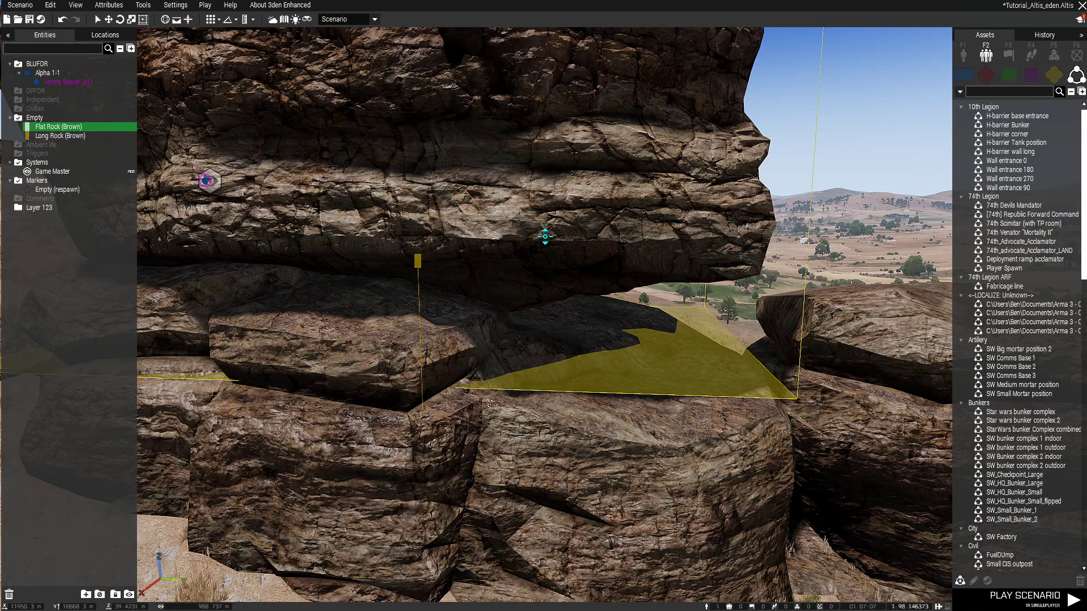
right_drag(545, 238, 527, 242)
alt+drag(525, 244, 525, 243)
right_drag(525, 243, 602, 277)
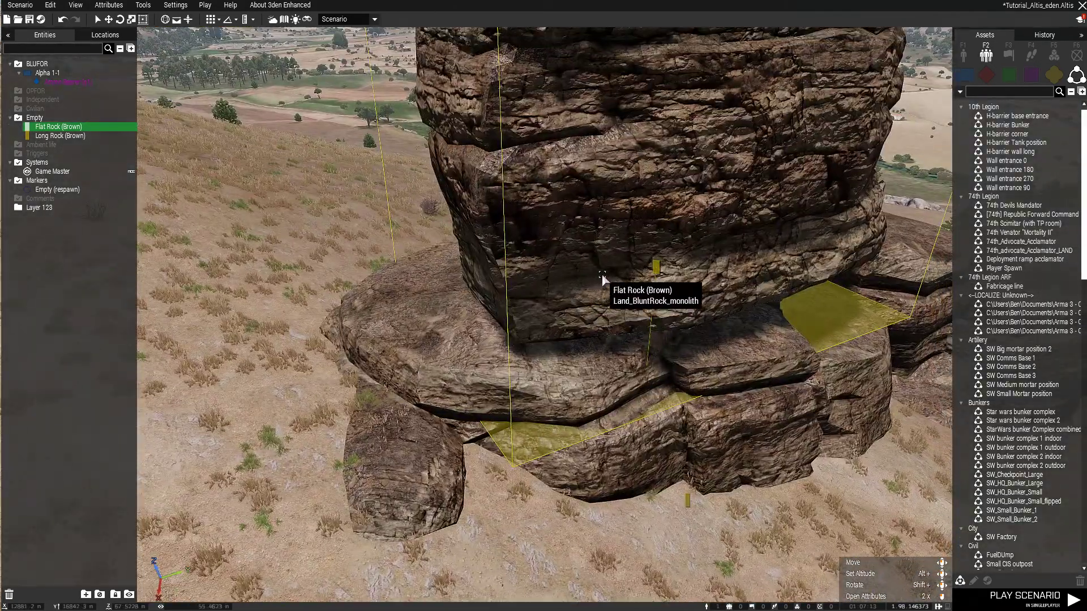
Delete the flat rock and the long rock from the hillside
scroll(613, 237, down, 3)
key(Delete)
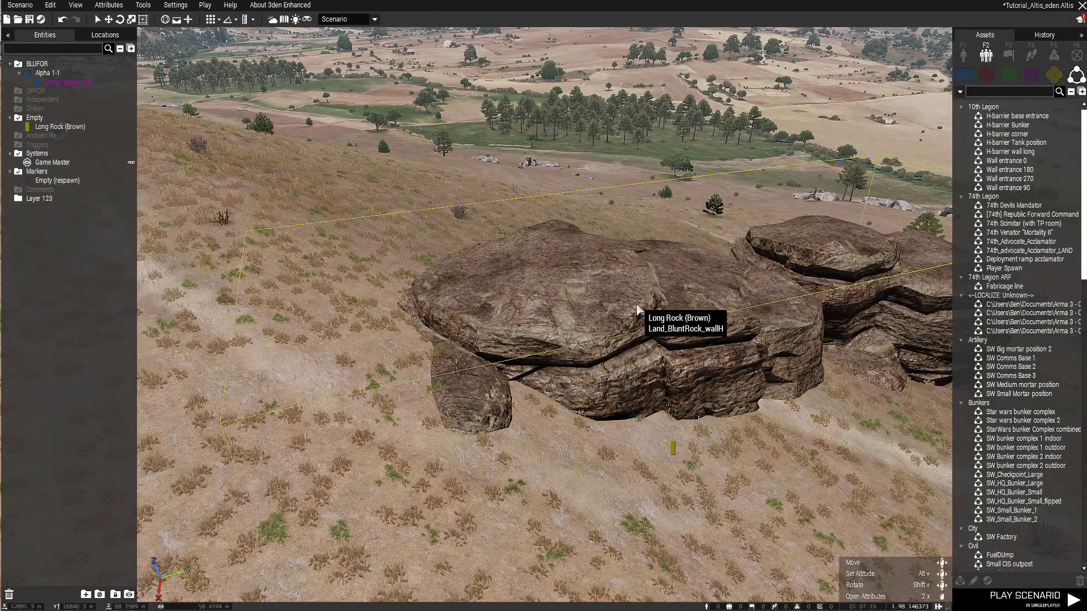
click(637, 308)
key(Delete)
Examine the hilltop around the Zeus unit and the helipads of the nearby outpost
mouse_move(632, 335)
right_down()
mouse_move(545, 328)
mouse_move(668, 312)
mouse_move(697, 291)
right_up()
key(w)
mouse_move(630, 308)
right_down()
mouse_move(606, 211)
mouse_move(562, 387)
mouse_move(558, 367)
mouse_move(694, 363)
mouse_move(672, 318)
mouse_move(705, 315)
right_up()
key(w)
key(a)
key(w)
right_drag(272, 420, 446, 409)
key(w)
key(w)
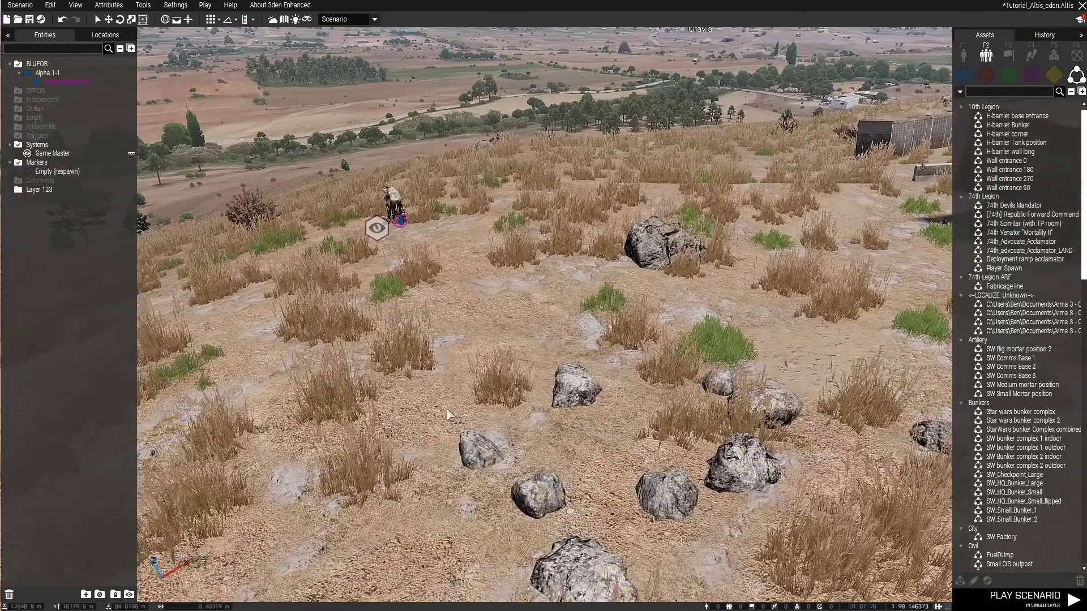
key(w)
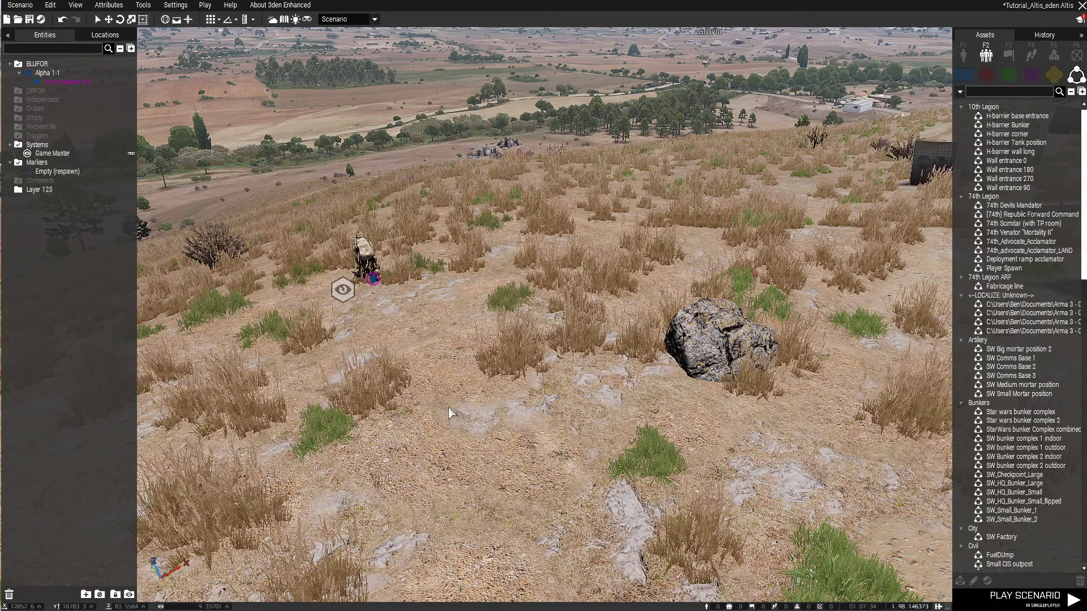
key(w)
right_drag(448, 408, 399, 430)
scroll(335, 287, up, 3)
scroll(355, 324, up, 1)
right_drag(358, 325, 616, 341)
key(a)
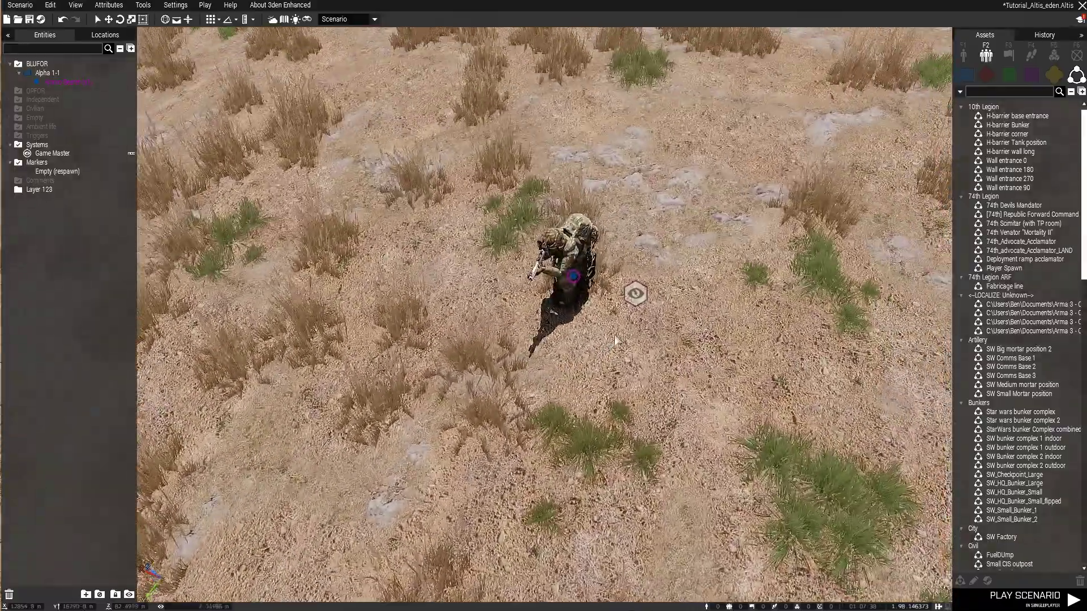
scroll(614, 341, down, 8)
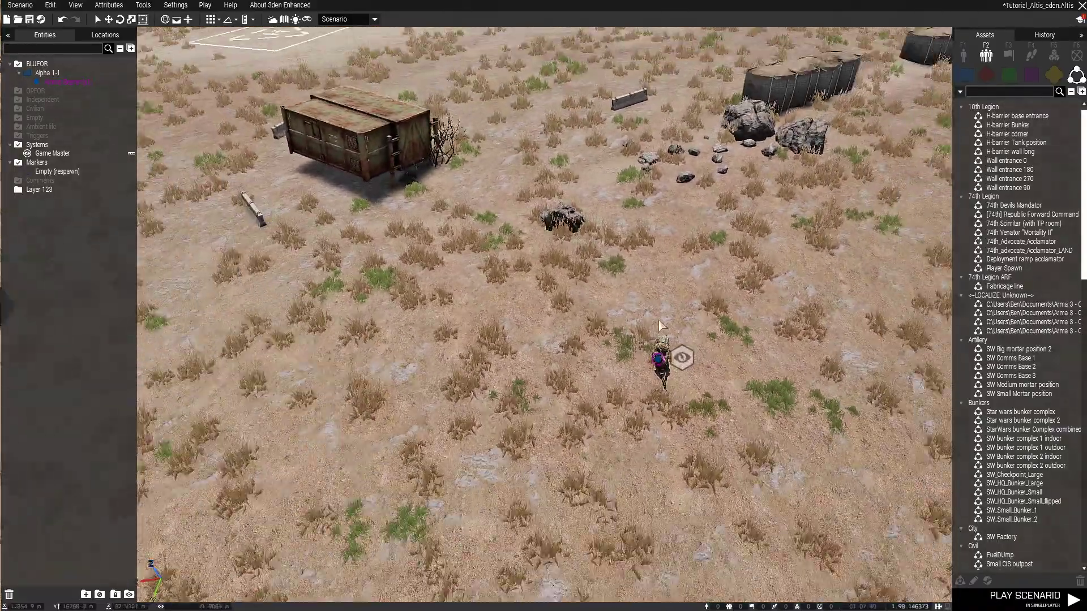
scroll(659, 325, down, 3)
scroll(600, 419, down, 3)
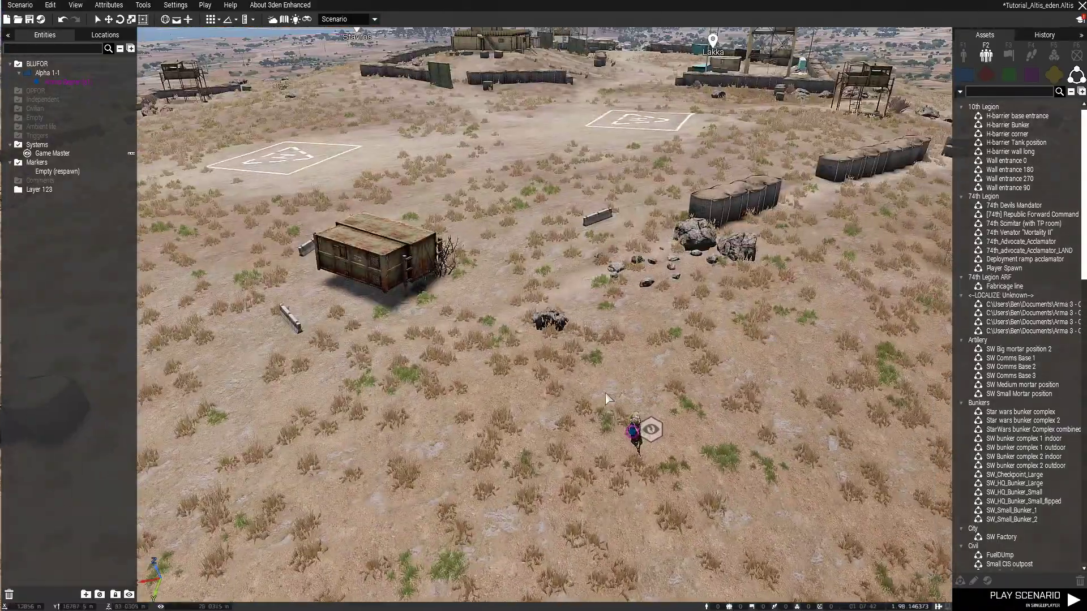
key(w)
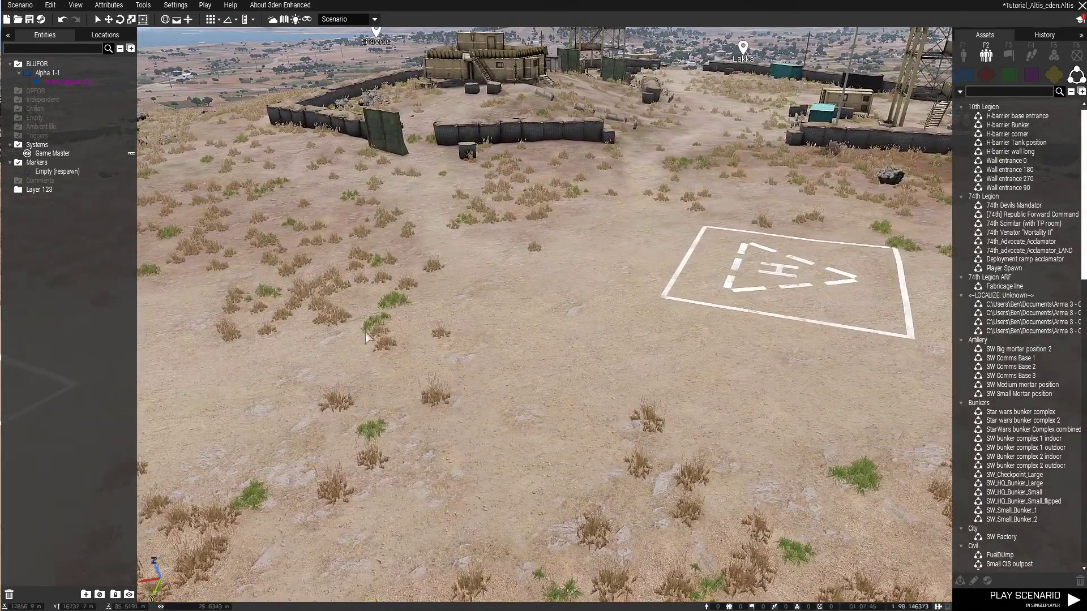
right_drag(365, 332, 459, 312)
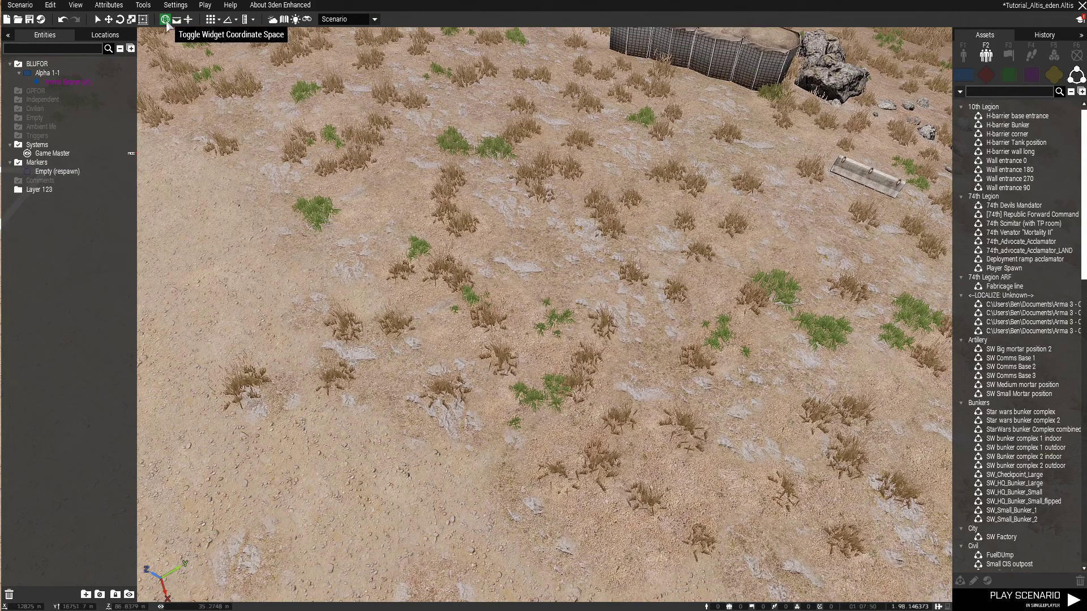
Move the Zeus unit across the hilltop to the open ground beyond the concrete barrier, away from the Game Master module
key(w)
key(d)
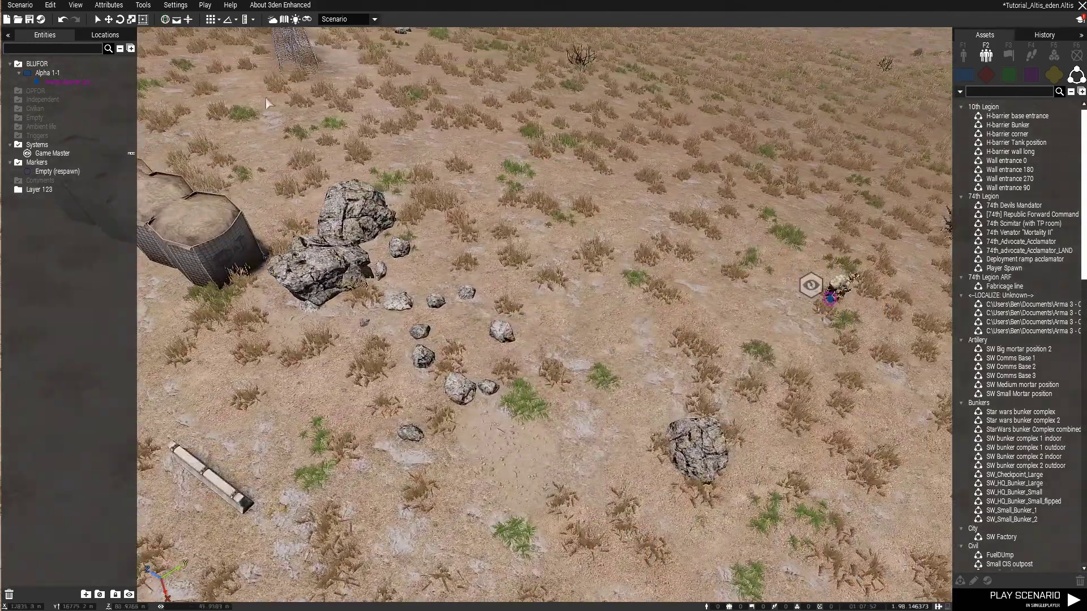
click(612, 430)
drag(610, 437, 360, 340)
key(s)
key(a)
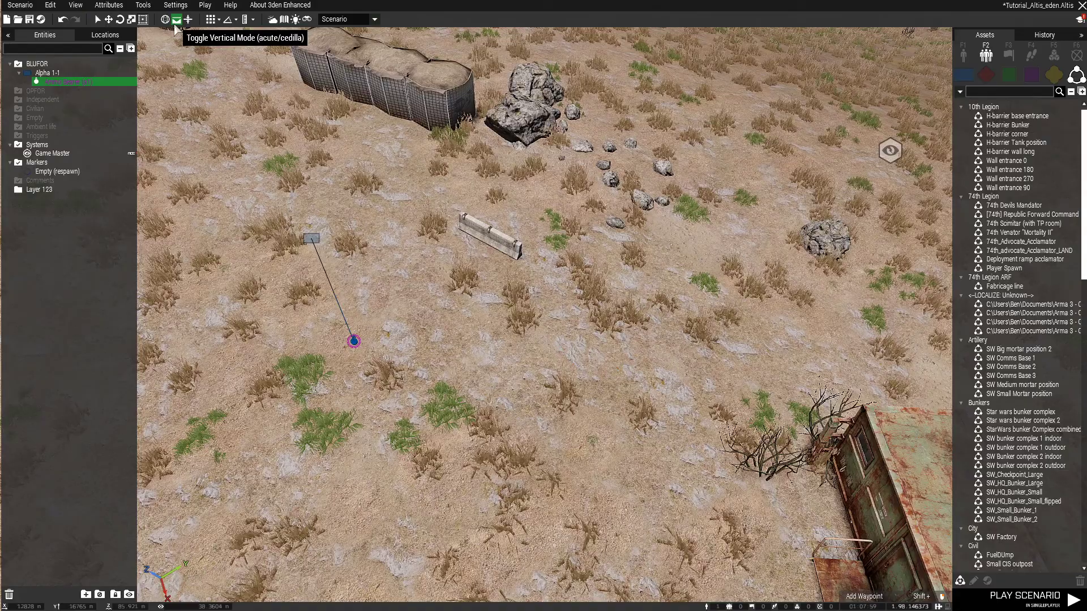
drag(354, 340, 310, 343)
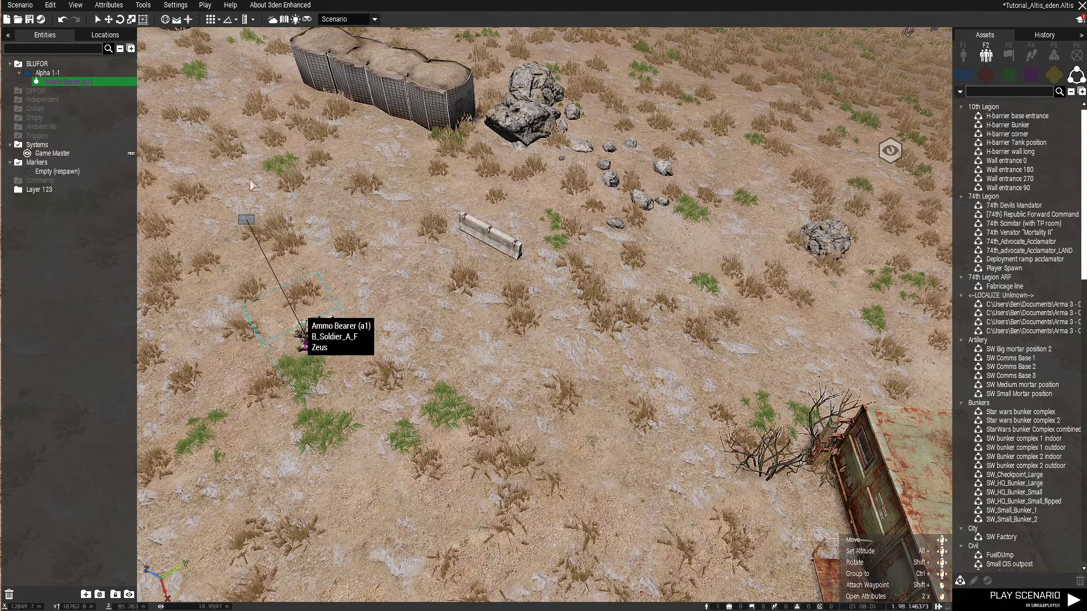
Shift the Zeus unit a short distance into the green grass patch using the translation widget
scroll(339, 367, up, 8)
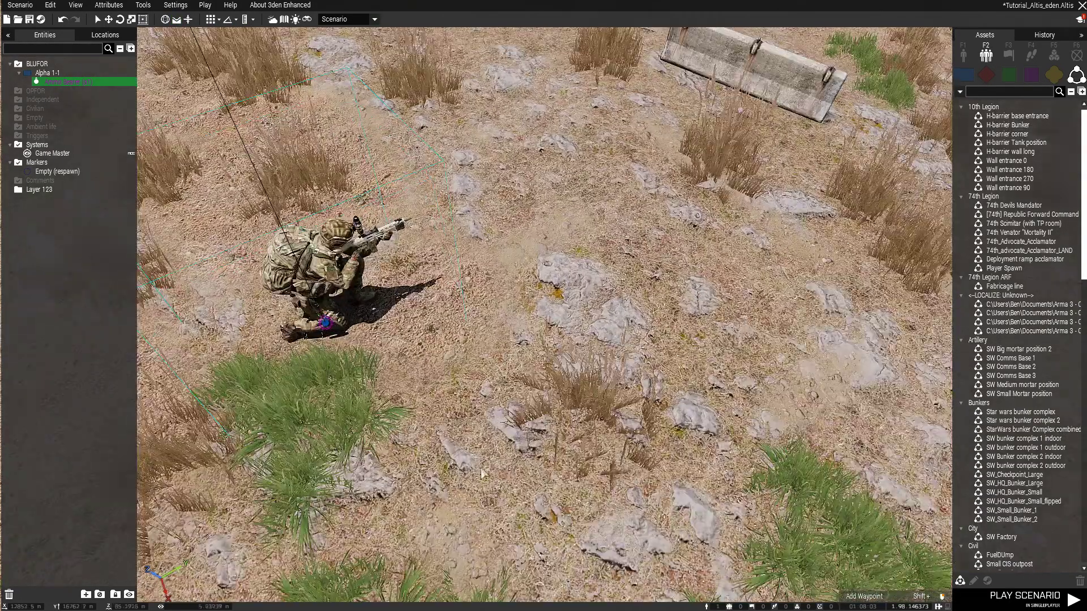
right_drag(477, 453, 396, 401)
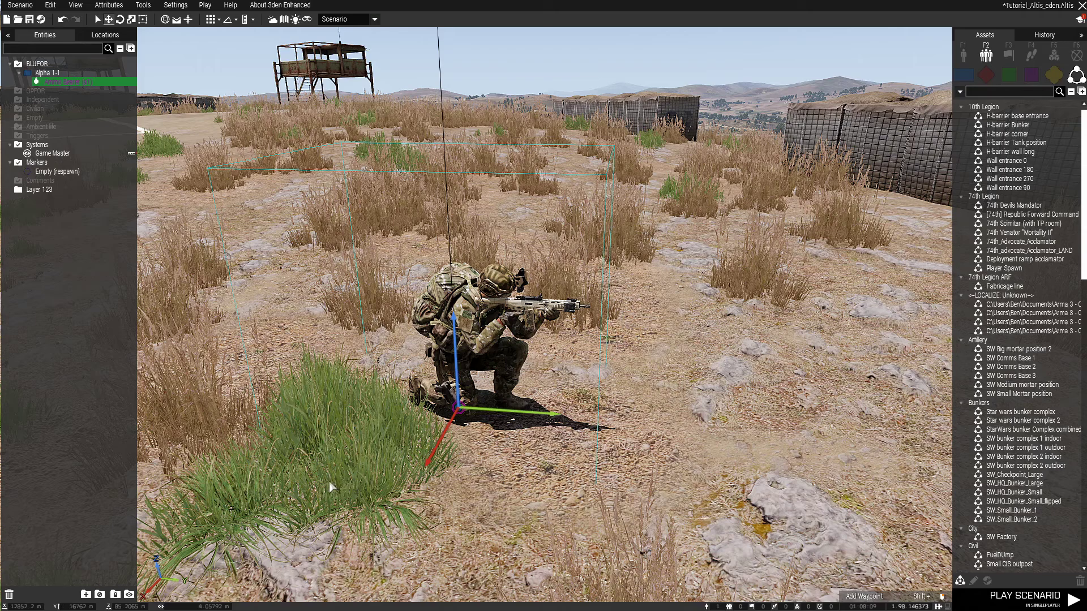
mouse_move(508, 412)
mouse_down()
mouse_move(434, 408)
mouse_move(497, 413)
mouse_up()
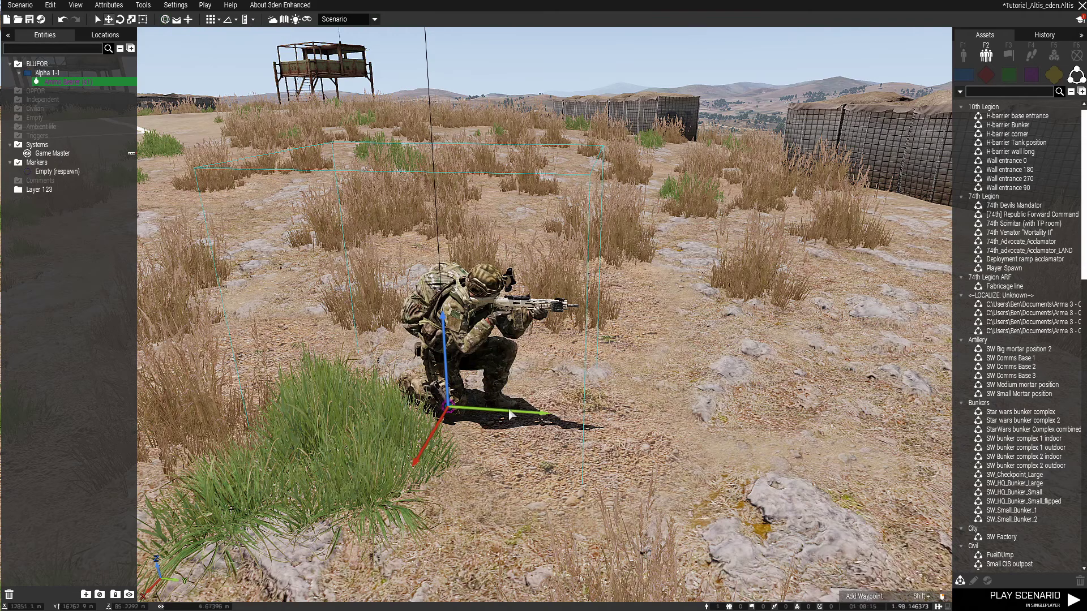
drag(498, 410, 381, 436)
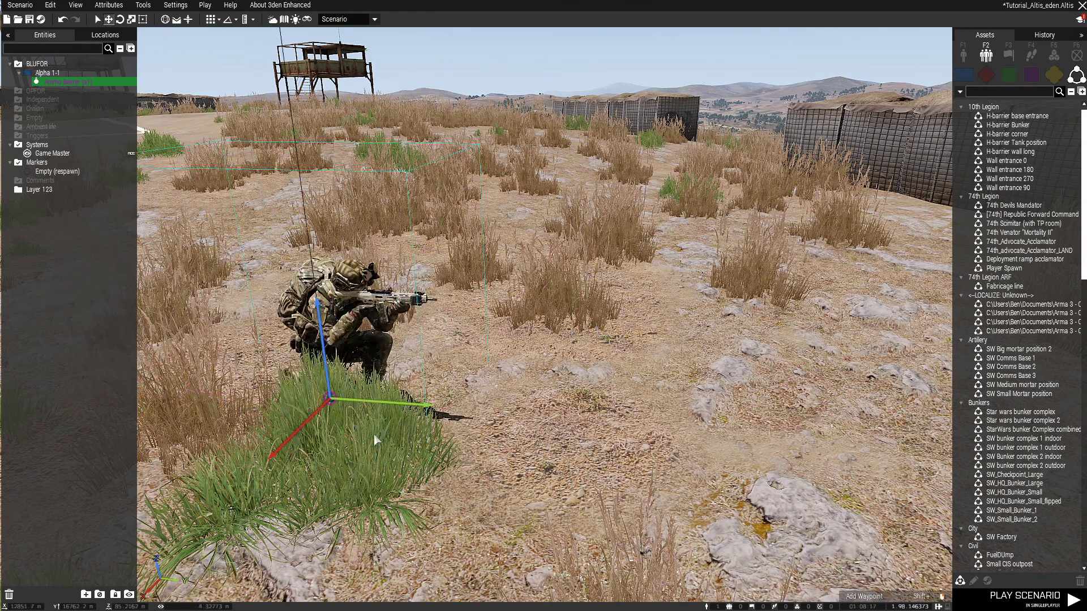
Rotate the Zeus unit about its vertical axis with the rotation widget, and bring up the translation widget
right_drag(398, 409, 429, 438)
key(2)
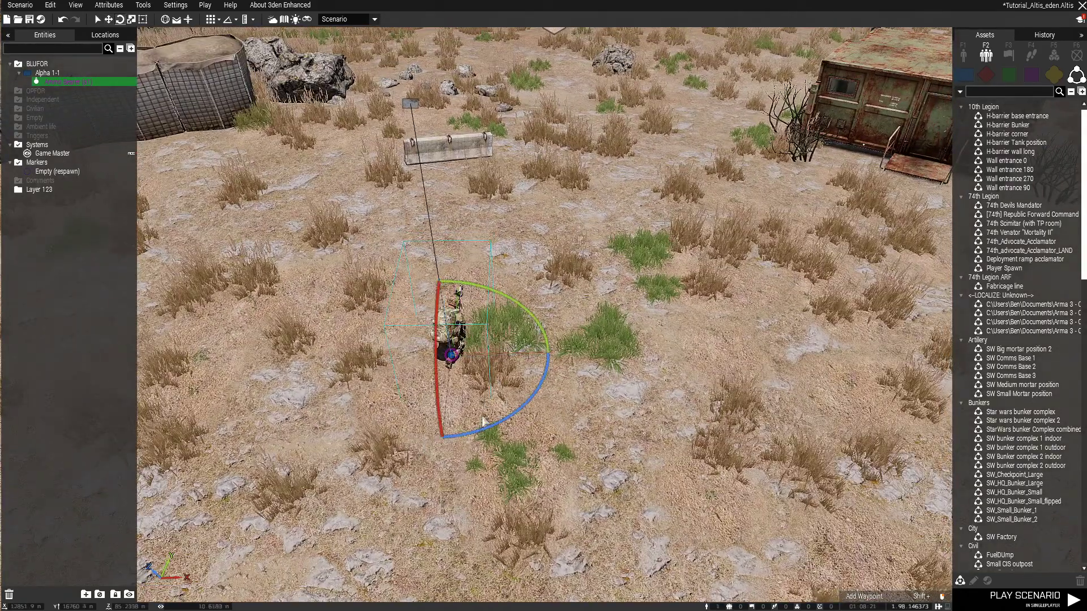
drag(486, 435, 518, 418)
key(3)
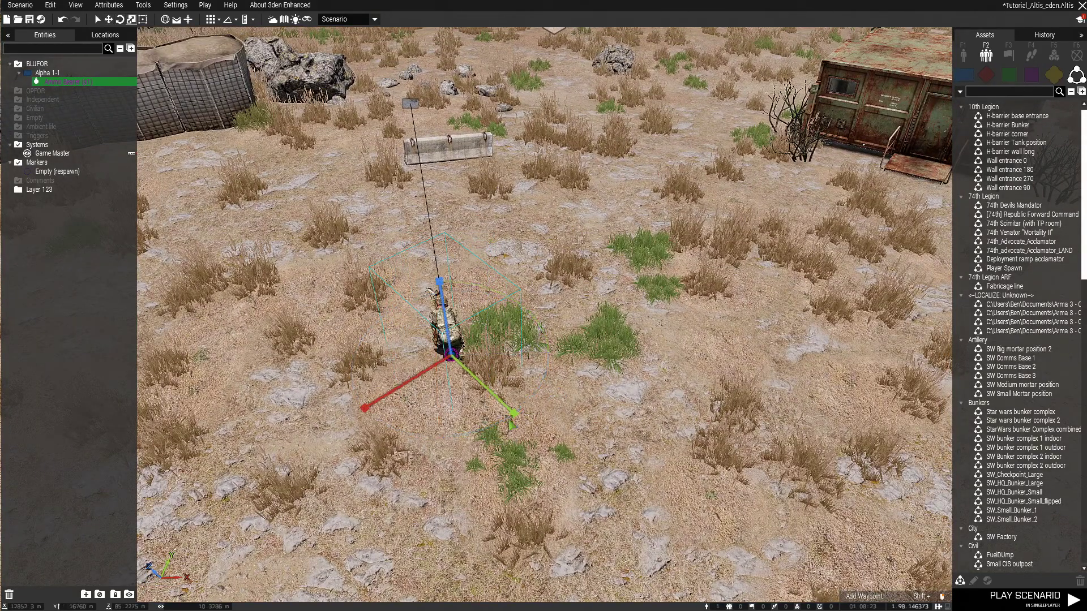
Move the Zeus unit across the open ground along the green axis of the translation widget
right_drag(436, 398, 384, 440)
key(w)
drag(467, 402, 420, 239)
key(s)
right_drag(420, 239, 541, 310)
key(a)
Adjust the Zeus unit's orientation slightly with the rotation widget and return to the translation widget
key(space)
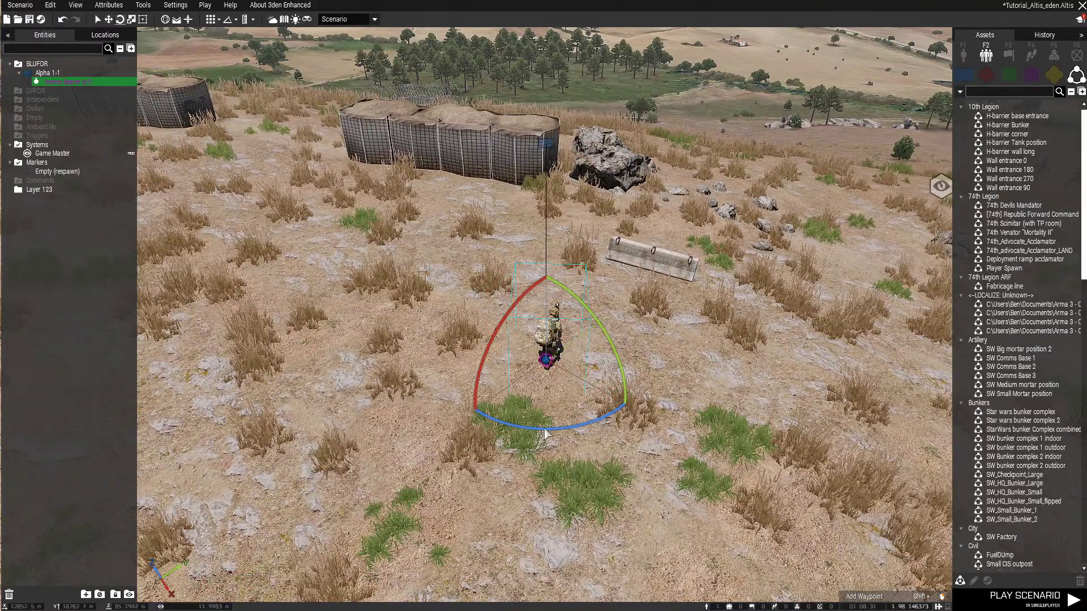
drag(542, 443, 538, 434)
drag(627, 418, 626, 420)
right_drag(396, 448, 451, 433)
key(a)
key(space)
key(space)
key(a)
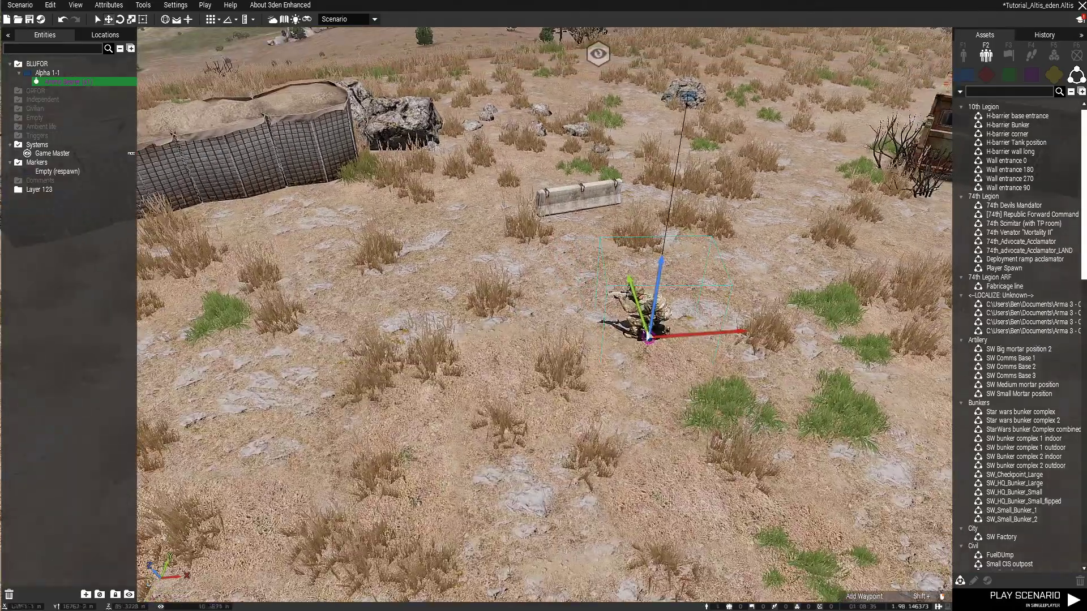
Shift the Zeus unit over the open ground in front of the concrete barrier using the translation widget
scroll(650, 317, up, 4)
right_drag(579, 471, 513, 359)
key(d)
key(s)
drag(484, 546, 500, 512)
key(d)
right_drag(507, 490, 480, 509)
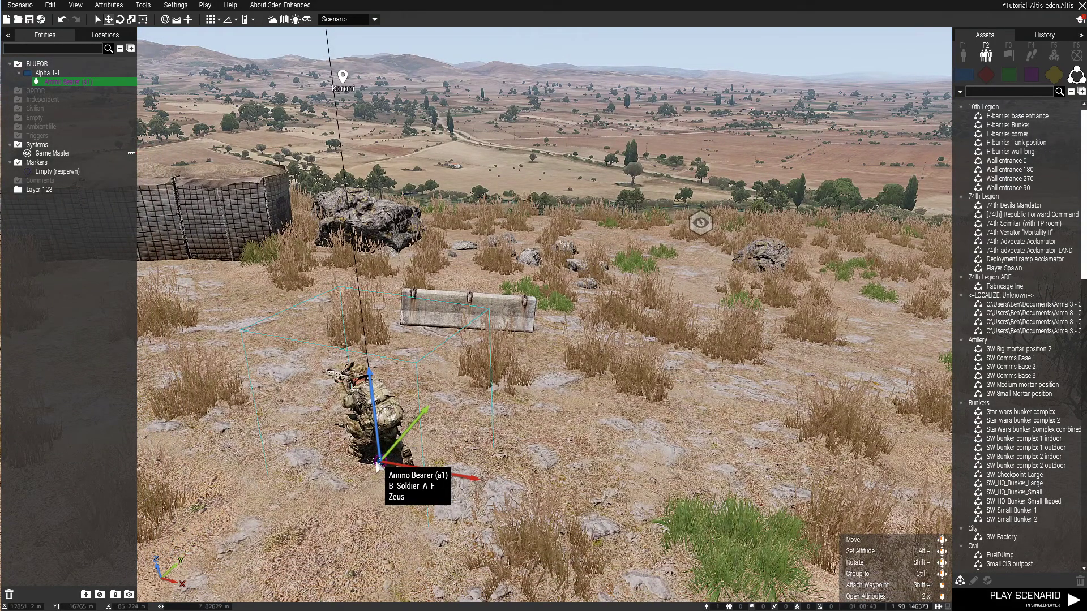
drag(414, 435, 487, 420)
right_drag(524, 374, 441, 365)
key(d)
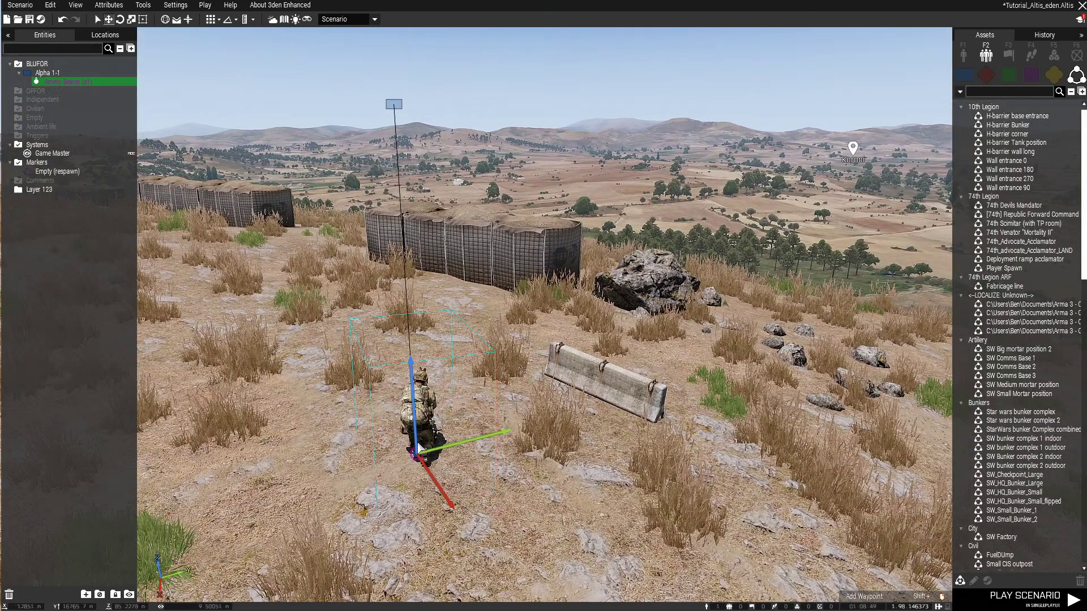
Switch the widget's coordinate space to local, toggling between local and global to compare the axis directions on the Zeus unit
click(166, 22)
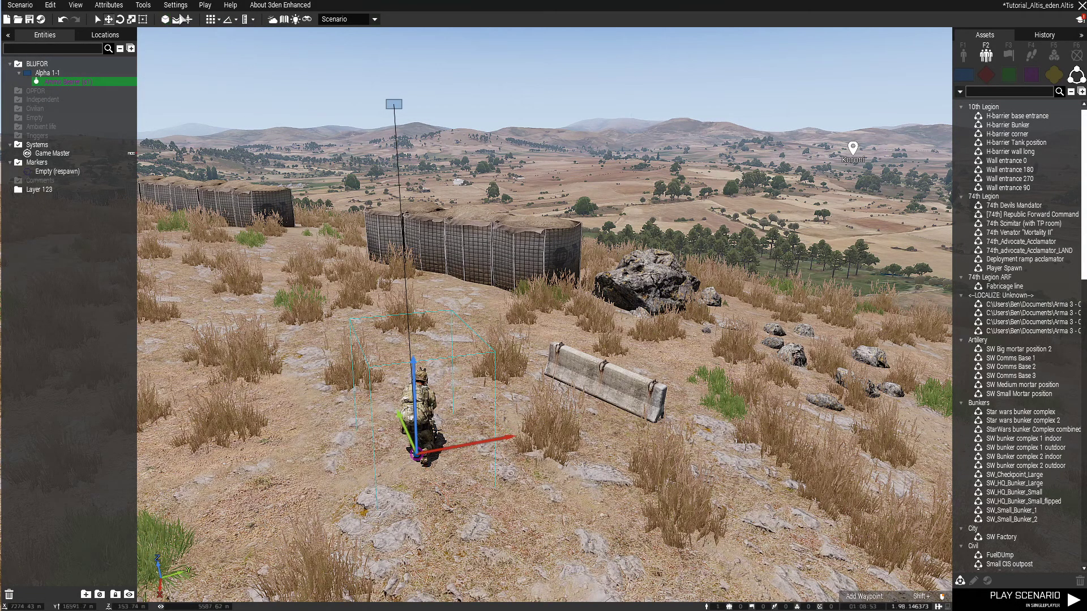
right_drag(356, 266, 593, 297)
key(w)
key(a)
drag(574, 257, 463, 226)
key(s)
key(w)
click(164, 22)
click(164, 22)
click(164, 21)
click(164, 22)
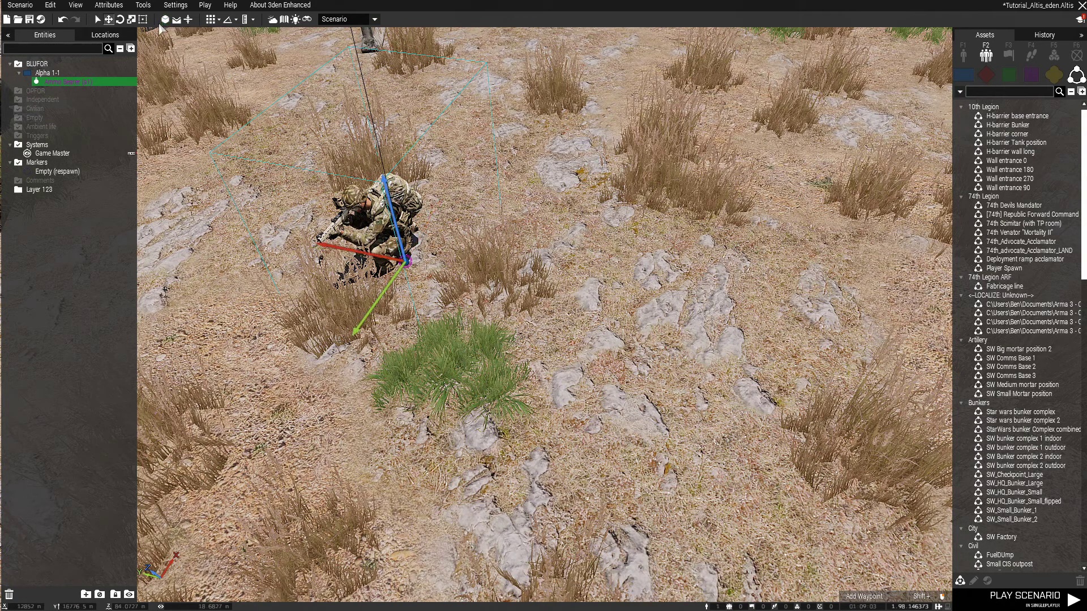
Slide the Zeus unit along its local green axis on the ground near the H-barrier wall
key(e)
drag(434, 328, 348, 362)
key(space)
key(space)
key(a)
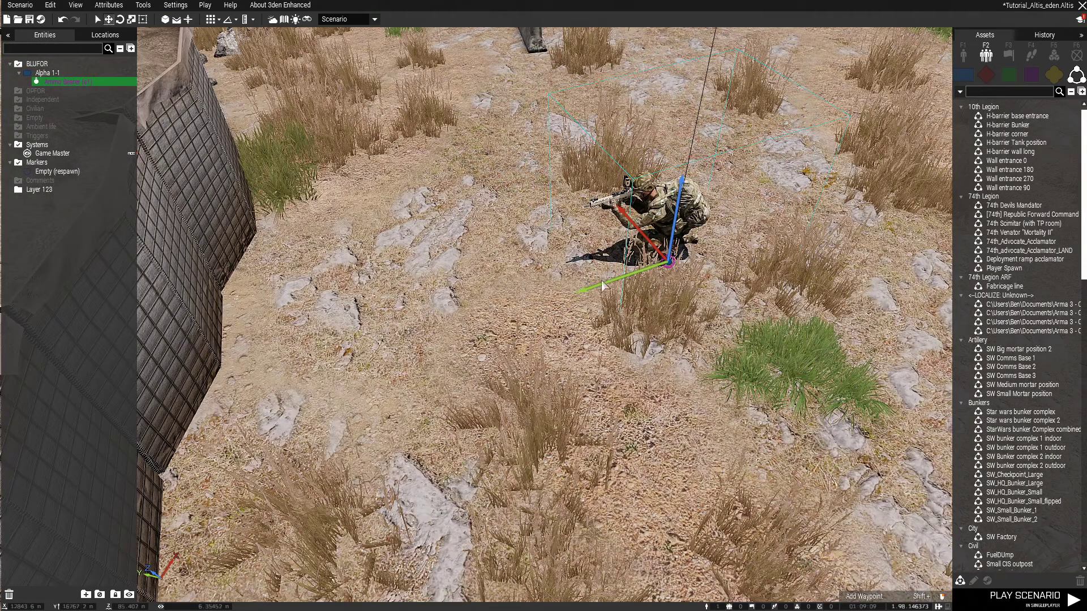
drag(579, 290, 521, 342)
key(a)
right_drag(522, 342, 610, 340)
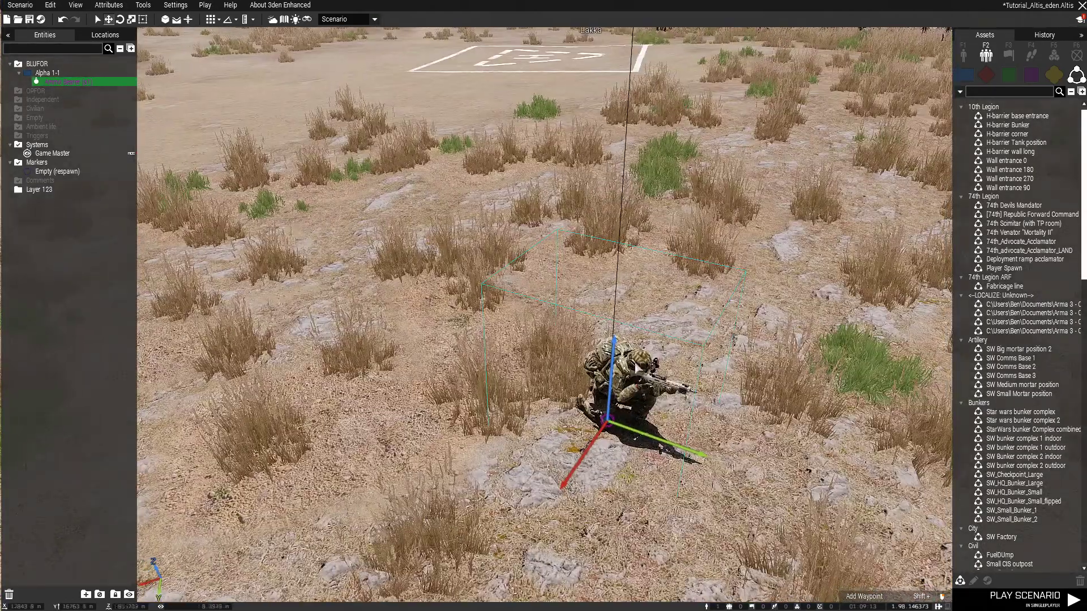
Place the Zeus unit freely a short distance away, beside the dry grass tufts, and deselect it
scroll(605, 420, up, 4)
drag(603, 418, 291, 307)
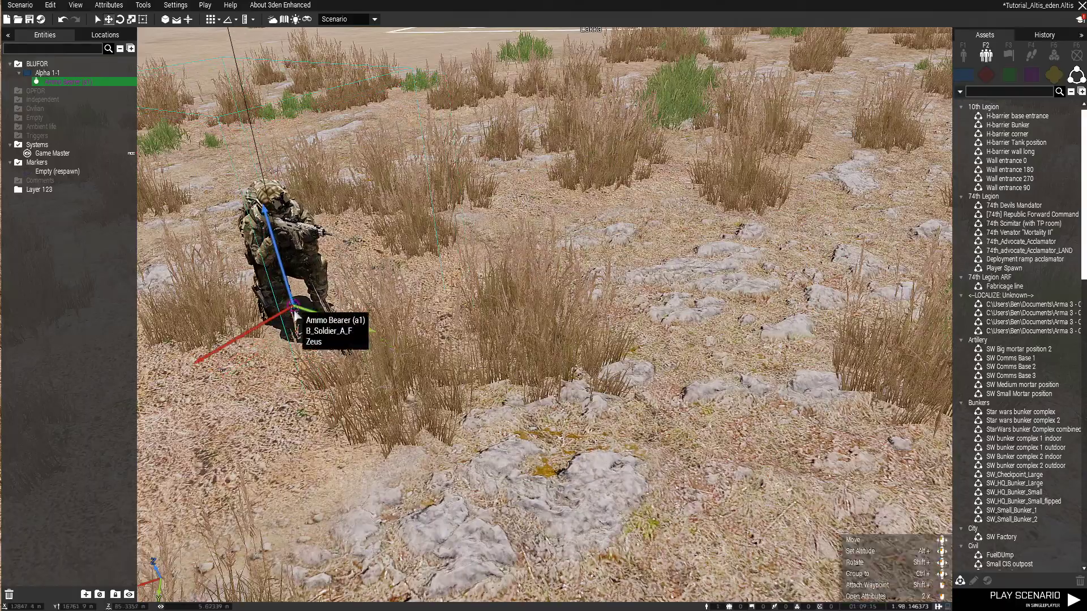
scroll(291, 307, down, 5)
click(341, 423)
key(a)
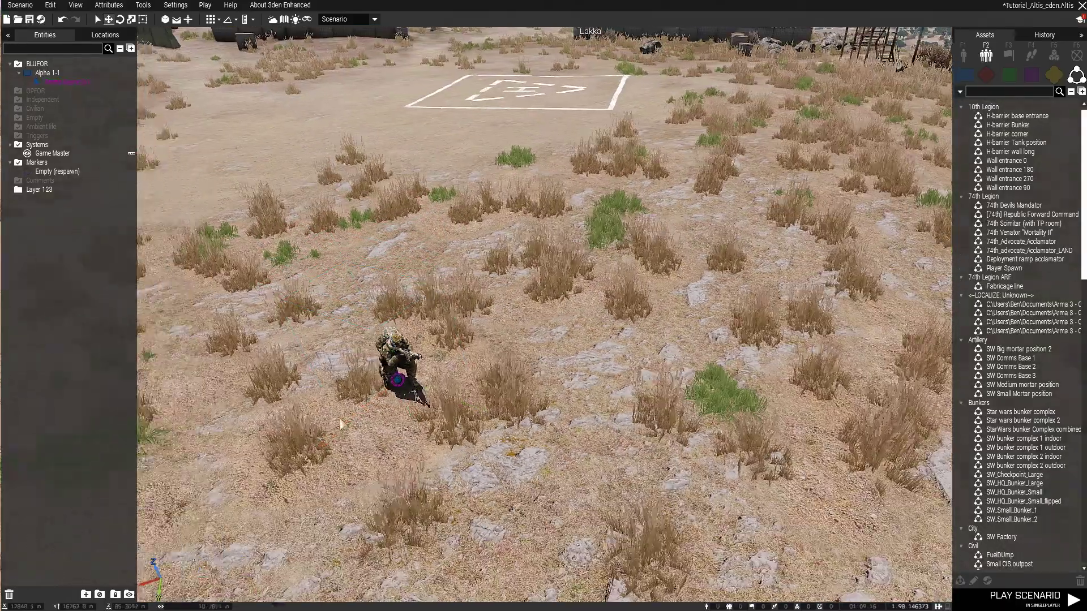
Examine the hilltop around the Zeus unit, including the helipads and the H-barrier walls
scroll(391, 424, down, 5)
right_drag(341, 423, 409, 426)
key(a)
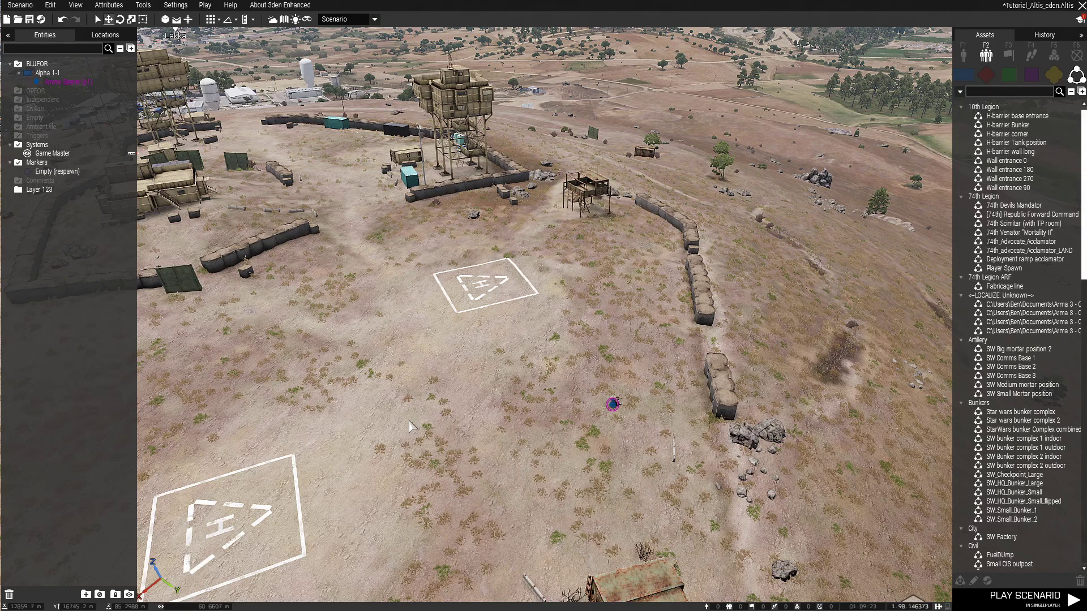
scroll(329, 292, up, 5)
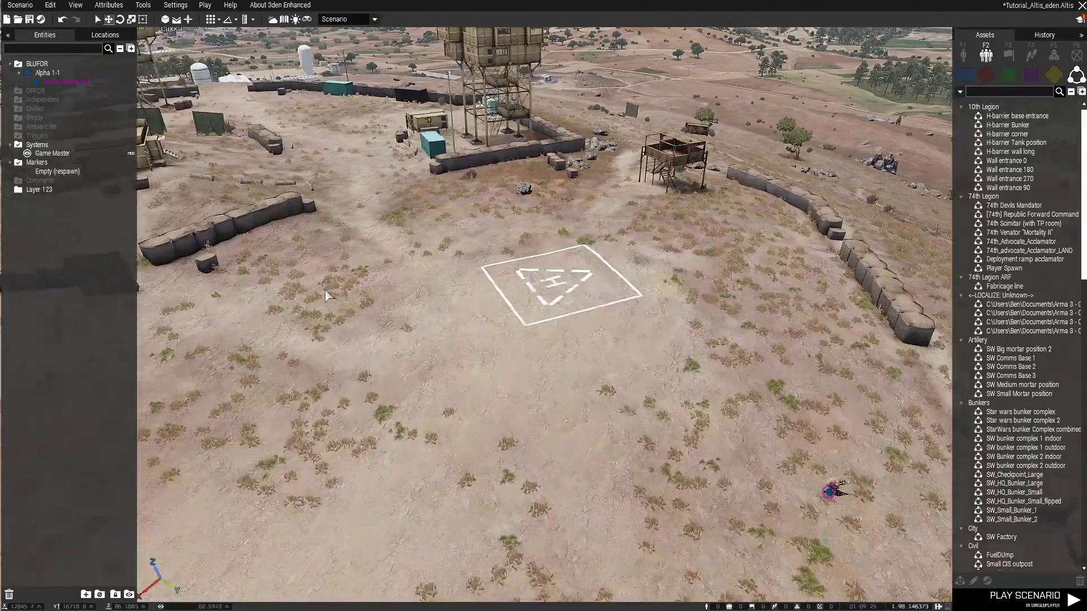
right_drag(325, 293, 532, 406)
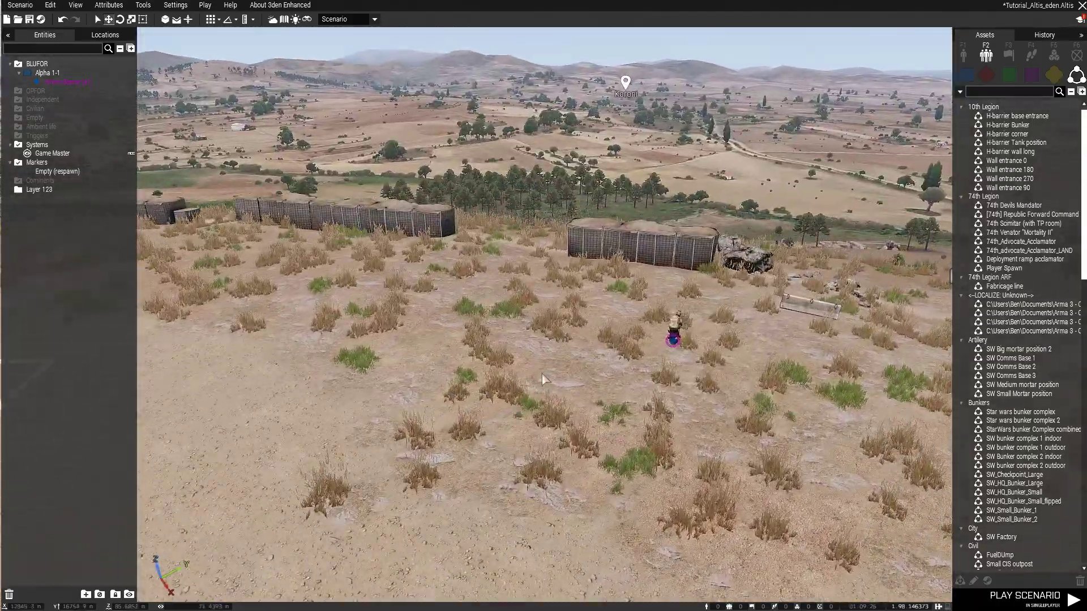
key(d)
key(w)
key(a)
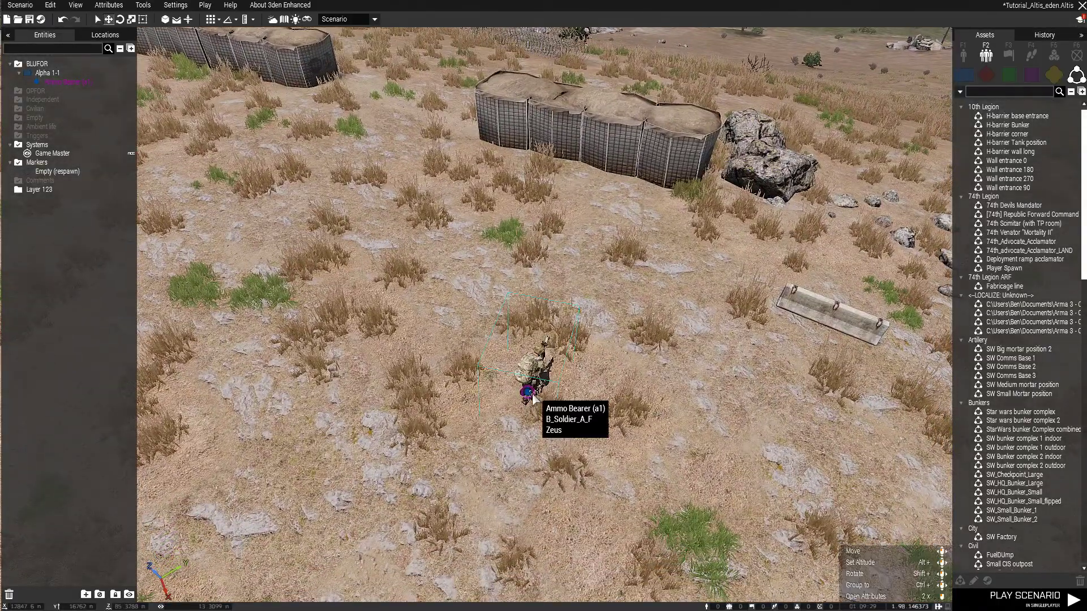
Select the Zeus unit and move it along its local axes toward the near end of the H-barrier wall
click(535, 398)
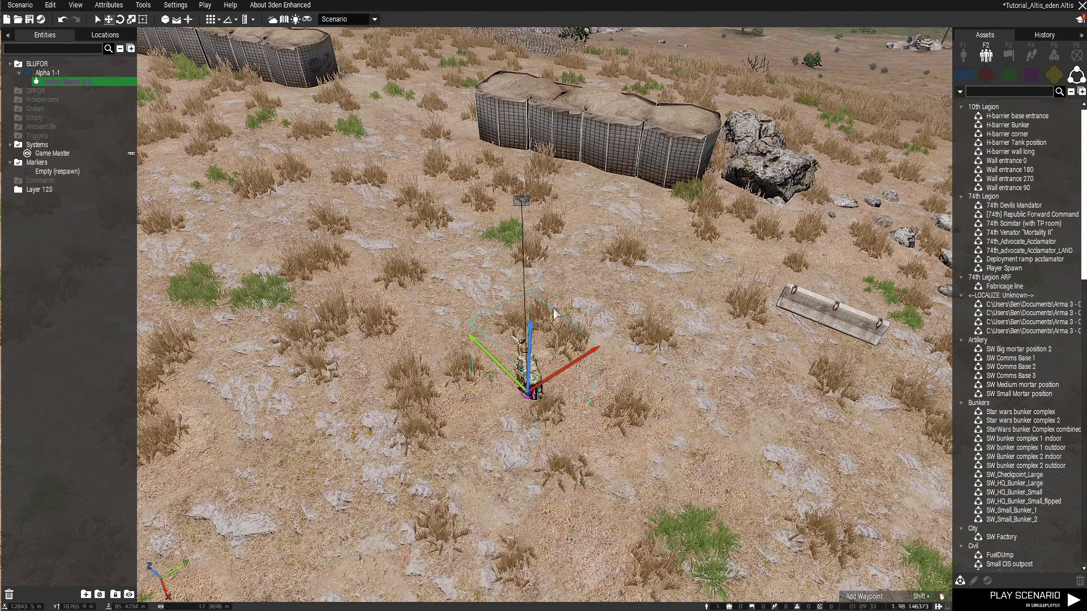
right_drag(550, 272, 564, 326)
key(s)
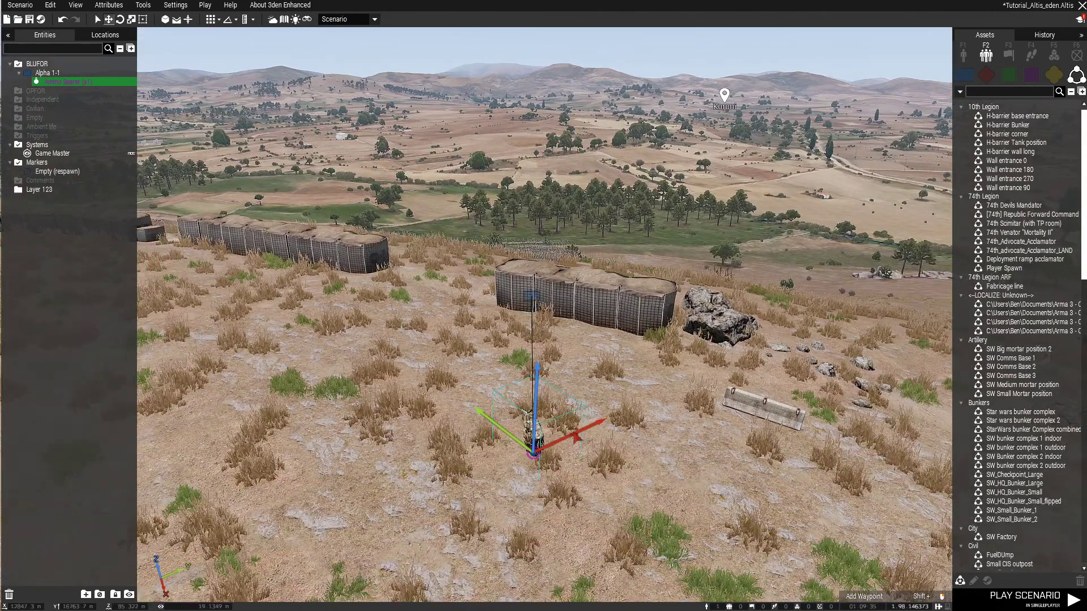
drag(576, 437, 651, 396)
drag(583, 381, 515, 317)
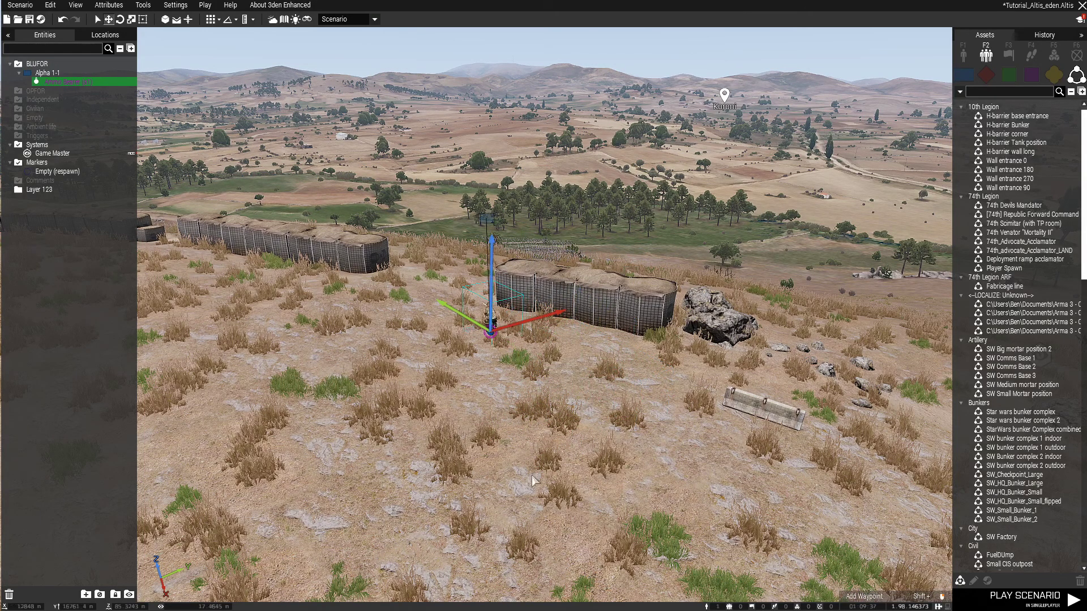
Turn the Zeus unit toward the end of the H-barrier and push it forward past the wall to the razor wire
key(w)
scroll(481, 450, up, 3)
shift+drag(469, 449, 492, 304)
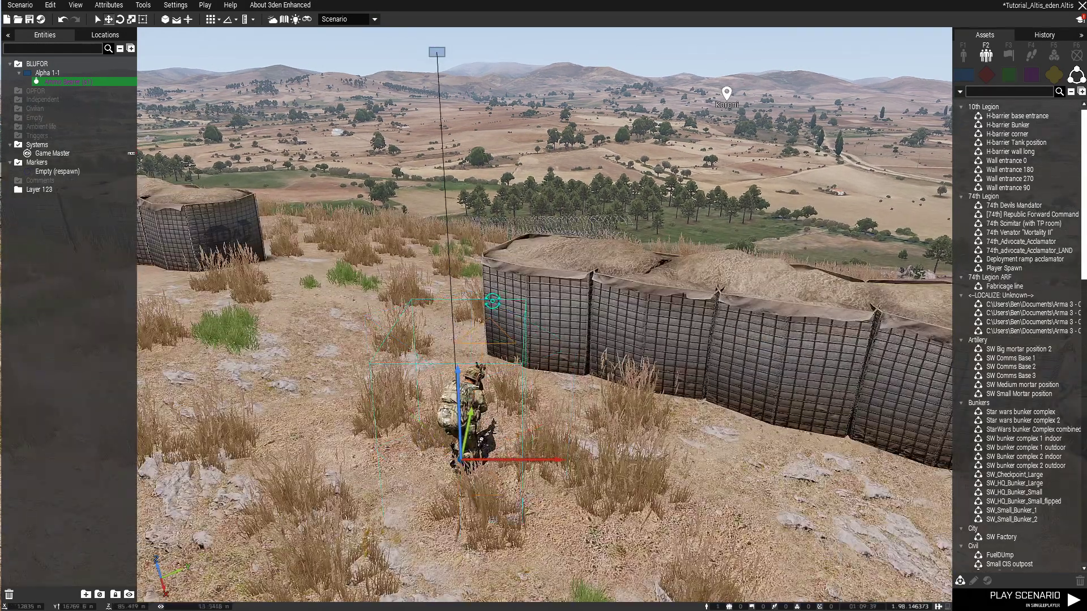
key(w)
drag(473, 429, 505, 227)
key(w)
key(d)
right_drag(498, 449, 322, 446)
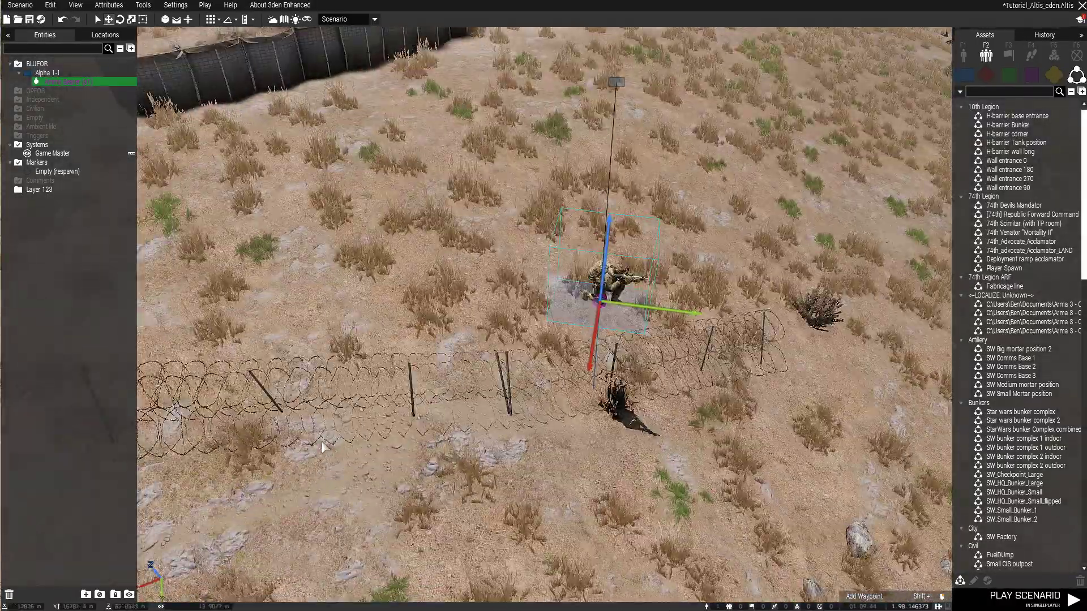
Bring the Zeus unit back along its local axis to the open ground inside the H-barriers and deselect it
drag(648, 310, 533, 371)
key(w)
key(a)
click(525, 367)
key(d)
right_drag(525, 367, 171, 152)
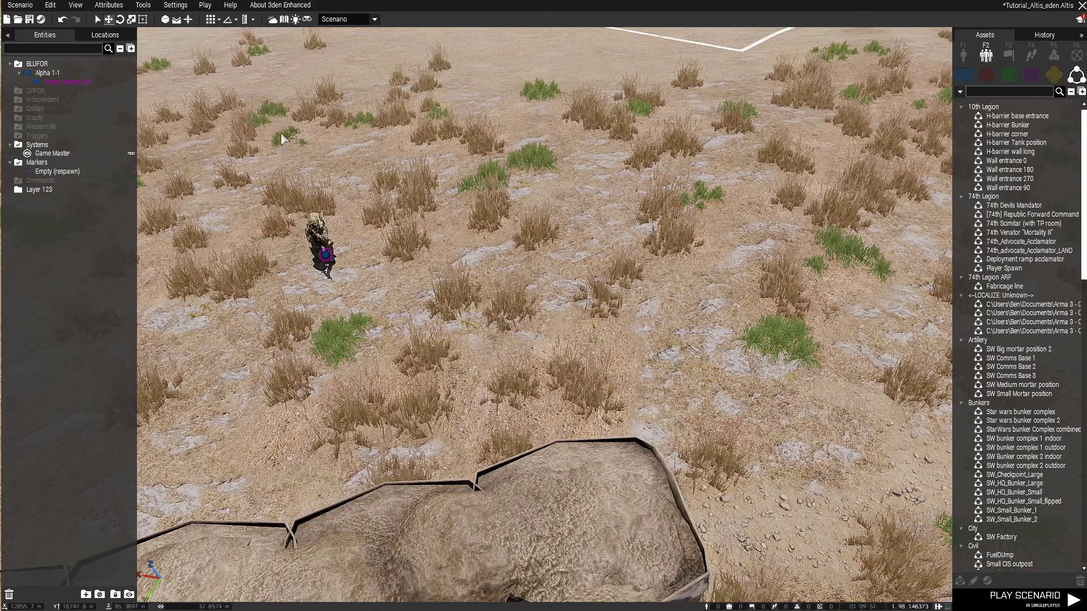
Select the Zeus unit and try rotating it about its different local axes with the rotation widget
click(396, 337)
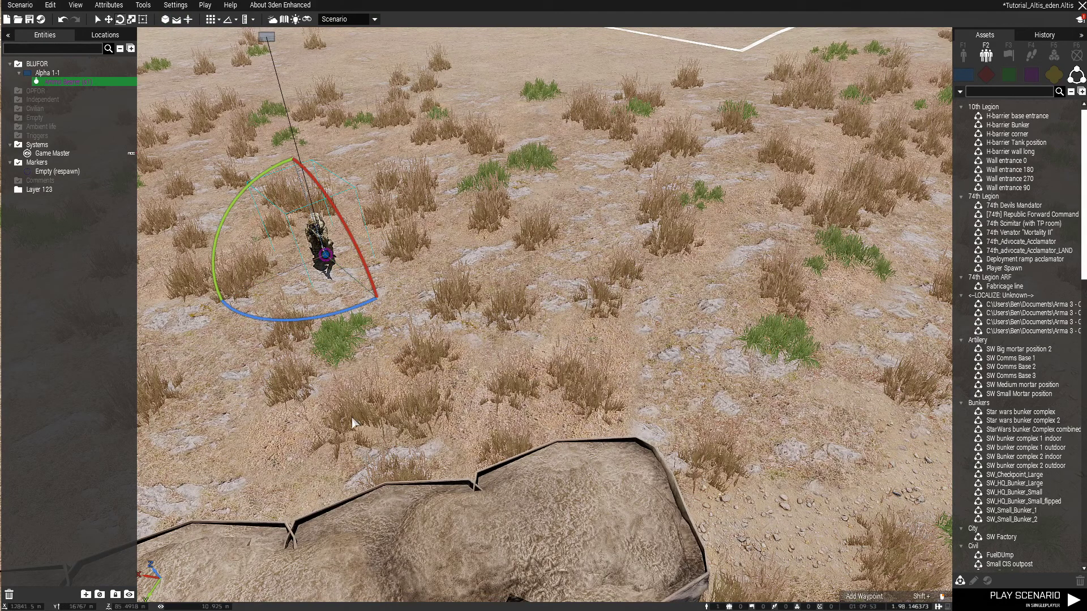
key(a)
key(w)
drag(485, 423, 486, 375)
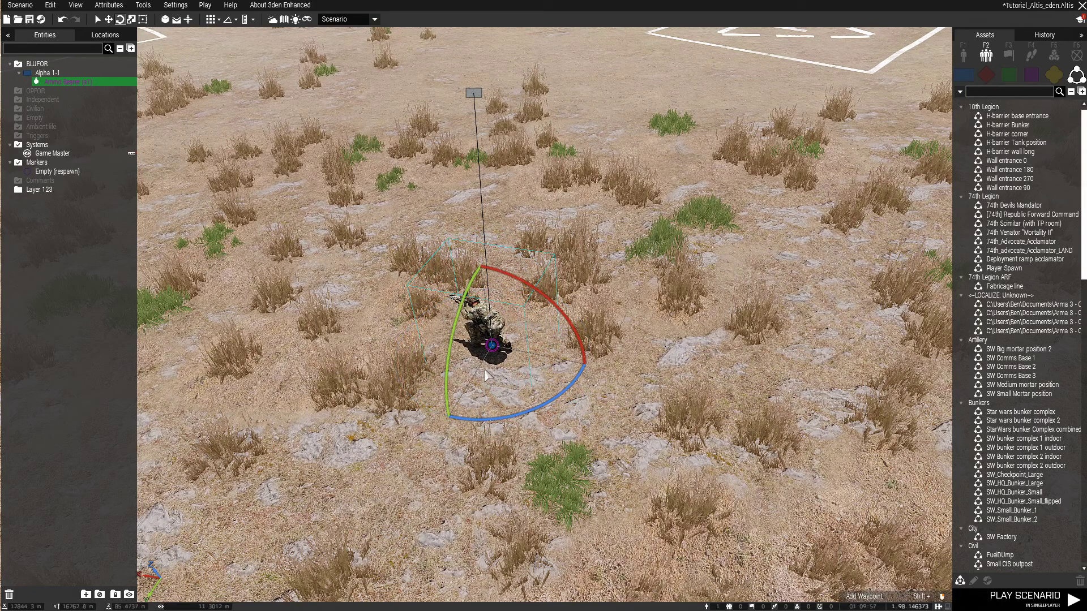
drag(453, 338, 563, 293)
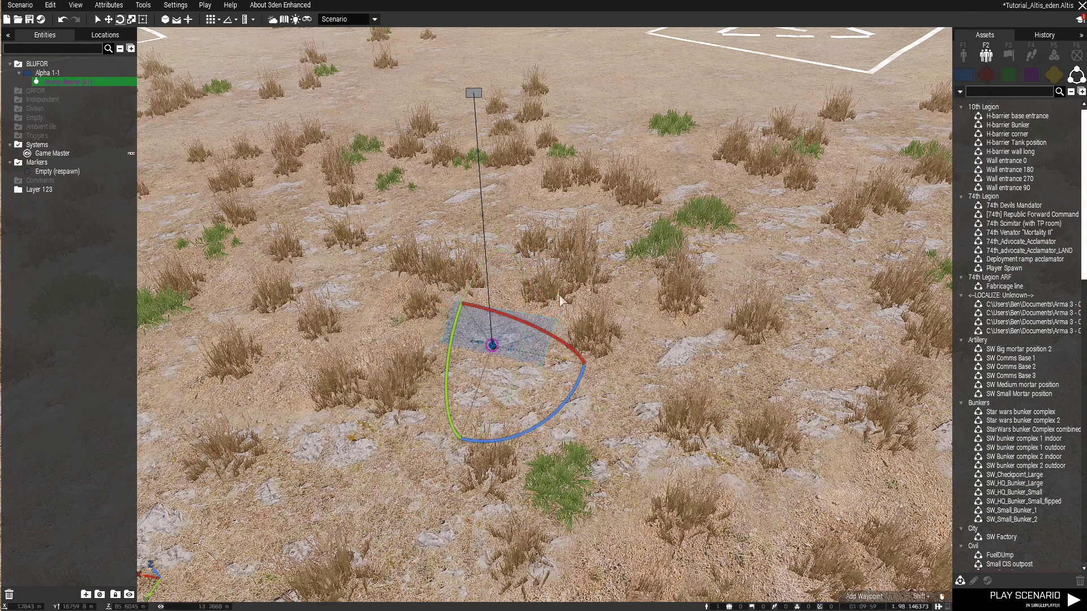
drag(562, 345, 191, 343)
scroll(384, 463, up, 5)
right_drag(384, 464, 471, 450)
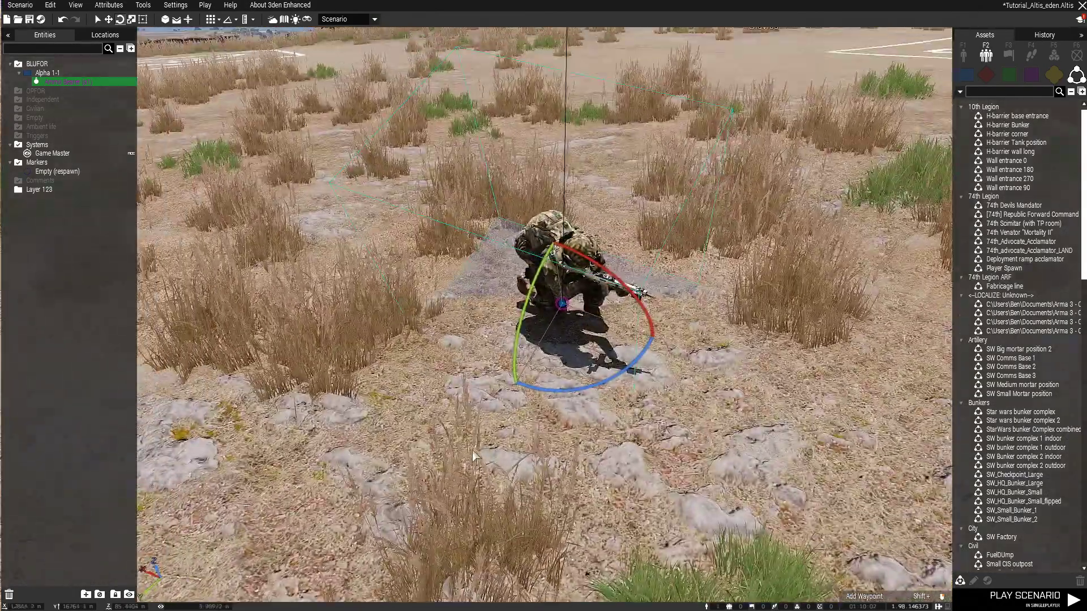
Set the widget back to global coordinate space, turn the Zeus unit to a new heading, and deselect it
click(166, 22)
key(d)
right_drag(705, 419, 636, 417)
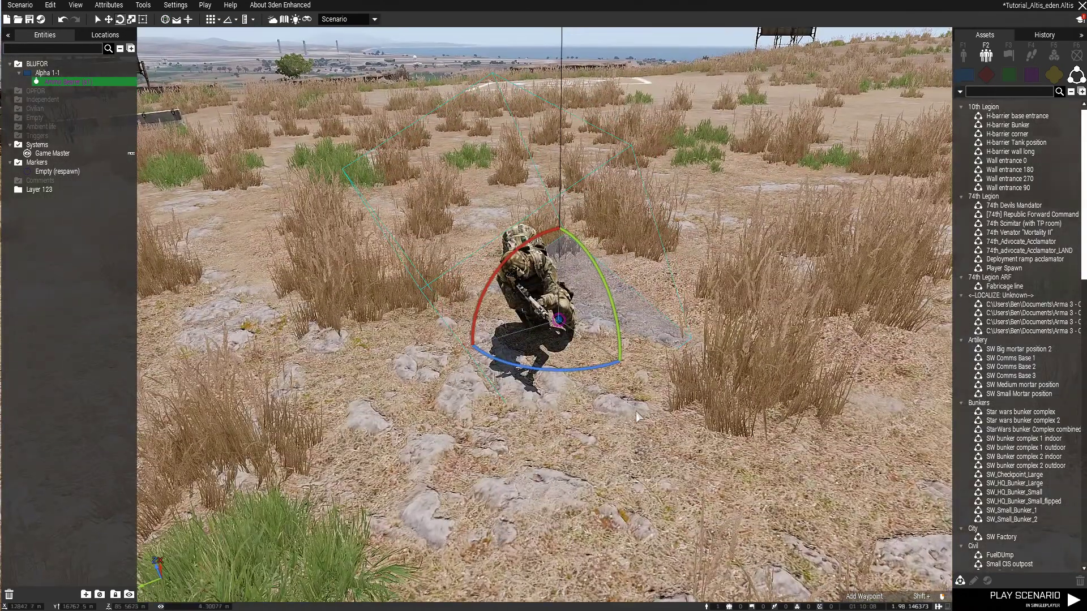
drag(549, 377, 362, 311)
shift+drag(559, 322, 554, 366)
click(520, 484)
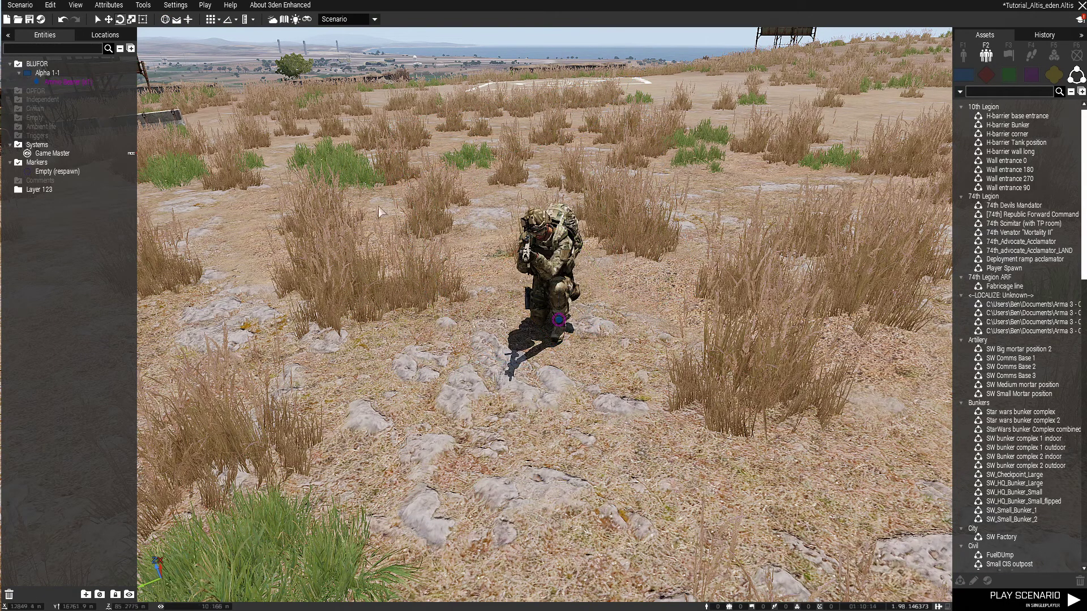
Select the Zeus unit, show the scaling widget on it, and switch on to the area transformation widget
drag(307, 107, 748, 397)
key(space)
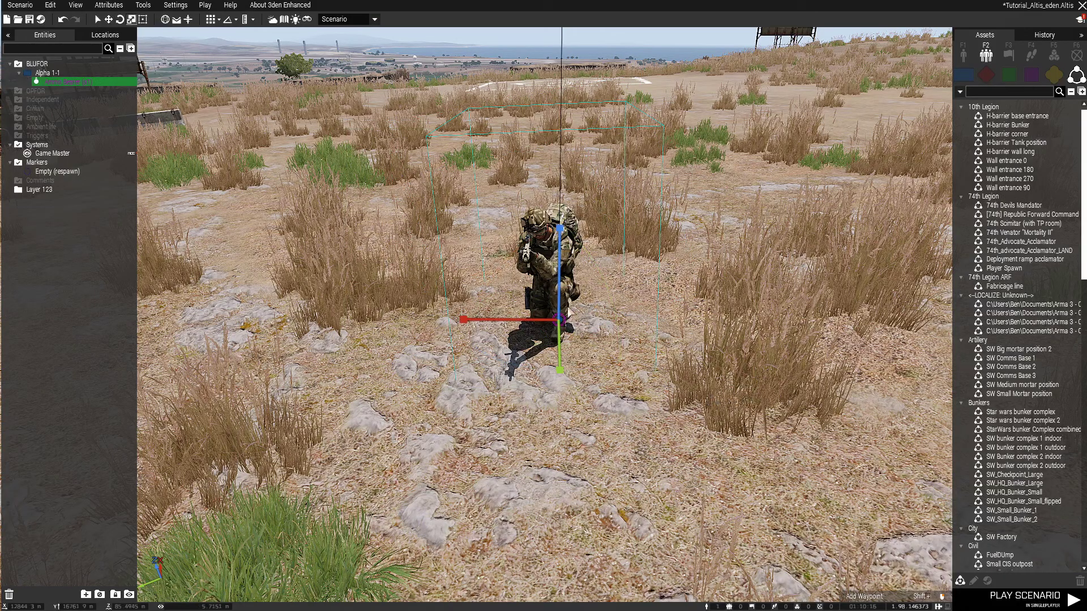
scroll(566, 317, up, 5)
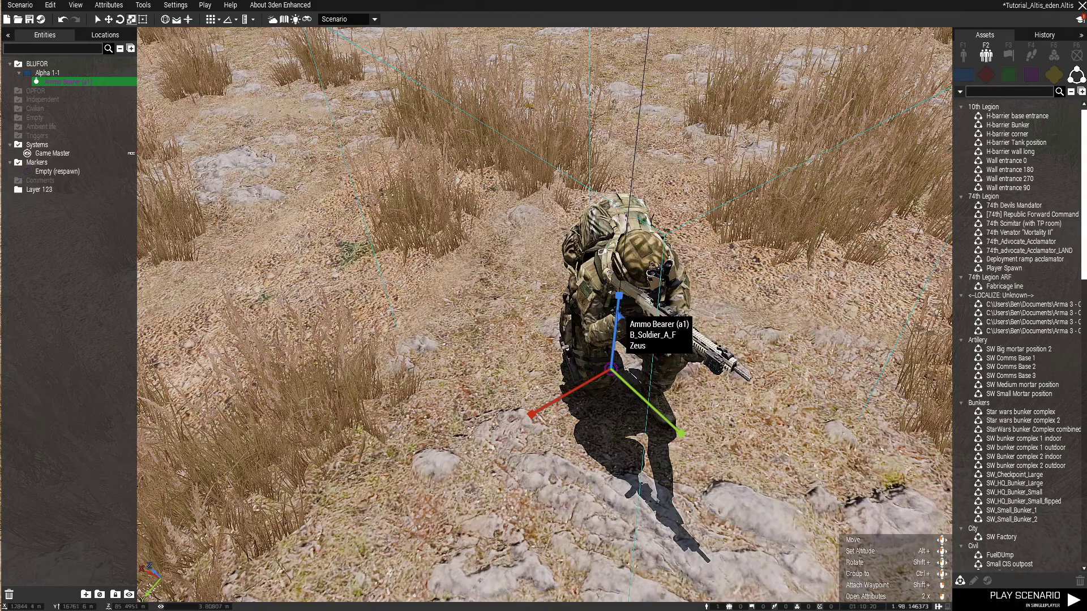
key(d)
key(1)
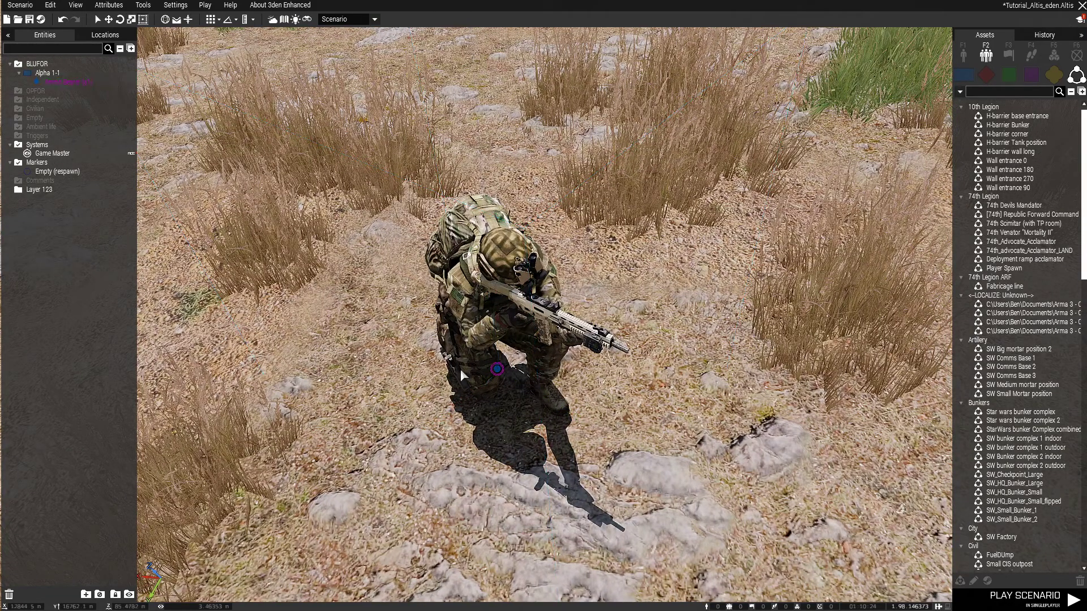
Place a Rectangle area marker on the map over the green patch northwest of the hilltop military outpost
click(1076, 55)
key(m)
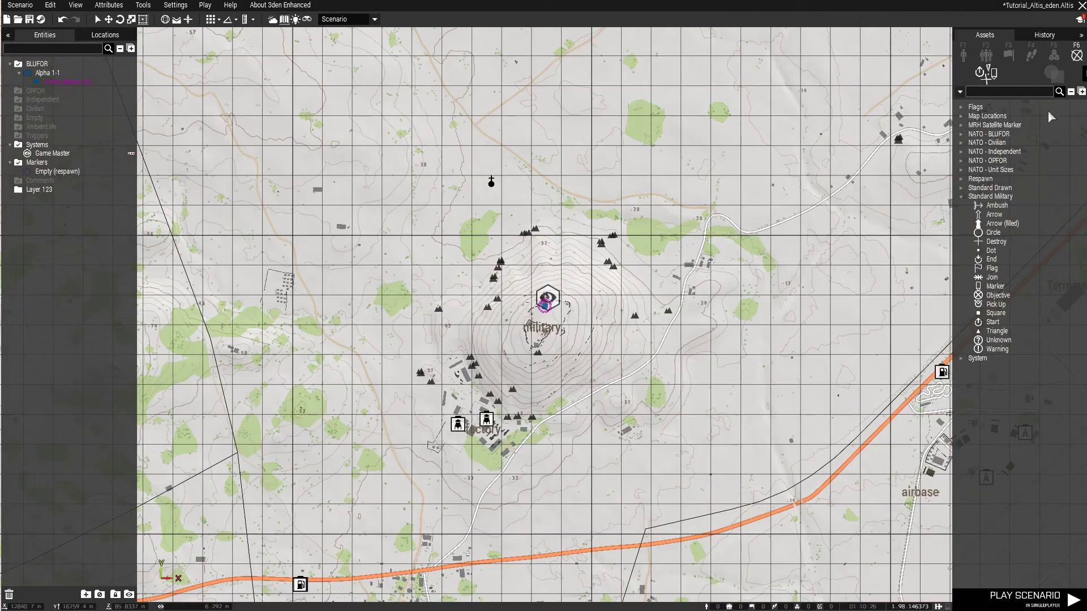
click(1052, 73)
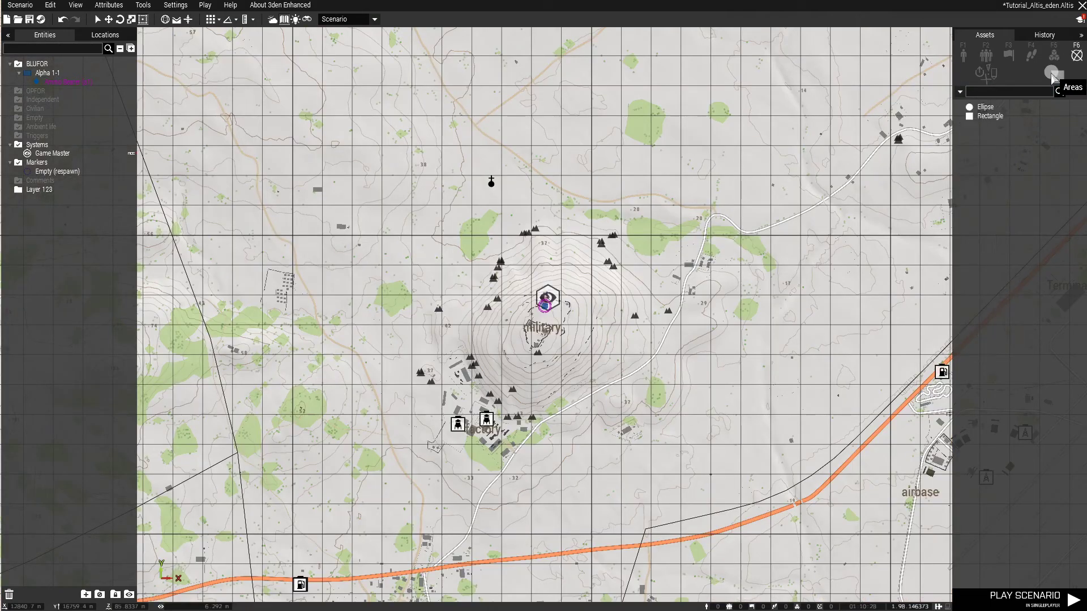
click(996, 117)
scroll(492, 224, up, 5)
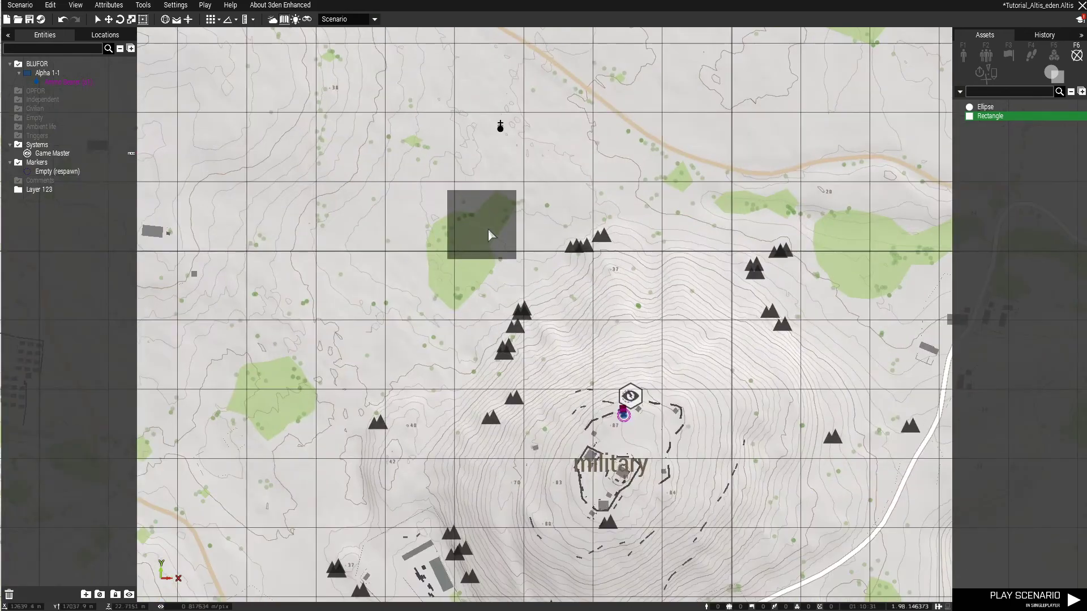
click(485, 226)
scroll(487, 264, up, 2)
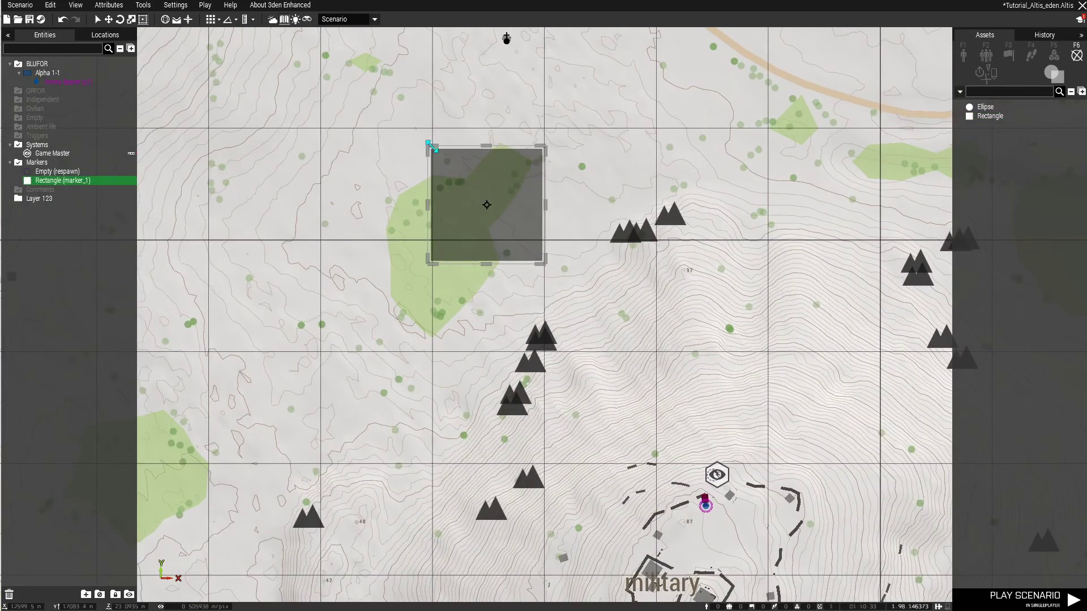
Cycle through the transformation widgets on the Rectangle marker and stretch its northwest corner outward with the area widget
key(e)
key(w)
key(r)
mouse_move(428, 147)
mouse_down()
mouse_move(361, 117)
mouse_move(296, 49)
mouse_move(451, 138)
mouse_move(439, 191)
mouse_move(352, 100)
mouse_up()
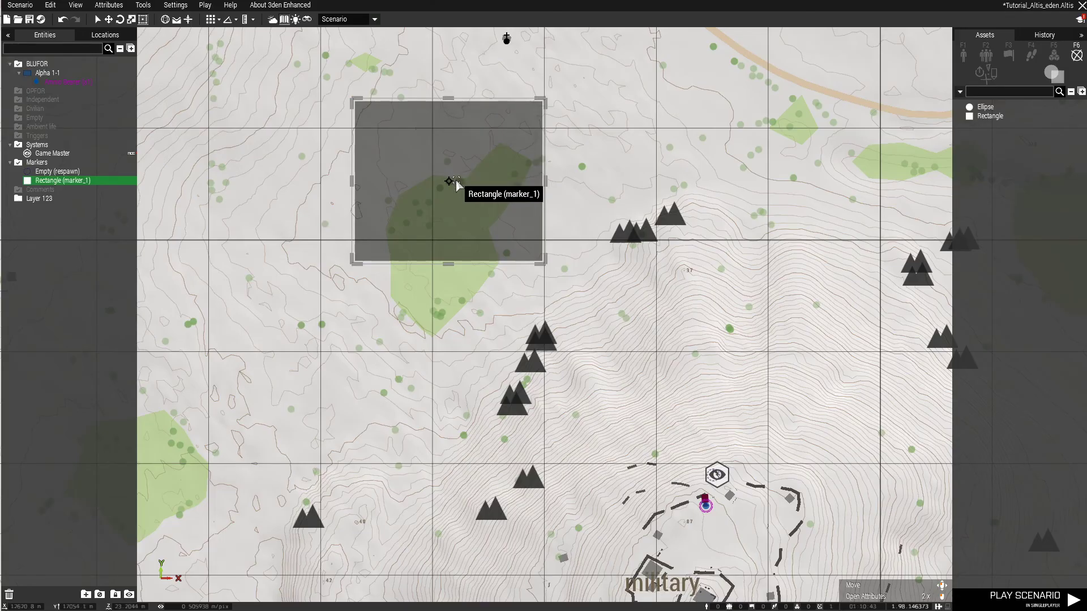
Delete the Rectangle marker and return to the 3D view at the Zeus unit
key(Delete)
right_drag(759, 425, 620, 272)
key(m)
right_drag(687, 347, 380, 346)
key(s)
key(w)
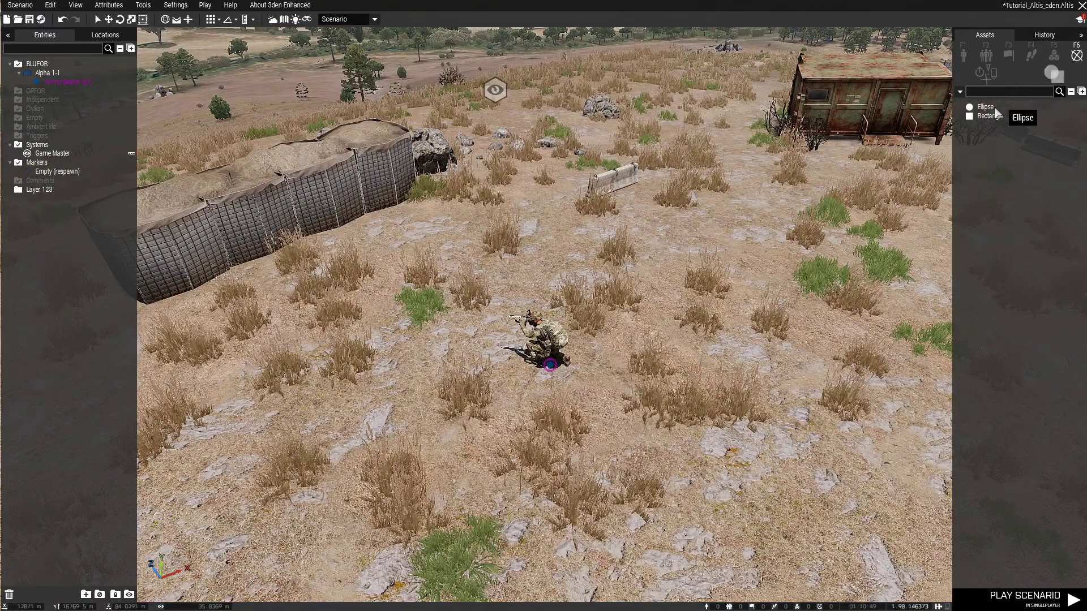
Turn off the transformation widget and move the Zeus unit directly to the open ground beside the boulder
click(616, 415)
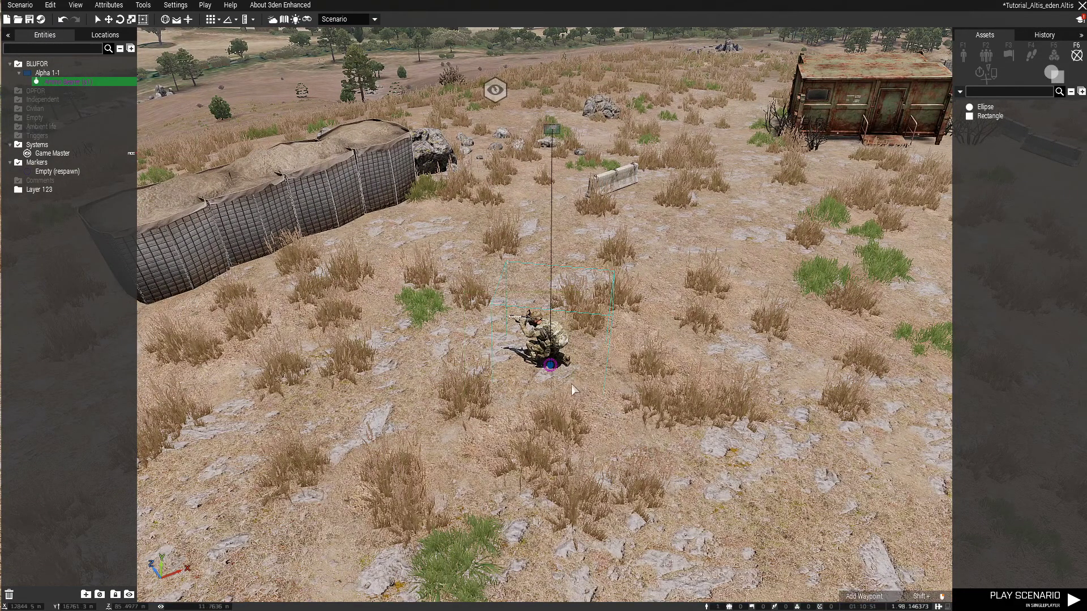
key(w)
drag(555, 364, 553, 339)
click(579, 404)
click(553, 338)
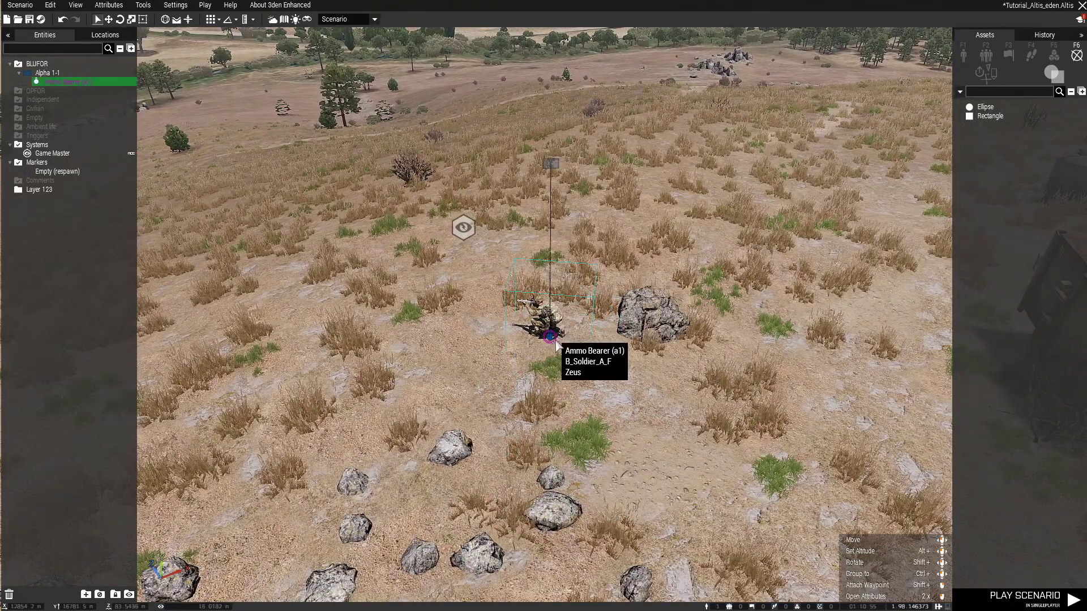
click(456, 352)
Turn on the translation grid and move the Zeus unit across the slope with grid snapping
key(d)
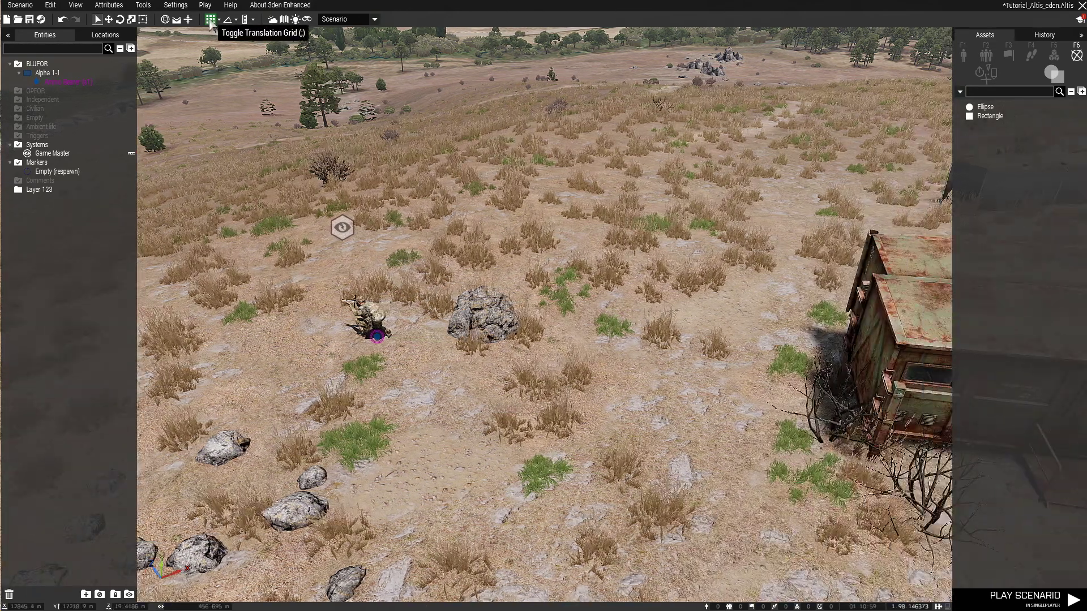
key(w)
right_drag(587, 238, 537, 280)
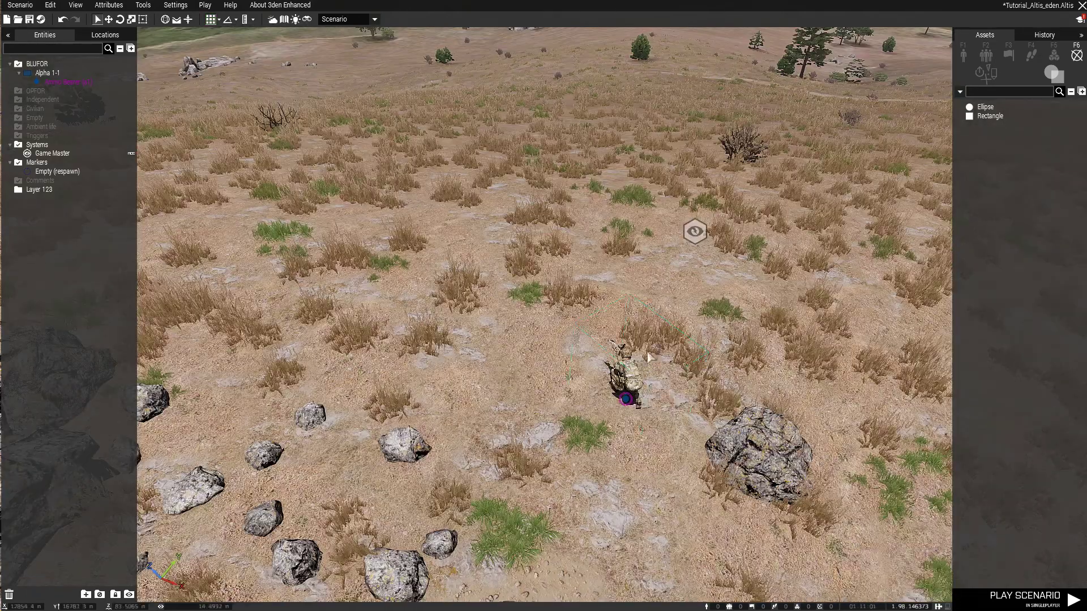
drag(625, 395, 457, 145)
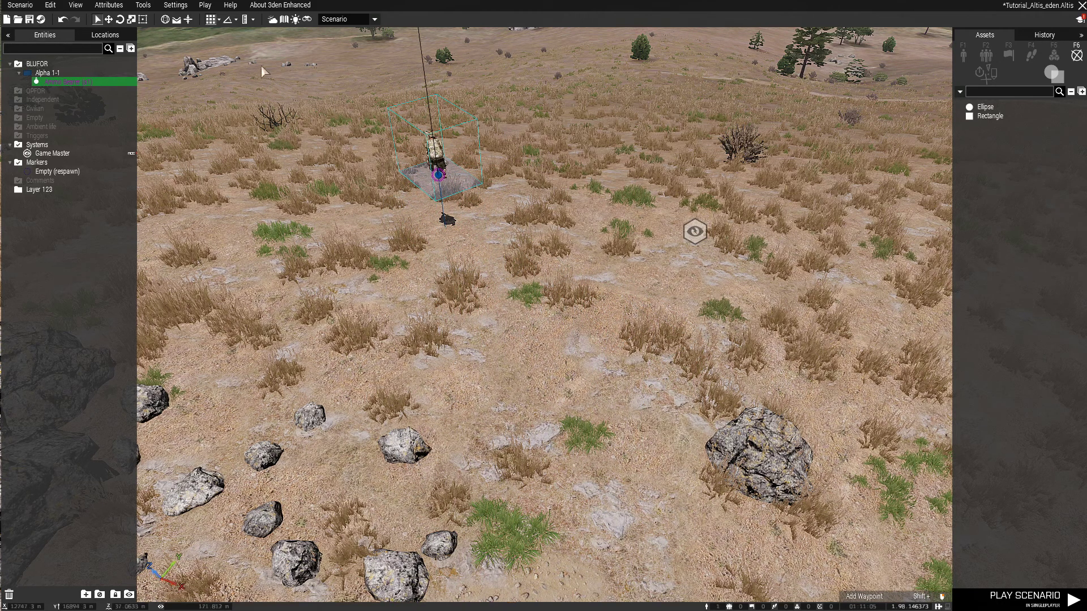
Set the translation grid to 64 m and move the Zeus unit around the outpost in these large increments
key(w)
click(218, 21)
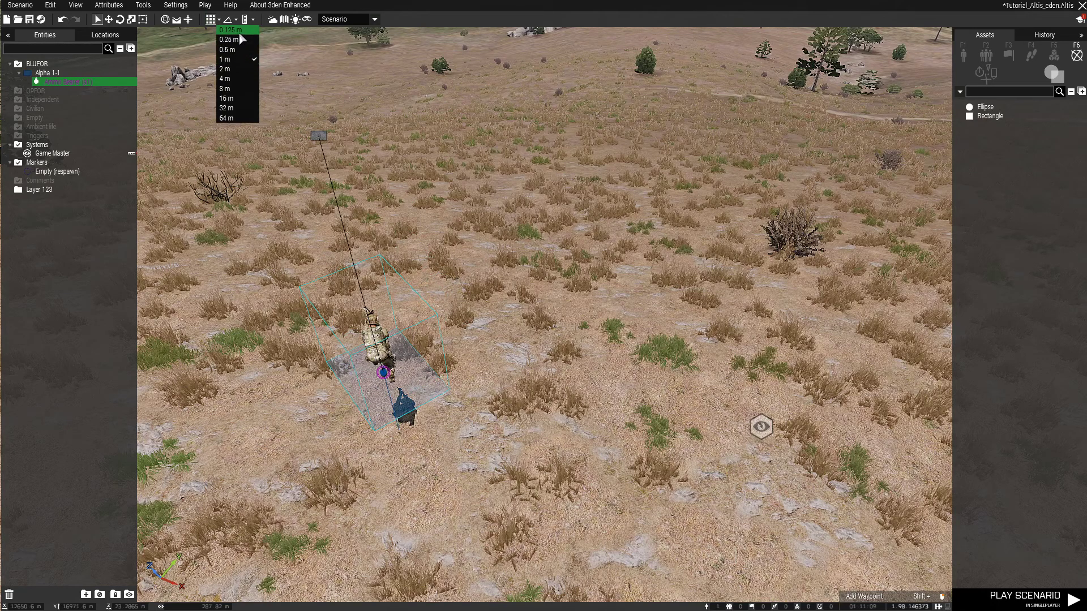
click(241, 119)
drag(384, 373, 443, 236)
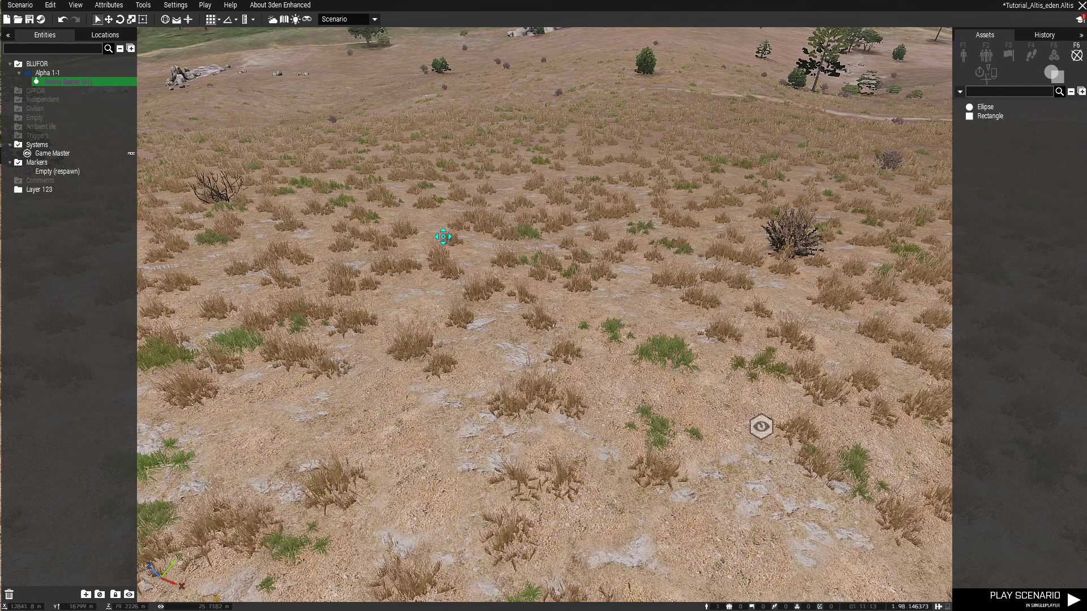
scroll(428, 342, down, 10)
key(a)
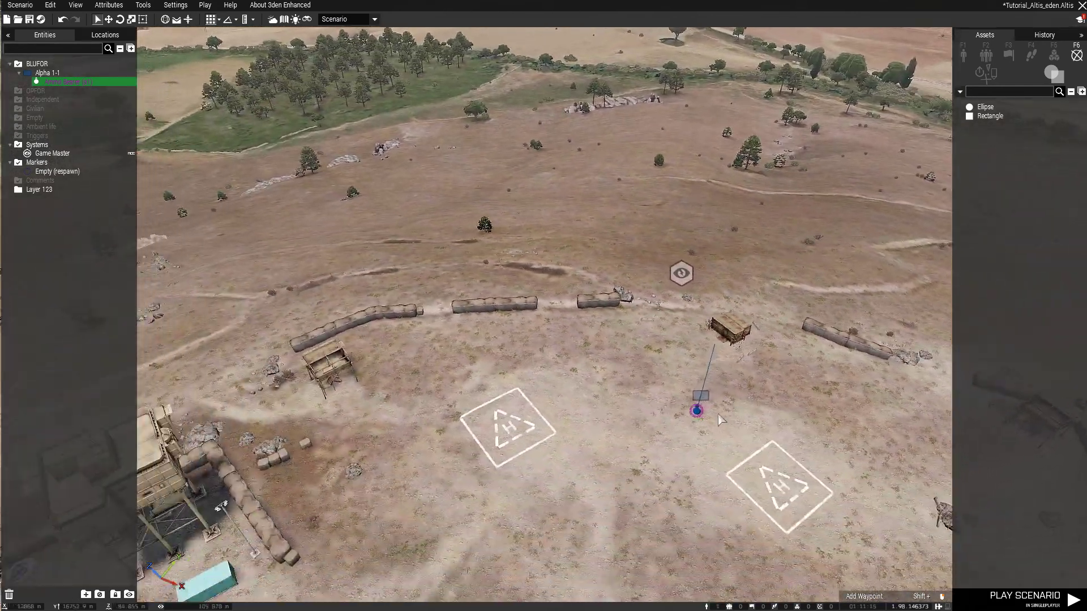
drag(696, 410, 634, 327)
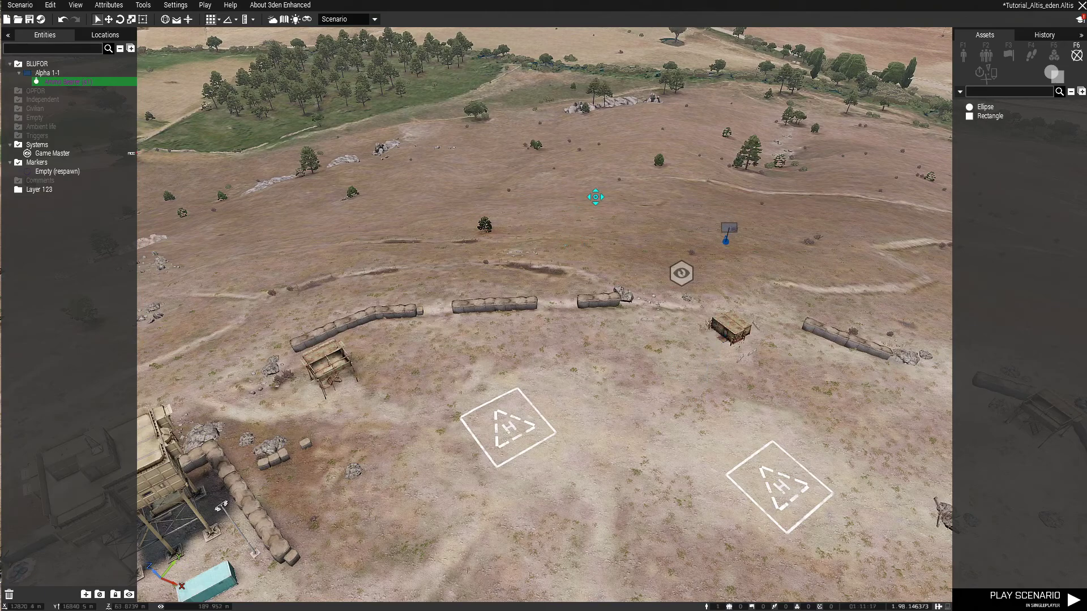
drag(721, 259, 677, 239)
key(d)
Turn off the translation grid and move the Zeus unit freely to the rocks at the end of the barrier wall
click(212, 20)
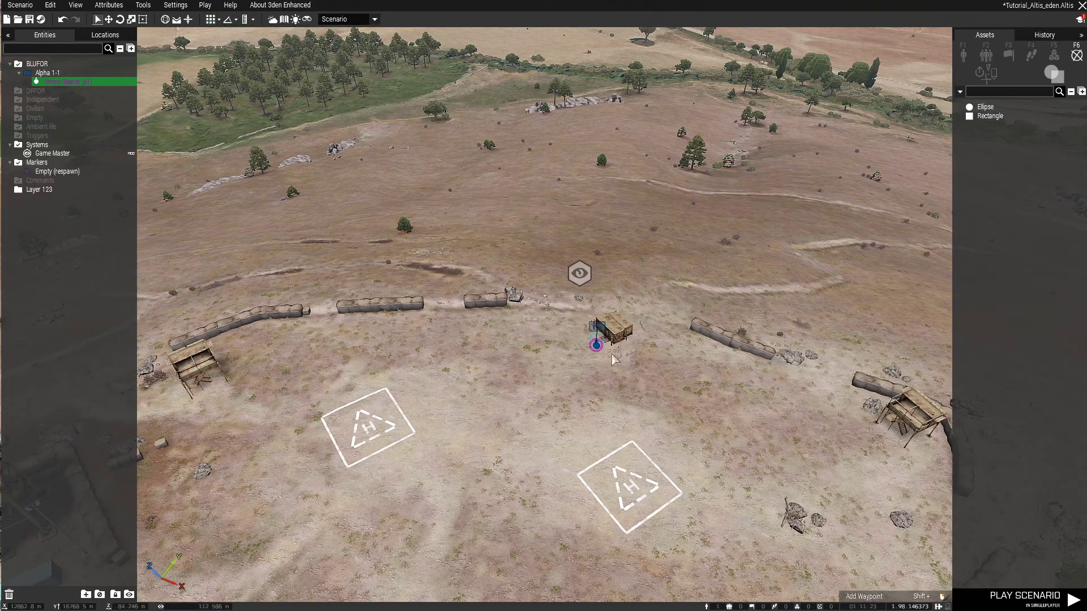
drag(596, 343, 530, 301)
scroll(571, 302, up, 3)
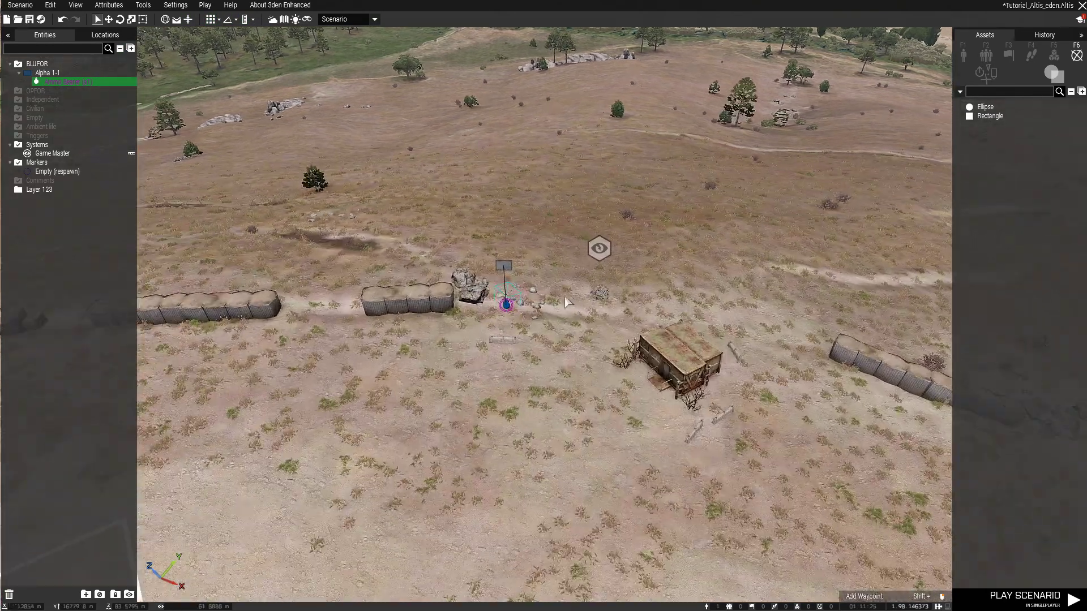
Turn the Zeus unit to a new heading with rotation grid snapping on, check the available snap angles, and deselect it
scroll(571, 302, up, 5)
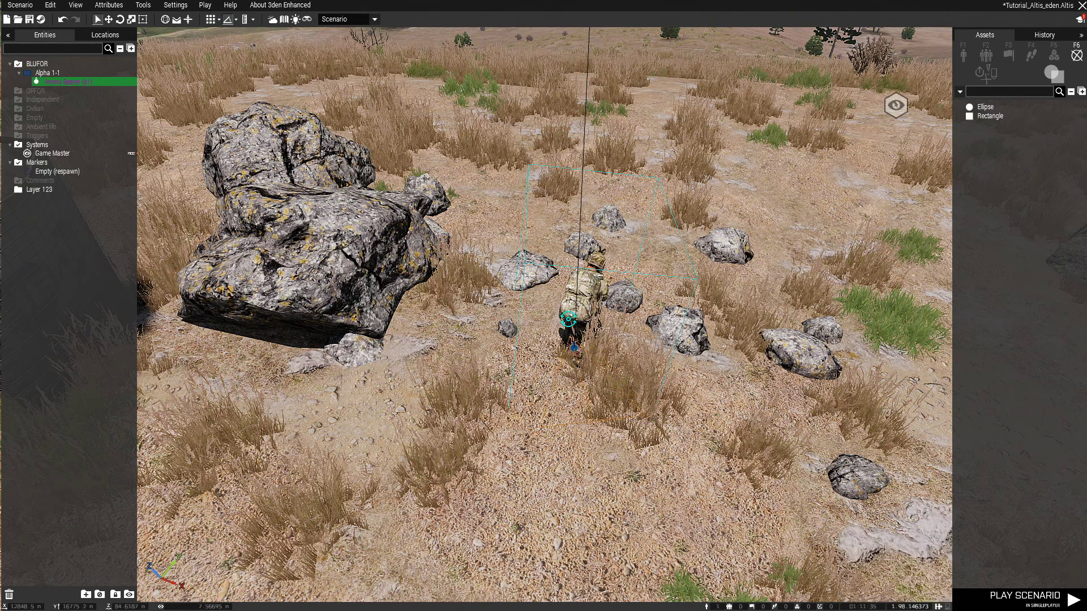
shift+drag(516, 236, 574, 347)
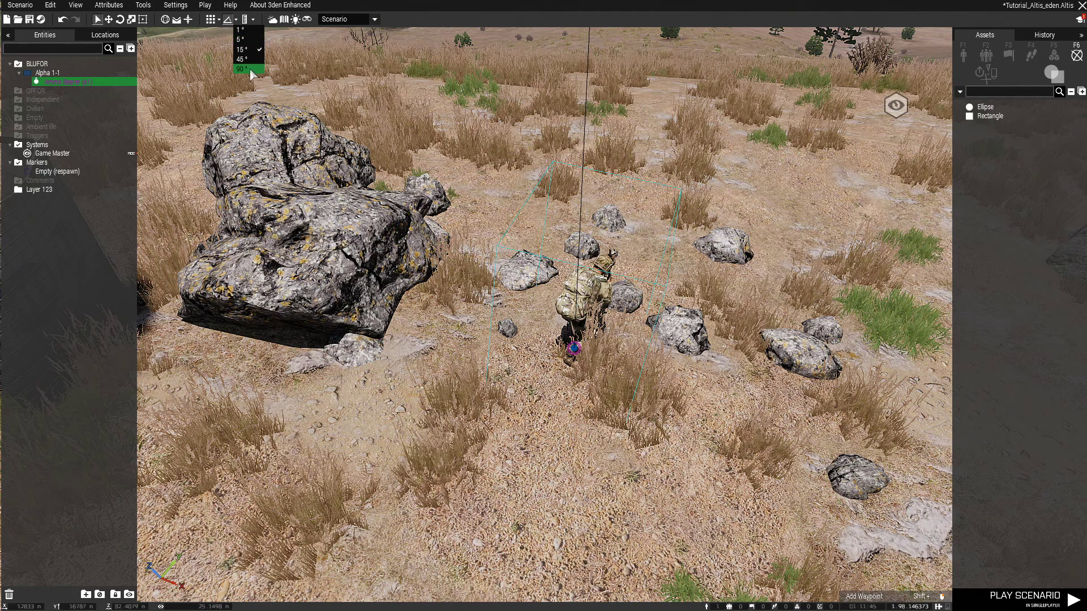
click(522, 247)
click(538, 257)
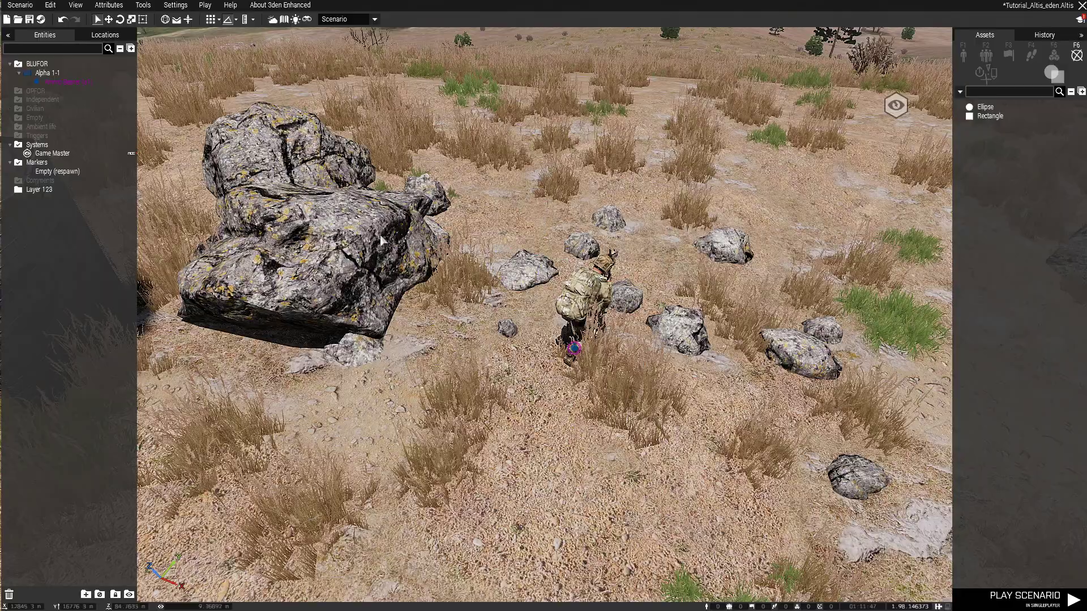
Move the Zeus unit from the rocks onto the open slope, turn it to a new heading, and deselect it
key(w)
key(d)
key(s)
key(s)
key(a)
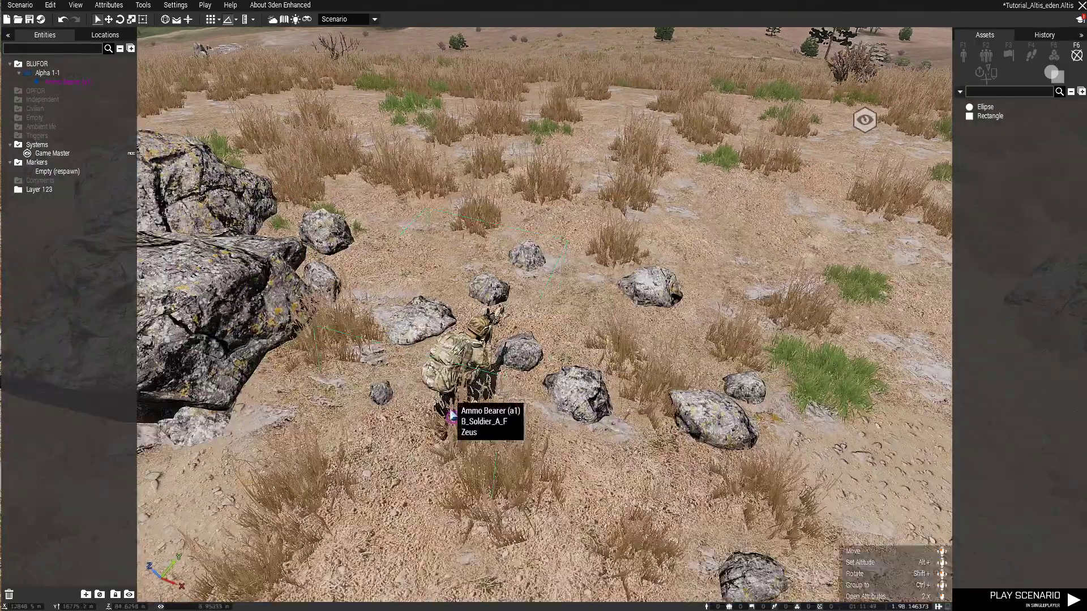
drag(452, 418, 496, 223)
key(w)
key(d)
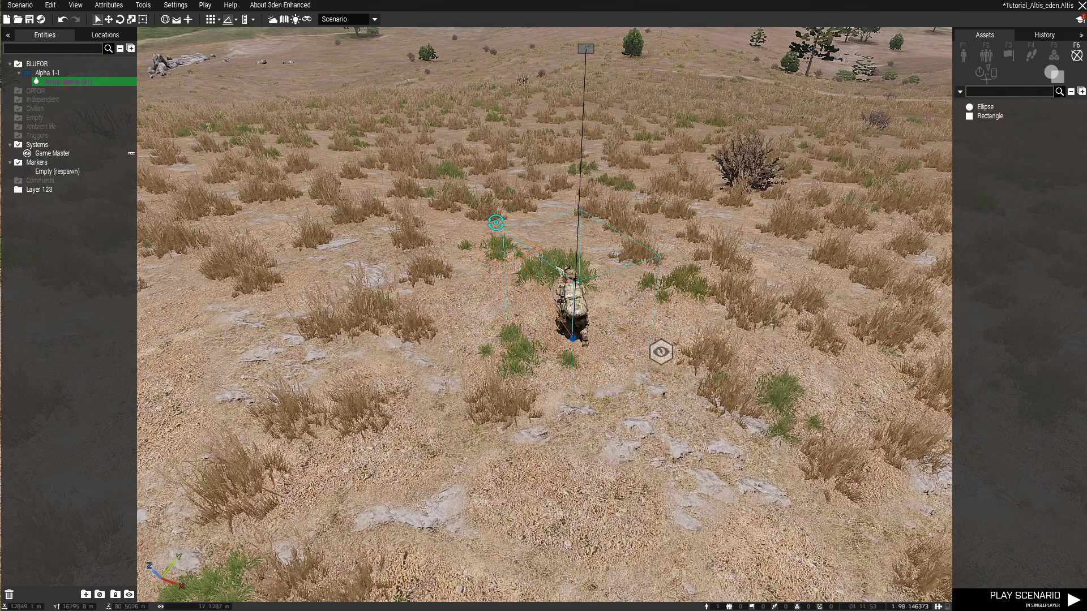
click(460, 244)
Show the placeable props and search the assets for "H-barrier" while approaching the gap in the outpost's perimeter wall
key(d)
right_drag(550, 444, 296, 412)
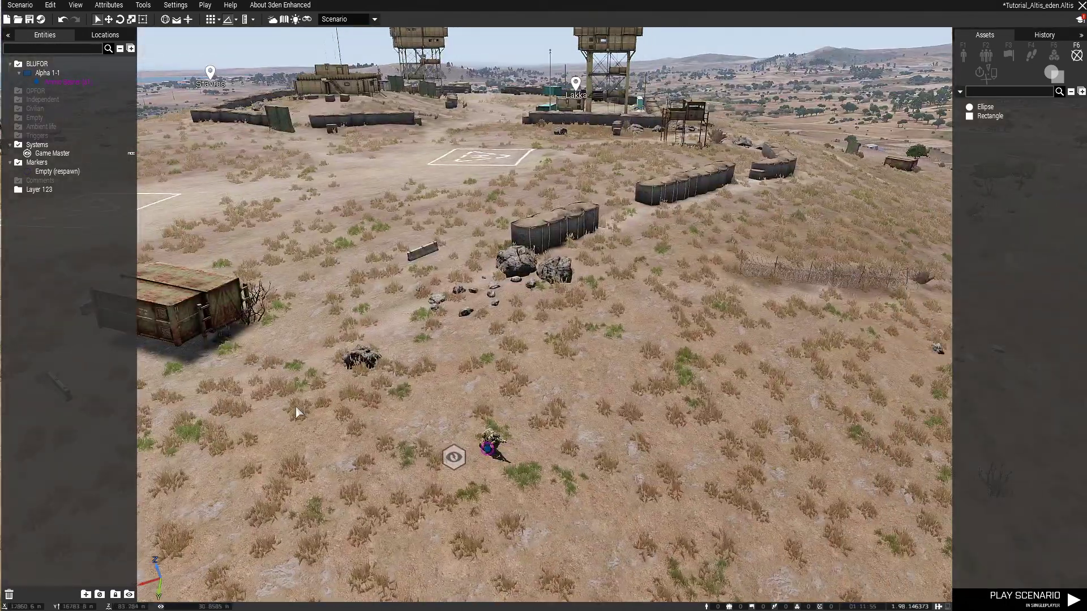
right_drag(436, 402, 416, 435)
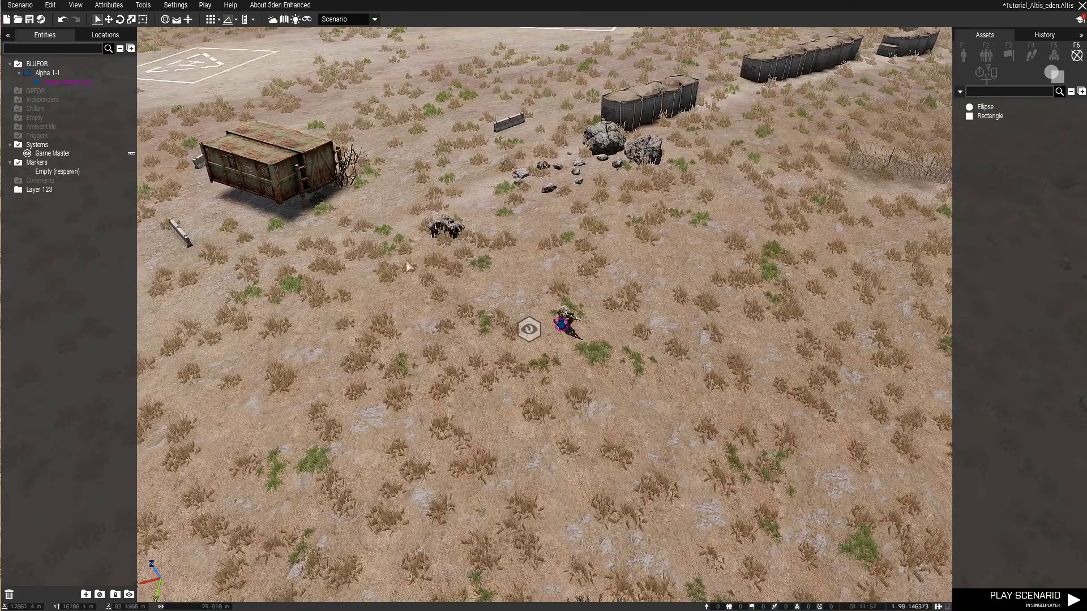
click(964, 55)
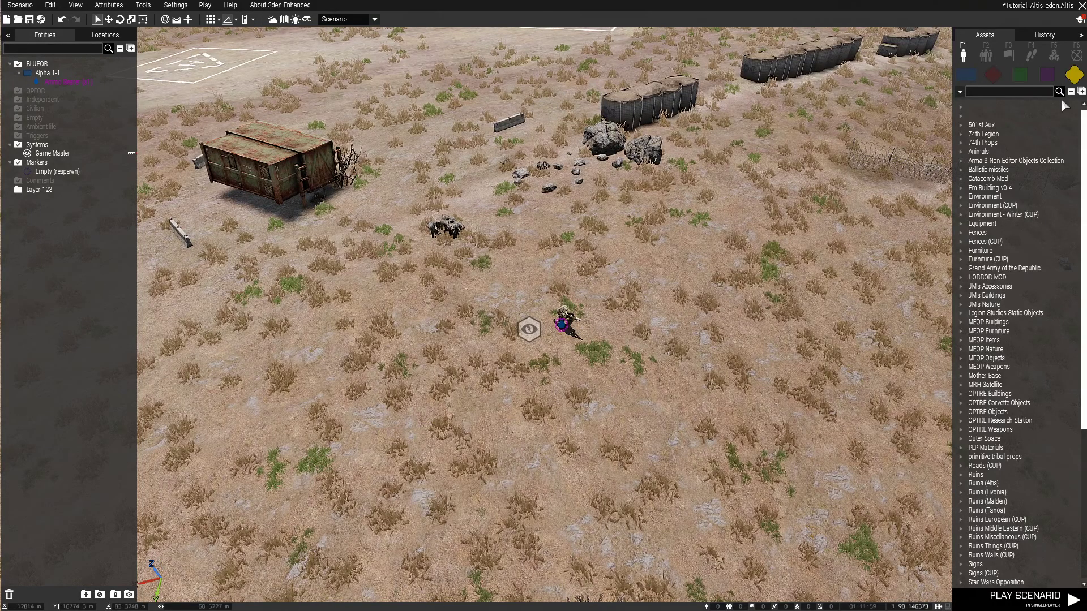
right_drag(700, 255, 667, 268)
key(a)
key(w)
key(w)
right_drag(670, 275, 928, 123)
click(974, 94)
text(H-barrier)
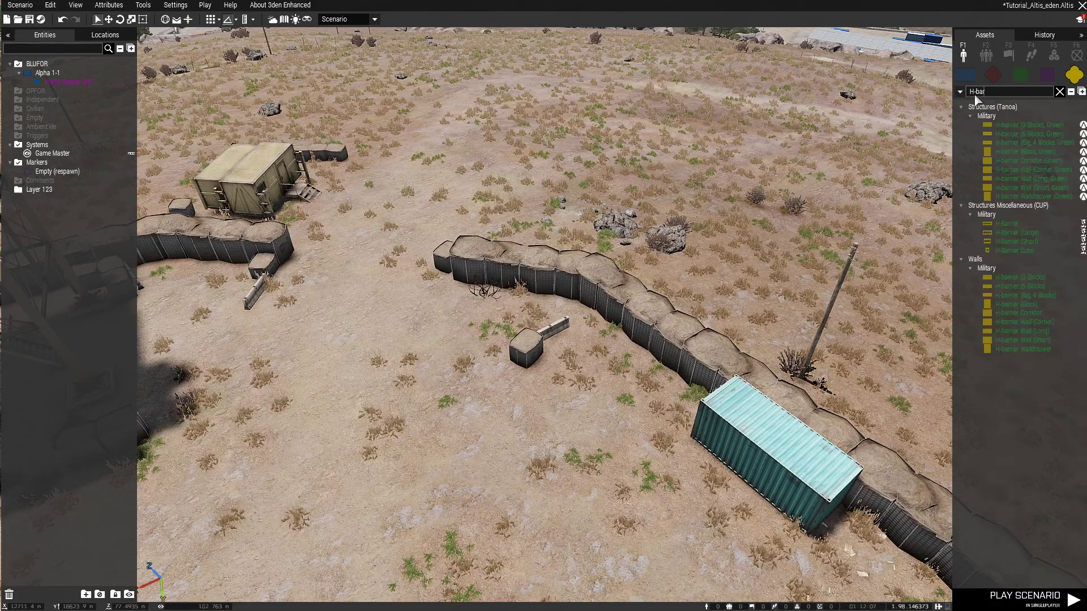
Place an H-barrier (Big, 4 Blocks) in the perimeter wall gap, rotate it parallel to the wall, and join it to the adjoining barrier
right_drag(657, 273, 635, 267)
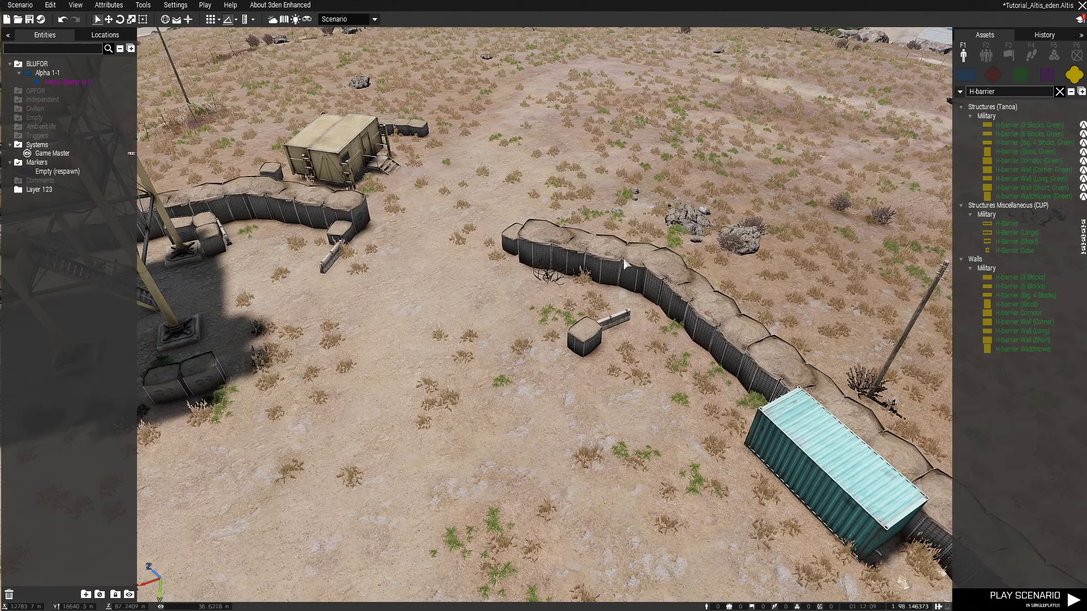
key(w)
right_drag(660, 318, 699, 342)
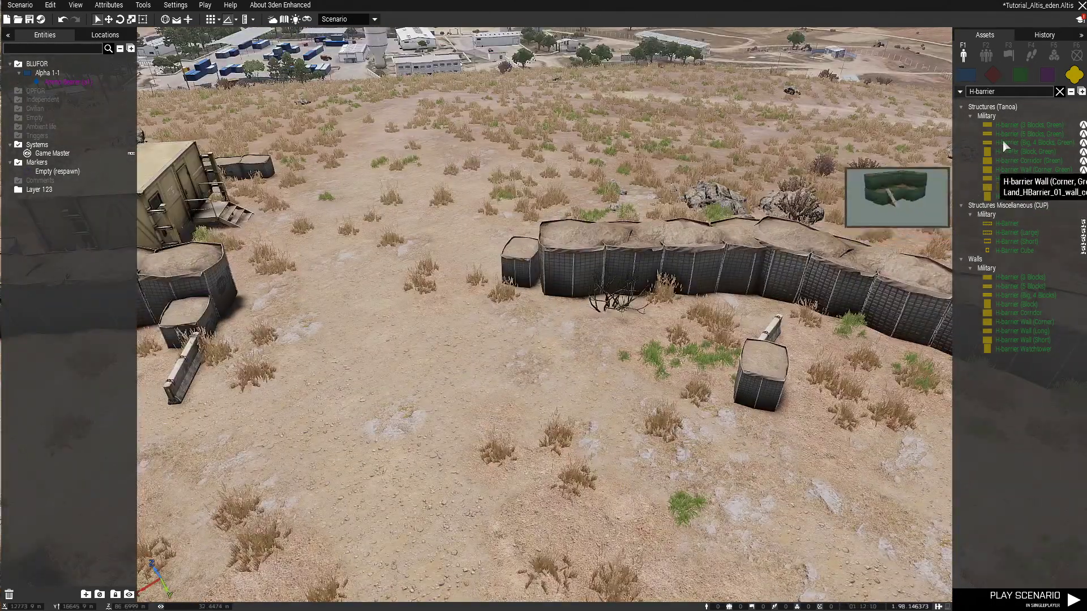
click(961, 107)
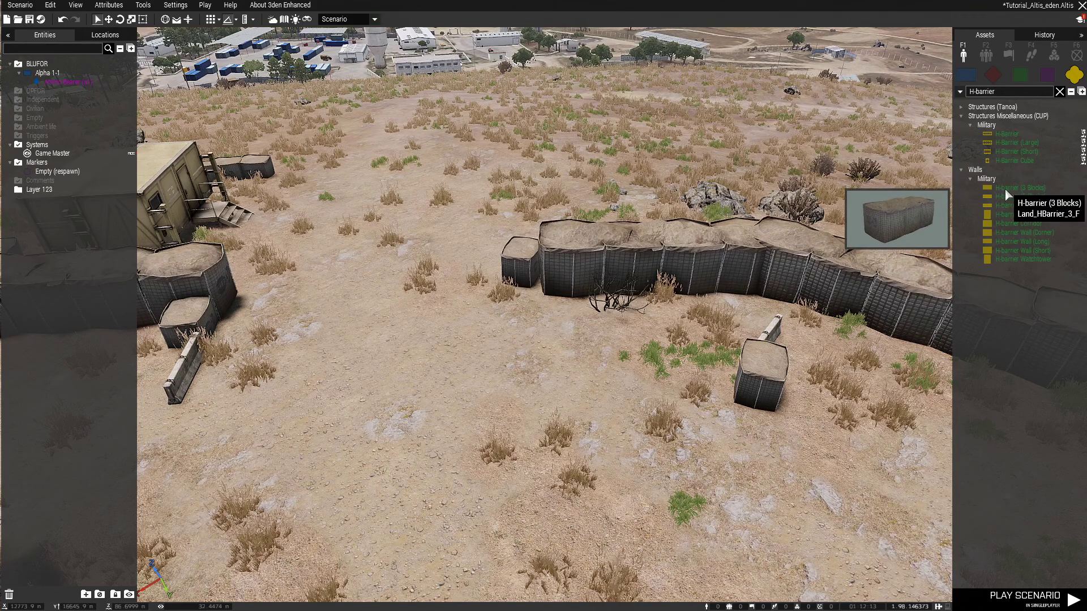
click(1003, 206)
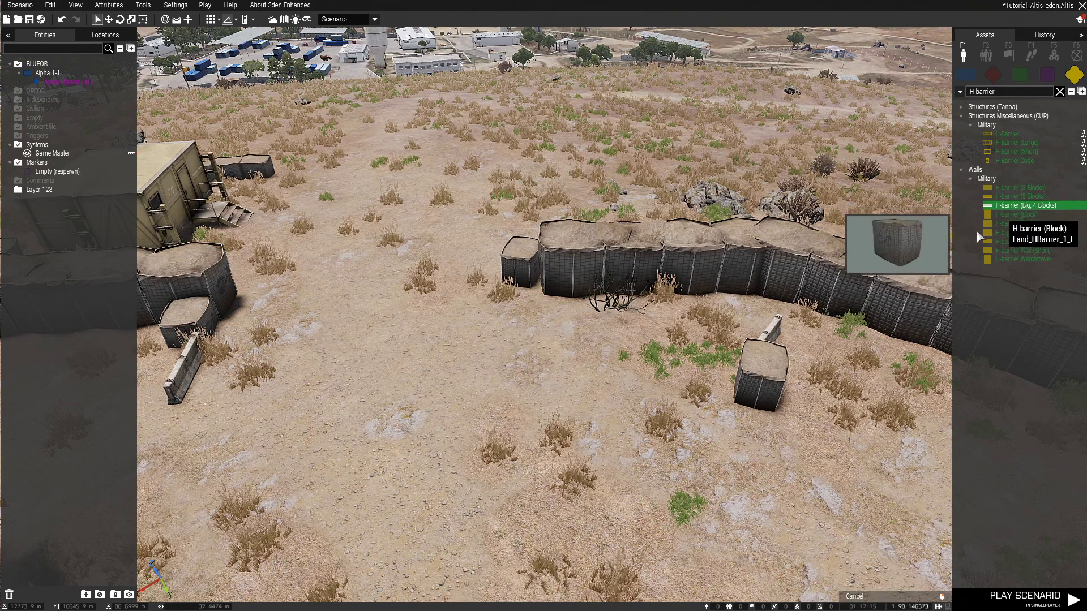
key(w)
key(a)
click(511, 373)
shift+drag(511, 373, 508, 277)
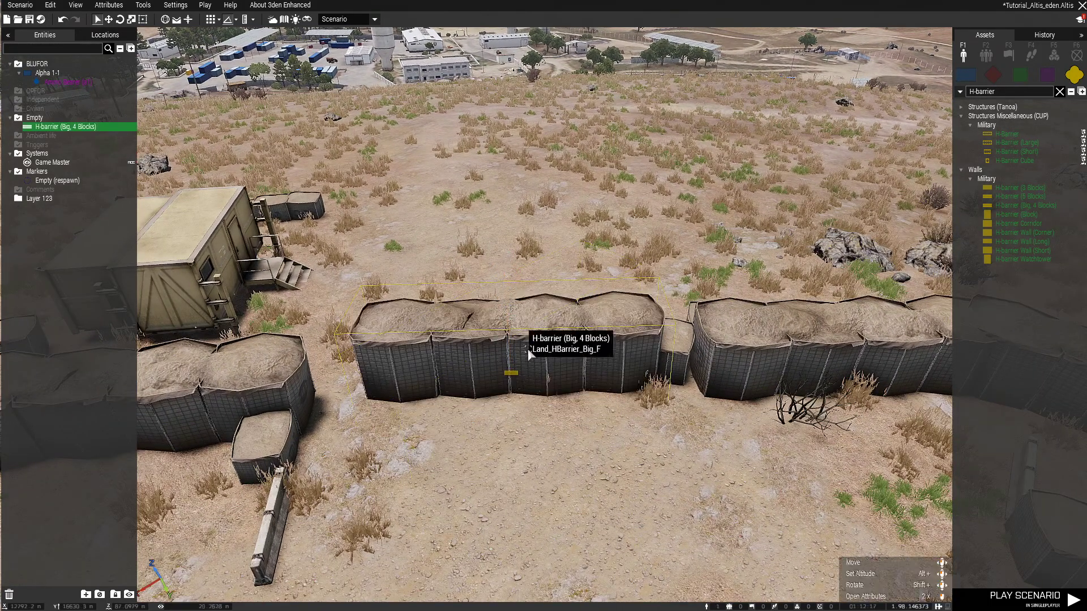
drag(524, 338, 582, 358)
Place a second H-barrier (Big, 4 Blocks) beside the first and rotate it to close the rest of the gap
click(374, 374)
shift+drag(379, 361, 349, 351)
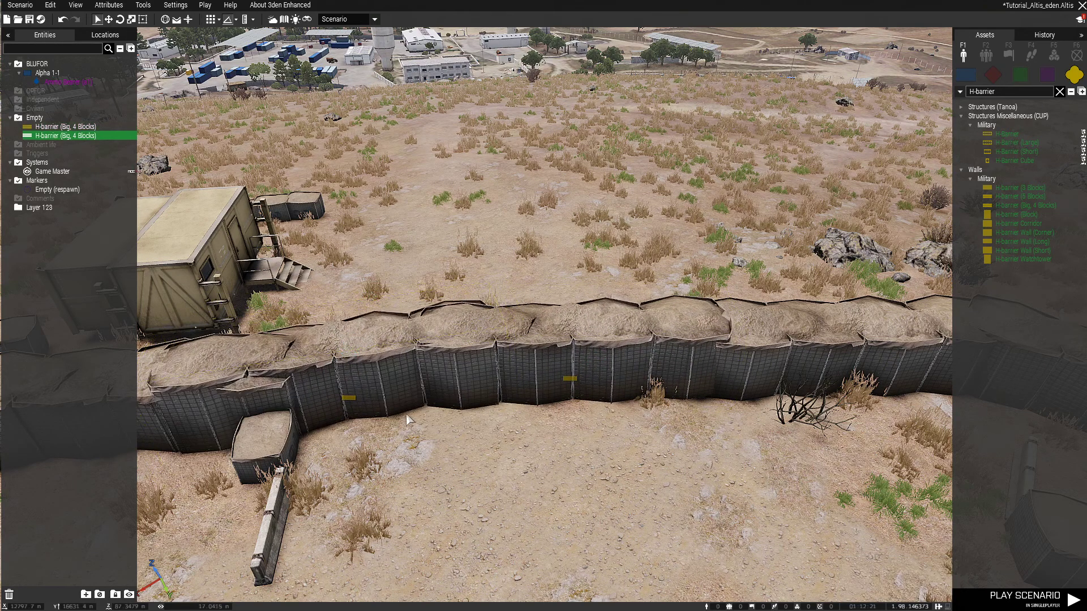
click(408, 424)
Examine how the two new H-barriers join the existing wall from both sides
key(w)
right_drag(481, 432, 495, 485)
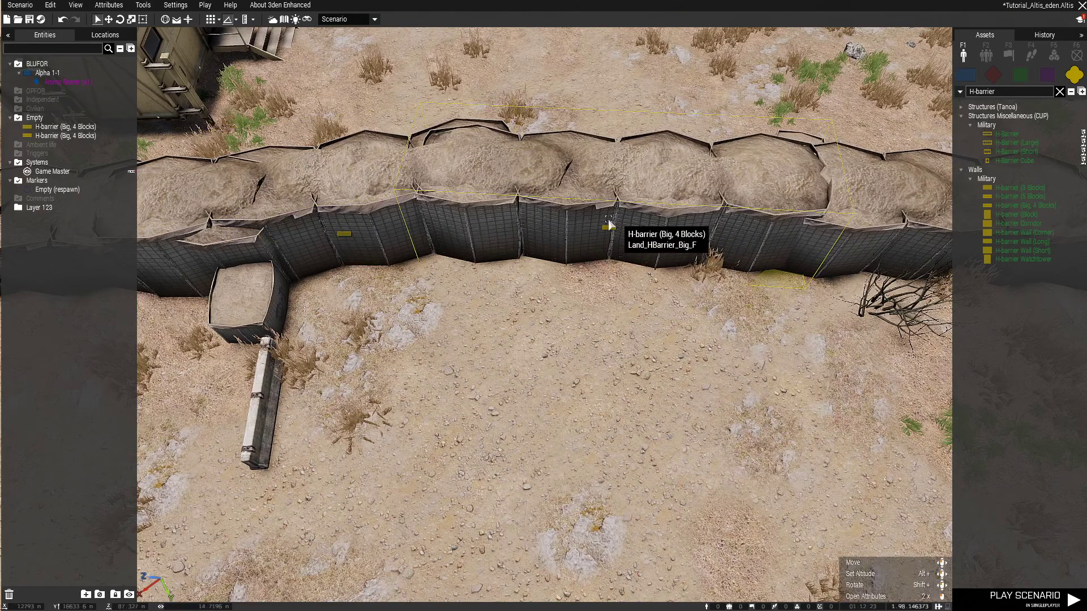
right_drag(590, 430, 605, 415)
key(a)
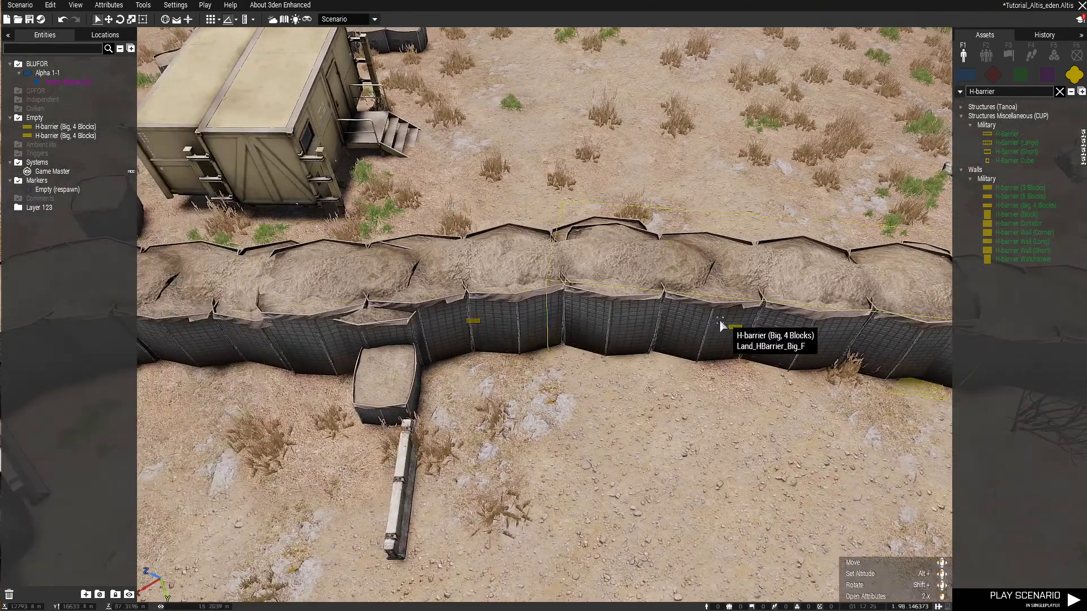
key(s)
right_drag(569, 406, 273, 435)
key(w)
key(s)
key(d)
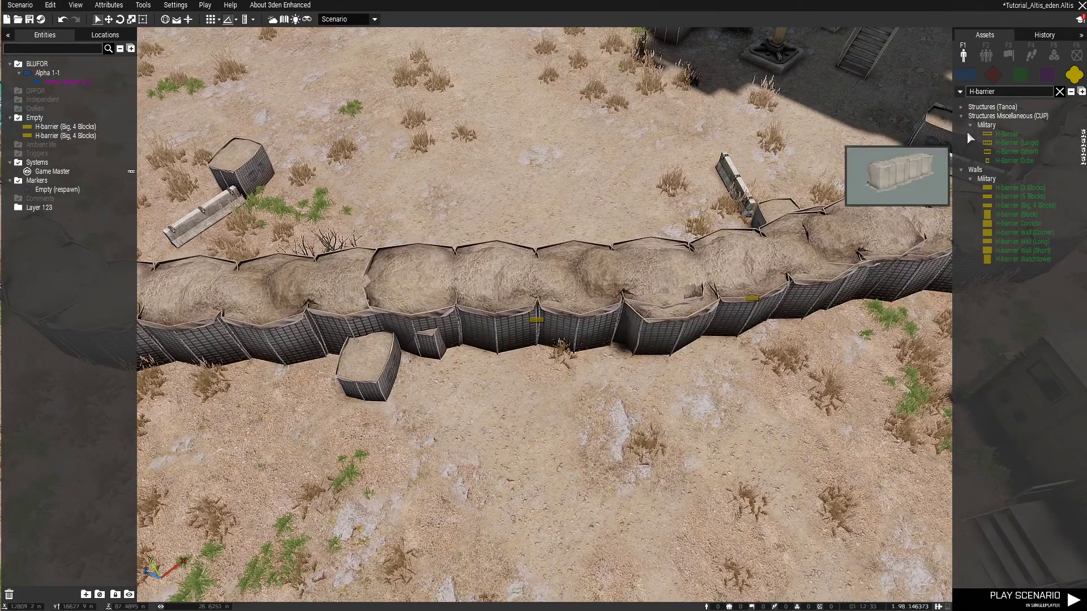
Place a crewed BLUFOR NATO Seara artillery vehicle on the open ground next to the new H-barriers
click(970, 75)
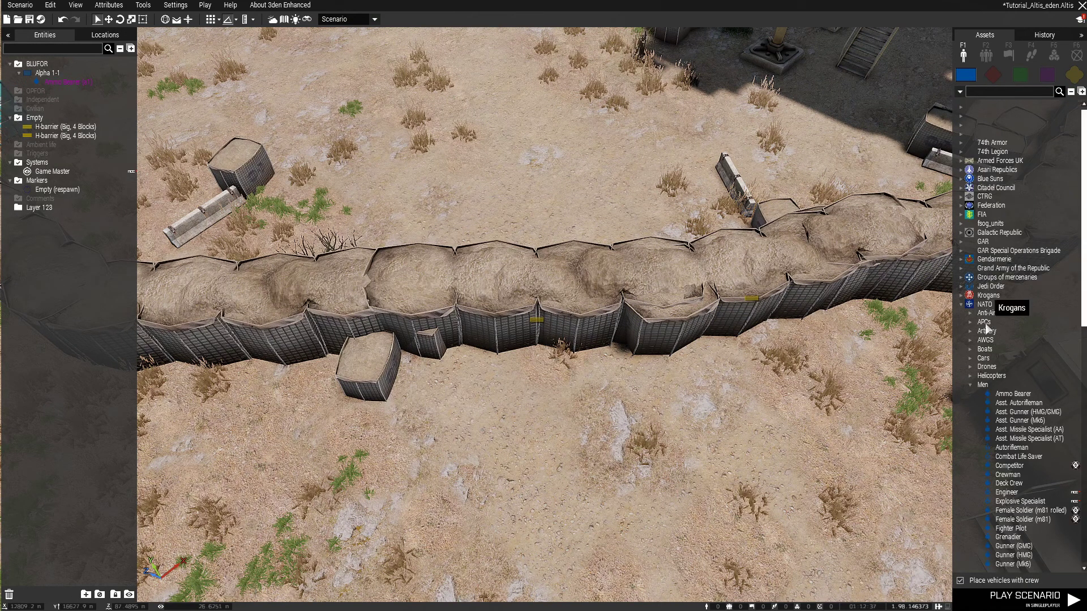
click(970, 331)
click(1002, 349)
click(588, 171)
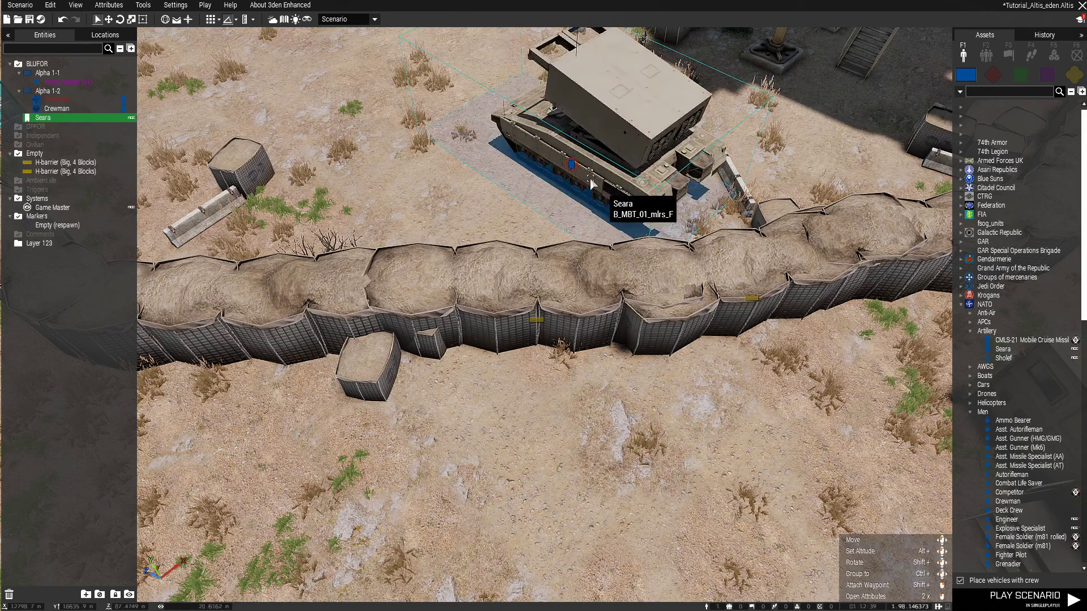
Move the Seara so it straddles the new H-barriers, deselect it, and check the overlap from along the wall
drag(617, 182, 618, 321)
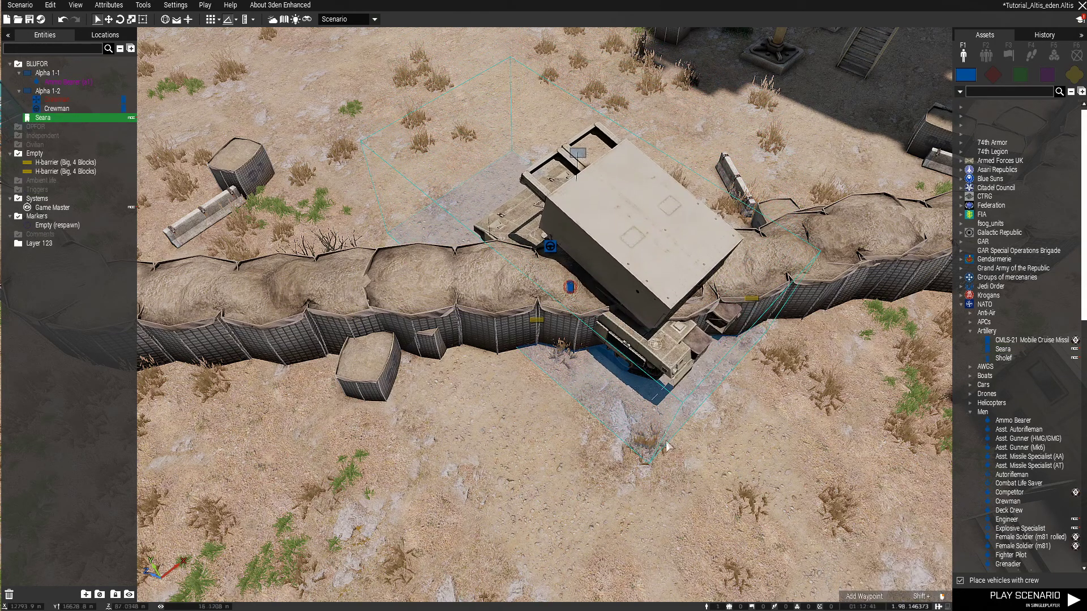
right_drag(424, 389, 552, 364)
right_drag(557, 406, 570, 483)
right_drag(432, 362, 484, 349)
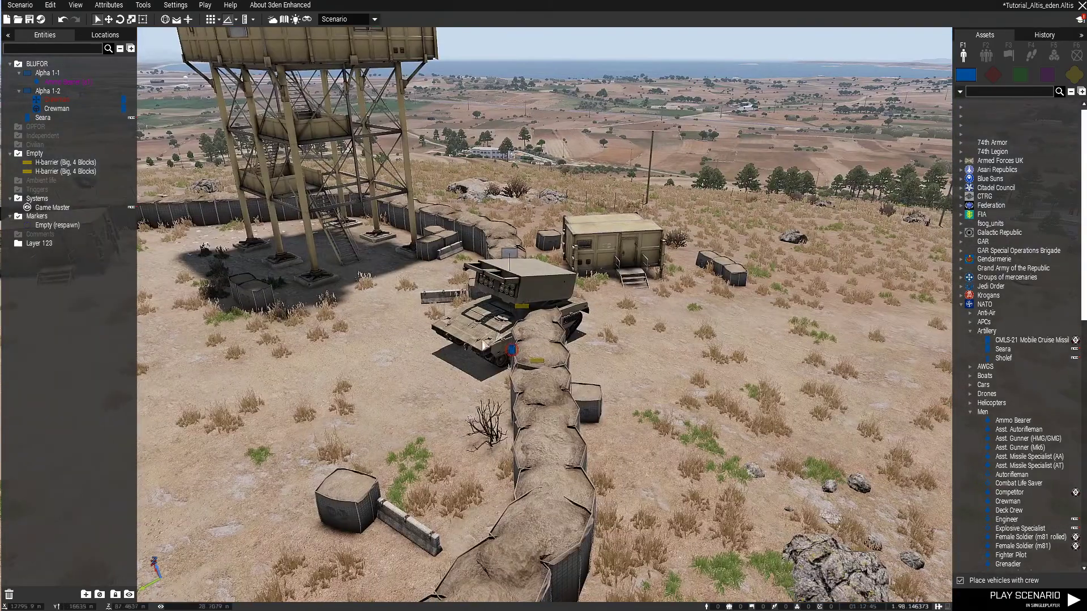
Move the Seara off the H-barriers onto the open ground, then delete it together with its crew
click(465, 349)
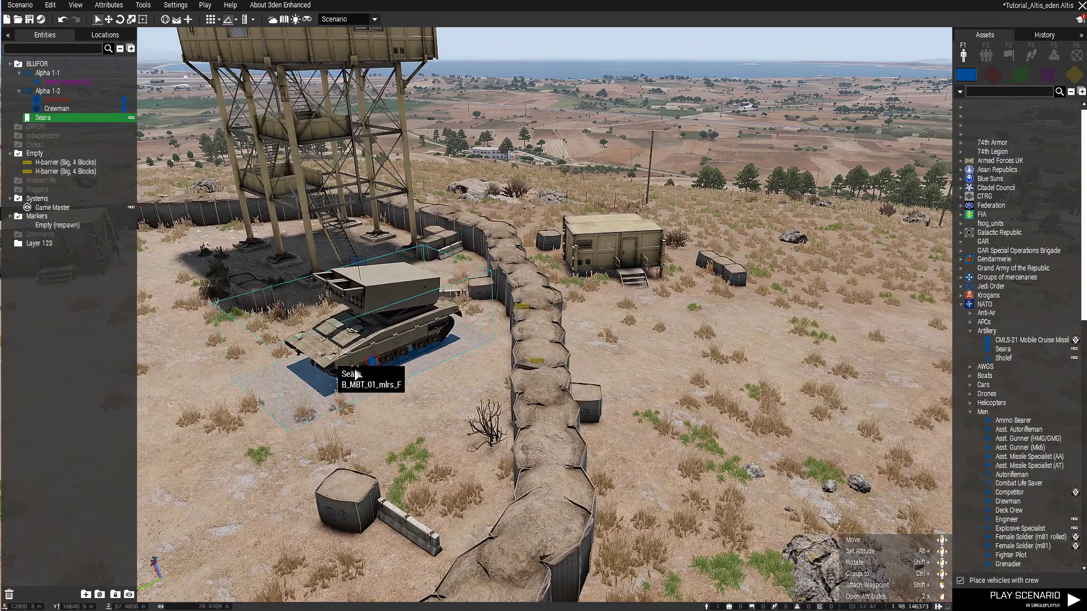
scroll(466, 418, up, 5)
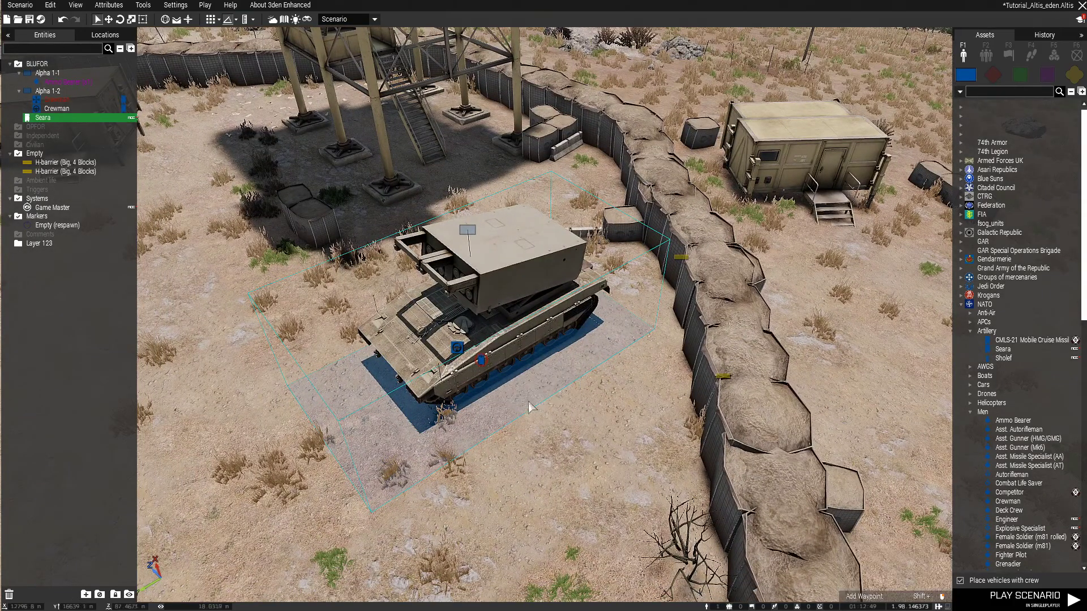
key(Delete)
Copy a placed H-barrier (Big, 4 Blocks), paste it at the wall corner near the tower, and rotate and align it as an extension
key(d)
right_drag(582, 381, 375, 369)
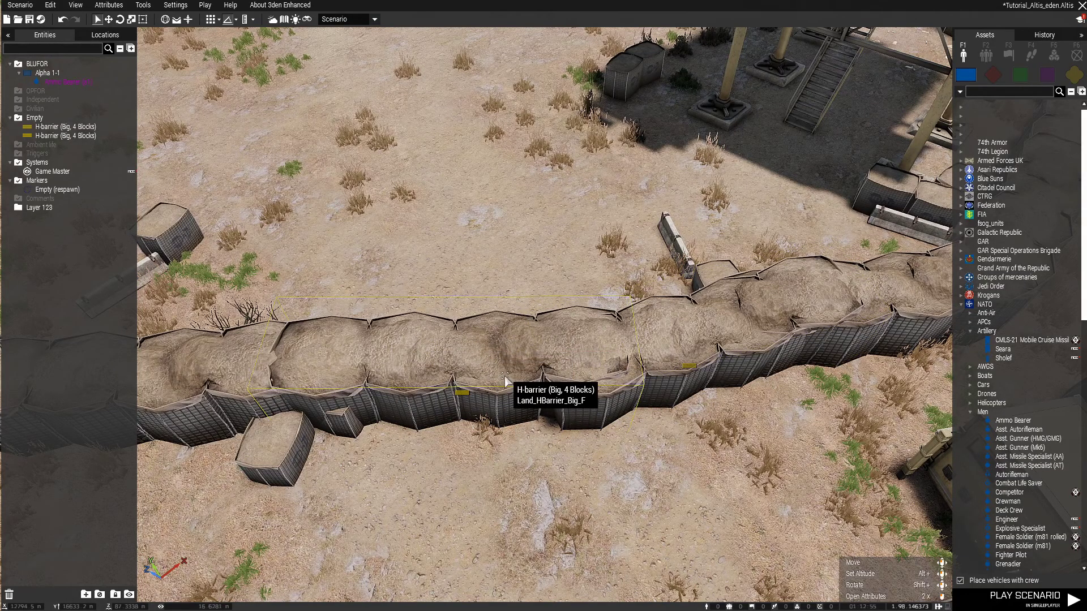
click(486, 362)
click(546, 476)
key(w)
right_drag(546, 477, 329, 426)
key(ctrl+v)
shift+drag(512, 291, 491, 232)
drag(541, 287, 485, 301)
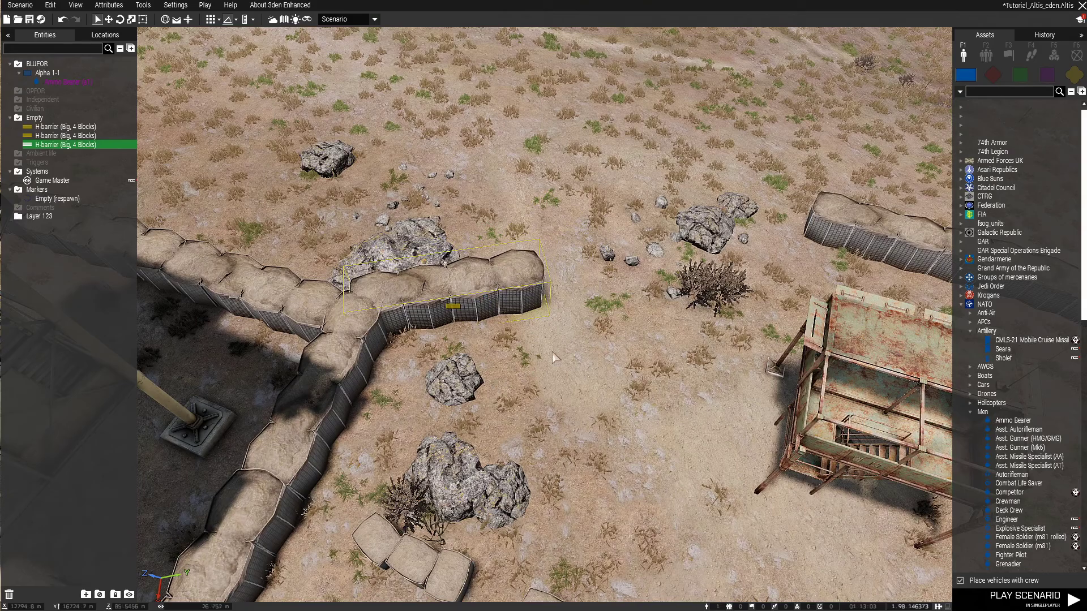
Paste two more H-barriers at the end of the new section to extend the wall toward the rusty guard post
key(ctrl+v)
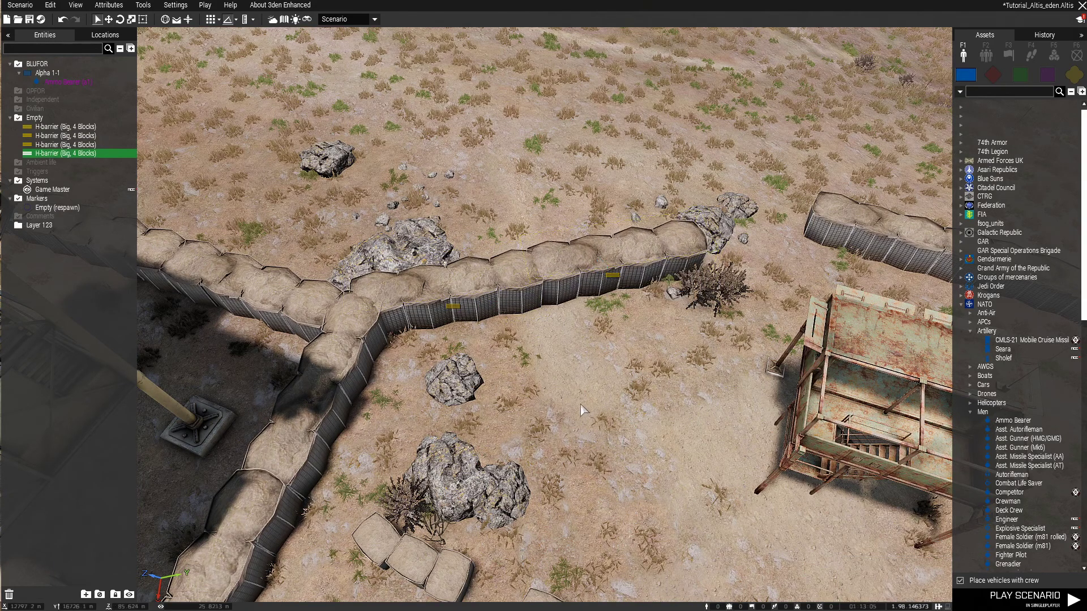
click(599, 299)
key(d)
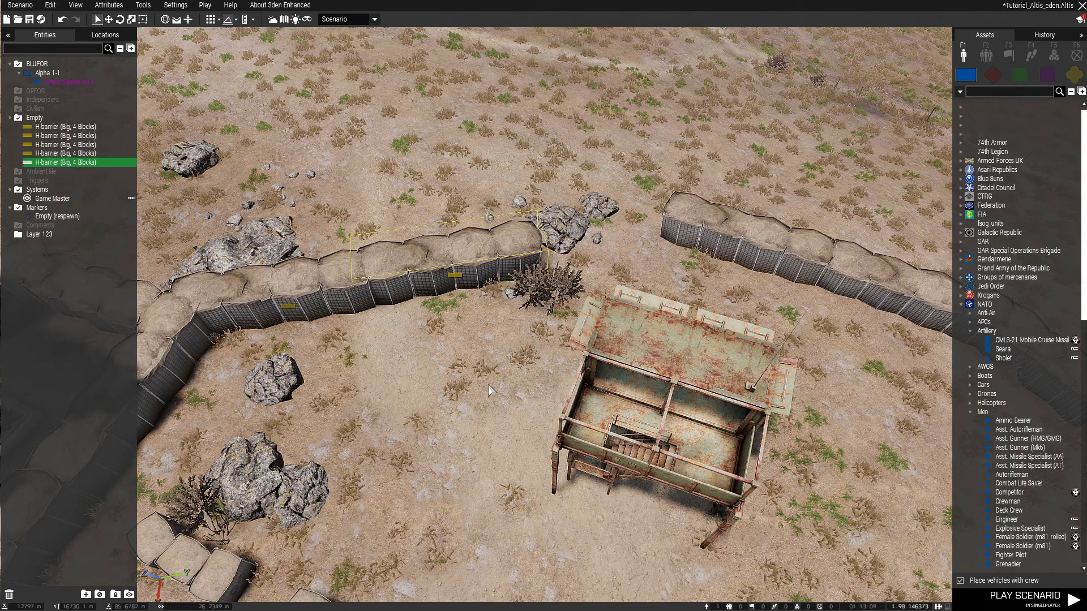
Pull the overlapping duplicate H-barrier out of the row, fit it into the remaining gap before the next wall section, and deselect it
scroll(461, 279, up, 6)
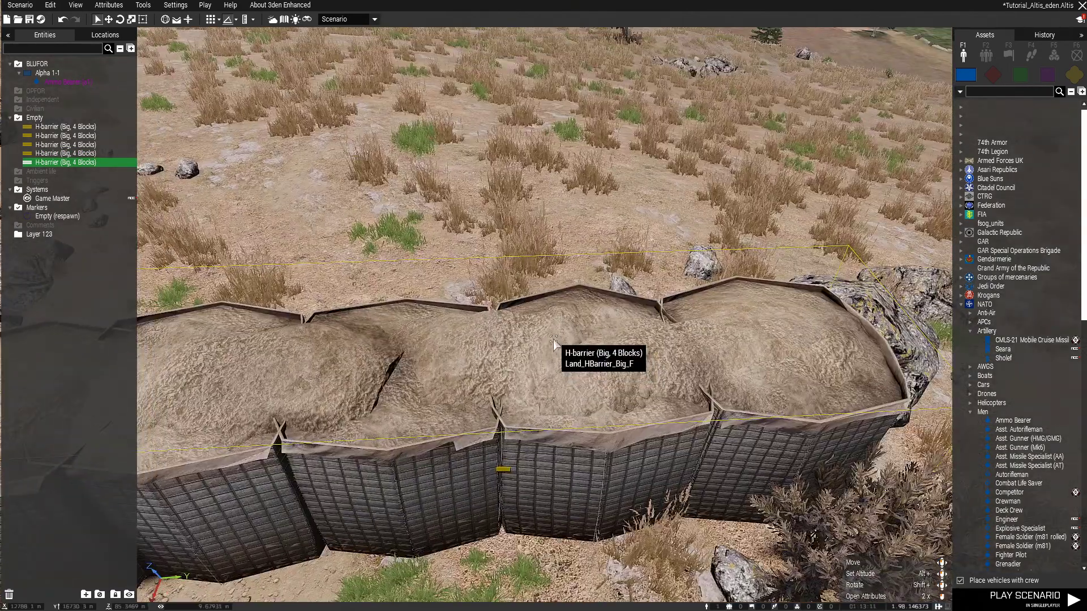
drag(527, 359, 486, 258)
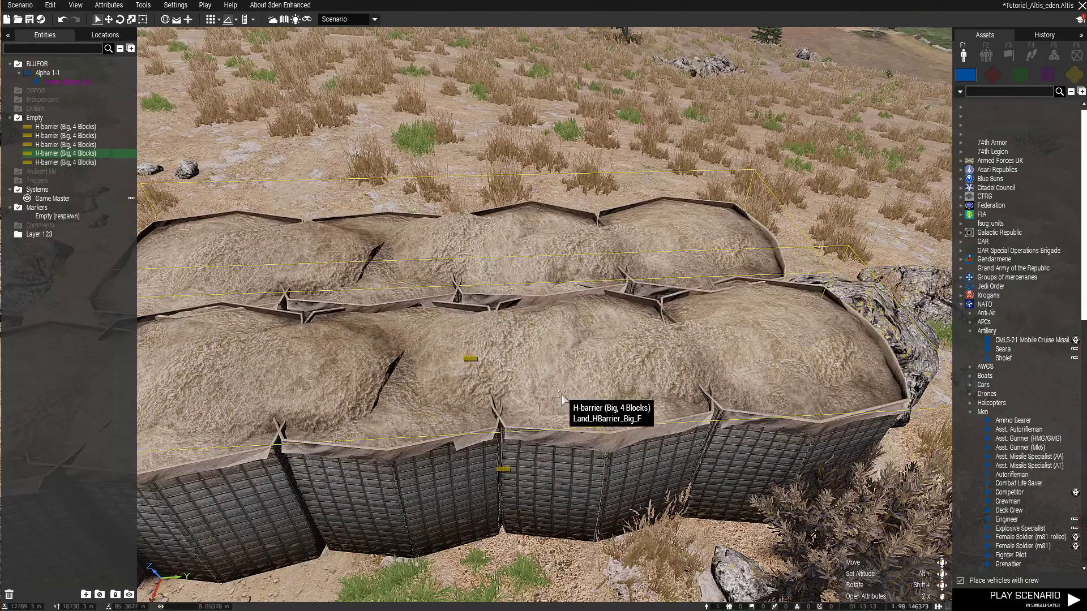
key(w)
right_drag(512, 467, 780, 445)
drag(702, 360, 509, 340)
key(a)
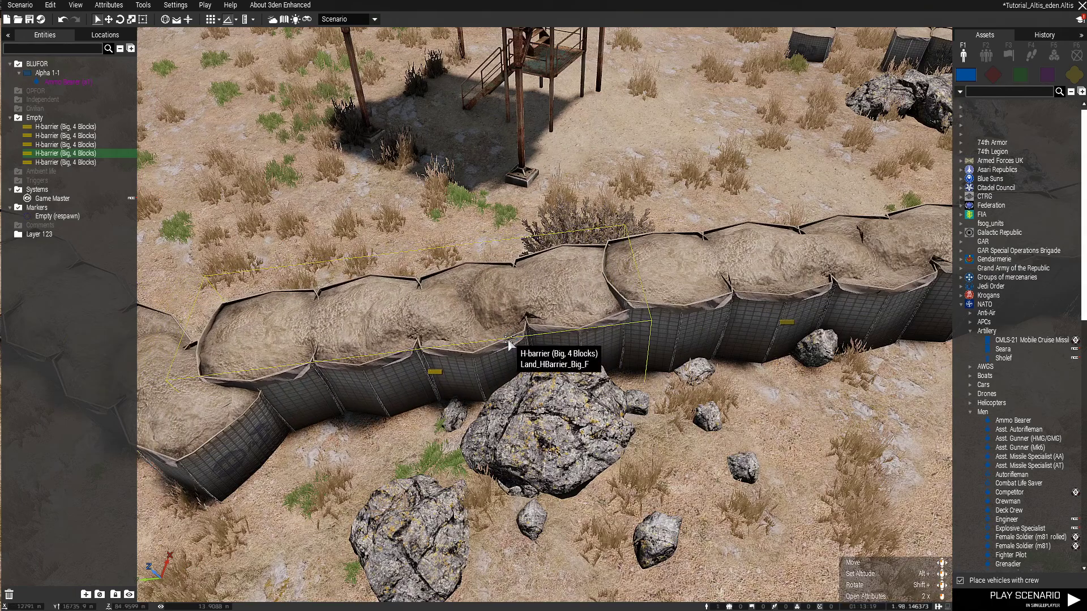
click(624, 490)
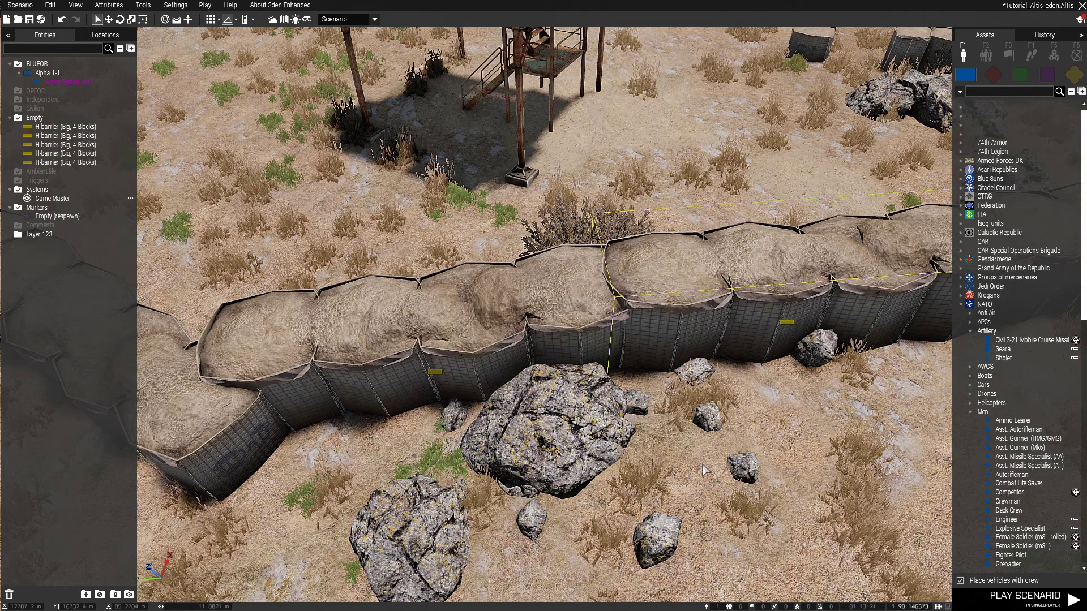
Paste another H-barrier at the wall corner and raise it into the air above the existing barriers
drag(801, 332, 576, 202)
key(a)
shift+drag(589, 249, 594, 136)
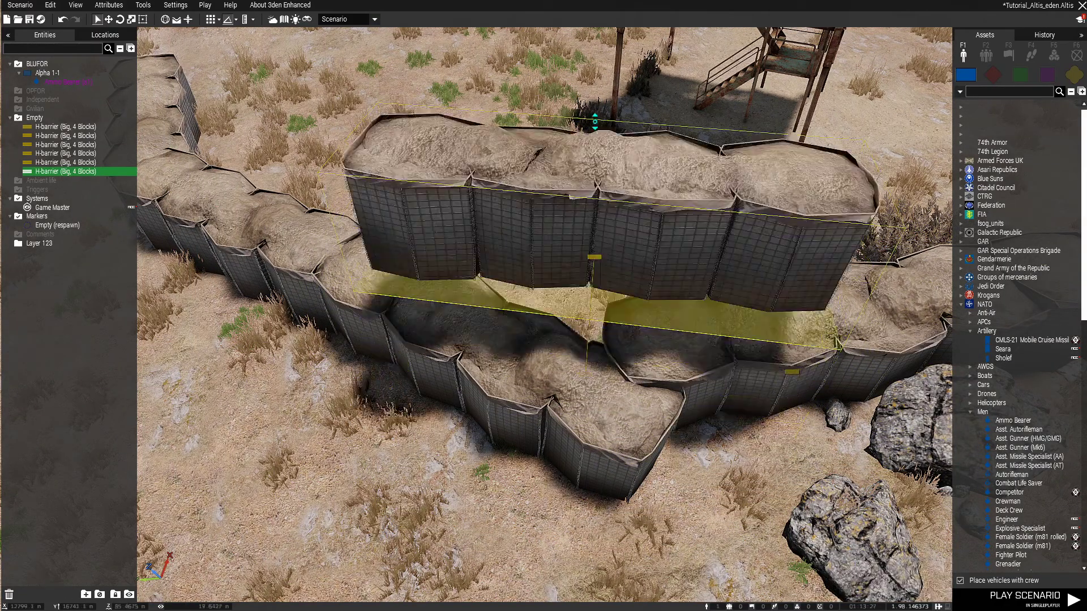
scroll(595, 402, down, 5)
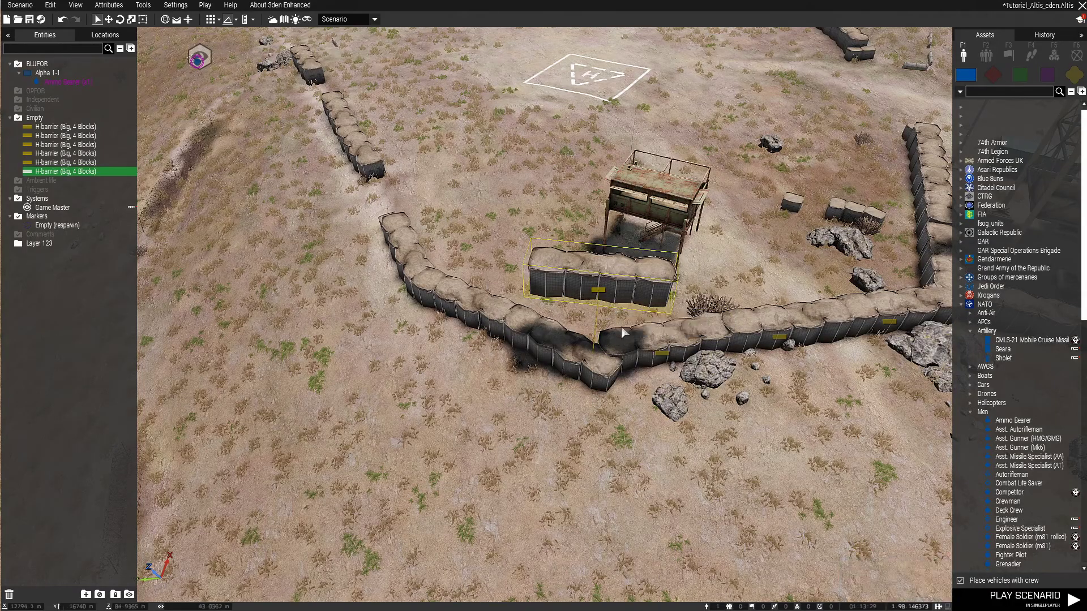
Paste a second floating H-barrier in front of the raised one, compare their heights from the side, and delete the new copy
key(ctrl+v)
scroll(587, 433, up, 8)
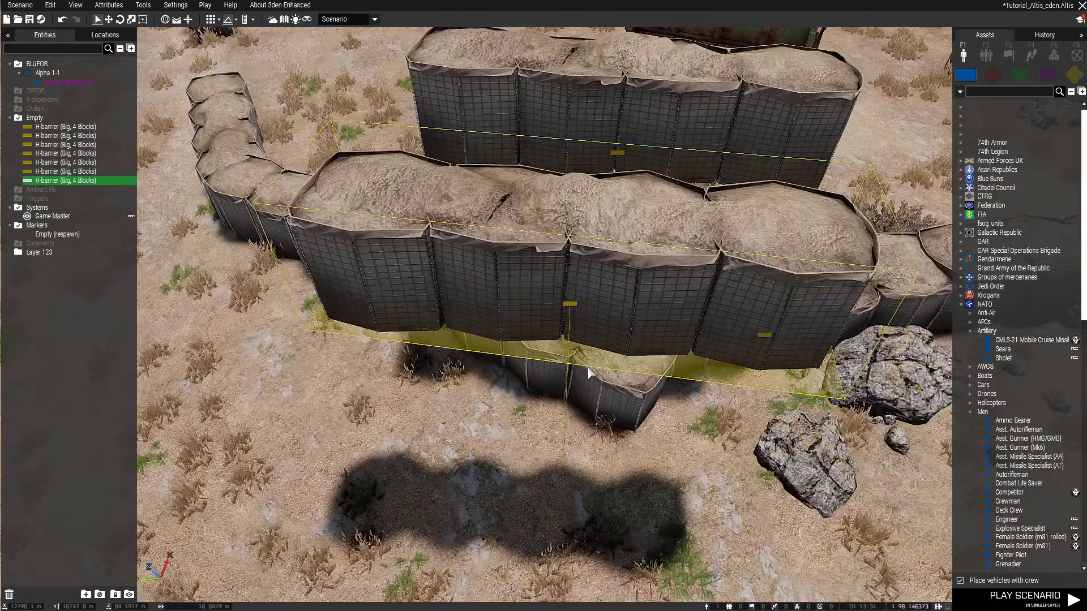
scroll(504, 304, down, 3)
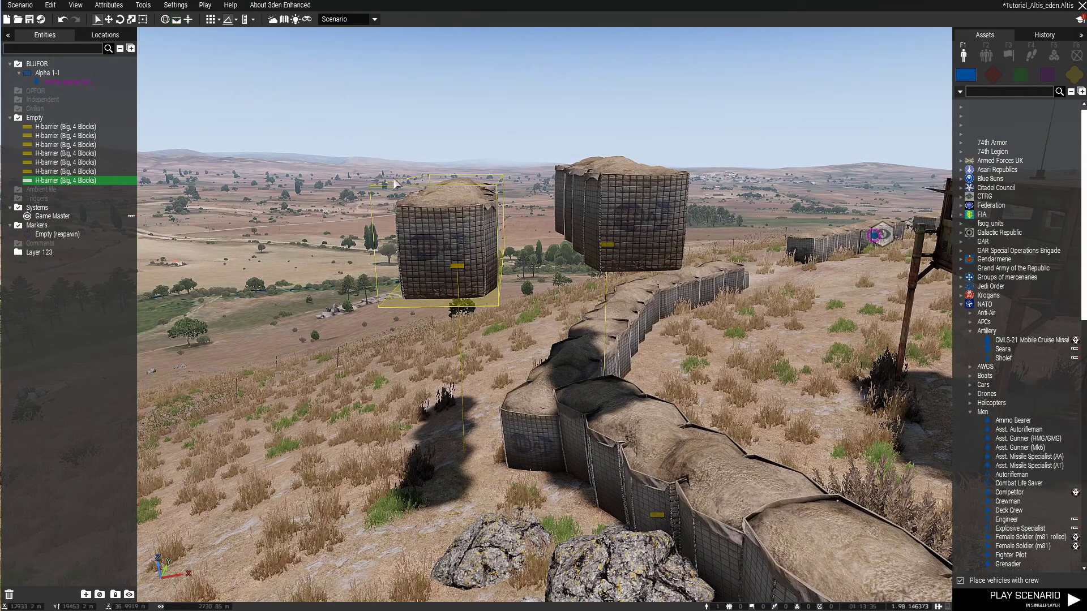
key(Delete)
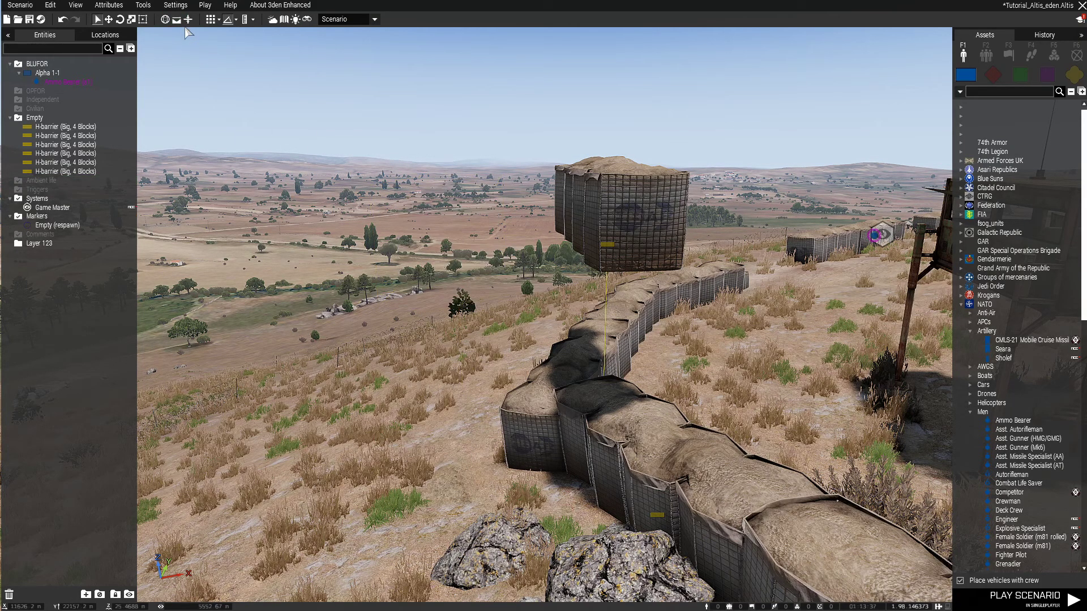
Paste a floating H-barrier copy again, adjust its position above the wall corner, and delete it
right_drag(270, 121, 334, 179)
key(ctrl+v)
right_drag(447, 427, 567, 437)
scroll(581, 485, down, 3)
drag(601, 485, 597, 347)
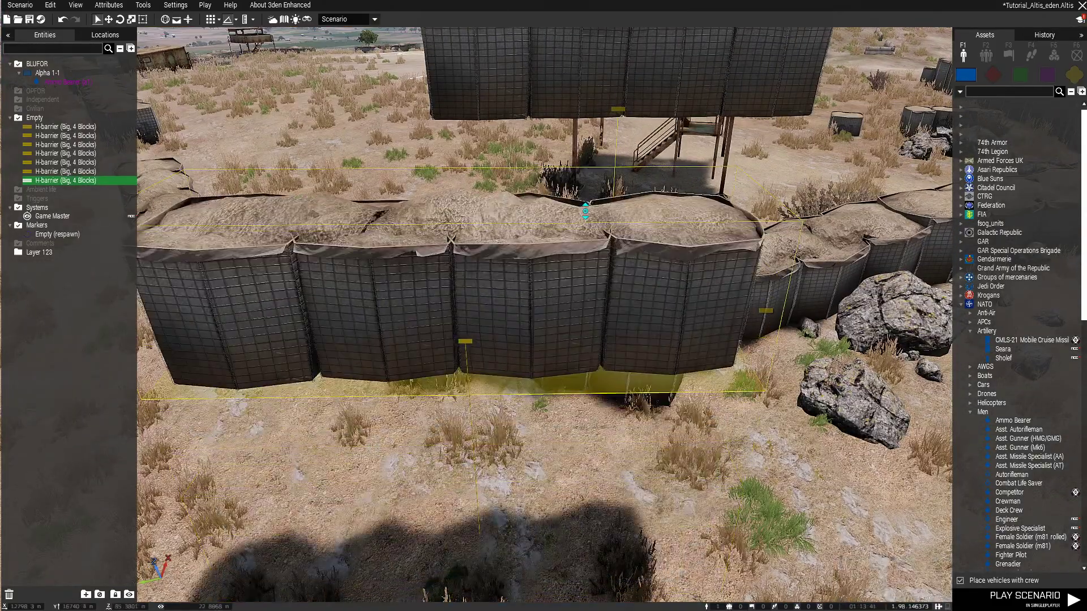
key(Delete)
Paste a floating H-barrier end to end with the raised one, view the pair, and delete both
scroll(595, 355, down, 5)
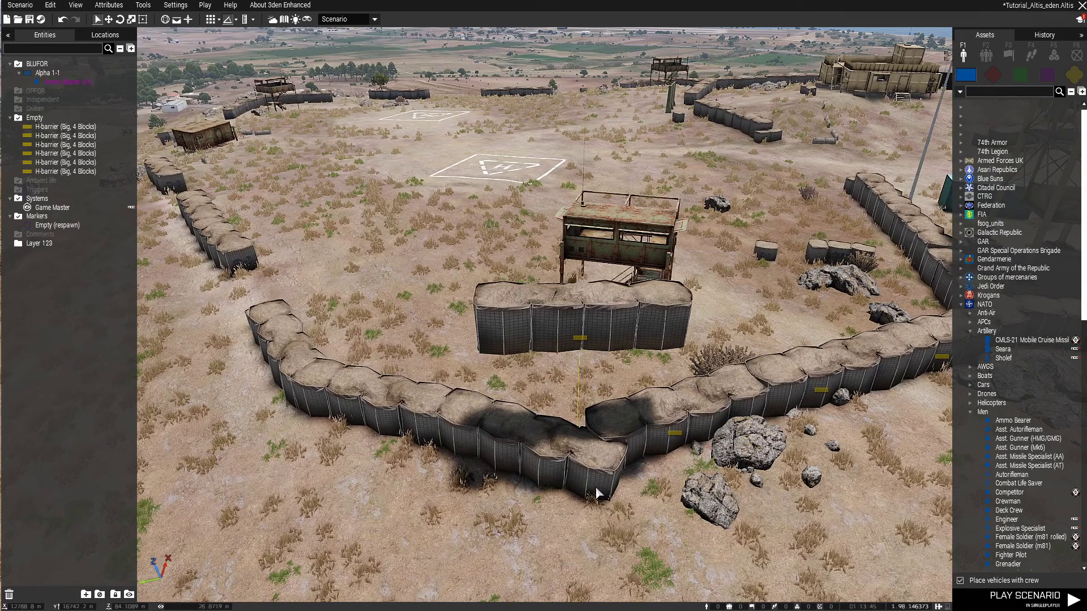
drag(578, 335, 363, 335)
scroll(368, 336, up, 5)
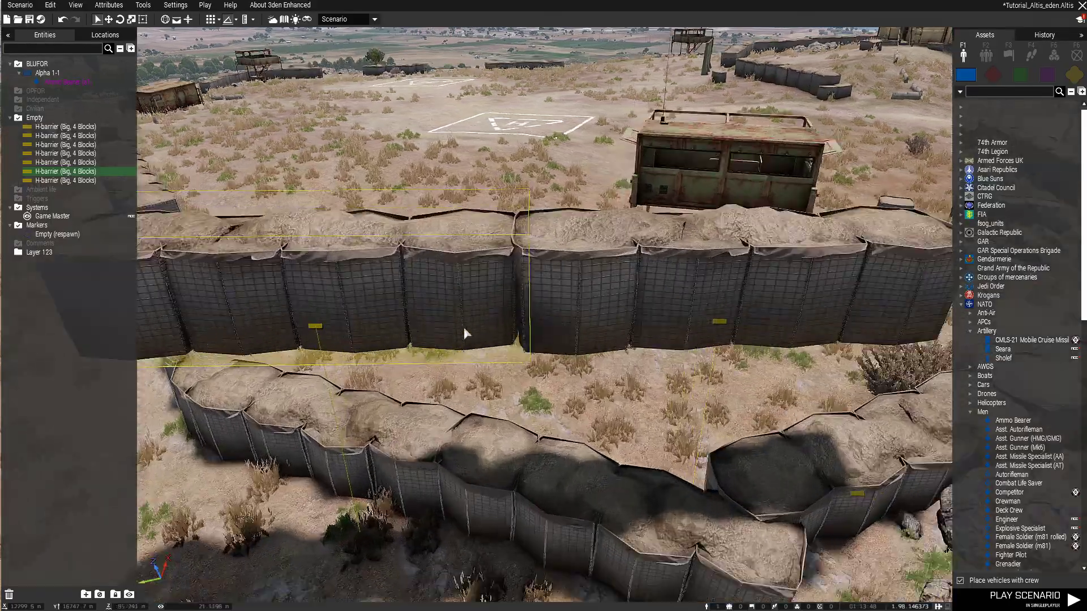
scroll(506, 302, down, 5)
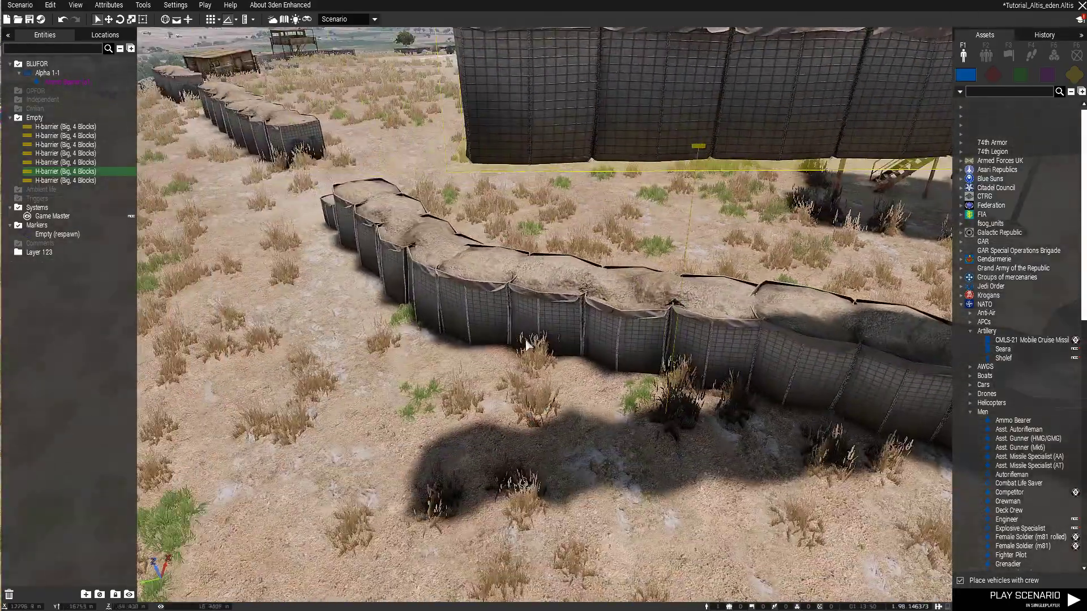
key(d)
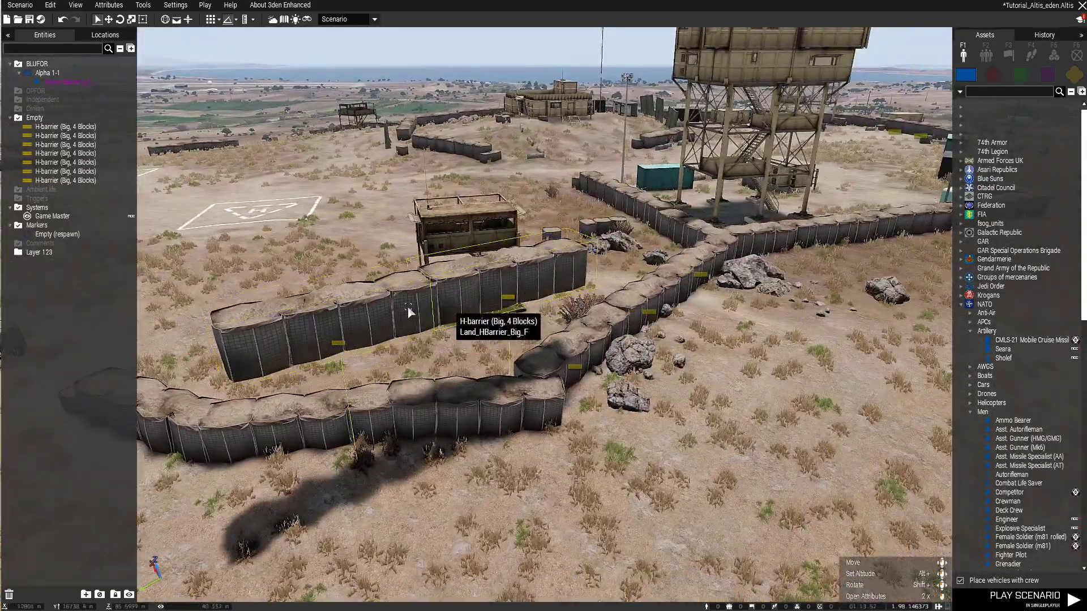
key(Delete)
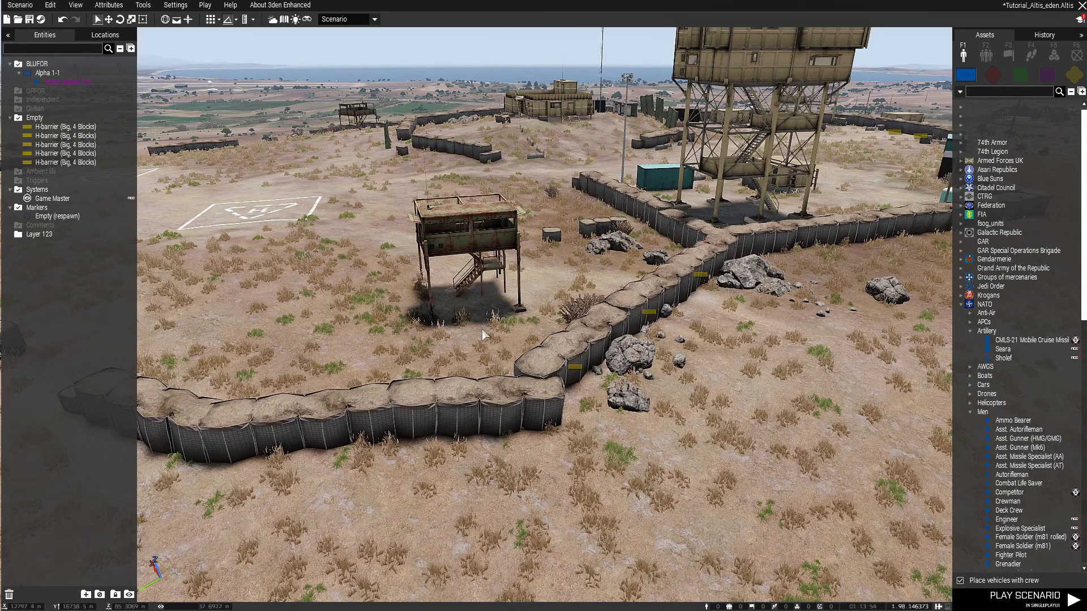
Paste an H-barrier into the gap farther along the perimeter wall and rotate it to connect the two wall ends
right_drag(486, 381, 435, 356)
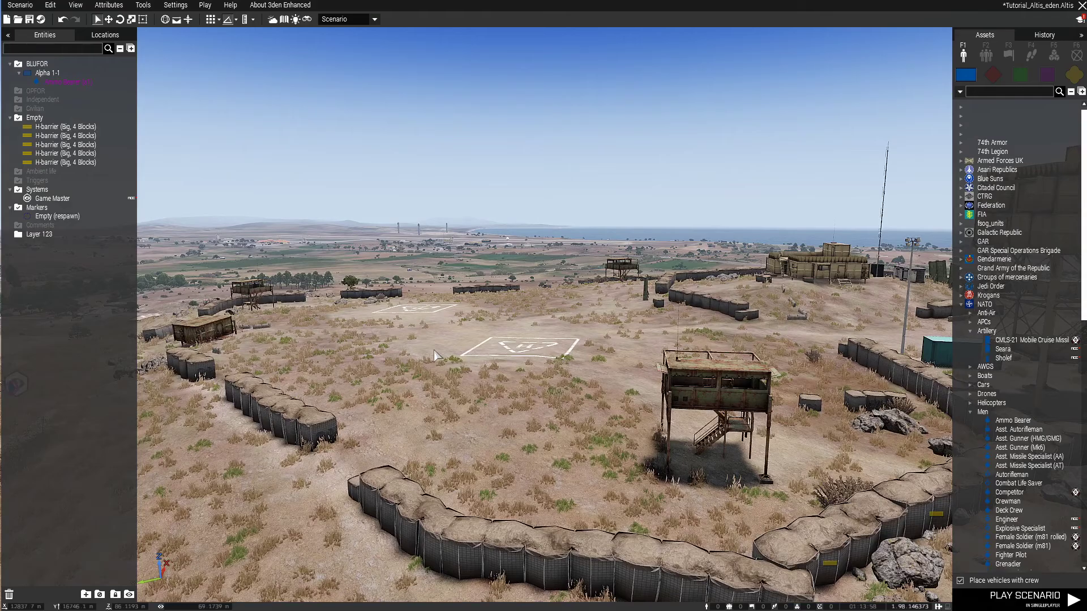
right_drag(433, 384, 510, 461)
key(w)
key(a)
key(ctrl+v)
shift+drag(598, 319, 603, 221)
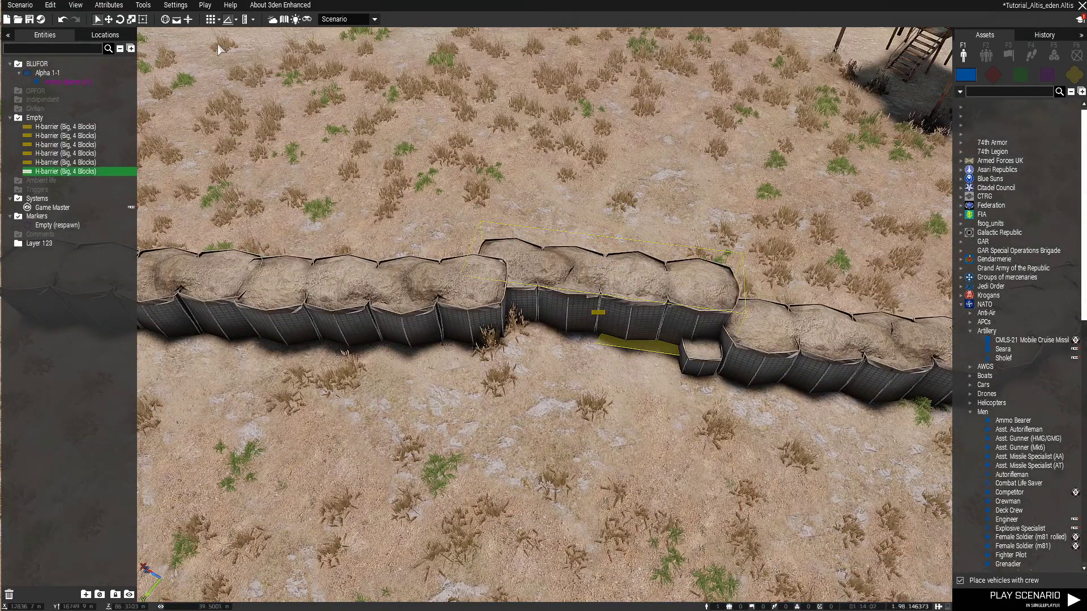
shift+drag(581, 284, 605, 318)
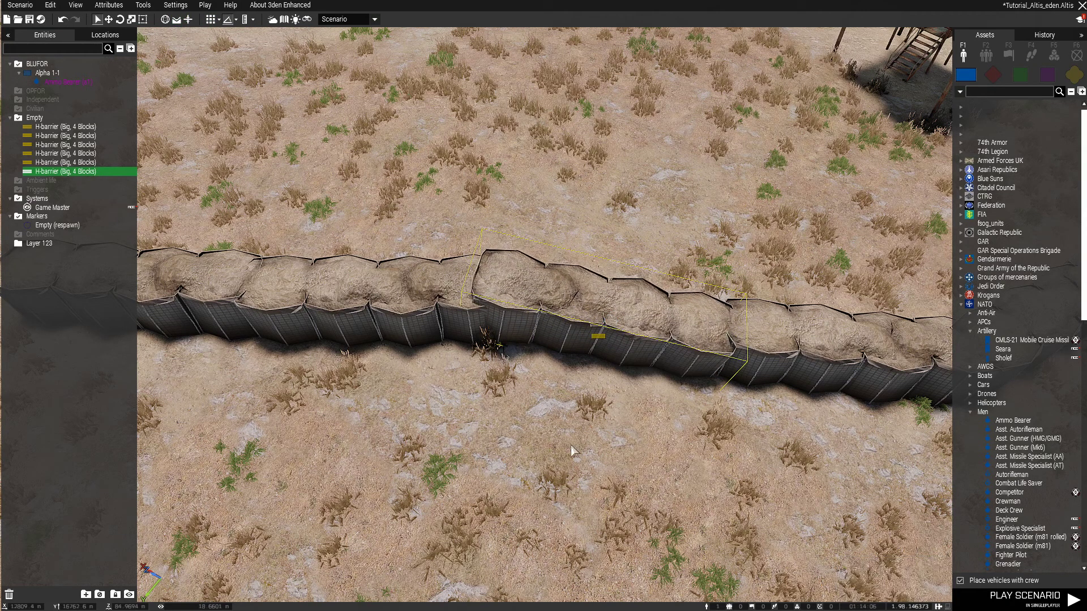
Paste another H-barrier at the next gap, toggle rotation grid snapping, and rotate and move the barrier into line
key(a)
key(ctrl+v)
shift+drag(335, 293, 268, 133)
click(226, 20)
shift+drag(328, 249, 378, 172)
key(a)
drag(595, 279, 581, 284)
Paste two more H-barriers end to end to continue the perimeter wall toward the rusty container building
key(a)
key(ctrl+v)
drag(445, 278, 462, 292)
key(a)
key(ctrl+v)
key(a)
right_drag(462, 292, 505, 347)
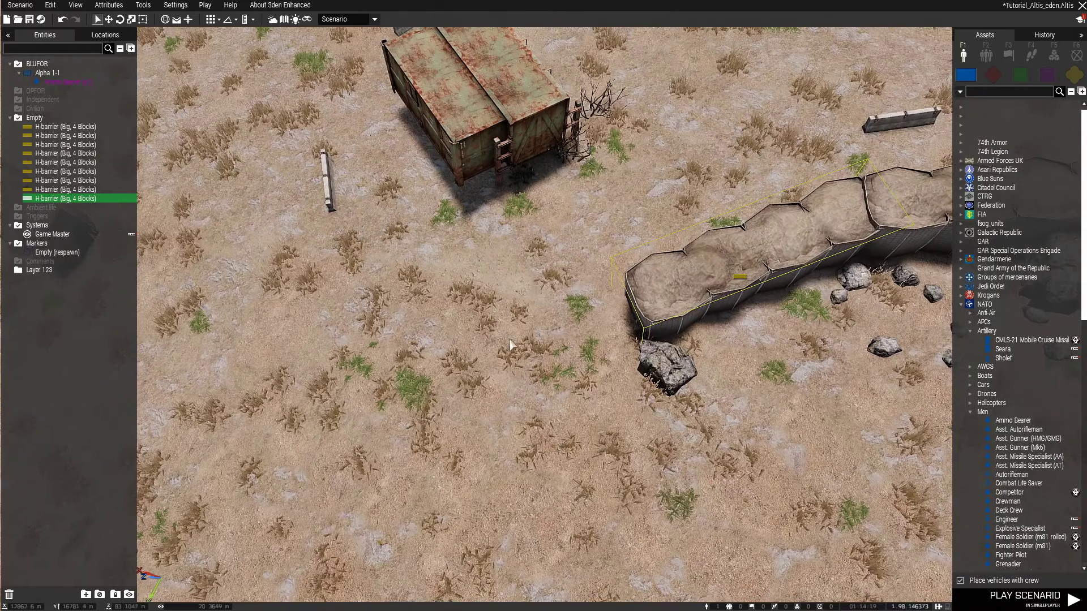
Paste two H-barriers beyond the wall's new end and rotate them so the wall curves past the rusty container building
key(ctrl+v)
shift+drag(516, 306, 517, 274)
key(a)
key(ctrl+v)
shift+drag(459, 305, 514, 165)
drag(468, 287, 515, 282)
Paste a final H-barrier, rotate it to meet the existing wall section beyond the container building, and deselect it
key(a)
right_drag(422, 306, 436, 303)
key(ctrl+v)
shift+drag(385, 294, 384, 224)
click(501, 433)
Select all the placed H-barriers around the base in one go
key(d)
right_drag(569, 499, 533, 478)
scroll(533, 478, down, 10)
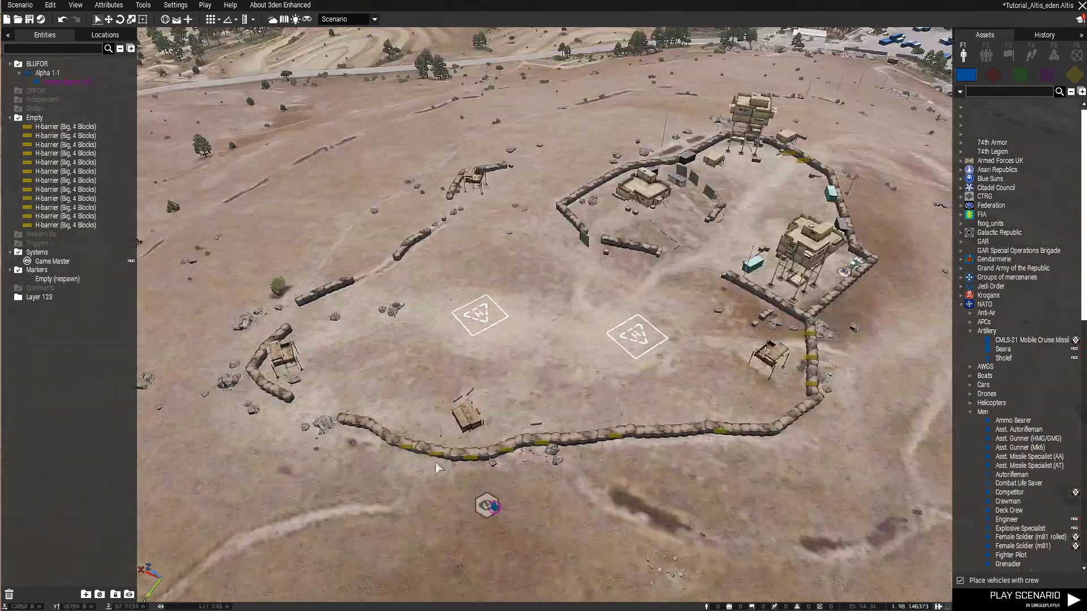
scroll(437, 464, down, 6)
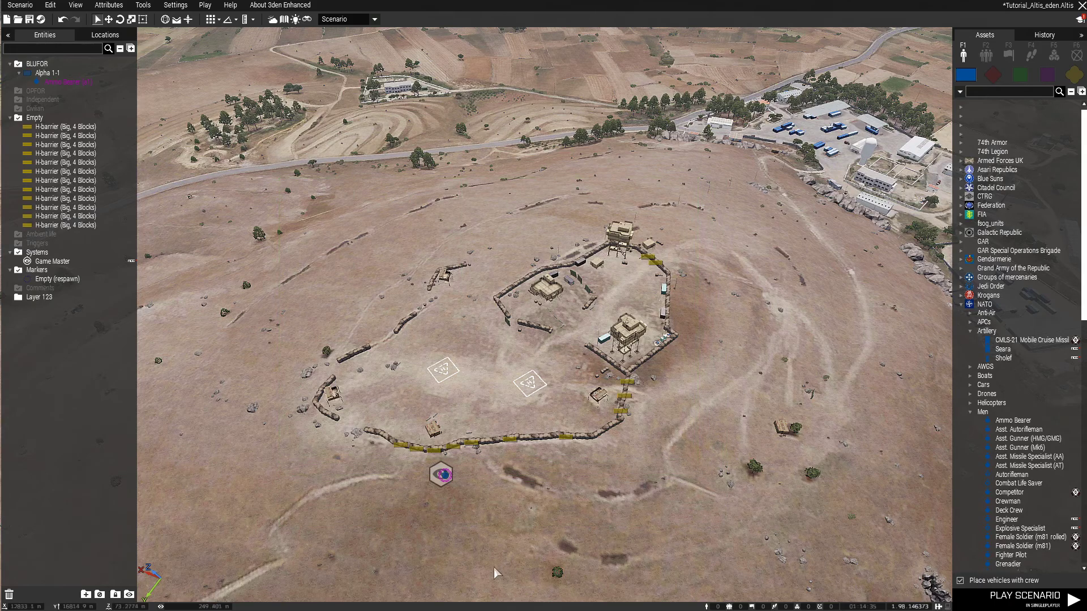
scroll(473, 505, up, 4)
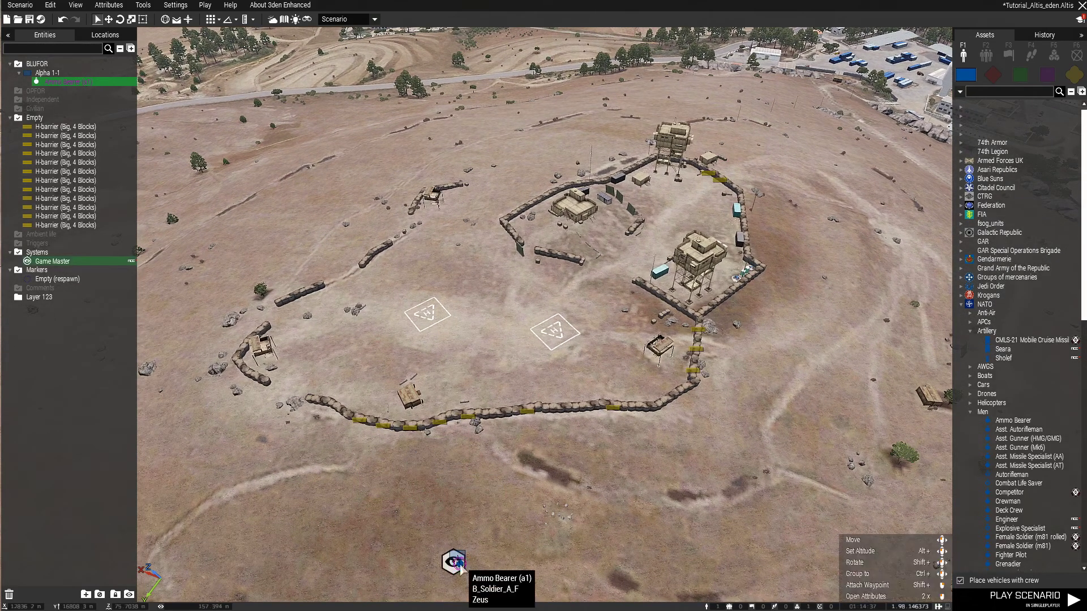
scroll(570, 518, down, 4)
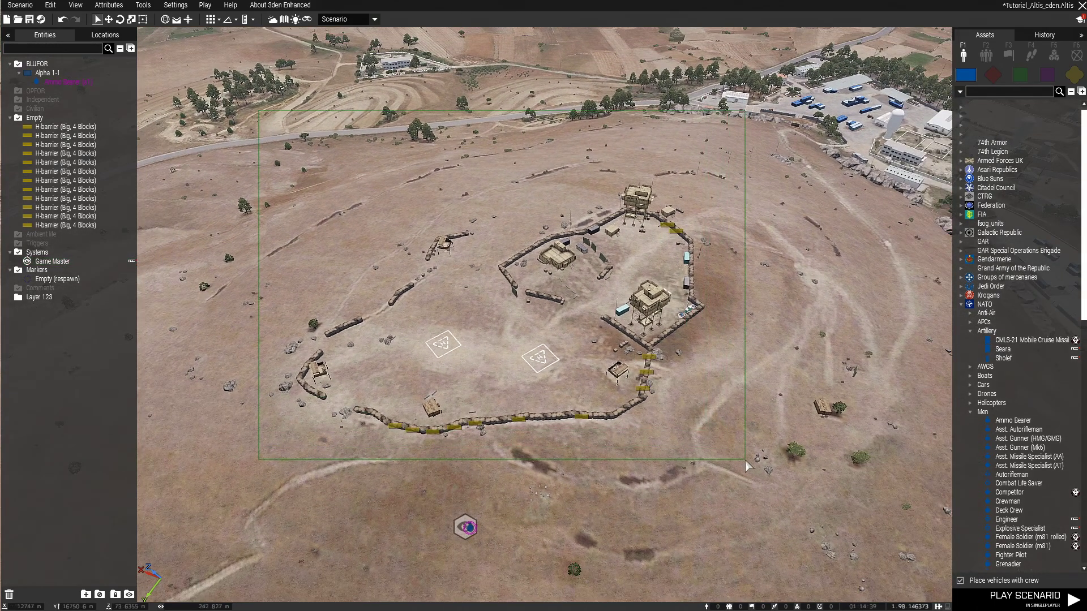
drag(746, 466, 744, 479)
Examine the selected H-barriers along the perimeter wall from several sides of the base
scroll(388, 382, up, 4)
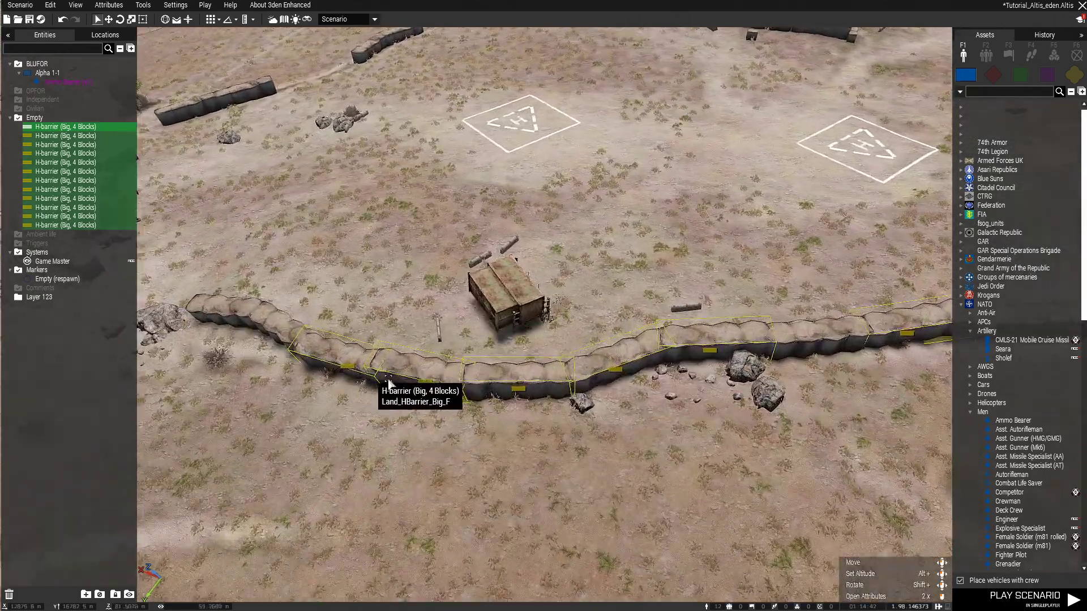
key(d)
key(d)
key(d)
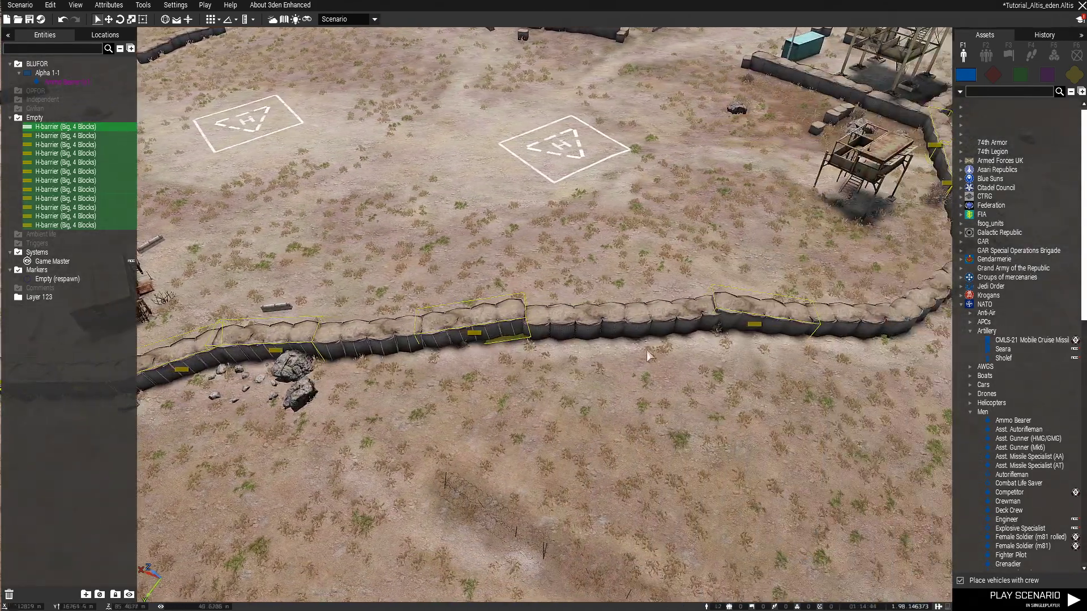
key(d)
key(w)
right_drag(493, 388, 233, 445)
key(d)
key(d)
key(w)
key(d)
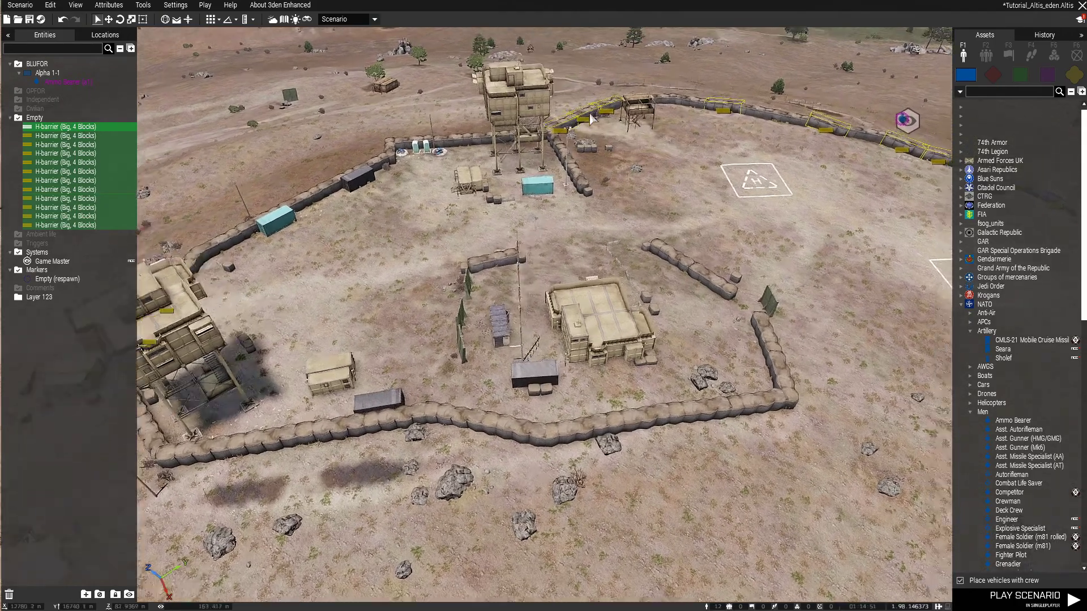
key(d)
key(s)
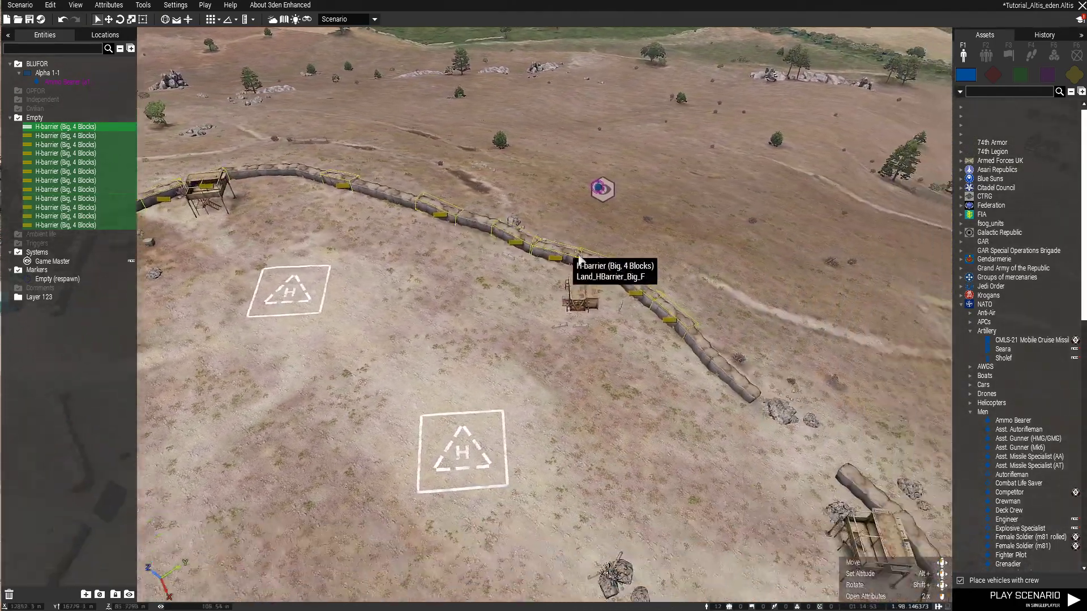
Move all the selected H-barriers into a new layer
key(a)
key(a)
key(a)
right_drag(308, 310, 513, 311)
key(a)
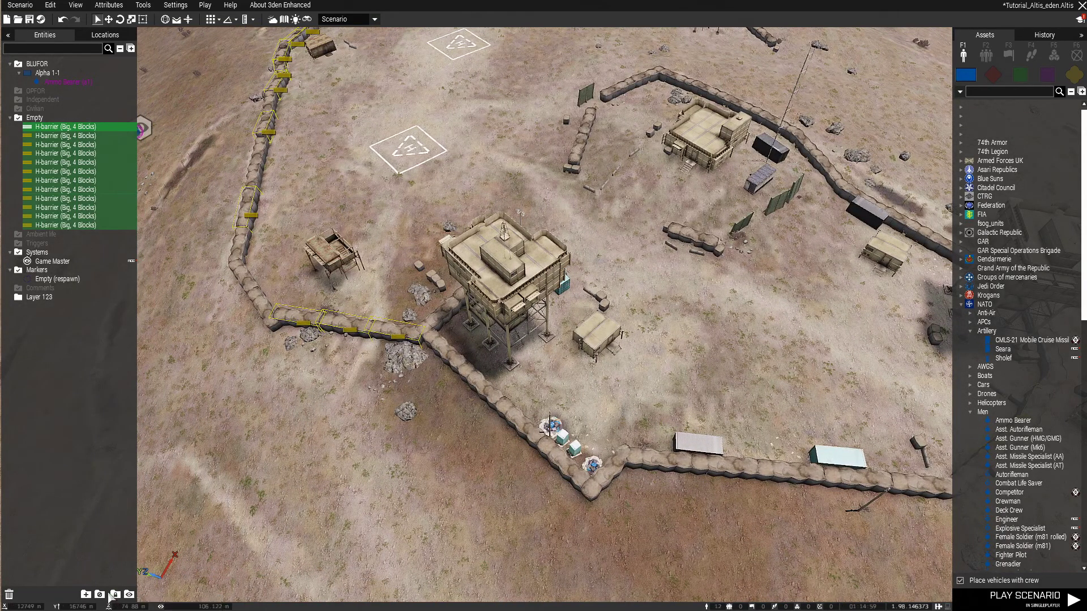
click(86, 594)
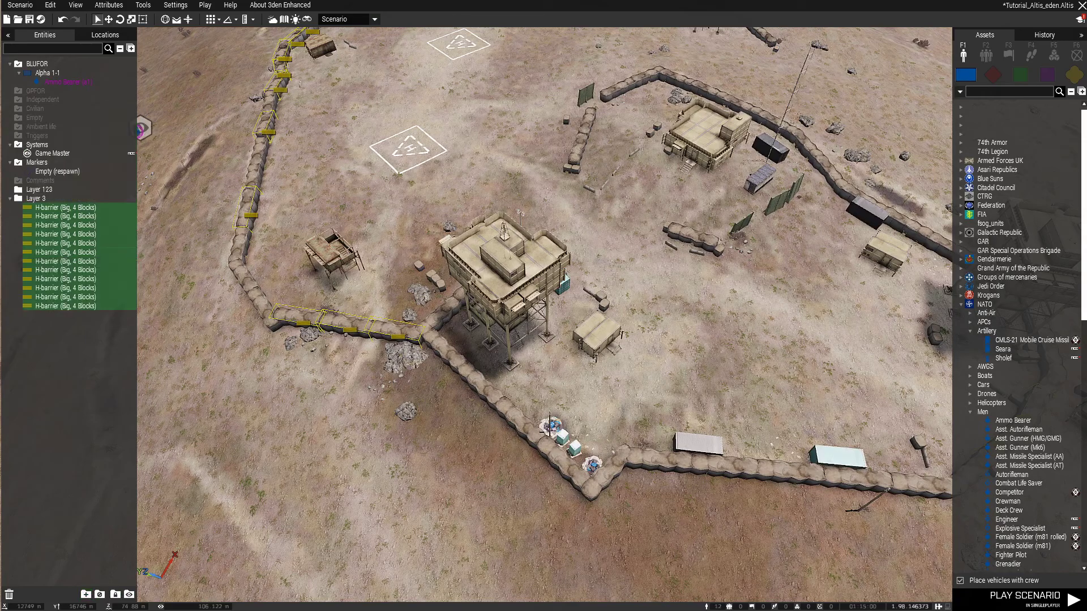
Rename Layer 3 to H-barriers and disable transformation for it
double_click(40, 199)
drag(532, 150, 457, 154)
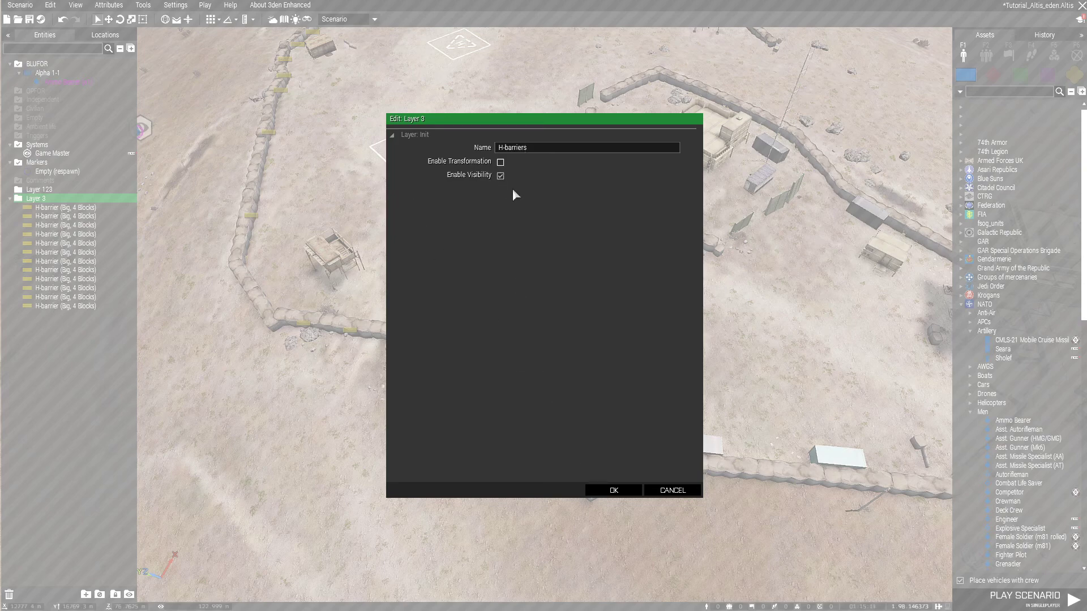
click(616, 490)
Examine the perimeter wall up close and try to select the barriers of the locked H-barriers layer
scroll(617, 496, up, 10)
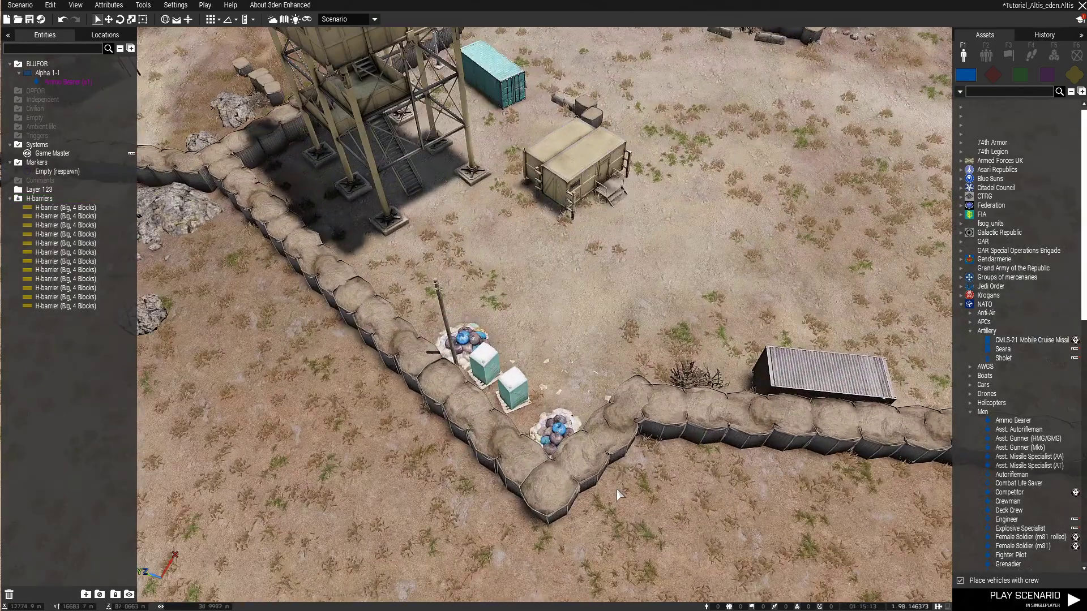
right_drag(505, 473, 294, 364)
key(w)
key(w)
key(w)
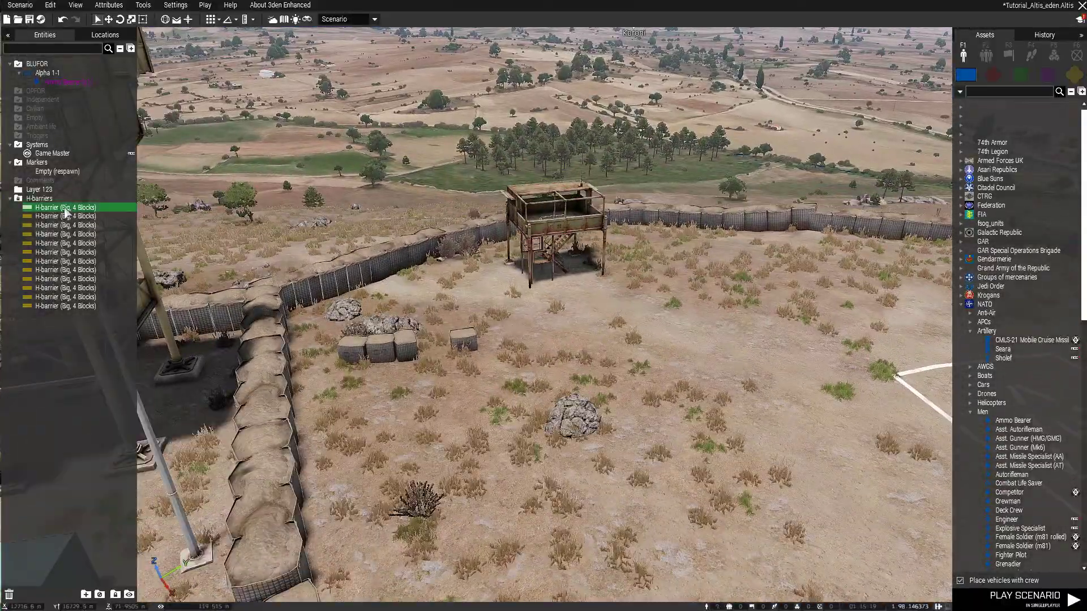
key(w)
right_drag(382, 364, 504, 372)
key(a)
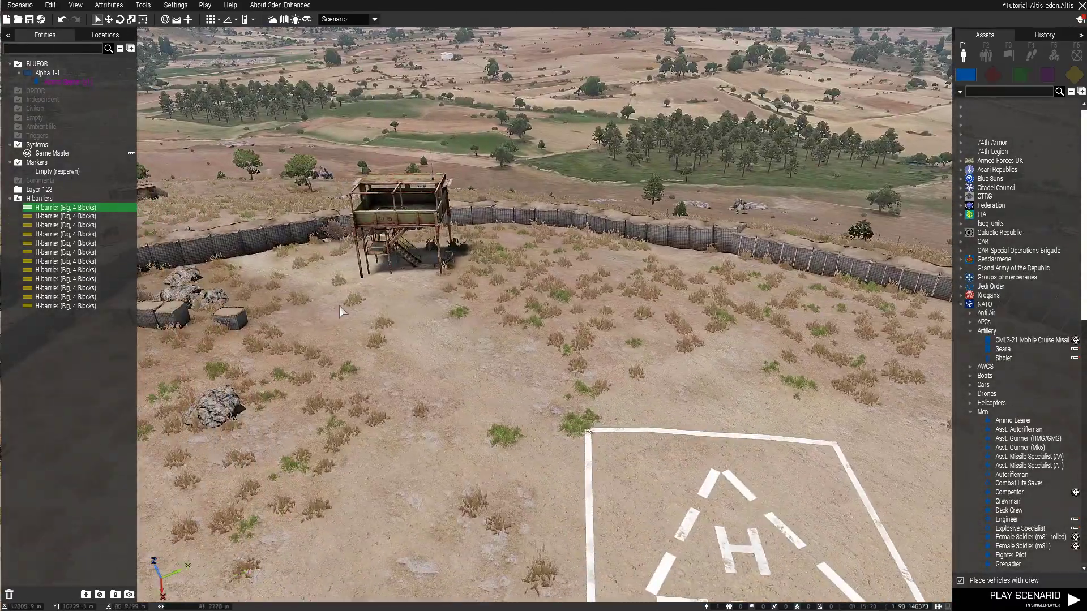
click(258, 290)
key(w)
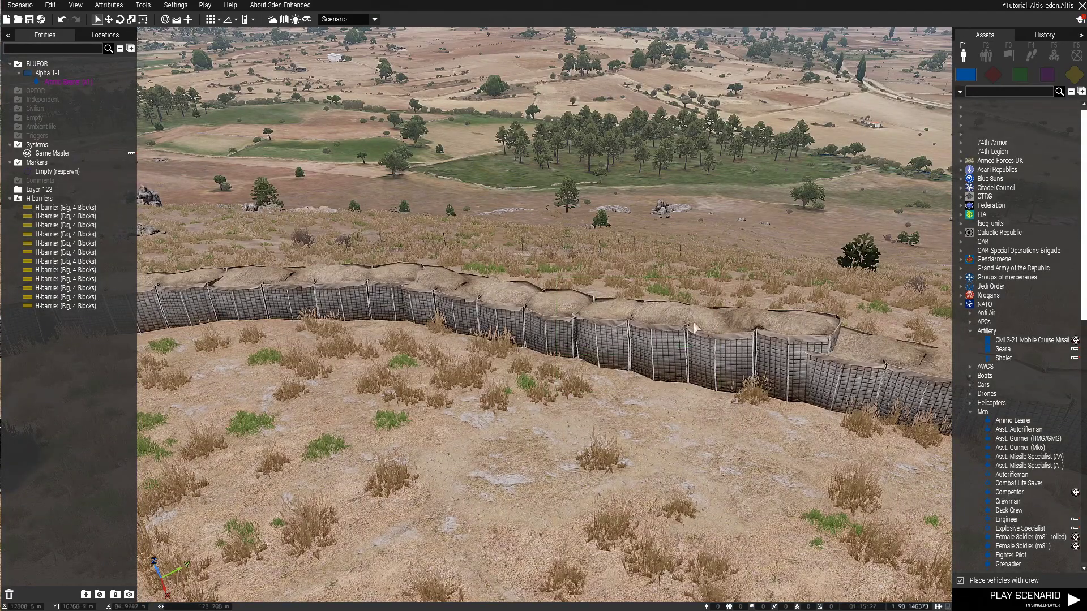
right_drag(561, 300, 480, 331)
key(s)
Hide the H-barriers layer and show it again
click(56, 200)
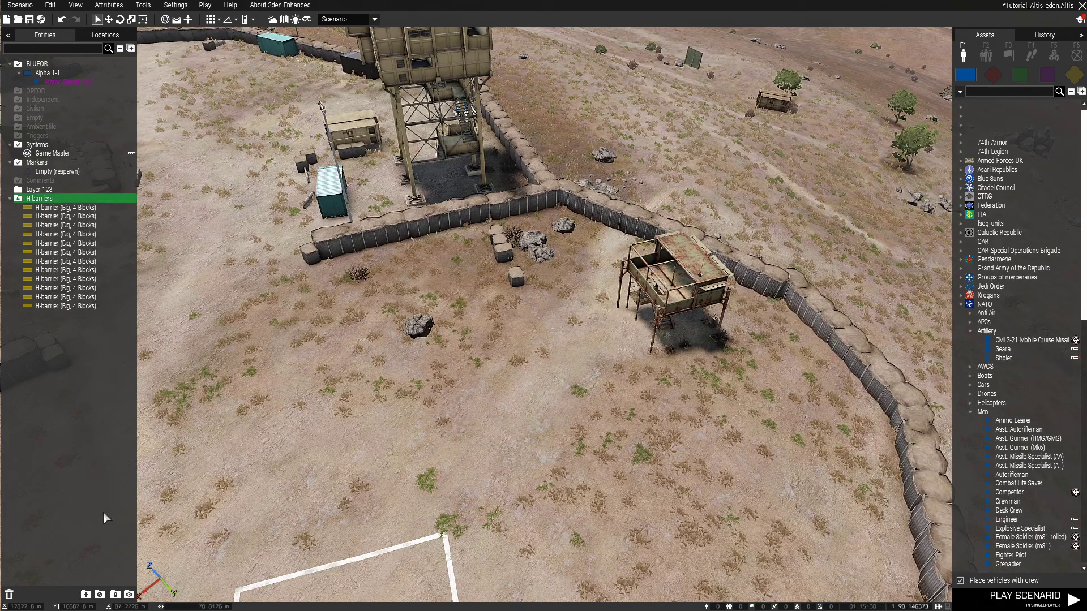
click(130, 597)
right_drag(314, 460, 262, 444)
click(126, 597)
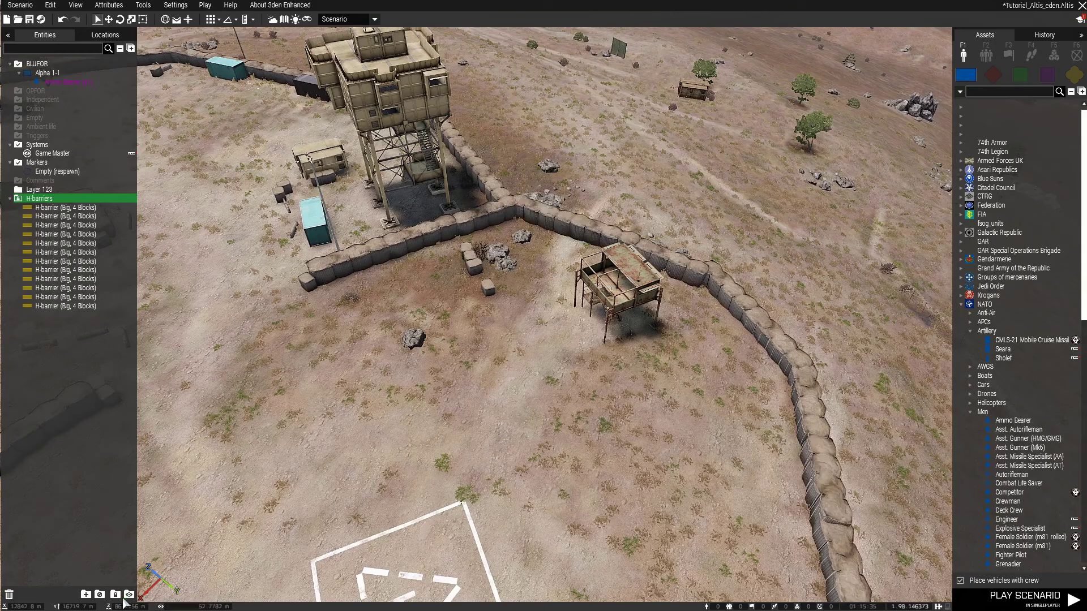
Re-enable transformation for the H-barriers layer and clear the selection
click(115, 599)
click(410, 413)
right_drag(410, 414, 437, 381)
scroll(436, 379, down, 5)
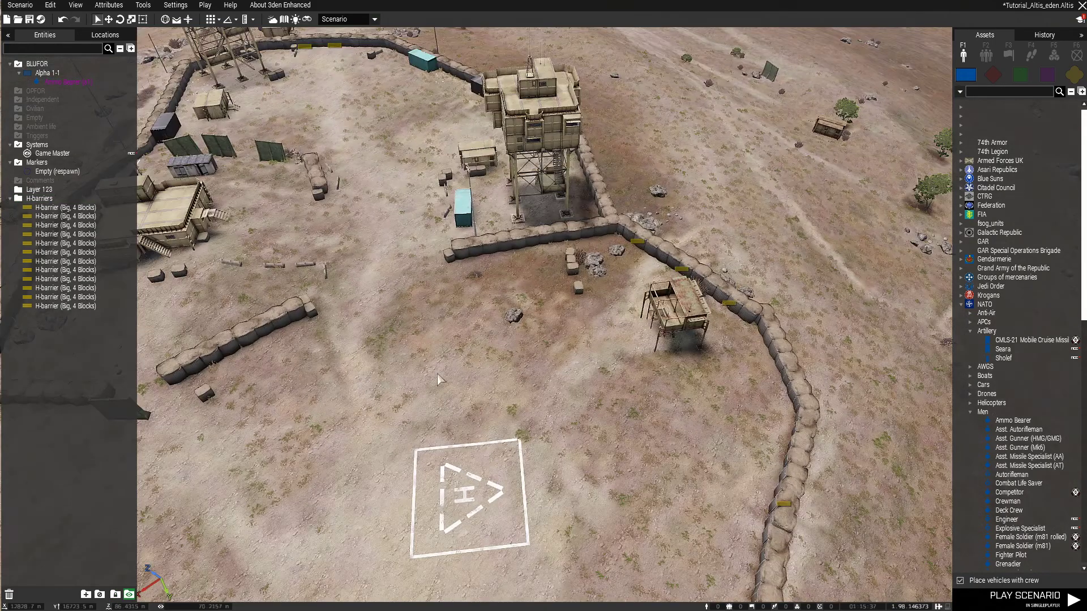
Select every H-barrier in the H-barriers layer and start saving them as a custom composition
scroll(424, 356, down, 4)
drag(228, 132, 179, 247)
key(s)
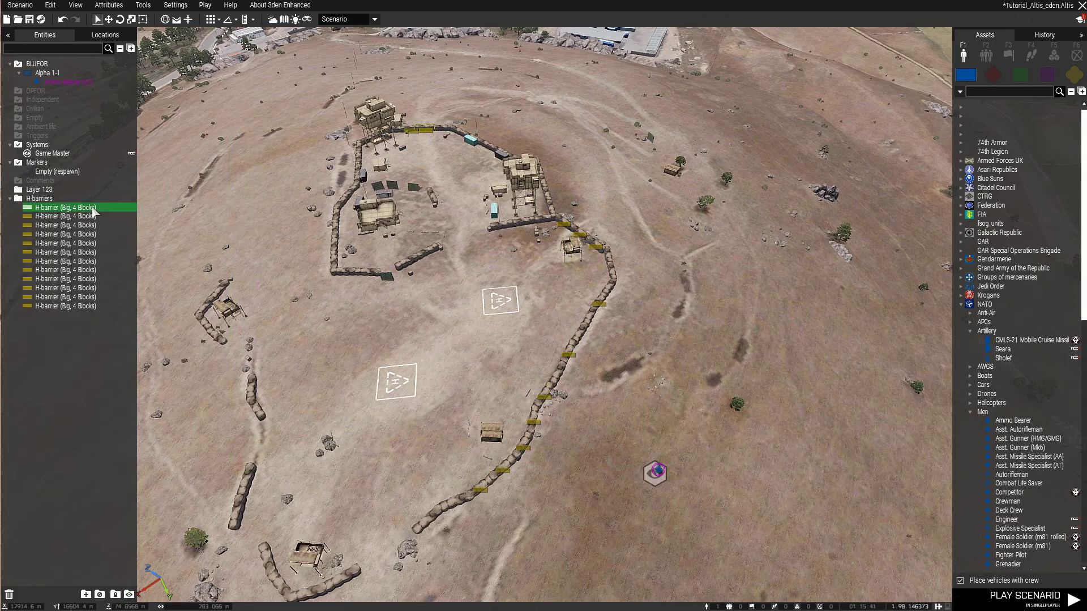
shift+click(83, 306)
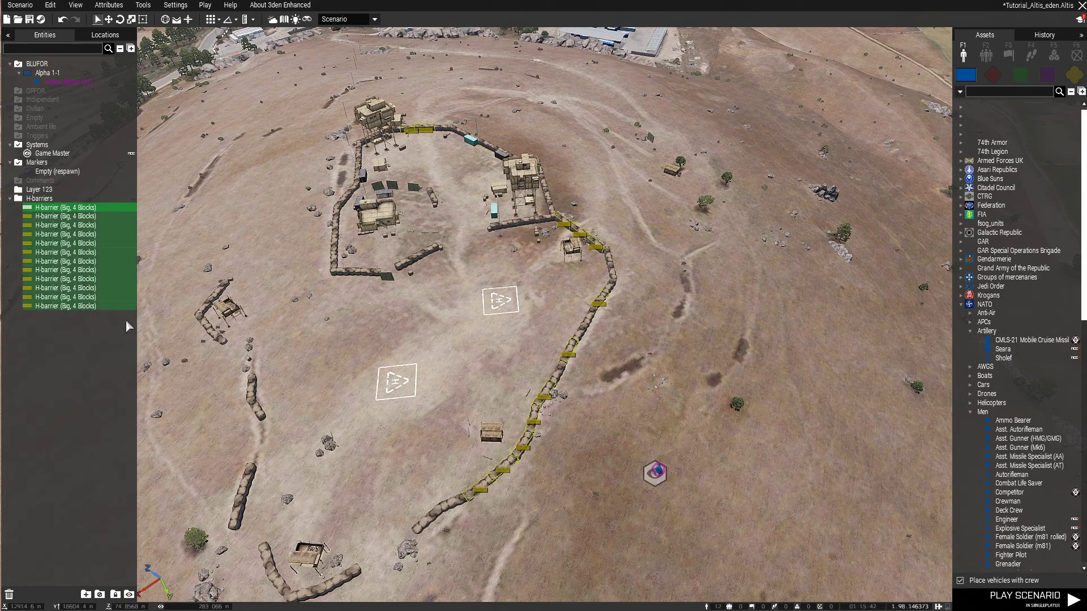
right_click(75, 270)
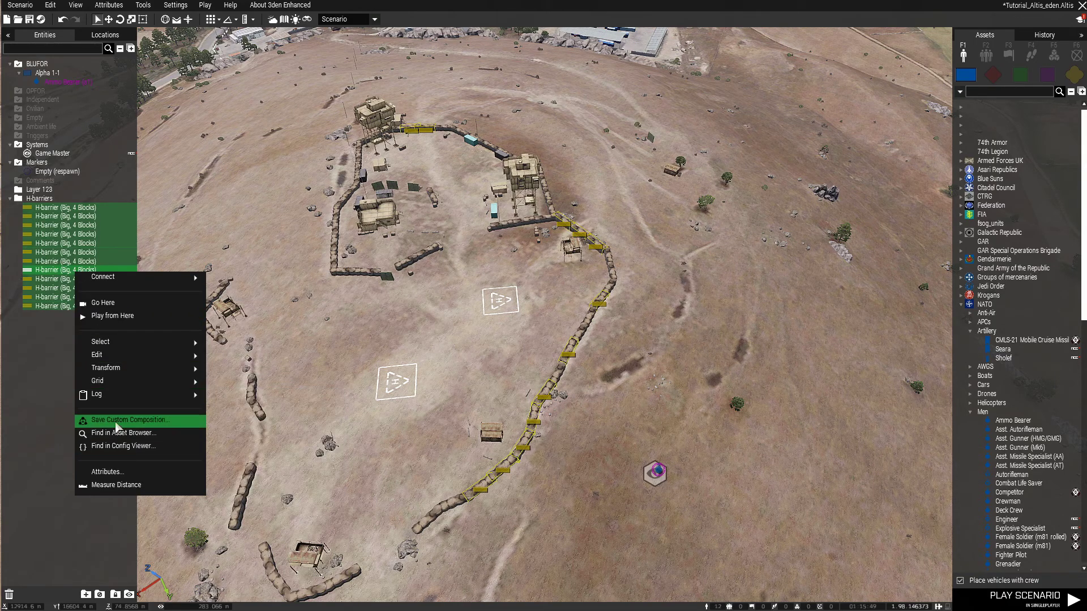
click(117, 421)
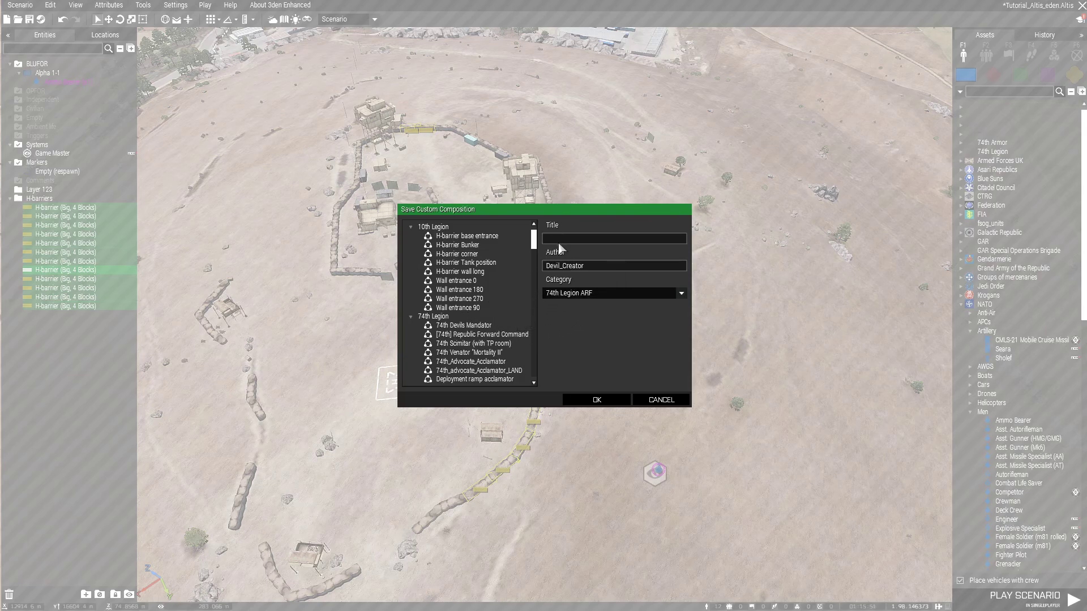
Save the composition with the title H-barrier tutorial in the 10th Legion category and deselect the barriers
text(H-barrier tutorial)
click(574, 297)
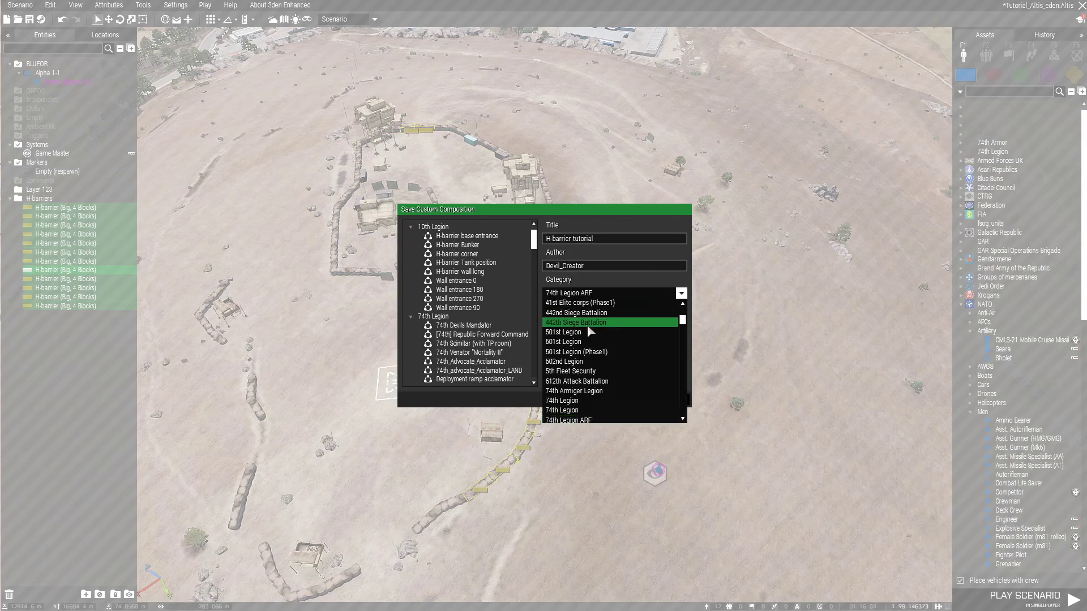
scroll(600, 337, up, 5)
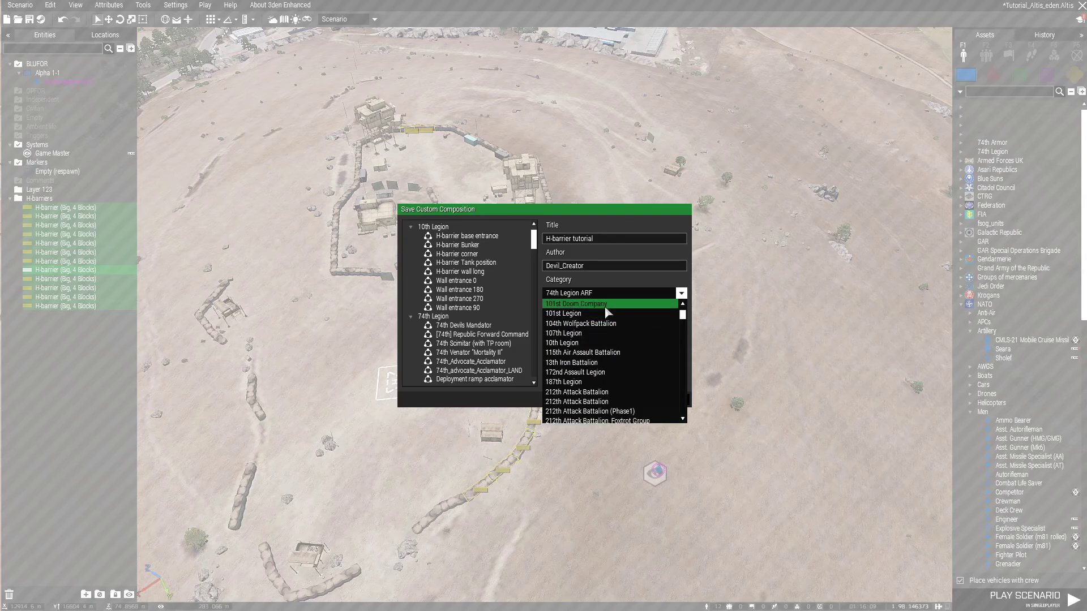
click(603, 344)
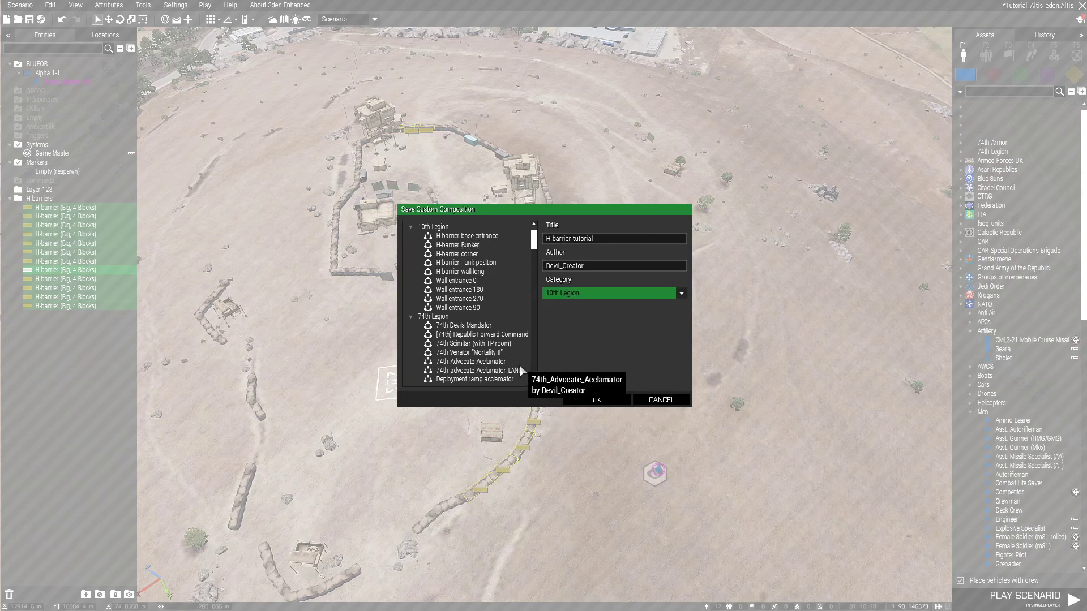
click(599, 400)
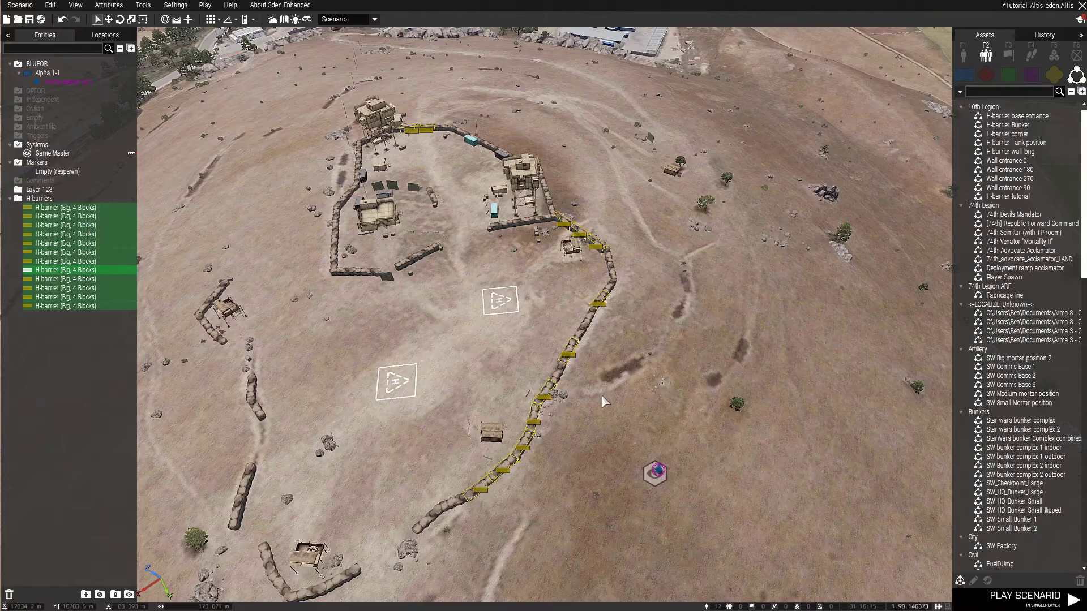
click(587, 391)
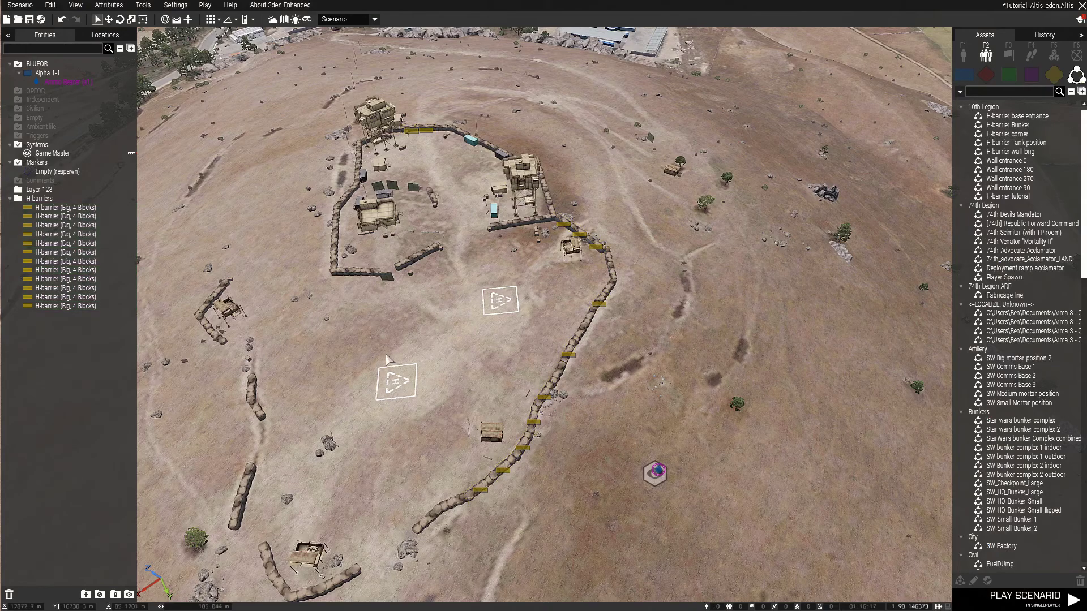
scroll(388, 357, down, 2)
drag(294, 112, 567, 483)
click(602, 537)
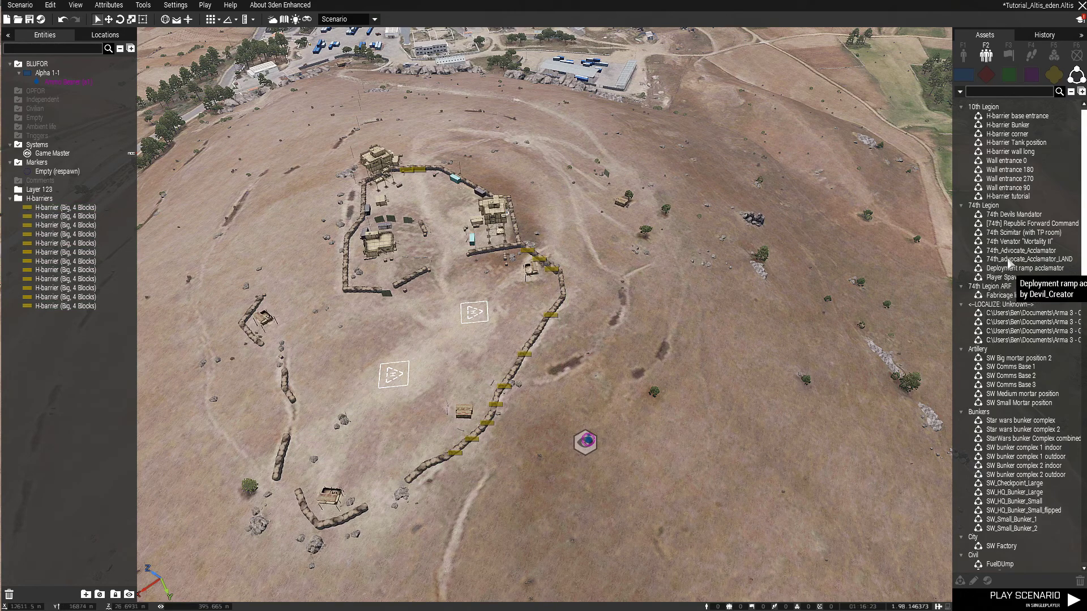
Search the custom compositions for "H-" and place the H-barrier tutorial composition in the farm fields beyond the base's hill
text(H-)
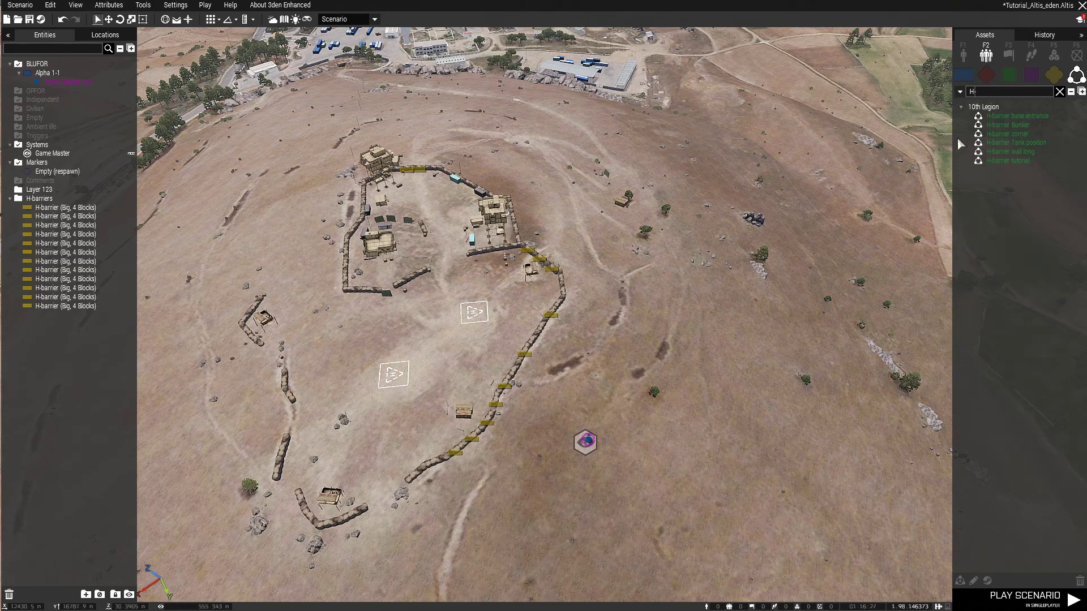
click(994, 164)
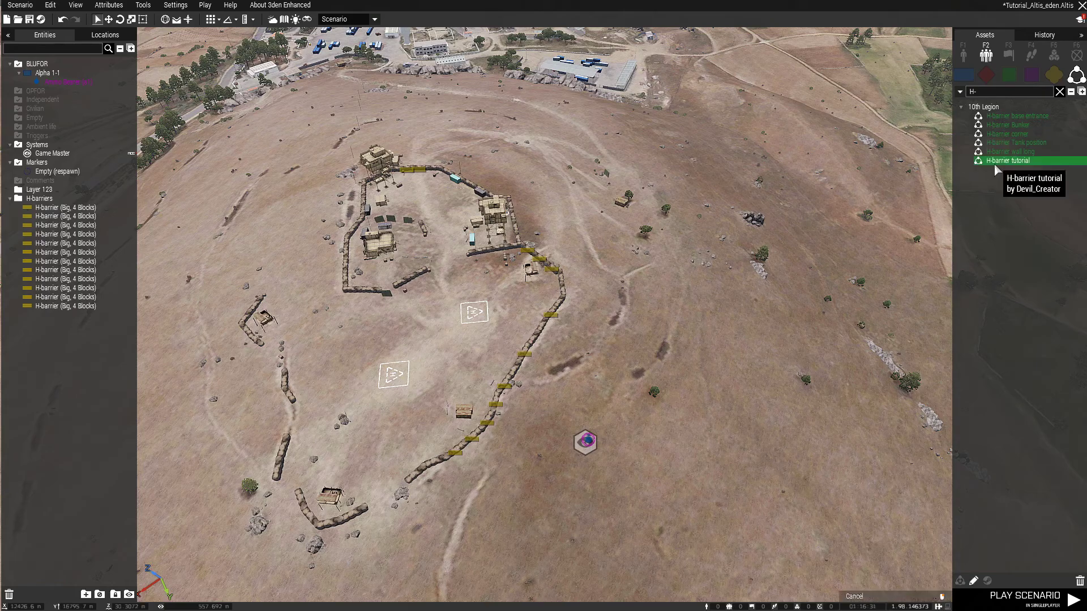
key(d)
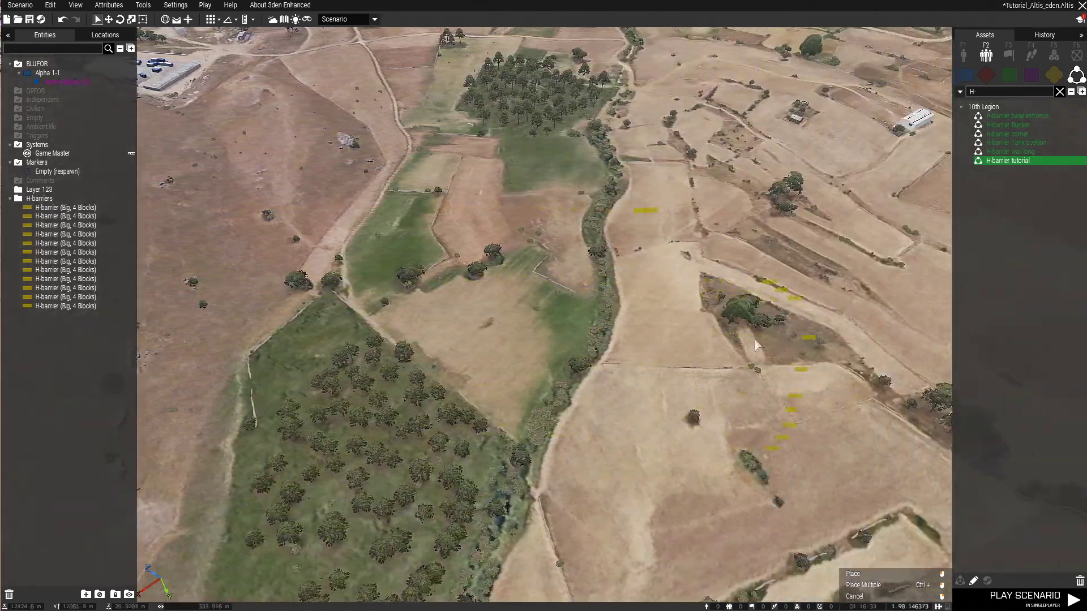
key(a)
key(w)
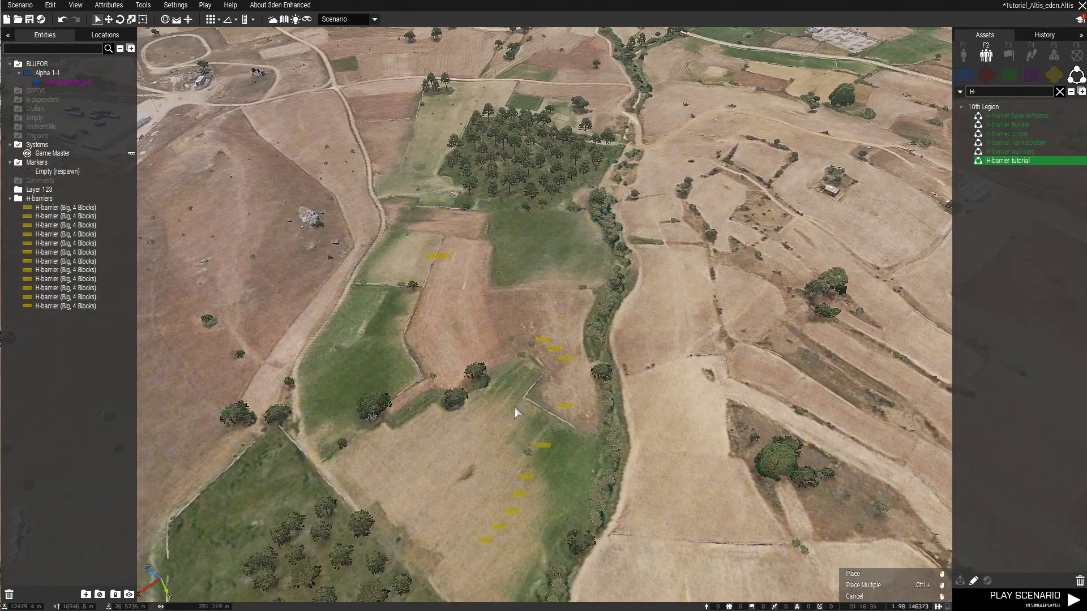
click(516, 413)
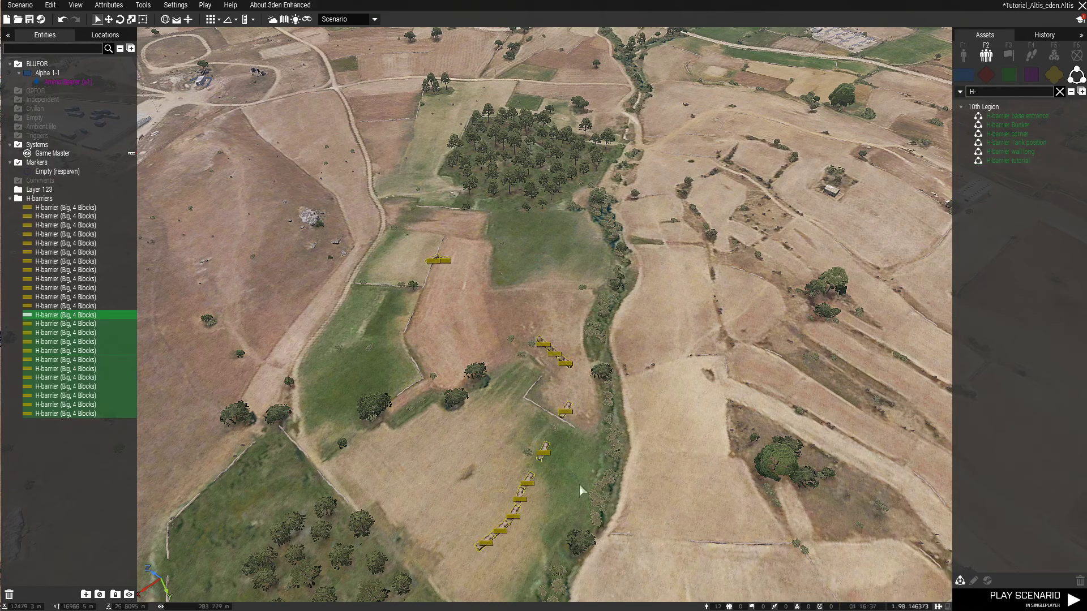
Examine how the placed barriers line up and sit on the terrain, including the pair crossing the stone wall
scroll(538, 525, up, 5)
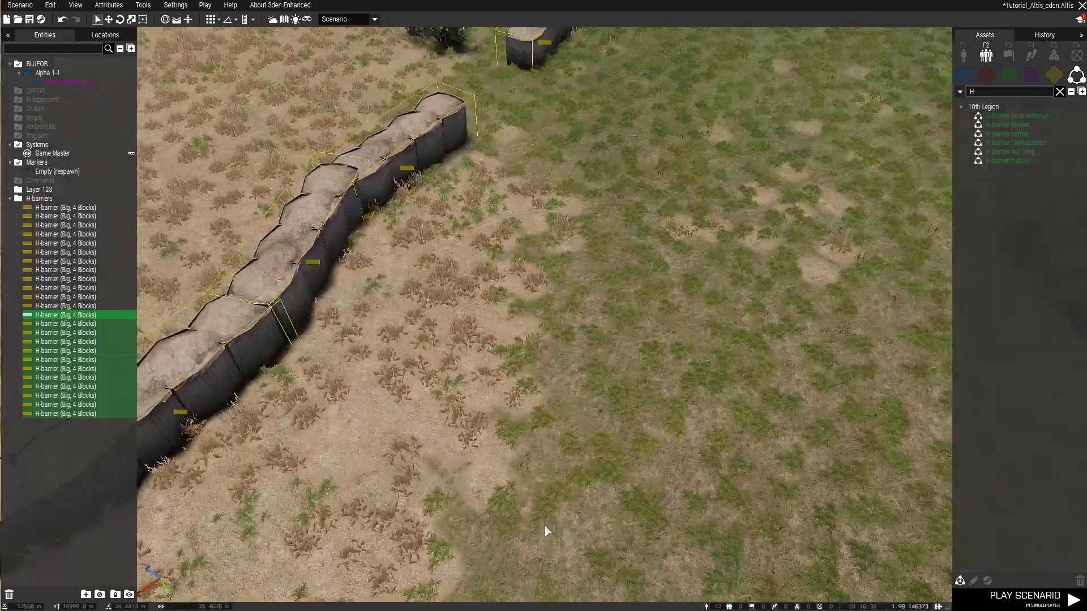
scroll(545, 525, up, 1)
right_drag(553, 519, 344, 423)
key(d)
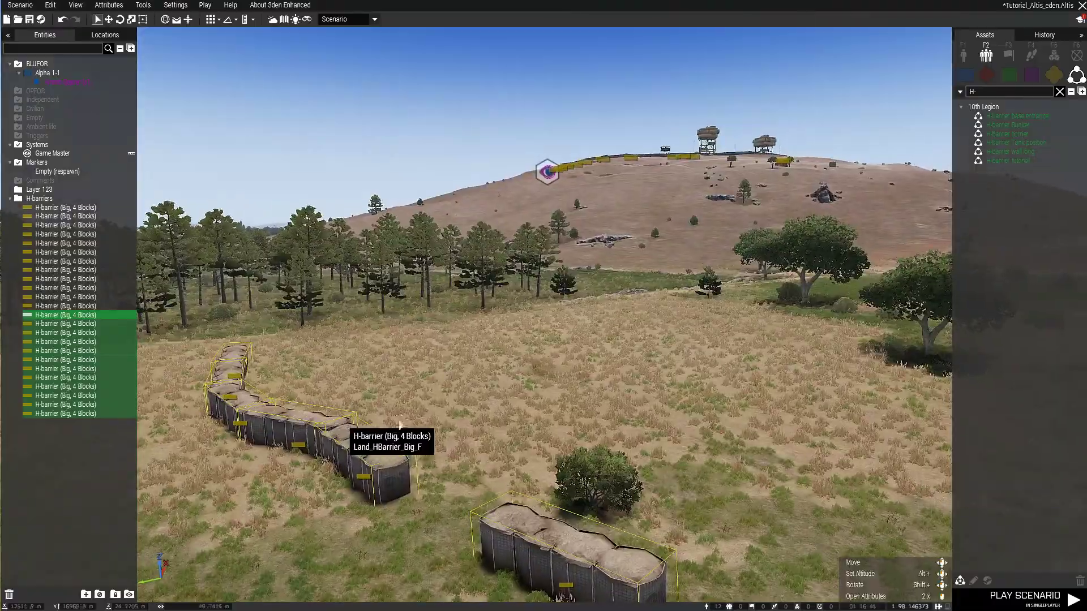
right_drag(550, 227, 650, 287)
key(d)
key(w)
key(w)
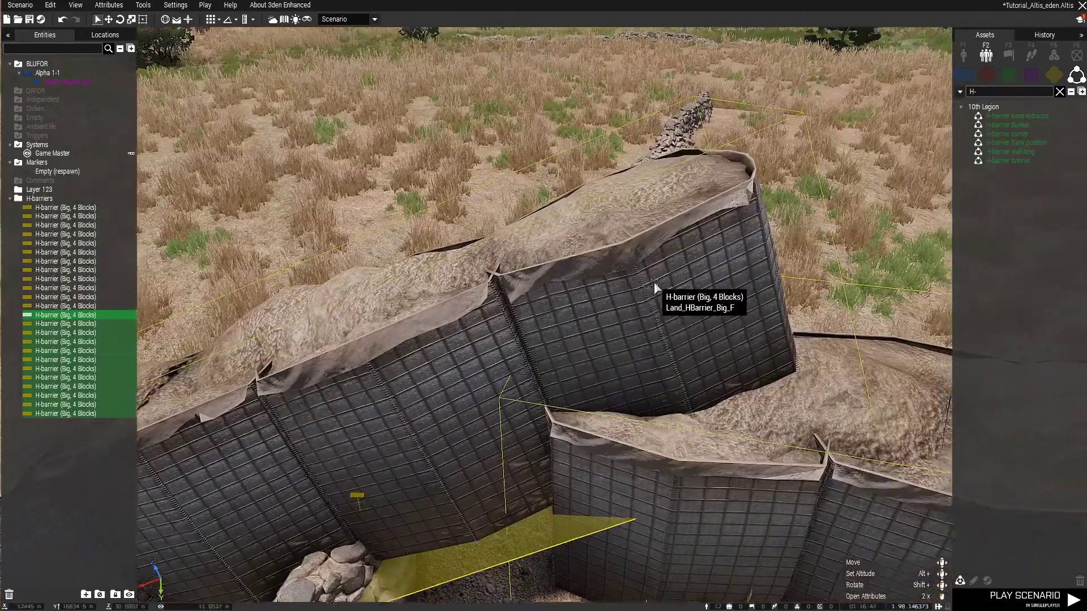
key(s)
key(a)
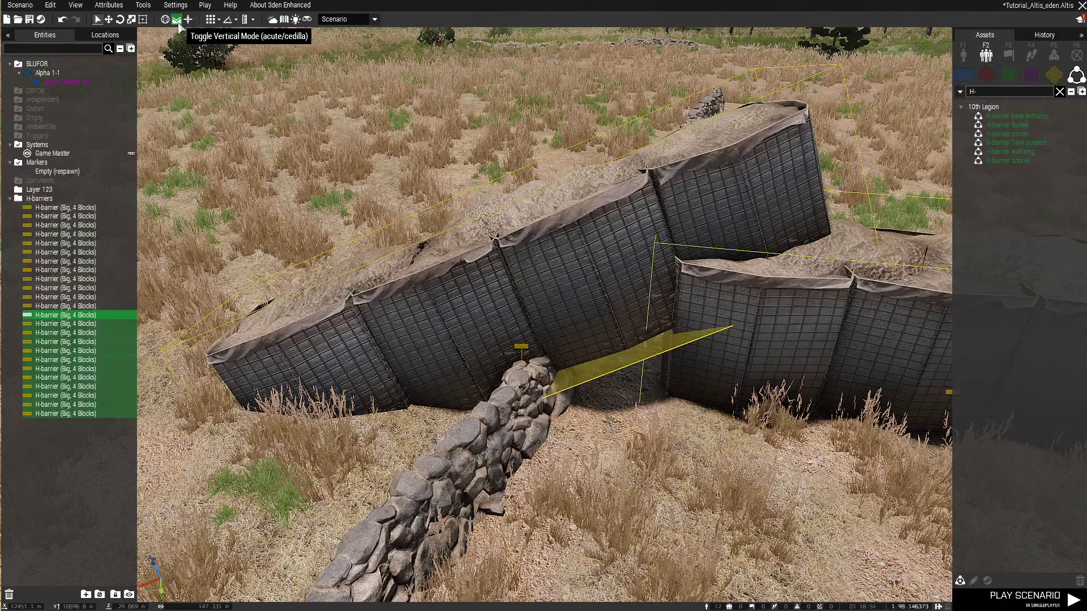
Delete the placed barriers and place the H-barrier tutorial composition again in the open field
scroll(404, 230, down, 10)
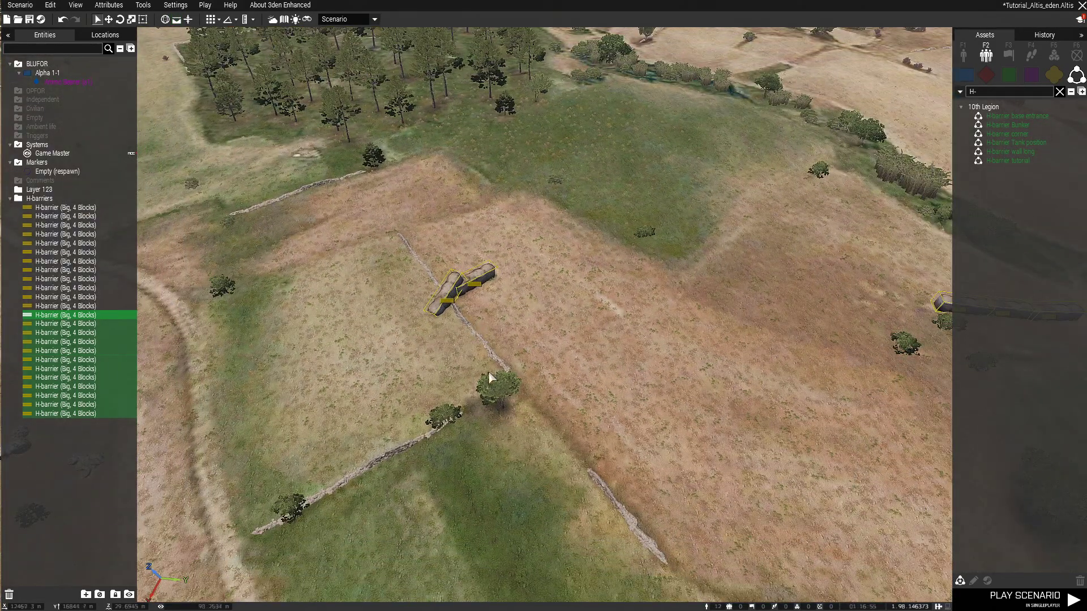
key(Delete)
right_drag(445, 366, 941, 189)
click(1001, 163)
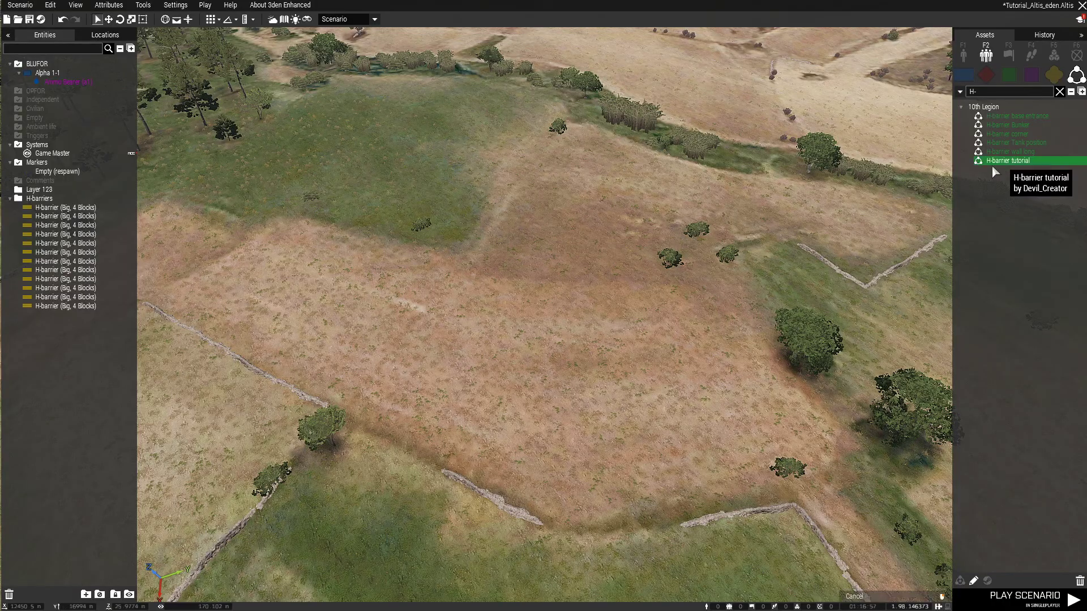
click(447, 276)
Examine the newly placed barriers from ground level and delete the whole copy
scroll(327, 222, up, 5)
scroll(328, 227, up, 10)
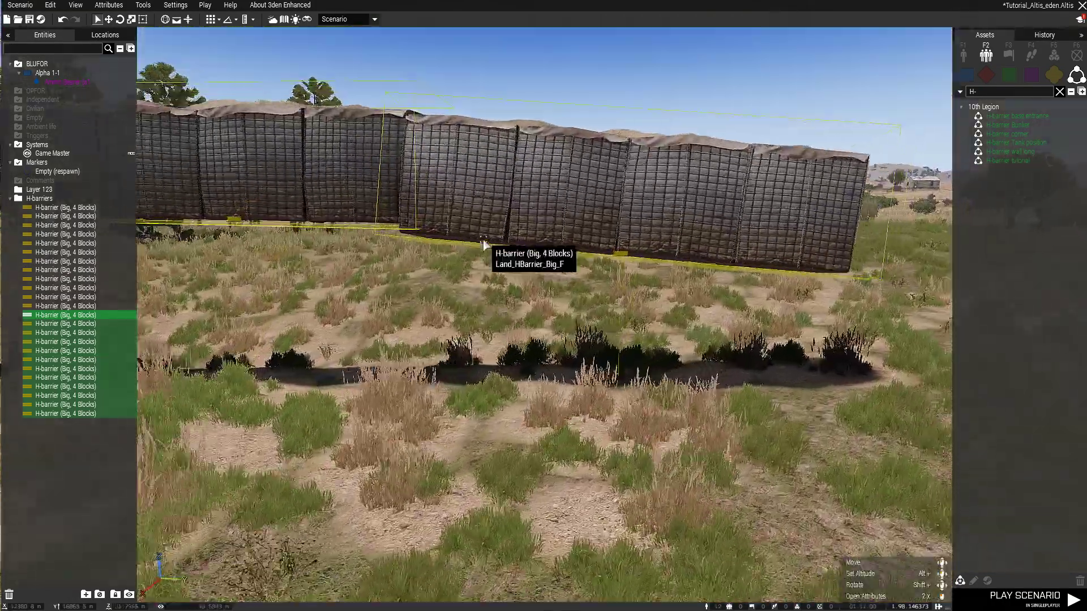
right_drag(484, 238, 349, 230)
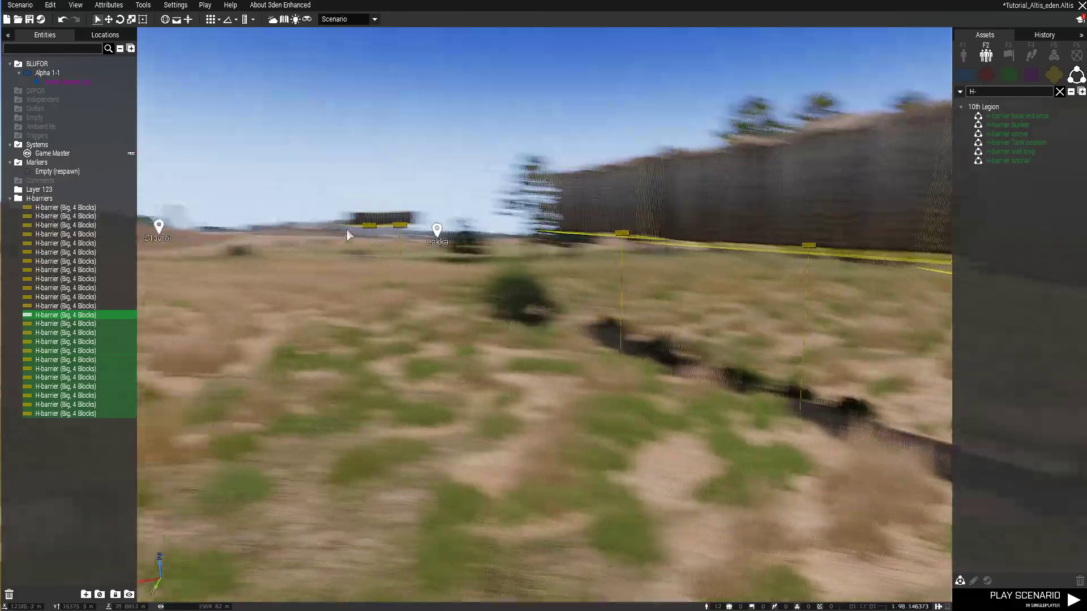
scroll(340, 237, down, 10)
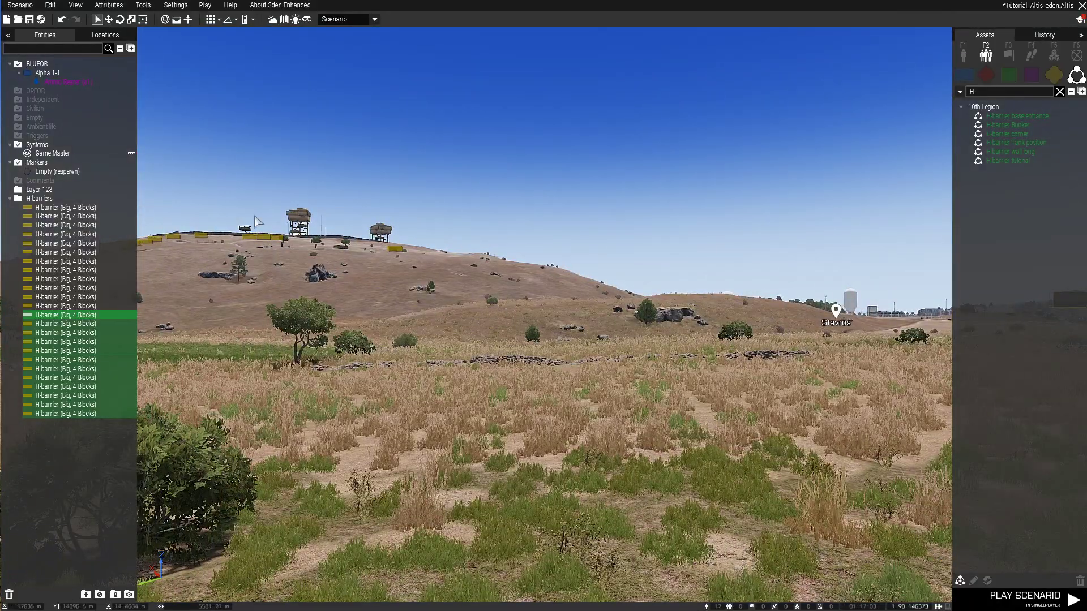
right_drag(399, 279, 707, 351)
key(w)
key(Delete)
Browse the unfiltered props assets and return to the list of custom compositions
click(961, 56)
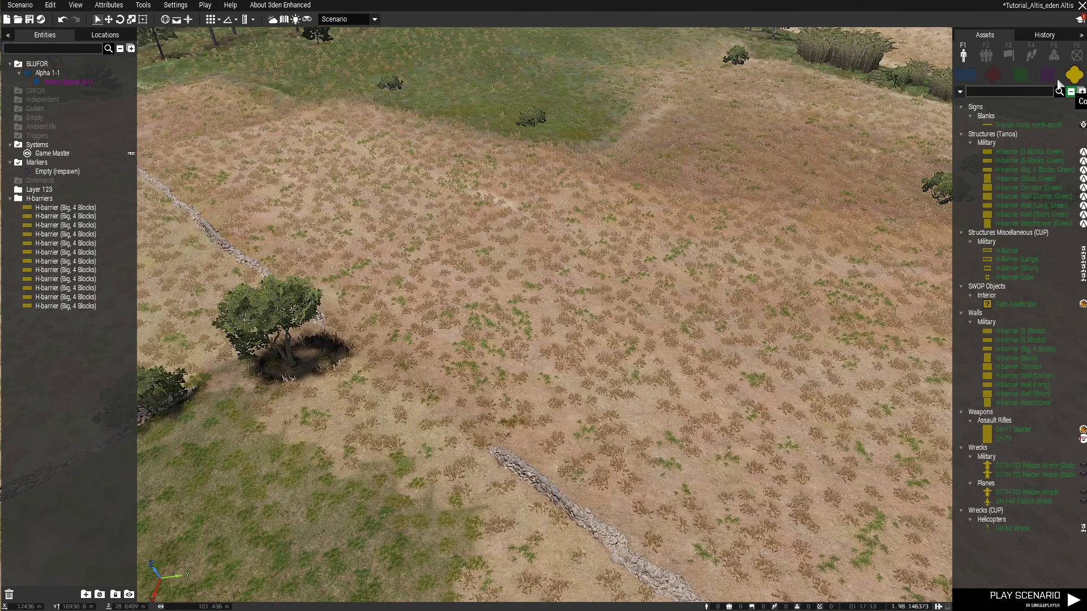
click(1072, 77)
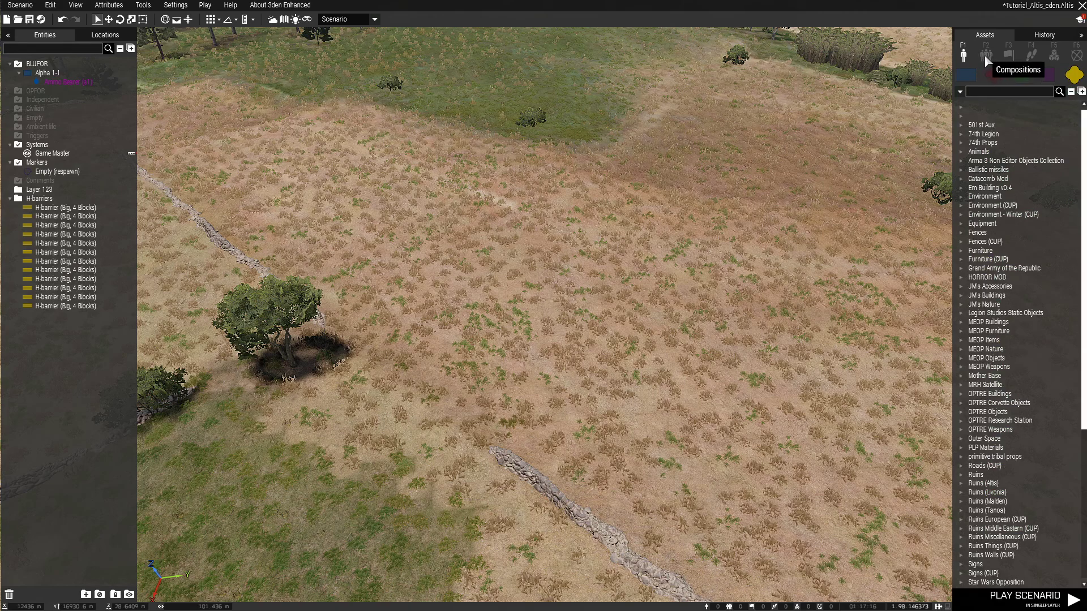
click(985, 55)
click(1074, 78)
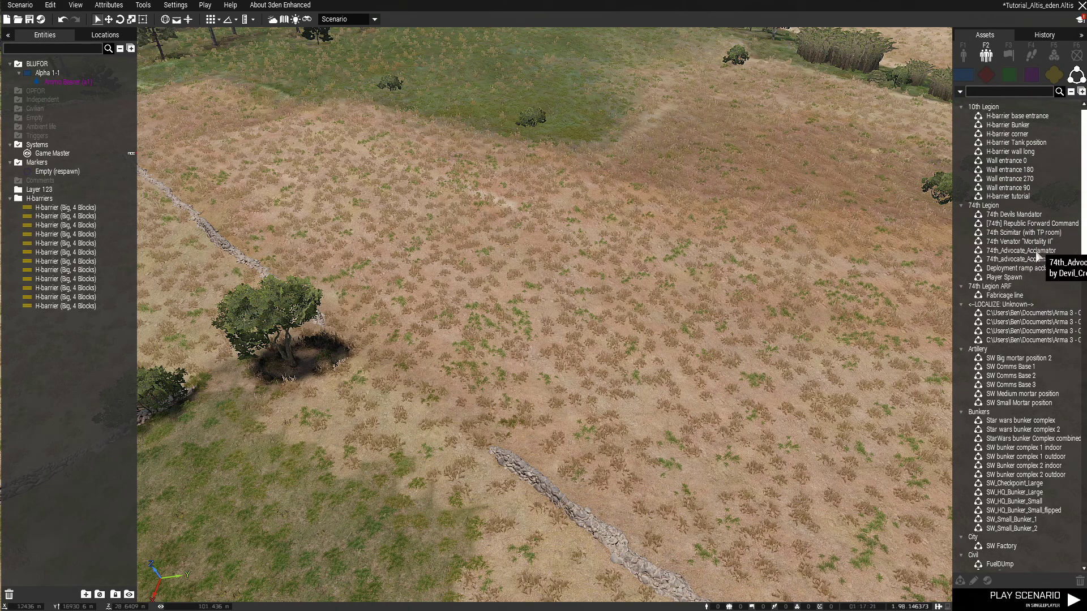
Place the 74th_Advocate_Acclamator composition on the open fields and dismiss the error message
click(1027, 251)
scroll(569, 395, down, 15)
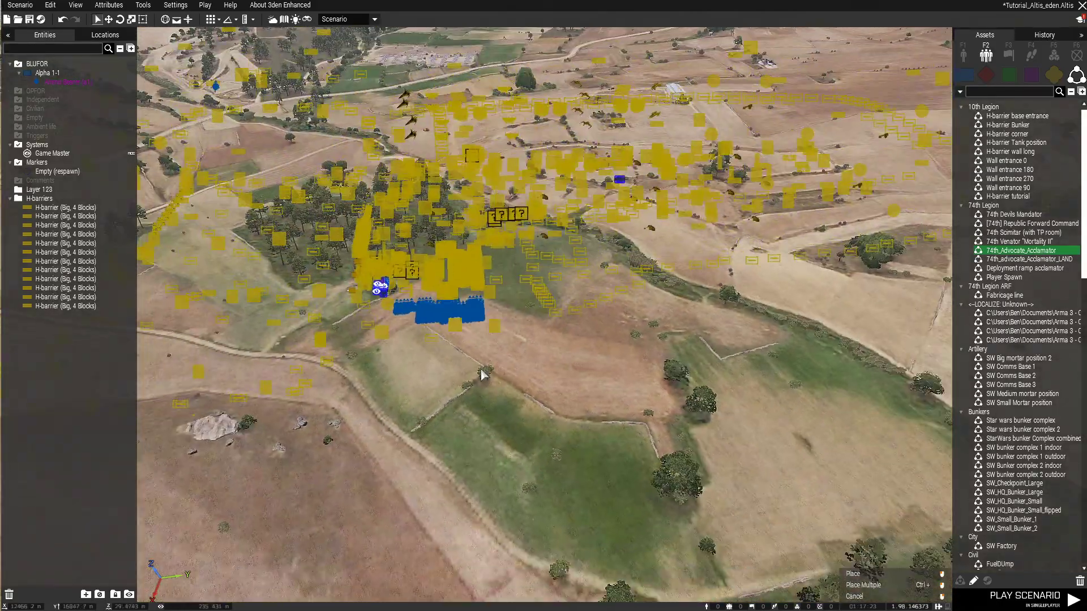
key(w)
key(d)
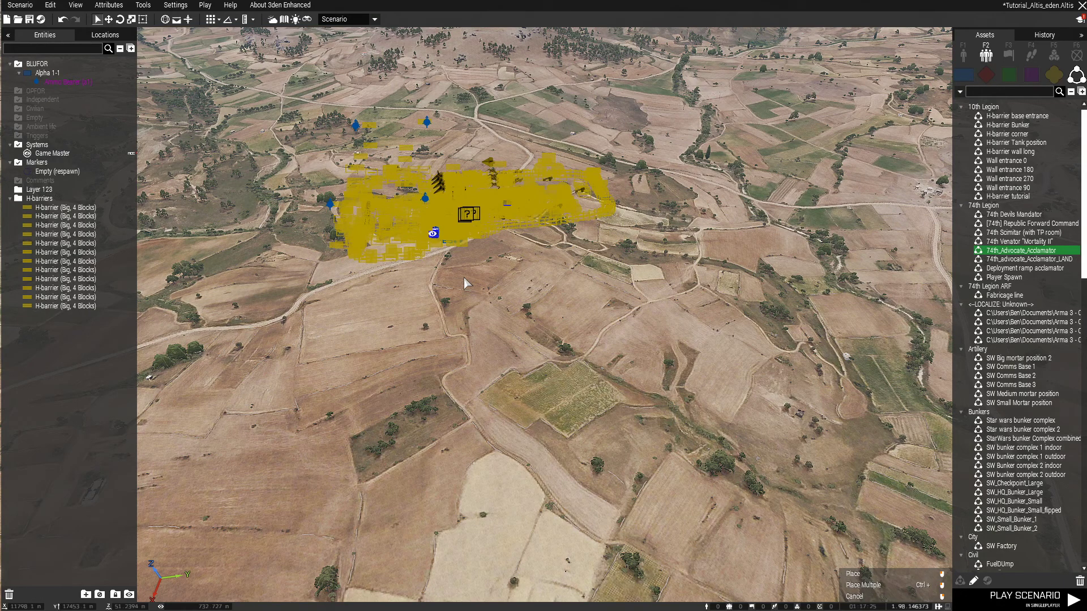
click(464, 283)
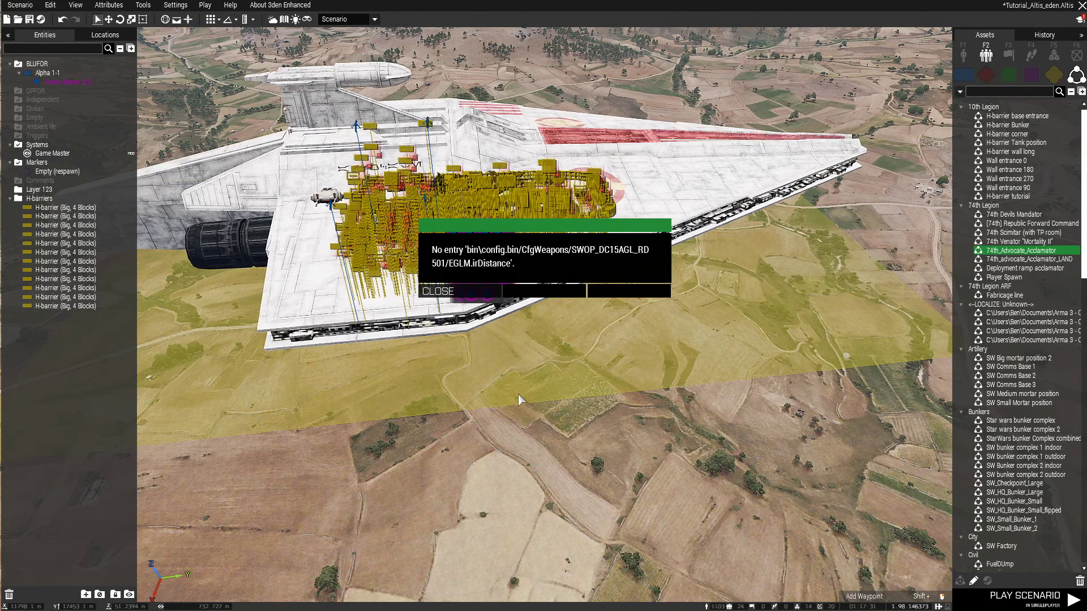
click(438, 290)
Inspect the hangar interior of the placed Acclamator ship and undo its placement
scroll(487, 343, up, 10)
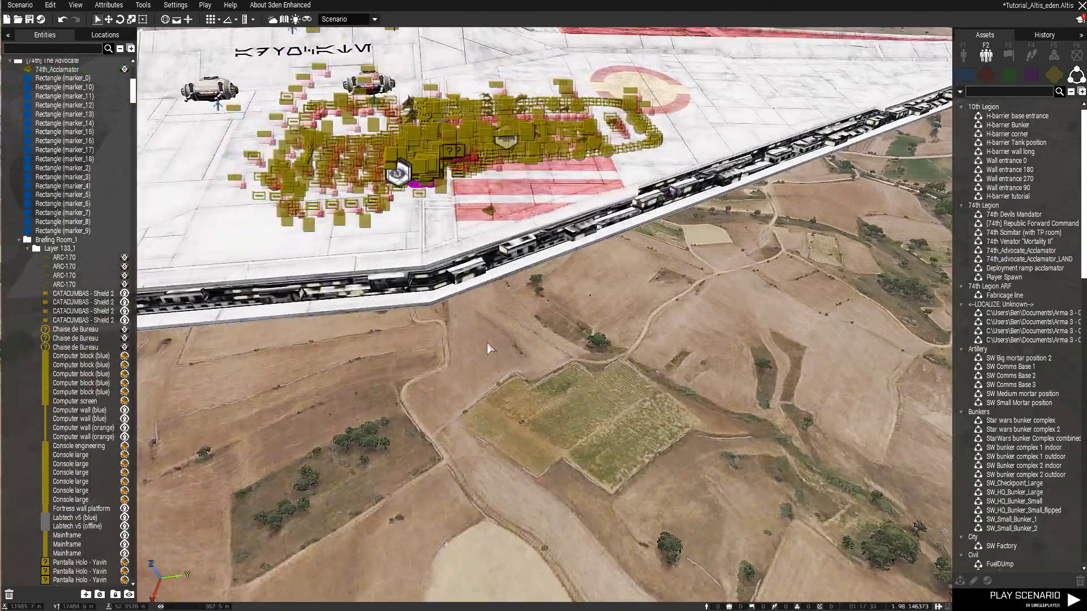
right_drag(455, 344, 444, 308)
key(w)
key(w)
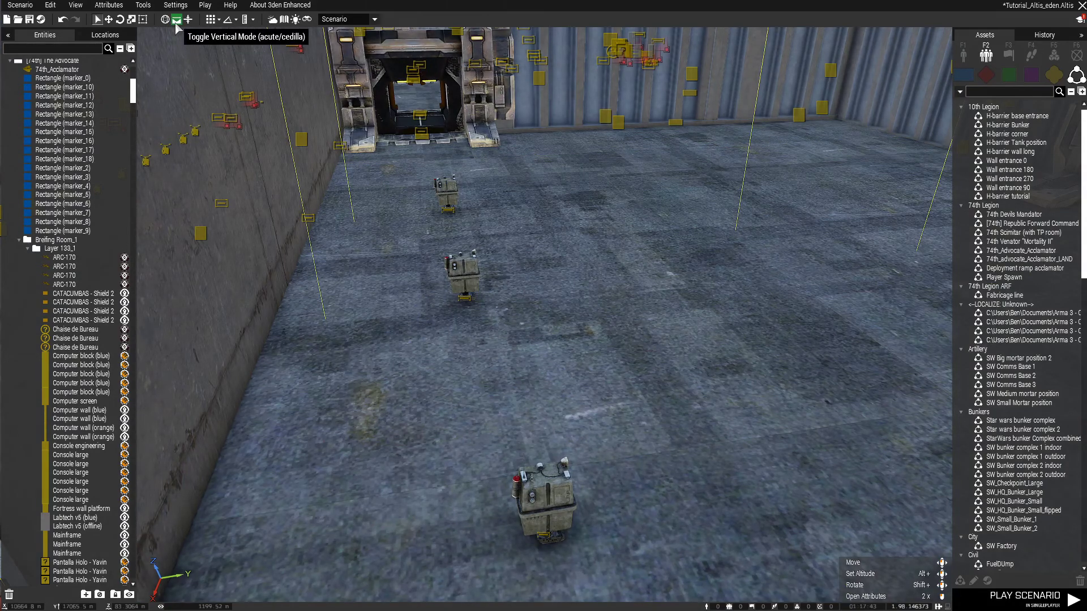
click(61, 21)
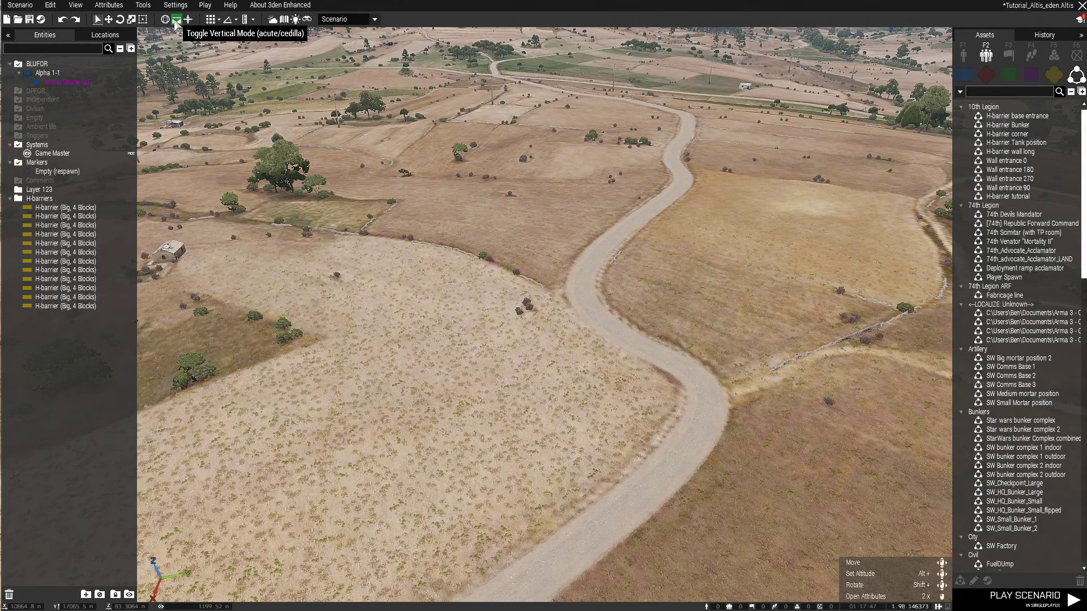
Place the 74th_Advocate_Acclamator composition again over the fields near the road and deselect its objects
scroll(623, 315, down, 4)
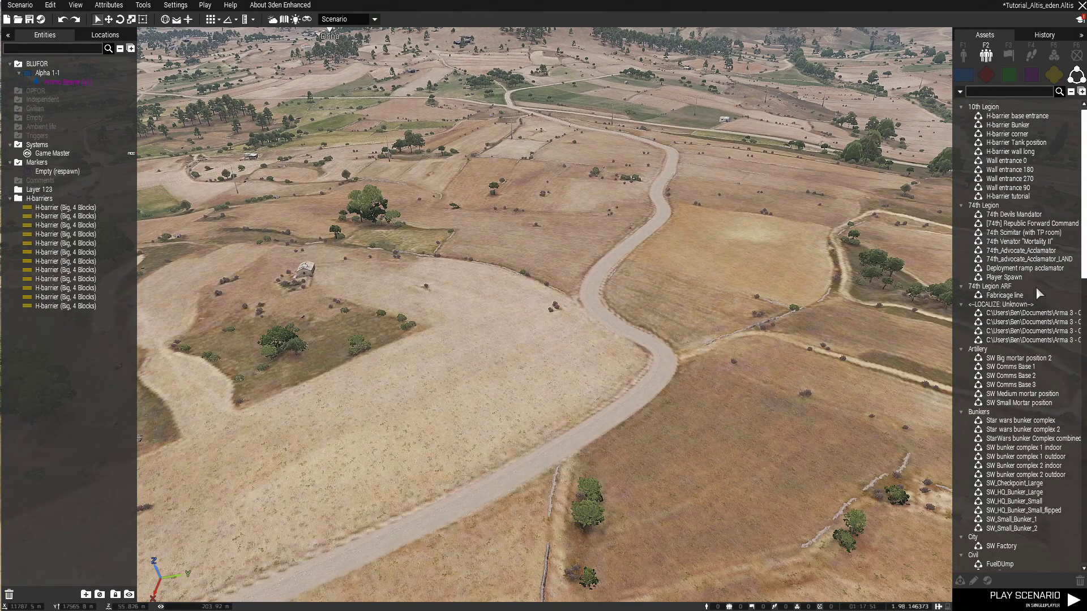
click(1030, 251)
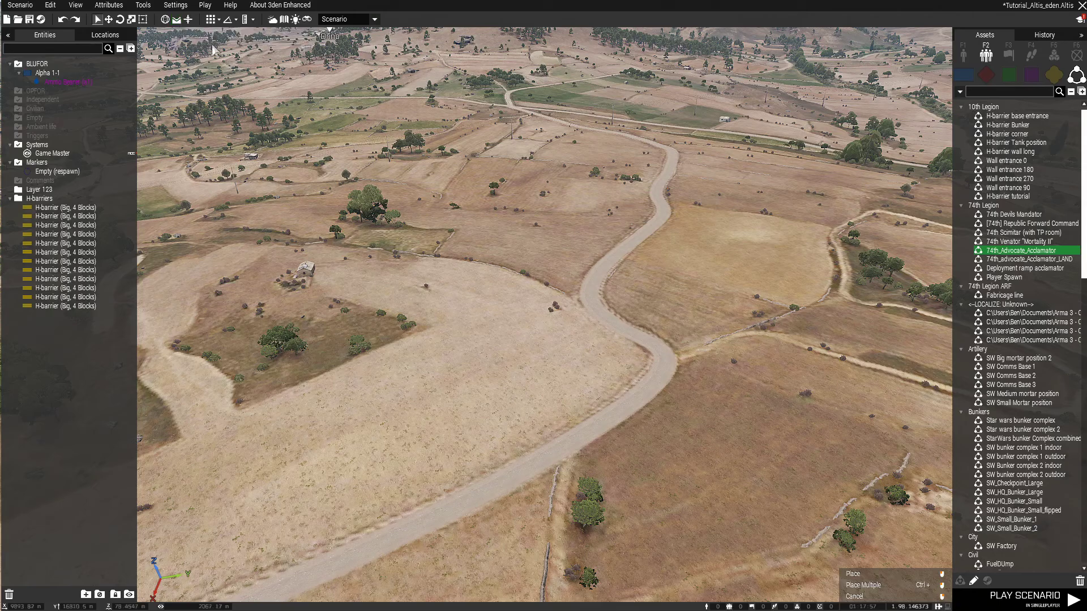
click(257, 69)
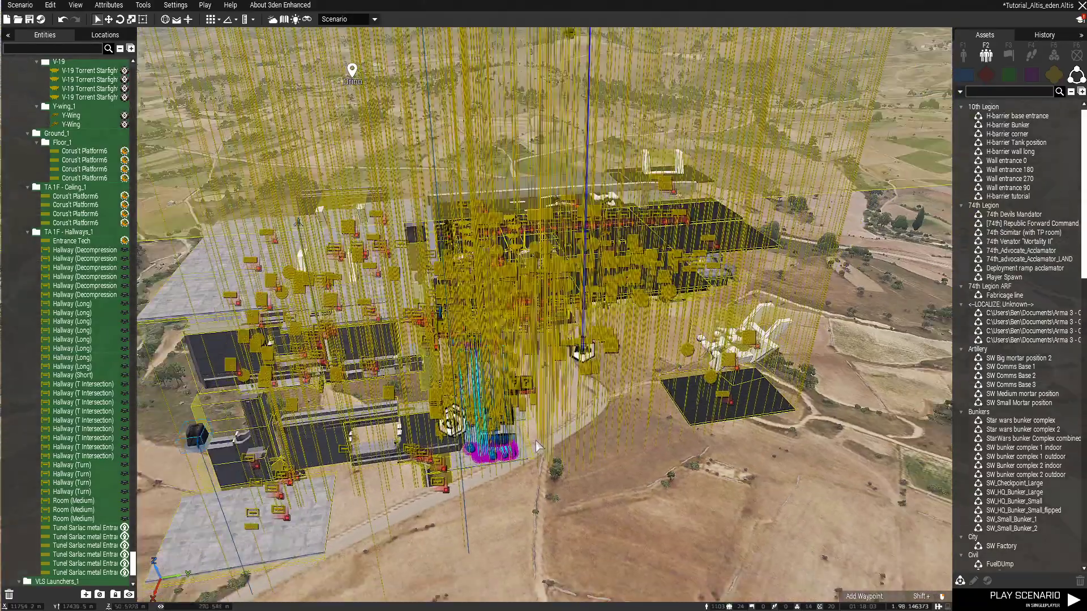
click(548, 441)
Examine how the composition's walls, platforms and trooper rows sit beneath the ship's hull and on the ground
mouse_move(556, 441)
right_down()
mouse_move(555, 388)
mouse_move(539, 439)
right_up()
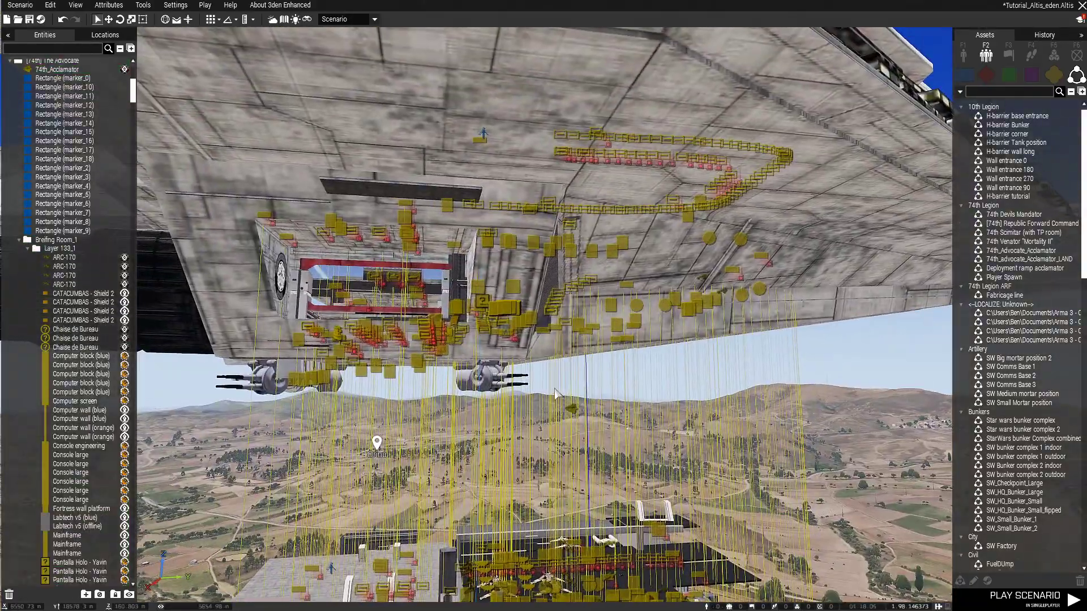
scroll(433, 453, up, 6)
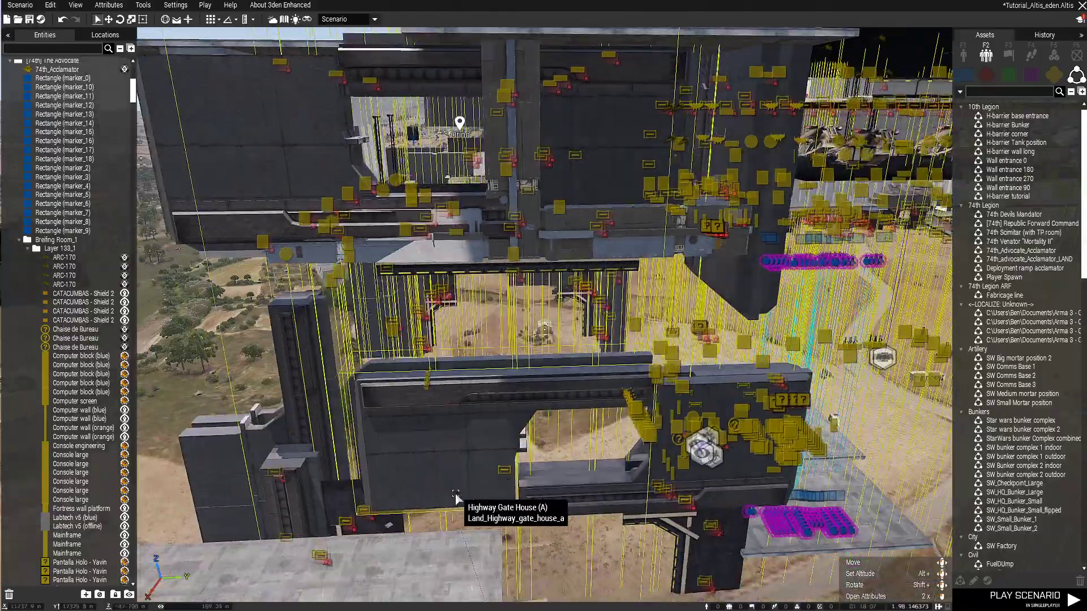
right_drag(455, 494, 484, 521)
key(d)
key(w)
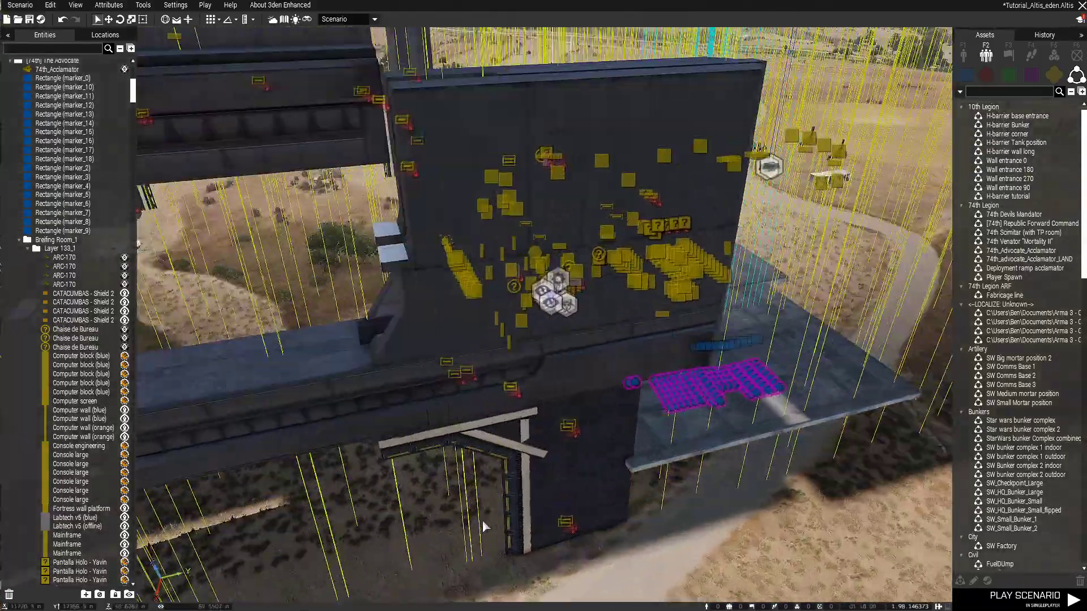
key(d)
key(w)
scroll(473, 519, up, 8)
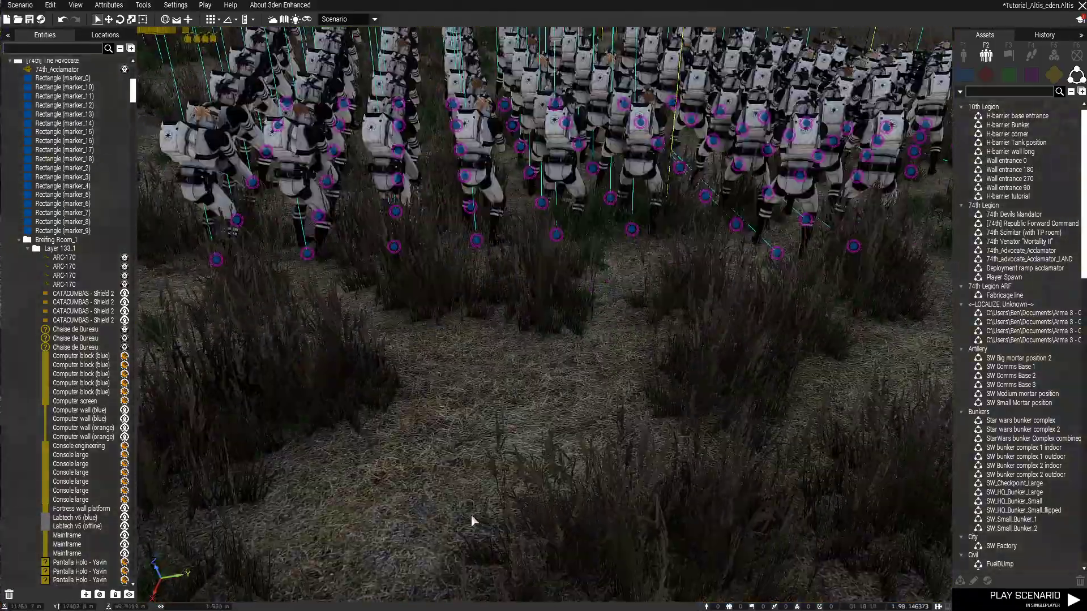
scroll(447, 495, down, 12)
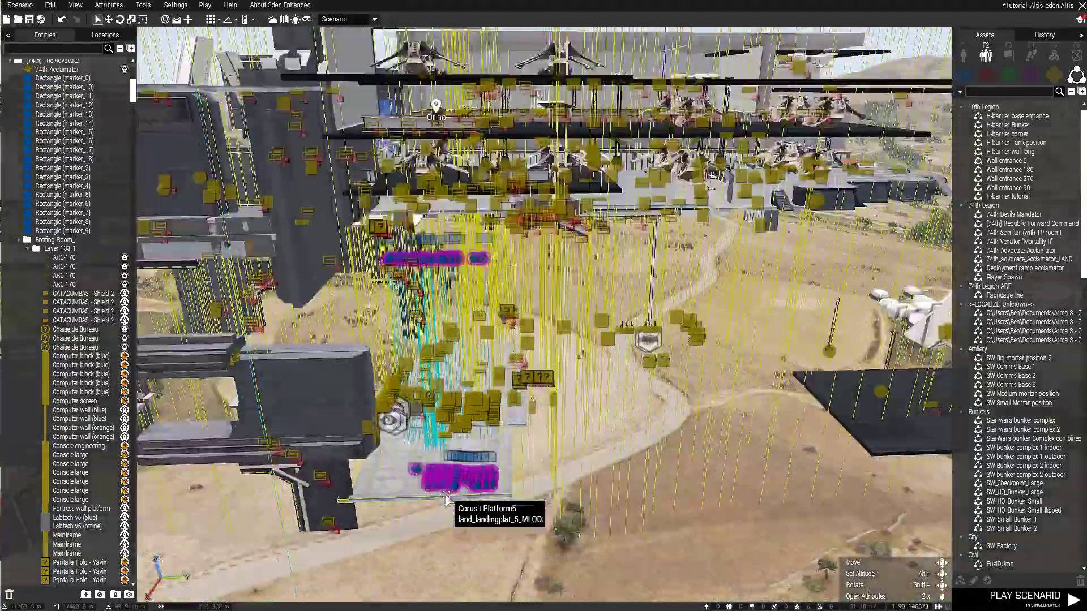
Inspect the composition's upper decks and parked aircraft, and undo the placement of the whole ship
right_drag(447, 495, 323, 483)
key(d)
key(q)
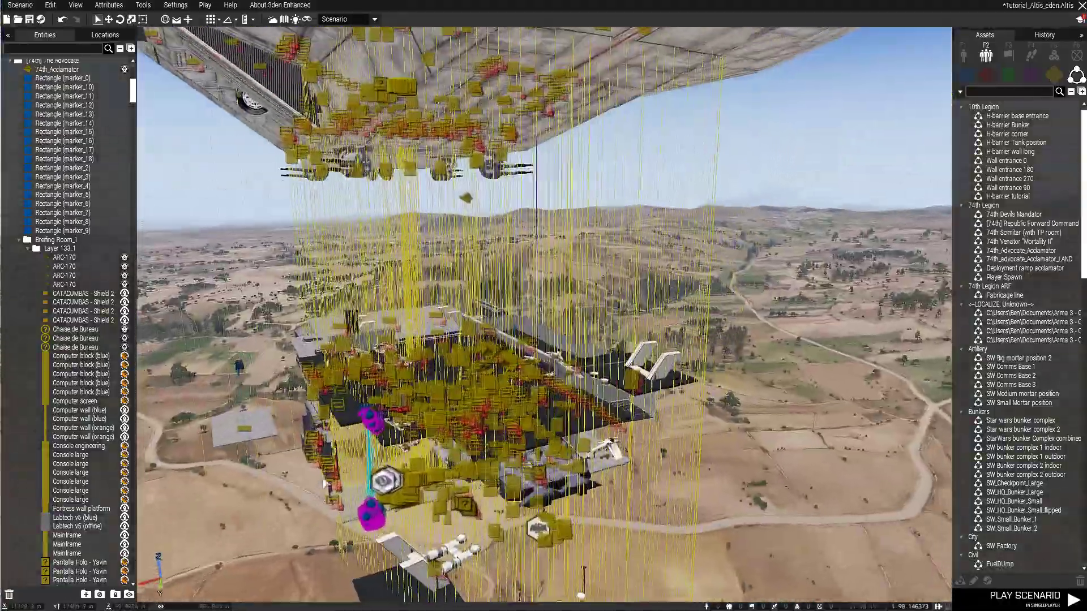
scroll(323, 483, up, 10)
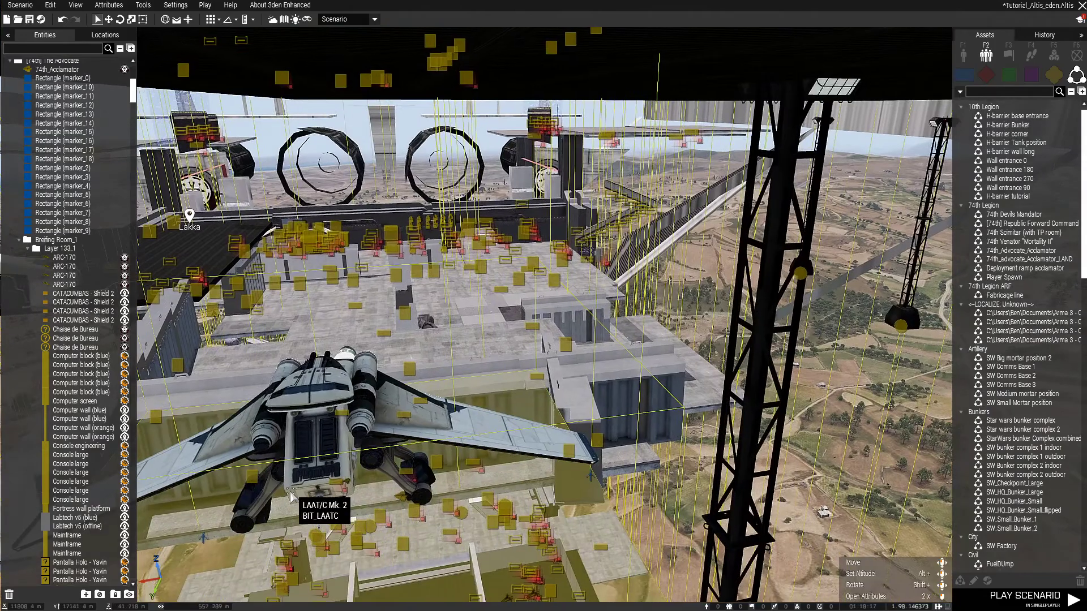
scroll(291, 496, up, 6)
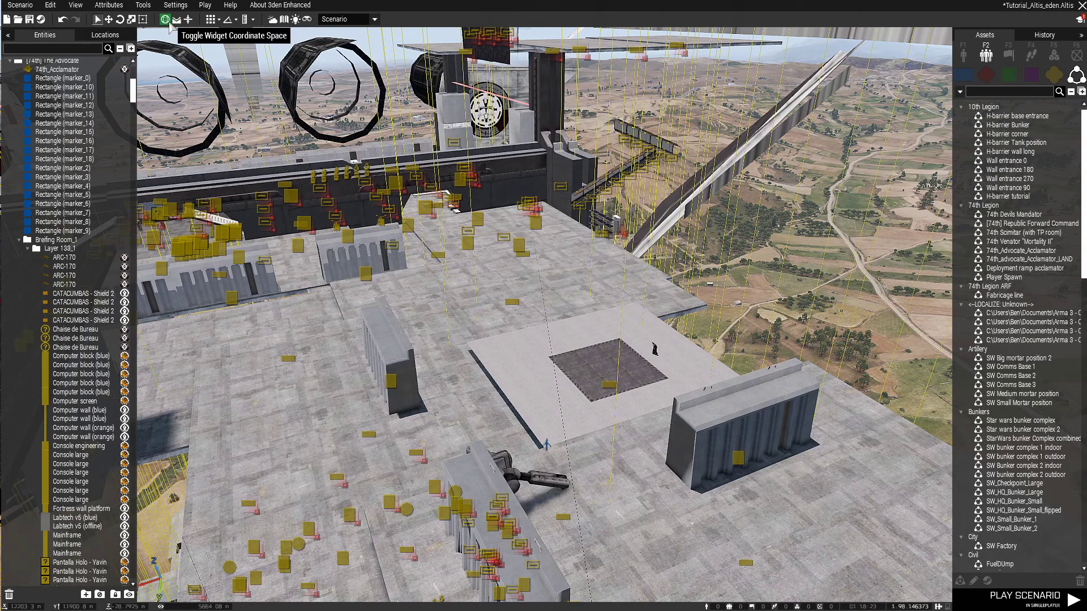
right_drag(411, 185, 410, 254)
scroll(416, 258, up, 5)
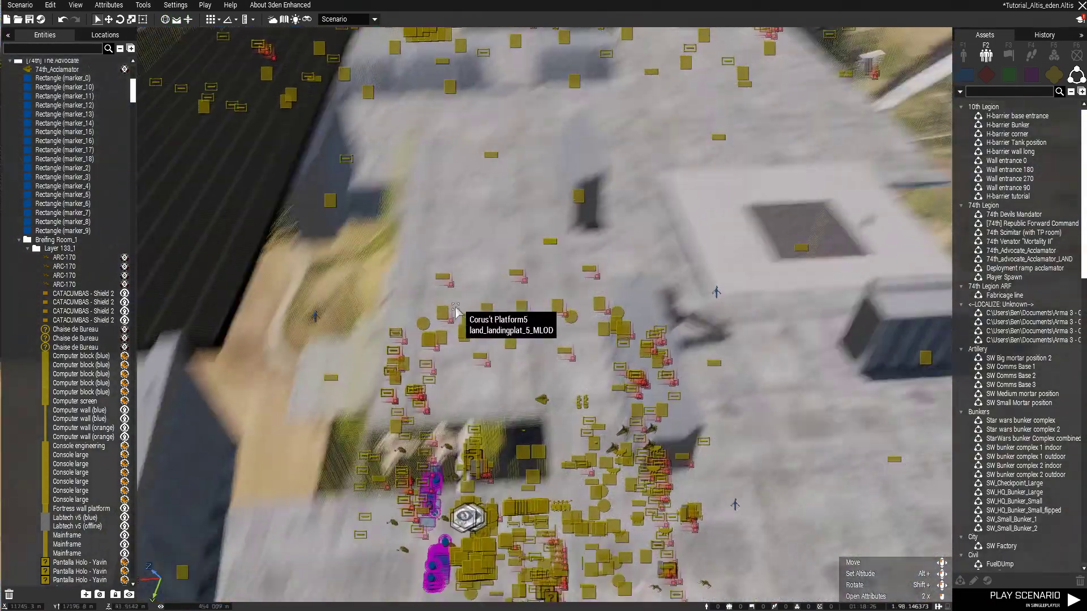
scroll(480, 314, down, 5)
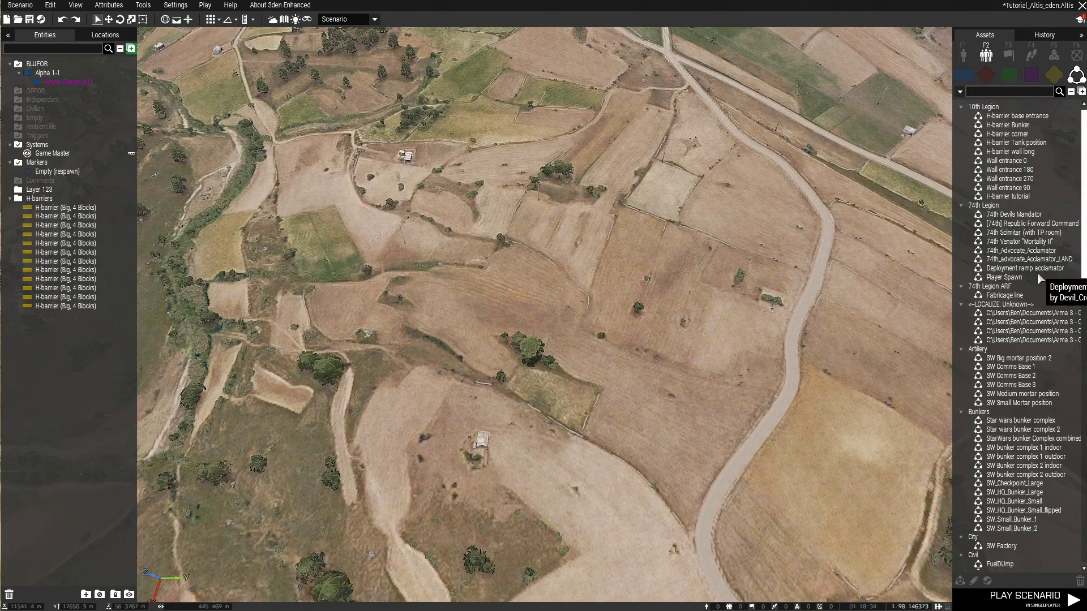
Place the 74th_Advocate_Acclamator composition on the fields once more and enter its hangar where the clone troopers stand
click(1019, 250)
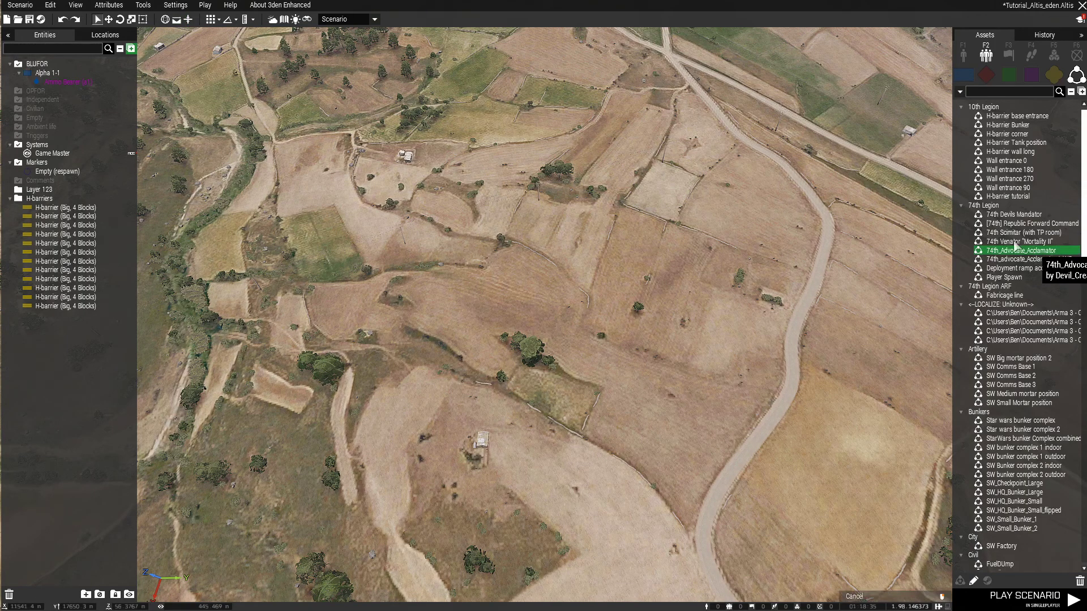
click(471, 406)
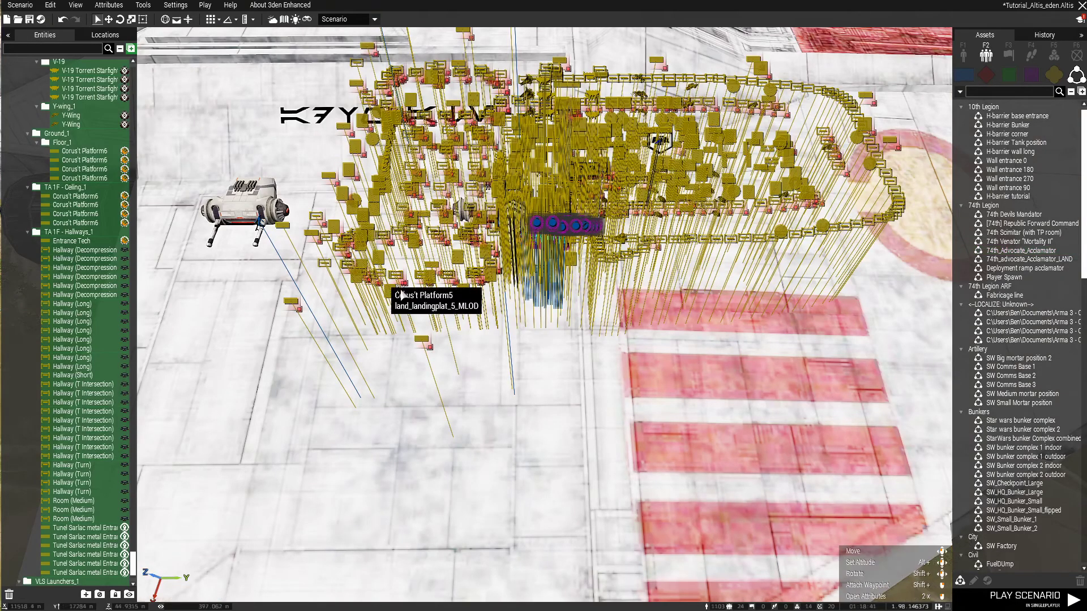
mouse_move(532, 480)
right_down()
mouse_move(501, 417)
mouse_move(521, 482)
mouse_move(544, 401)
mouse_move(601, 380)
mouse_move(601, 401)
mouse_move(544, 399)
mouse_move(514, 415)
right_up()
key(w)
key(w)
key(s)
key(w)
Find the Player Slots layer that holds the clone troopers in the entity list and hide it
click(511, 437)
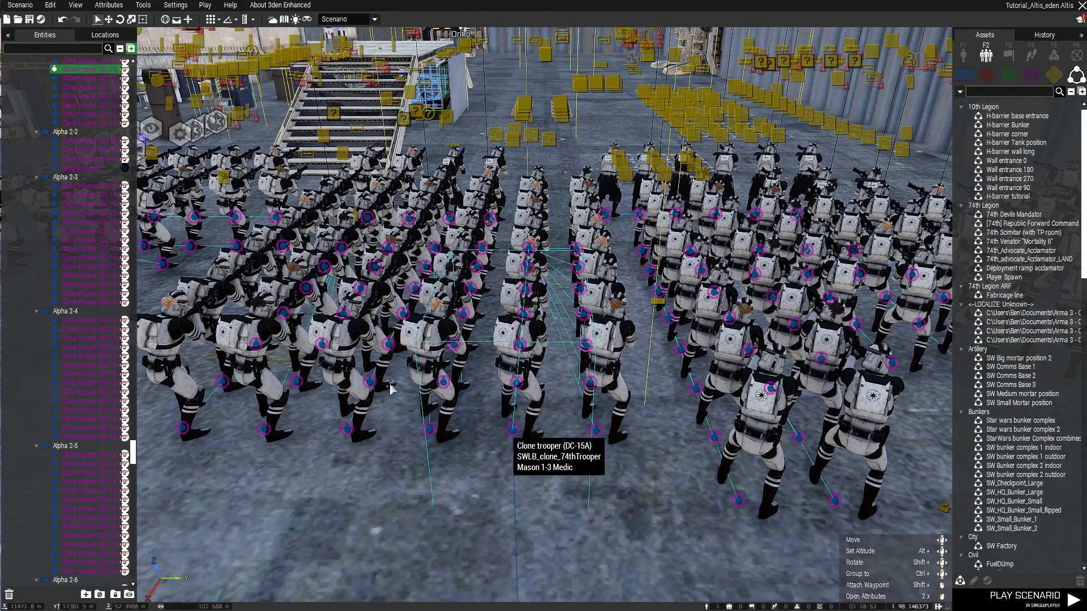
scroll(88, 254, up, 10)
scroll(86, 259, up, 5)
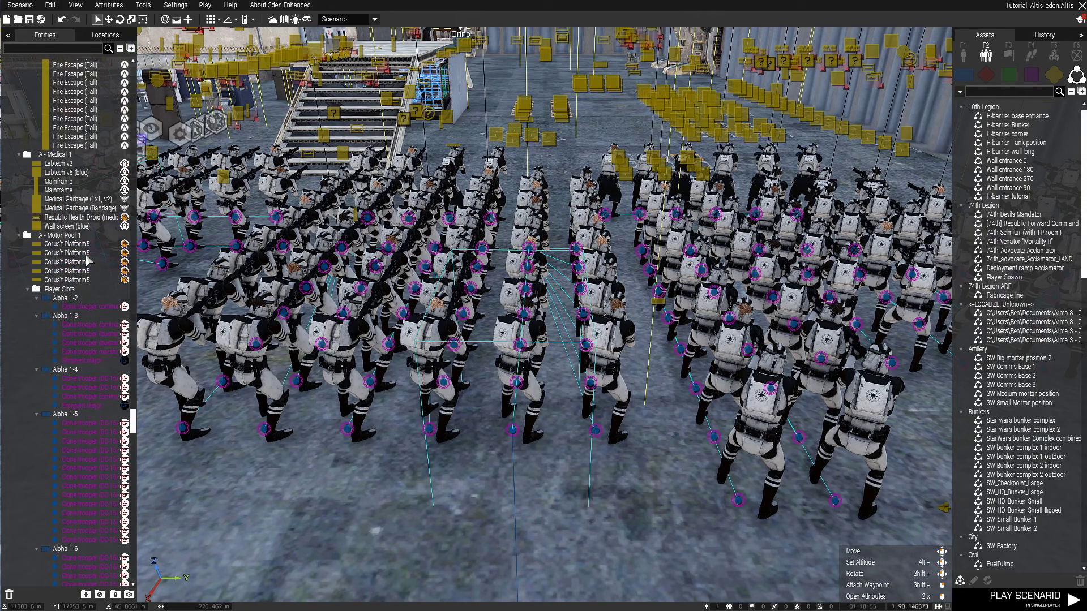
click(62, 290)
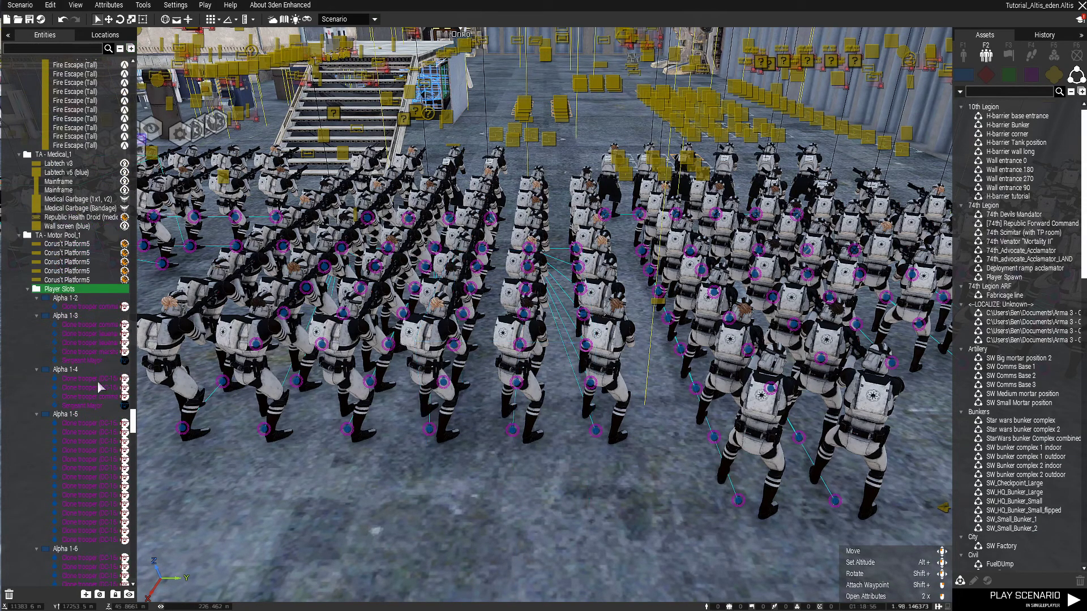
click(115, 595)
click(127, 597)
Examine the ship from the outside with the Player Slots layer hidden
mouse_move(241, 474)
right_down()
mouse_move(324, 450)
mouse_move(171, 441)
mouse_move(356, 439)
right_up()
key(a)
key(w)
key(w)
key(q)
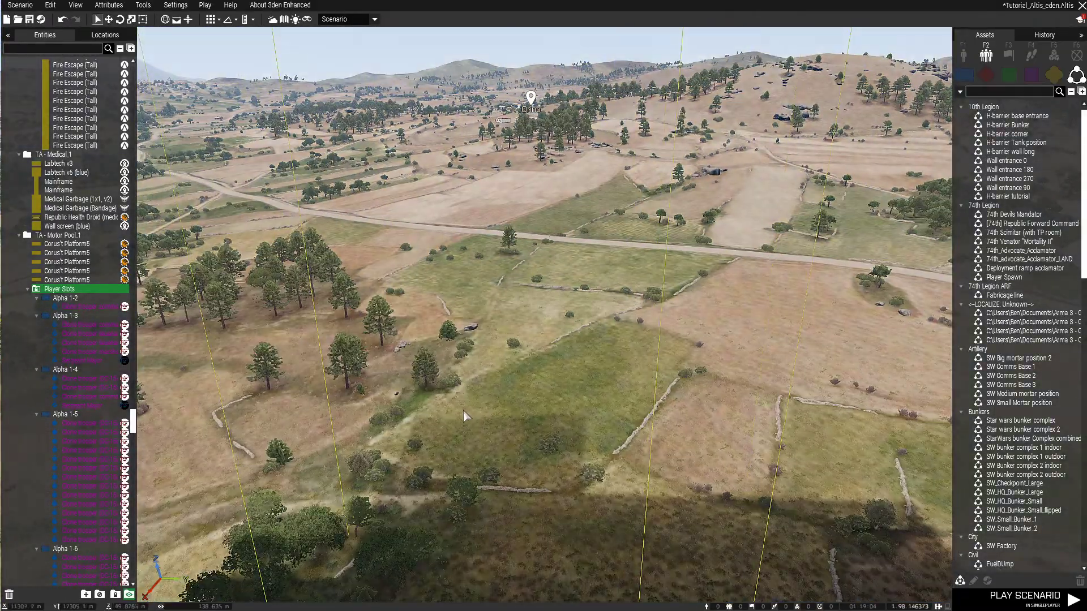
key(s)
key(s)
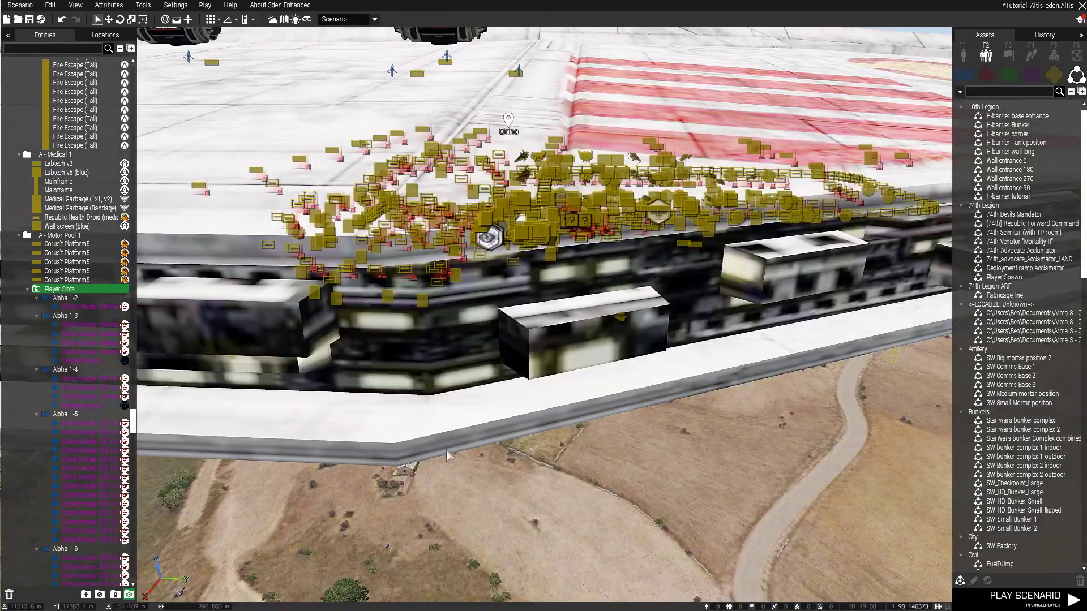
key(s)
key(q)
key(w)
right_drag(450, 454, 523, 448)
key(d)
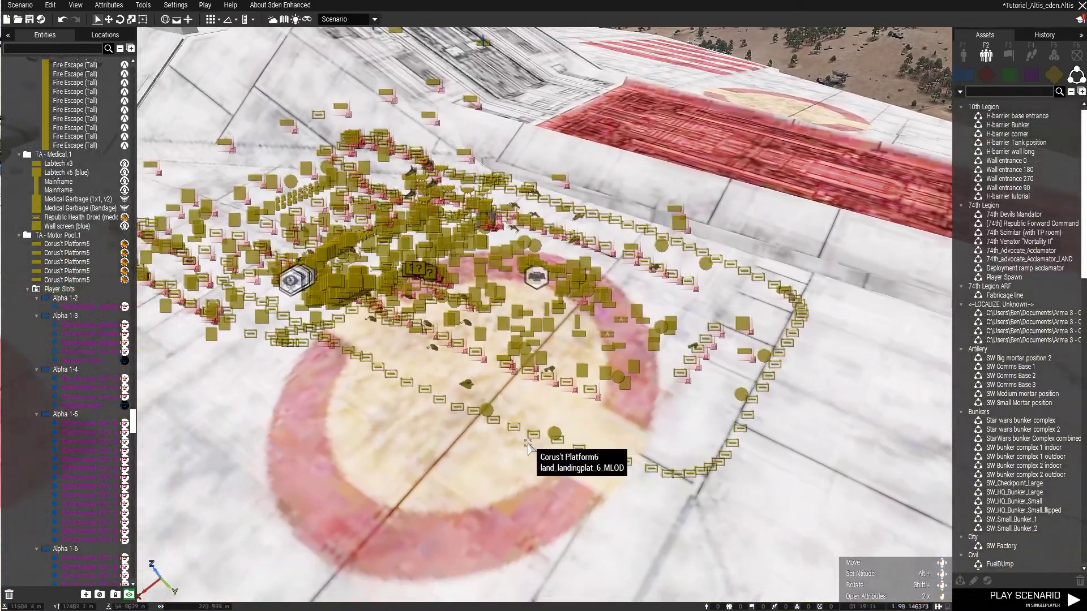
Collapse the entity list and hide the entire [74th] The Advocate layer
scroll(74, 230, up, 5)
scroll(70, 223, up, 8)
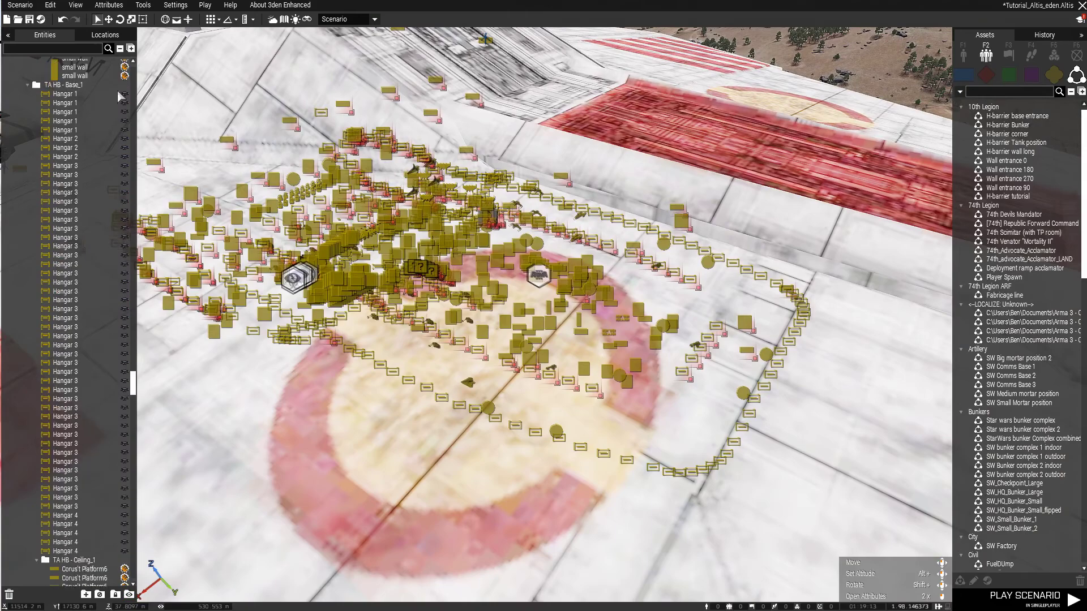
click(120, 49)
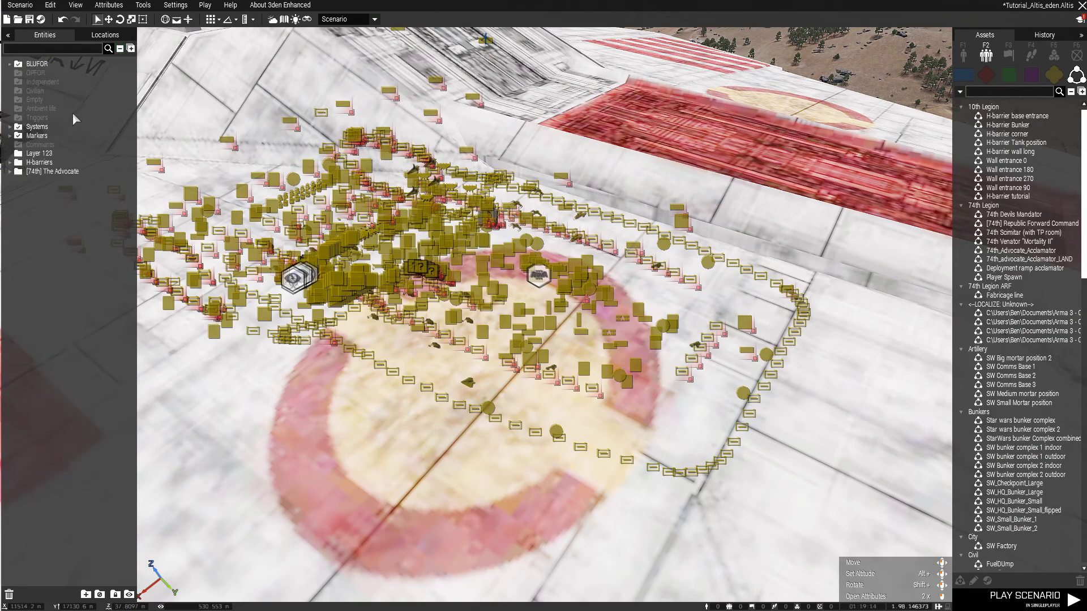
click(40, 171)
click(129, 594)
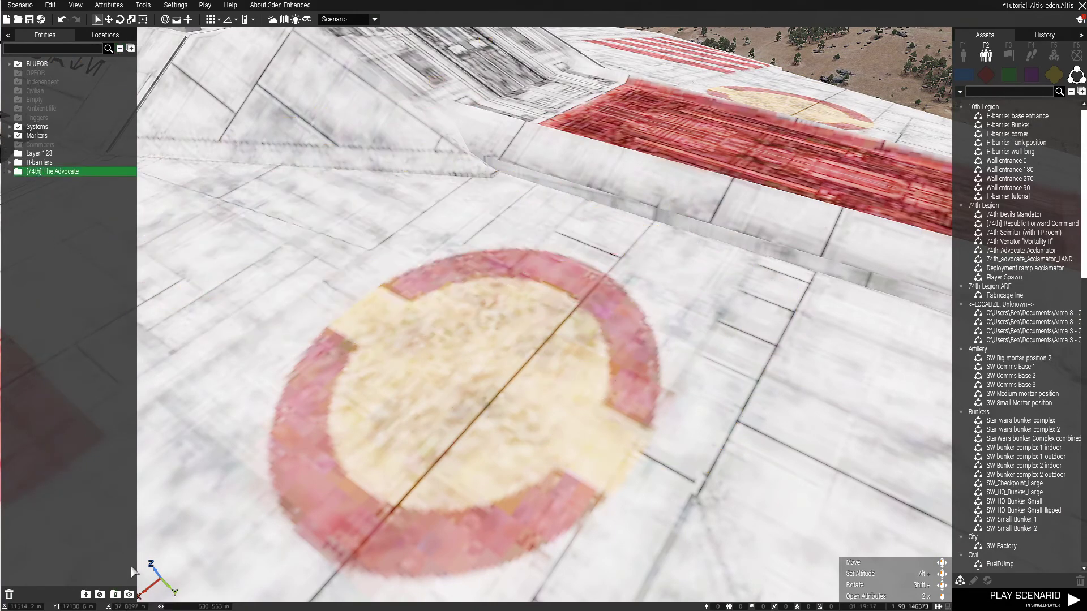
Examine the ship's hull and surroundings with the [74th] The Advocate layer hidden
right_drag(626, 146, 616, 317)
click(368, 309)
key(s)
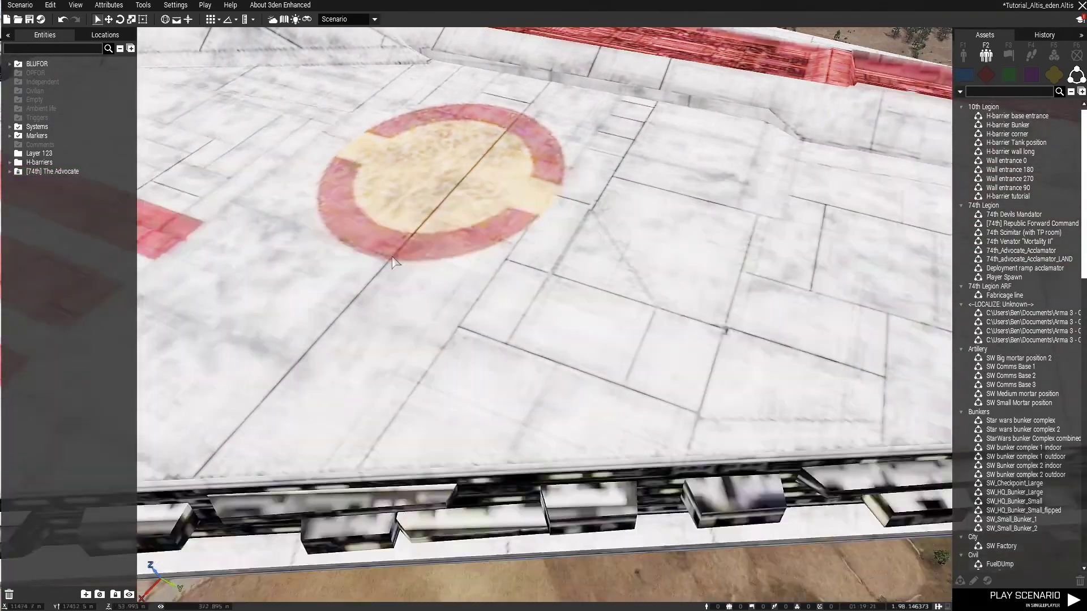
right_drag(419, 261, 291, 217)
key(w)
mouse_move(294, 266)
right_down()
mouse_move(469, 335)
mouse_move(483, 318)
mouse_move(511, 320)
mouse_move(181, 326)
mouse_move(321, 371)
mouse_move(407, 495)
mouse_move(226, 400)
mouse_move(506, 423)
right_up()
key(w)
key(w)
key(s)
key(a)
key(d)
key(a)
key(w)
key(d)
Return to the fortified base on the hill and view its barrier walls and helipads from above
drag(396, 139, 694, 452)
key(w)
key(w)
right_drag(486, 379, 328, 390)
key(w)
right_drag(430, 470, 417, 412)
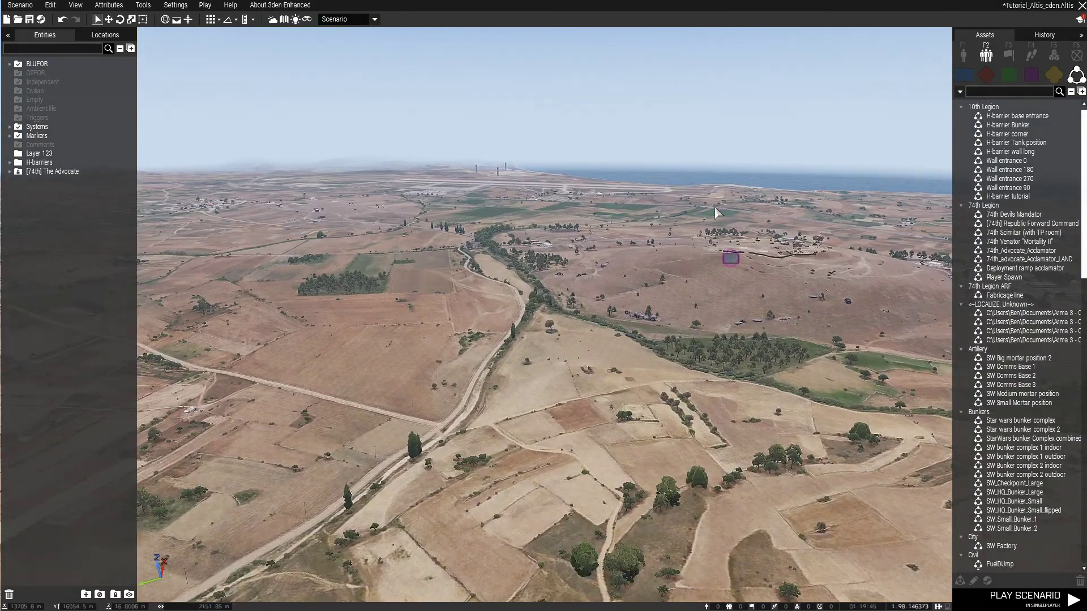
key(w)
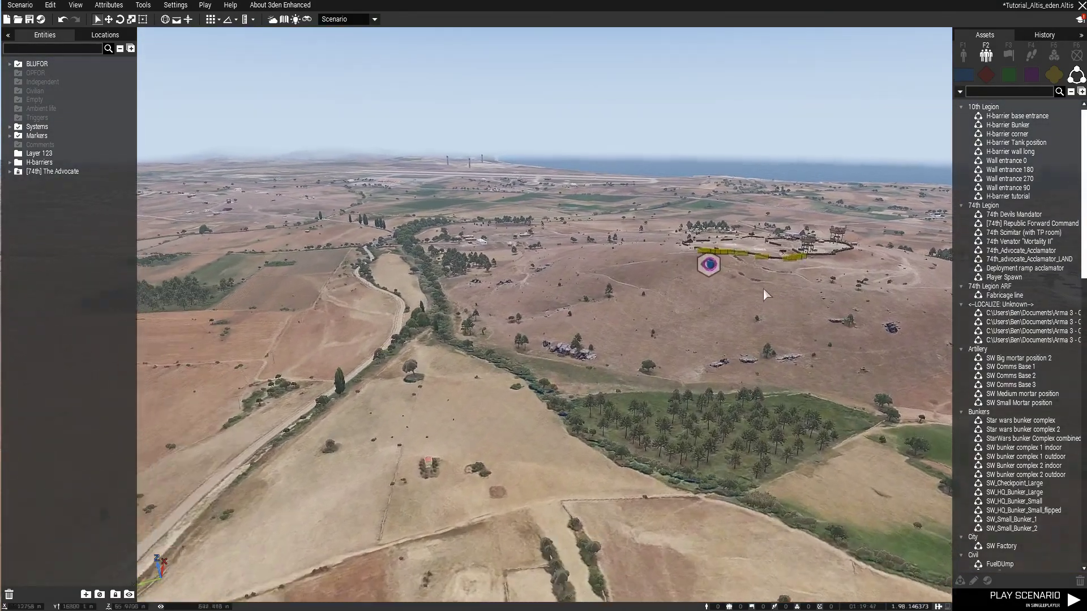
key(w)
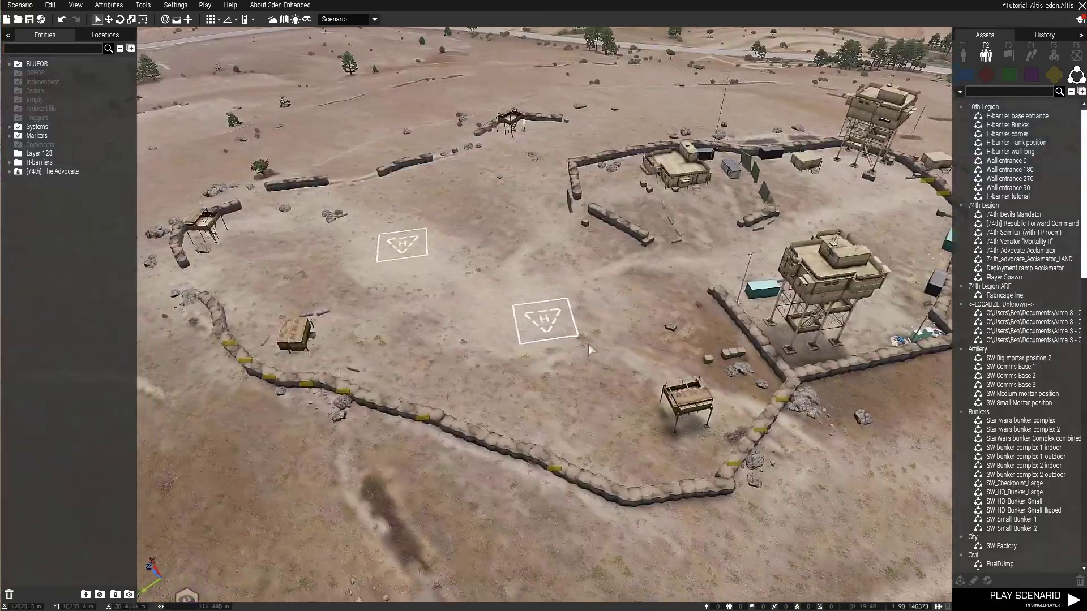
key(a)
right_drag(588, 349, 770, 343)
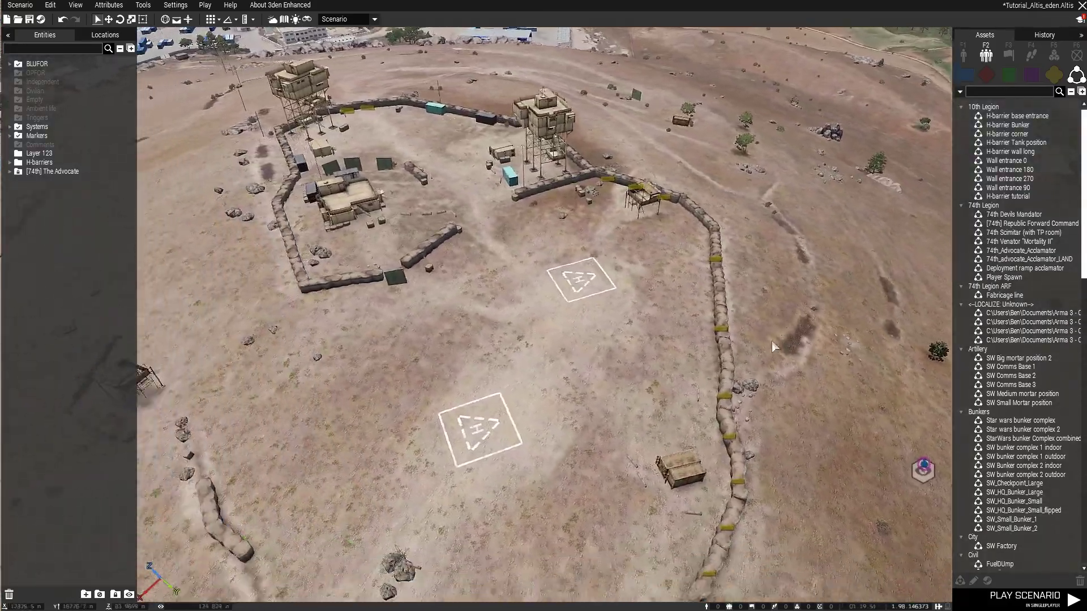
Delete the Game Master module and its unit from the hillside outside the fortified base
right_drag(590, 223, 636, 131)
right_drag(596, 209, 580, 217)
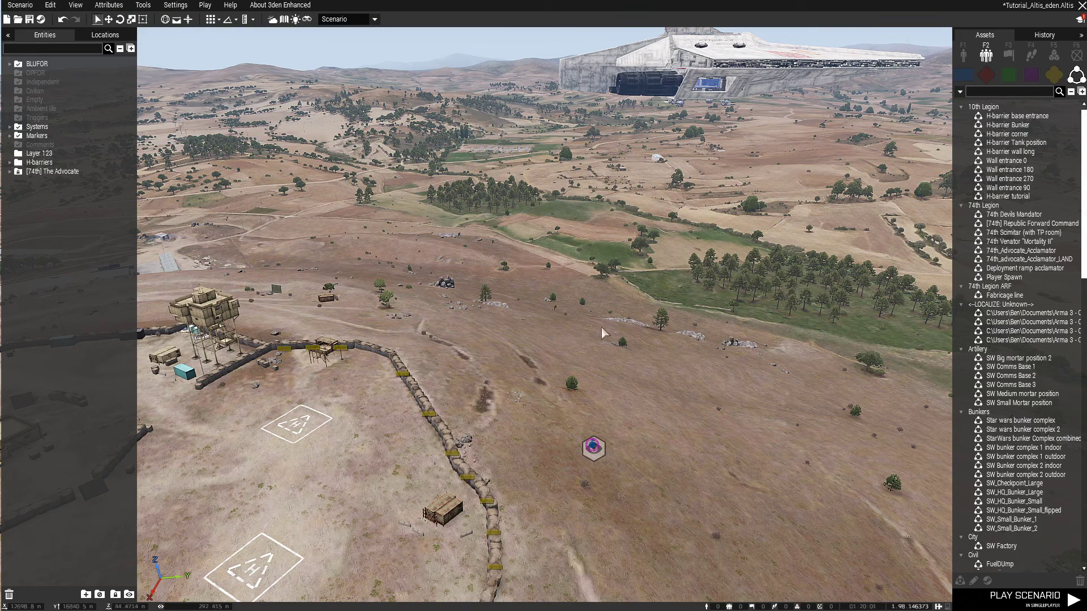
scroll(601, 326, up, 10)
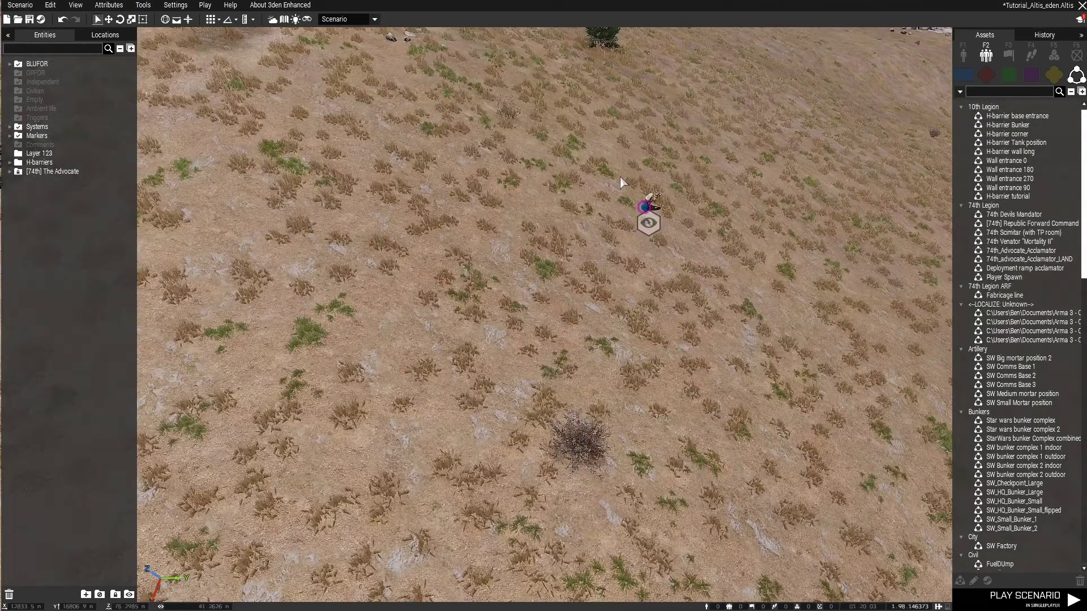
scroll(619, 178, up, 5)
drag(527, 114, 685, 308)
key(Delete)
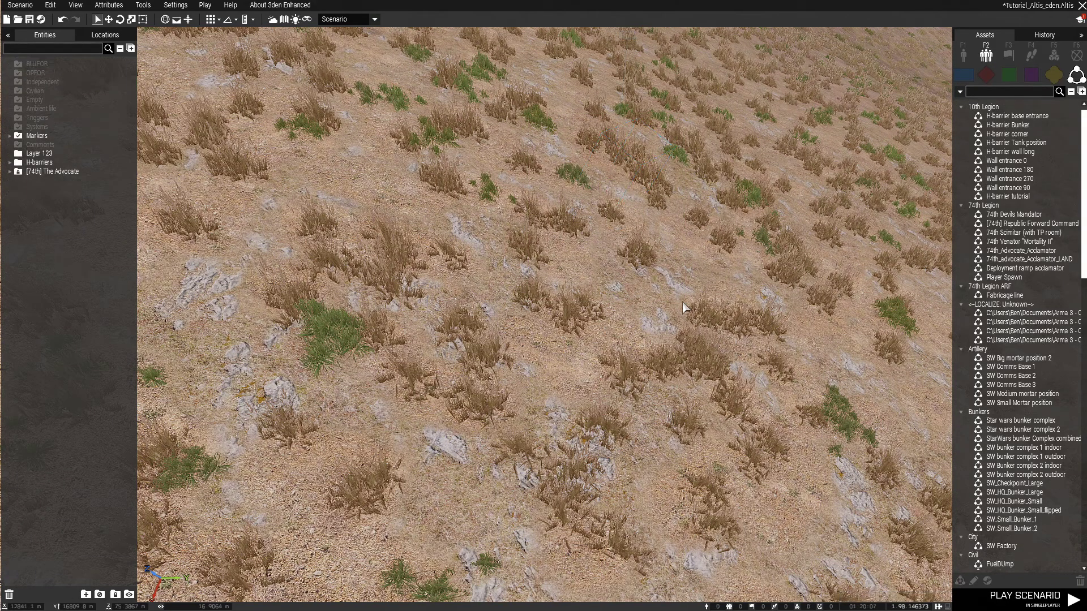
Find the respawn marker inside the [74th] The Advocate layer and set its variable name to respawn
key(m)
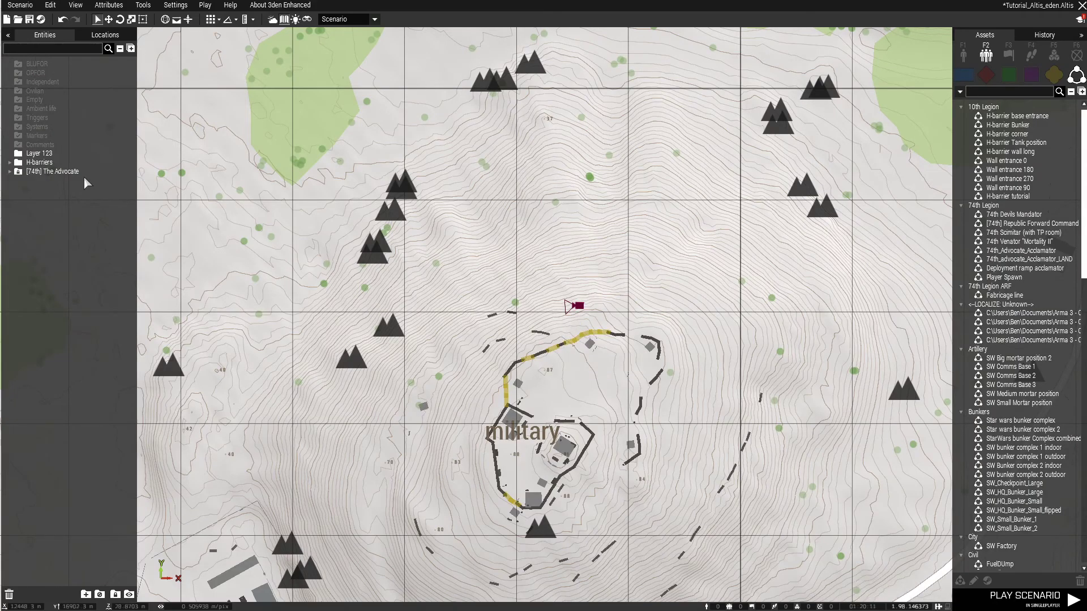
click(36, 50)
text(respawn)
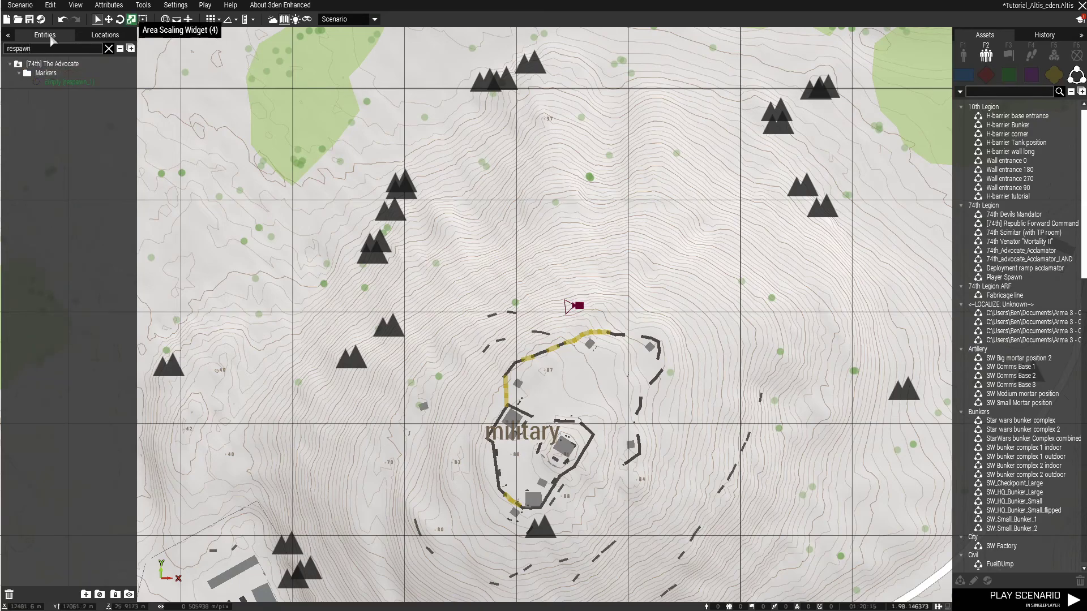
double_click(69, 81)
key(BackSpace)
key(BackSpace)
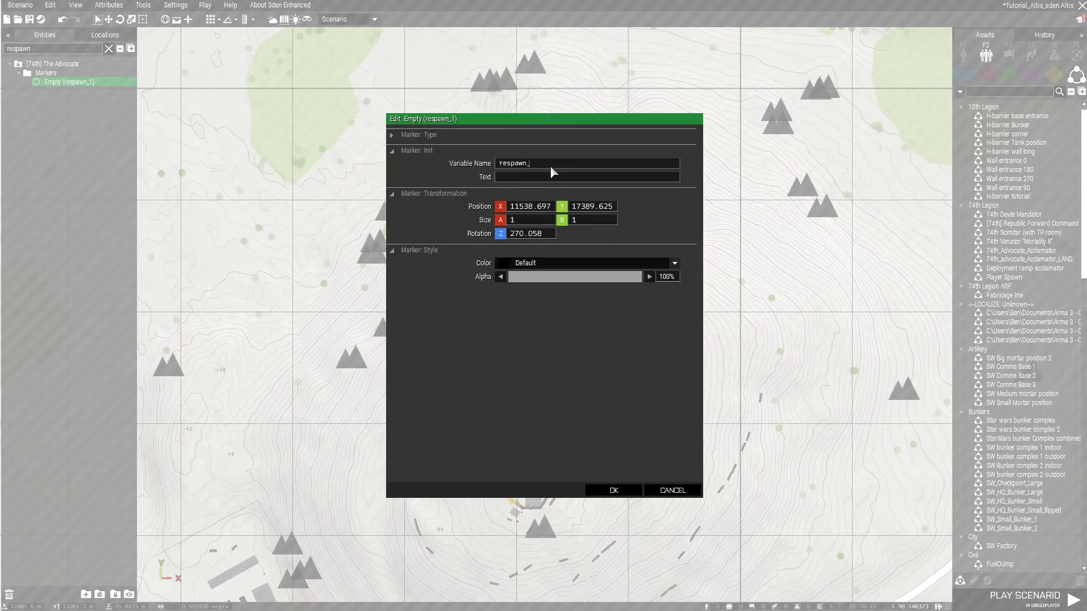
key(Return)
Host the scenario as a LAN multiplayer session, take the first Zeus role in Alpha 4-2 and start the mission
click(204, 7)
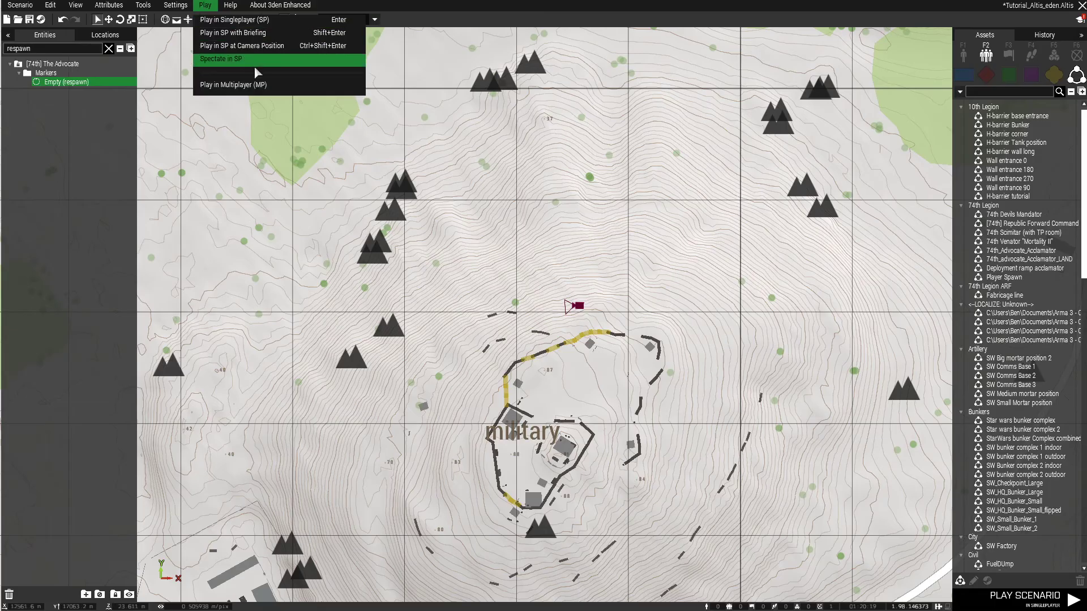
click(254, 88)
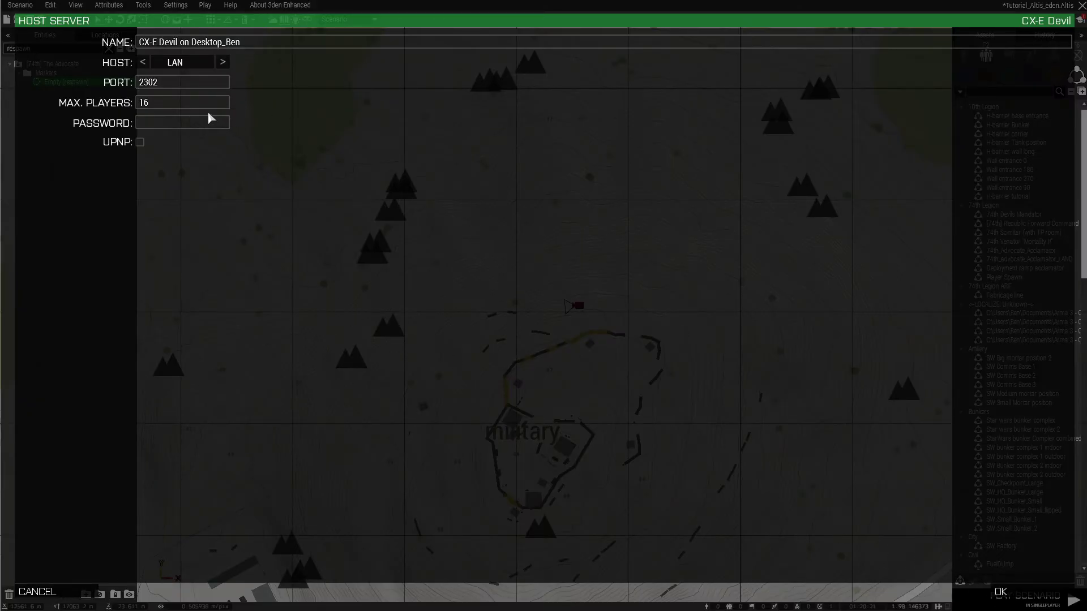
key(Return)
drag(508, 124, 484, 398)
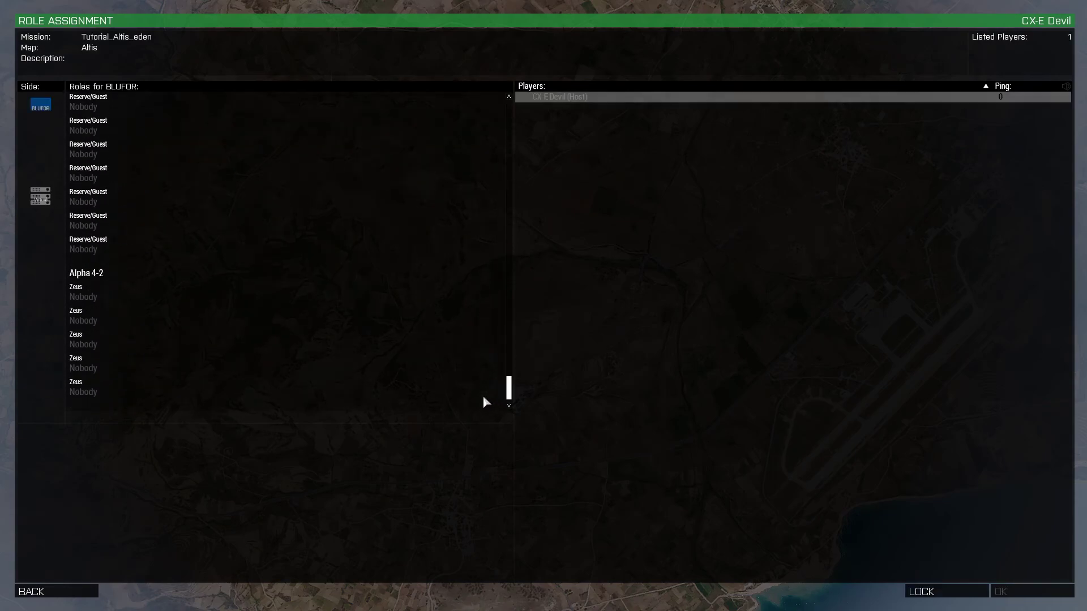
click(129, 299)
click(1019, 594)
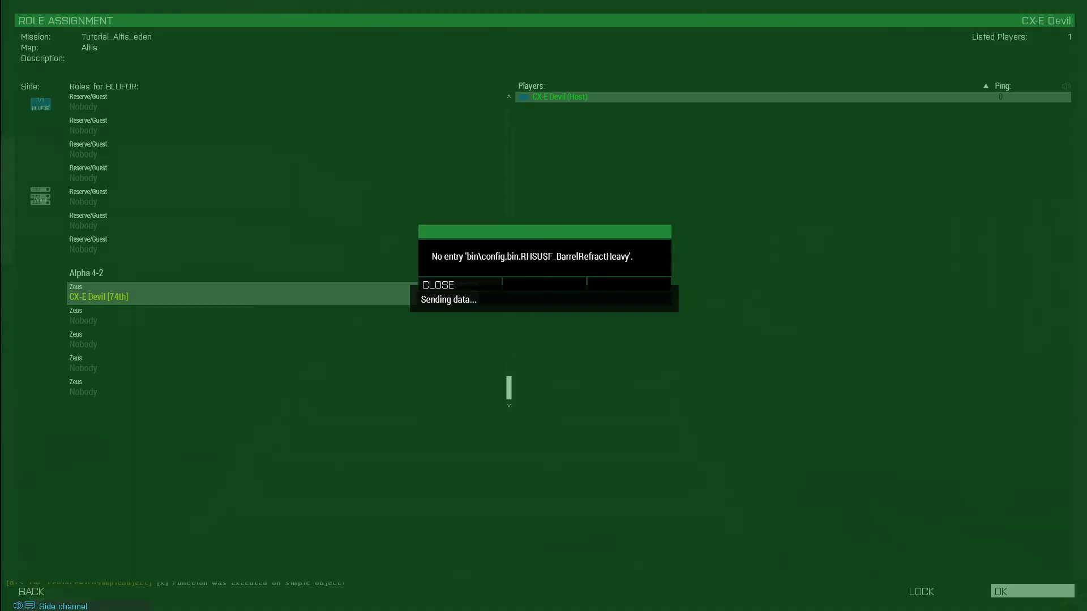
click(439, 285)
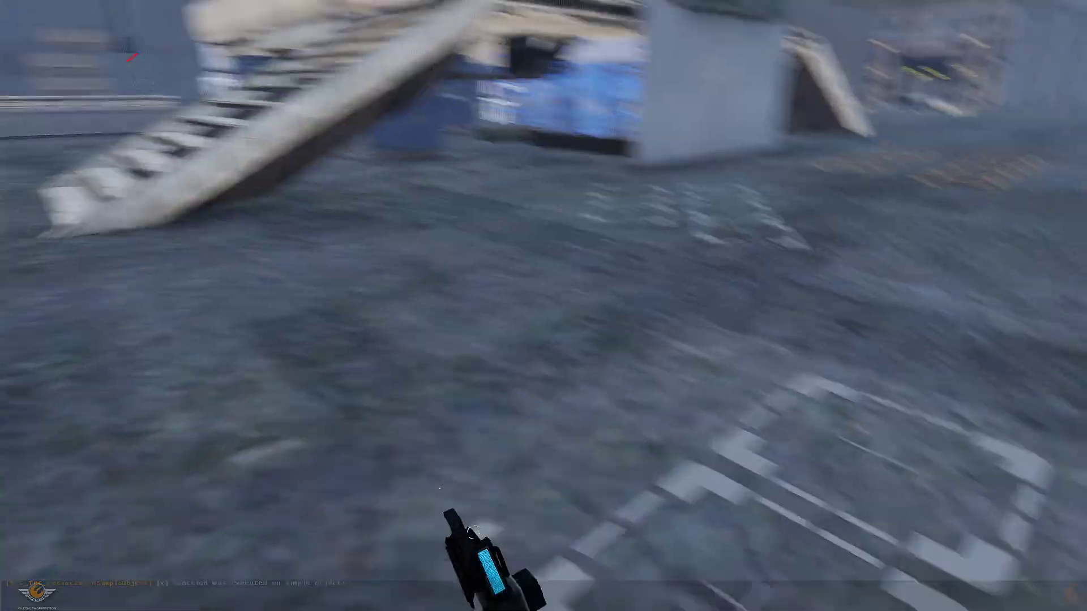
Walk through the ship's hangar and up the stairs to inspect the interior from the player's view
key(w)
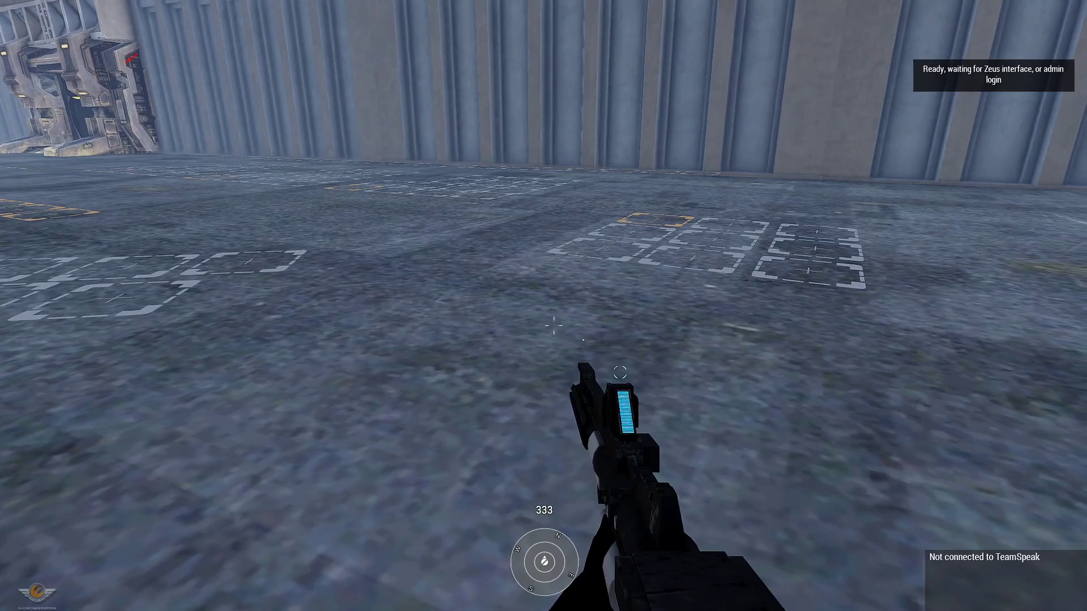
key(w)
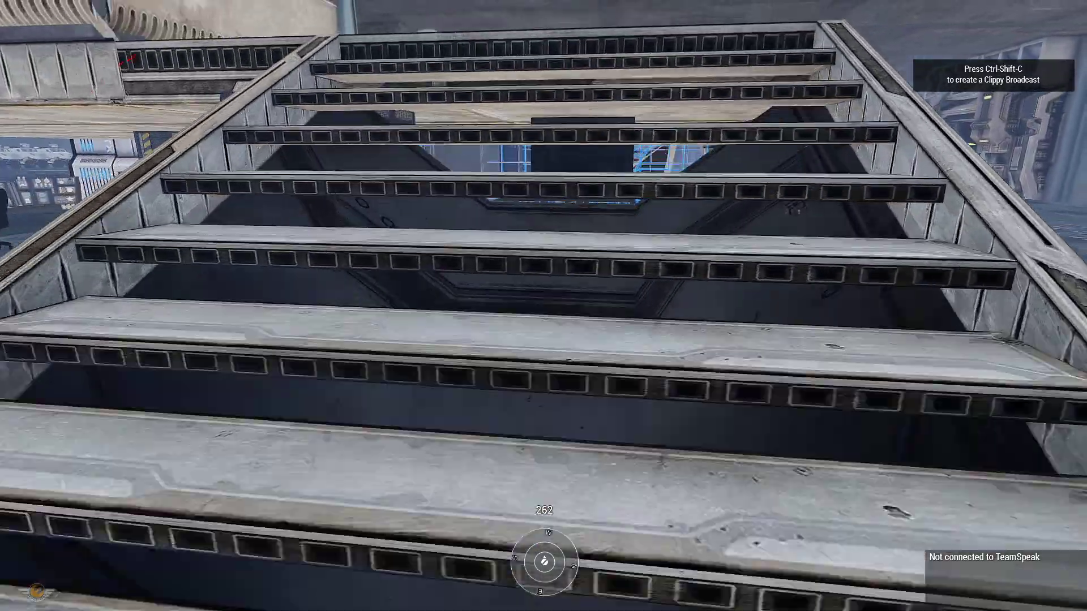
key(w)
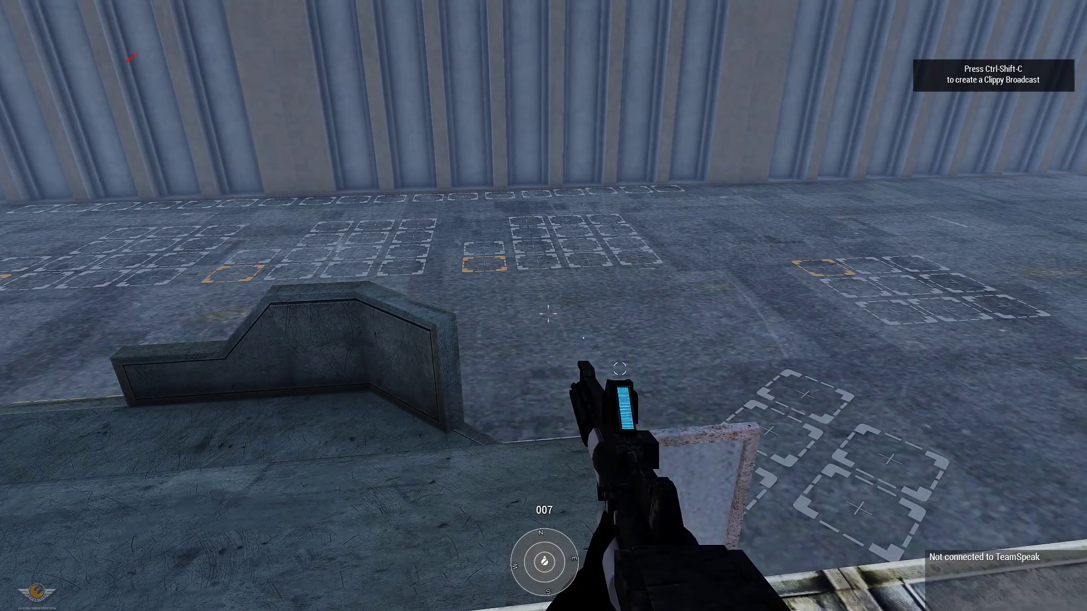
key(w)
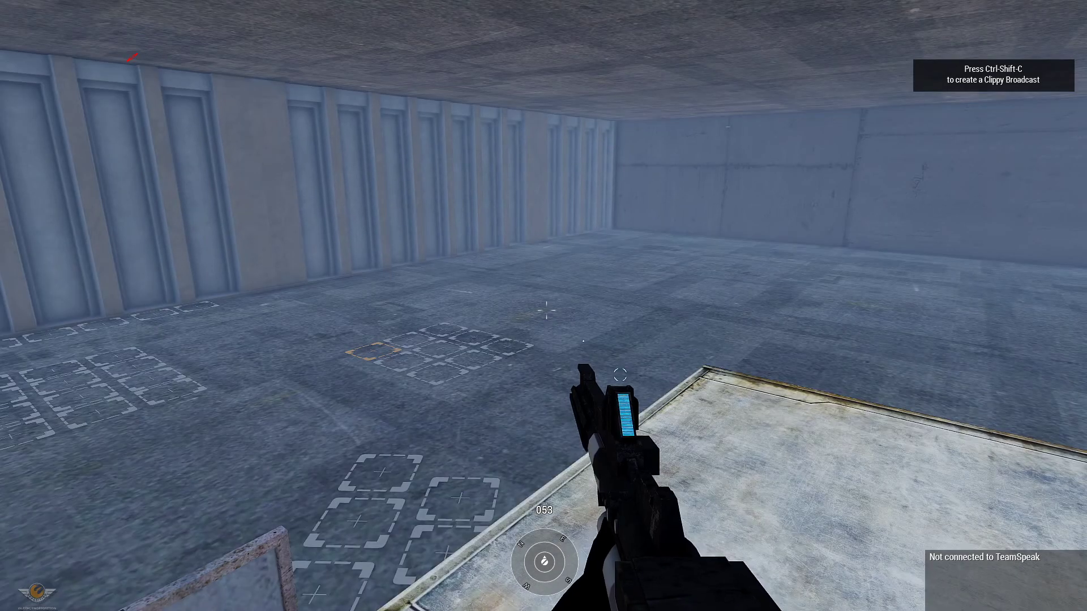
right_click(548, 313)
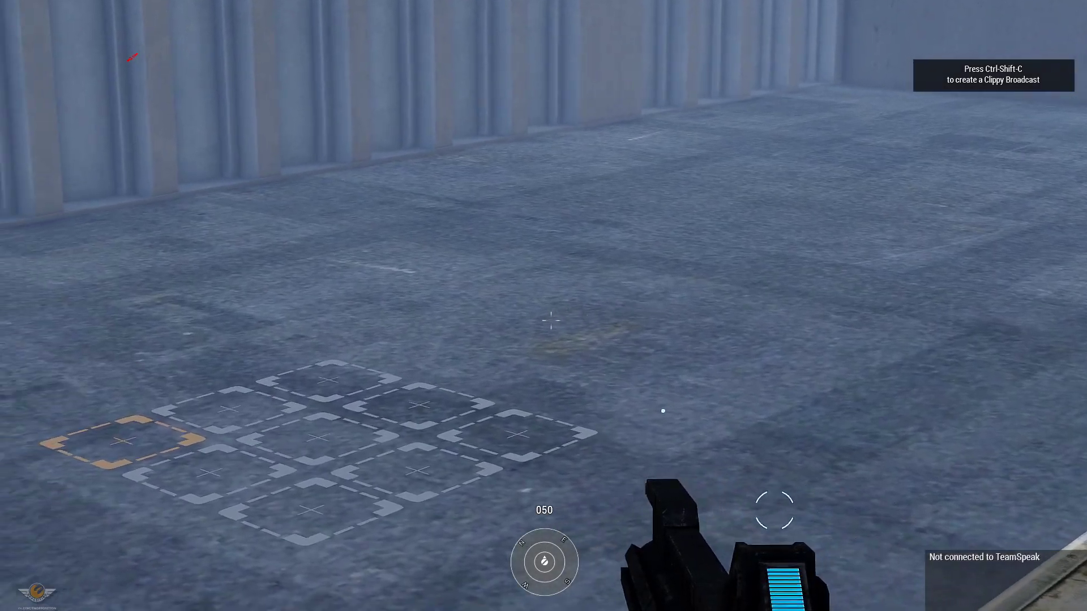
right_click(550, 318)
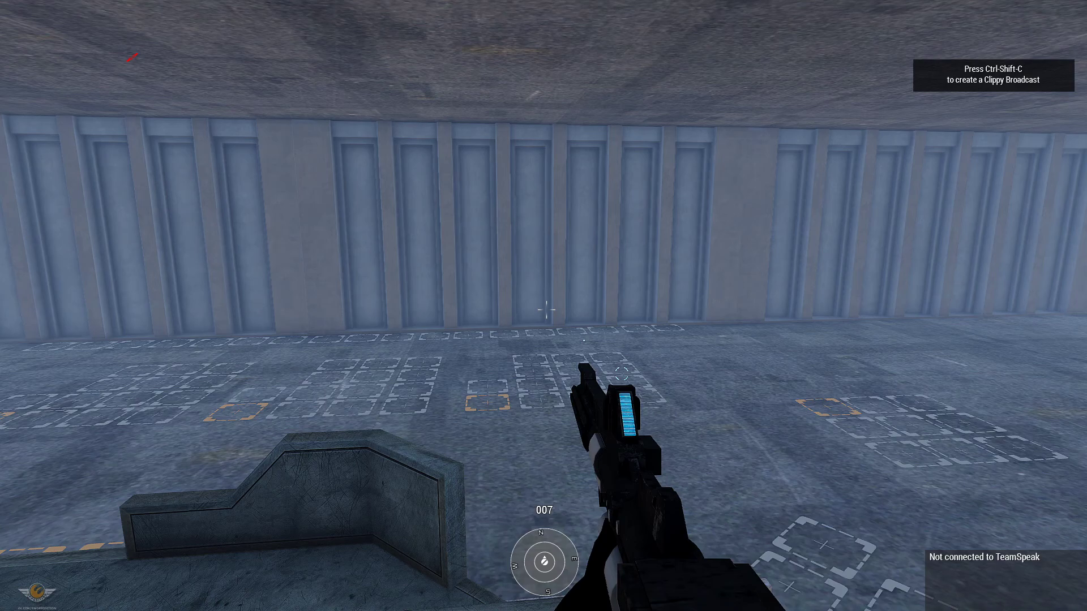
Open the Zeus interface and fly the camera out of the ship into the open terrain
key(y)
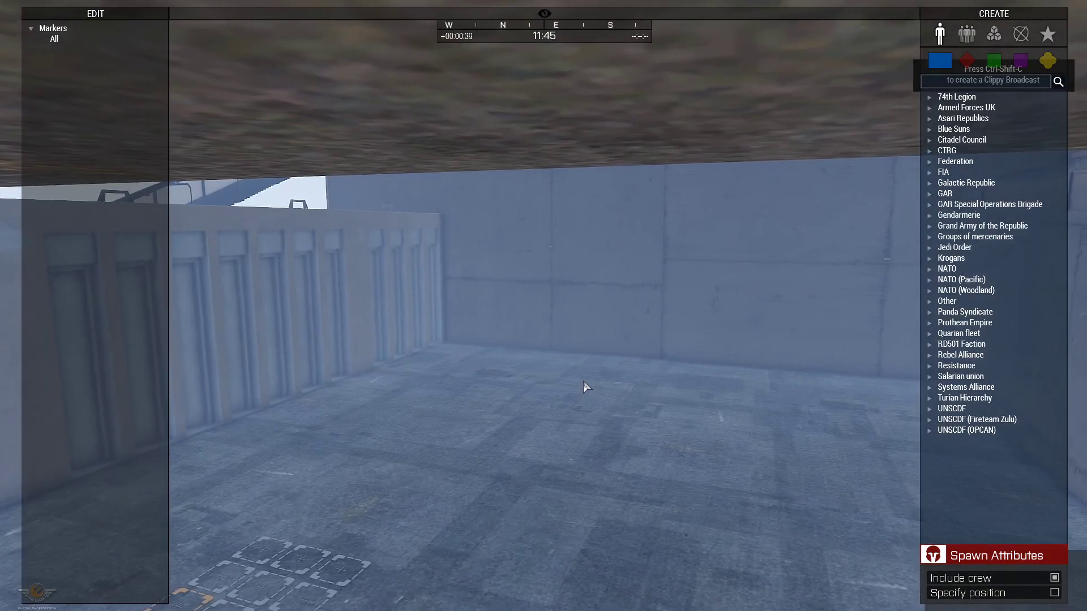
key(w)
right_drag(583, 382, 708, 401)
key(q)
key(w)
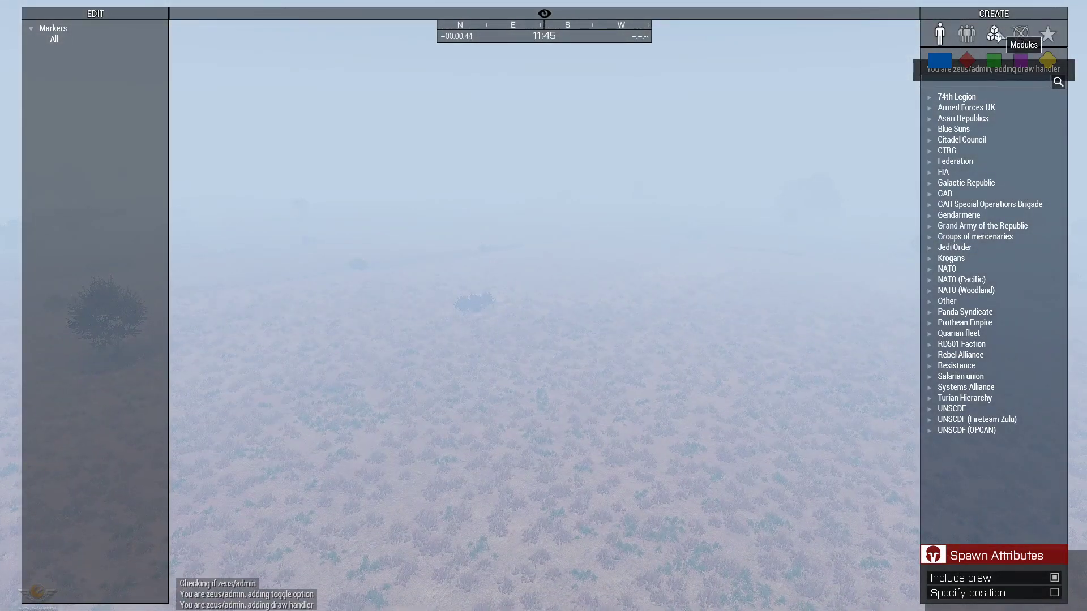
Place an Advanced Weather Change module from the Environment category and apply it with an Immediate transition
click(994, 34)
right_drag(793, 313, 765, 333)
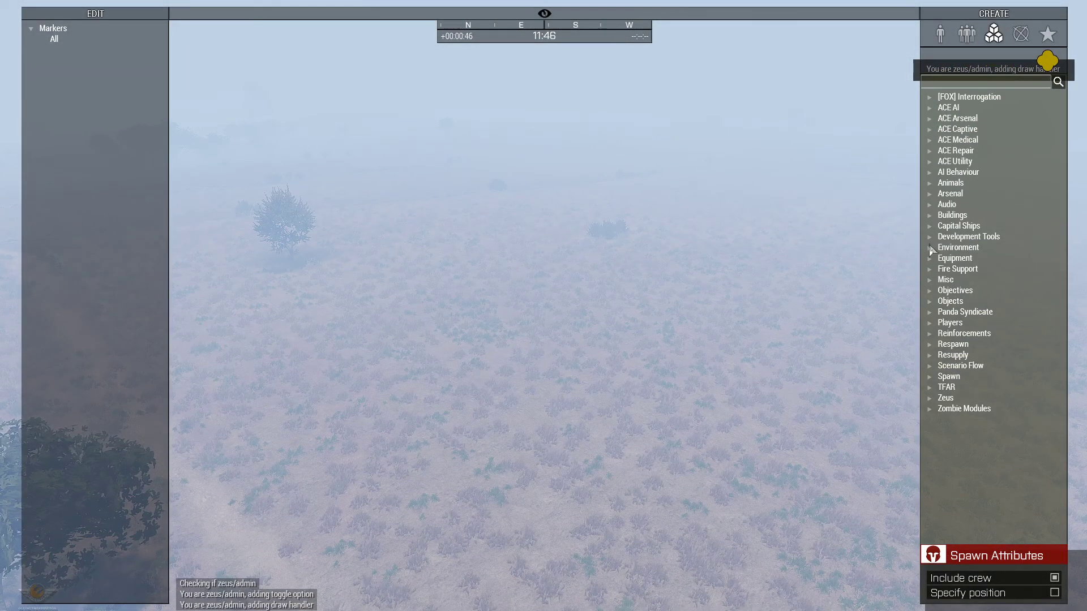
click(893, 278)
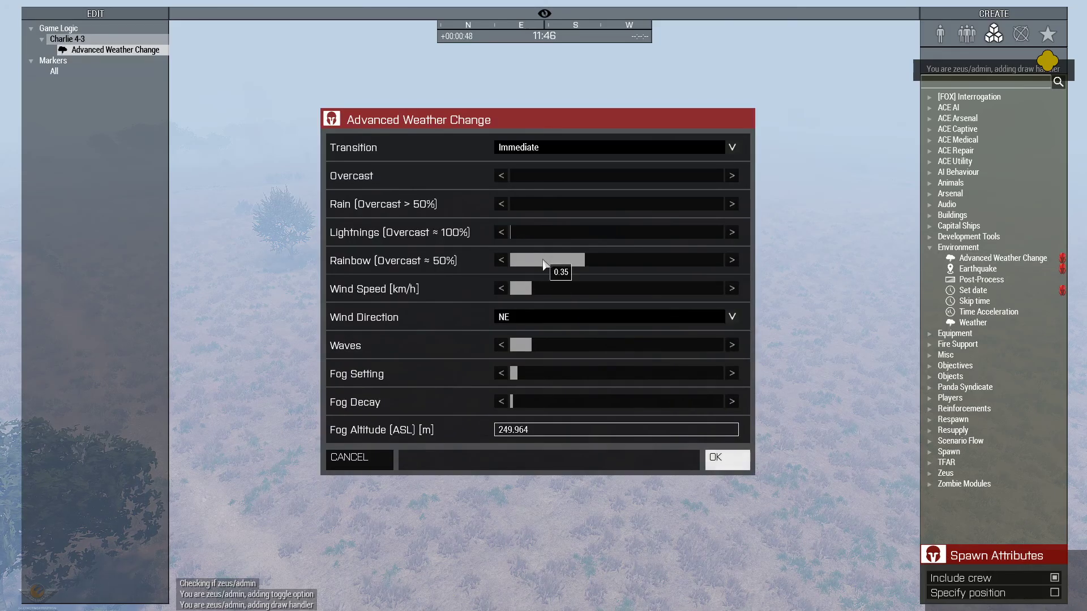
click(727, 458)
Fly the Zeus camera to the fortified base on the hill and inspect its barriers and towers
right_drag(733, 456, 717, 340)
key(w)
key(w)
key(w)
key(w)
key(w)
key(w)
key(q)
key(w)
key(q)
key(s)
key(w)
key(s)
key(w)
key(s)
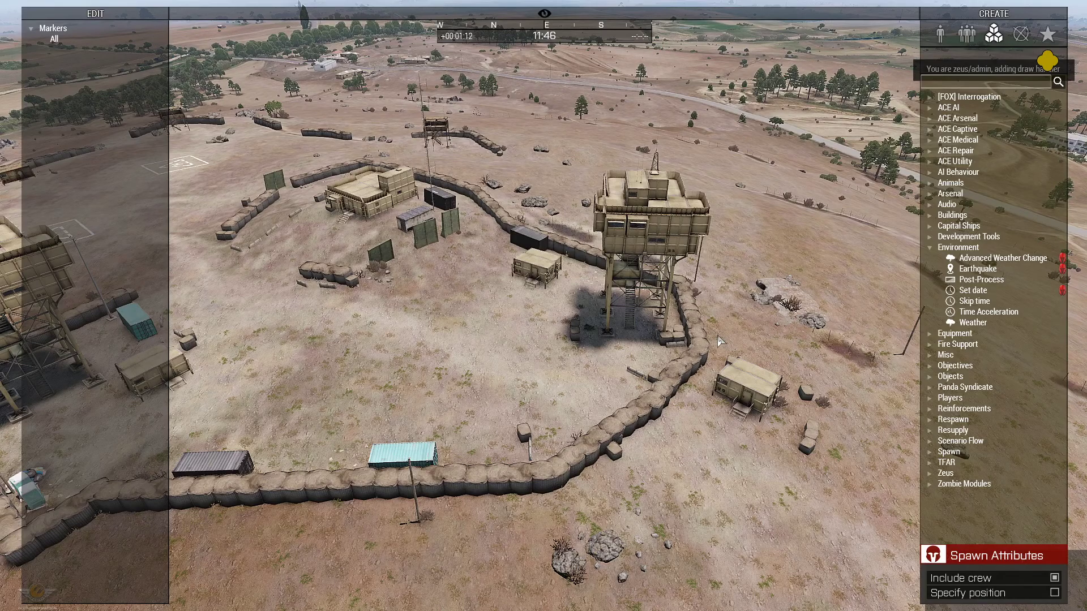
Respawn the player from the pause menu to test the respawn marker
key(Escape)
key(Down)
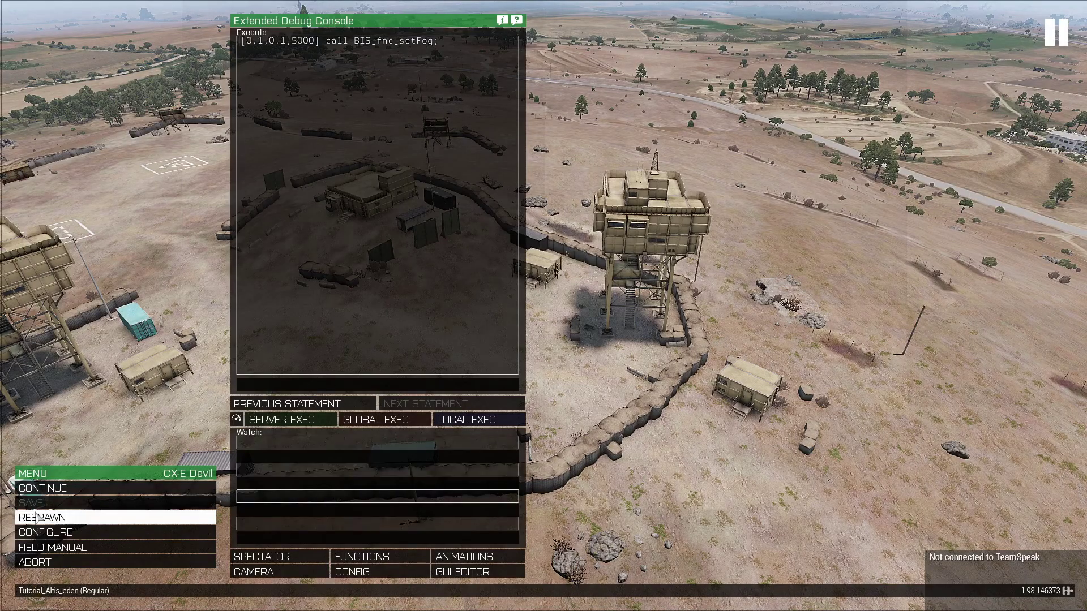
key(Return)
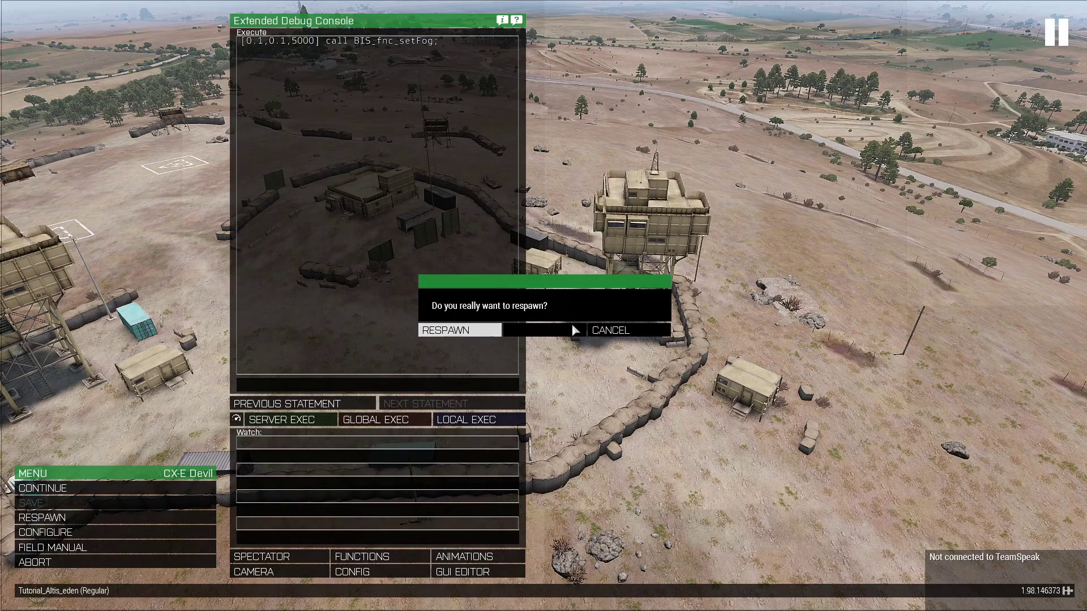
click(450, 333)
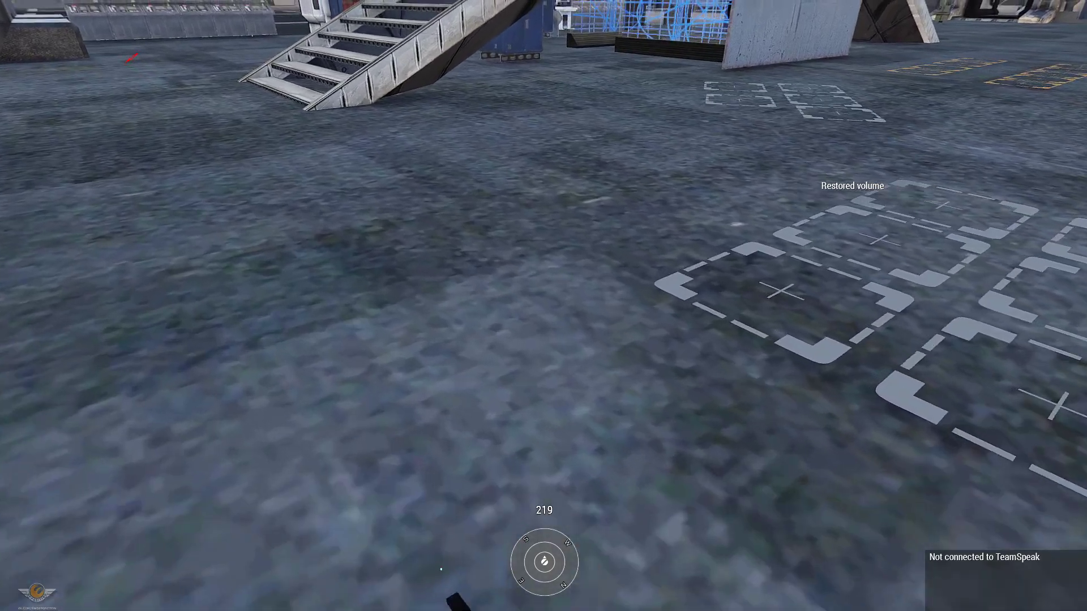
Abort the running mission, skip the debriefing and leave the role assignment lobby for the scenario editor
key(Escape)
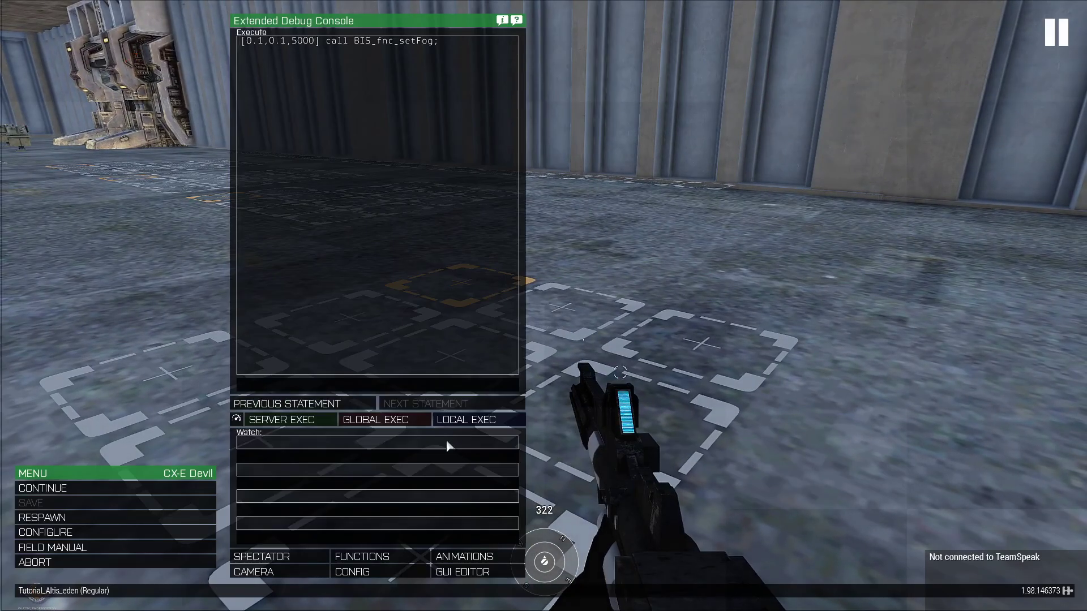
click(162, 562)
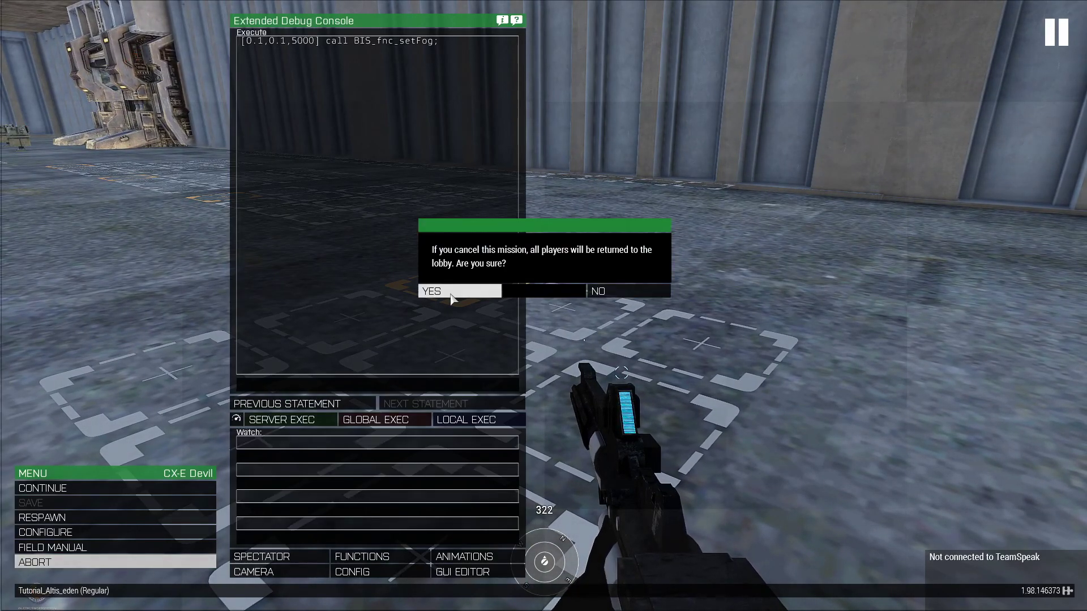
click(600, 290)
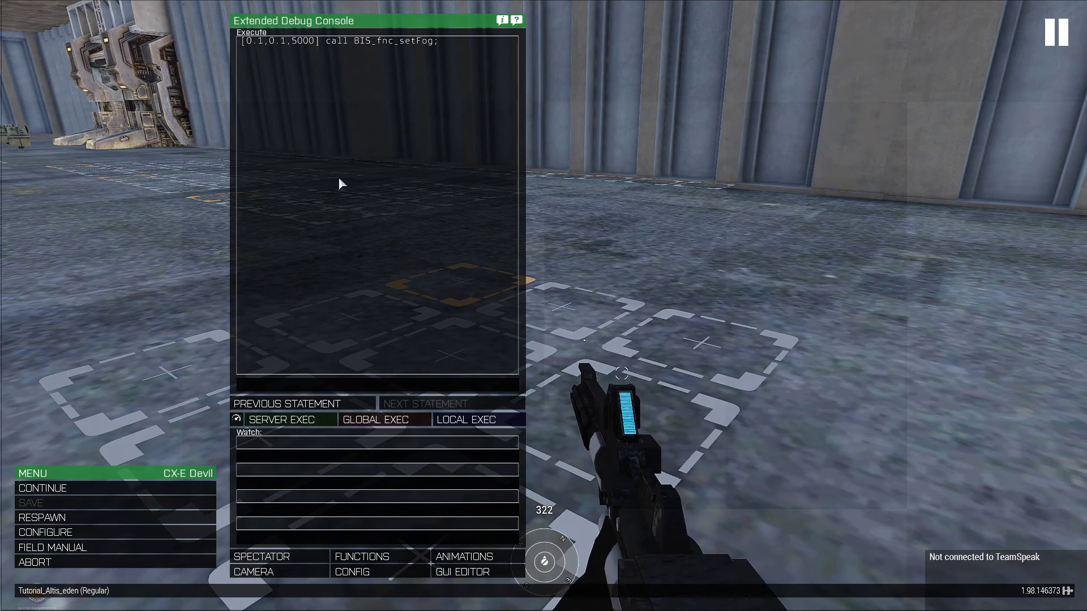
click(63, 566)
click(481, 291)
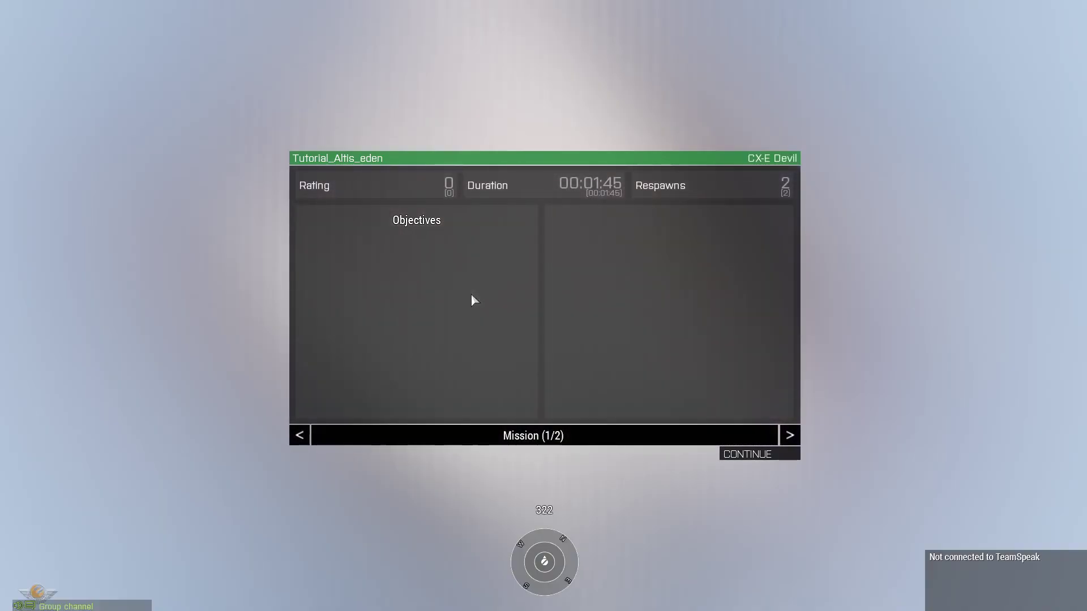
key(Escape)
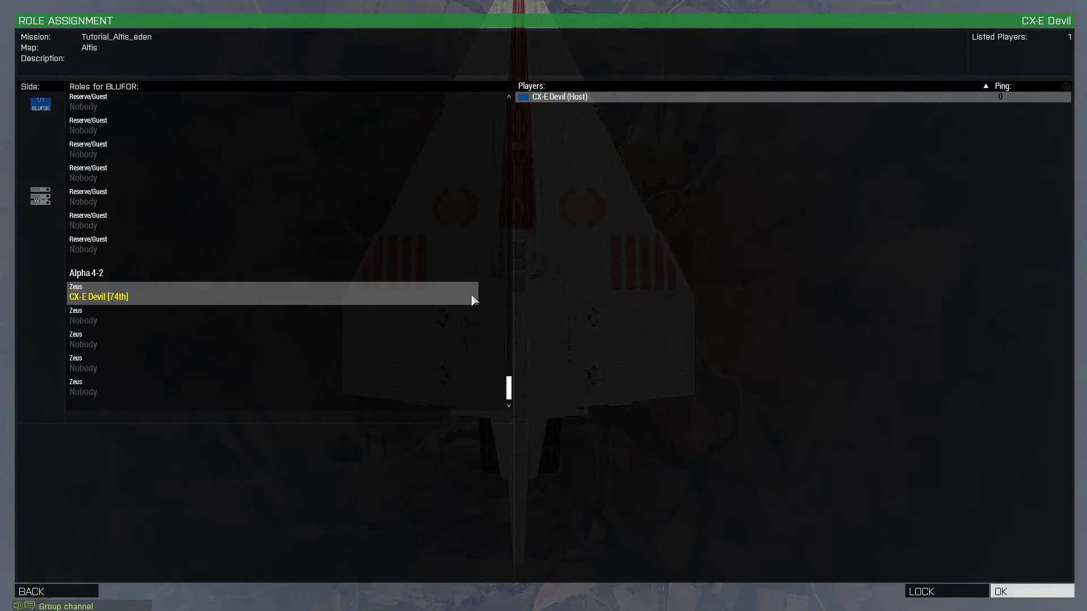
click(76, 592)
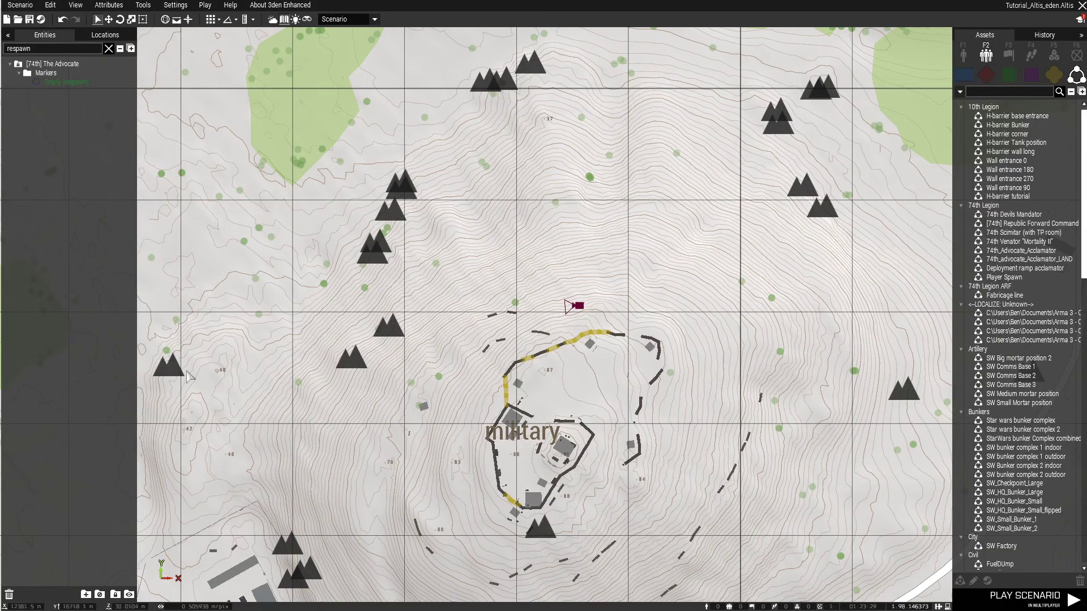
Switch from the map to the 3D view and examine the base's barrier walls and the distant ship
key(m)
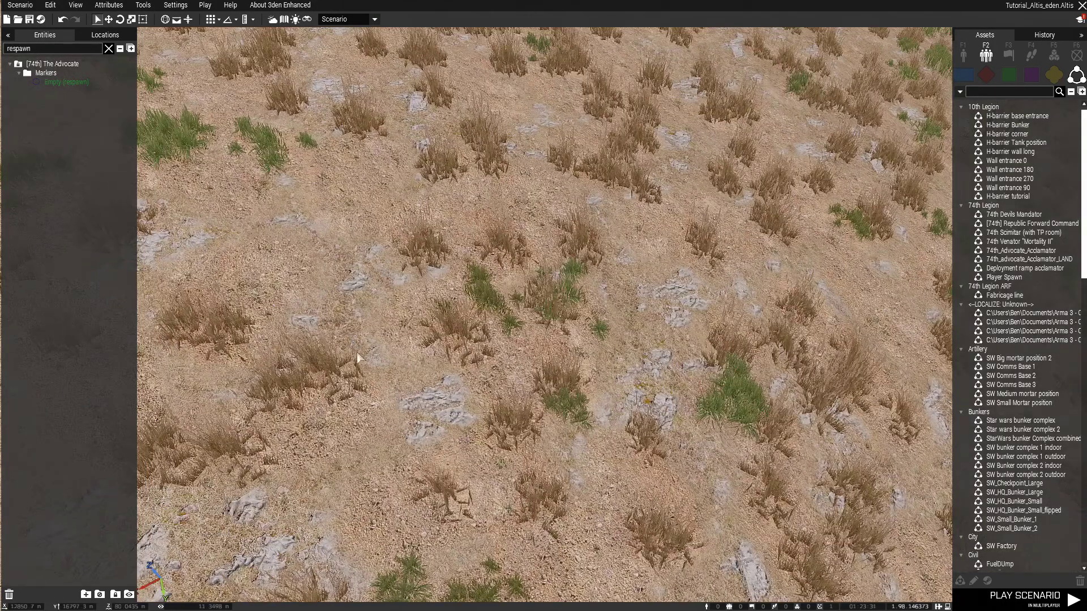
scroll(386, 382, down, 5)
key(w)
right_drag(389, 384, 541, 367)
scroll(418, 171, up, 8)
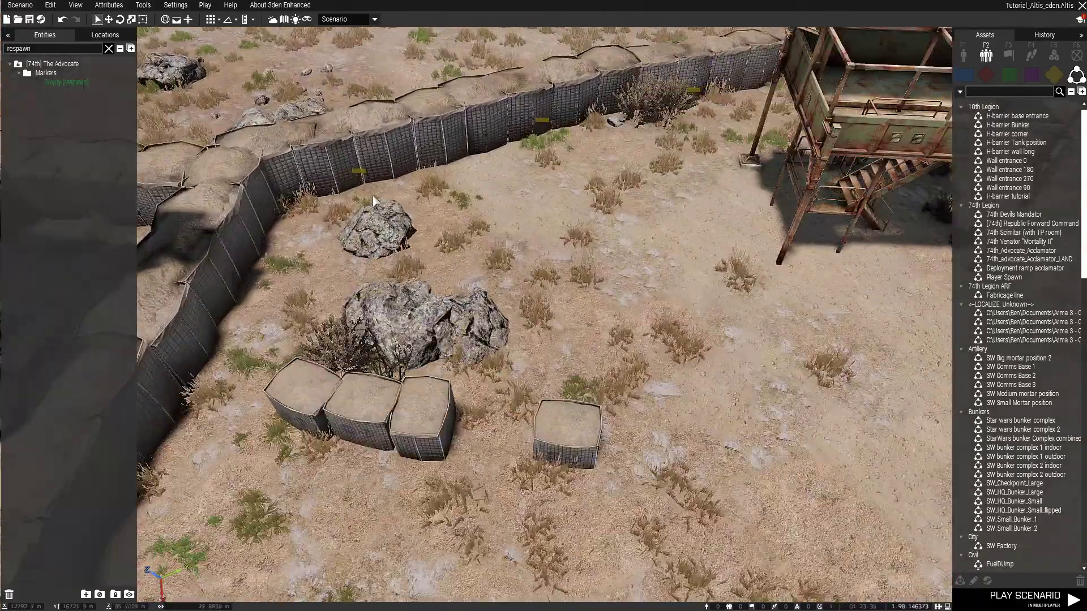
right_drag(439, 413, 444, 333)
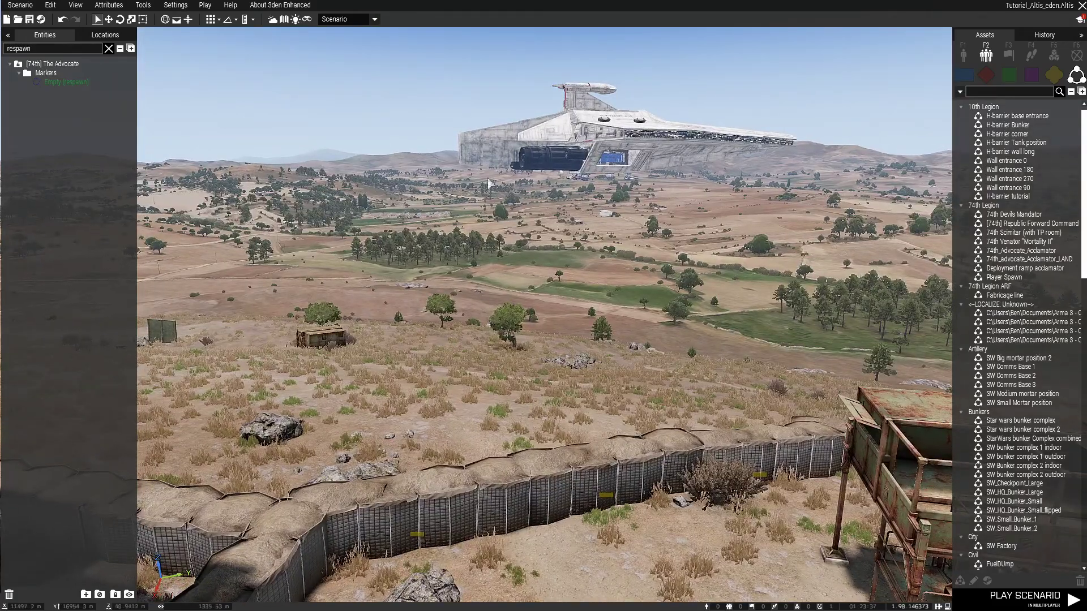
scroll(586, 123, up, 3)
right_drag(586, 123, 480, 205)
scroll(324, 221, down, 3)
scroll(325, 224, down, 5)
scroll(365, 191, up, 5)
scroll(356, 190, up, 3)
scroll(506, 164, up, 3)
scroll(506, 165, up, 5)
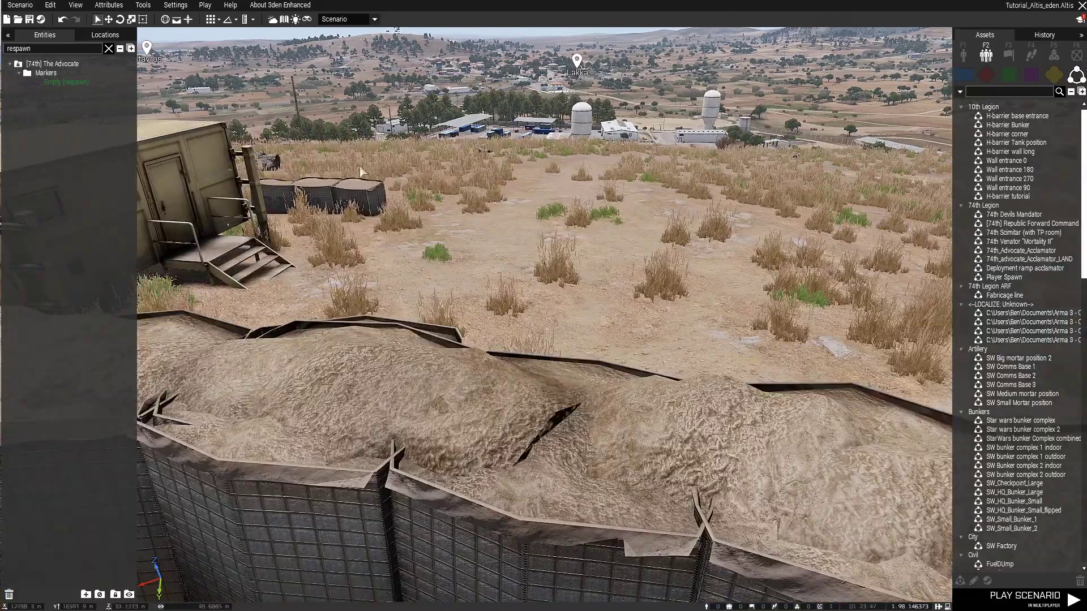
Select the placed H-barriers around the hilltop base together and open their shared attributes
right_drag(507, 165, 543, 206)
scroll(544, 207, down, 5)
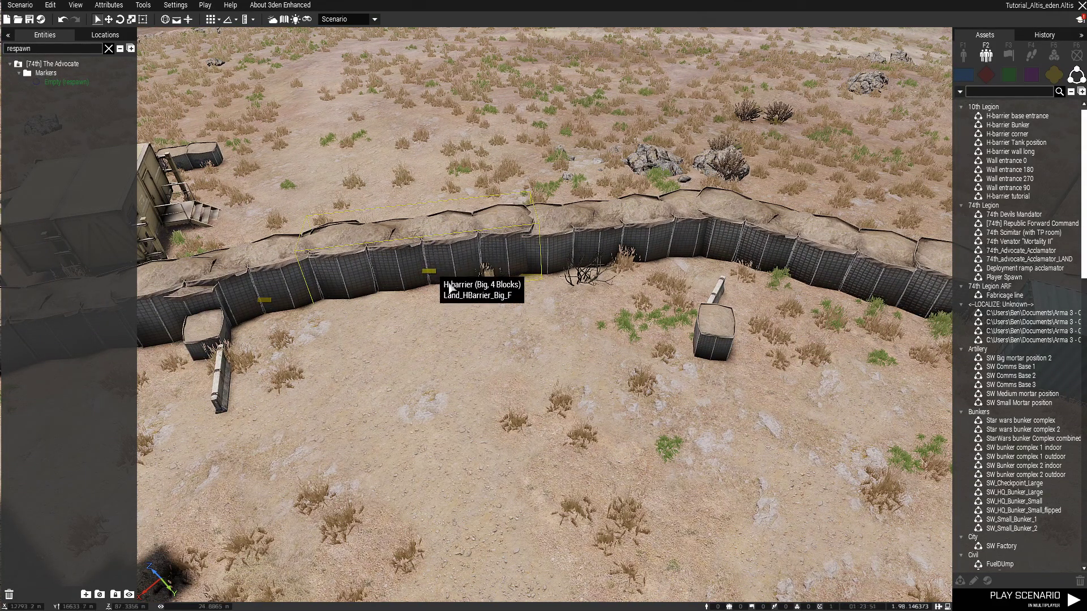
scroll(447, 343, down, 6)
right_drag(447, 343, 376, 300)
scroll(376, 306, down, 10)
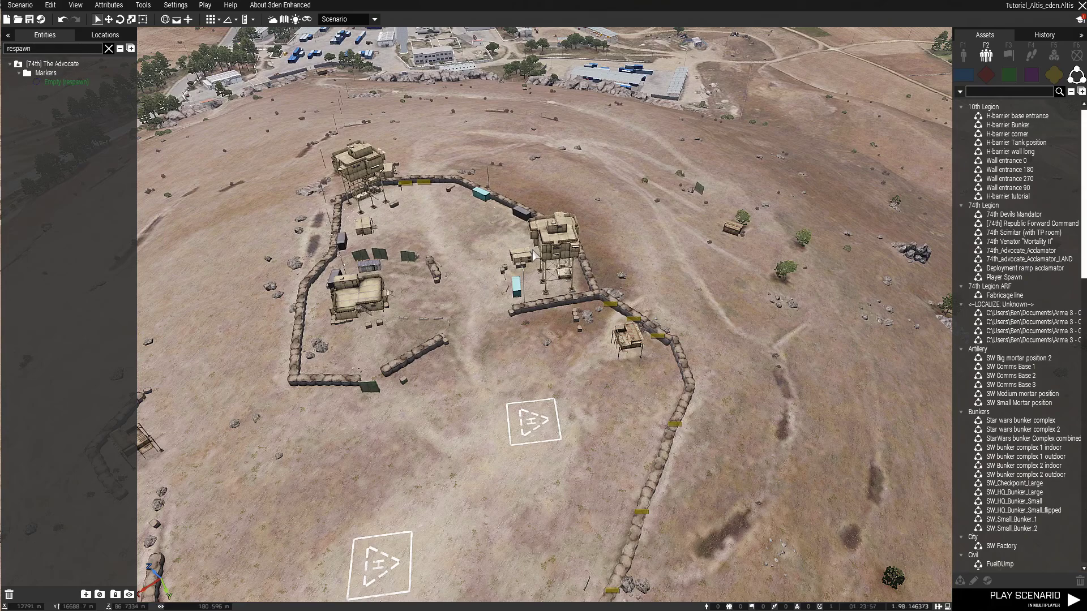
drag(260, 112, 795, 605)
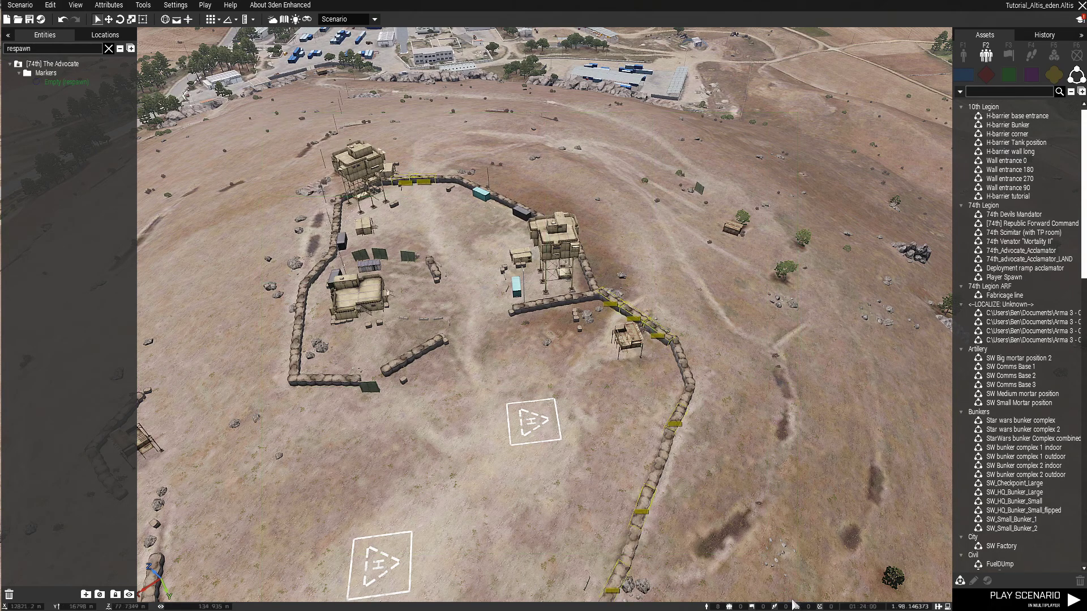
right_click(647, 325)
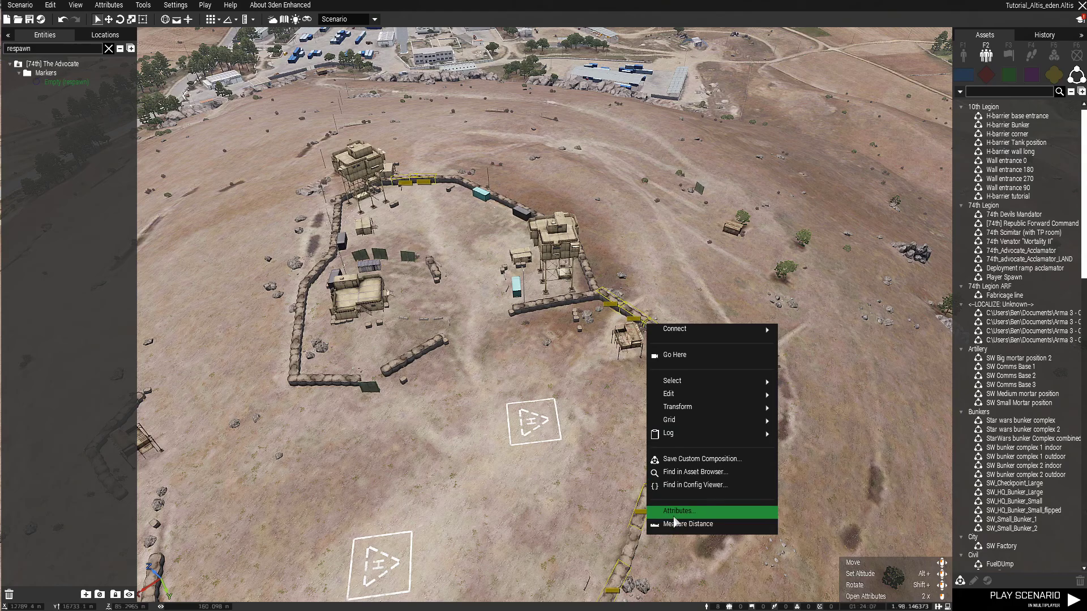
click(676, 512)
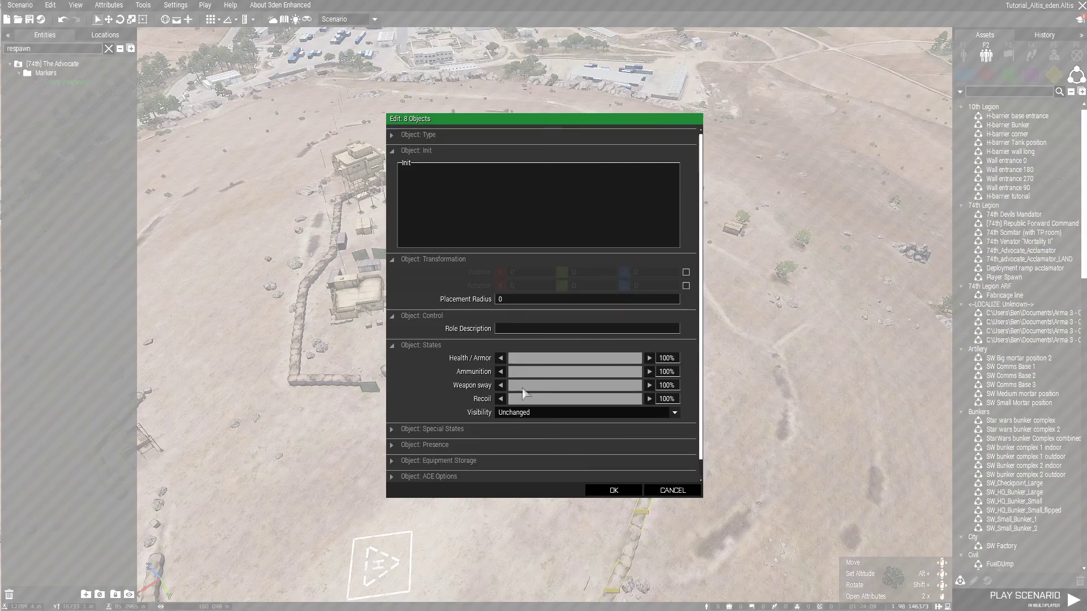
Expand the special states of the selected barriers and review their simulation and damage options
click(467, 429)
scroll(519, 434, down, 2)
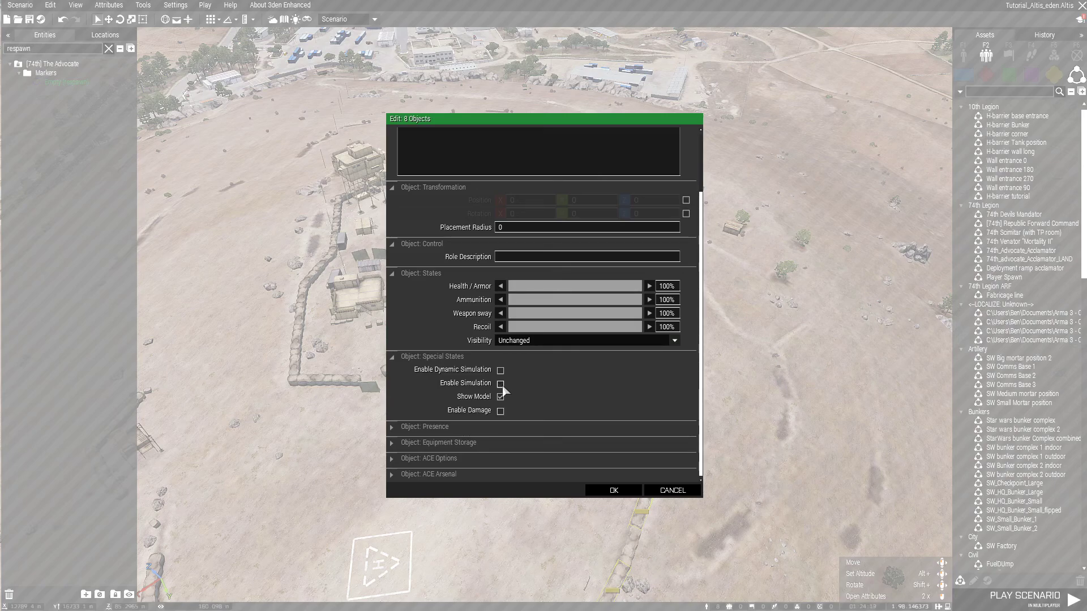
scroll(589, 349, up, 2)
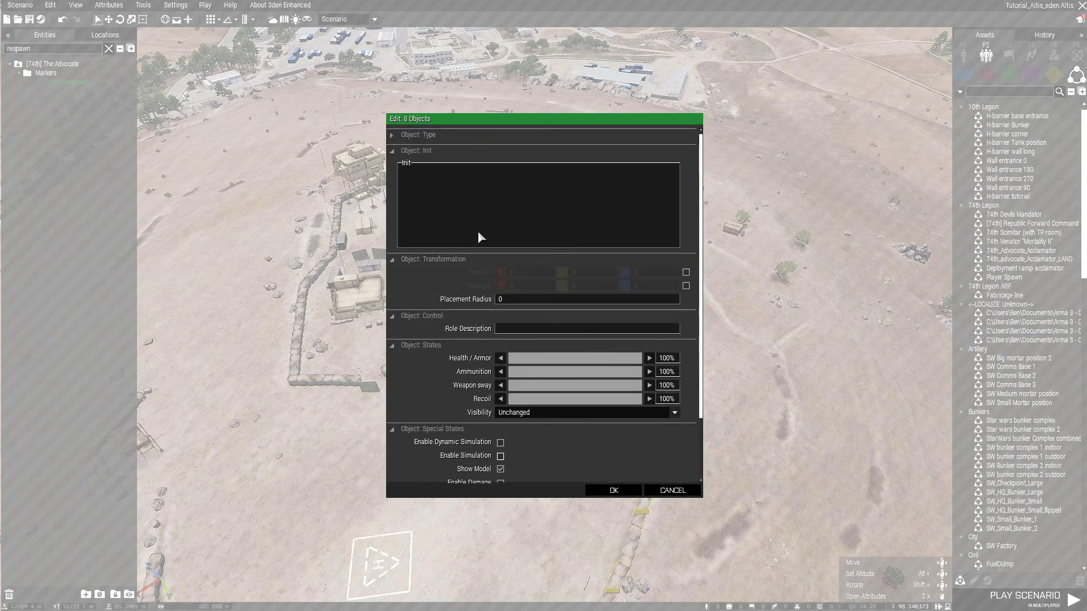
Enter the init code "this call BIS_fnc_replaceWithSimpleObject;" for all selected barriers and apply it
key(alt+Tab)
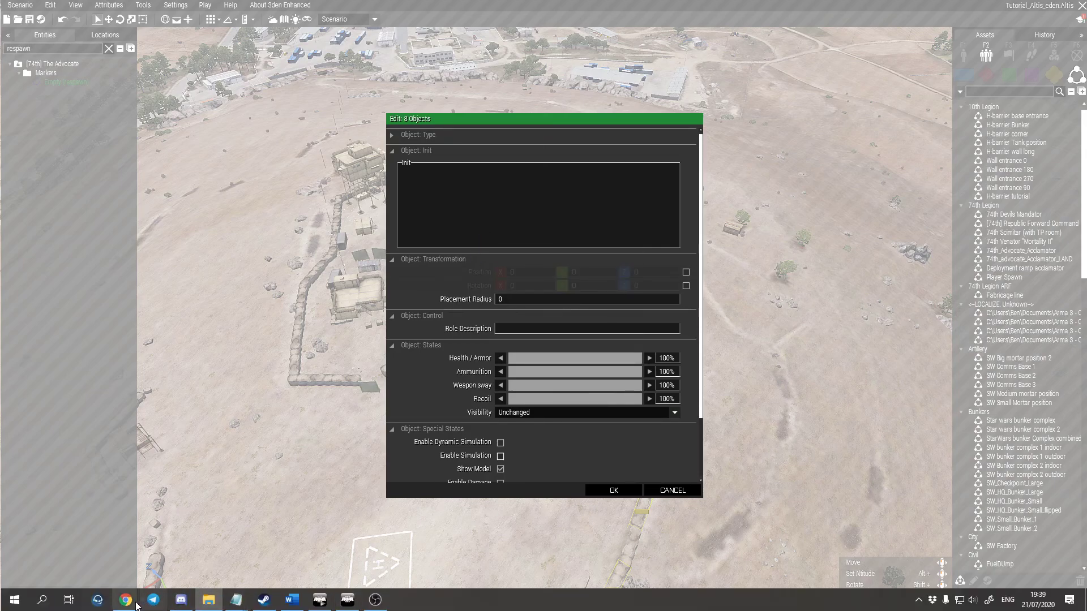
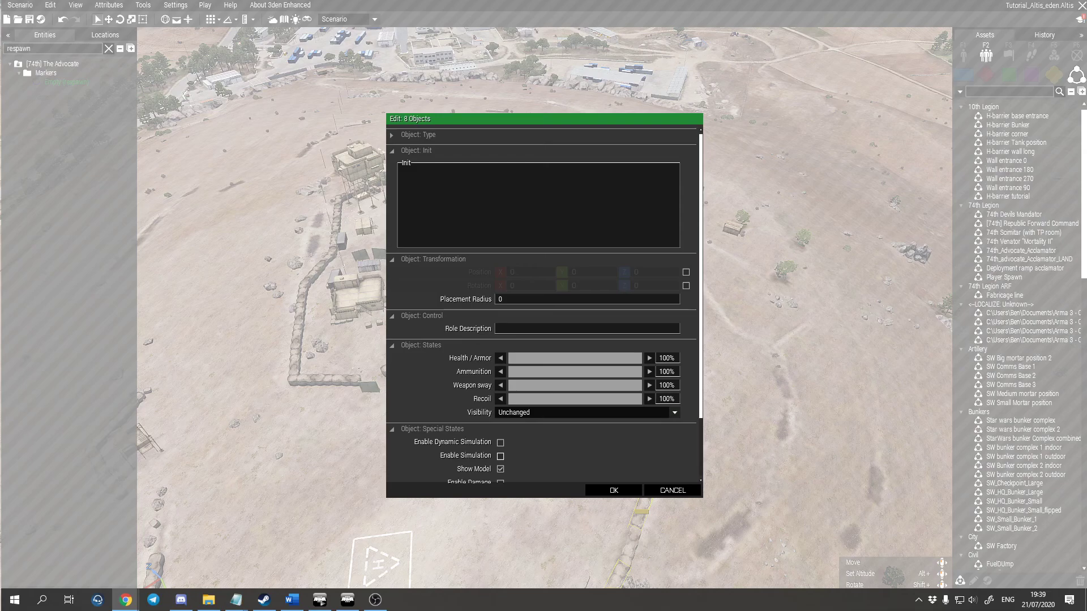
click(564, 211)
text(this call BIS_fnc_replaceWithSimpleObject;)
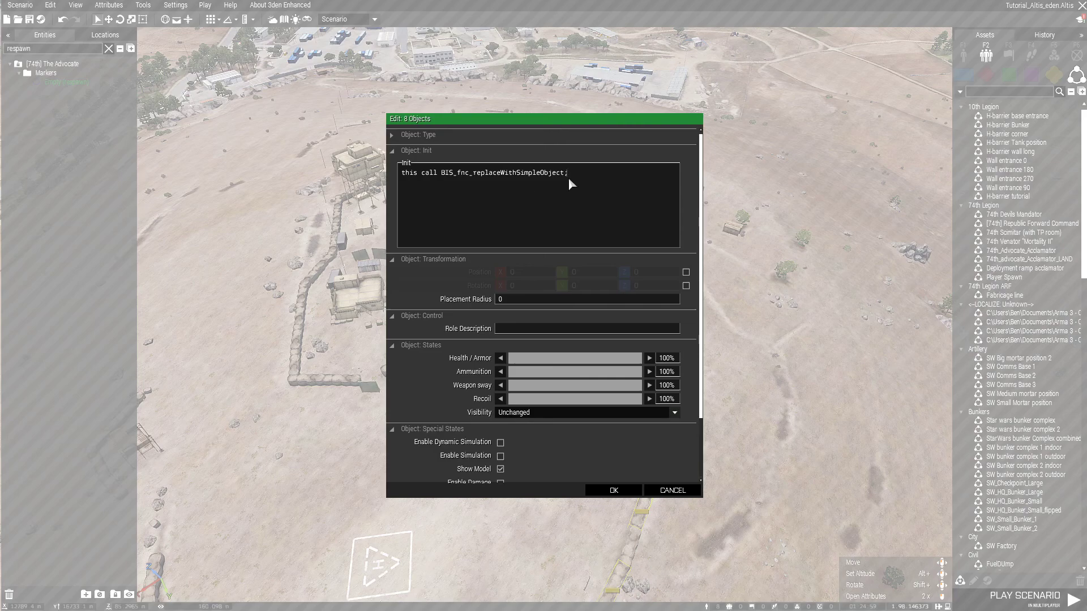
scroll(568, 177, down, 2)
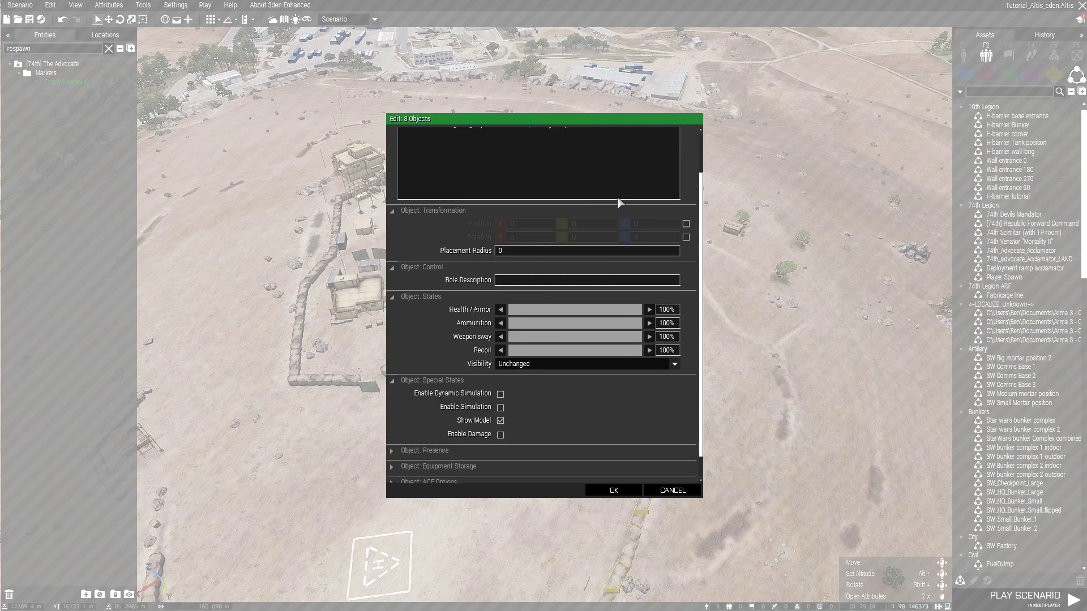
scroll(617, 198, up, 2)
click(613, 491)
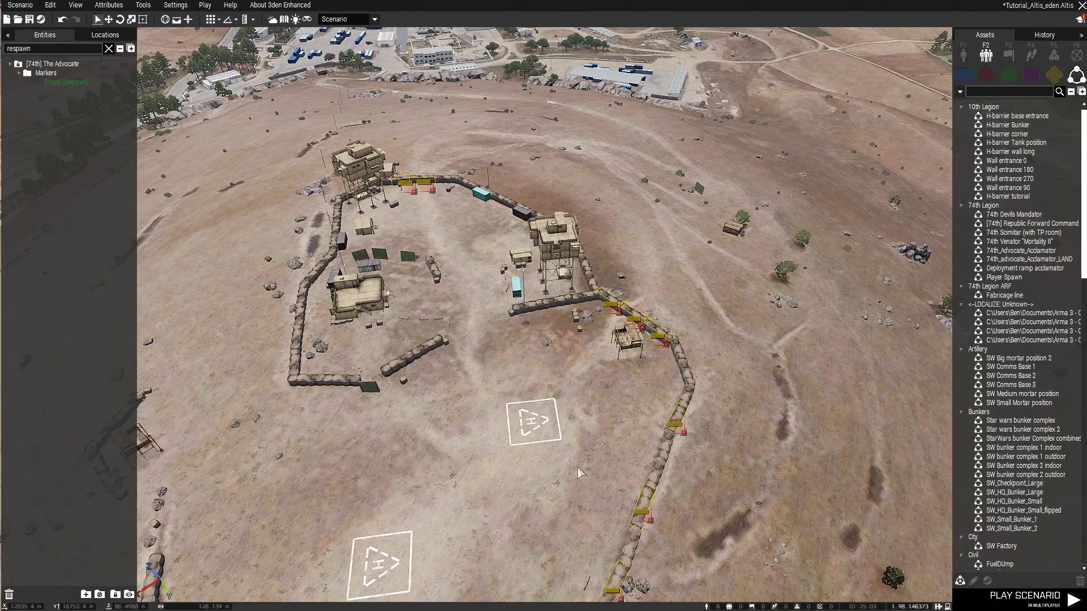
Examine the edited H-barrier wall around the helipads and the rusty bunker beside it
scroll(562, 500, up, 5)
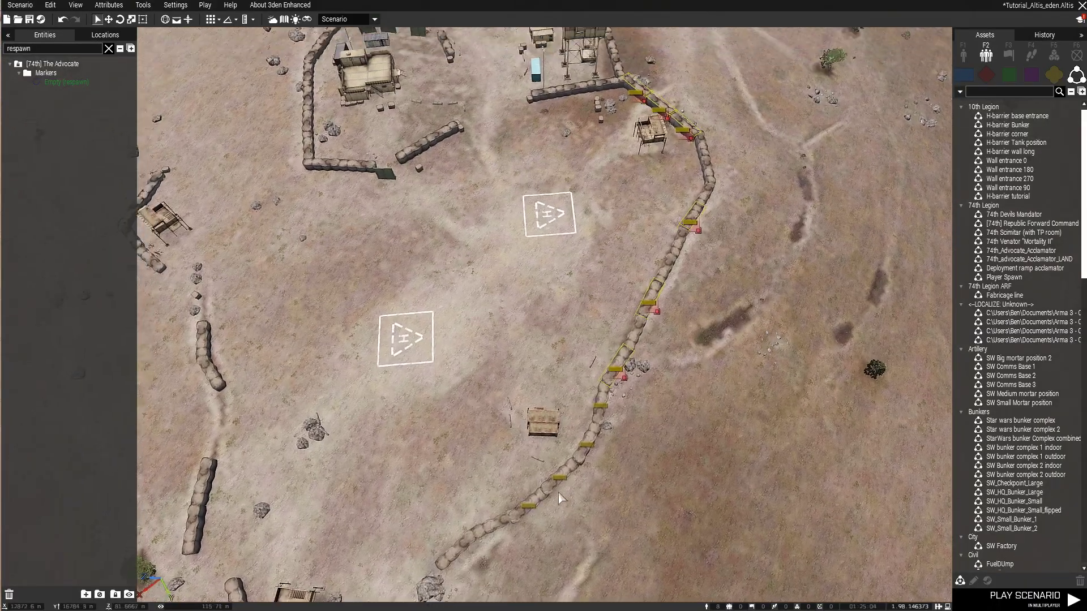
key(d)
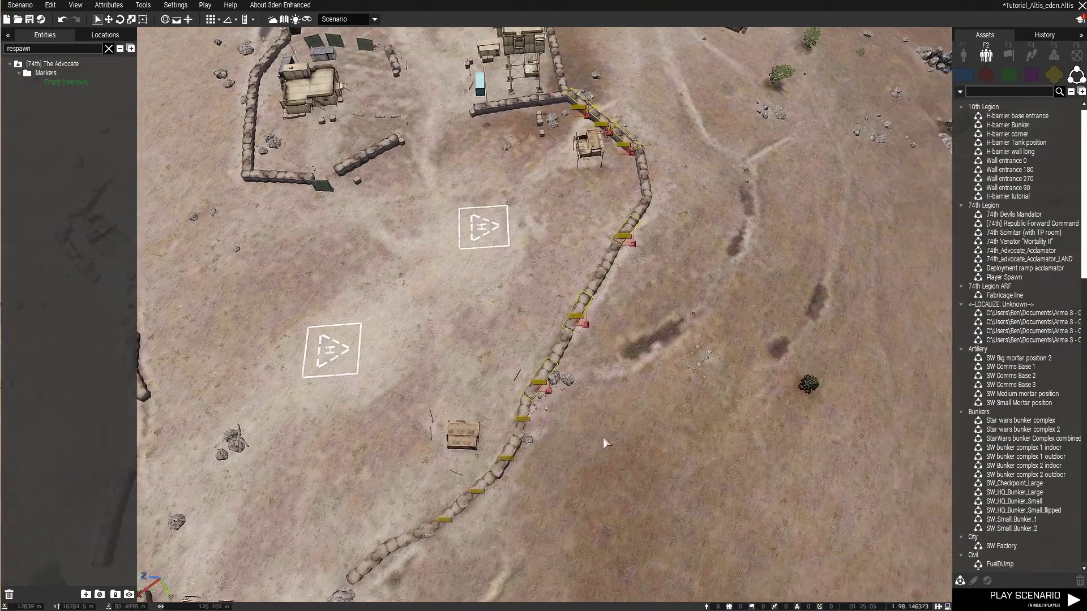
right_drag(569, 470, 466, 422)
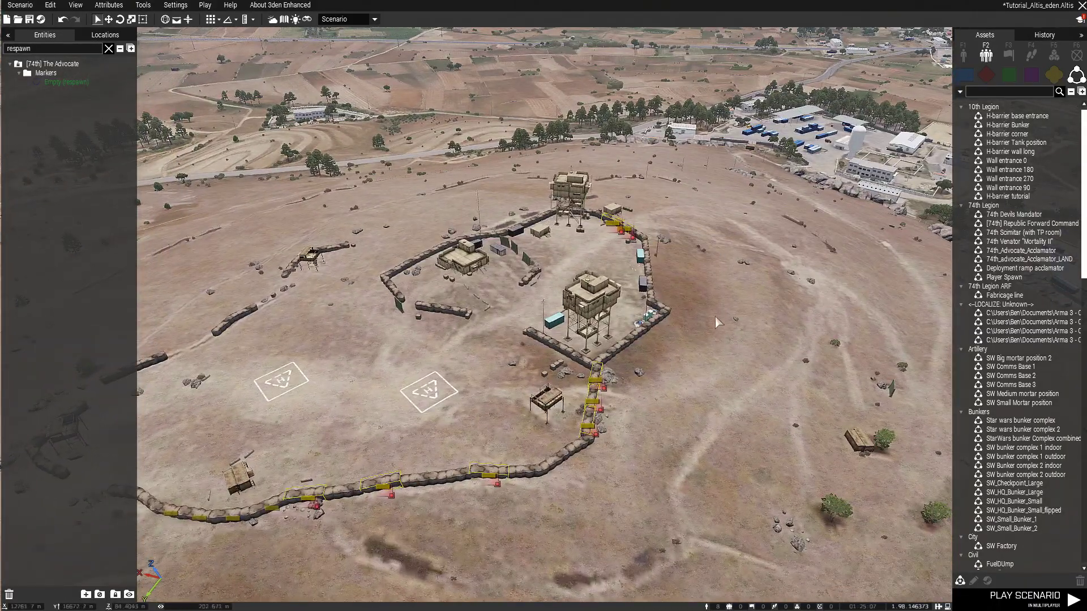
right_drag(692, 400, 395, 373)
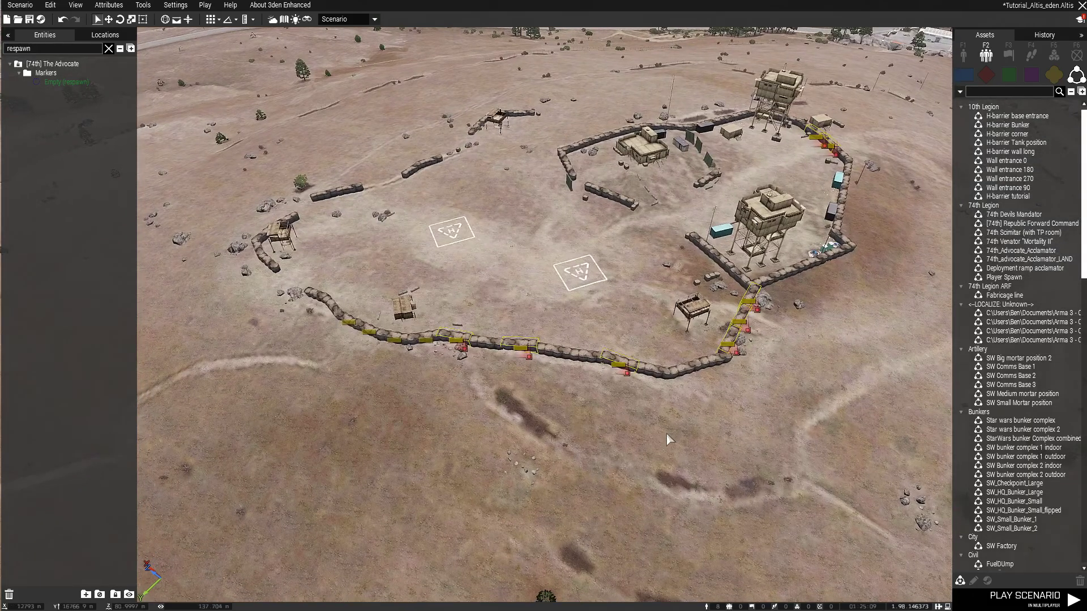
scroll(395, 372, up, 5)
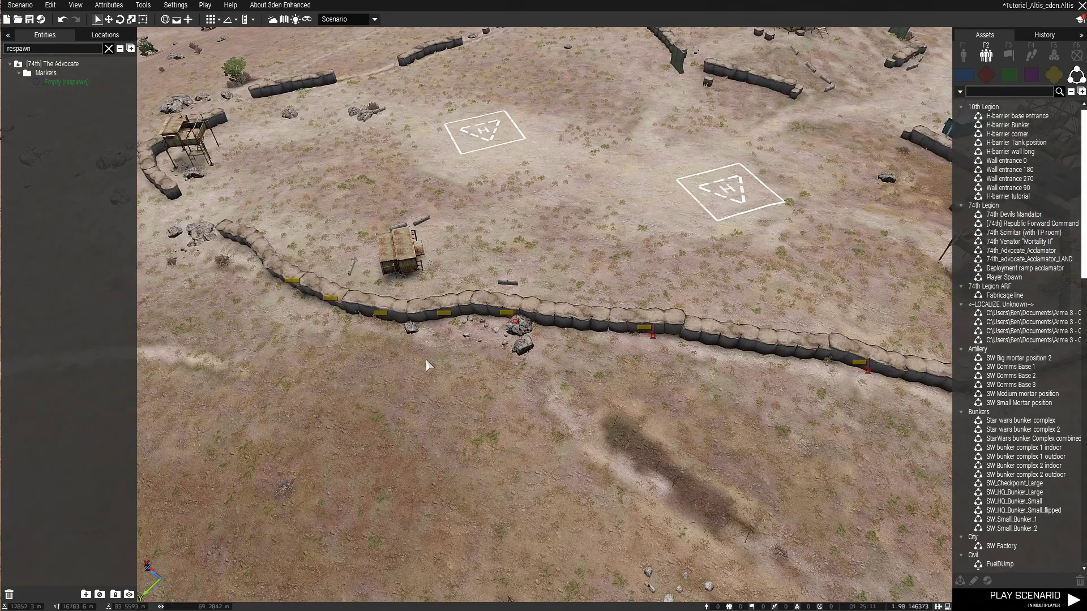
scroll(427, 337, up, 5)
scroll(412, 296, up, 8)
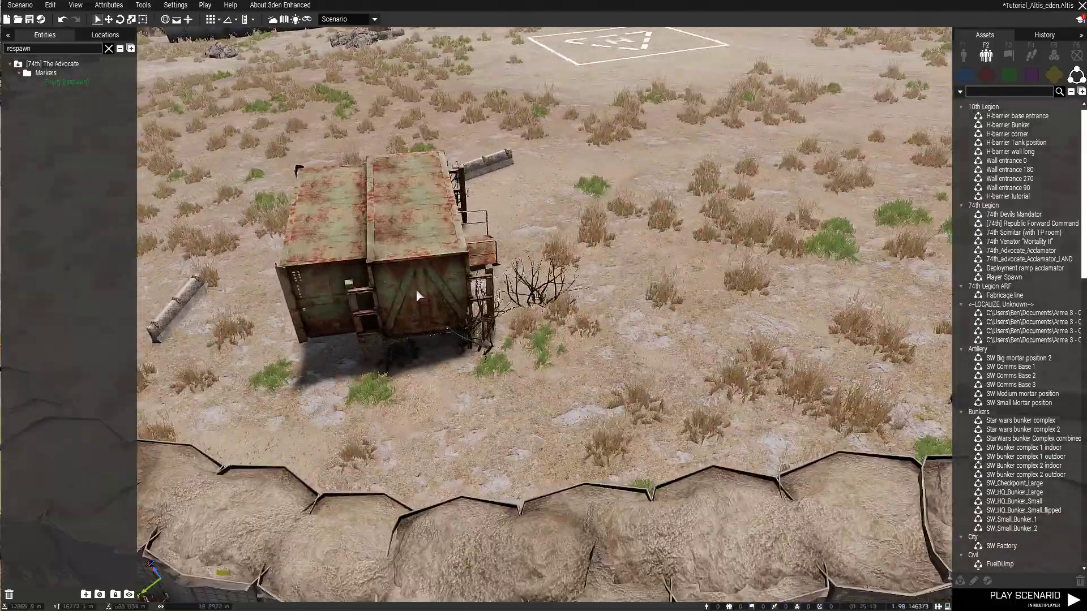
scroll(555, 417, down, 10)
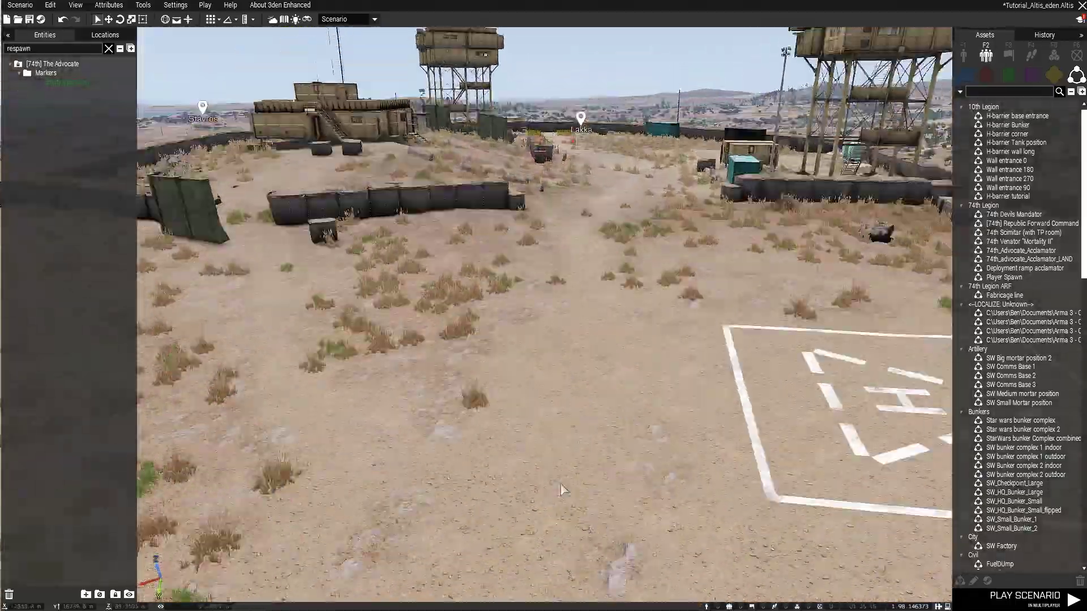
Inspect the base's containers and the interior of the large watchtower up close
key(w)
right_drag(560, 490, 696, 519)
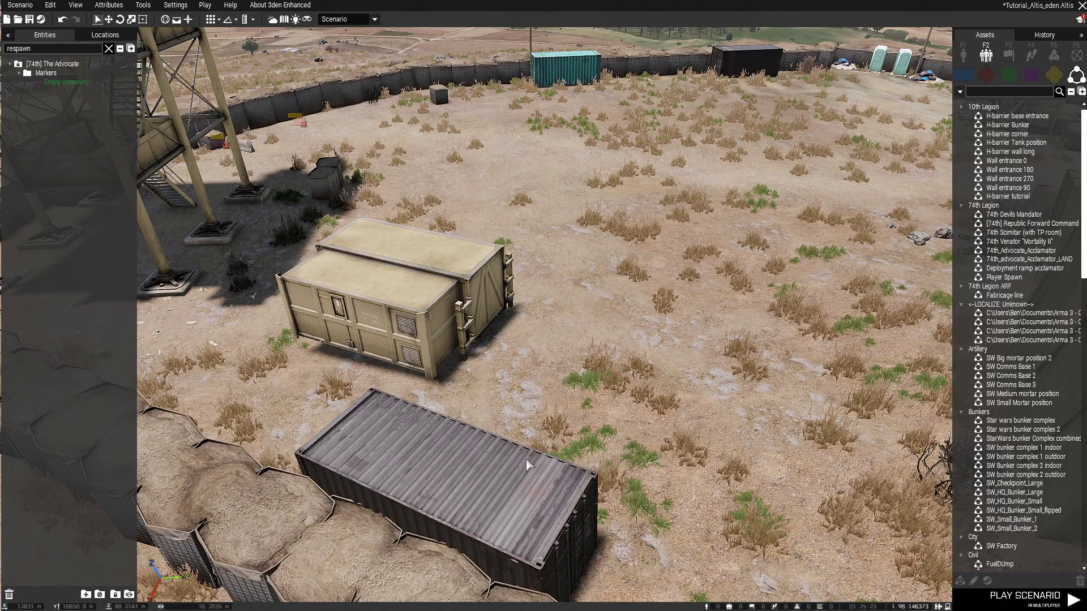
scroll(478, 468, down, 3)
scroll(403, 431, down, 3)
scroll(234, 137, up, 5)
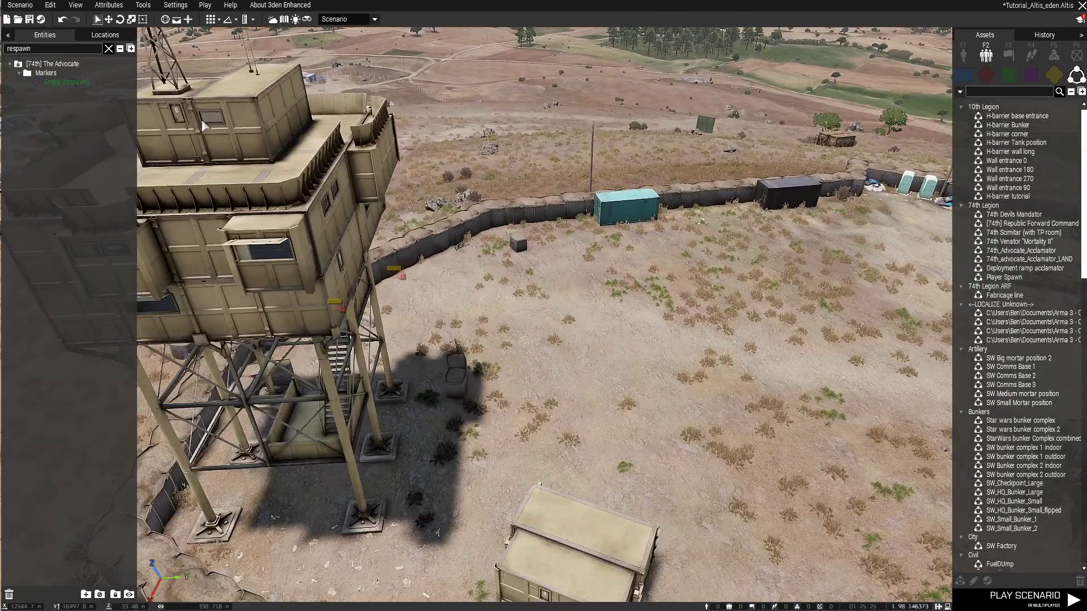
key(a)
key(w)
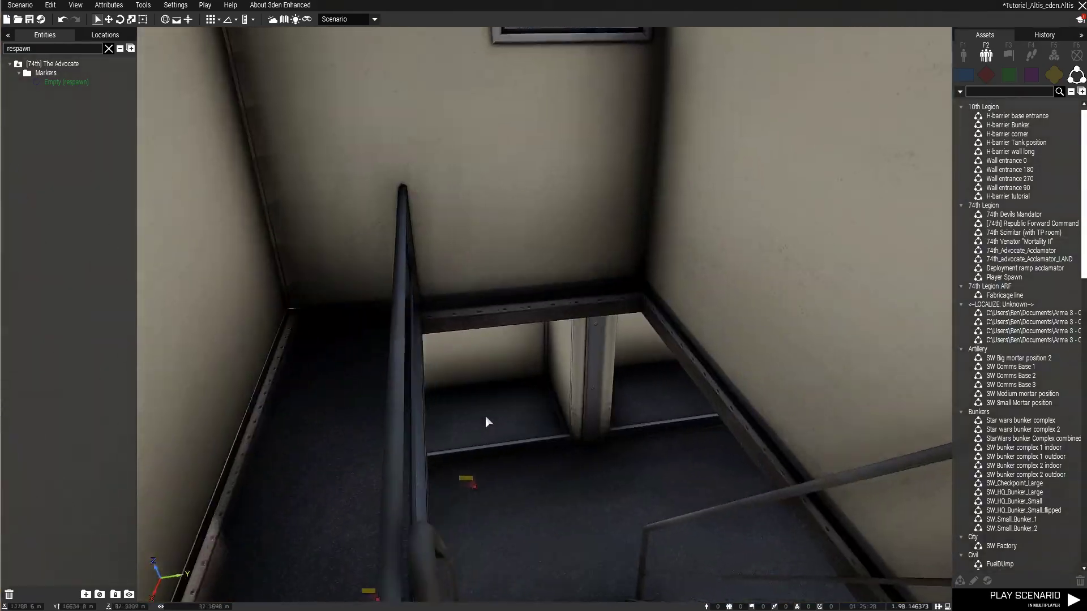
key(w)
right_drag(487, 408, 813, 405)
key(w)
key(s)
key(s)
key(w)
key(s)
key(s)
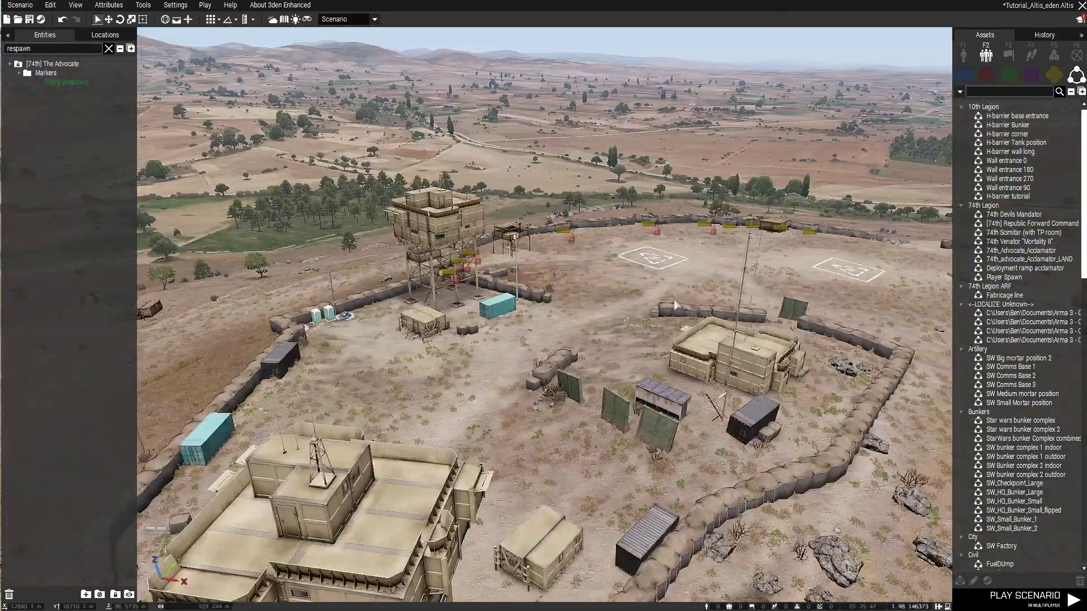
Examine the barrier line near the small watchtower and the helipad, and survey the whole compound
key(w)
scroll(340, 199, up, 2)
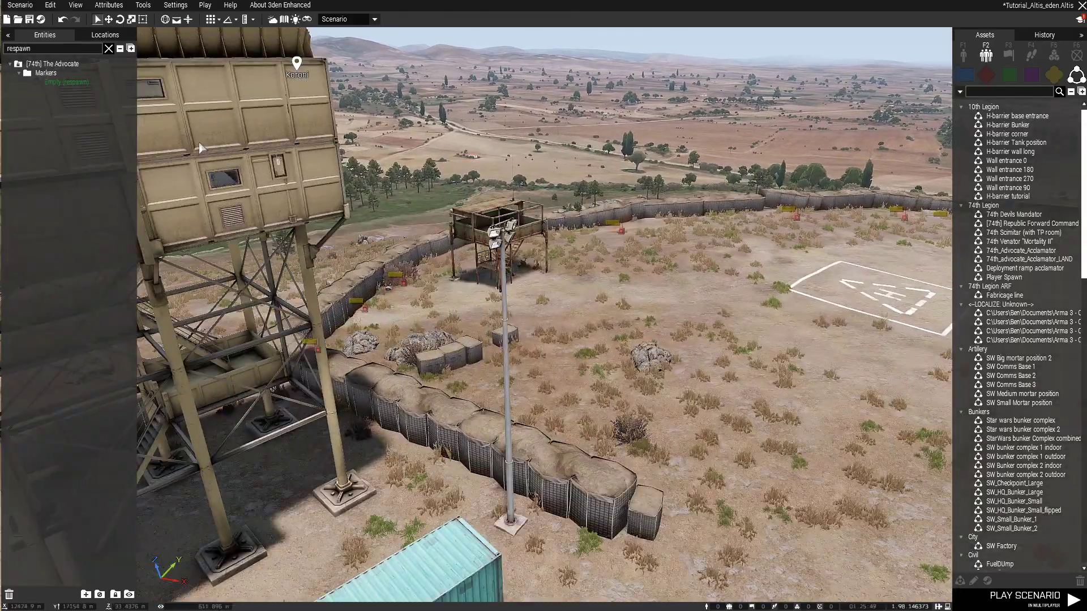
scroll(623, 255, up, 1)
scroll(631, 285, up, 1)
right_drag(632, 285, 590, 354)
scroll(280, 344, down, 1)
scroll(283, 345, down, 3)
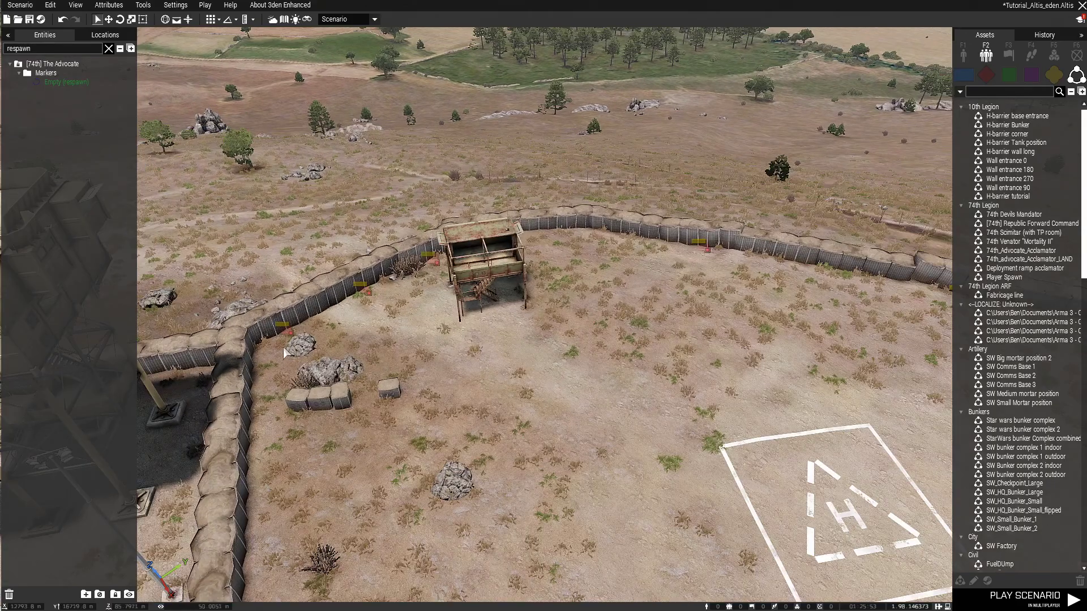
right_drag(368, 359, 411, 385)
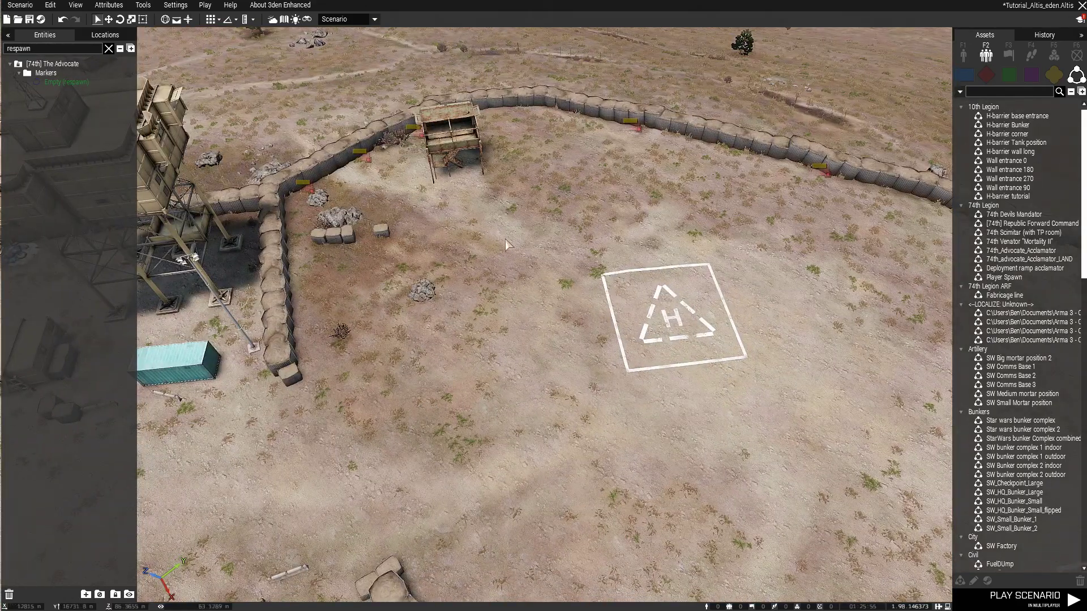
right_drag(469, 251, 356, 236)
scroll(356, 236, down, 3)
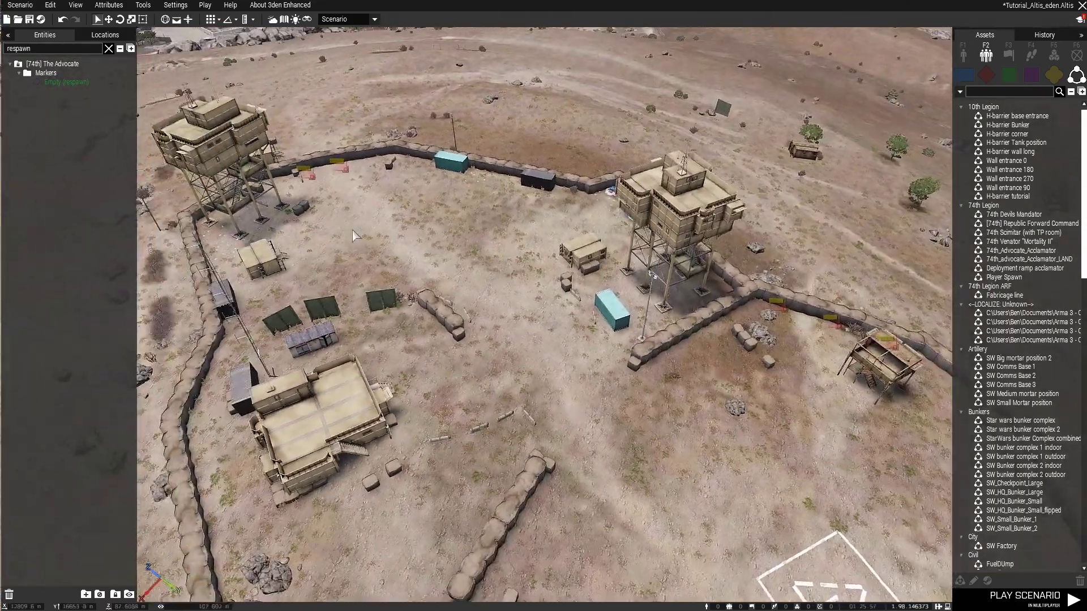
Save the scenario
drag(258, 108, 418, 259)
right_drag(408, 258, 487, 243)
drag(405, 159, 601, 333)
right_drag(559, 423, 576, 396)
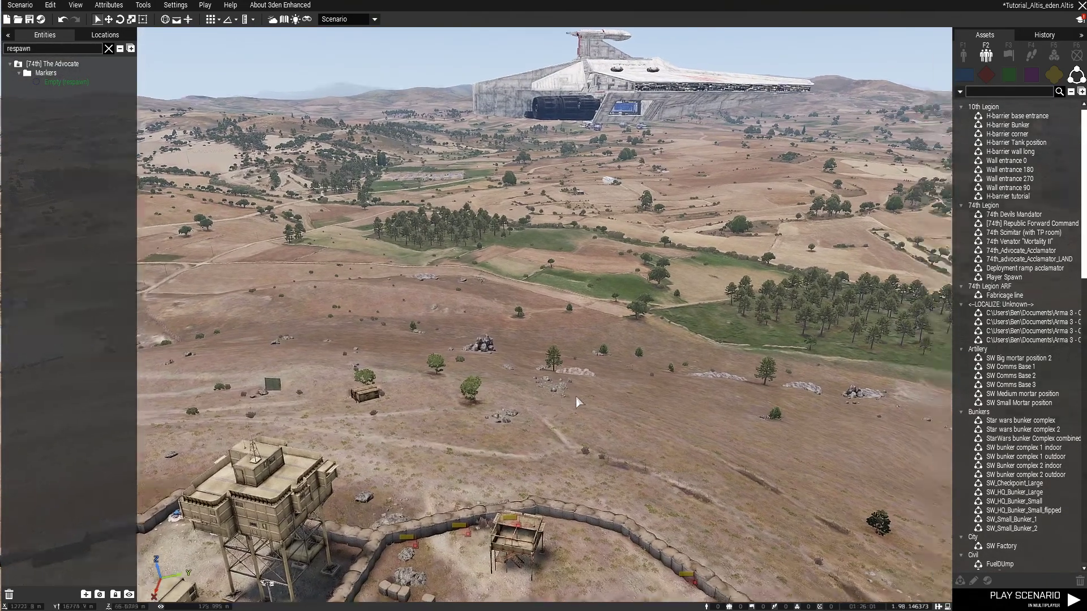
click(30, 20)
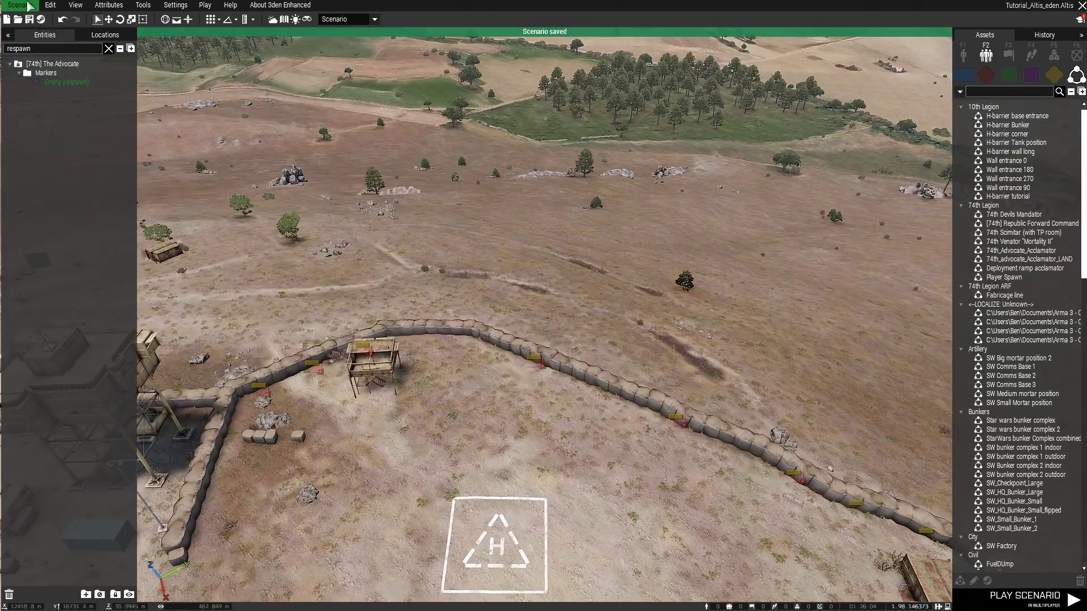
Survey the H-barrier wall from the helipads and rusty bunker around to the containers on the perimeter
right_drag(296, 137, 348, 152)
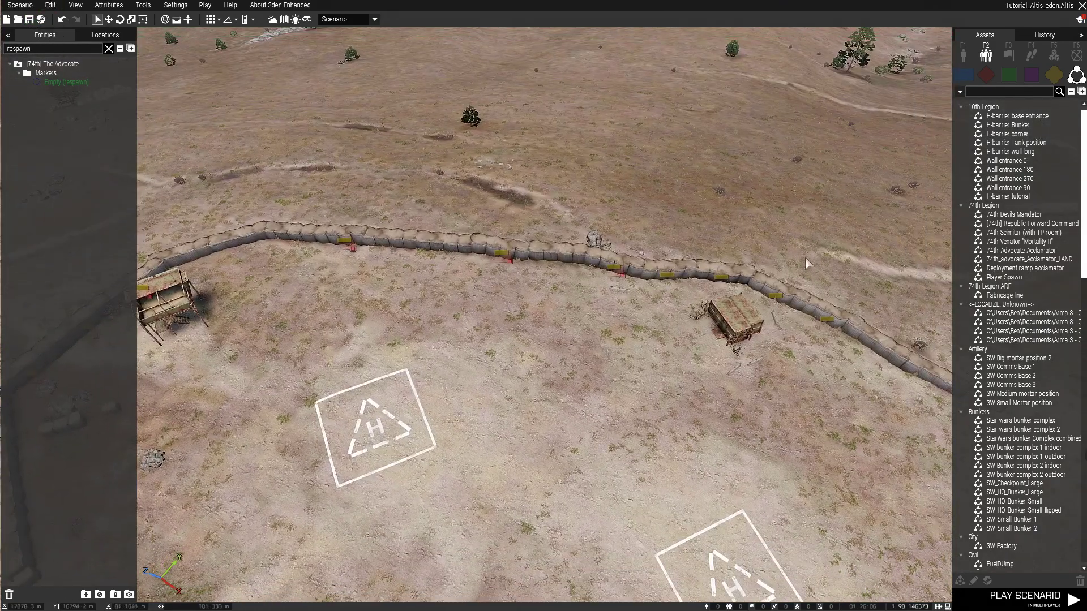
scroll(813, 264, up, 3)
scroll(763, 255, up, 3)
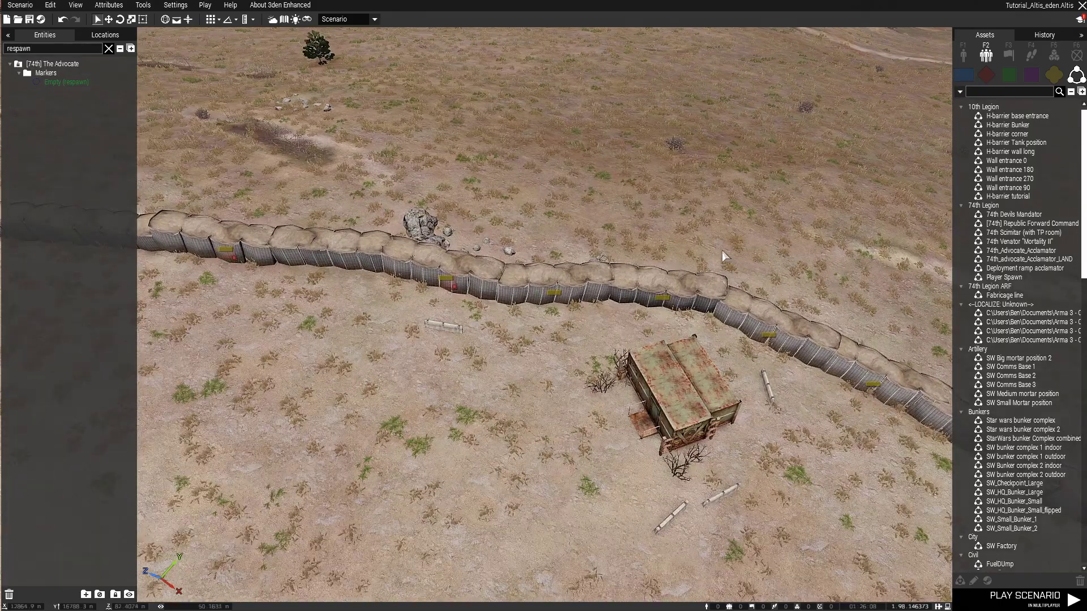
right_drag(493, 265, 624, 262)
key(w)
key(d)
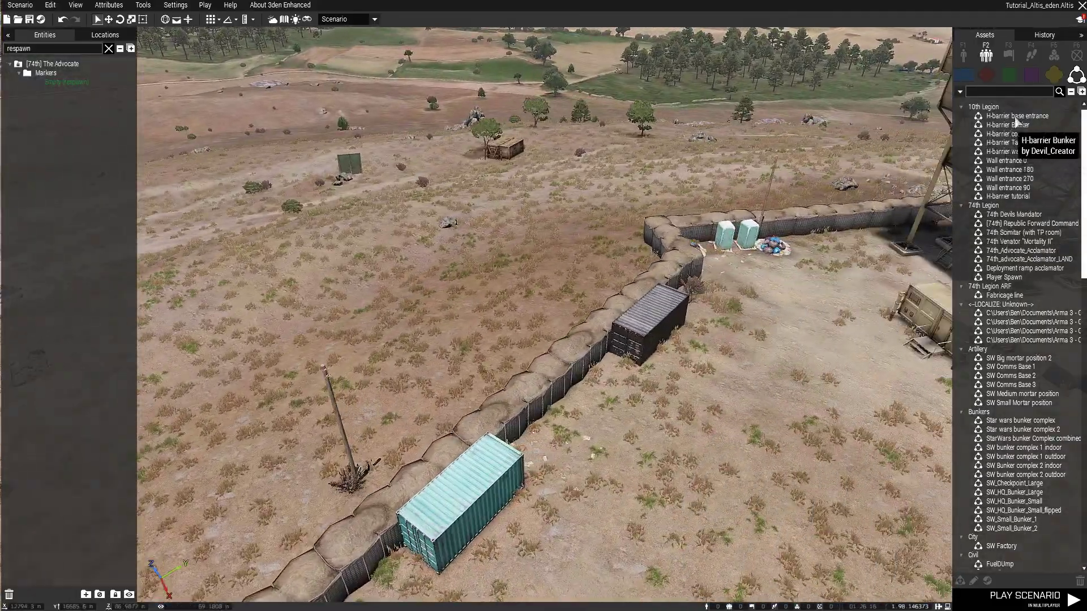
click(1009, 196)
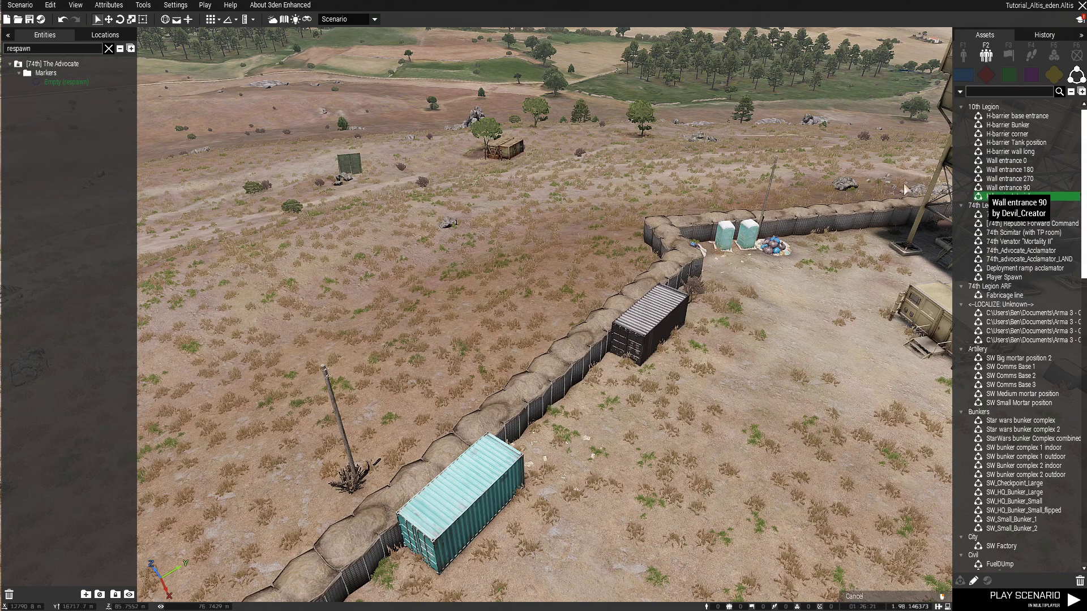
right_click(531, 266)
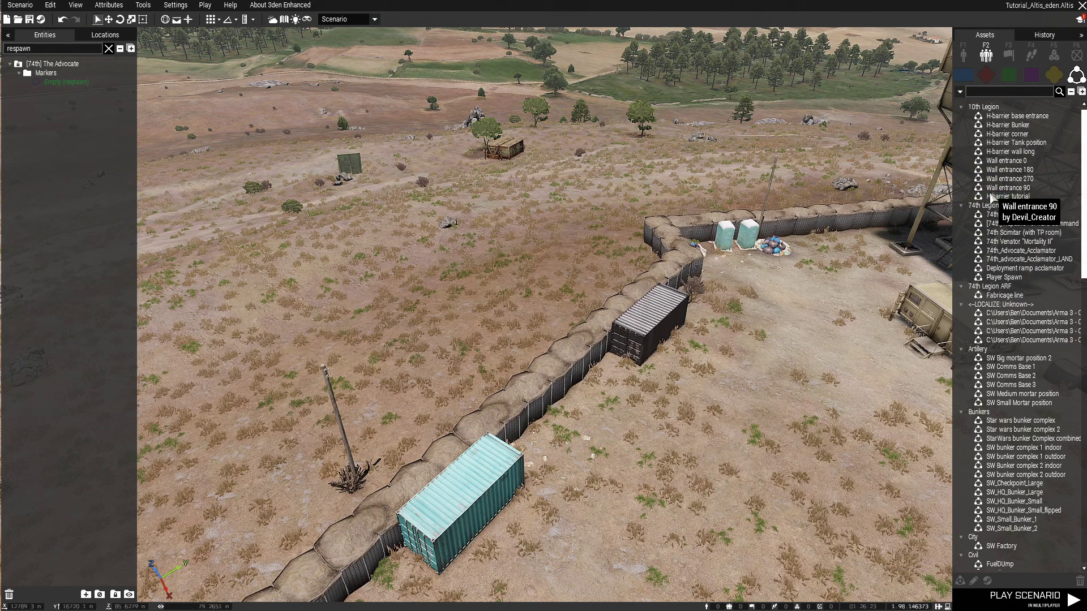
click(994, 196)
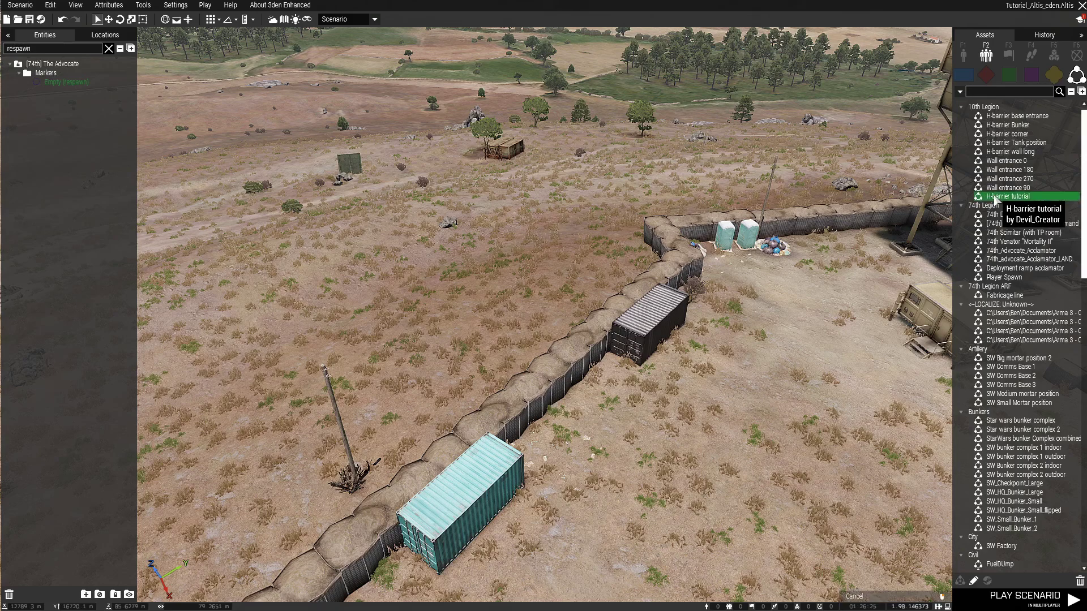
right_click(351, 255)
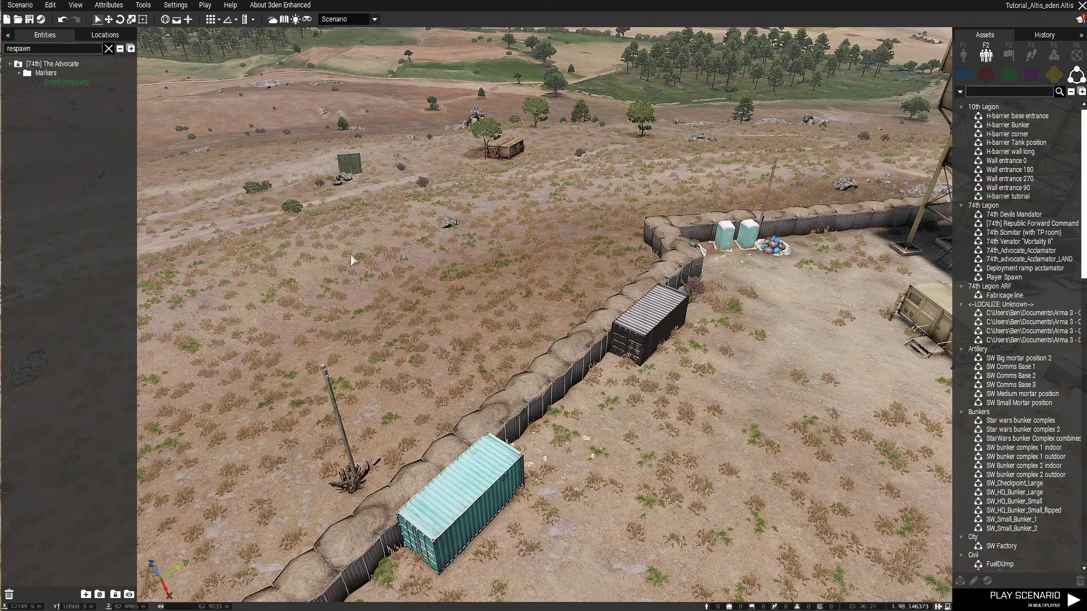
Switch to File Explorer and look at the composition.sqe and header.sqe files in the profile's compositions folder H-barrier%20tutorial
key(alt+Tab)
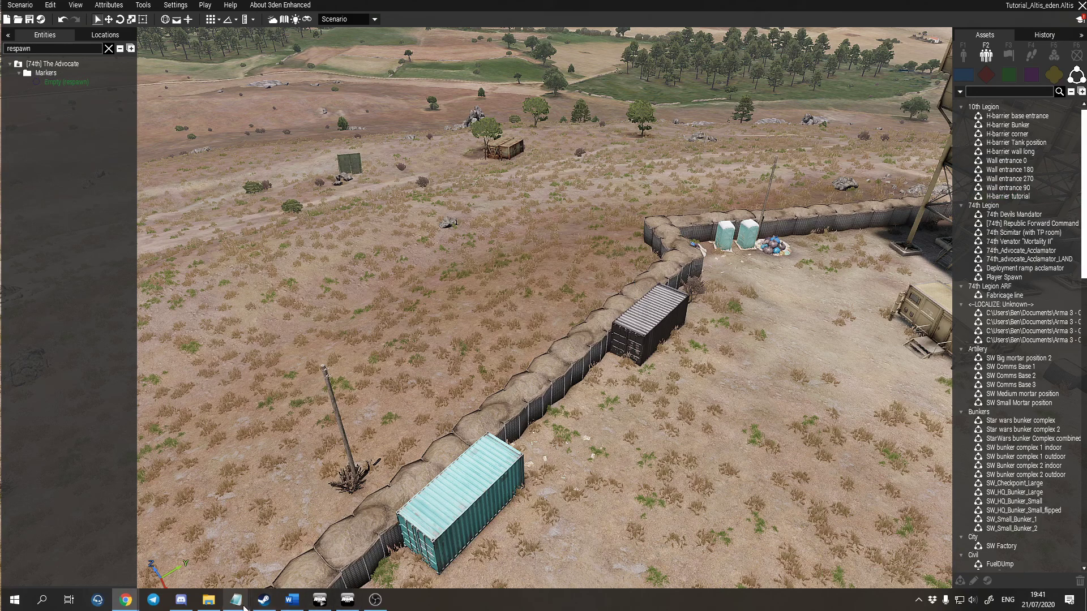
click(212, 601)
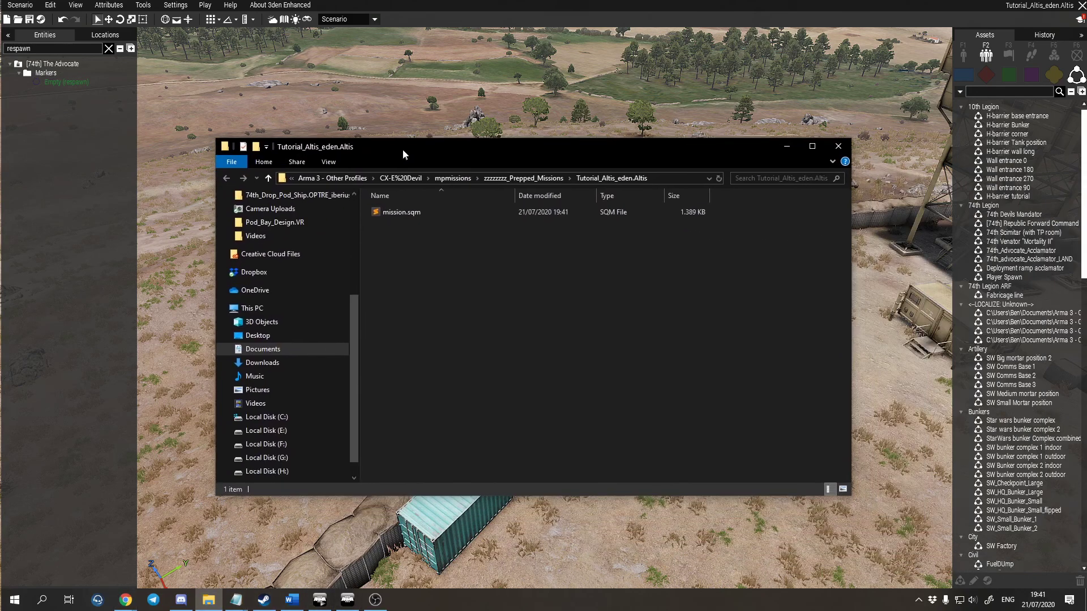
click(410, 176)
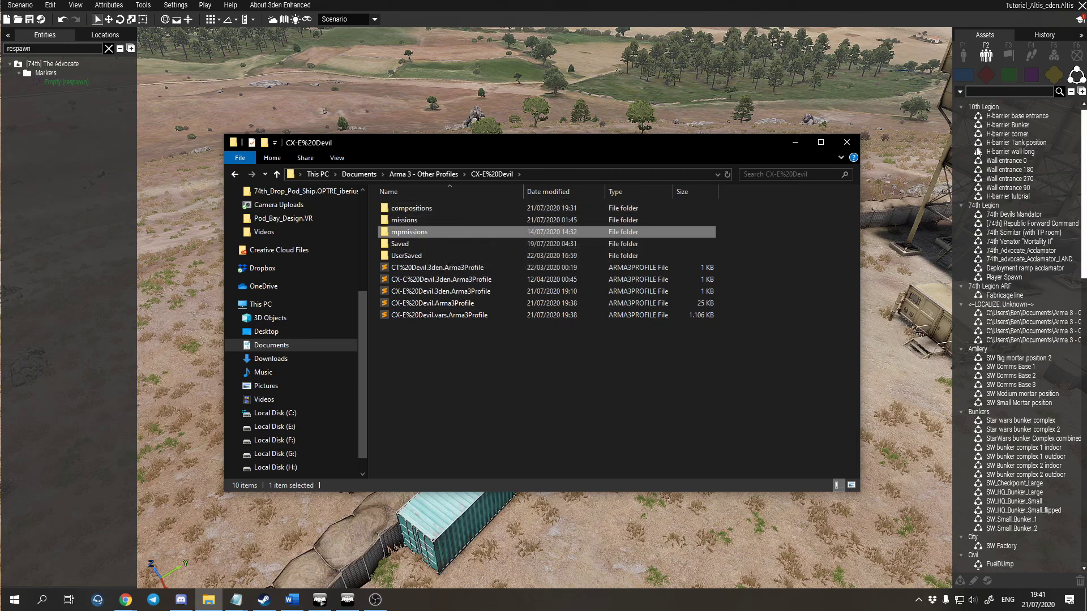
double_click(454, 210)
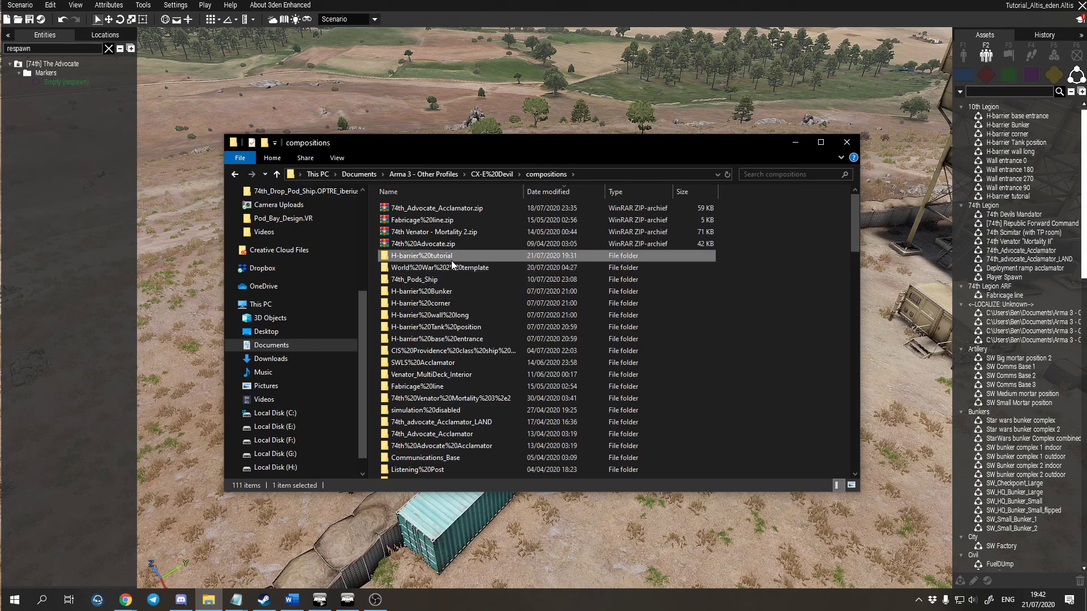
double_click(416, 255)
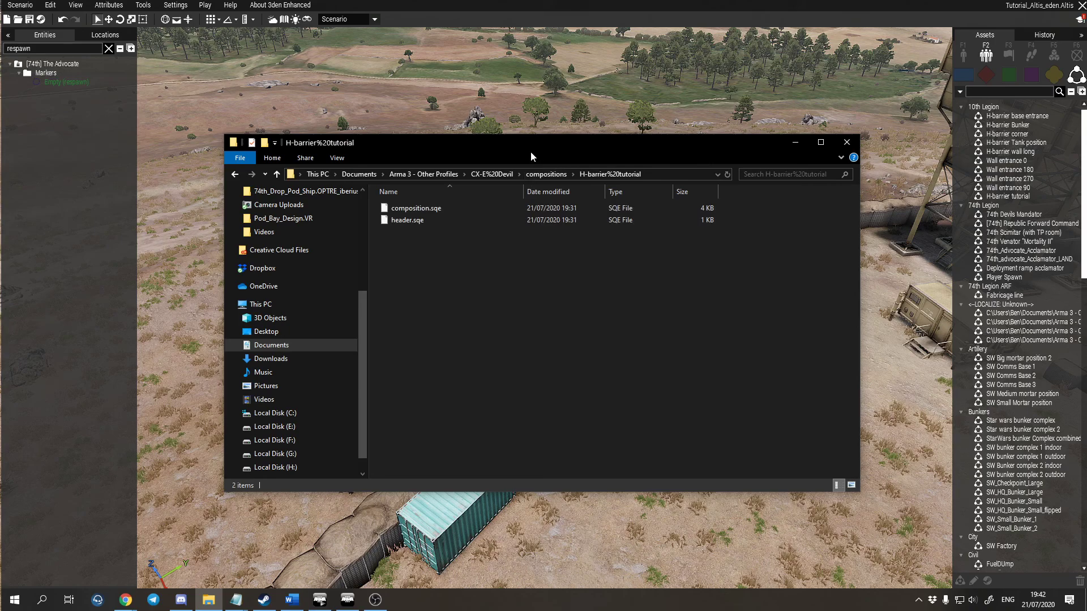
drag(531, 151, 511, 149)
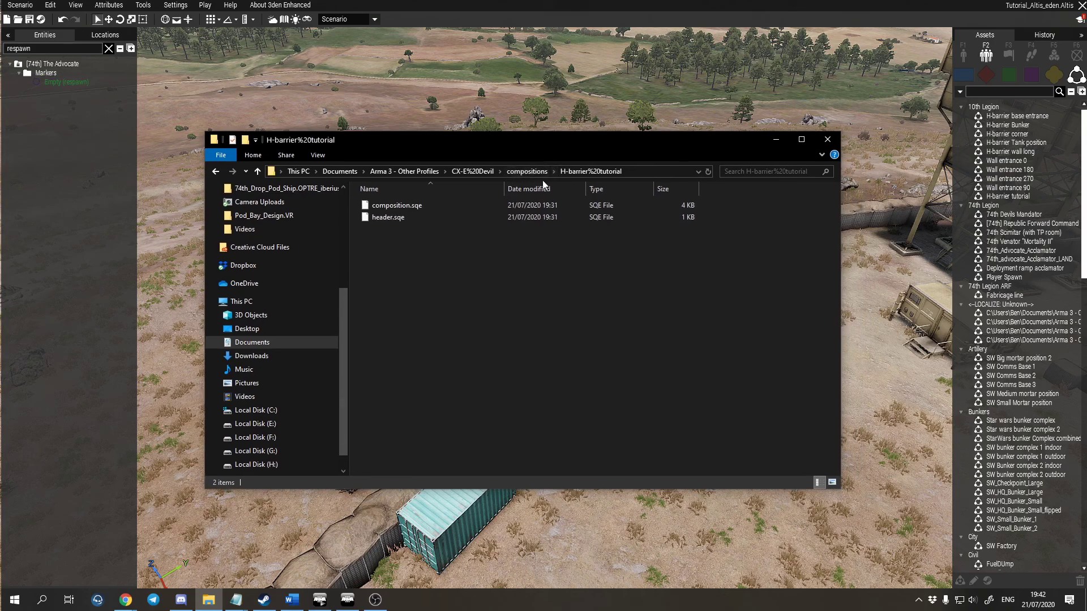
click(412, 206)
click(419, 221)
click(456, 272)
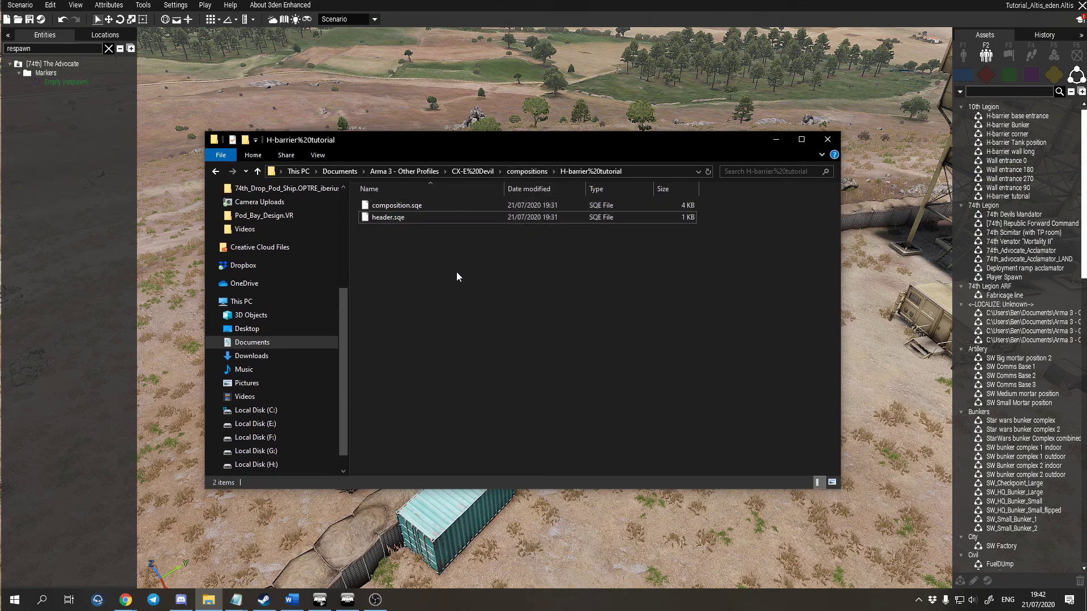
Pack the H-barrier%20tutorial folder into a ZIP archive of the same name inside the compositions folder
click(539, 173)
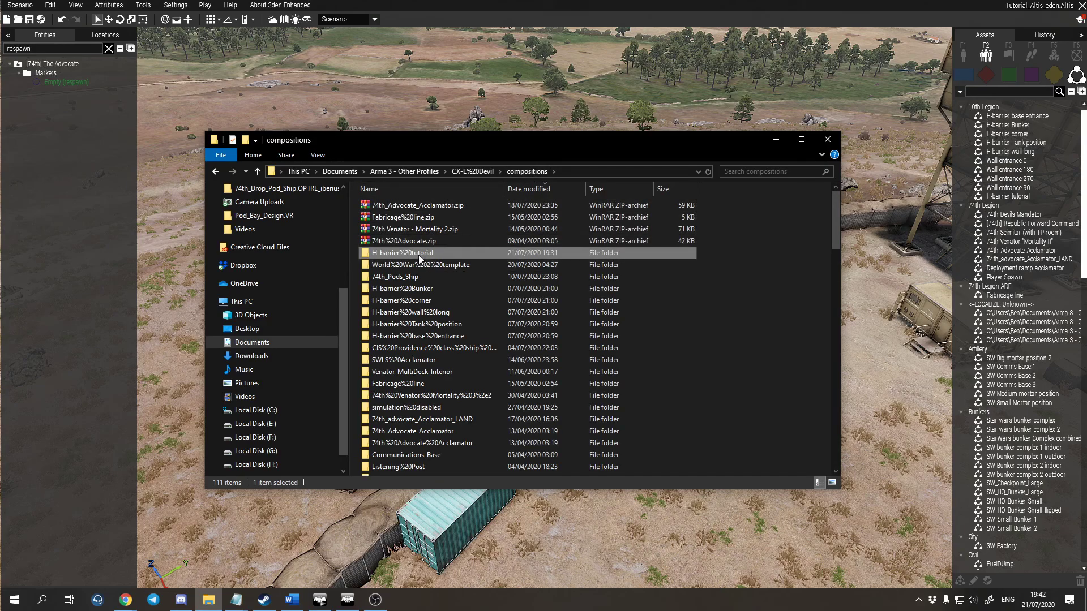
right_click(416, 256)
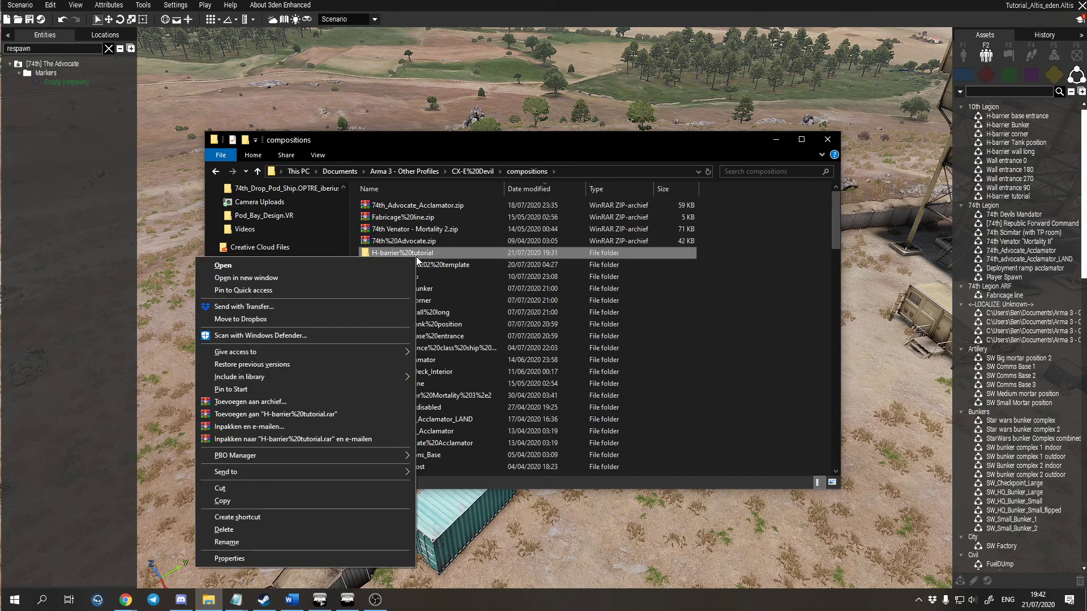
click(257, 403)
click(501, 286)
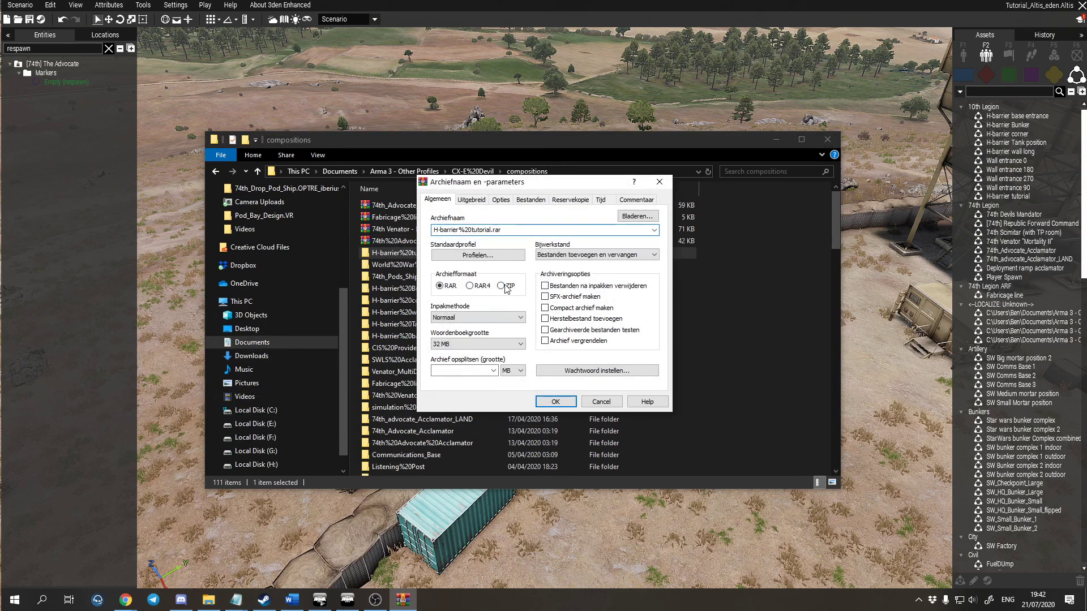
click(548, 401)
click(403, 209)
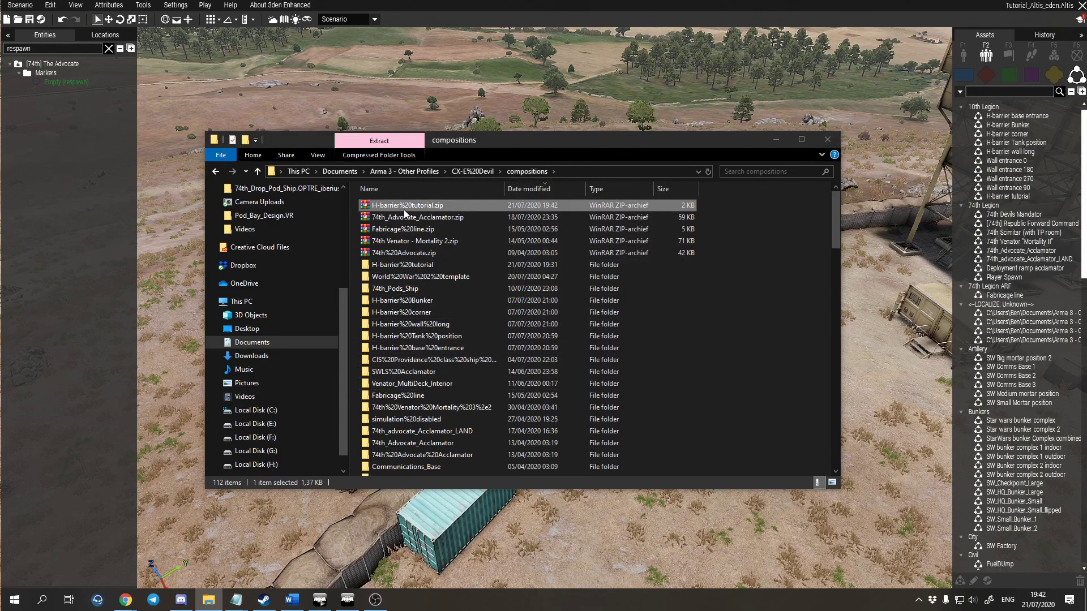
Look inside the VRtutorial.VR mission folder in the profile's mpmissions folder and select its mission.sqm file
click(471, 177)
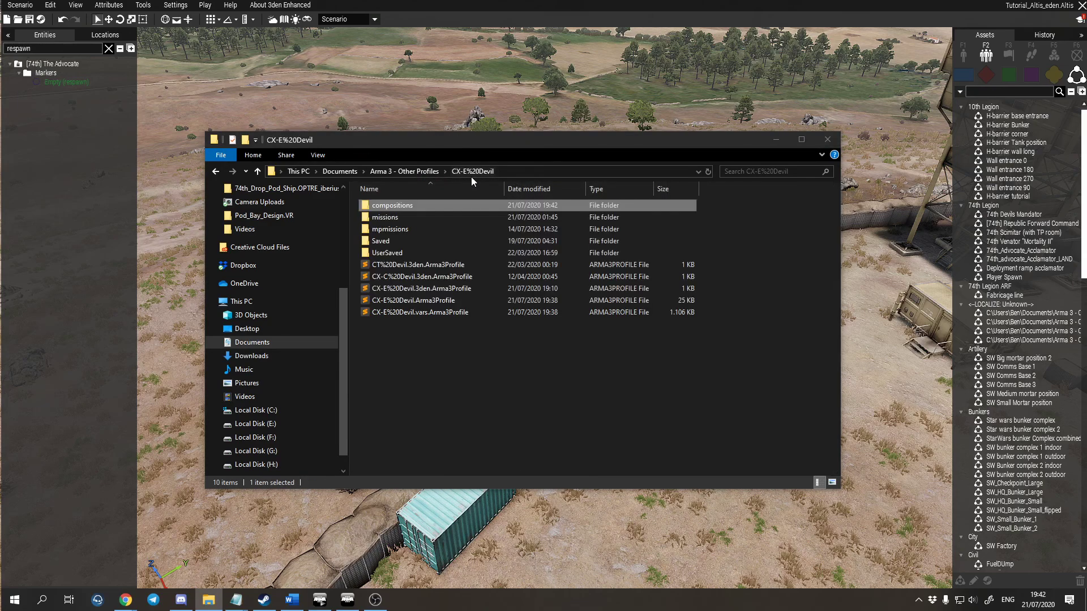
double_click(416, 231)
scroll(487, 351, down, 6)
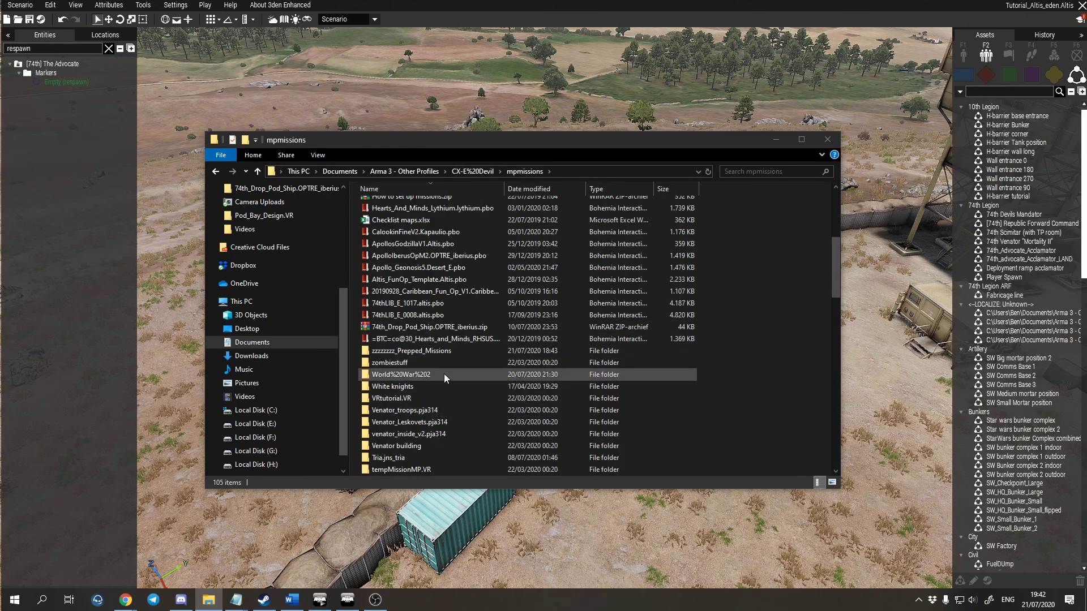
double_click(437, 397)
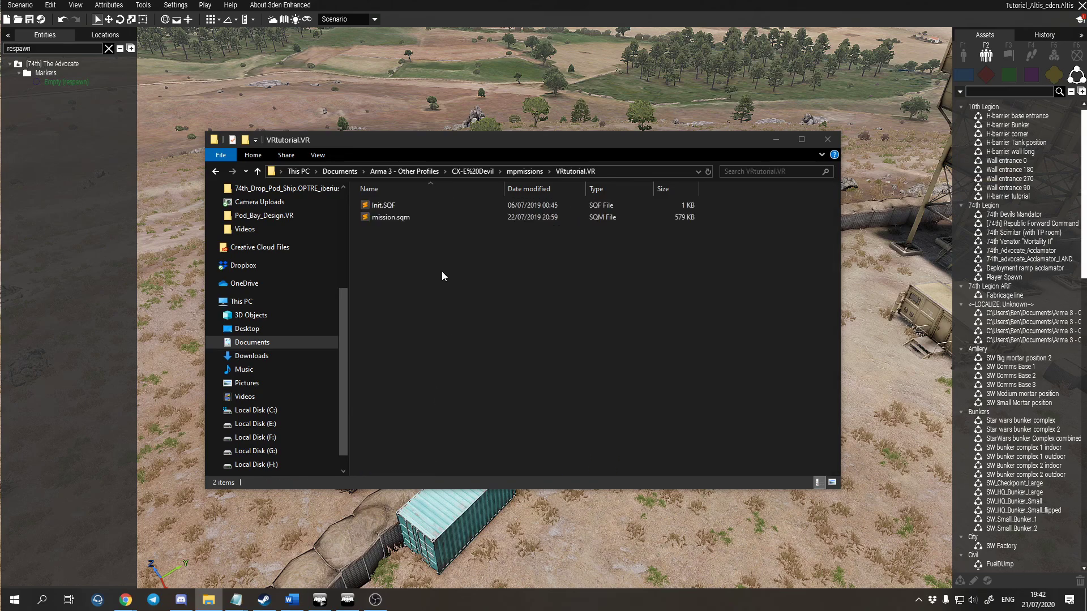
click(410, 222)
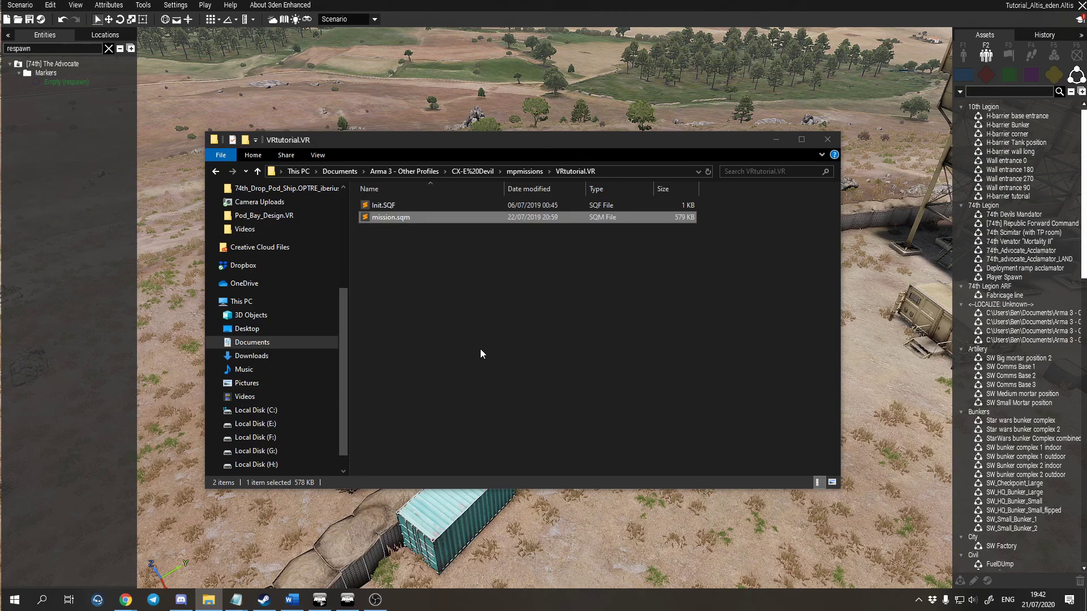
Browse the other mission folders in mpmissions and look at the files inside Takistan_Fun_OP_V1.takistan
click(521, 171)
scroll(392, 459, down, 4)
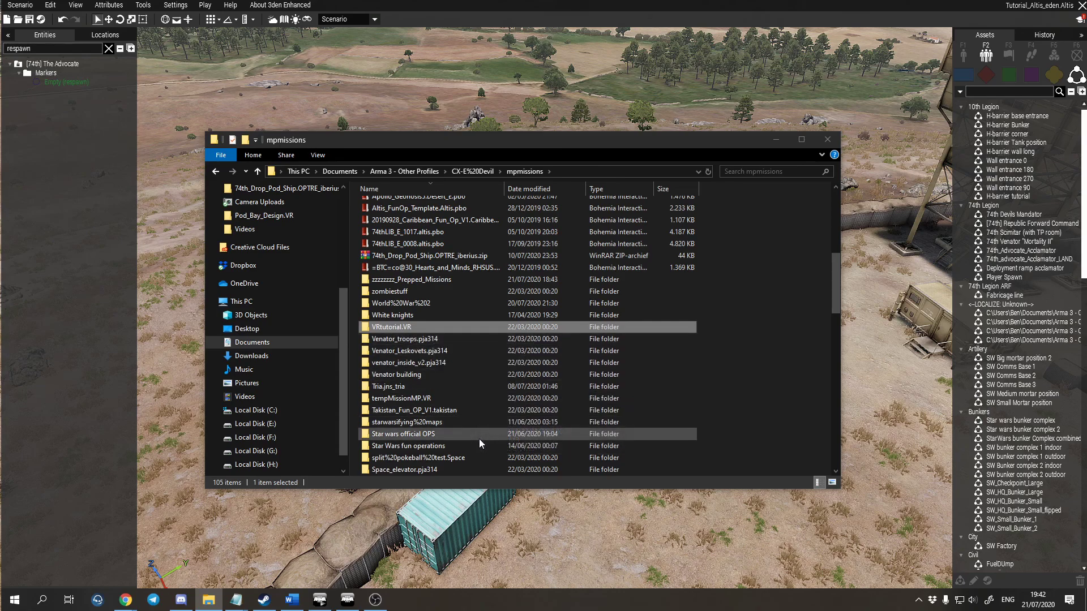
click(451, 457)
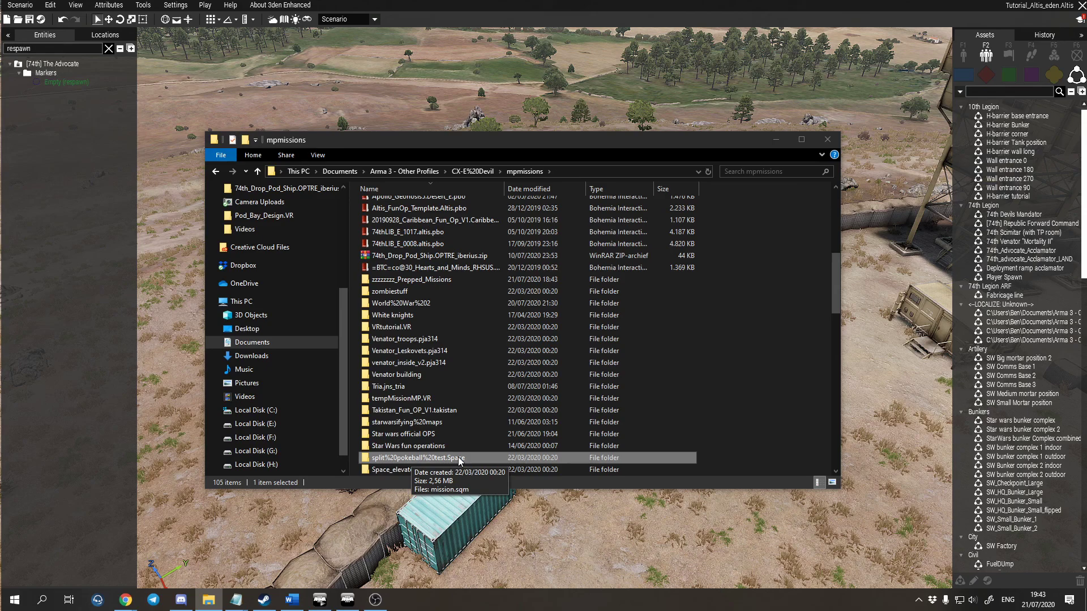
click(447, 412)
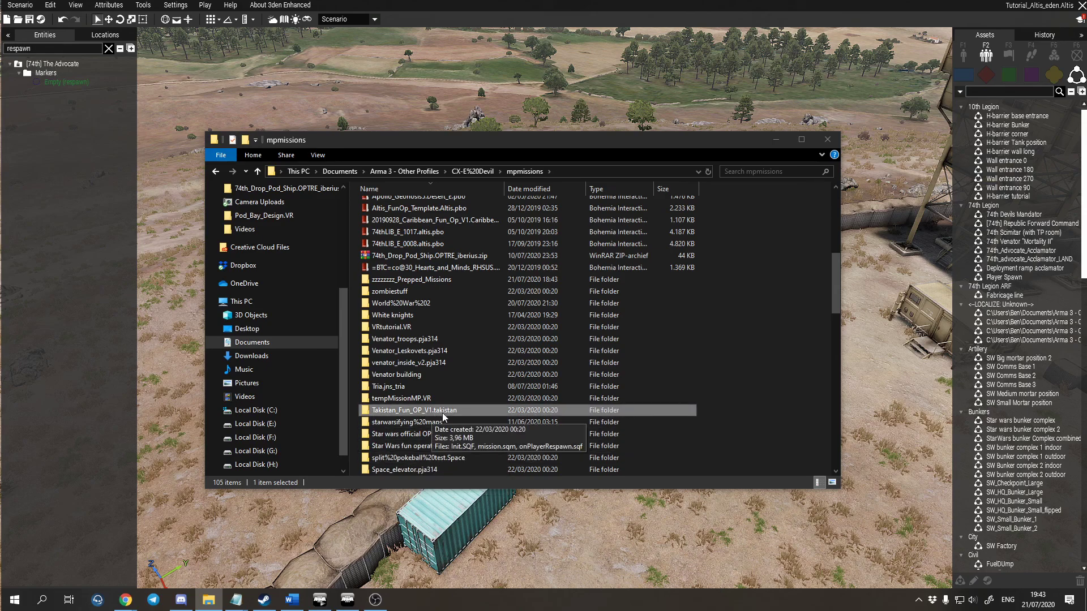
click(34, 386)
right_drag(485, 347, 577, 343)
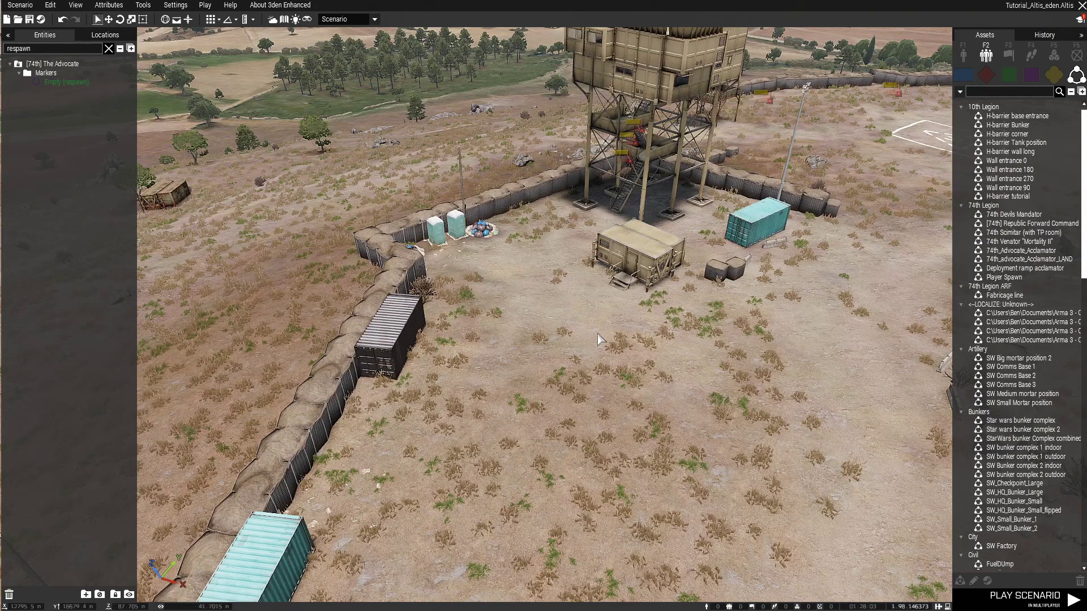
key(alt+Tab)
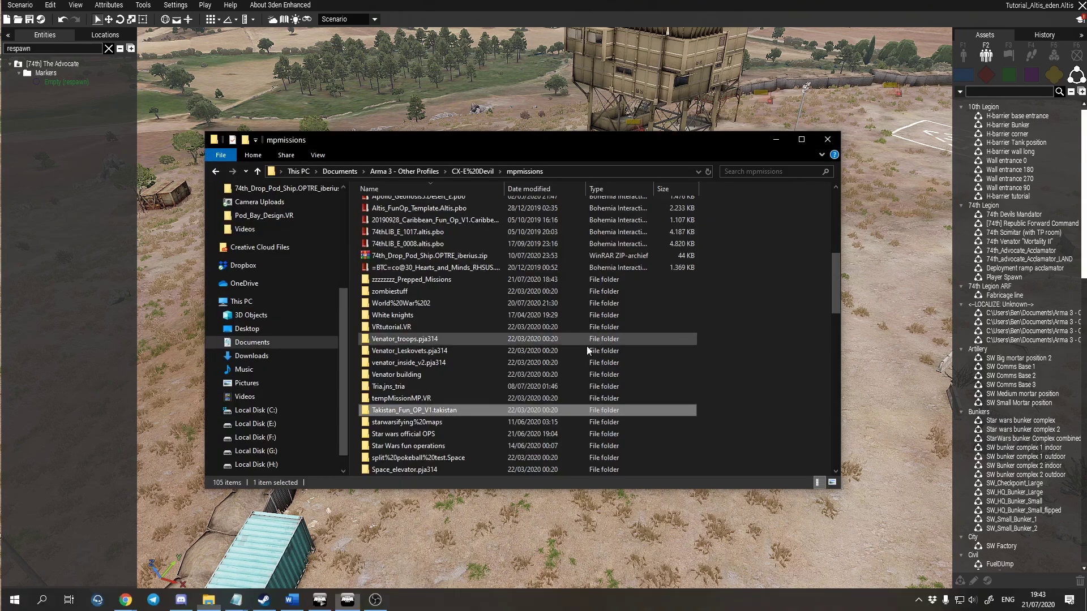
double_click(444, 410)
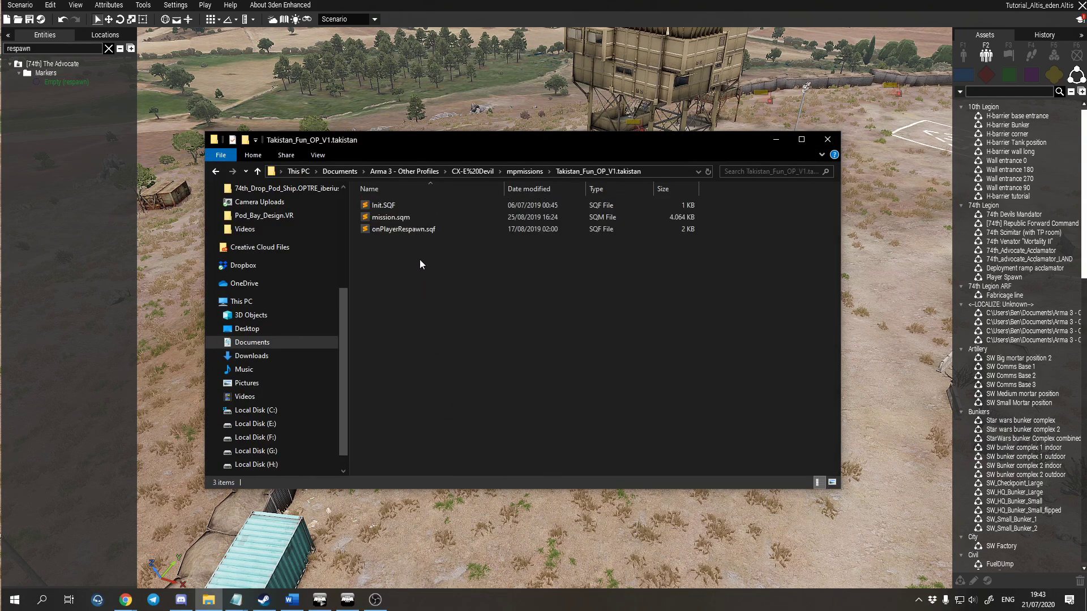
Return to the profile's compositions folder to check the zipped compositions, and close File Explorer
click(525, 171)
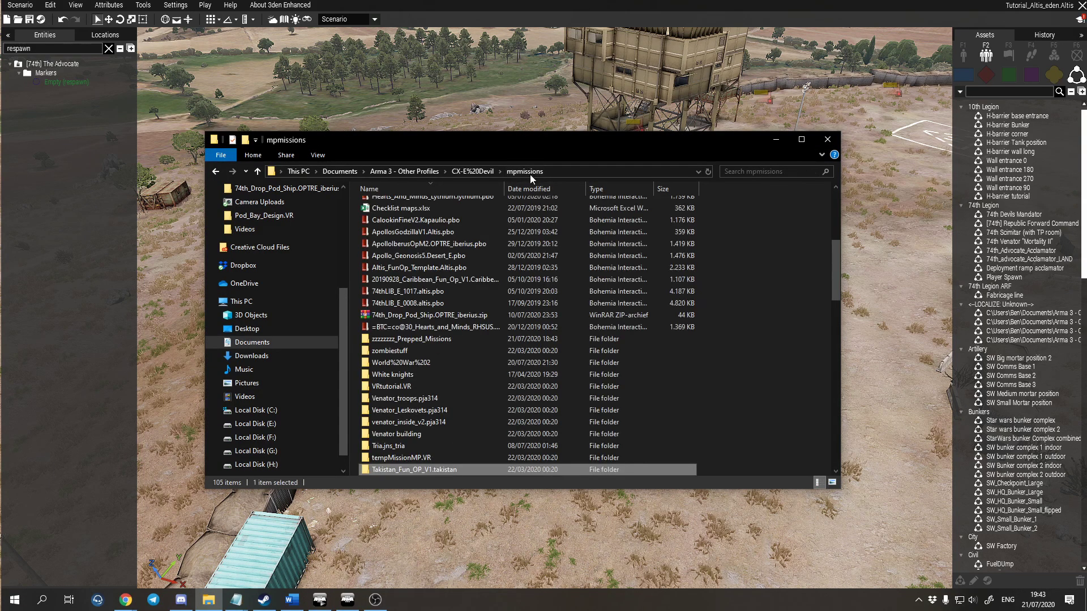
scroll(498, 265, up, 15)
click(474, 171)
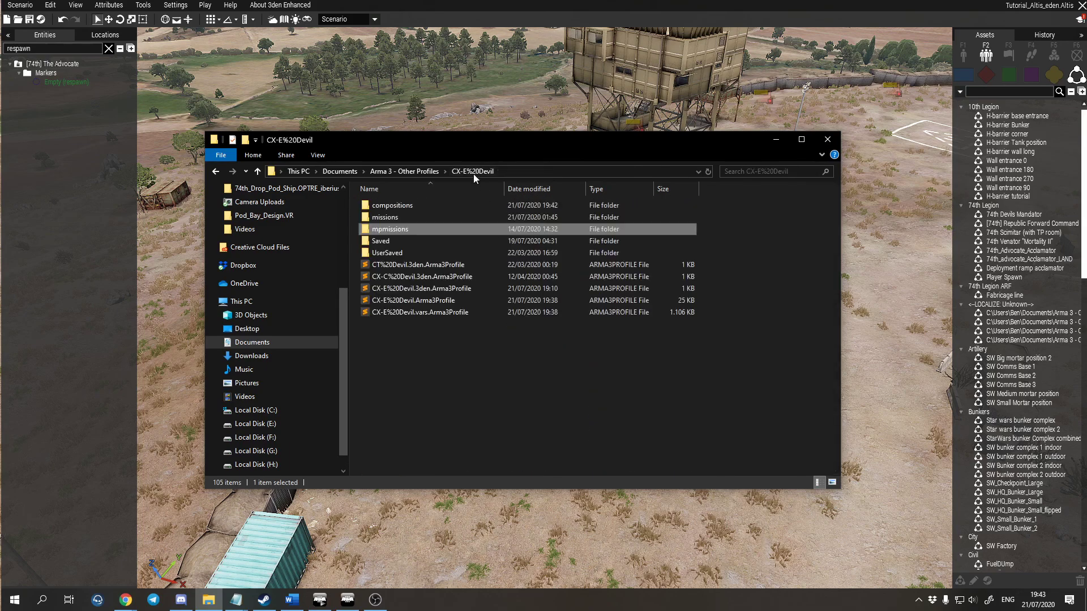
double_click(422, 206)
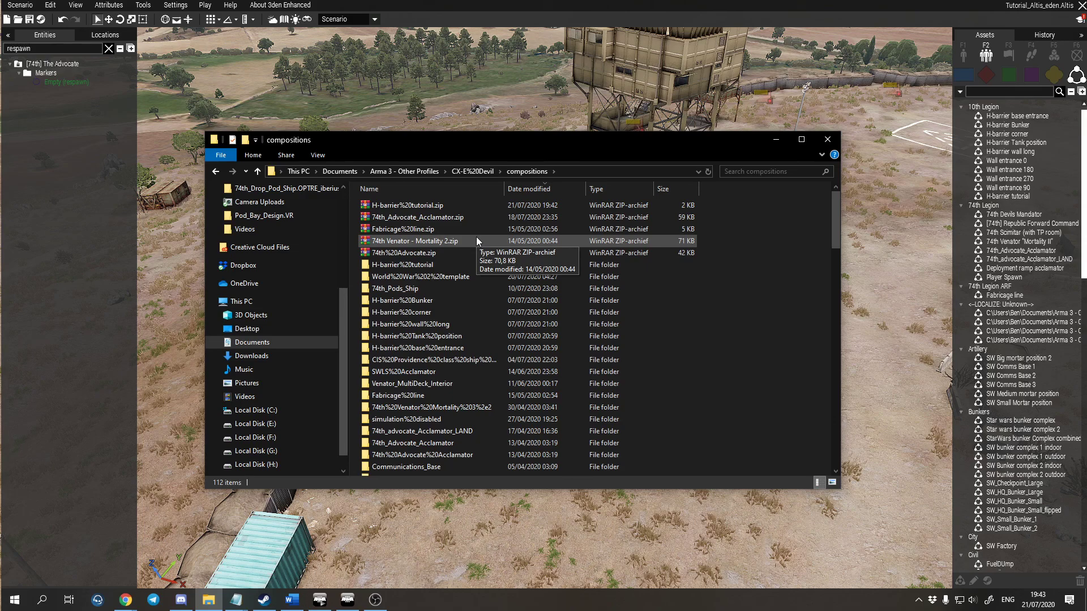
click(828, 141)
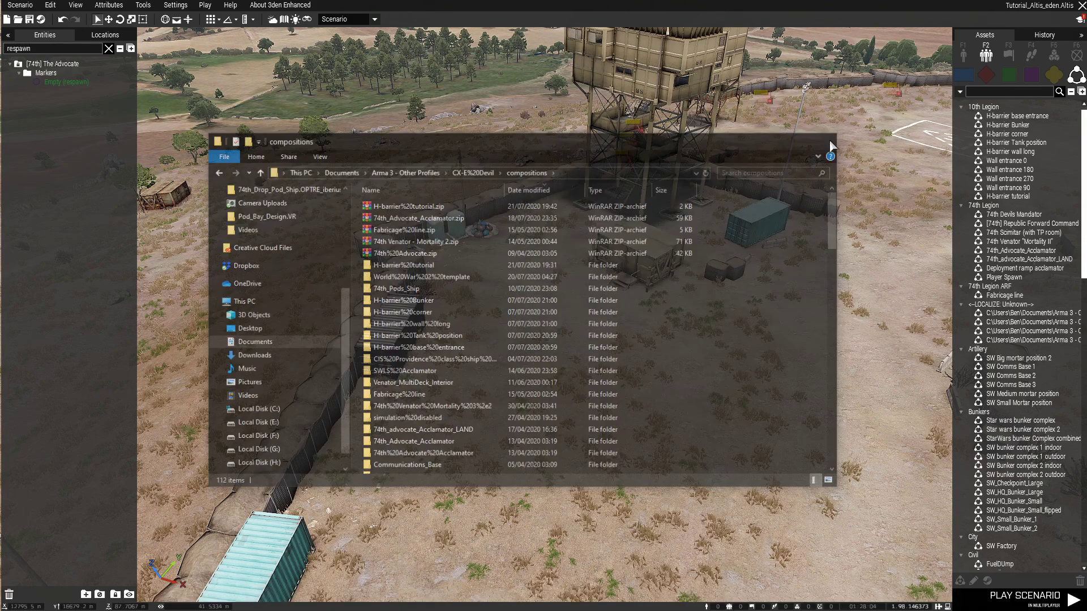
Survey the whole hilltop compound from above in the scenario editor
key(w)
right_drag(546, 335, 259, 389)
key(d)
scroll(504, 407, down, 3)
key(a)
right_drag(562, 411, 597, 435)
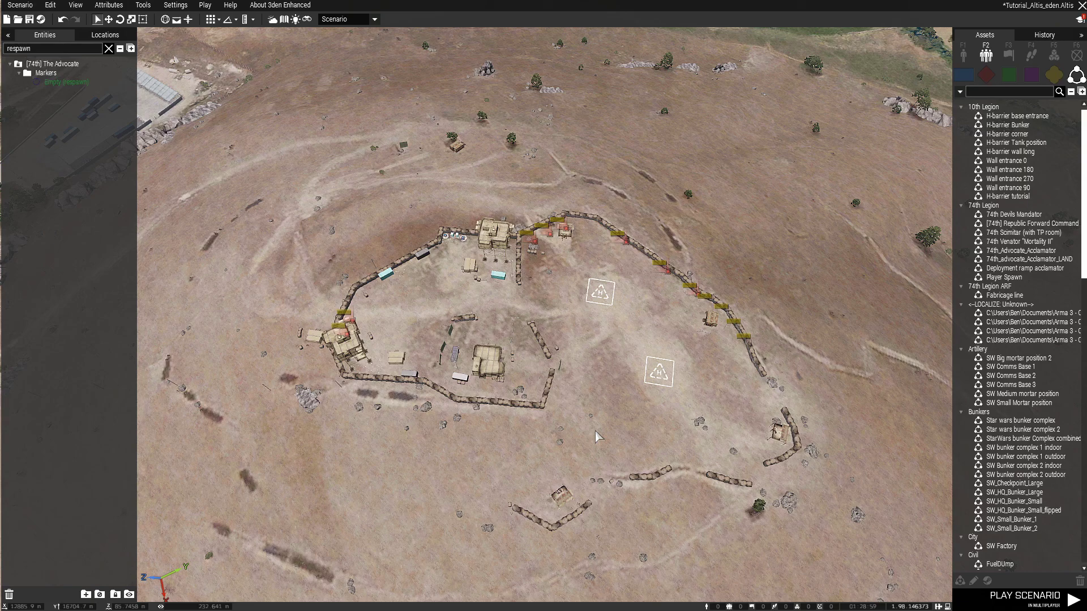
key(alt+Tab)
click(386, 602)
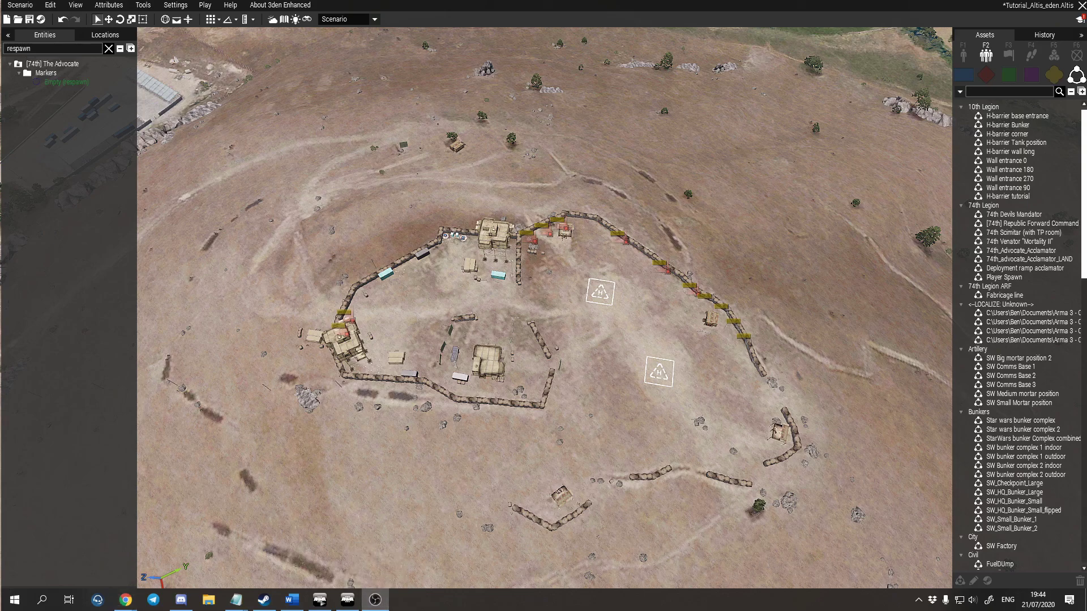